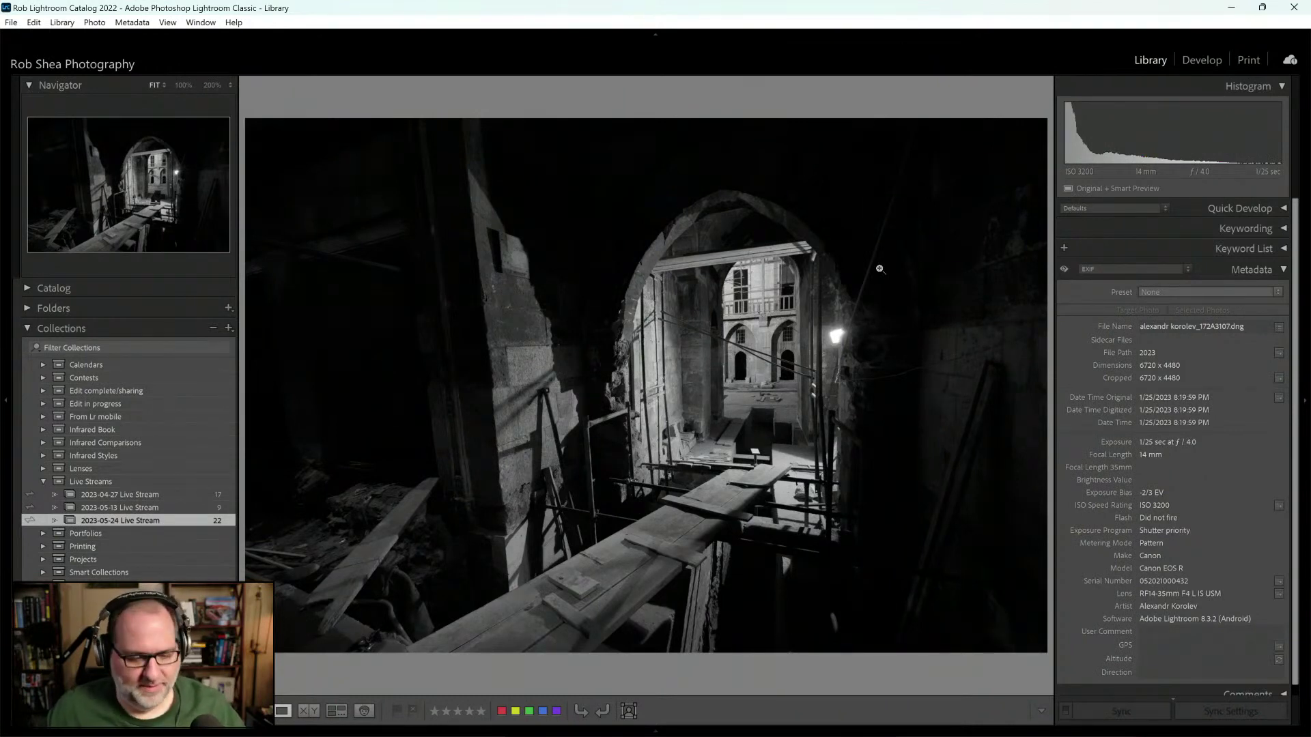
Step: Develop the archway photo in color with the Infrared Temp -100 profile and sample its white balance from the stone wall inside the arch
{"action": "key", "text": "d"}
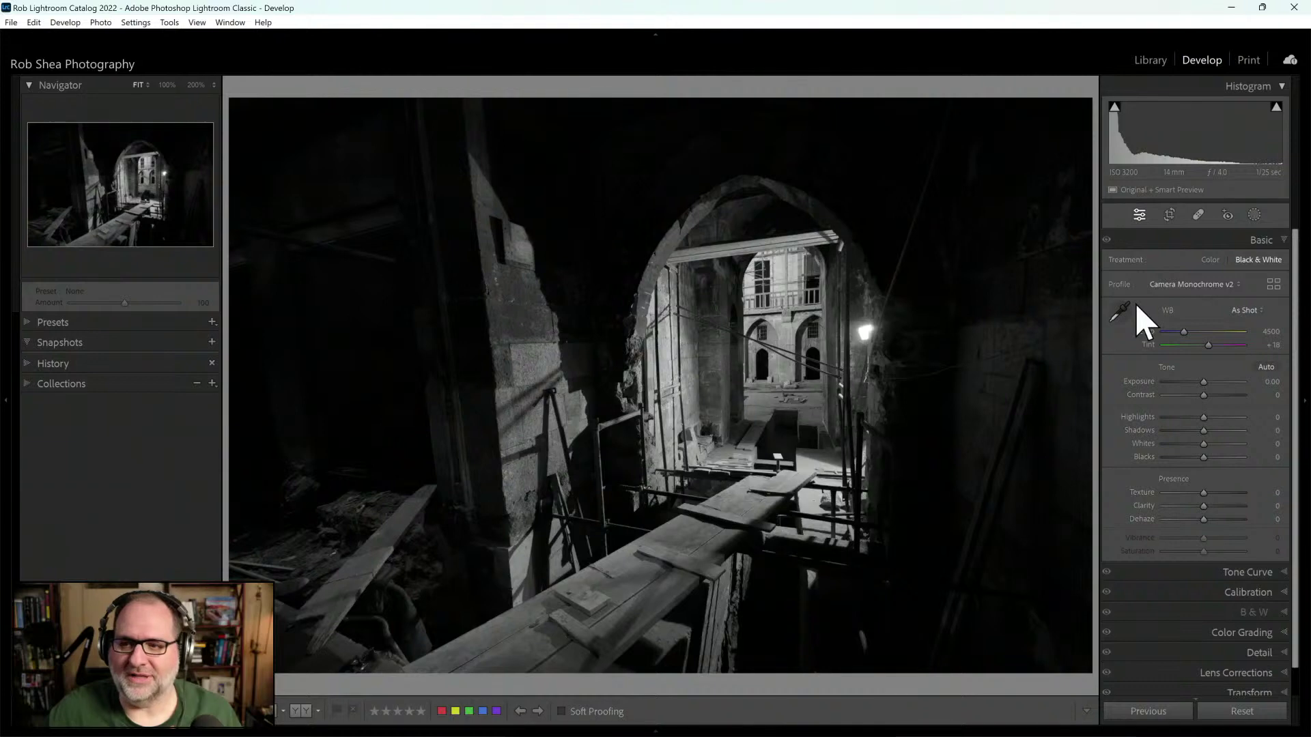
{"action": "left_click", "coordinate": [1209, 260]}
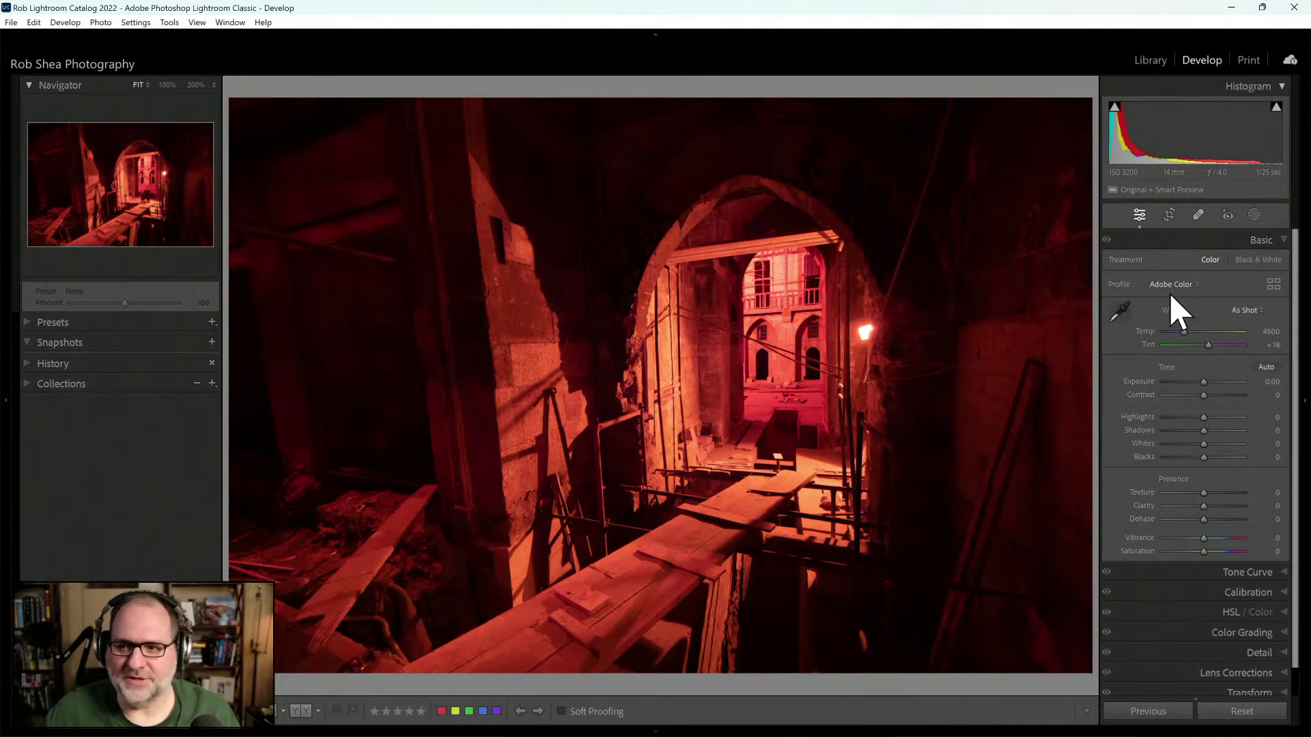
{"action": "left_click", "coordinate": [1199, 284]}
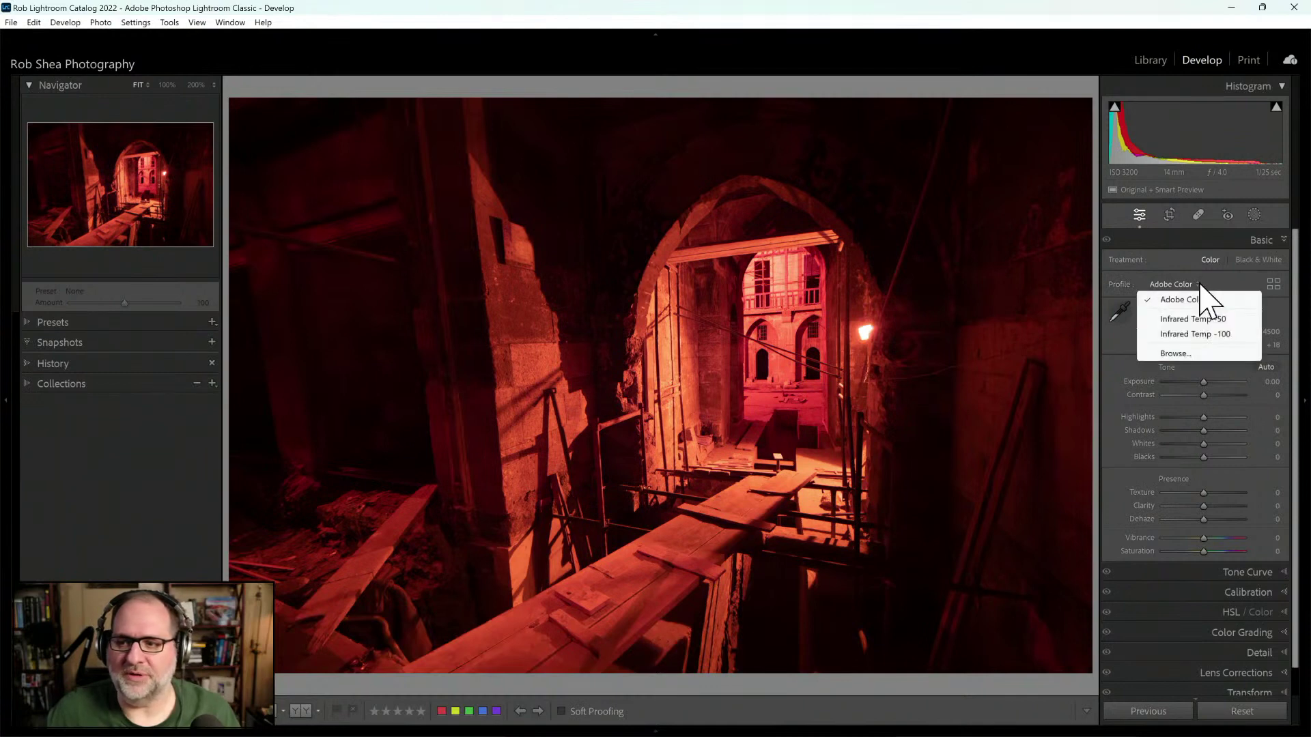
{"action": "left_click", "coordinate": [1199, 334]}
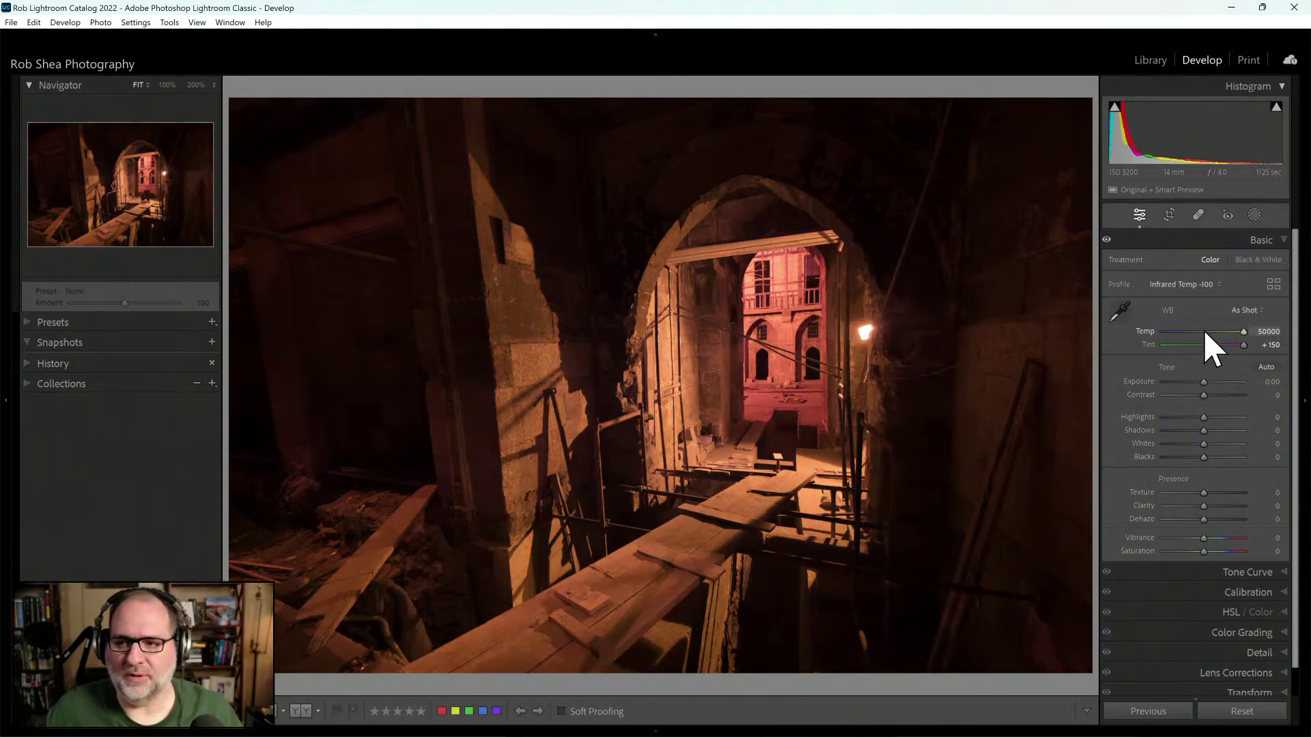
{"action": "left_click", "coordinate": [1123, 314]}
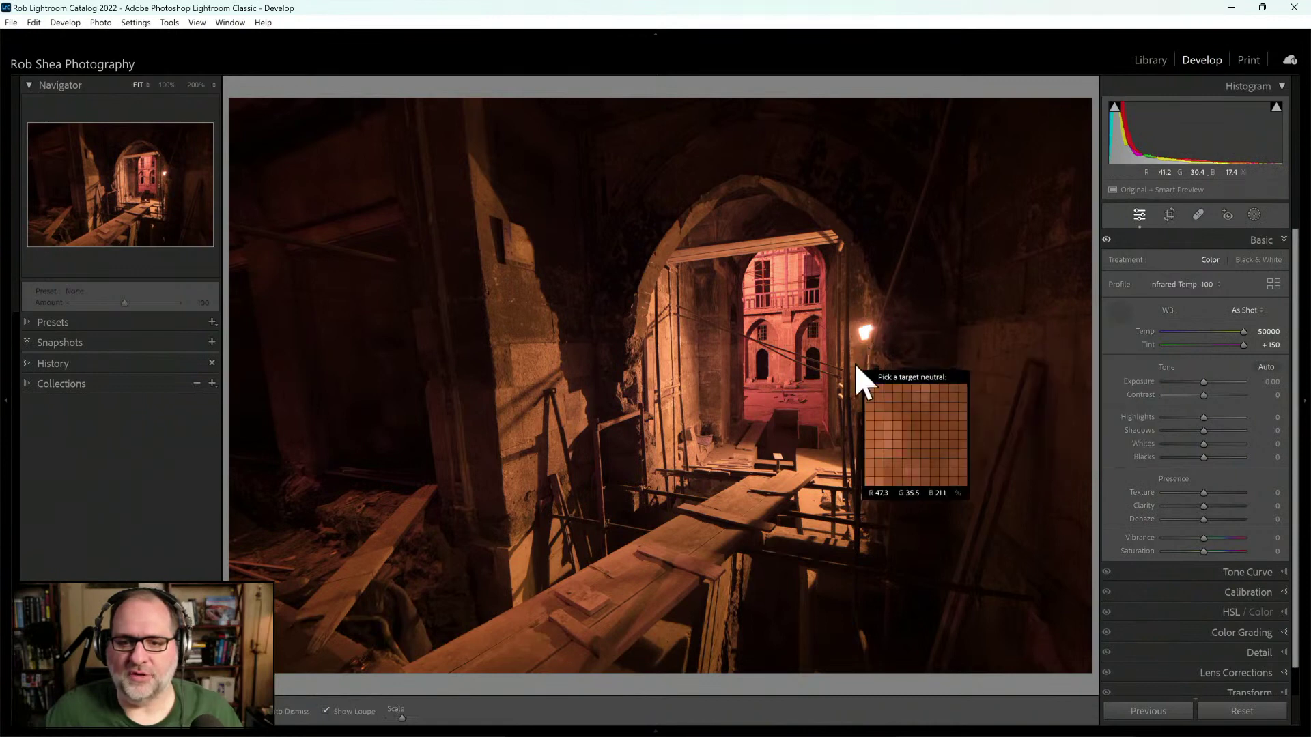
{"action": "left_click", "coordinate": [721, 395]}
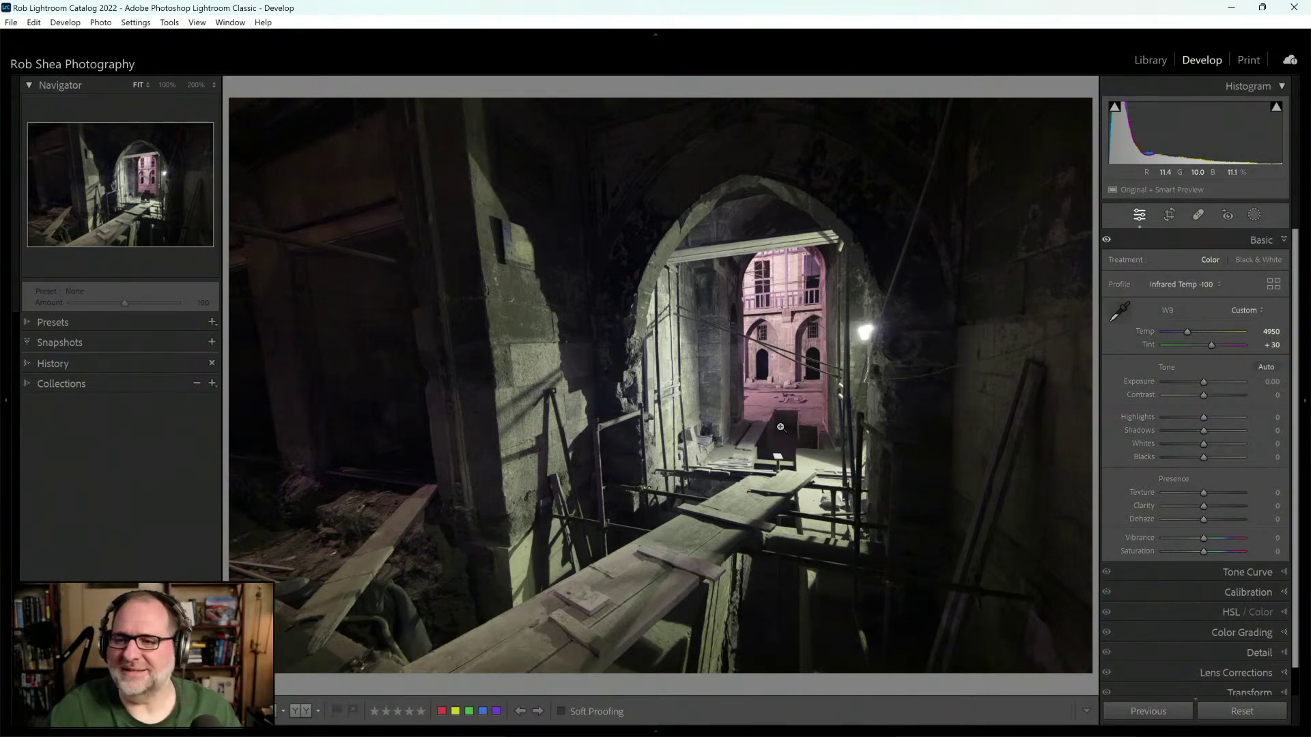
Step: Preview the IR Color Swap profiles on the archway photo without applying any of them
{"action": "left_click", "coordinate": [1274, 285]}
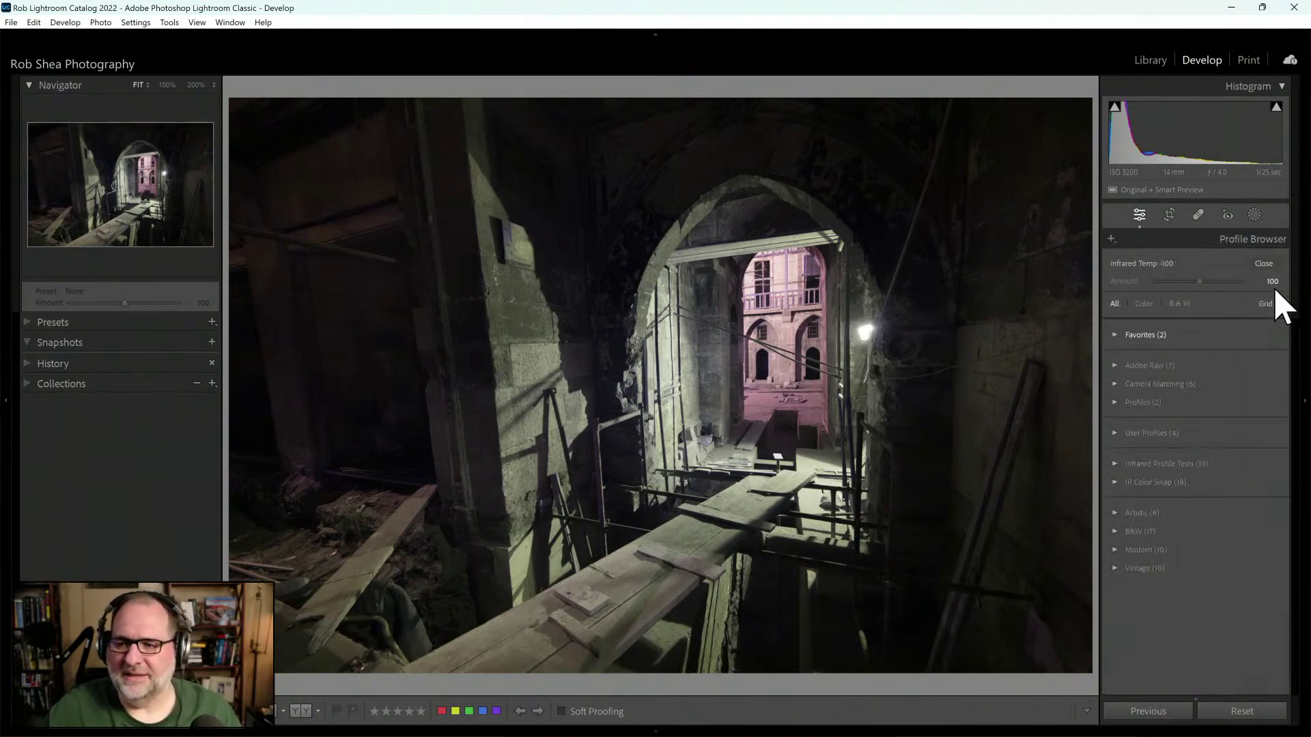
{"action": "left_click", "coordinate": [1173, 456]}
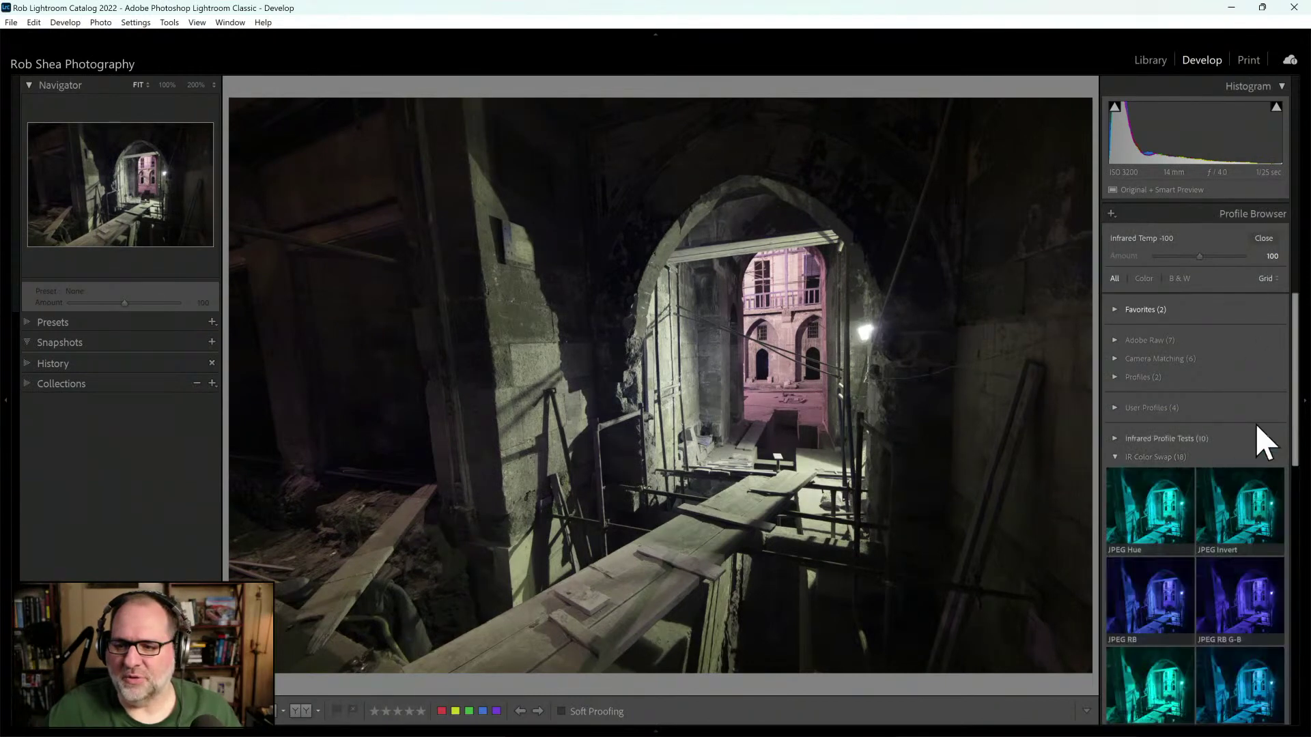
{"action": "left_click_drag", "start_coordinate": [1302, 351], "coordinate": [1301, 611]}
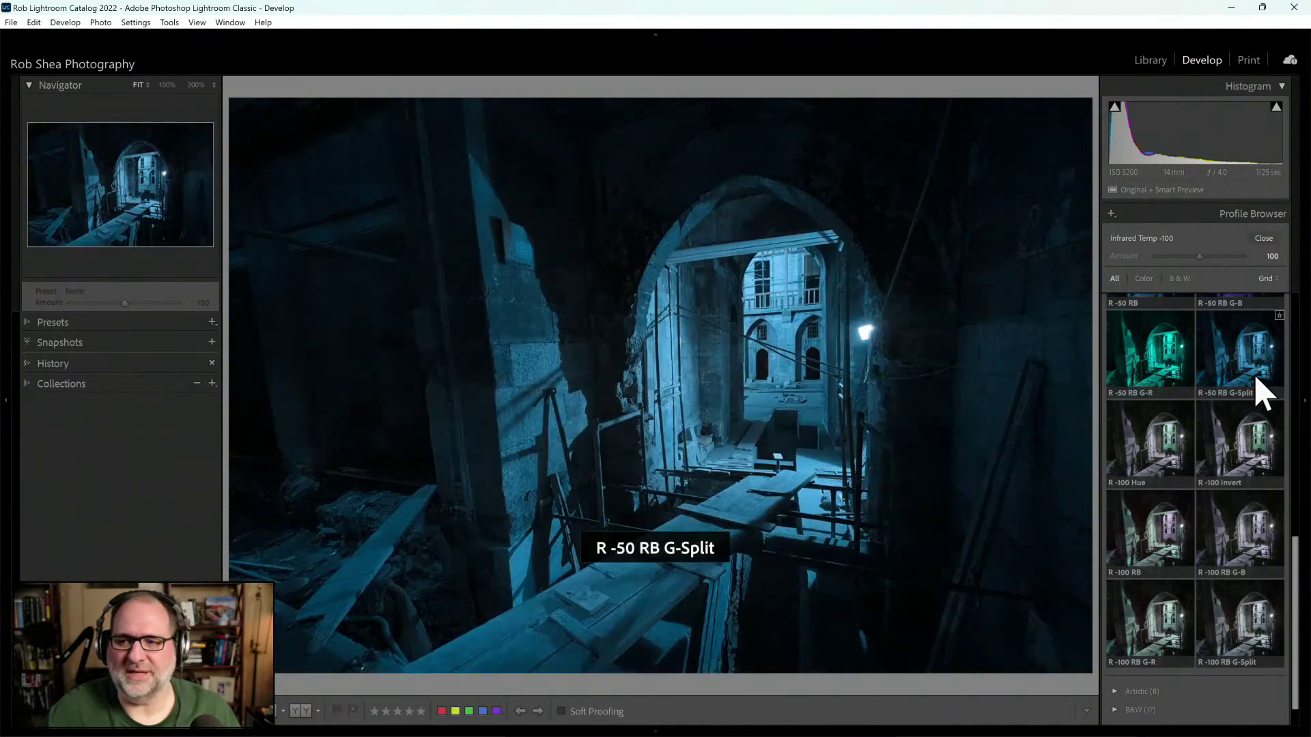
{"action": "scroll", "coordinate": [1259, 392], "scroll_direction": "up", "scroll_amount": 10}
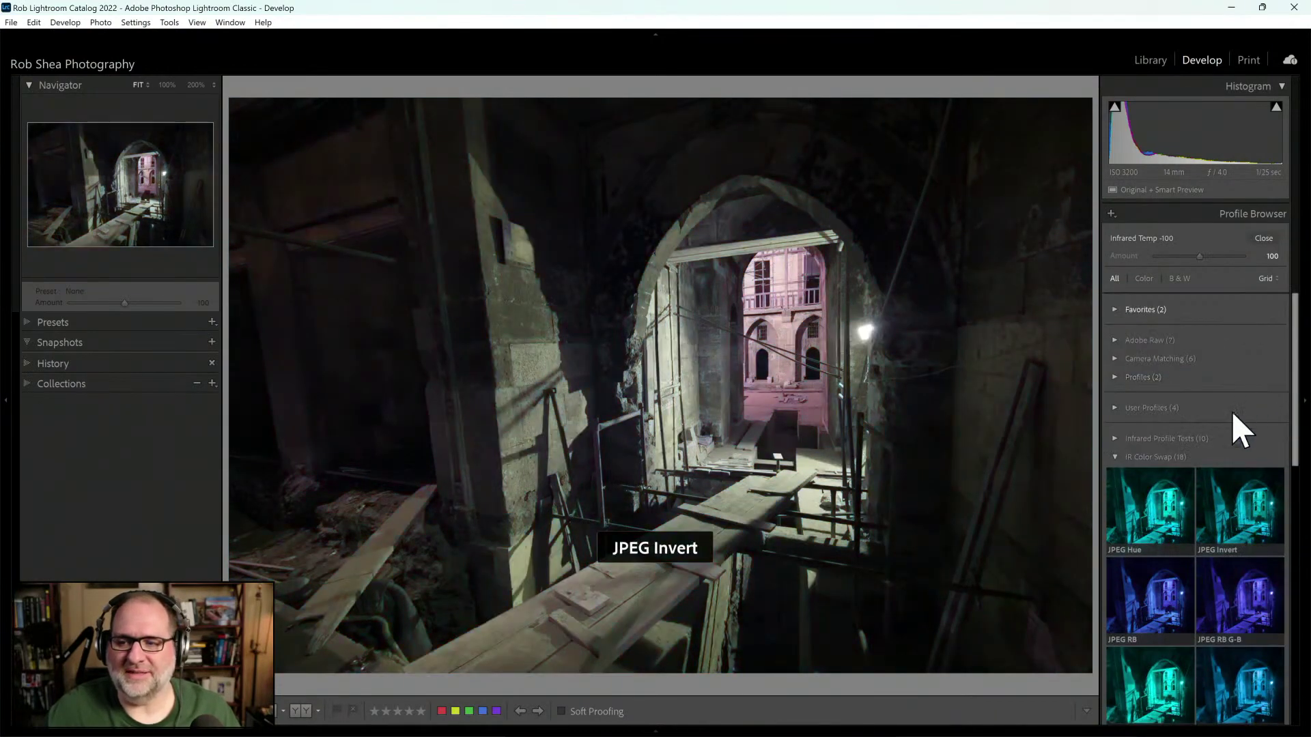
{"action": "left_click", "coordinate": [1263, 238]}
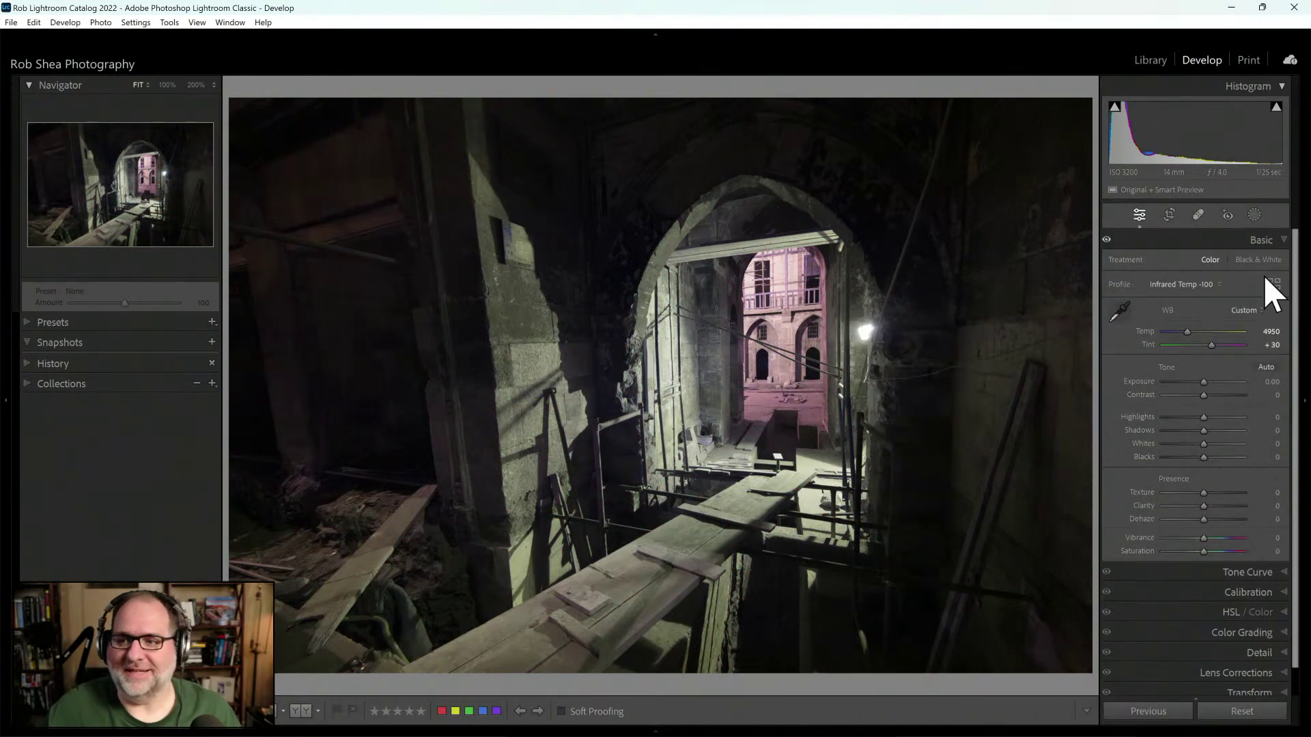
Step: Convert the archway photo to black and white, try the B&W 03 profile, and settle on the B&W 11 profile
{"action": "left_click", "coordinate": [1255, 260]}
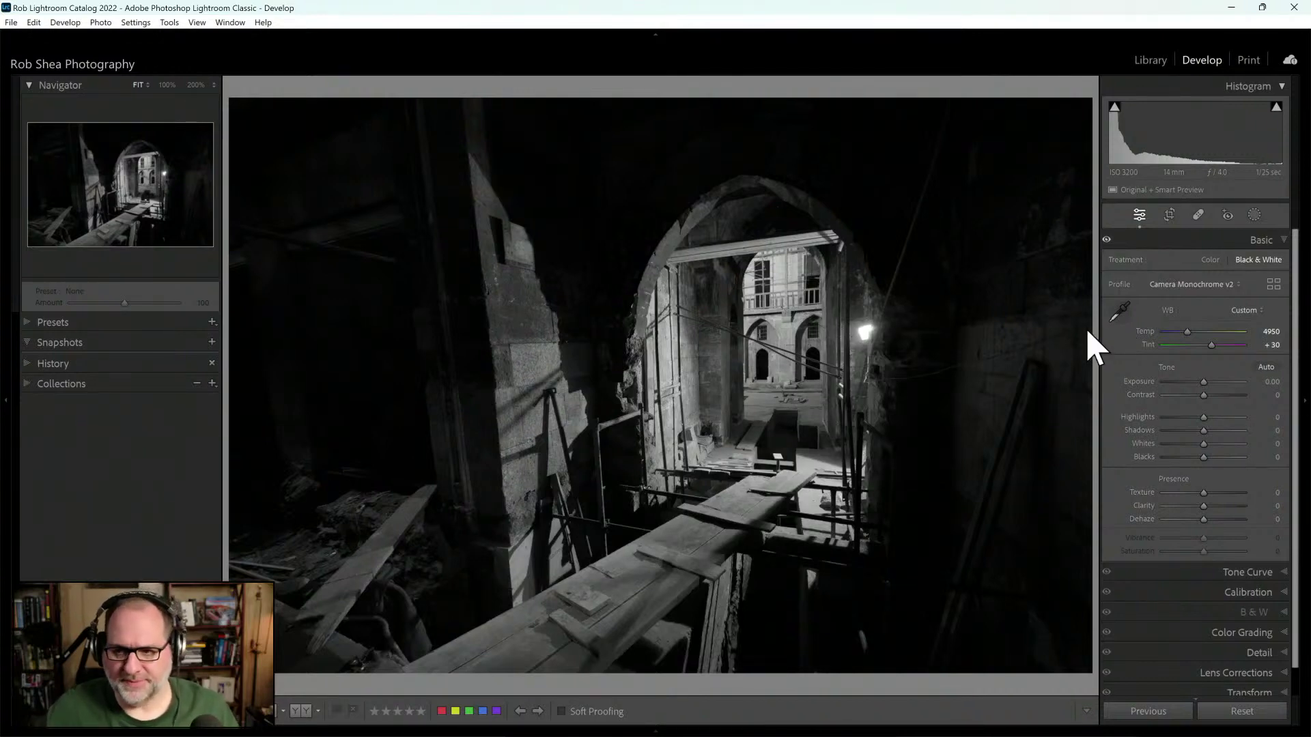
{"action": "left_click", "coordinate": [1274, 285]}
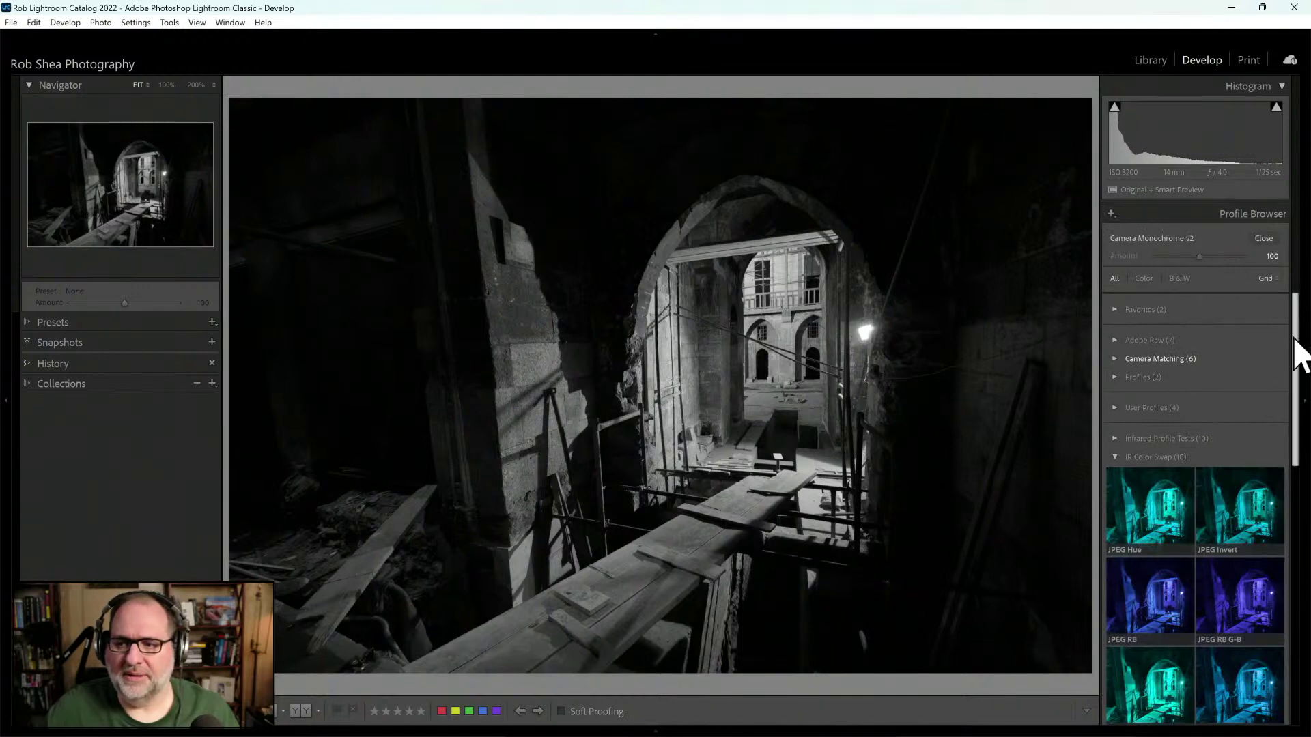
{"action": "left_click", "coordinate": [1174, 457]}
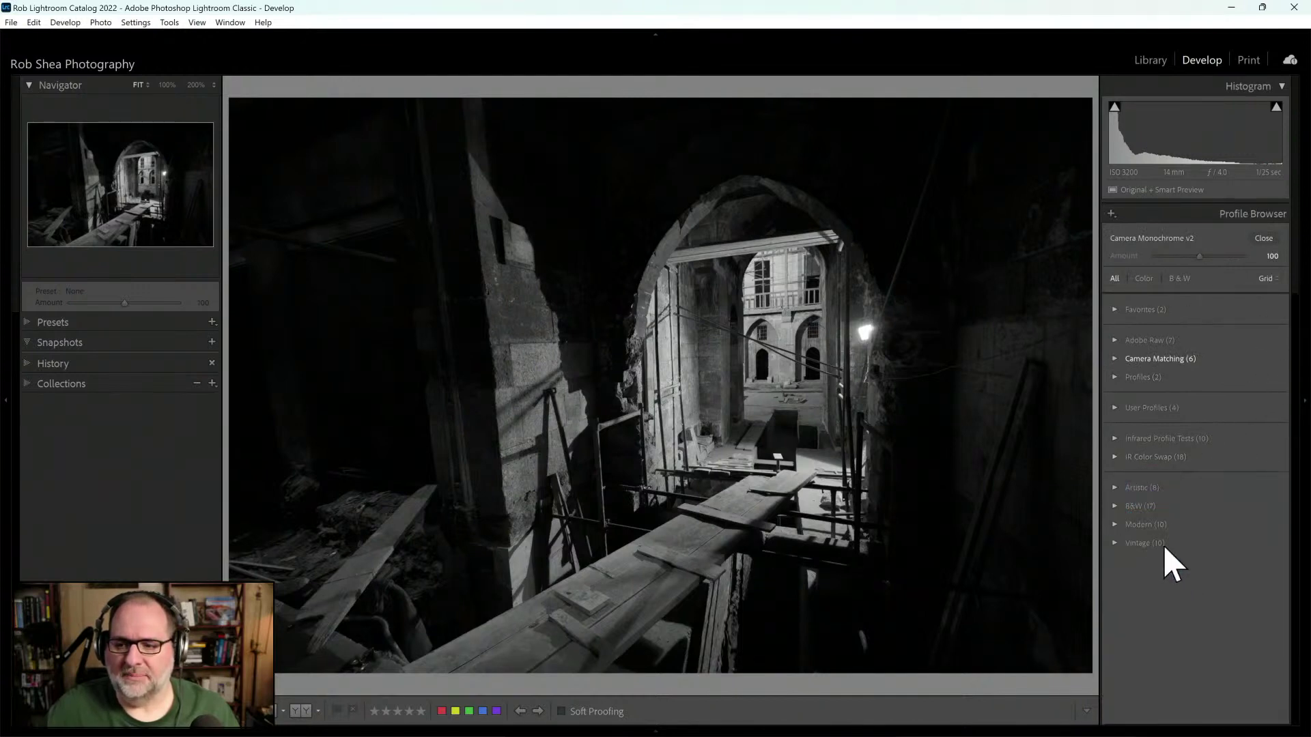
{"action": "left_click", "coordinate": [1142, 506]}
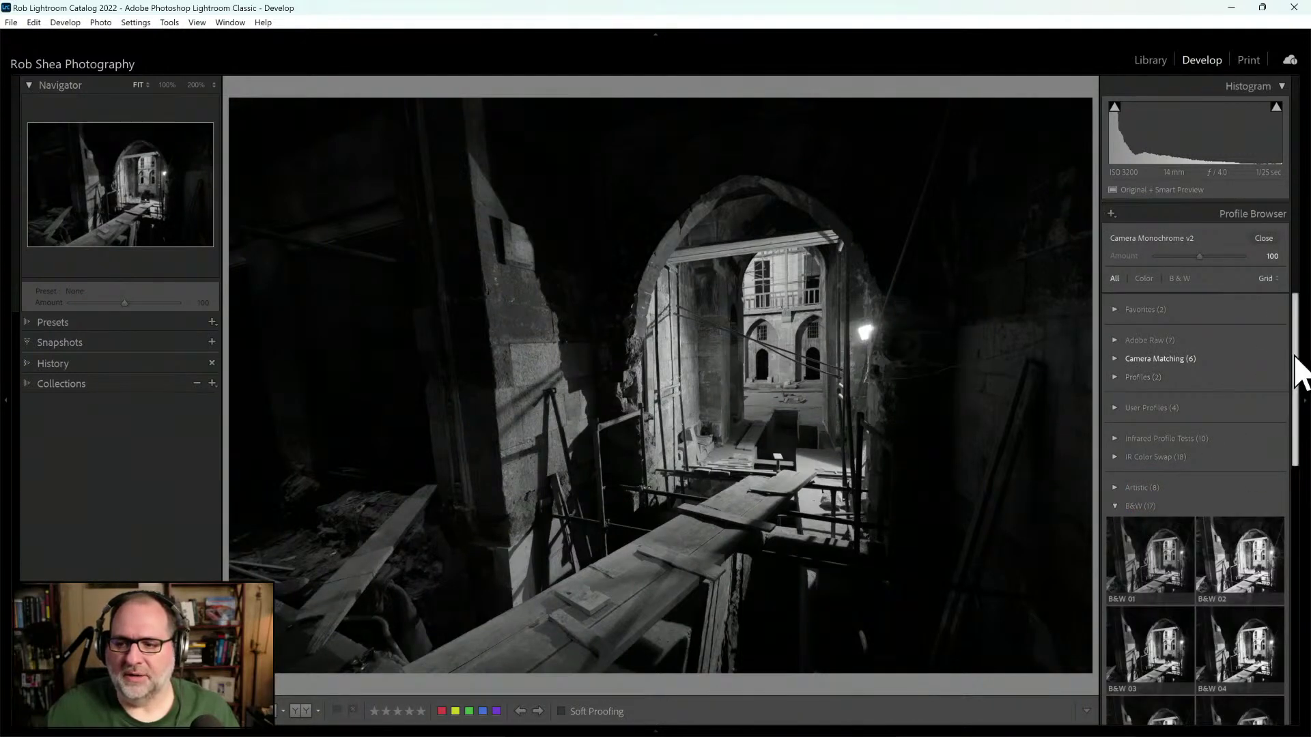
{"action": "left_click_drag", "start_coordinate": [1300, 374], "coordinate": [1301, 450]}
{"action": "left_click", "coordinate": [1251, 381]}
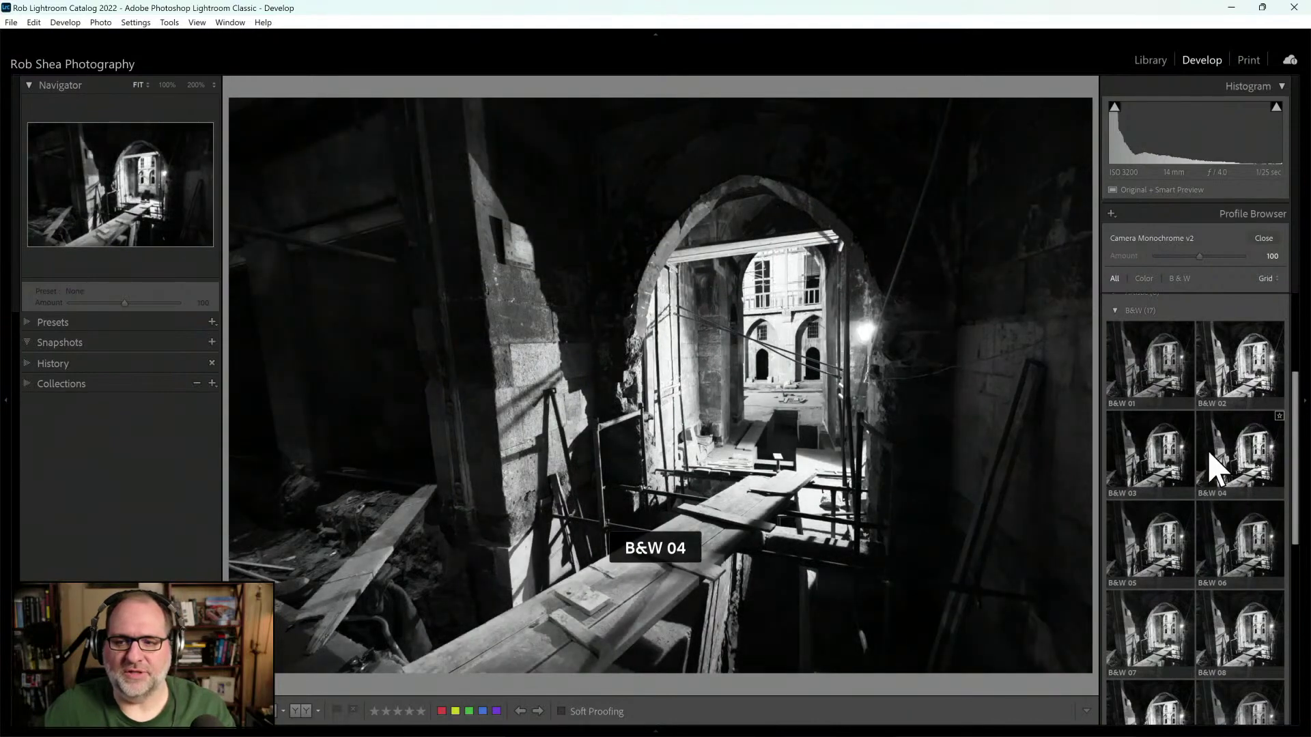
{"action": "left_click", "coordinate": [1160, 469]}
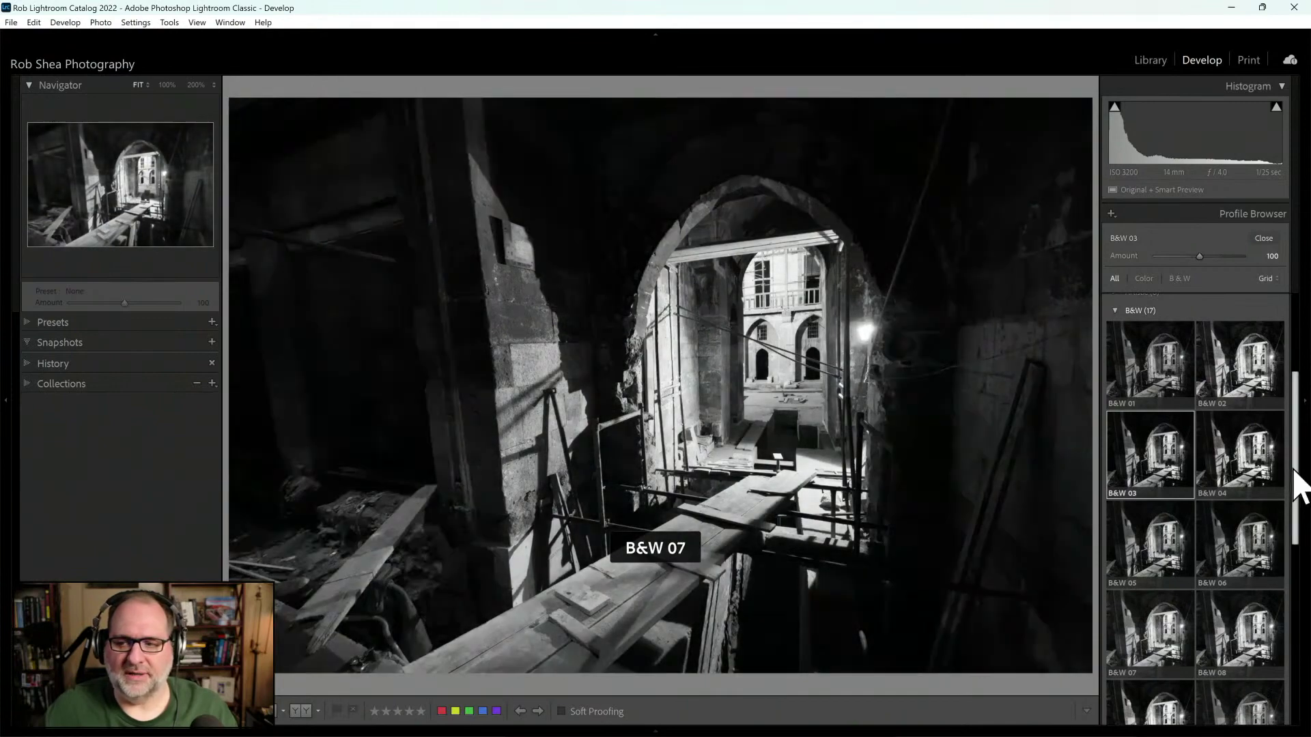
{"action": "left_click_drag", "start_coordinate": [1296, 483], "coordinate": [1297, 588]}
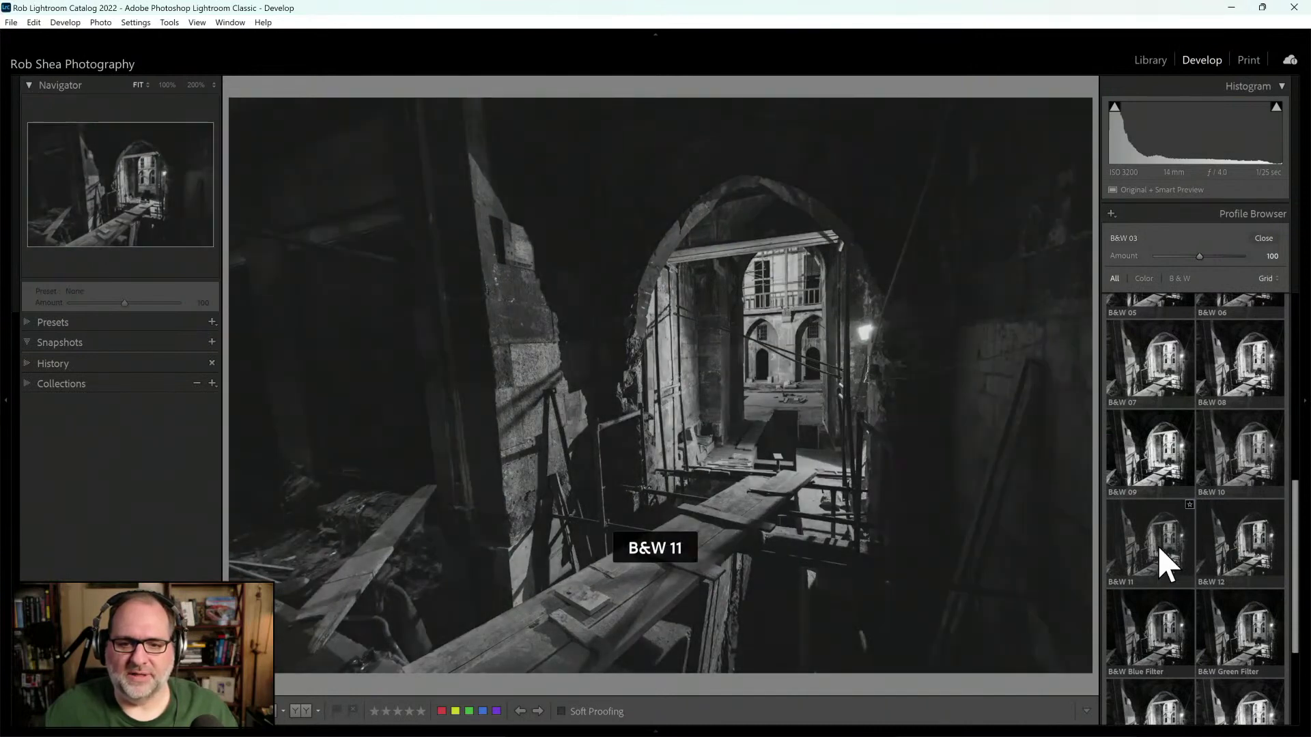
{"action": "left_click", "coordinate": [1168, 561]}
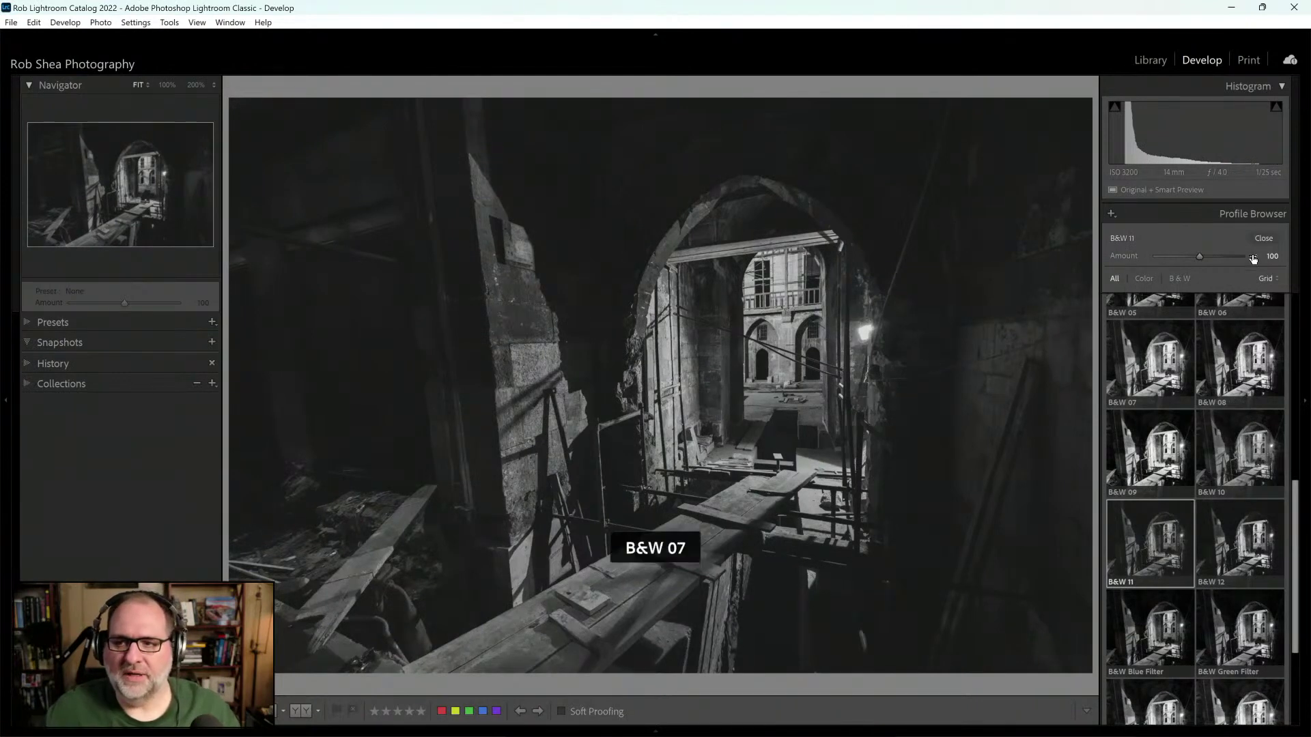
{"action": "left_click", "coordinate": [1263, 239]}
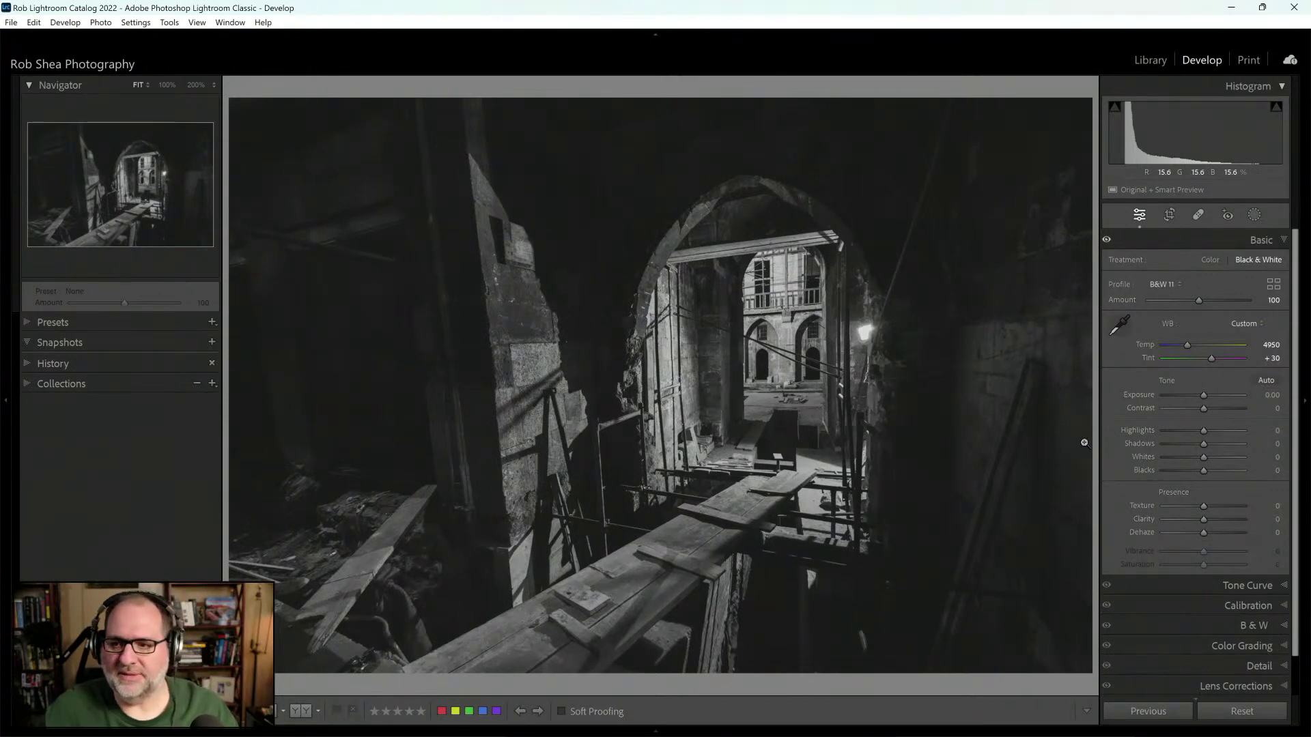
Step: Set the archway photo's Contrast to +15, Texture to +16 and Clarity to +14
{"action": "left_click_drag", "start_coordinate": [1205, 409], "coordinate": [1209, 409]}
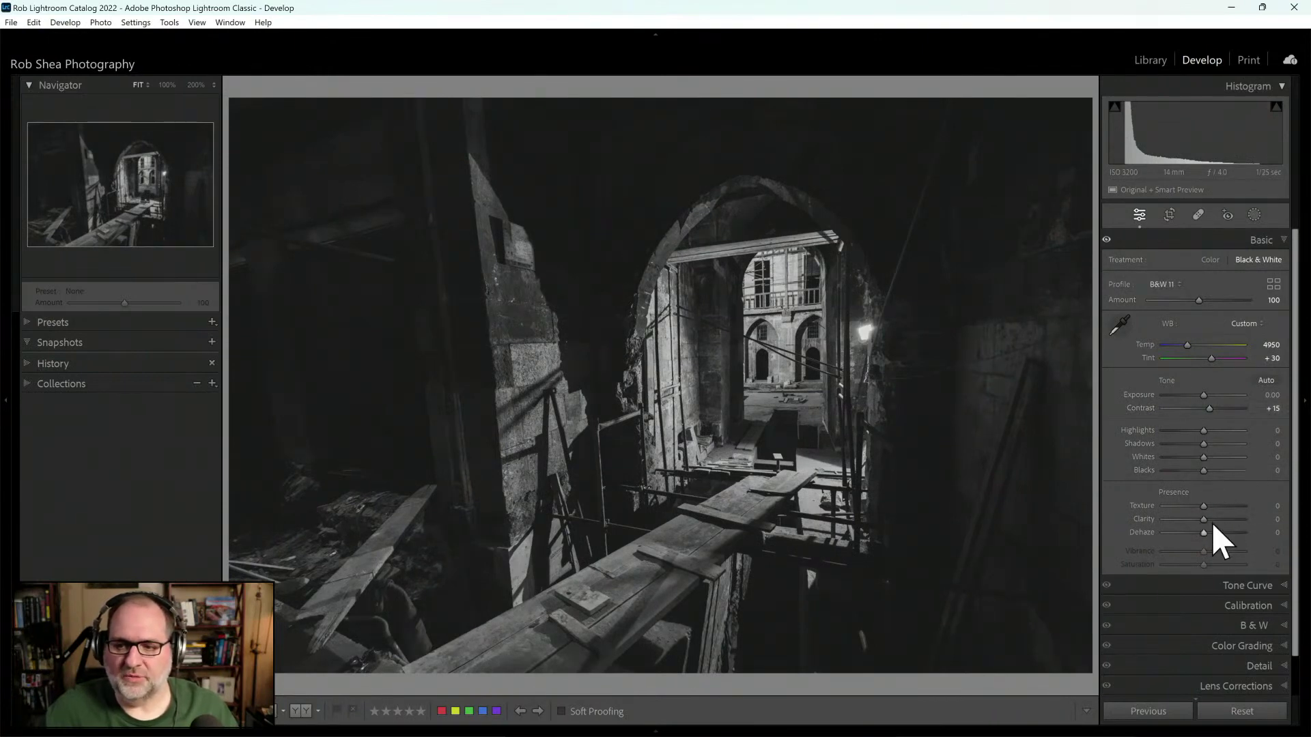
{"action": "left_click_drag", "start_coordinate": [1204, 506], "coordinate": [1211, 521]}
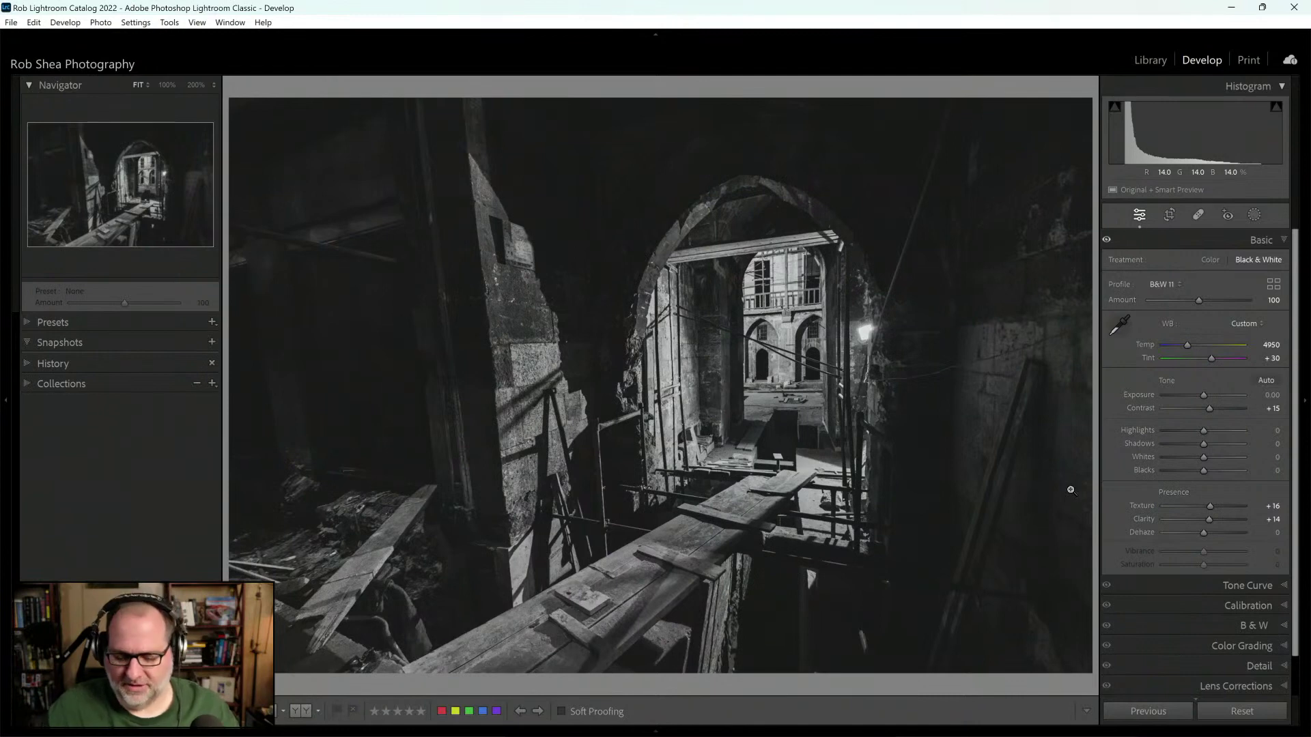
Step: Apply the Infrared Temp -100 profile to the next photo, the snowy ruin, and sample its white balance from a stone column
{"action": "key", "text": "Right"}
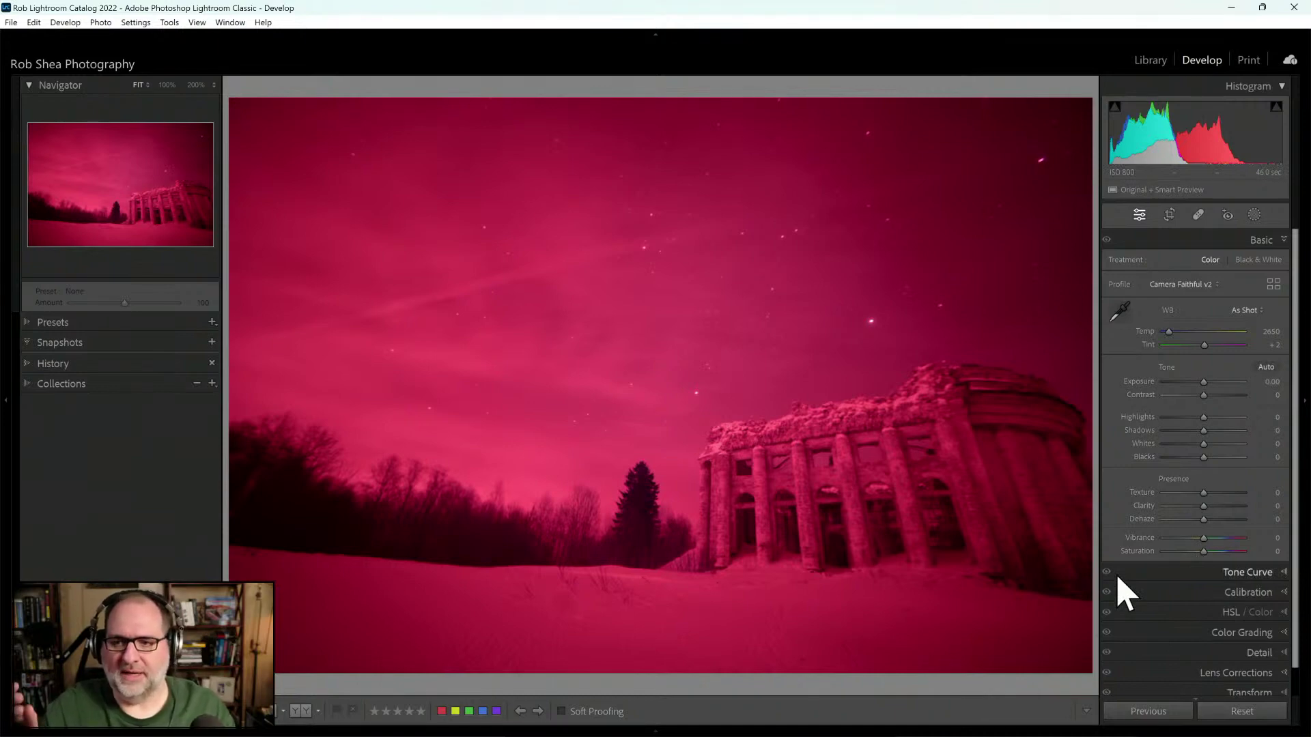
{"action": "left_click", "coordinate": [1206, 286]}
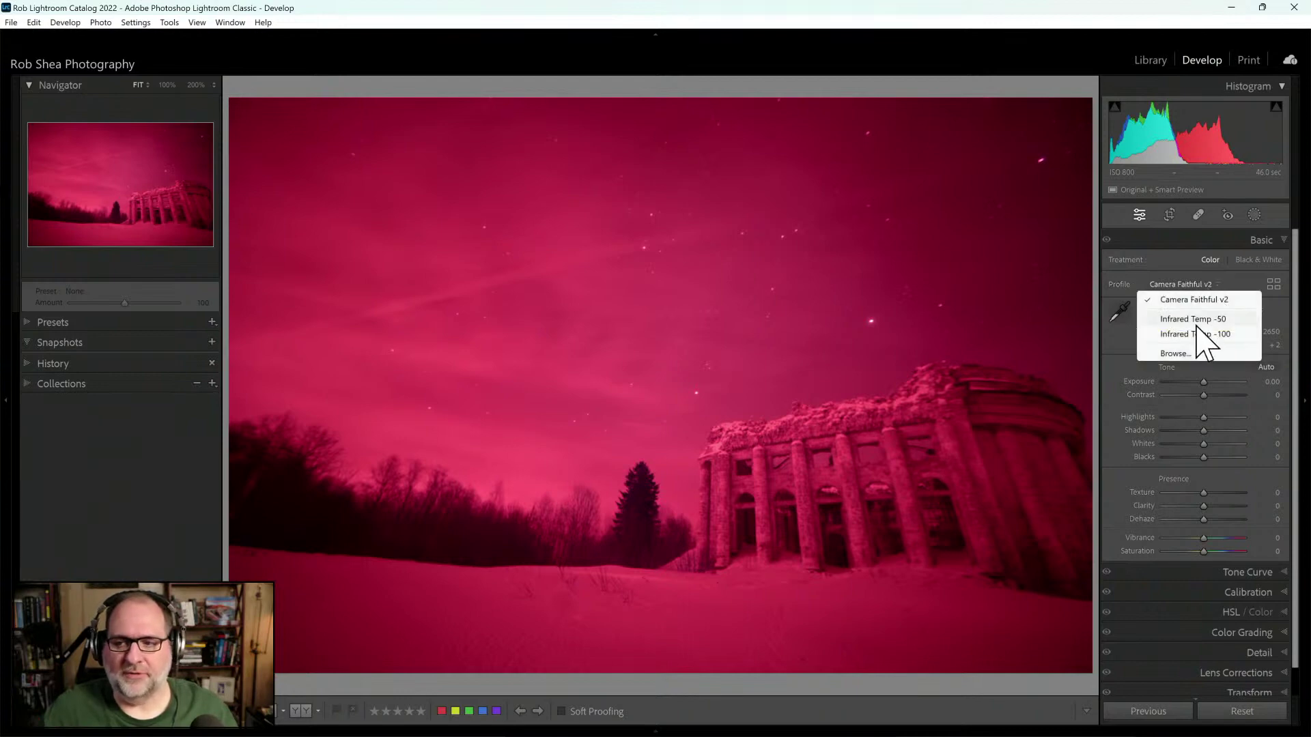
{"action": "left_click", "coordinate": [1194, 333]}
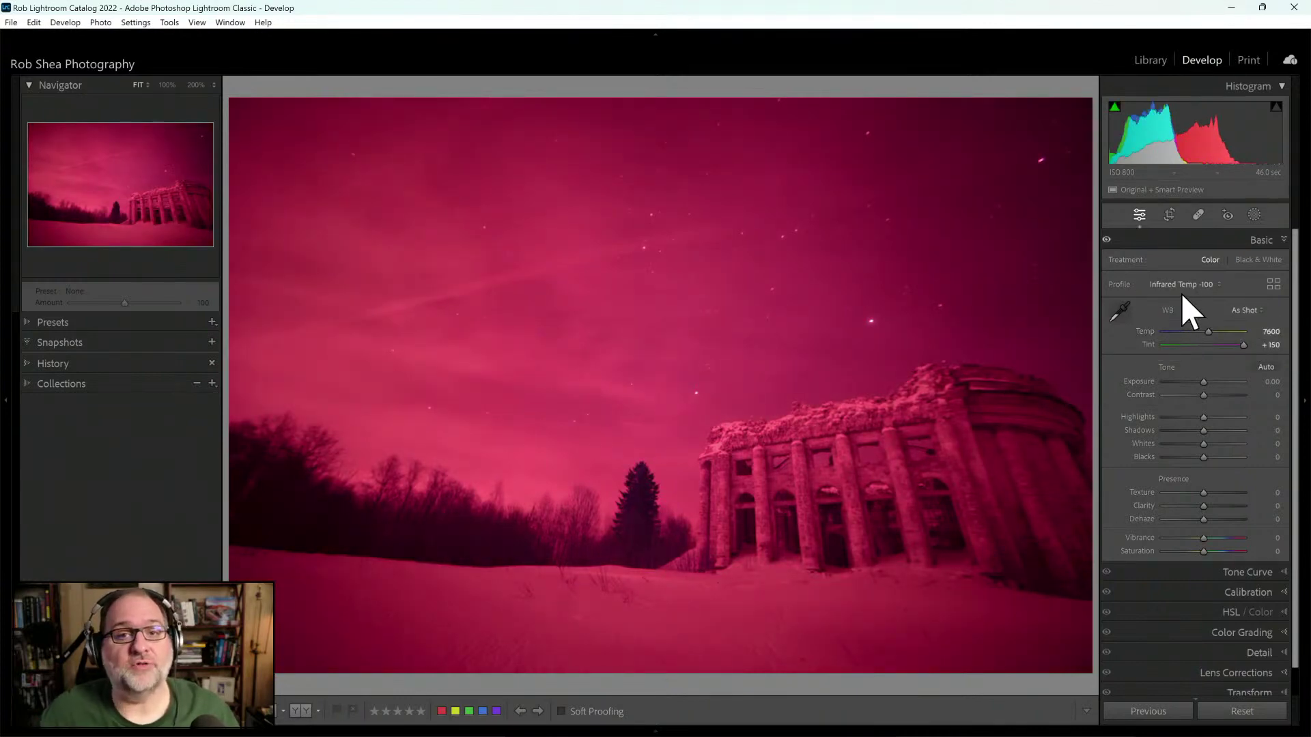
{"action": "left_click", "coordinate": [1119, 314]}
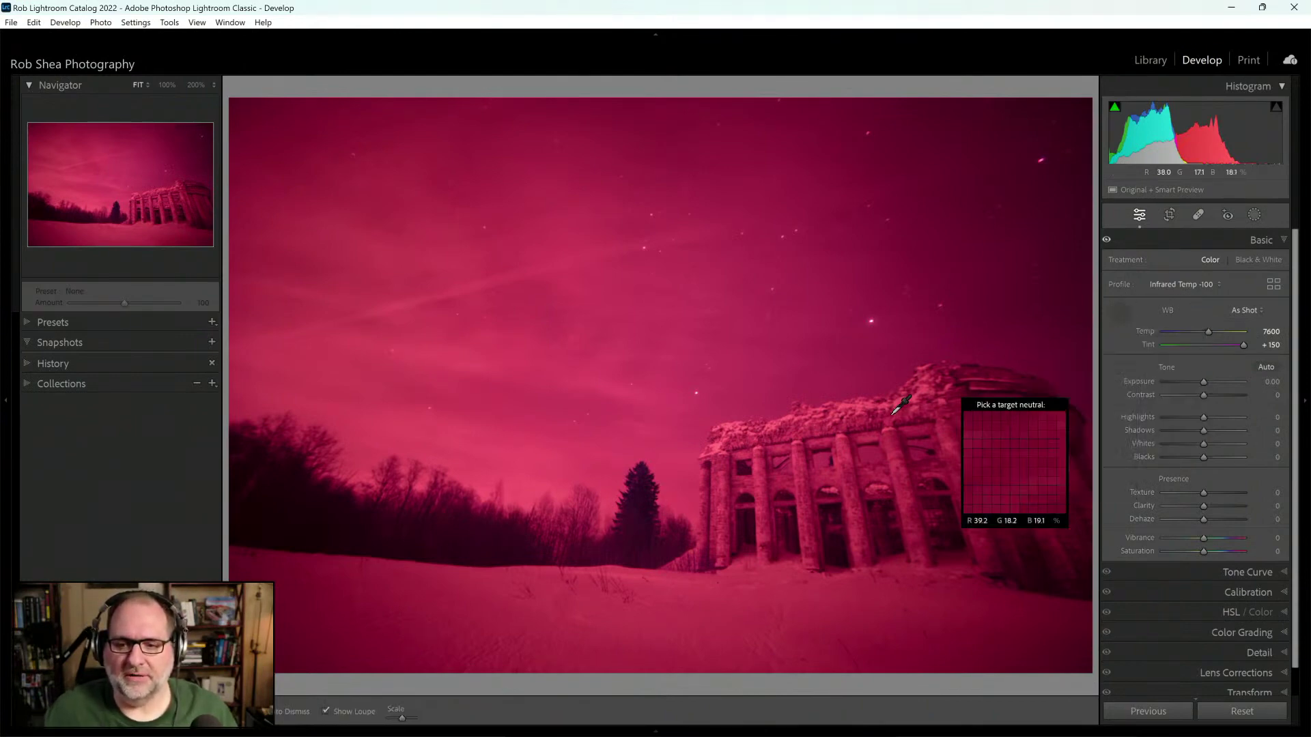
{"action": "left_click", "coordinate": [849, 465]}
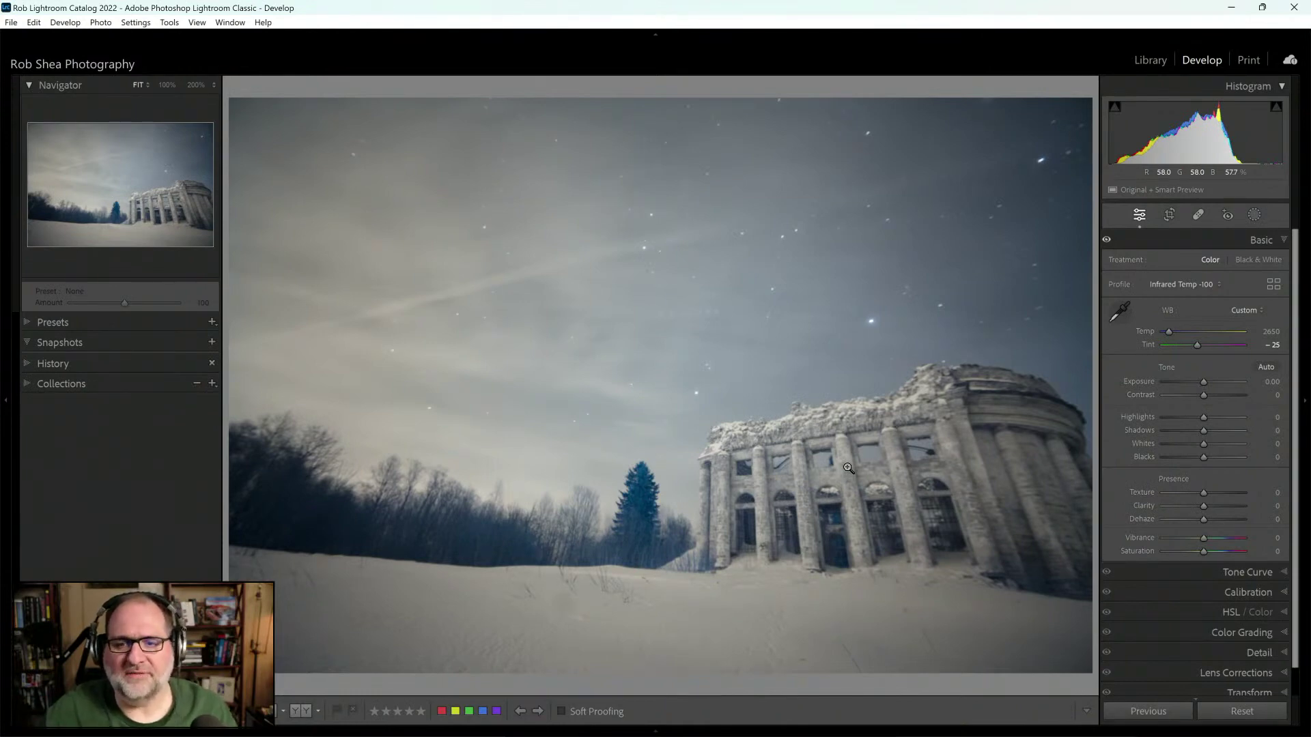
Step: Examine the stars in the ruin photo's sky at 200% magnification and return to the full image
{"action": "left_click", "coordinate": [693, 266]}
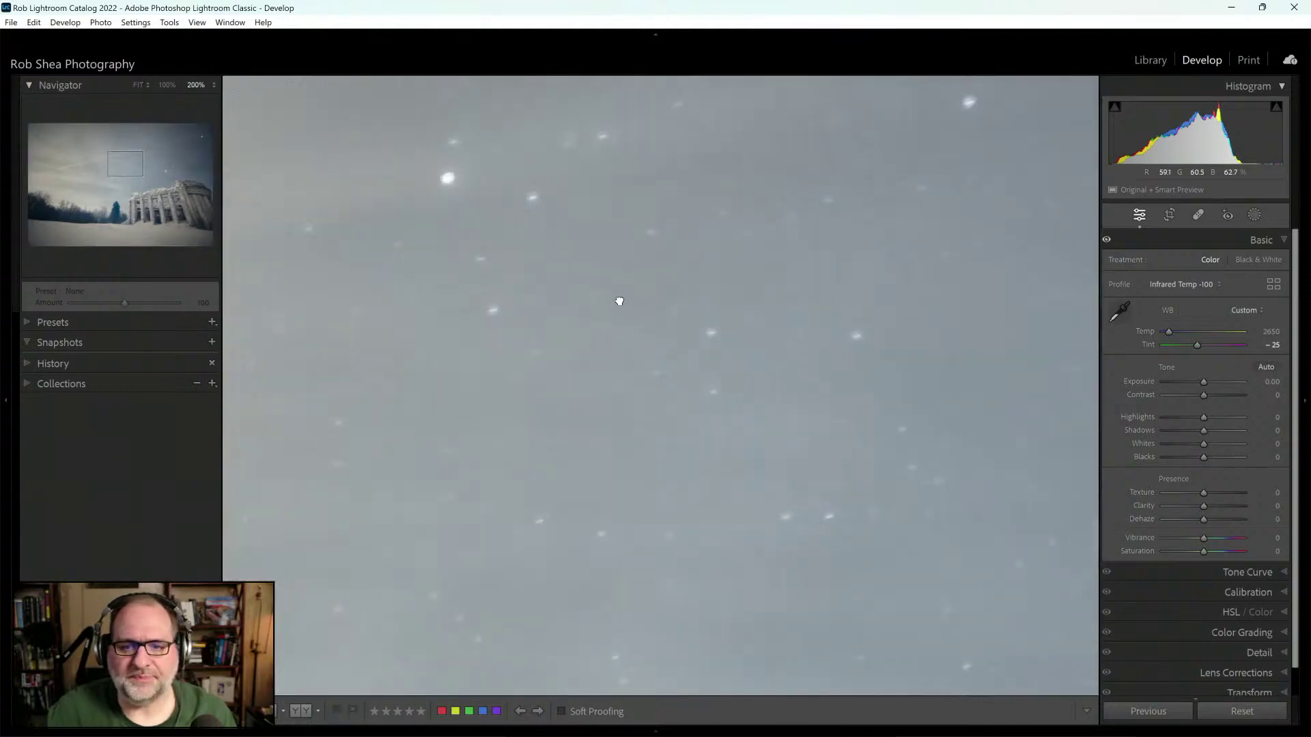
{"action": "left_click_drag", "start_coordinate": [617, 298], "coordinate": [683, 326]}
{"action": "left_click_drag", "start_coordinate": [851, 489], "coordinate": [705, 389]}
{"action": "left_click_drag", "start_coordinate": [811, 515], "coordinate": [757, 433]}
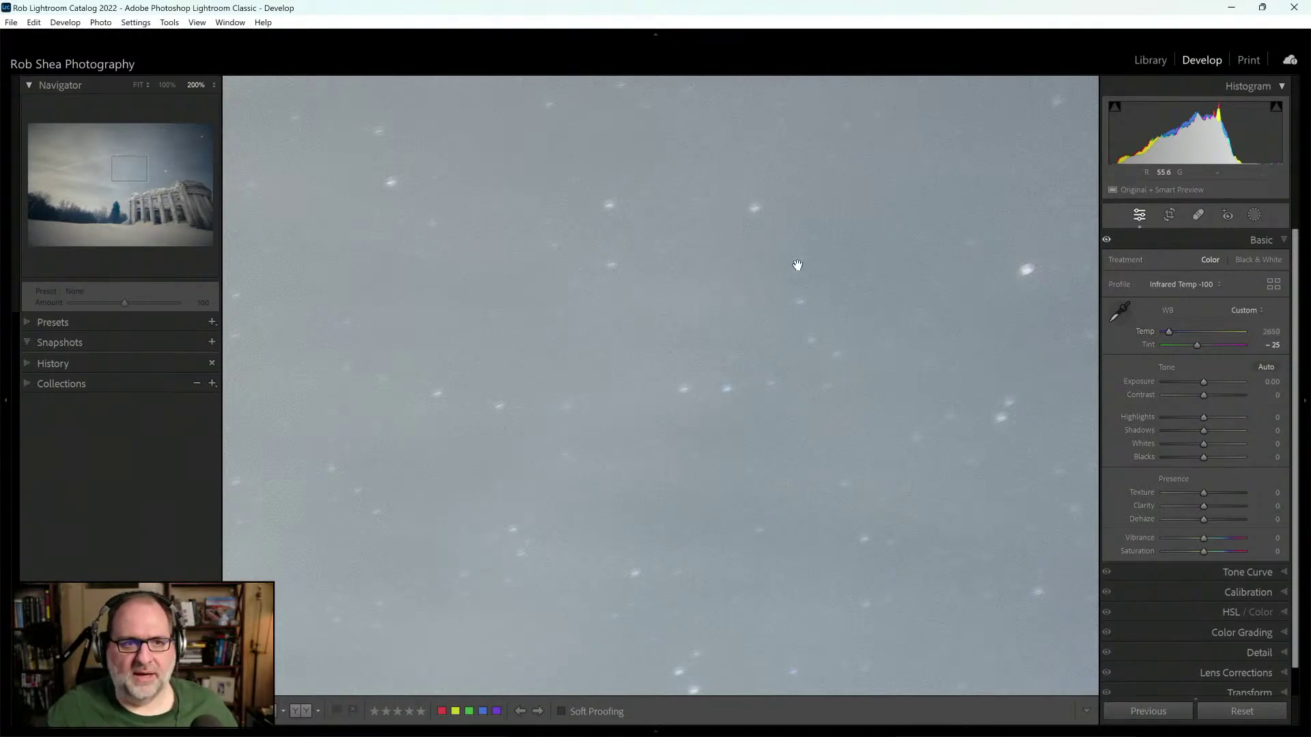
{"action": "left_click", "coordinate": [138, 86]}
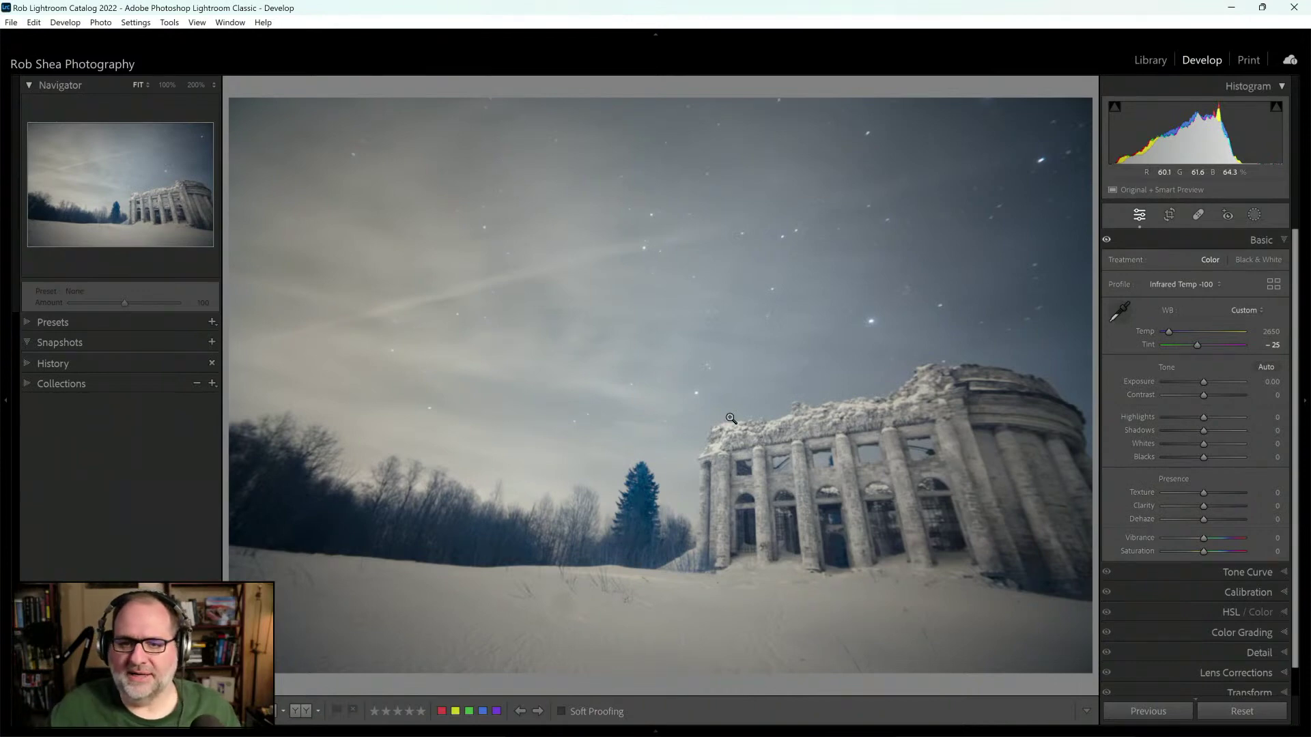
Step: Mask the sky of the ruin photo and set the mask's Dehaze to 39
{"action": "left_click", "coordinate": [1255, 216]}
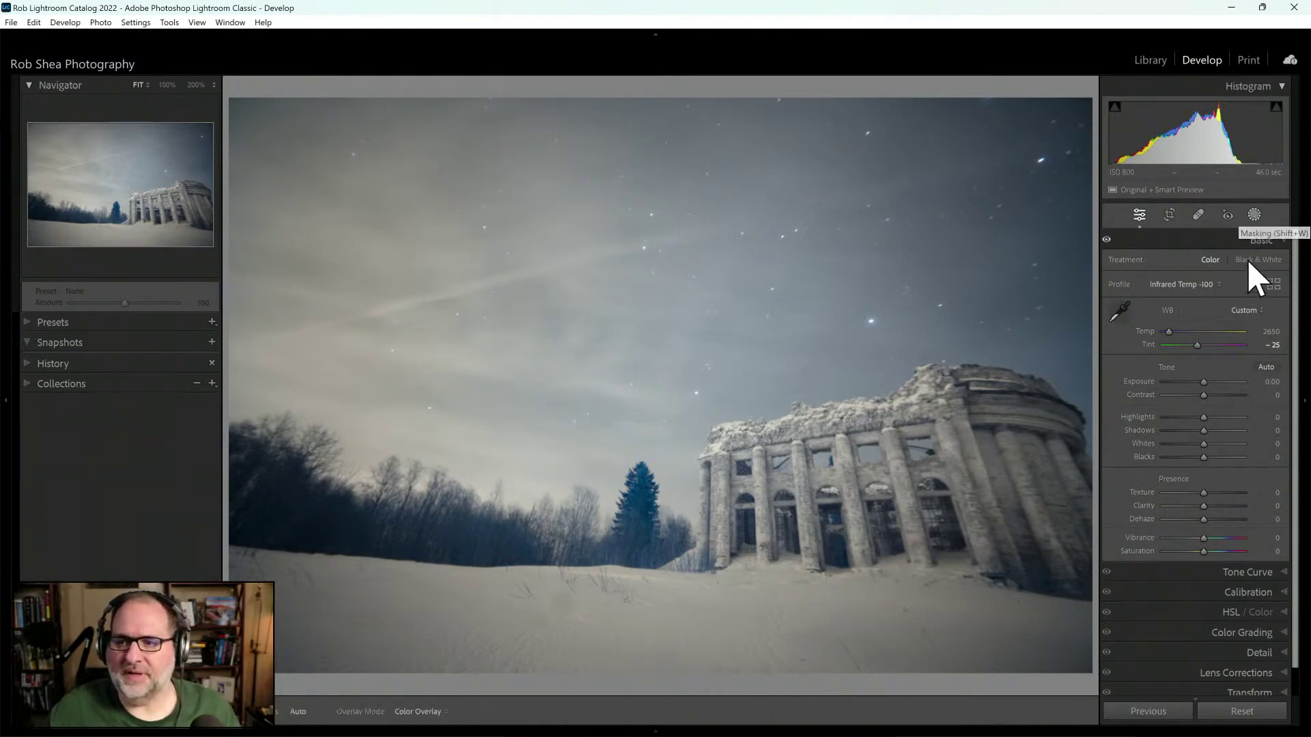
{"action": "left_click", "coordinate": [1252, 224]}
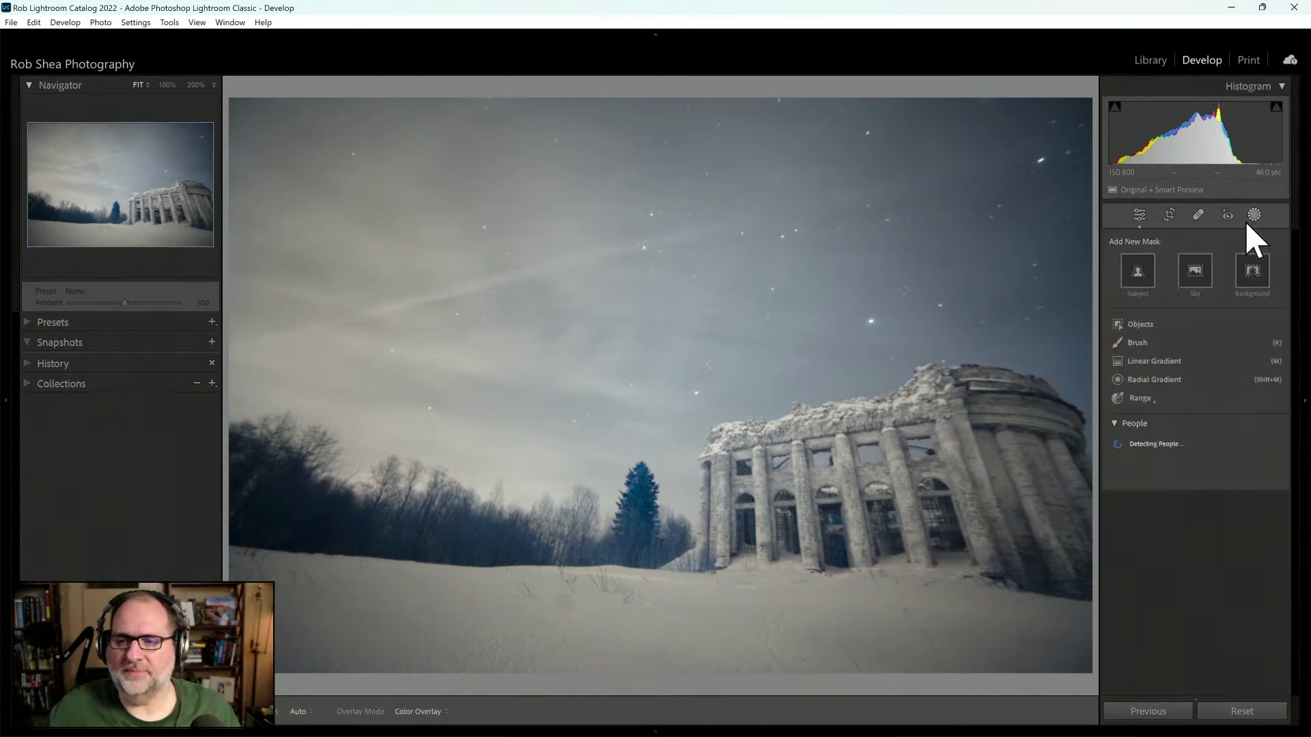
{"action": "left_click", "coordinate": [1206, 294]}
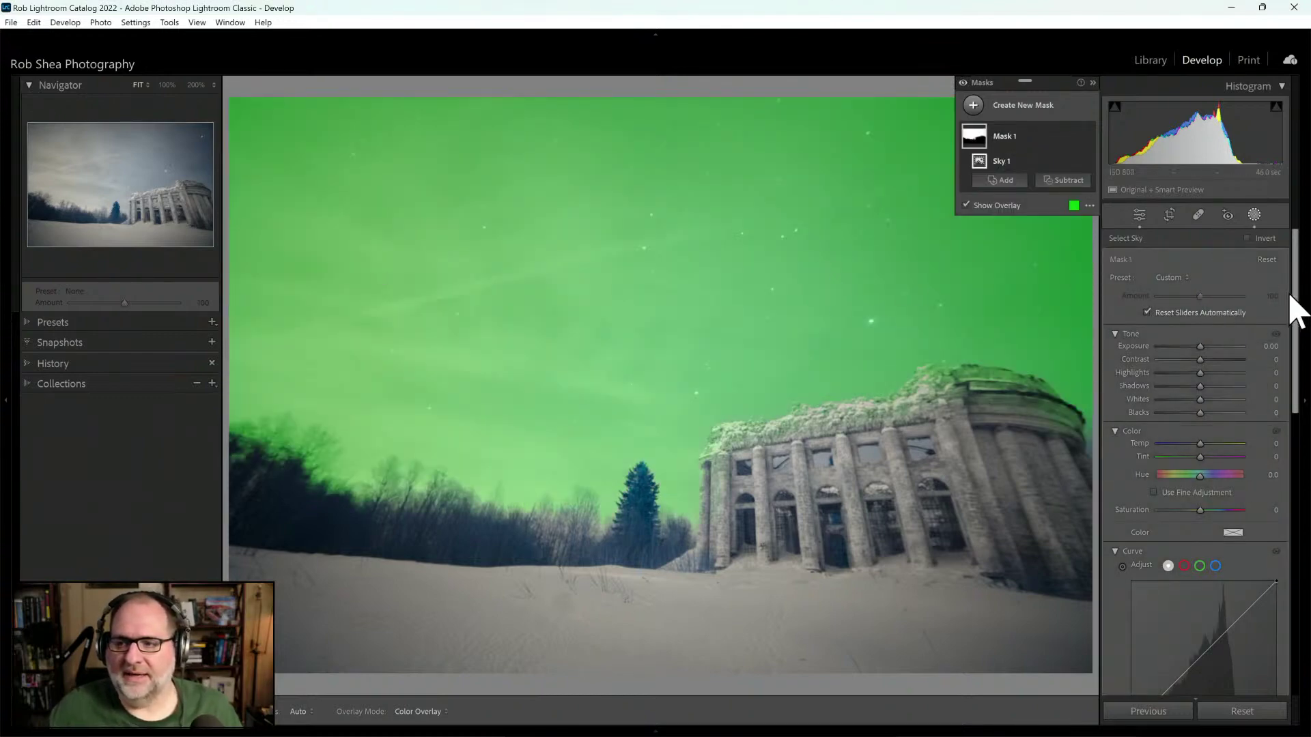
{"action": "left_click_drag", "start_coordinate": [1290, 296], "coordinate": [1278, 403]}
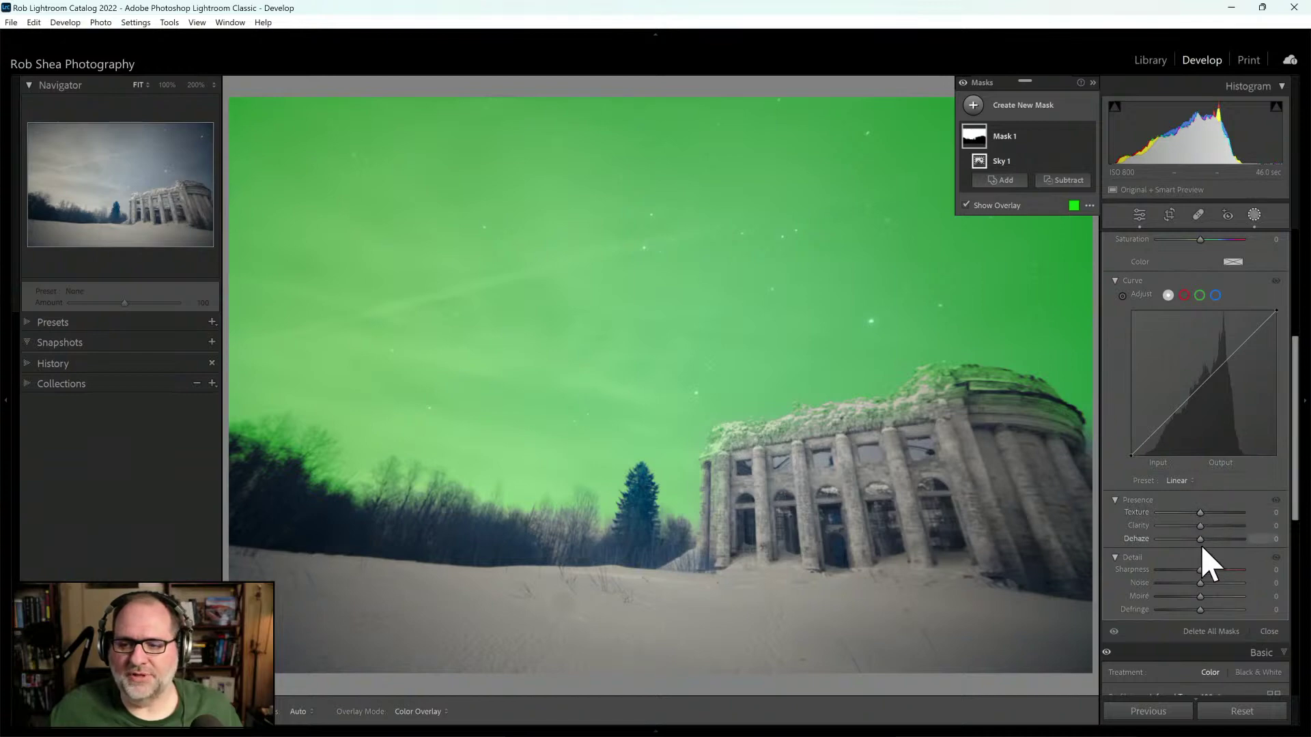
{"action": "left_click_drag", "start_coordinate": [1200, 540], "coordinate": [1216, 539]}
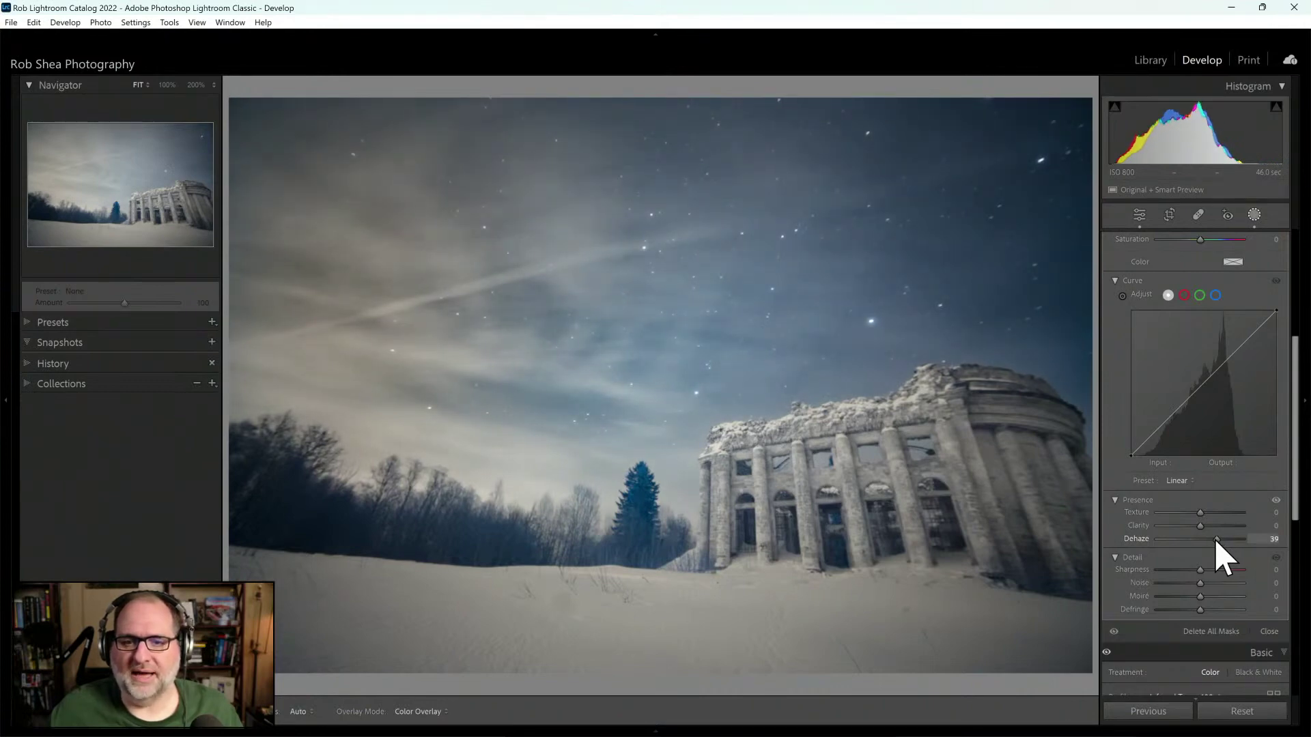
Step: Set the sky mask's Dehaze to 50
{"action": "mouse_move", "coordinate": [1215, 538]}
{"action": "left_mouse_down"}
{"action": "mouse_move", "coordinate": [1248, 538]}
{"action": "mouse_move", "coordinate": [1221, 539]}
{"action": "left_mouse_up"}
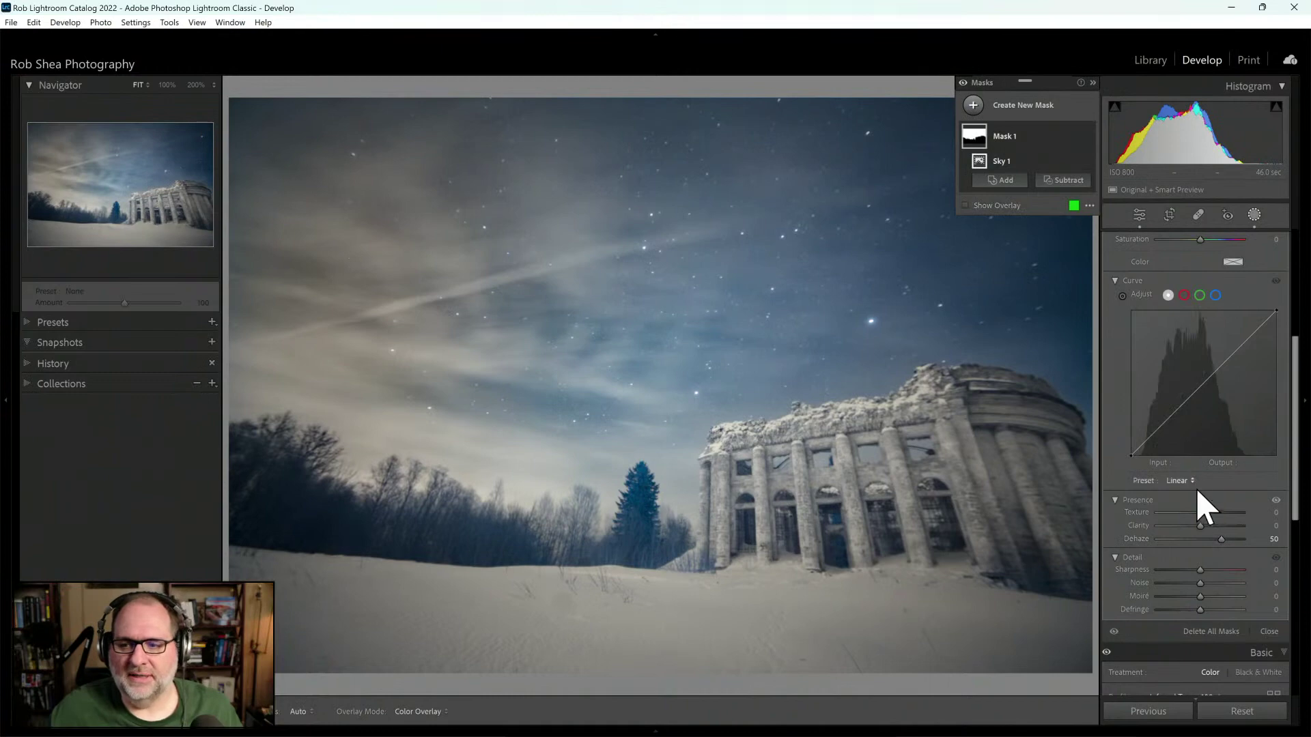
Step: Try stronger Clarity and Texture adjustments on the sky mask, and reset both sliders to 0
{"action": "left_click_drag", "start_coordinate": [1201, 526], "coordinate": [1213, 527]}
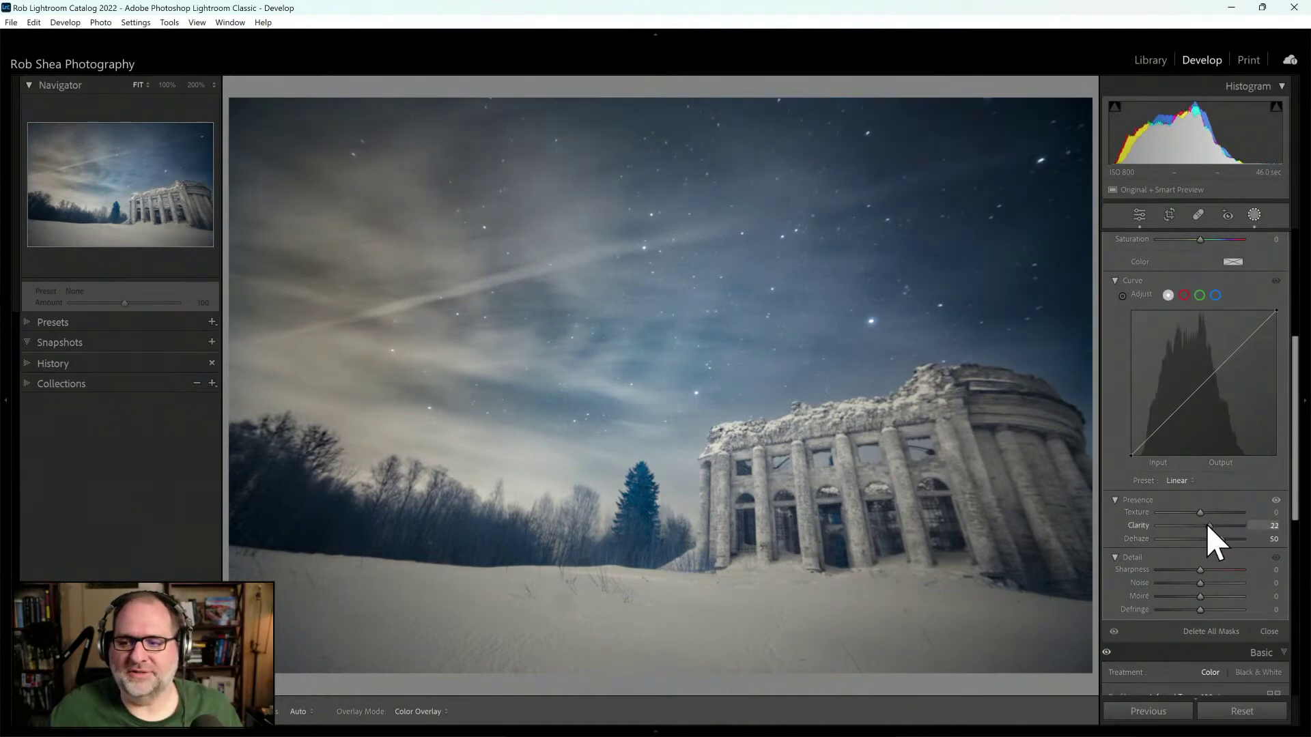
{"action": "double_click", "coordinate": [1206, 523]}
{"action": "left_click_drag", "start_coordinate": [1197, 515], "coordinate": [1229, 515]}
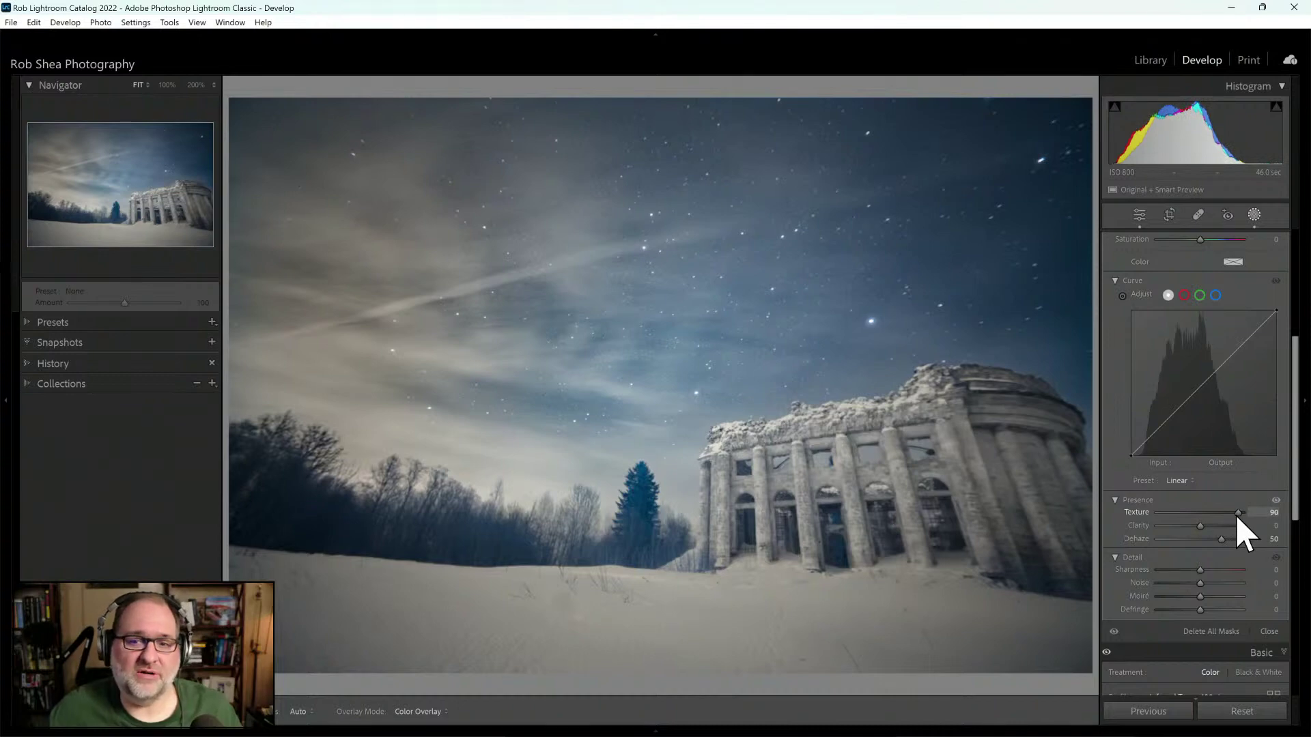
{"action": "left_click_drag", "start_coordinate": [1235, 514], "coordinate": [1198, 515]}
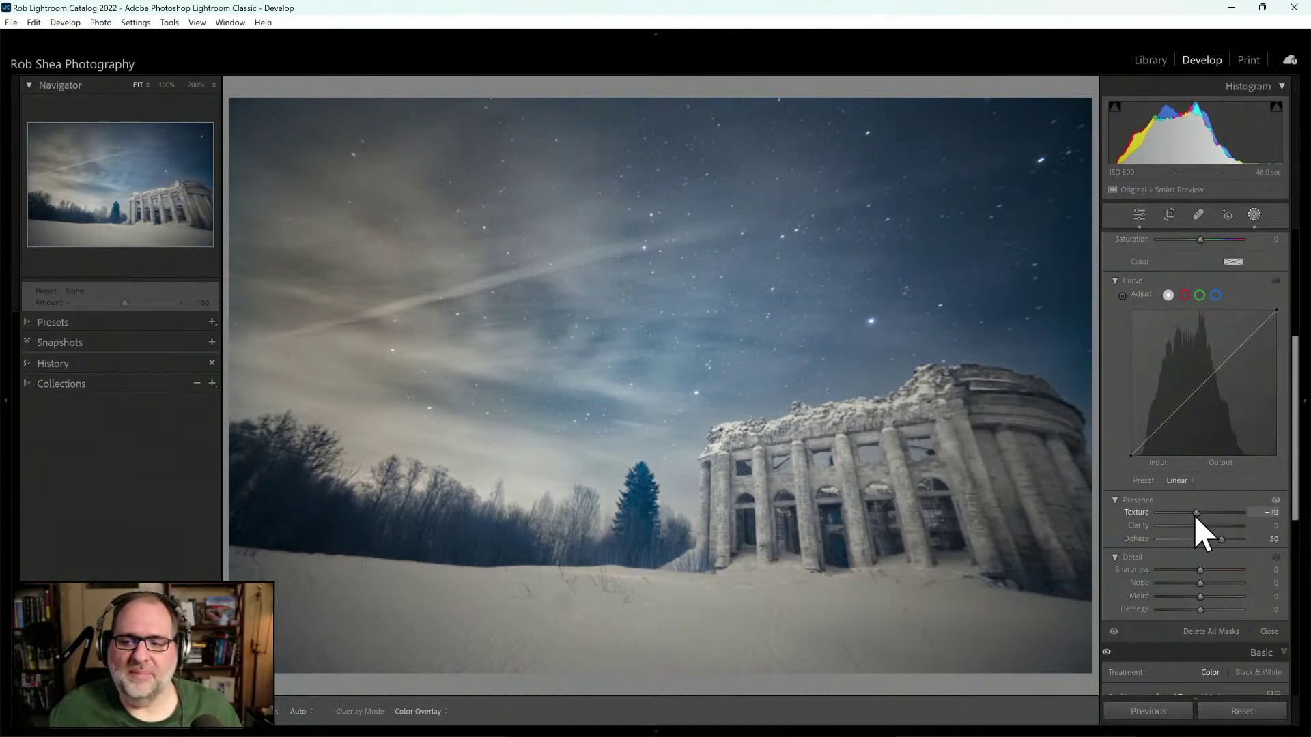
{"action": "double_click", "coordinate": [1138, 514]}
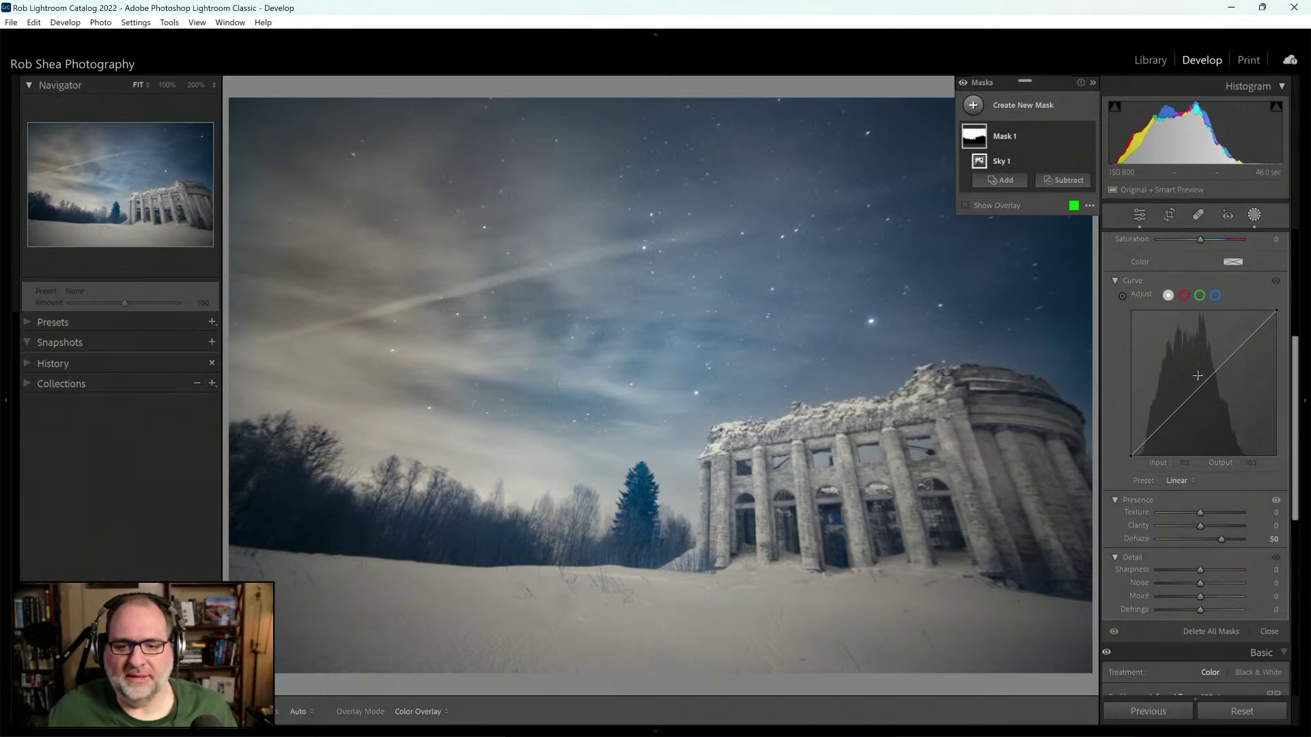
Step: Duplicate and invert the sky mask to cover the foreground, giving it a Strong Contrast curve and Contrast of 14
{"action": "right_click", "coordinate": [974, 136]}
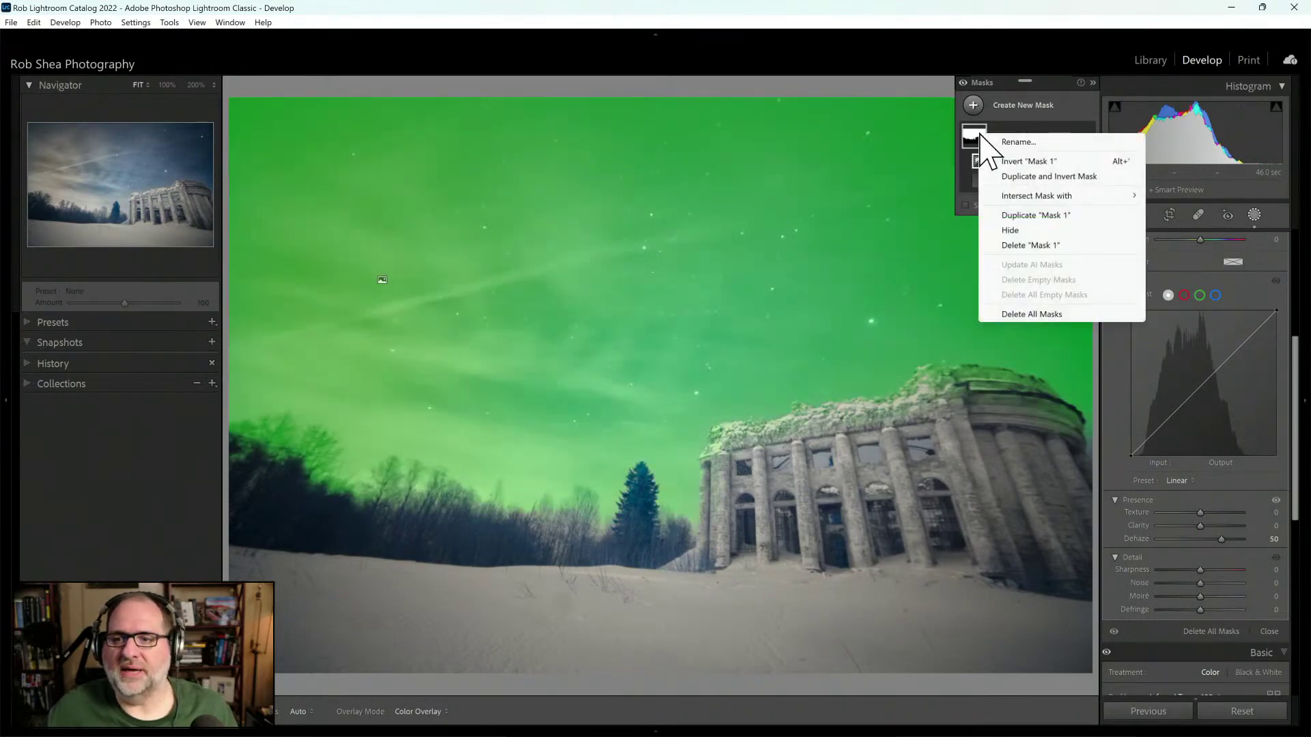
{"action": "left_click", "coordinate": [1046, 178]}
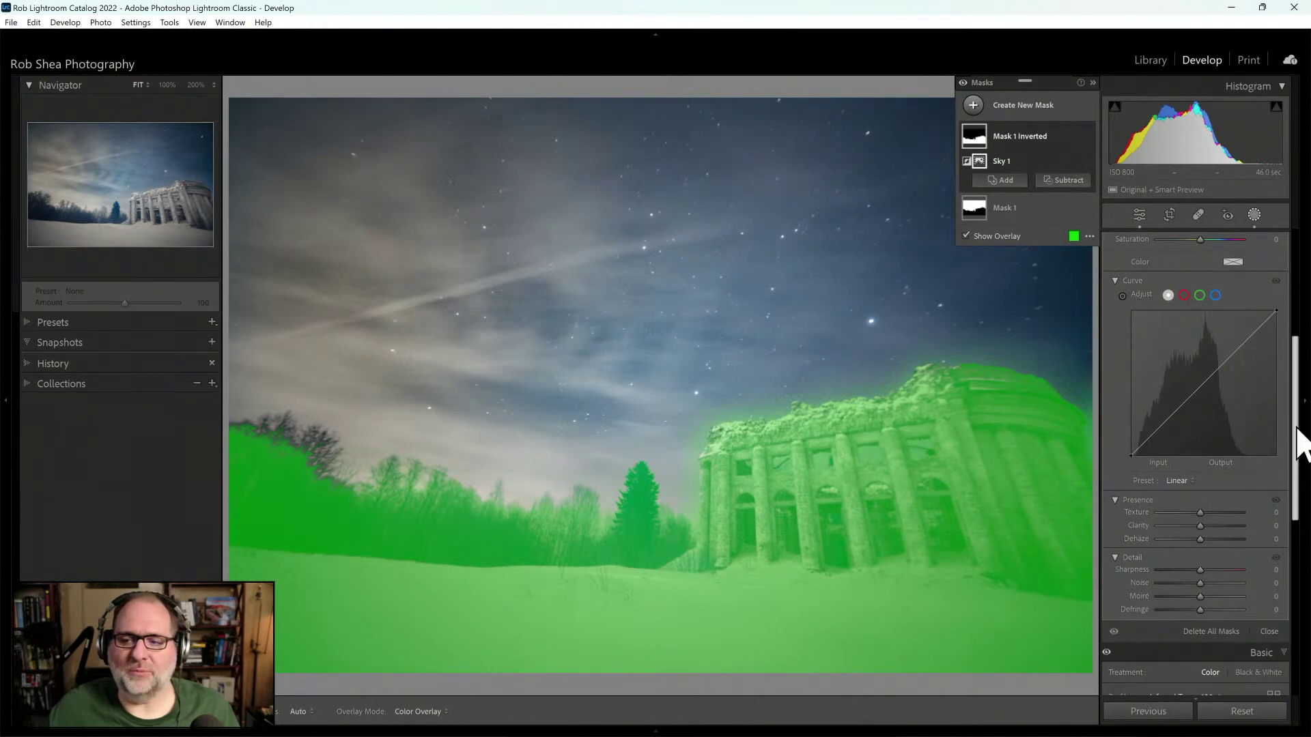
{"action": "left_click_drag", "start_coordinate": [1296, 428], "coordinate": [1303, 375]}
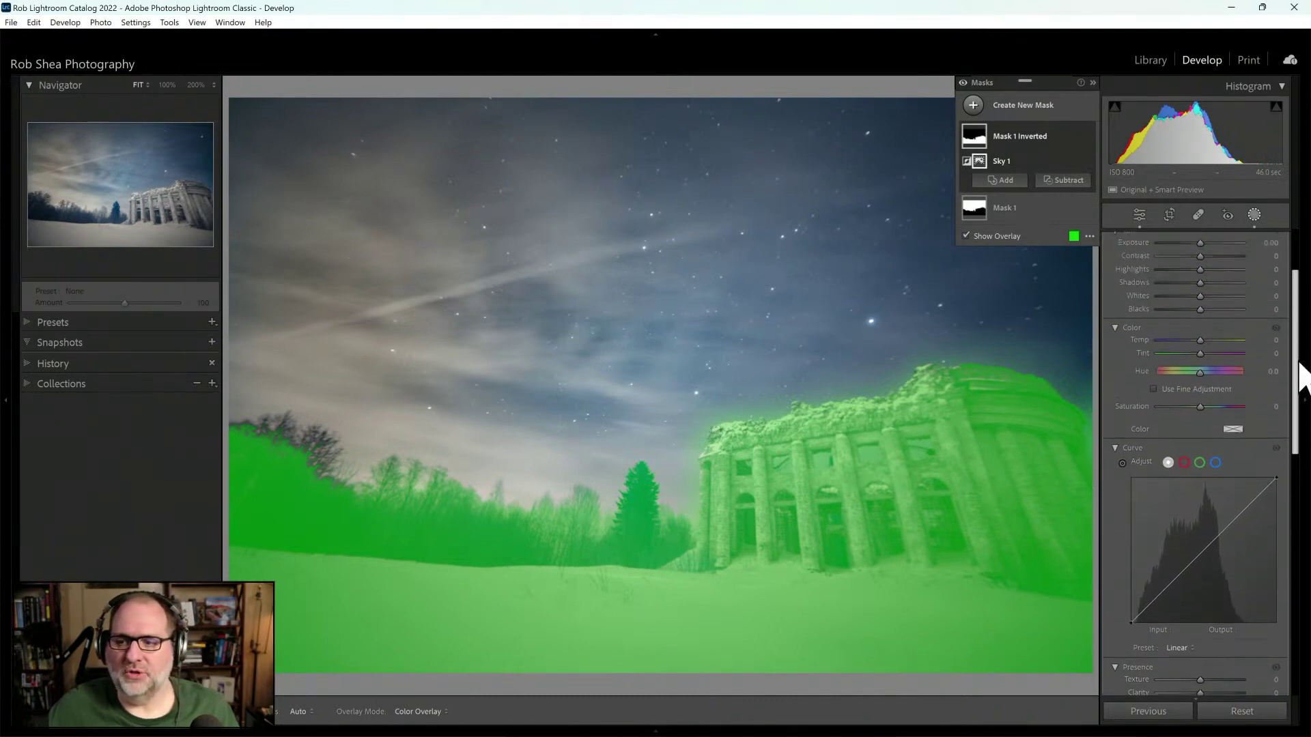
{"action": "left_click", "coordinate": [1191, 646]}
{"action": "left_click", "coordinate": [1195, 690]}
{"action": "key", "text": "o"}
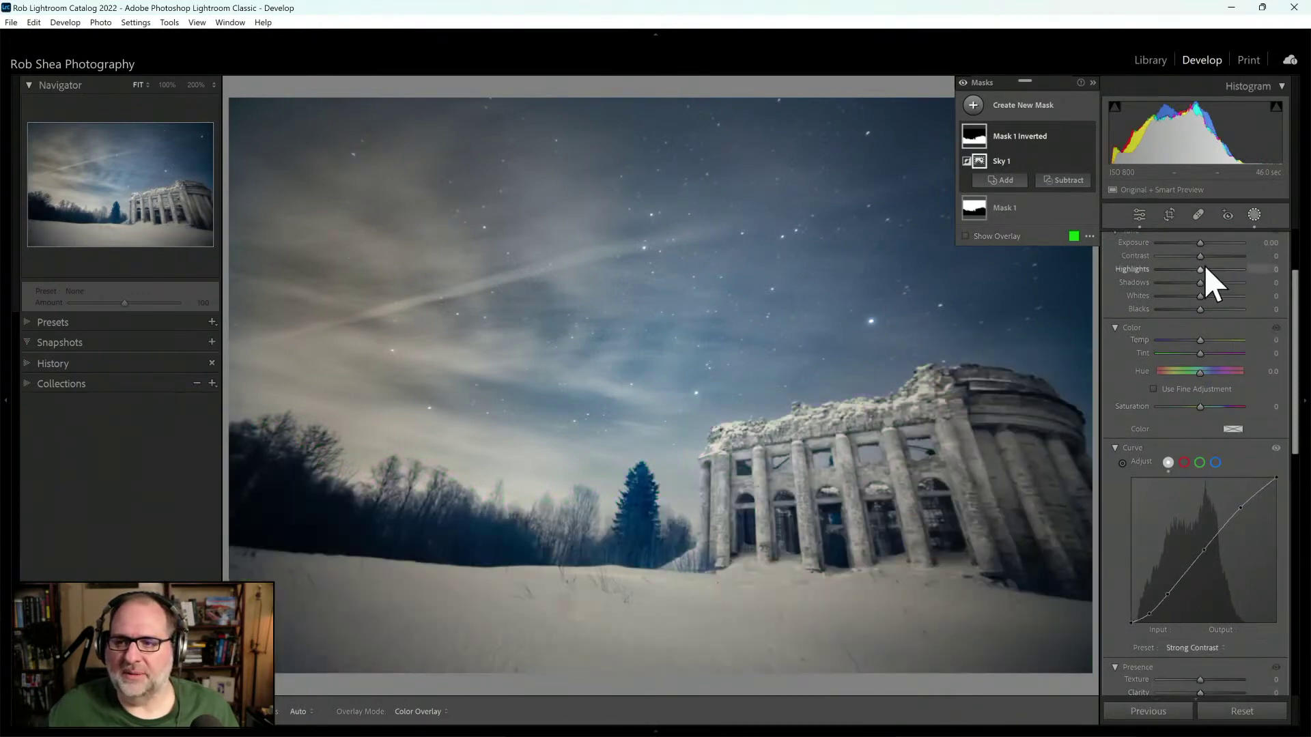
{"action": "left_click_drag", "start_coordinate": [1200, 256], "coordinate": [1206, 257]}
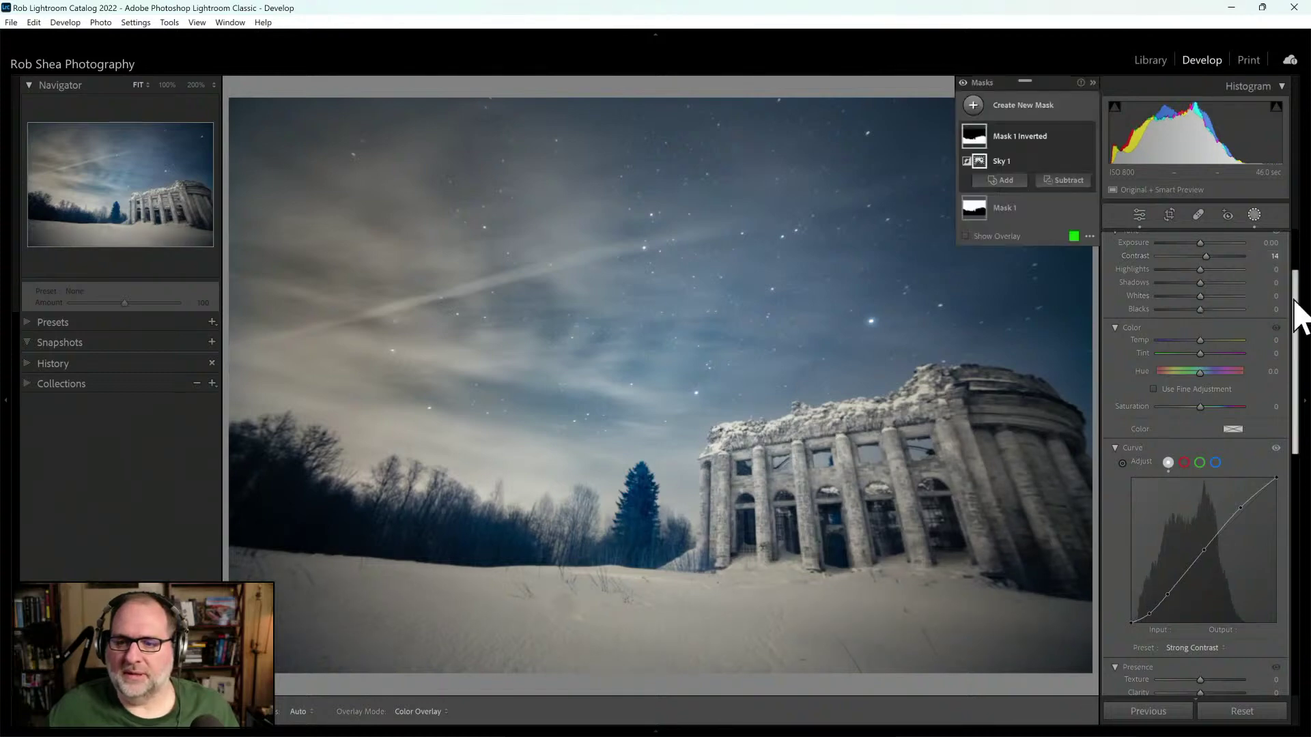
Step: Mask the ruin as the subject, set that mask's Texture to 24 and Clarity to 43, and leave masking
{"action": "left_click_drag", "start_coordinate": [1298, 314], "coordinate": [1291, 372]}
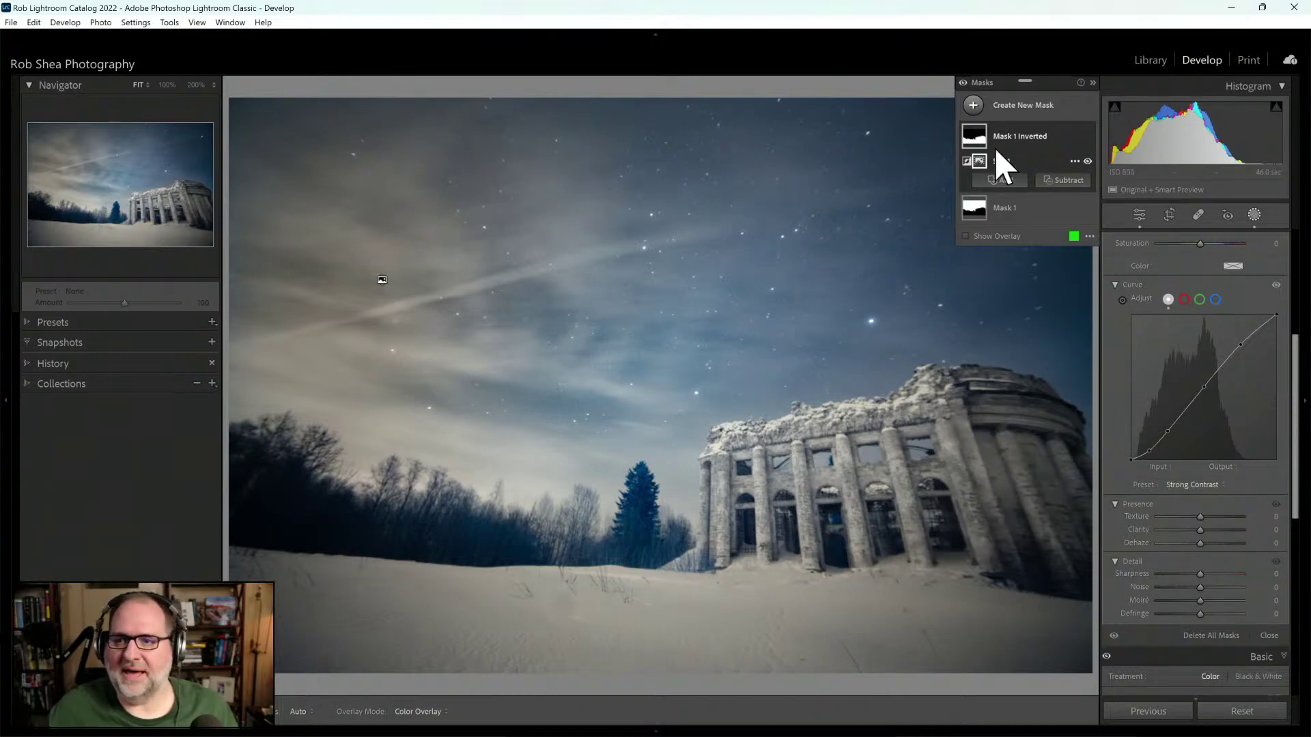
{"action": "left_click", "coordinate": [974, 106]}
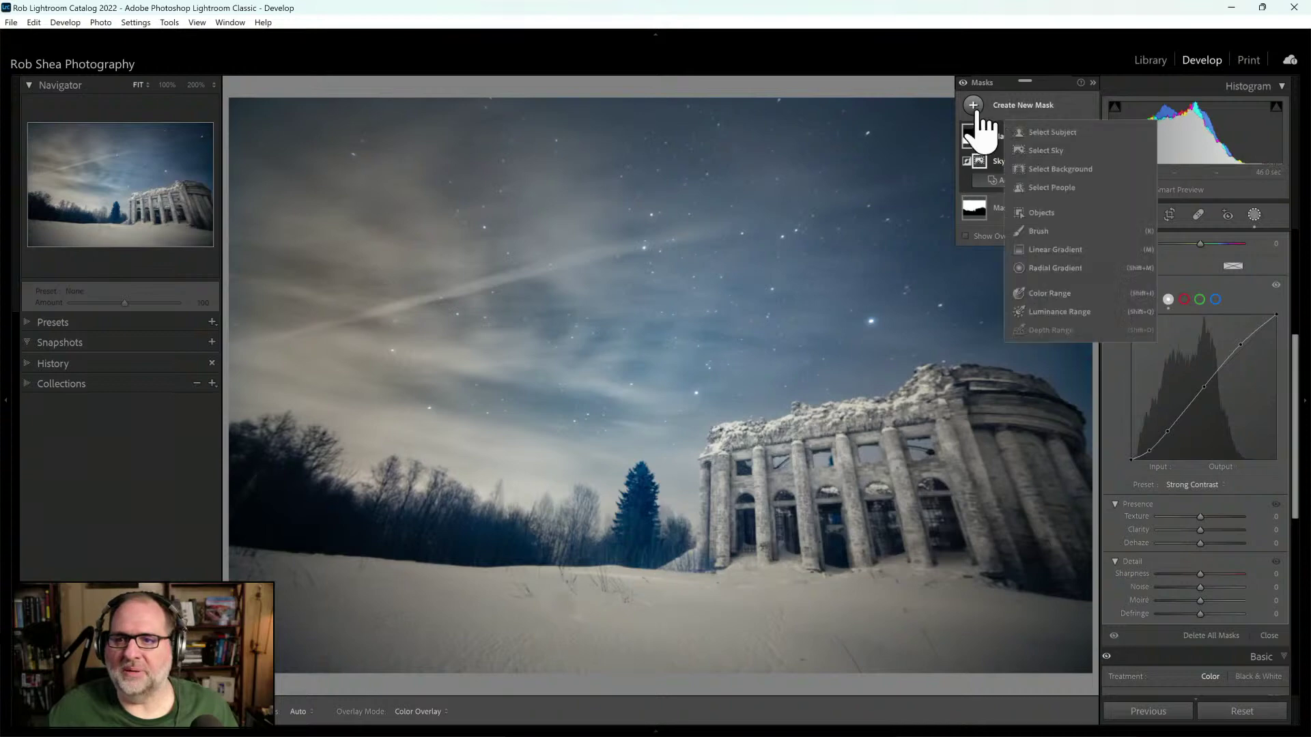
{"action": "left_click", "coordinate": [1057, 150]}
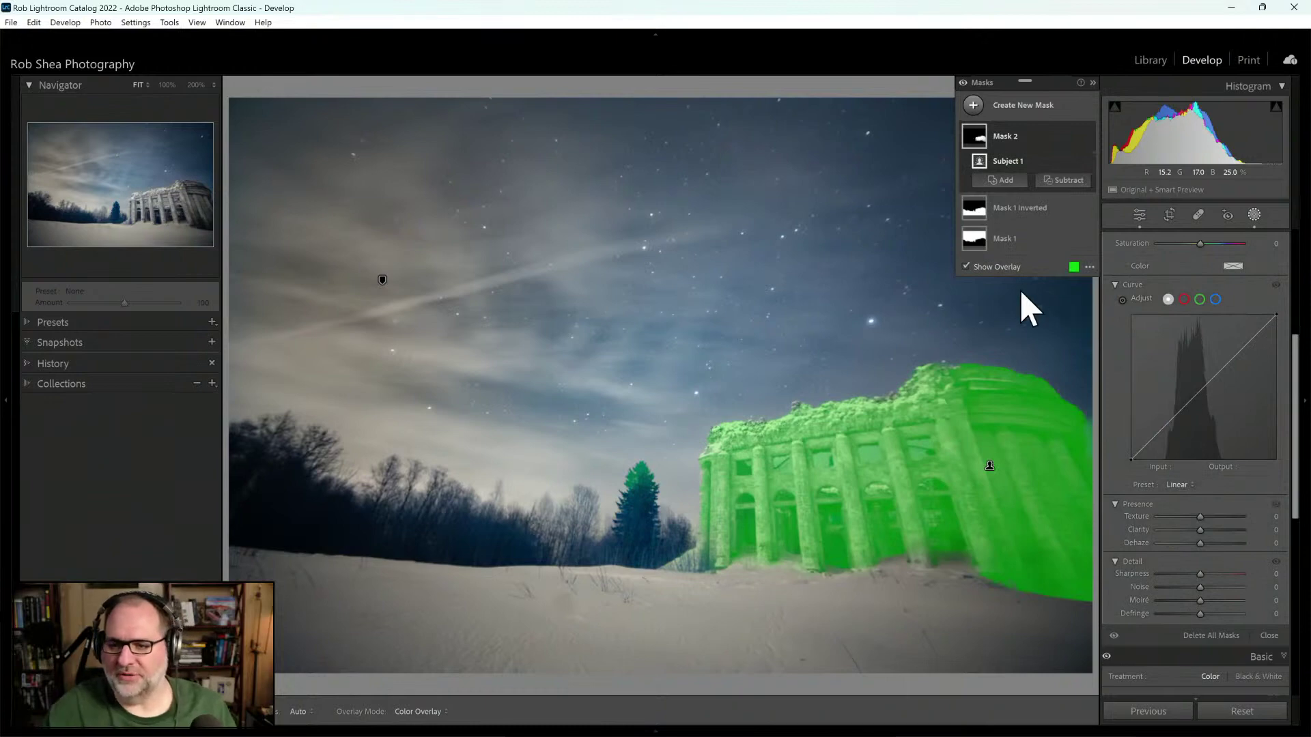
{"action": "mouse_move", "coordinate": [1201, 516]}
{"action": "left_mouse_down"}
{"action": "mouse_move", "coordinate": [1203, 533]}
{"action": "mouse_move", "coordinate": [1217, 526]}
{"action": "left_mouse_up"}
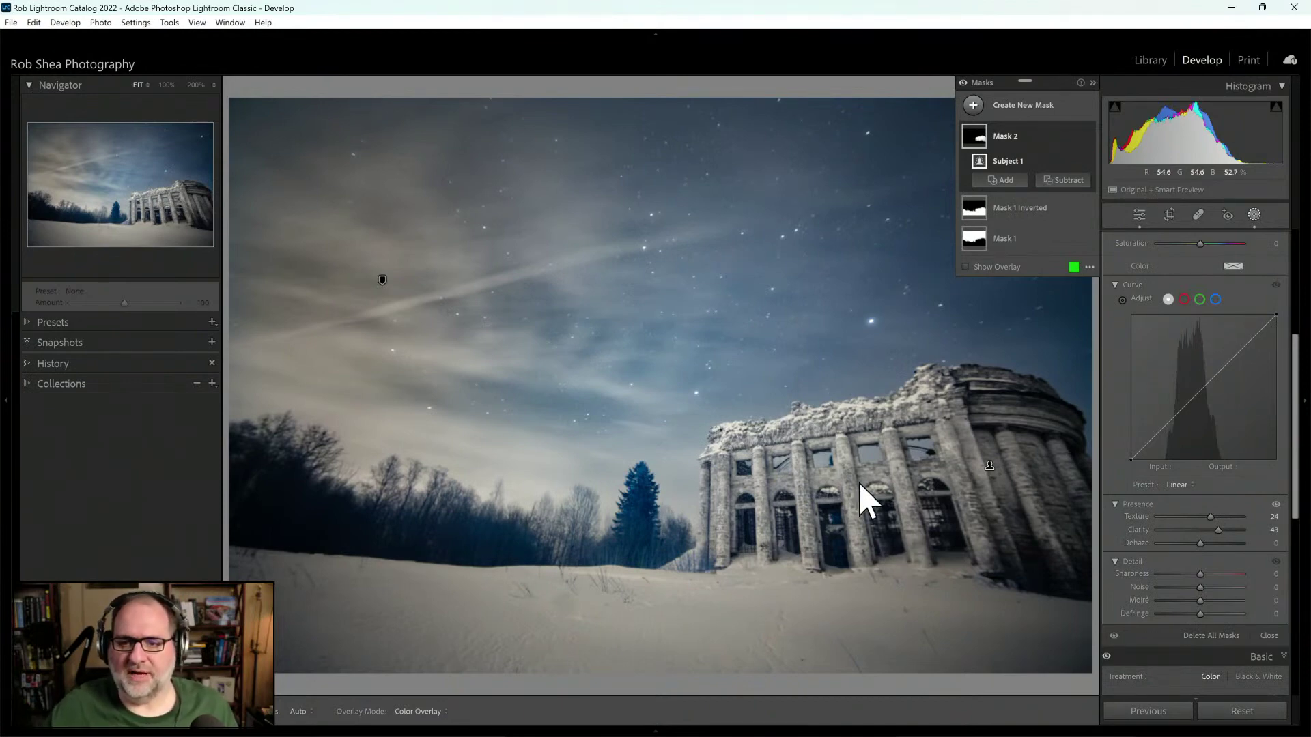
{"action": "key", "text": "shift+w"}
{"action": "key", "text": "shift+w"}
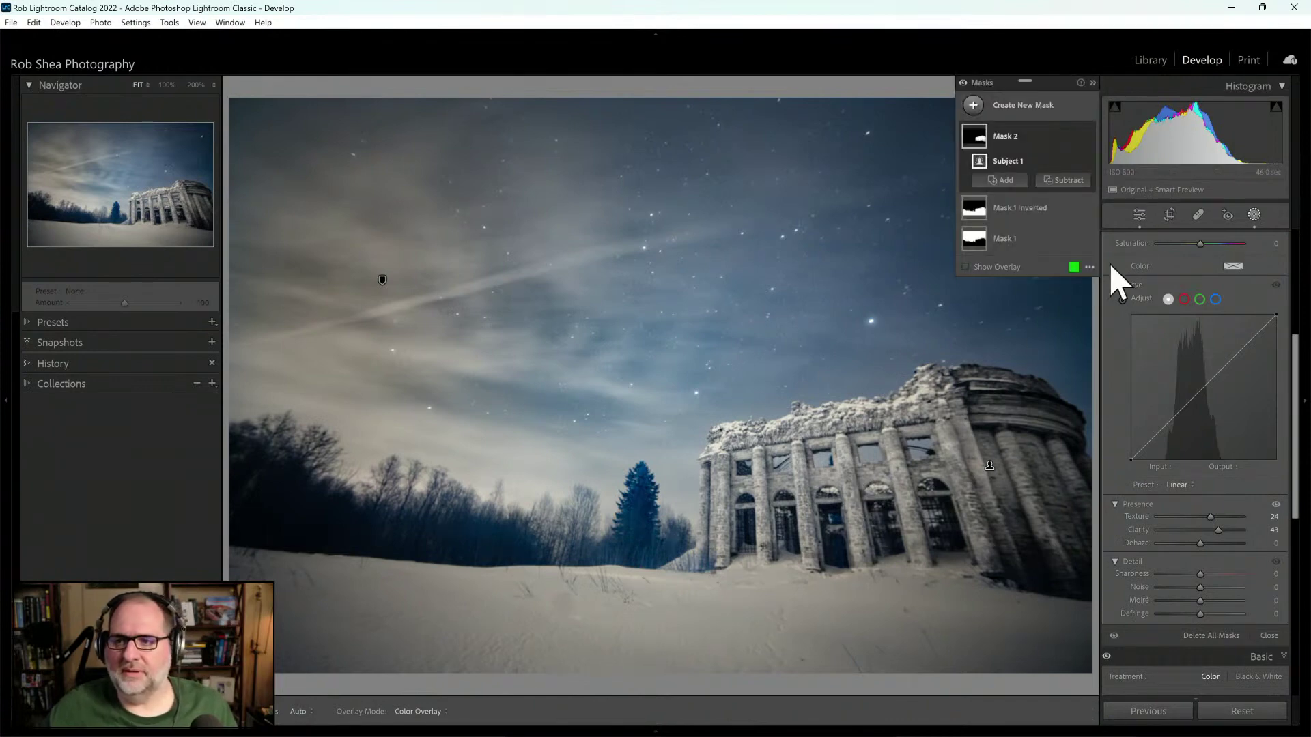
{"action": "left_click", "coordinate": [1139, 215]}
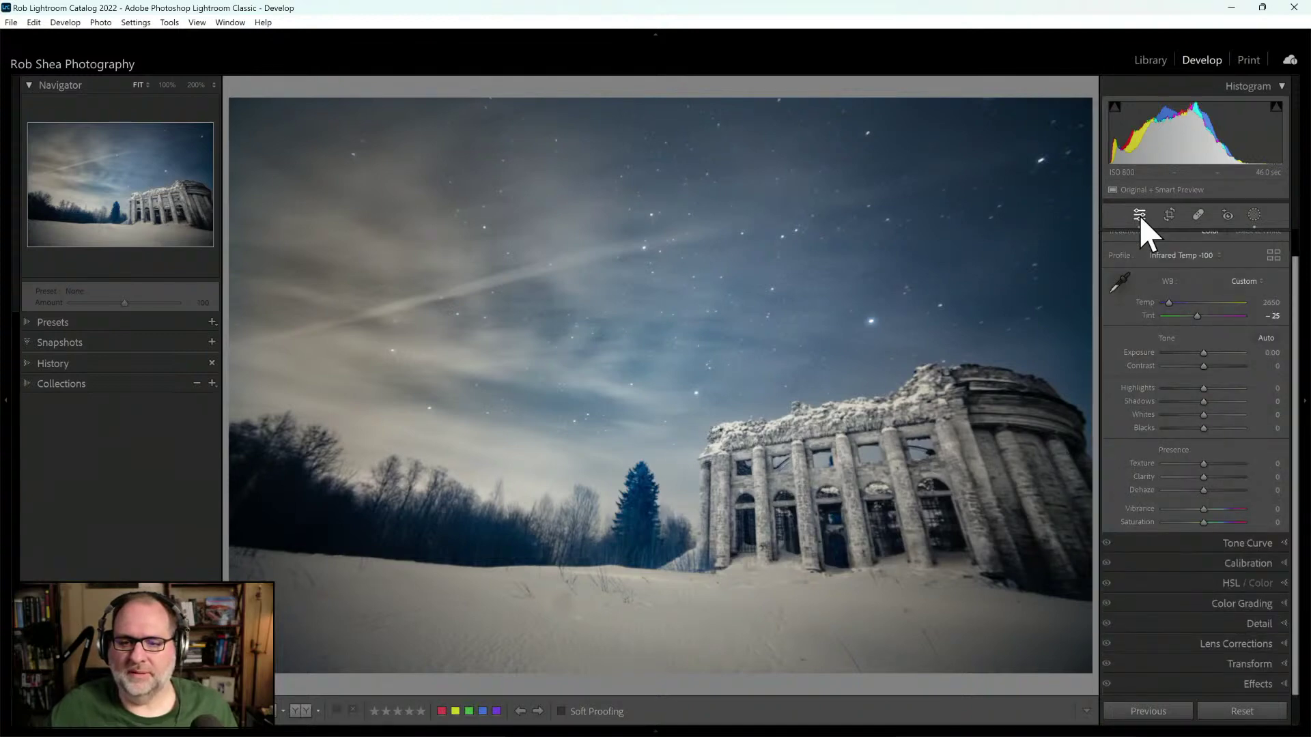
Step: Apply the Infrared Temp -100 profile to the next photo, the sailing ship, and sample its white balance from the bright cloud
{"action": "key", "text": "Right"}
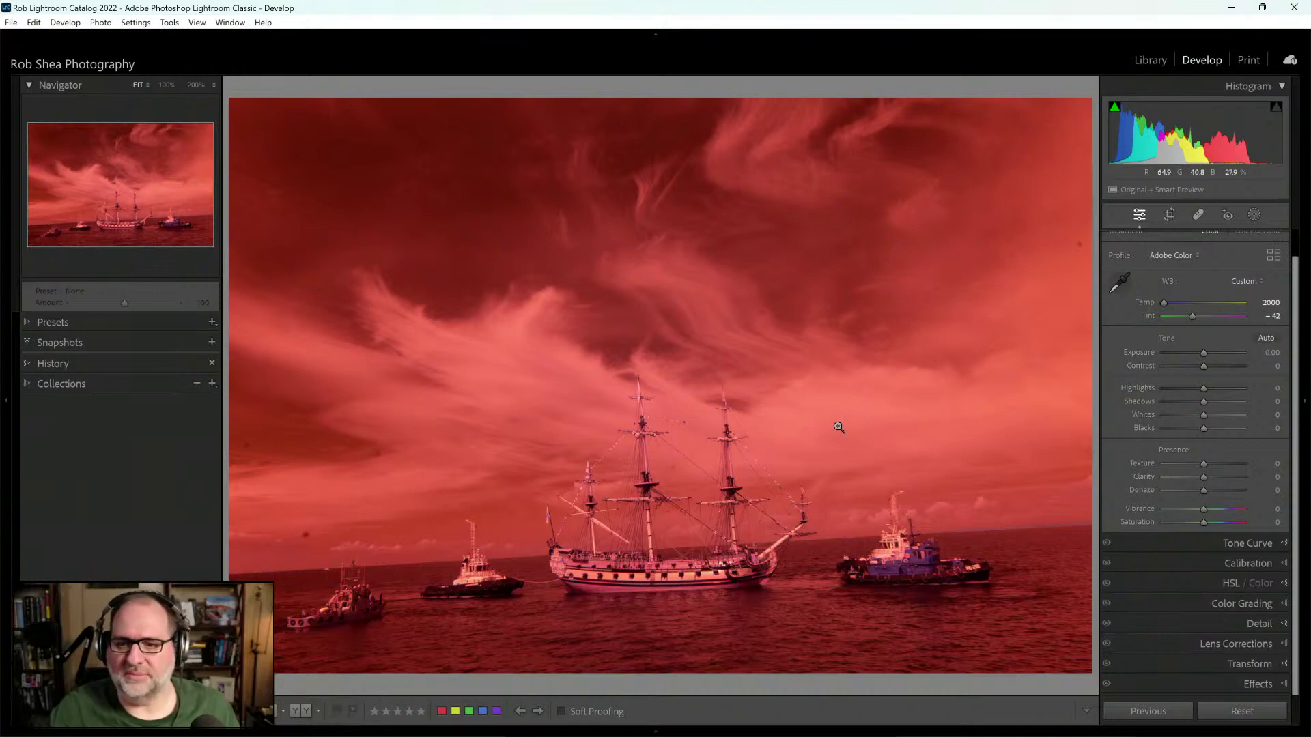
{"action": "scroll", "coordinate": [1202, 354], "scroll_direction": "up", "scroll_amount": 1}
{"action": "left_click", "coordinate": [1196, 285]}
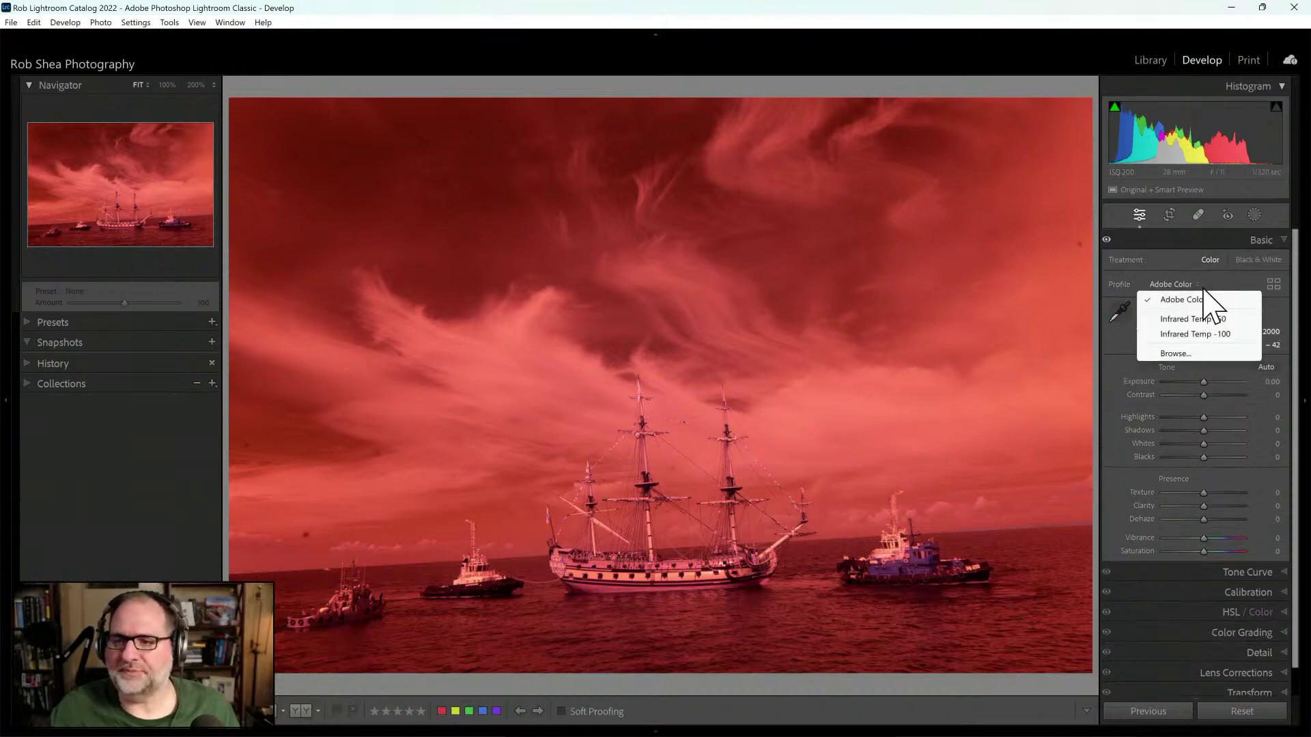
{"action": "left_click", "coordinate": [1194, 334]}
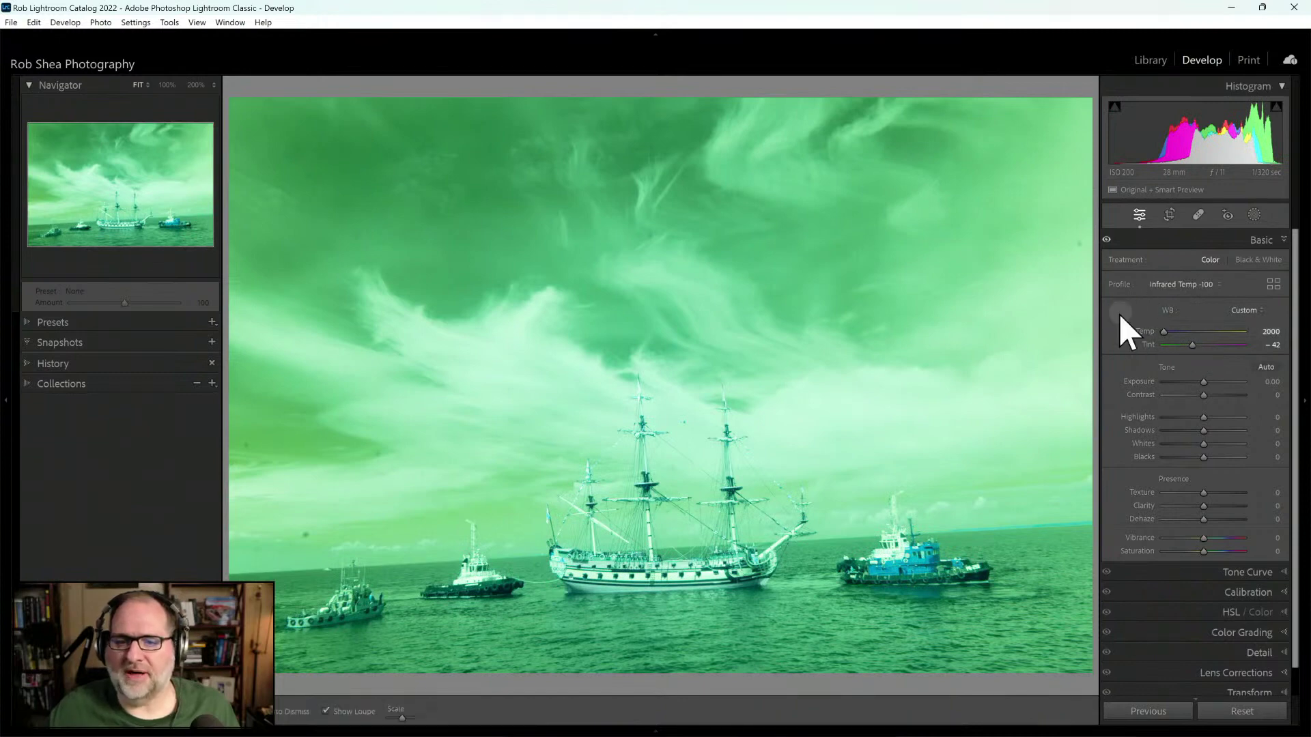
{"action": "left_click", "coordinate": [1118, 313]}
{"action": "left_click", "coordinate": [833, 429]}
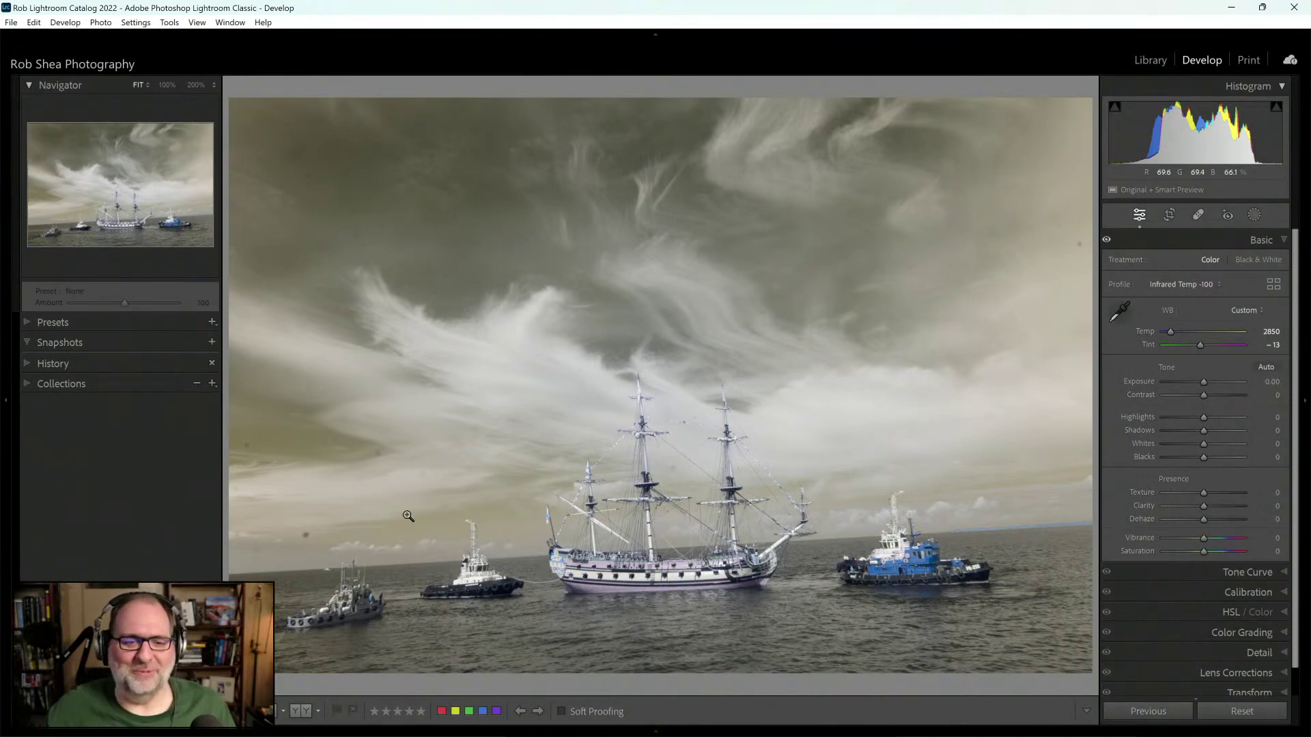
Step: Heal the dark sensor spot in the sky above the leftmost boat at 200% magnification
{"action": "left_click", "coordinate": [323, 541]}
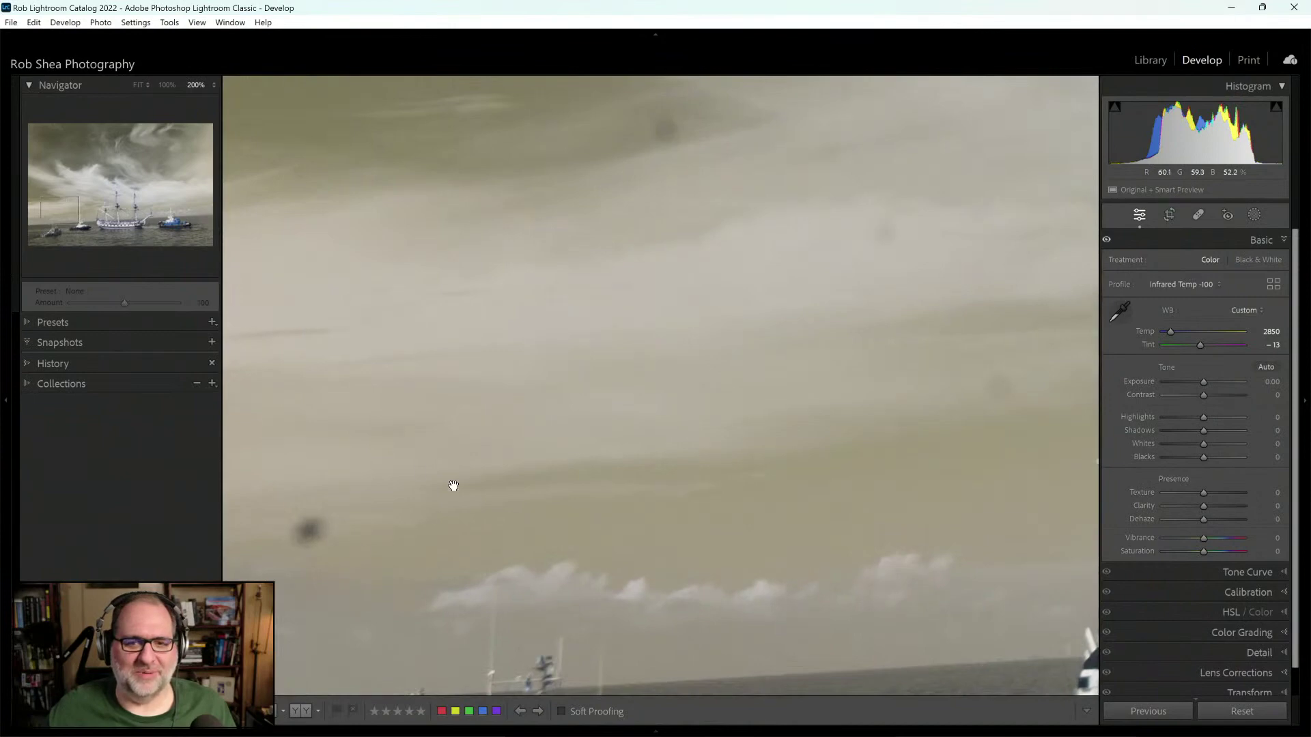
{"action": "left_click_drag", "start_coordinate": [374, 550], "coordinate": [626, 415]}
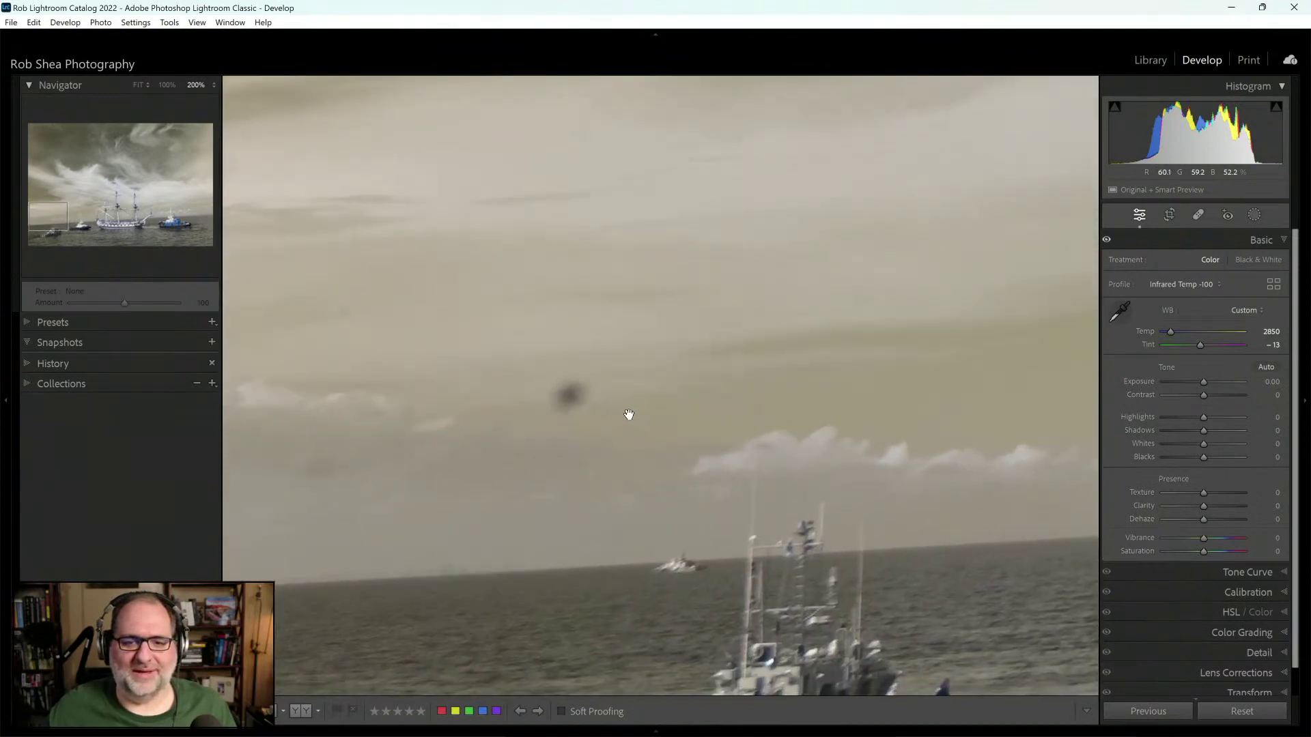
{"action": "left_click", "coordinate": [1198, 215]}
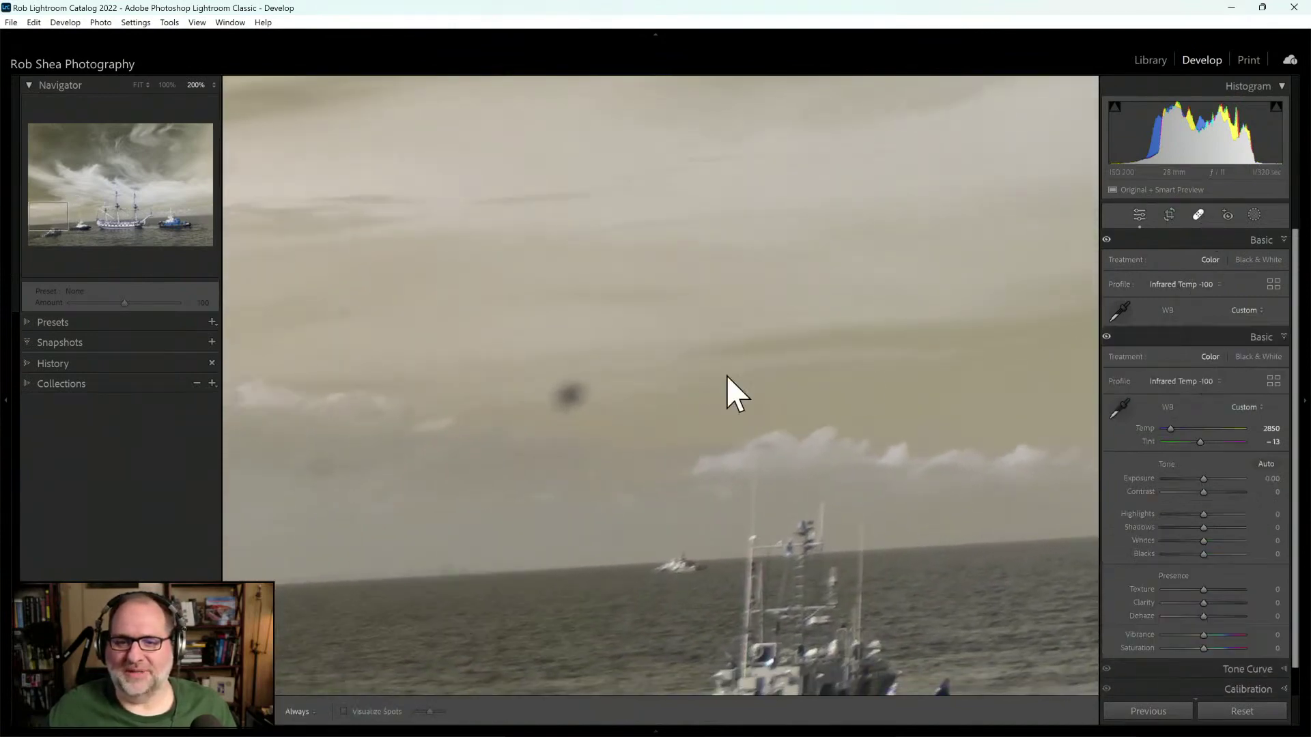
{"action": "left_click", "coordinate": [572, 395]}
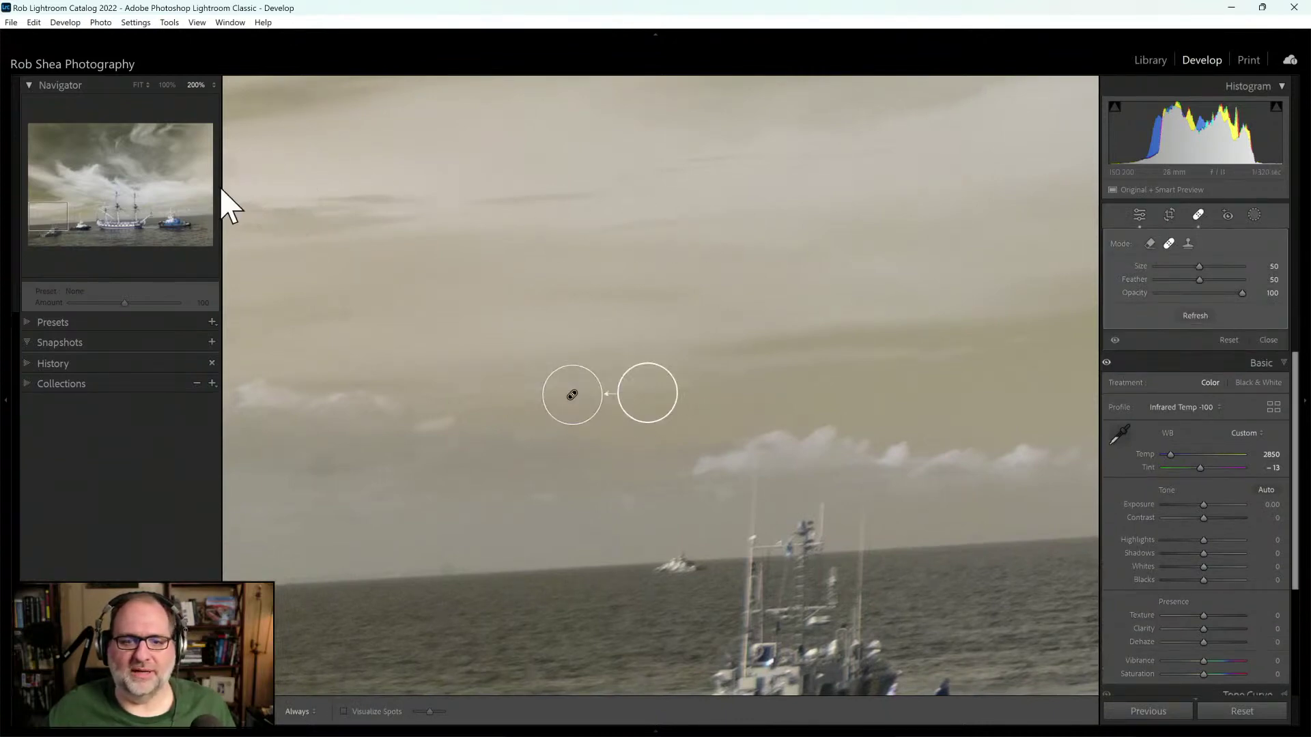
Step: Heal the dust spots in the upper-left sky of the ship photo, enlarging the healing brush to about 61
{"action": "mouse_move", "coordinate": [48, 216]}
{"action": "left_mouse_down"}
{"action": "mouse_move", "coordinate": [65, 171]}
{"action": "mouse_move", "coordinate": [48, 139]}
{"action": "left_mouse_up"}
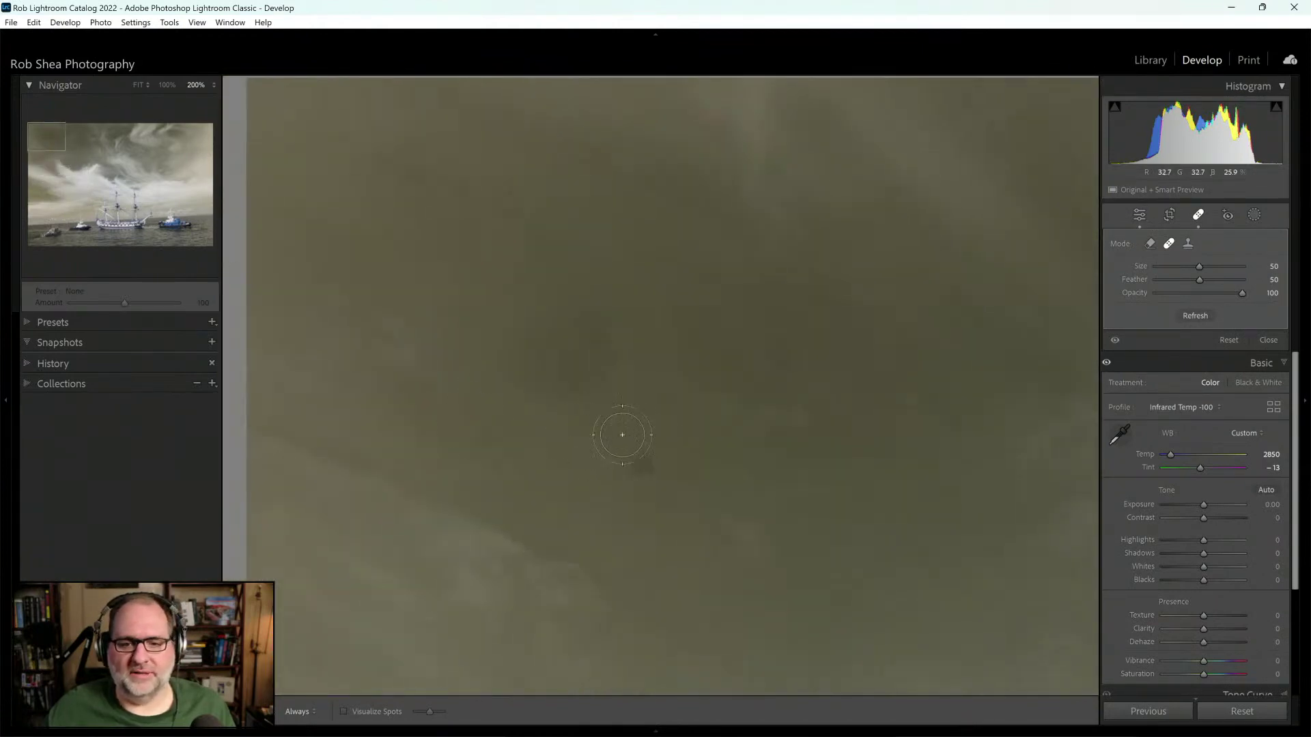
{"action": "left_click", "coordinate": [642, 464]}
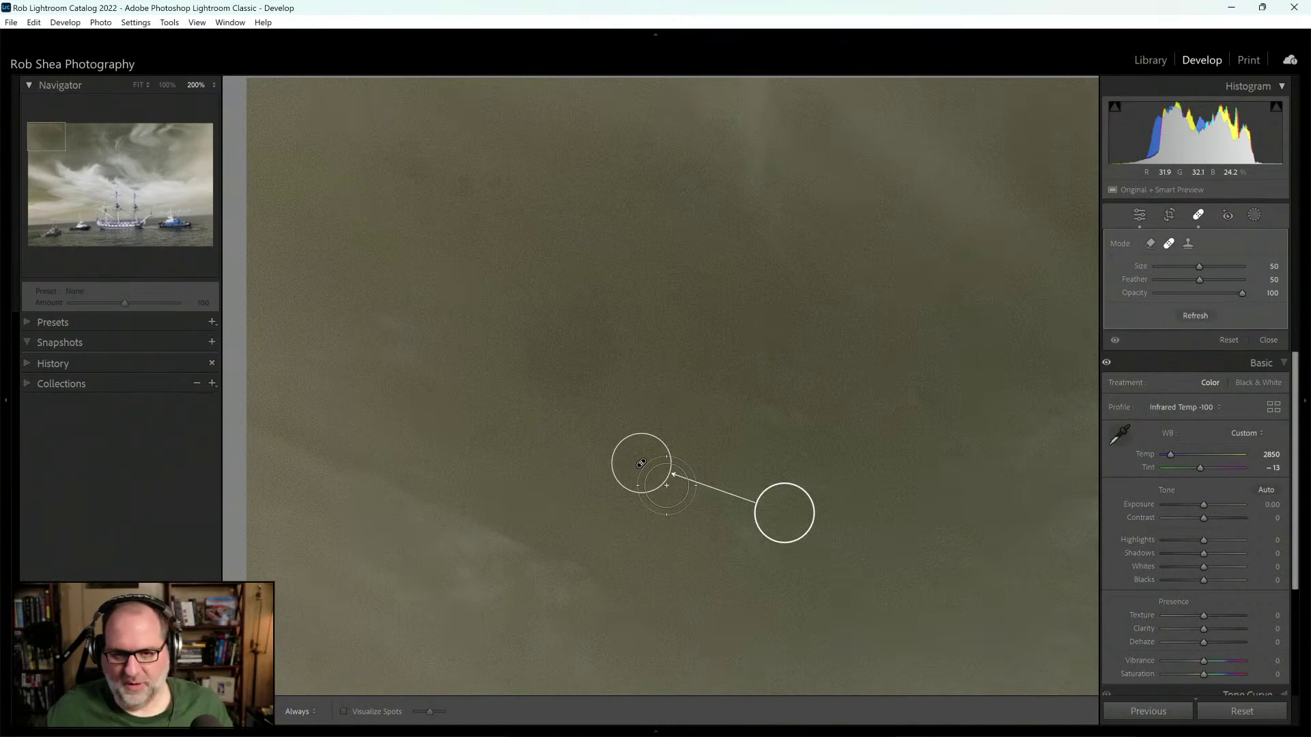
{"action": "key", "text": "Page_Down"}
{"action": "key", "text": "bracketright"}
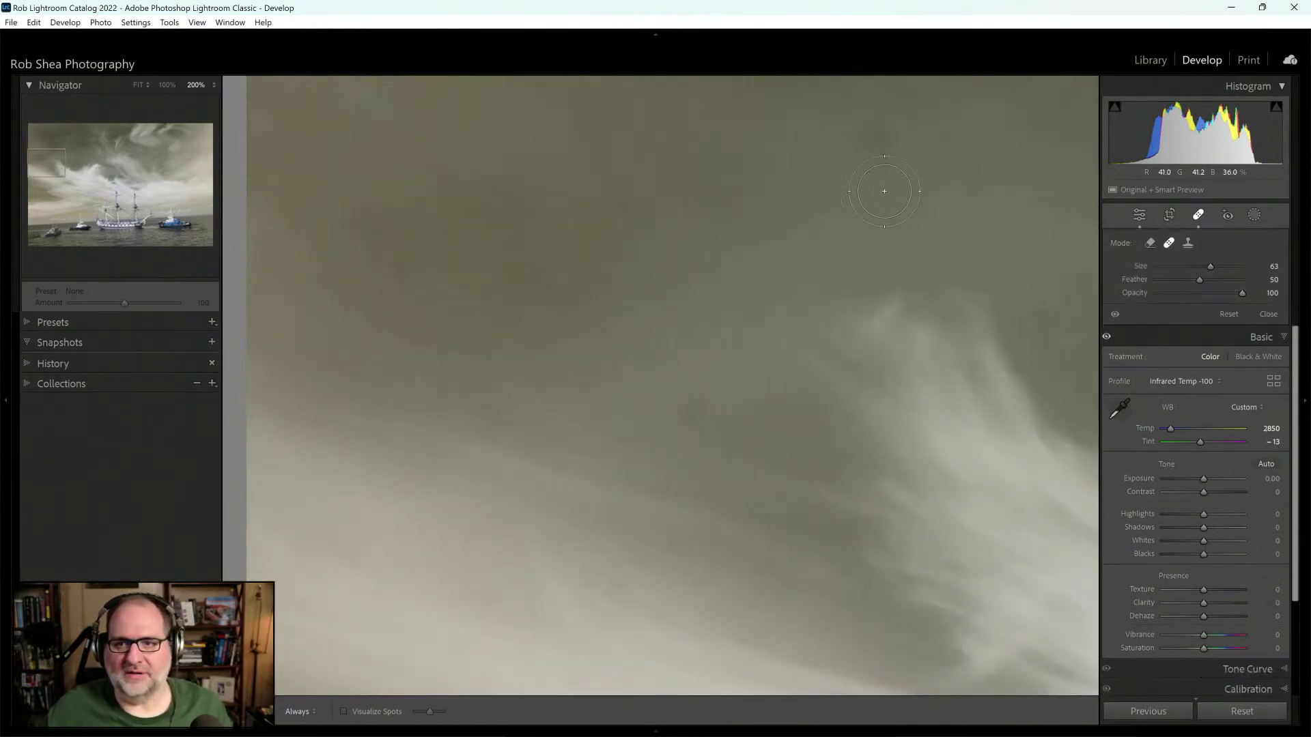
{"action": "left_click", "coordinate": [878, 151]}
{"action": "left_click", "coordinate": [976, 174]}
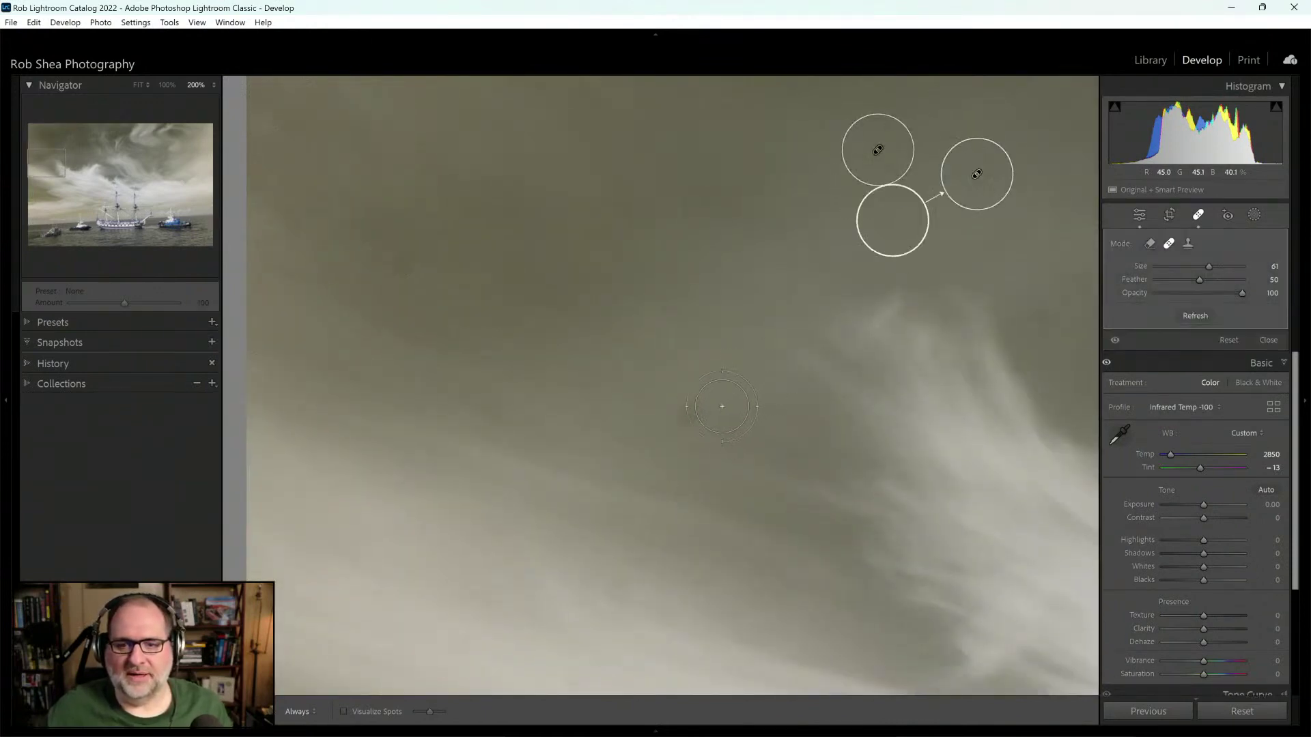
{"action": "left_click", "coordinate": [691, 409]}
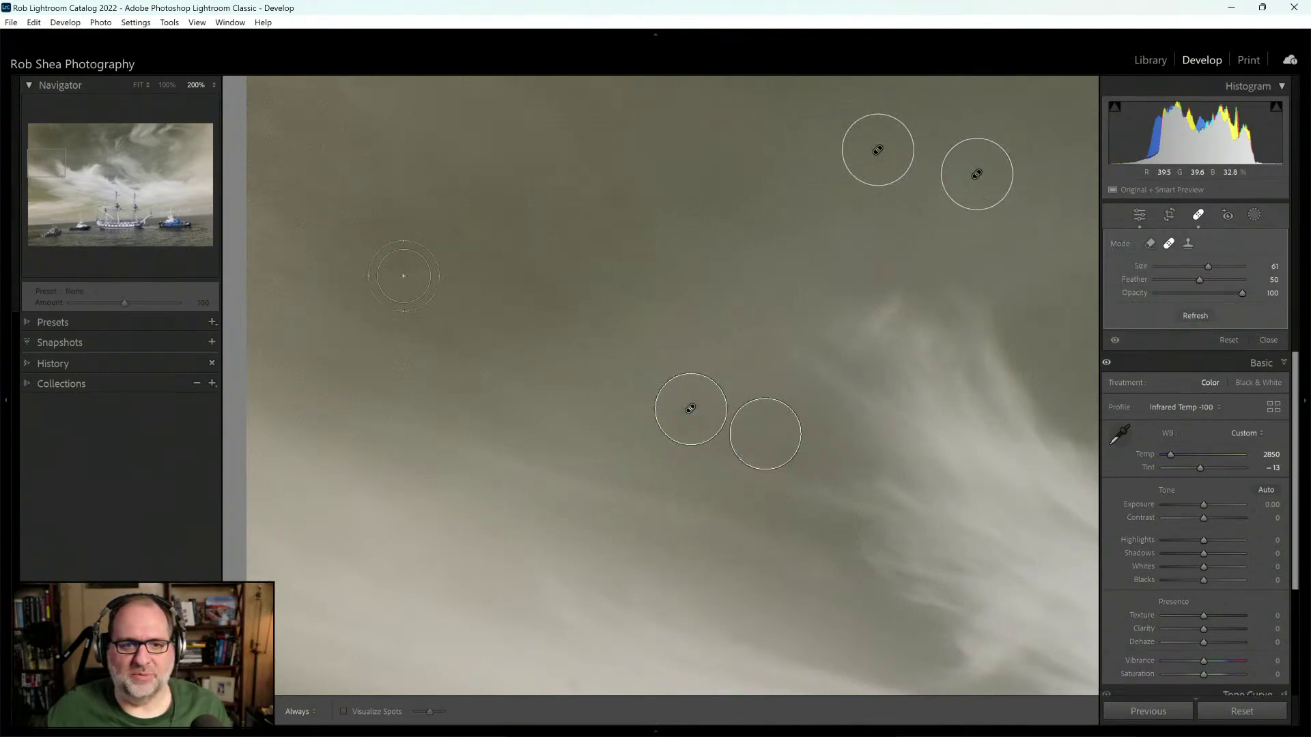
Step: Heal the two dust spots in the greenish sky band further down the photo's left side, with a brush size of about 52
{"action": "key", "text": "bracketleft"}
{"action": "key", "text": "Page_Down"}
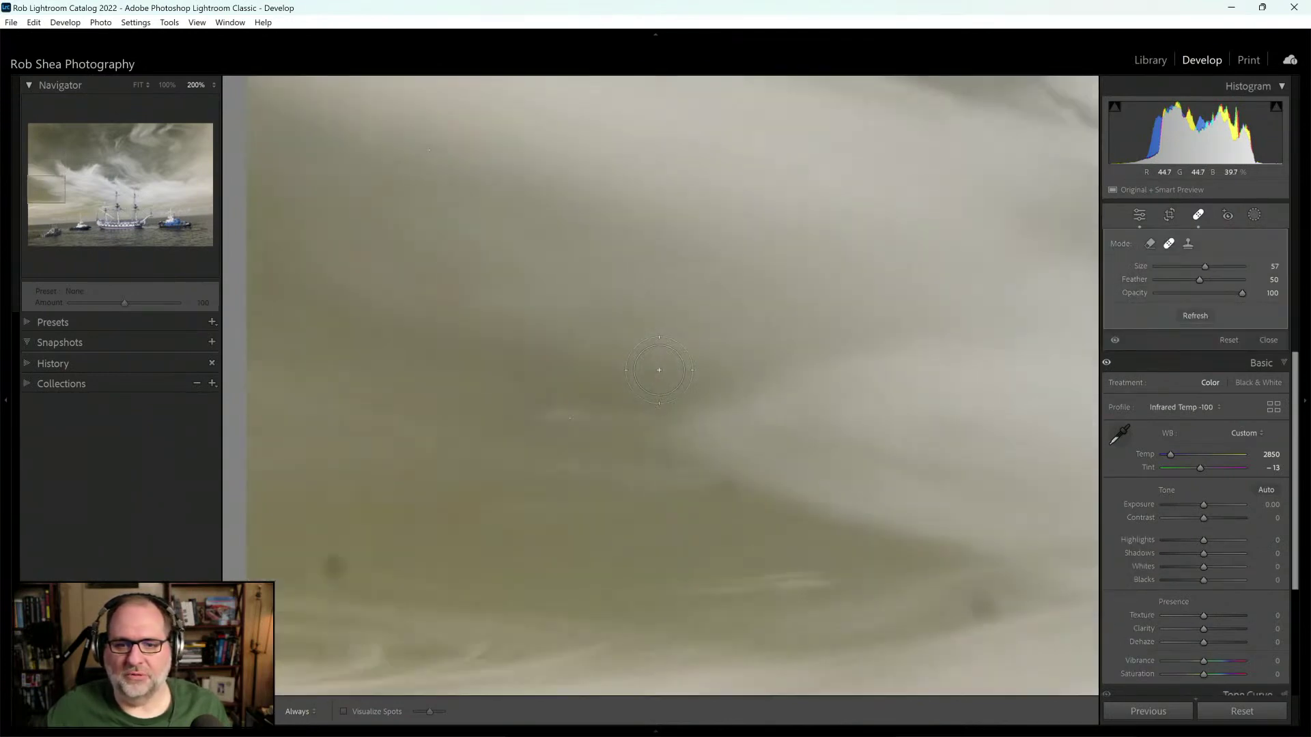
{"action": "scroll", "coordinate": [334, 571], "scroll_direction": "down", "scroll_amount": 2}
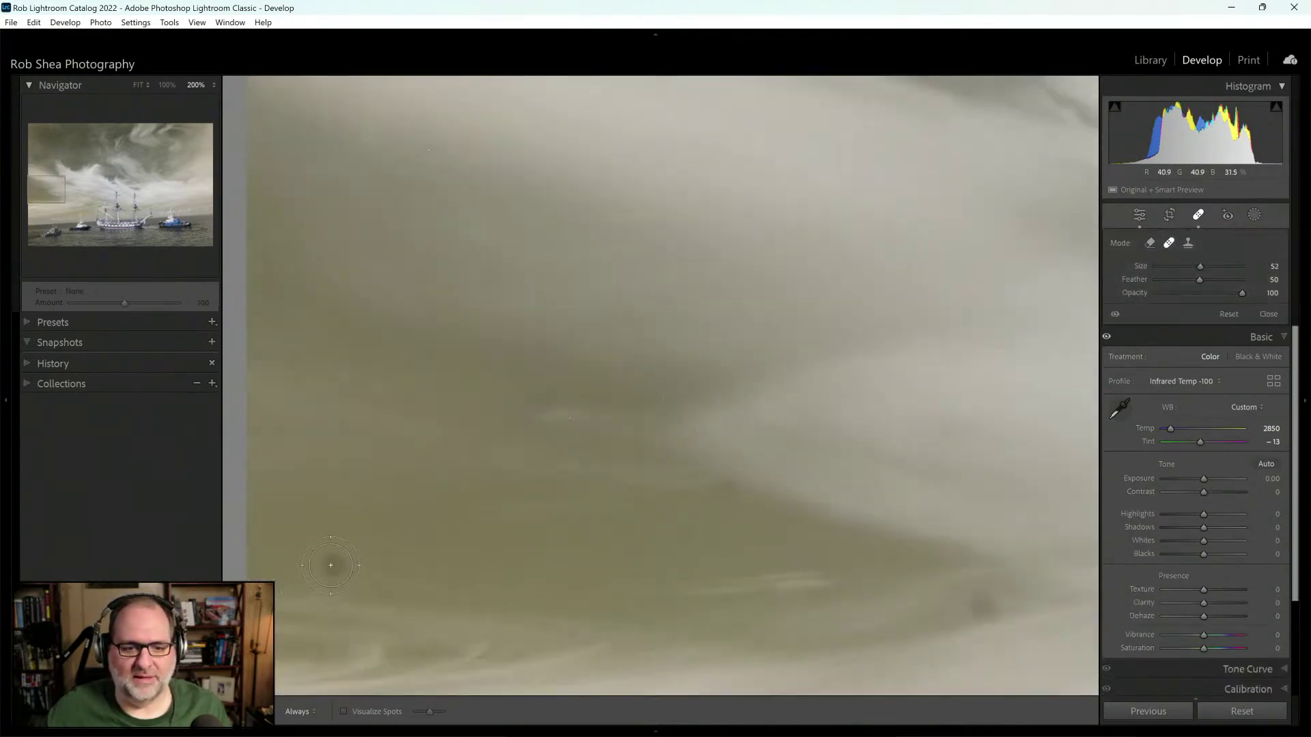
{"action": "left_click", "coordinate": [331, 566]}
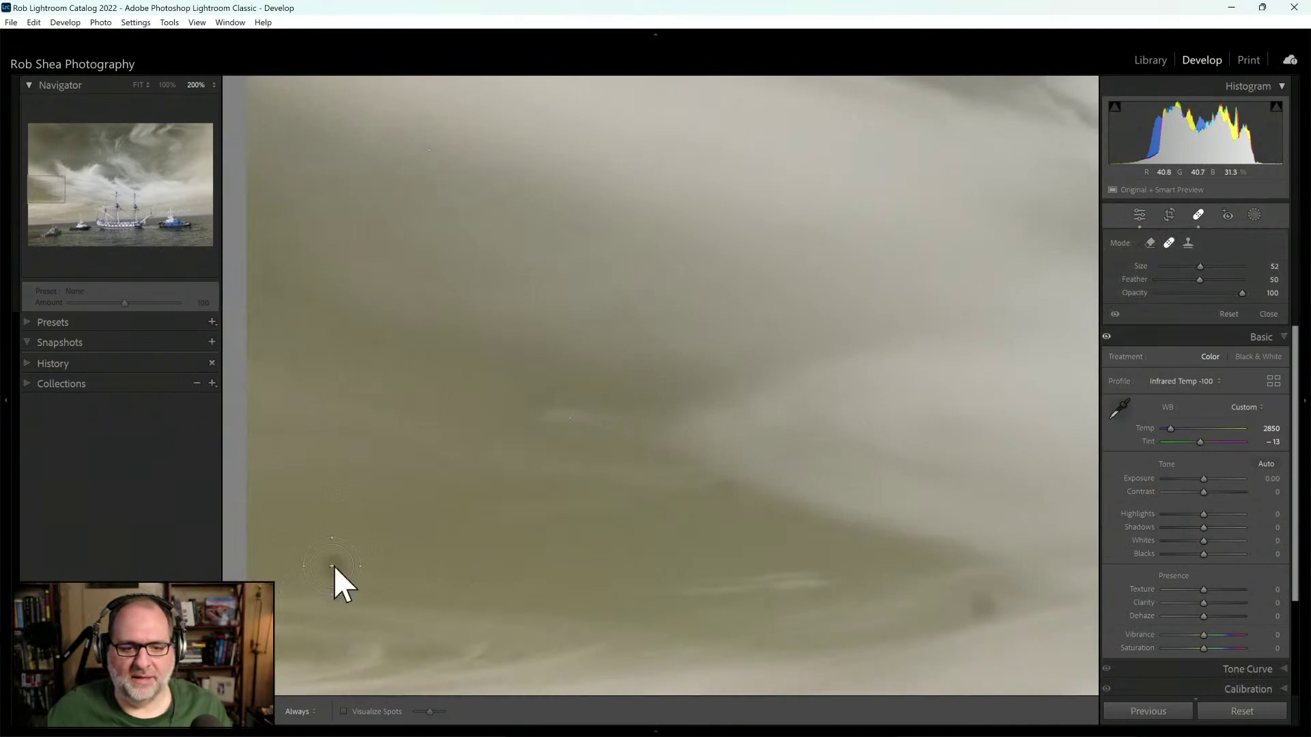
{"action": "scroll", "coordinate": [985, 610], "scroll_direction": "up", "scroll_amount": 1}
{"action": "left_click", "coordinate": [985, 610]}
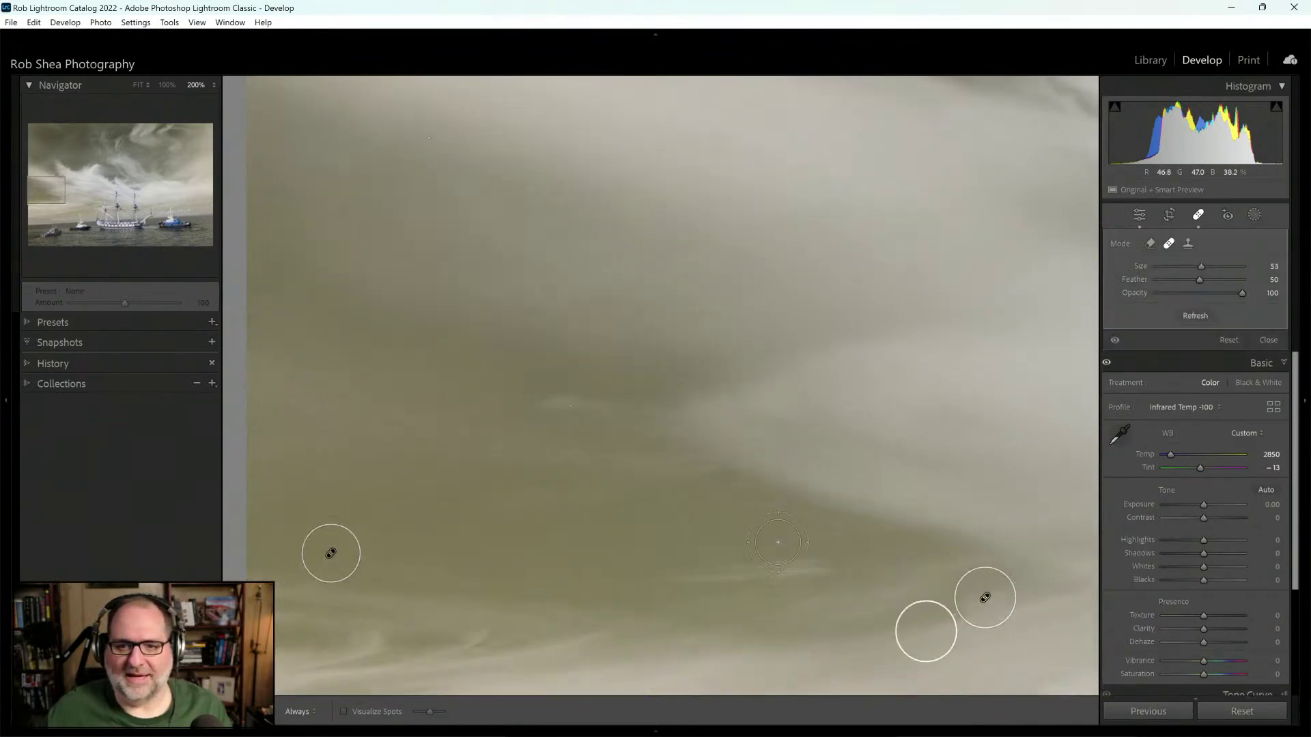
Step: Heal the dust spot in the dark upper sky of the next section to the right, with a brush size of about 35
{"action": "key", "text": "Page_Down"}
{"action": "key", "text": "Page_Down"}
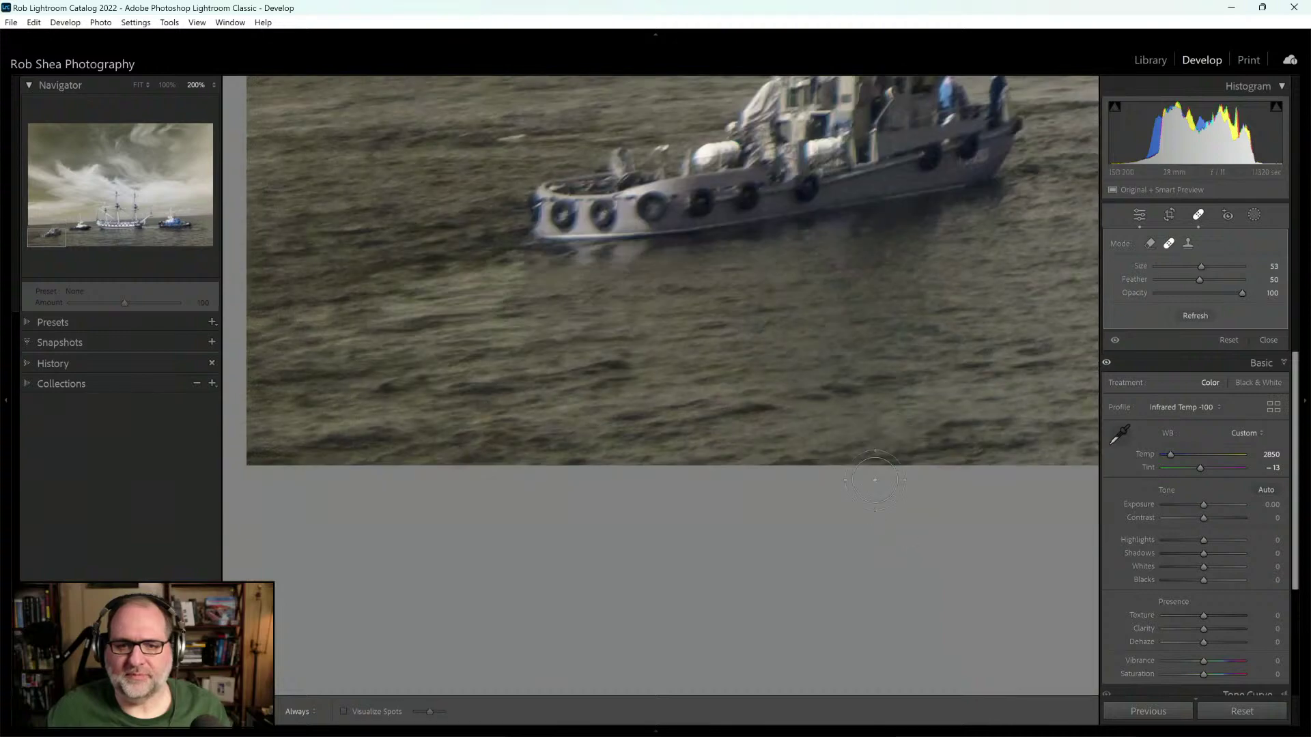
{"action": "key", "text": "Page_Down"}
{"action": "scroll", "coordinate": [404, 565], "scroll_direction": "down", "scroll_amount": 4}
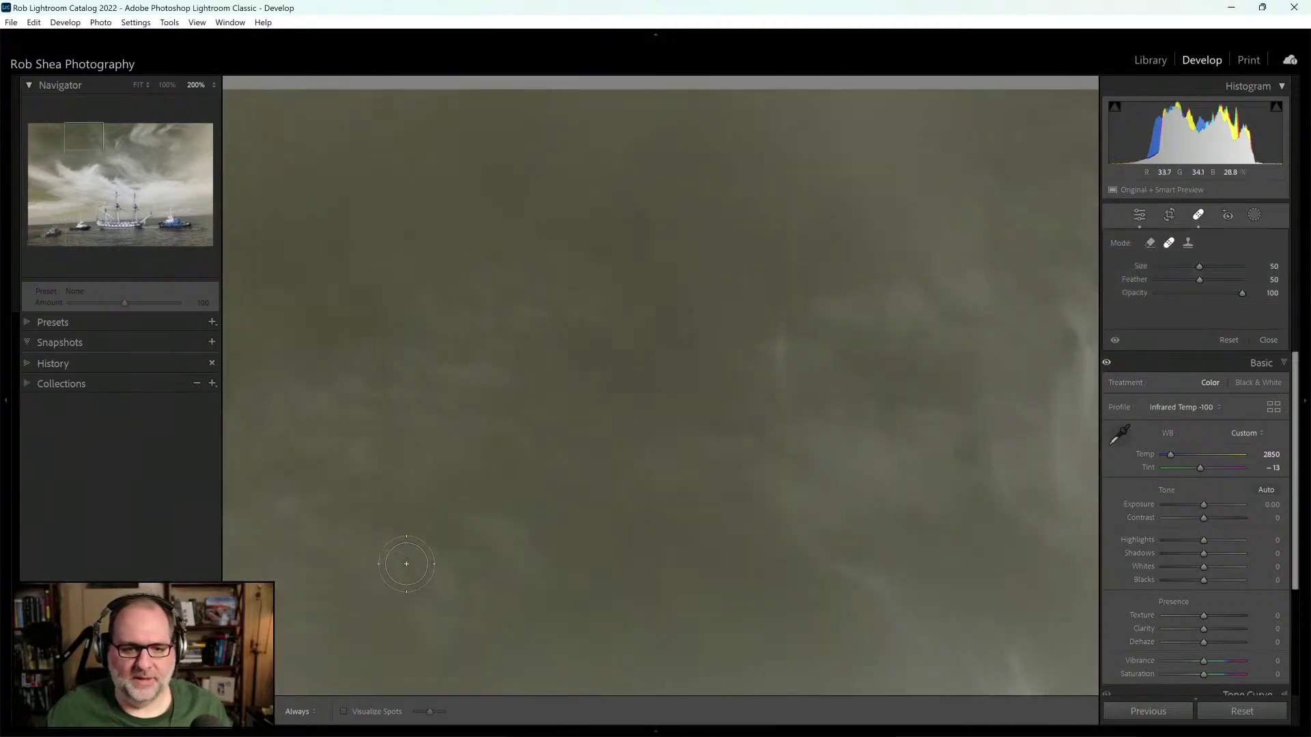
{"action": "scroll", "coordinate": [410, 567], "scroll_direction": "down", "scroll_amount": 1}
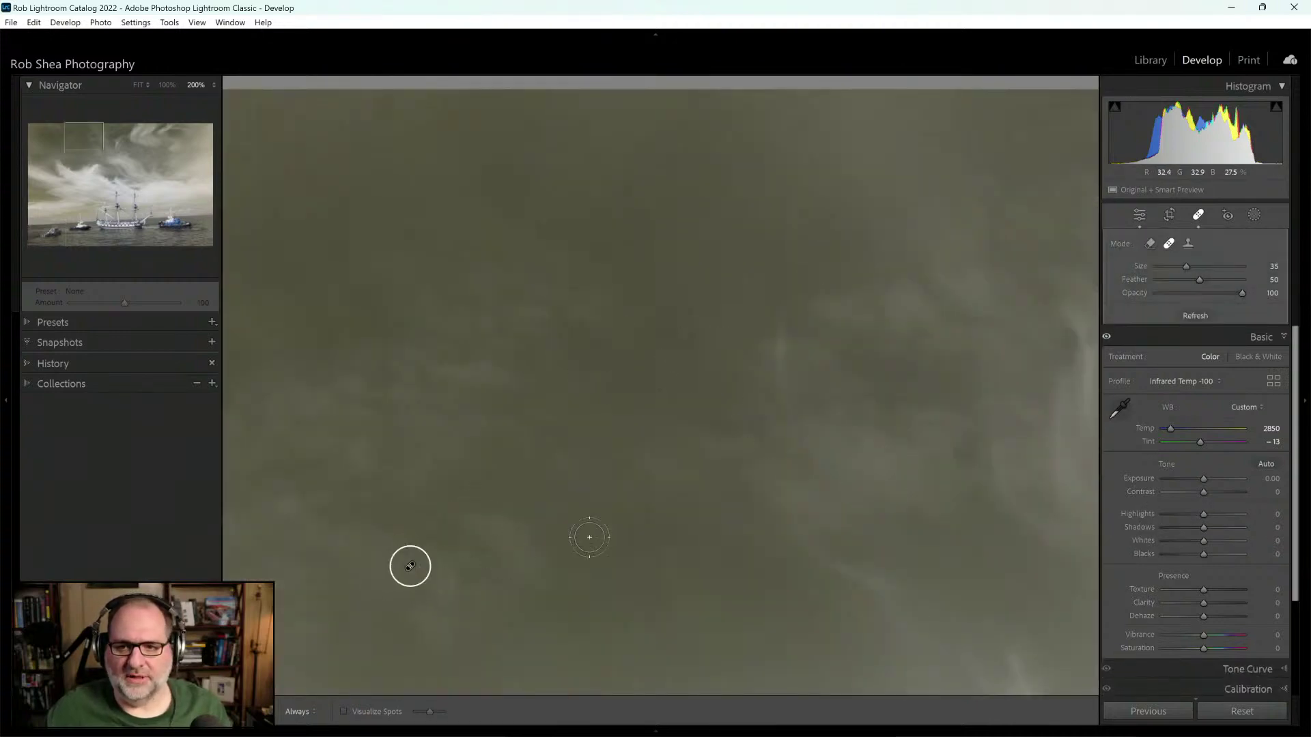
Step: Heal the two dust spots in the pale sky above the tugboat behind the ship, with a brush size of about 36
{"action": "key", "text": "Page_Down"}
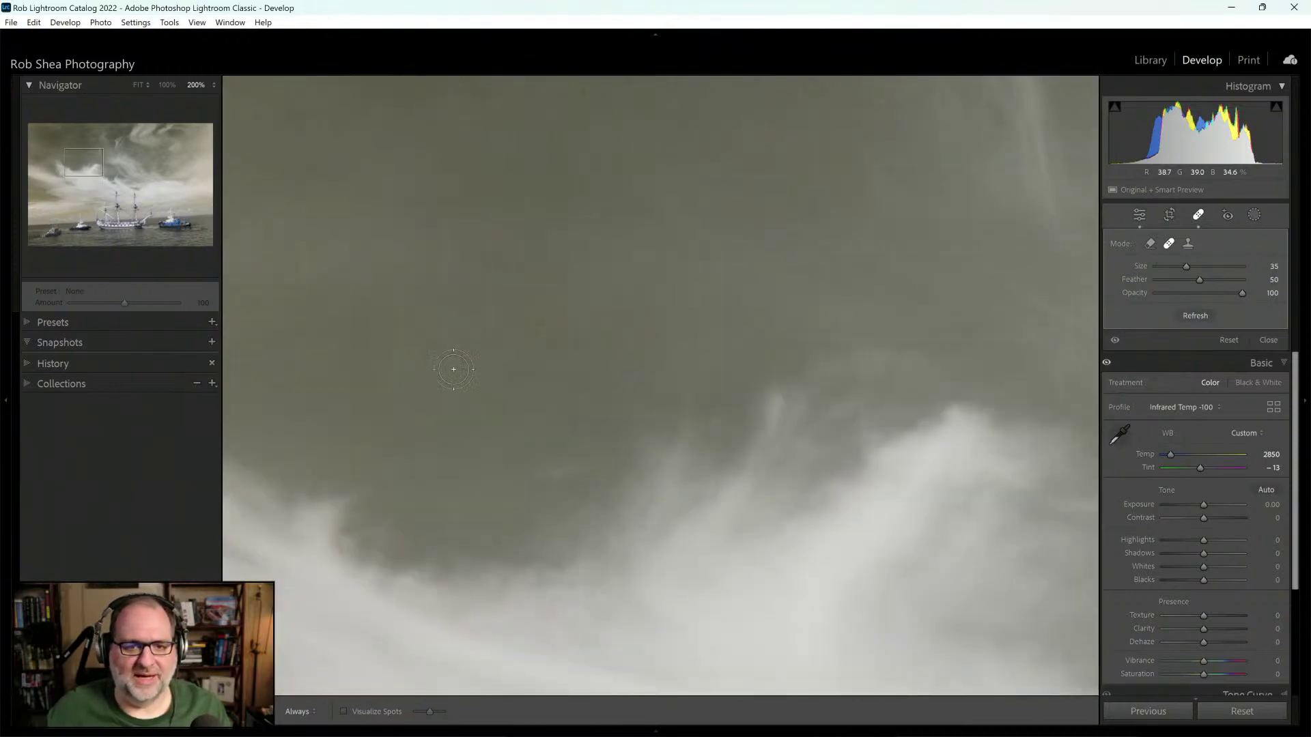
{"action": "key", "text": "Page_Down"}
{"action": "key", "text": "Page_Down"}
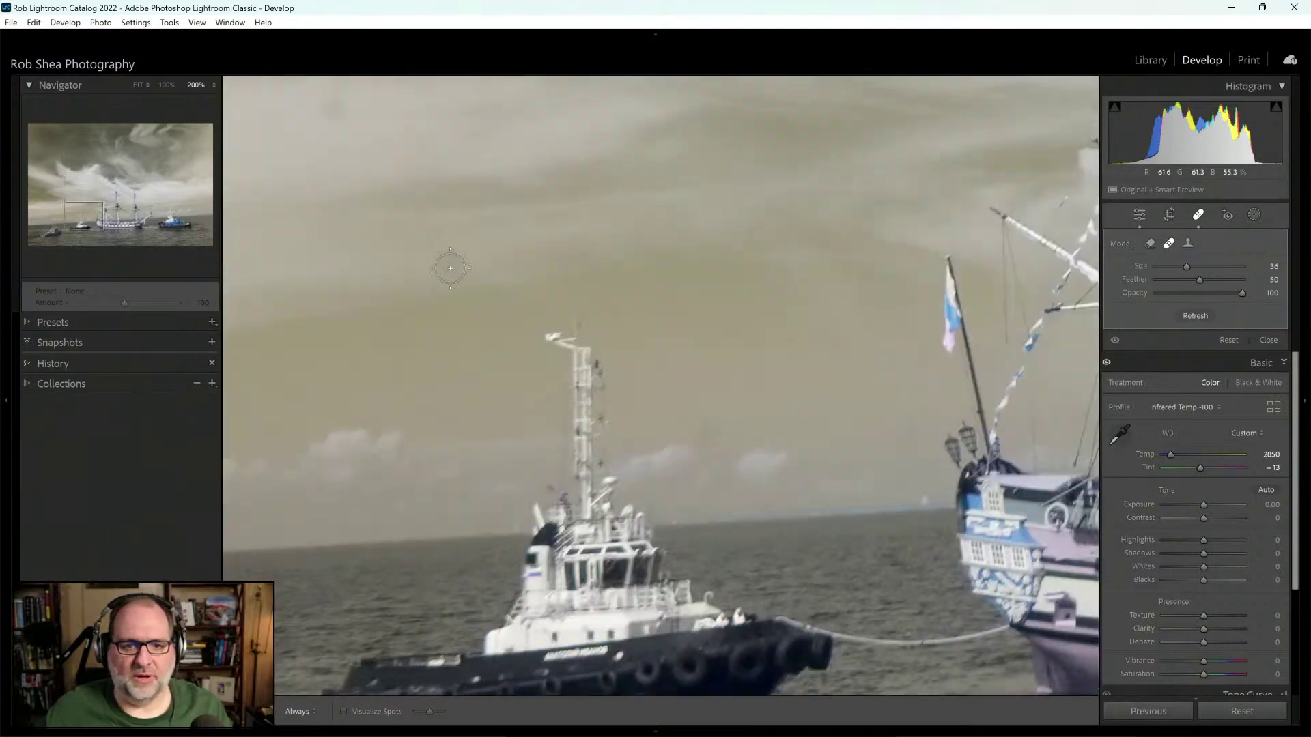
{"action": "left_click", "coordinate": [450, 268]}
{"action": "left_click", "coordinate": [333, 109]}
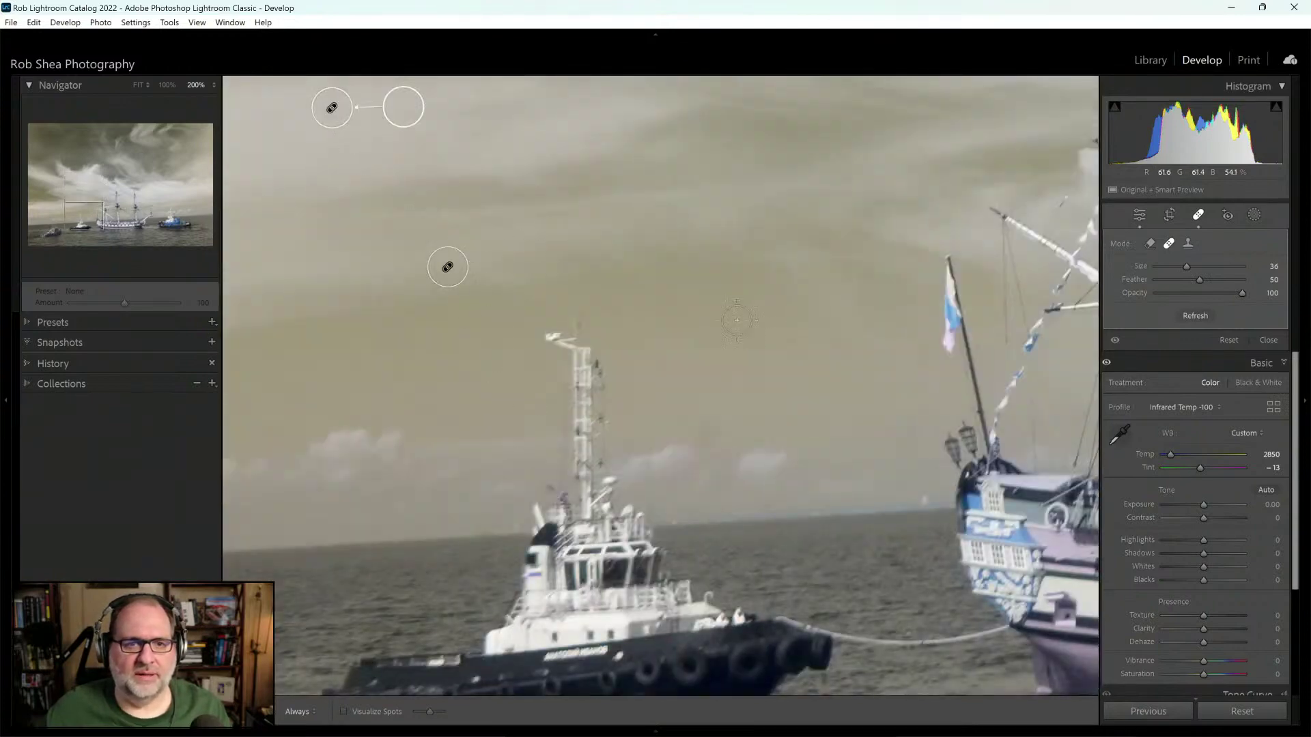
Step: Heal the dust spot in the bright sky between the ship's two tallest masts, with a brush size of about 28
{"action": "key", "text": "Page_Down"}
{"action": "key", "text": "Page_Down"}
{"action": "key", "text": "Page_Down"}
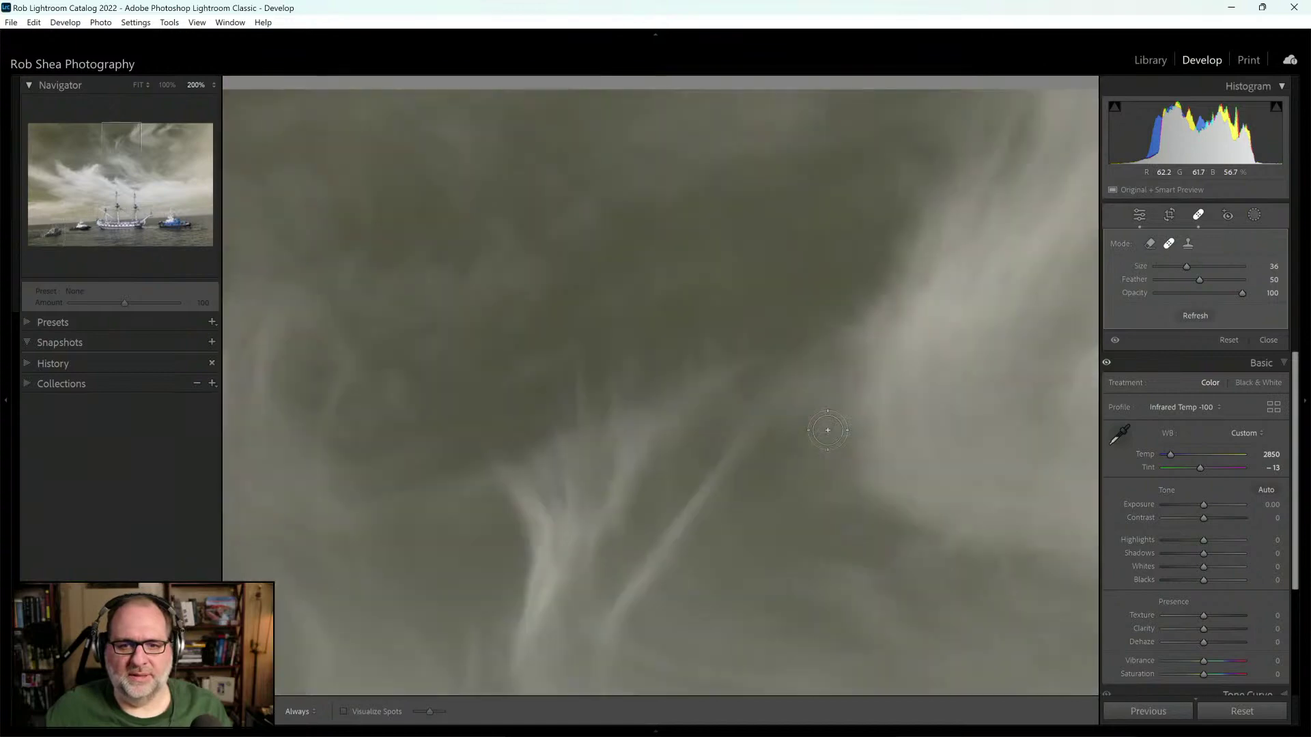
{"action": "key", "text": "Page_Down"}
{"action": "key", "text": "Page_Down"}
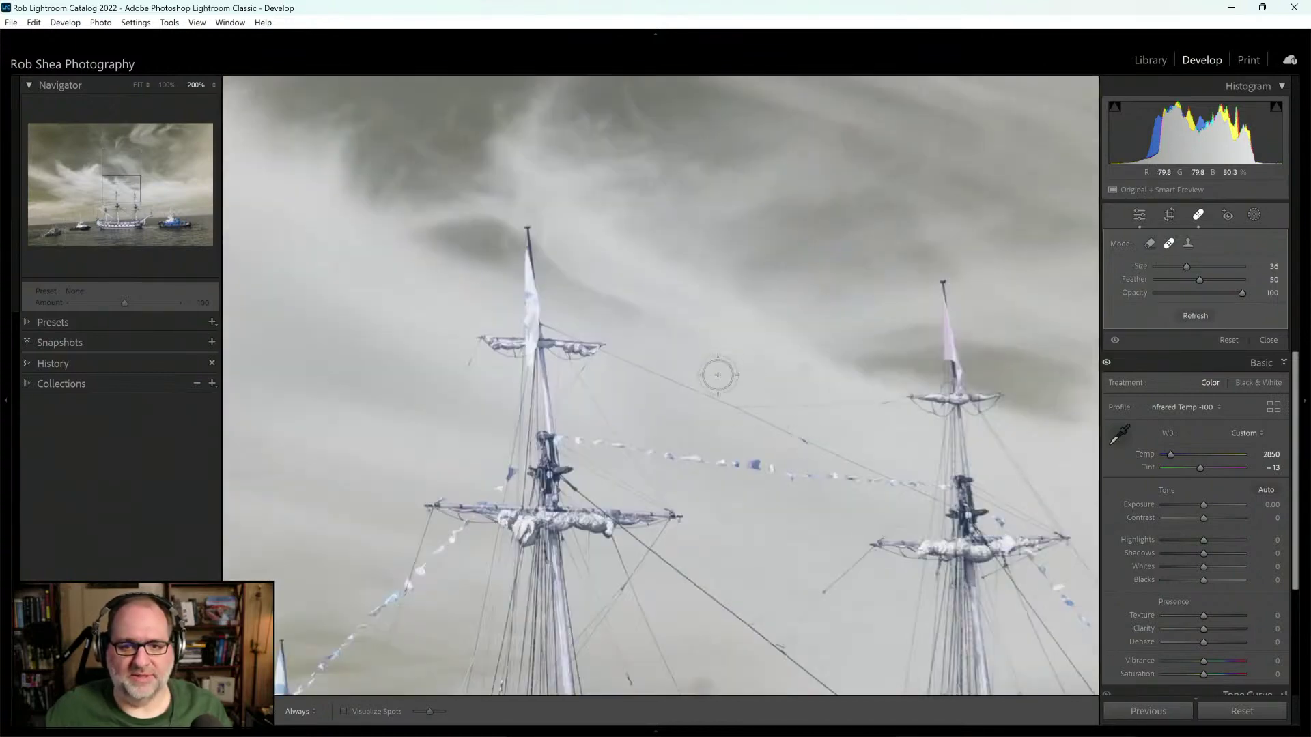
{"action": "scroll", "coordinate": [805, 369], "scroll_direction": "down", "scroll_amount": 3}
{"action": "left_click", "coordinate": [804, 370]}
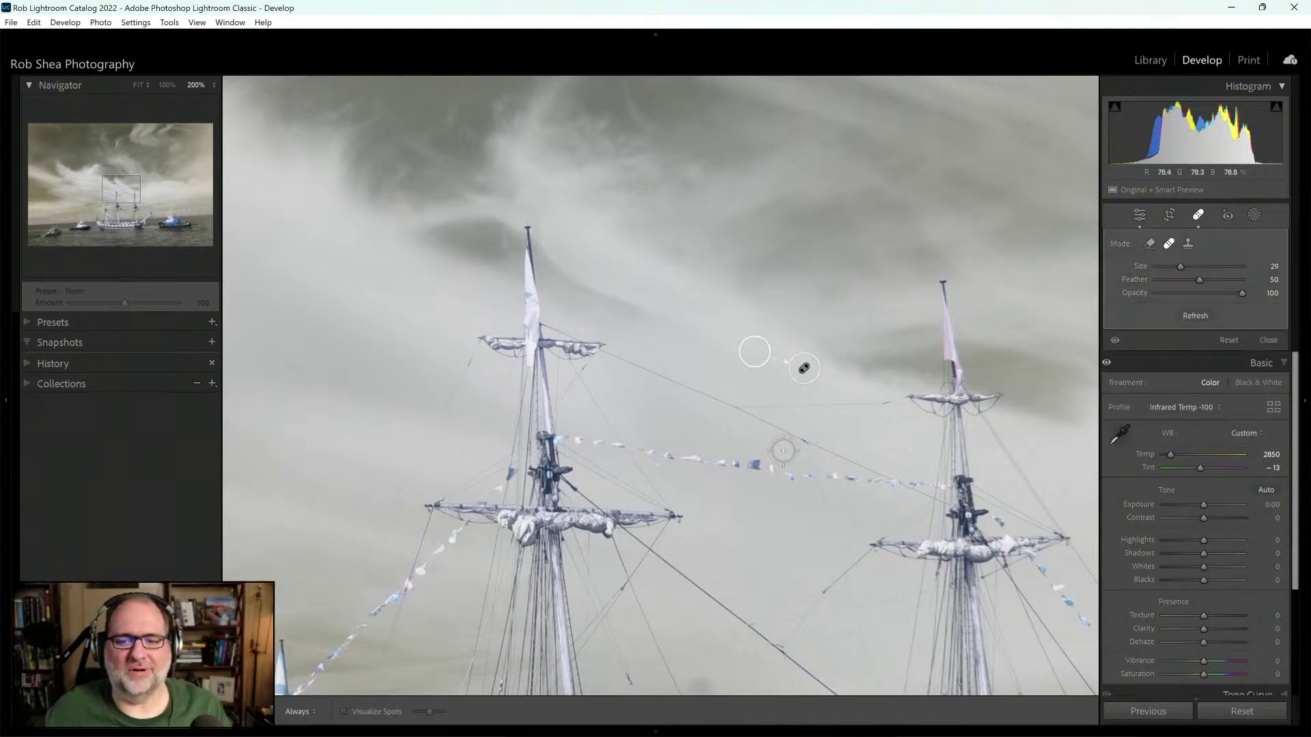
Step: Heal the dust spot in the grey sky high above and right of the ship, with a brush size of about 29
{"action": "key", "text": "Page_Down"}
{"action": "key", "text": "Page_Down"}
{"action": "key", "text": "Page_Down"}
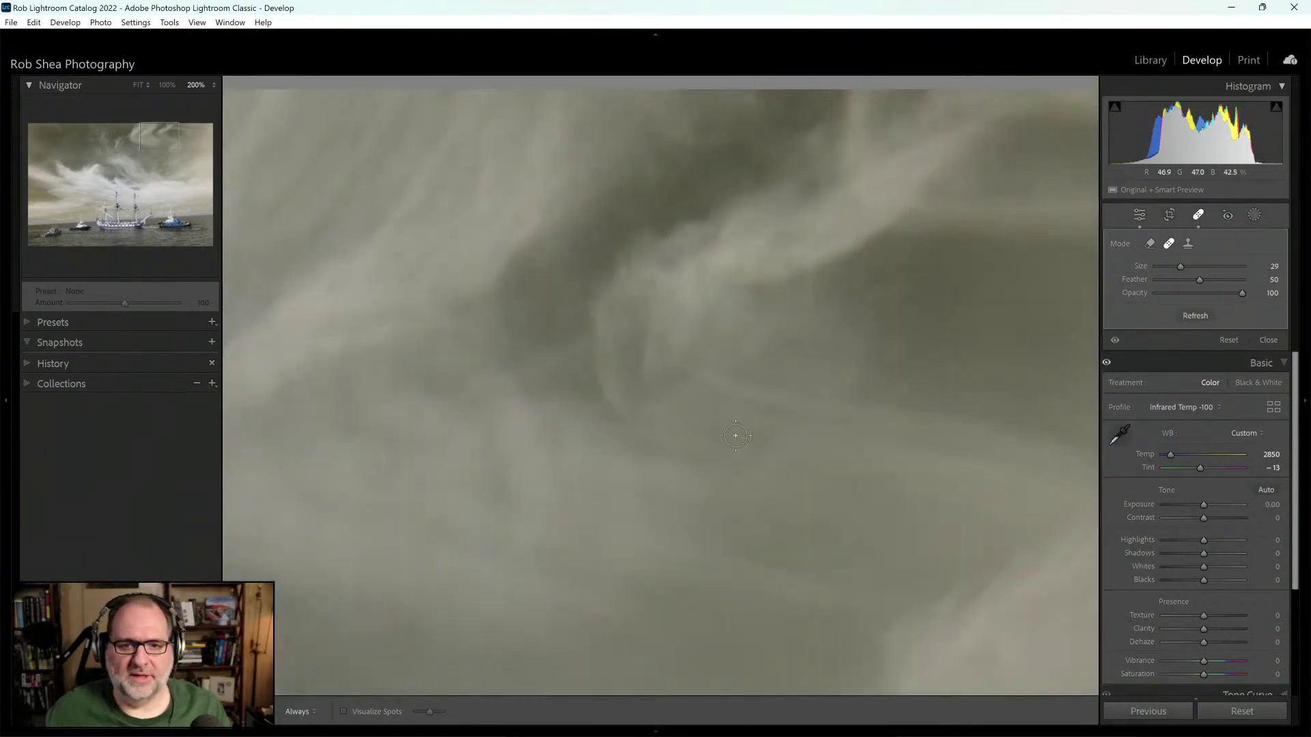
{"action": "key", "text": "Page_Down"}
{"action": "left_click", "coordinate": [886, 276]}
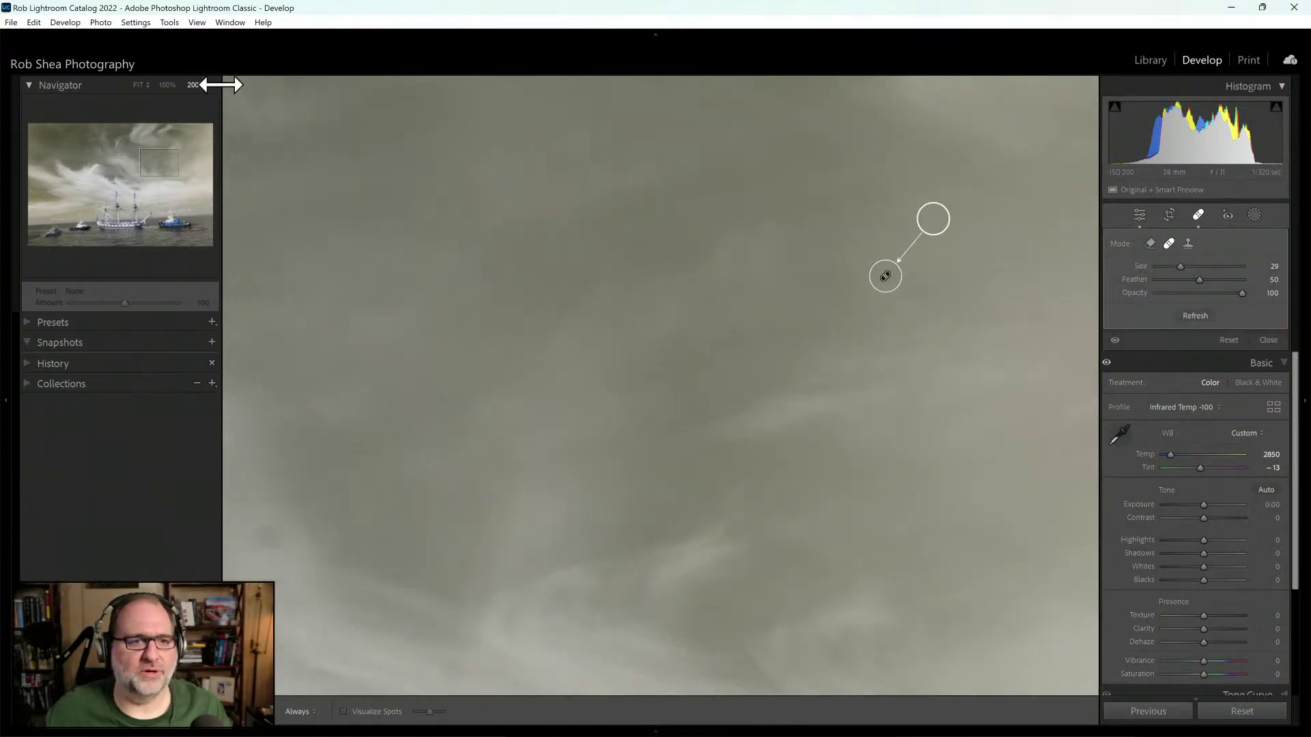
Step: Heal two dust spots in the photo's upper-right sky corner, enlarging the brush to about 34 for the second, inner spot
{"action": "key", "text": "Page_Down"}
{"action": "key", "text": "Page_Down"}
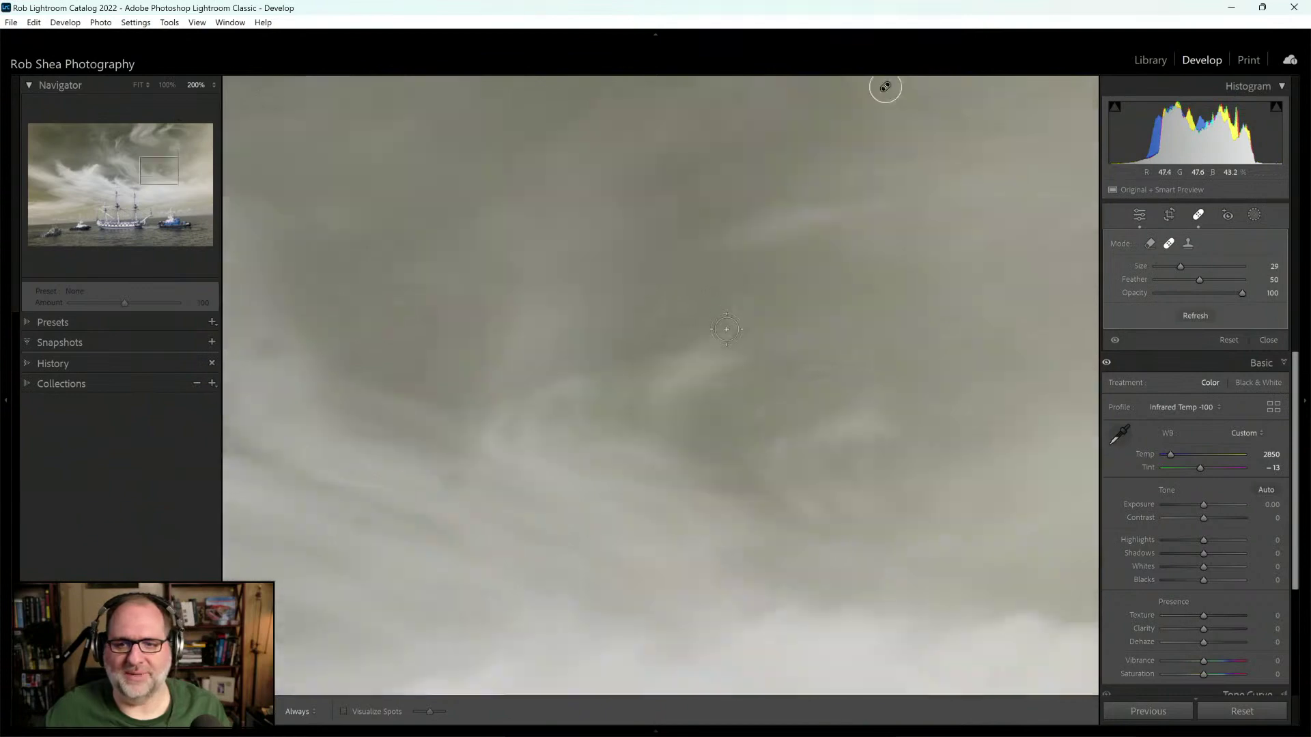
{"action": "key", "text": "Page_Down"}
{"action": "key", "text": "Page_Down"}
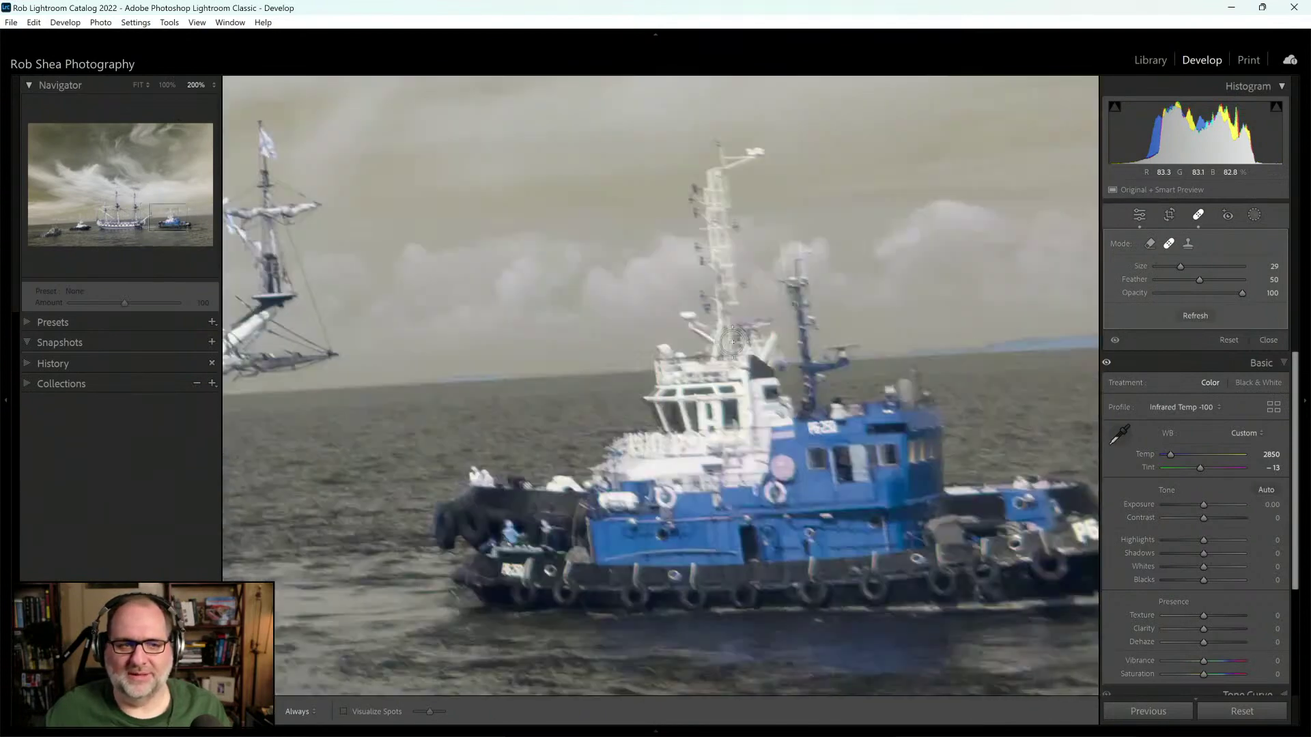
{"action": "scroll", "coordinate": [817, 364], "scroll_direction": "down", "scroll_amount": 2}
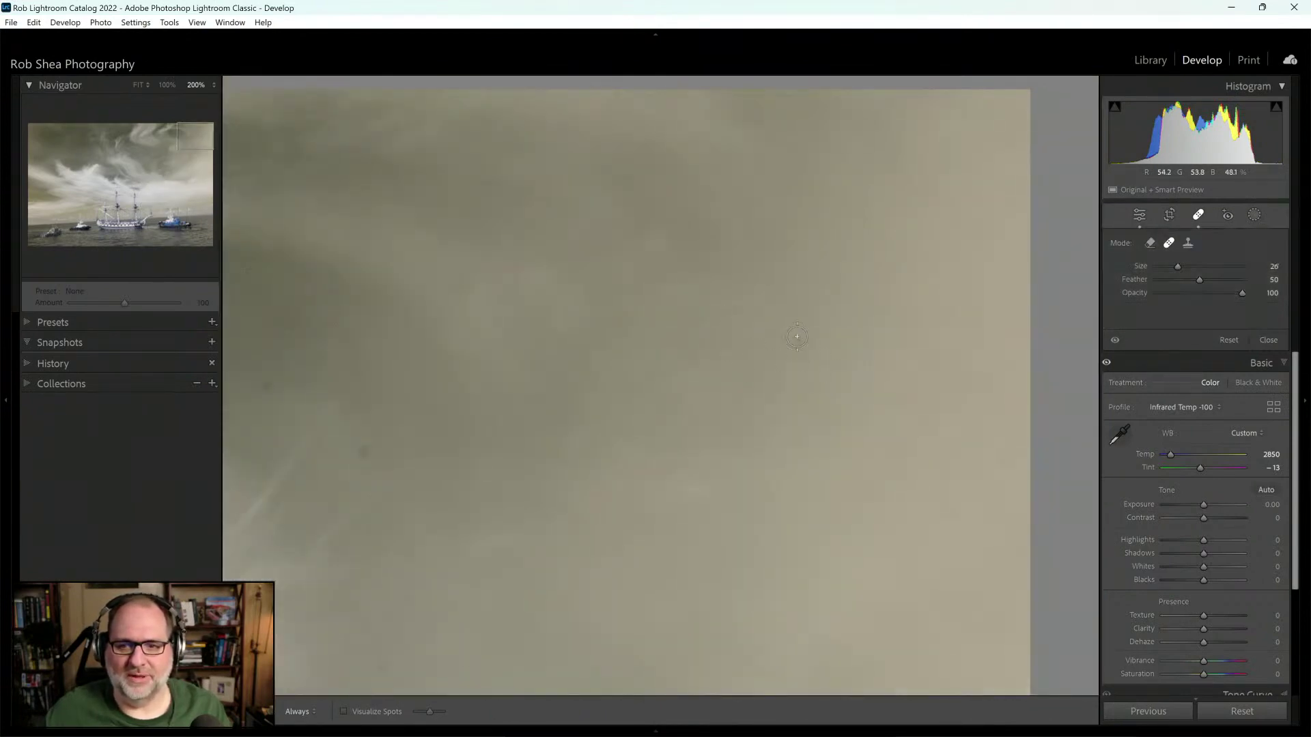
{"action": "left_click", "coordinate": [803, 344]}
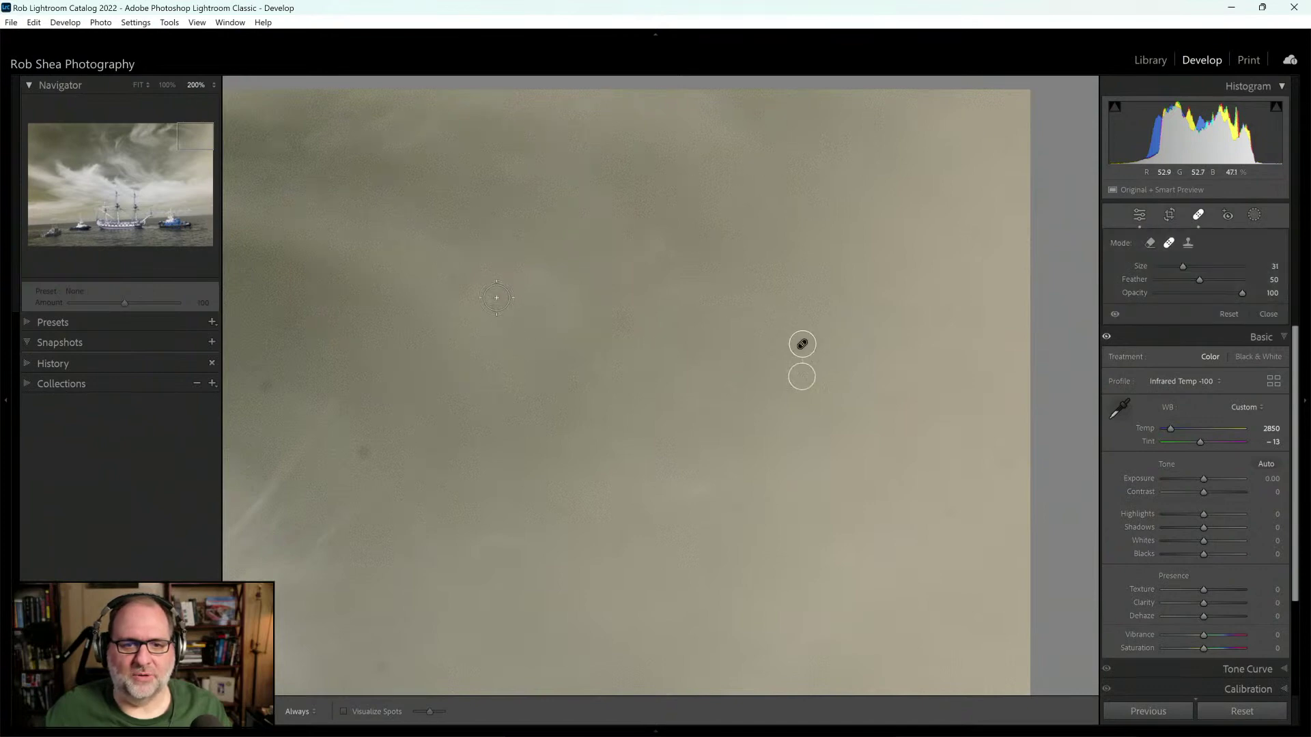
{"action": "scroll", "coordinate": [484, 297], "scroll_direction": "up", "scroll_amount": 3}
{"action": "left_click", "coordinate": [462, 280]}
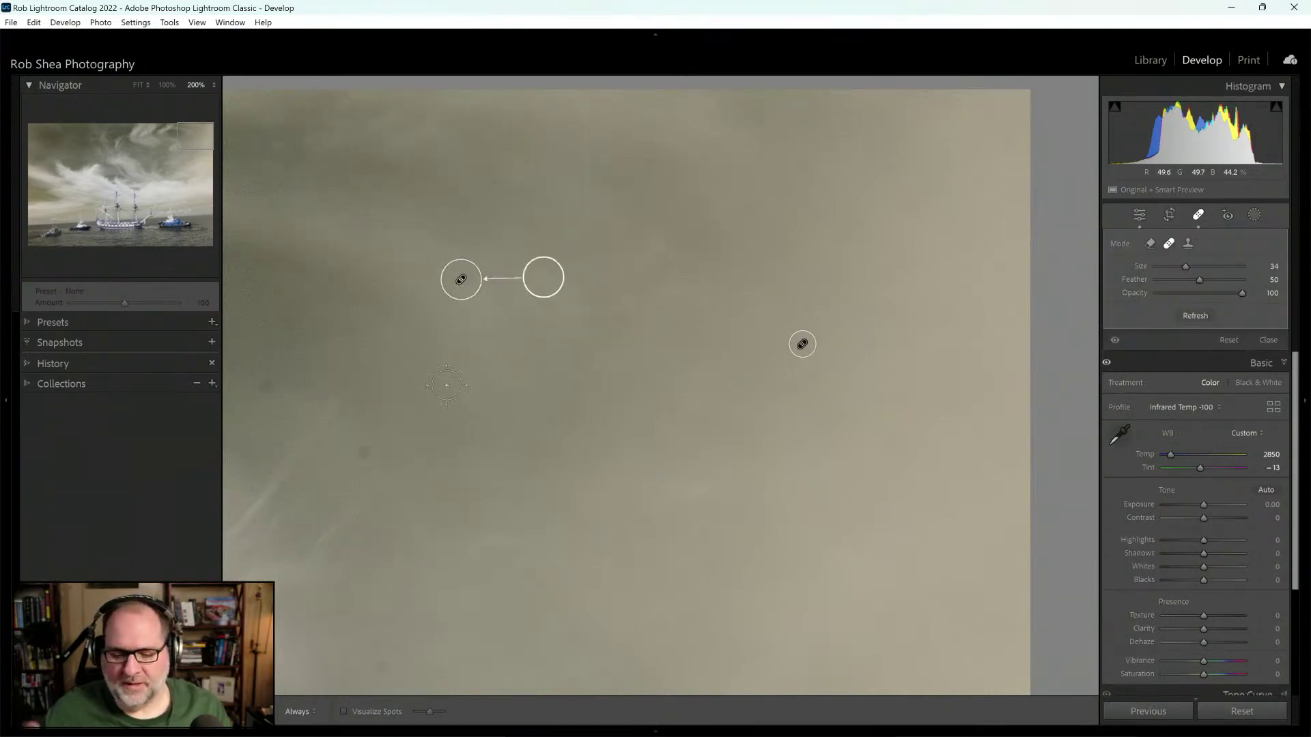
Step: Heal the three small dust spots further left and lower in the upper-right sky, with brush sizes of about 23 to 27
{"action": "scroll", "coordinate": [272, 388], "scroll_direction": "down", "scroll_amount": 2}
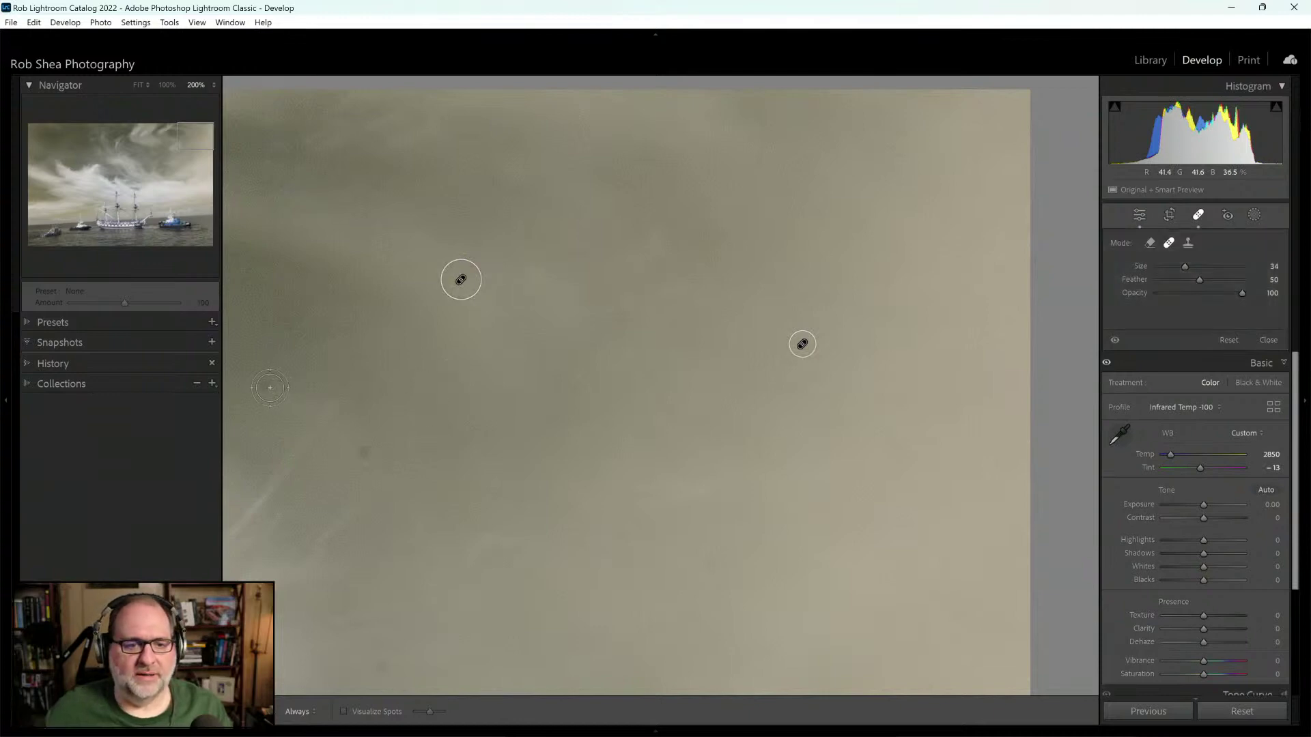
{"action": "left_click", "coordinate": [267, 385]}
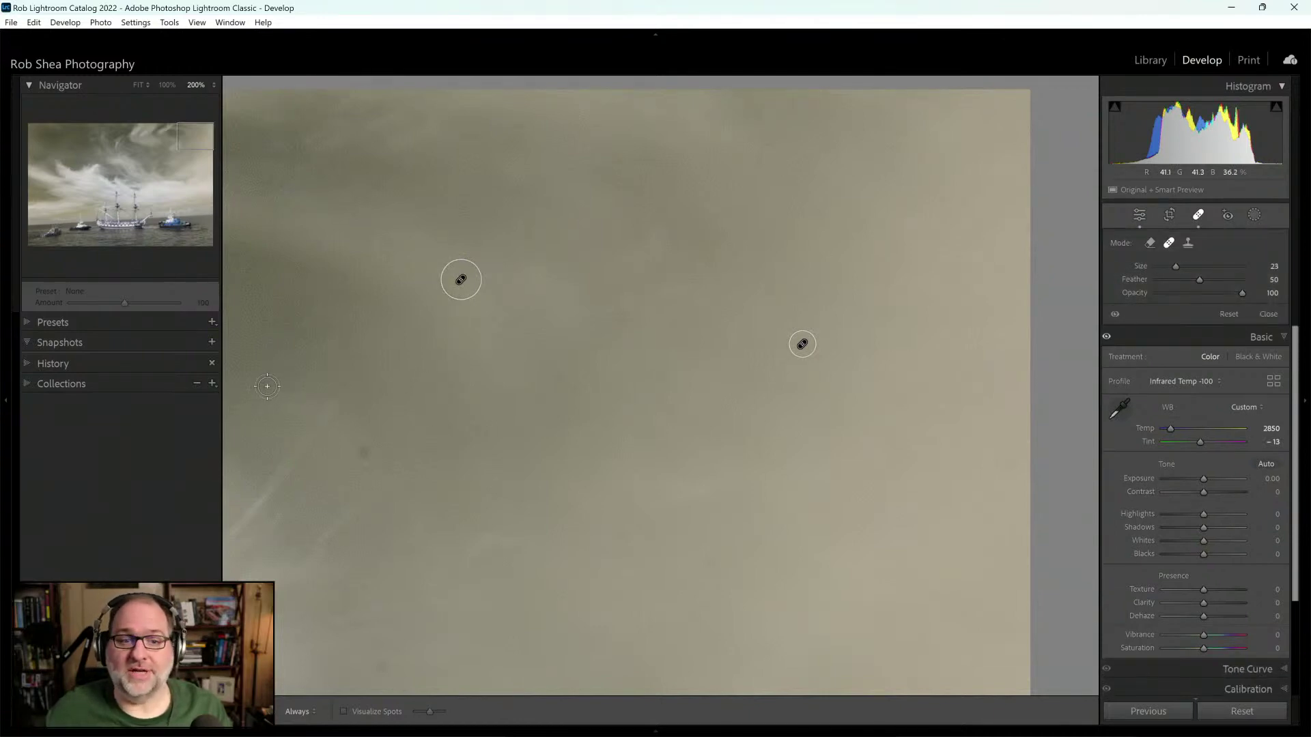
{"action": "left_click", "coordinate": [363, 451]}
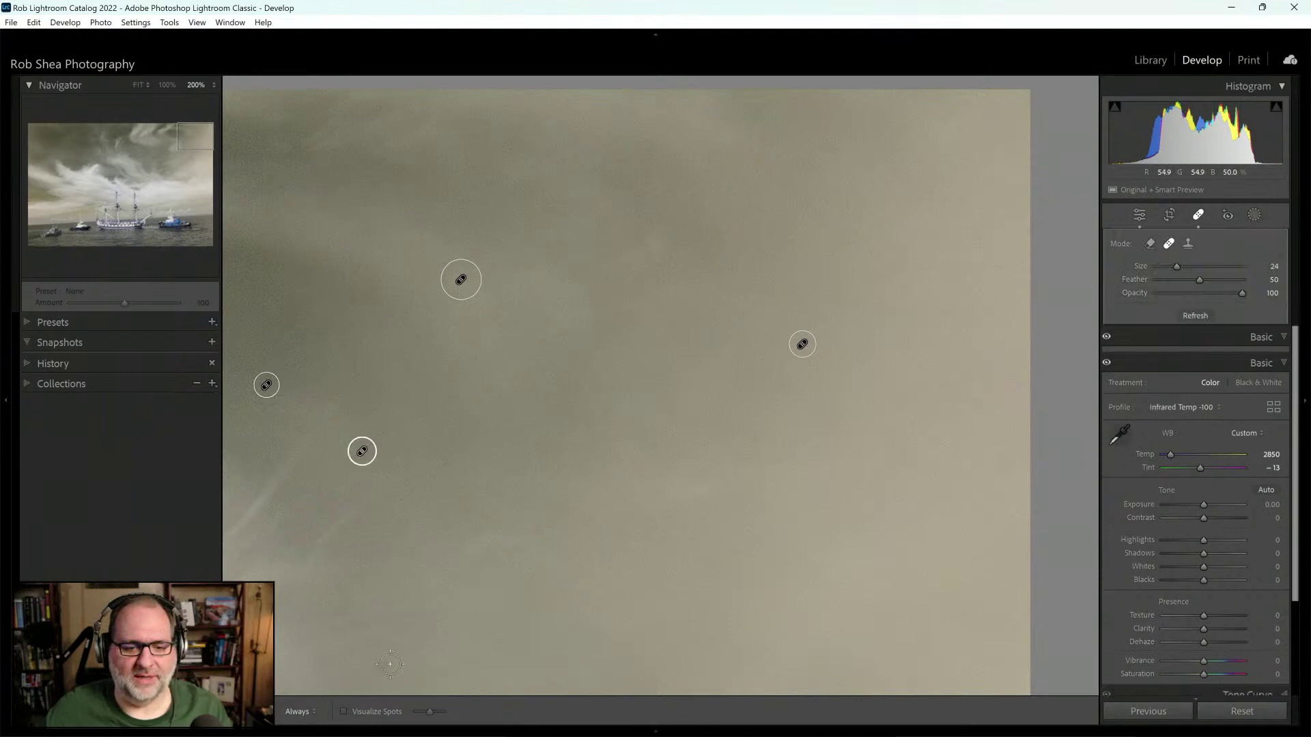
{"action": "left_click", "coordinate": [382, 666]}
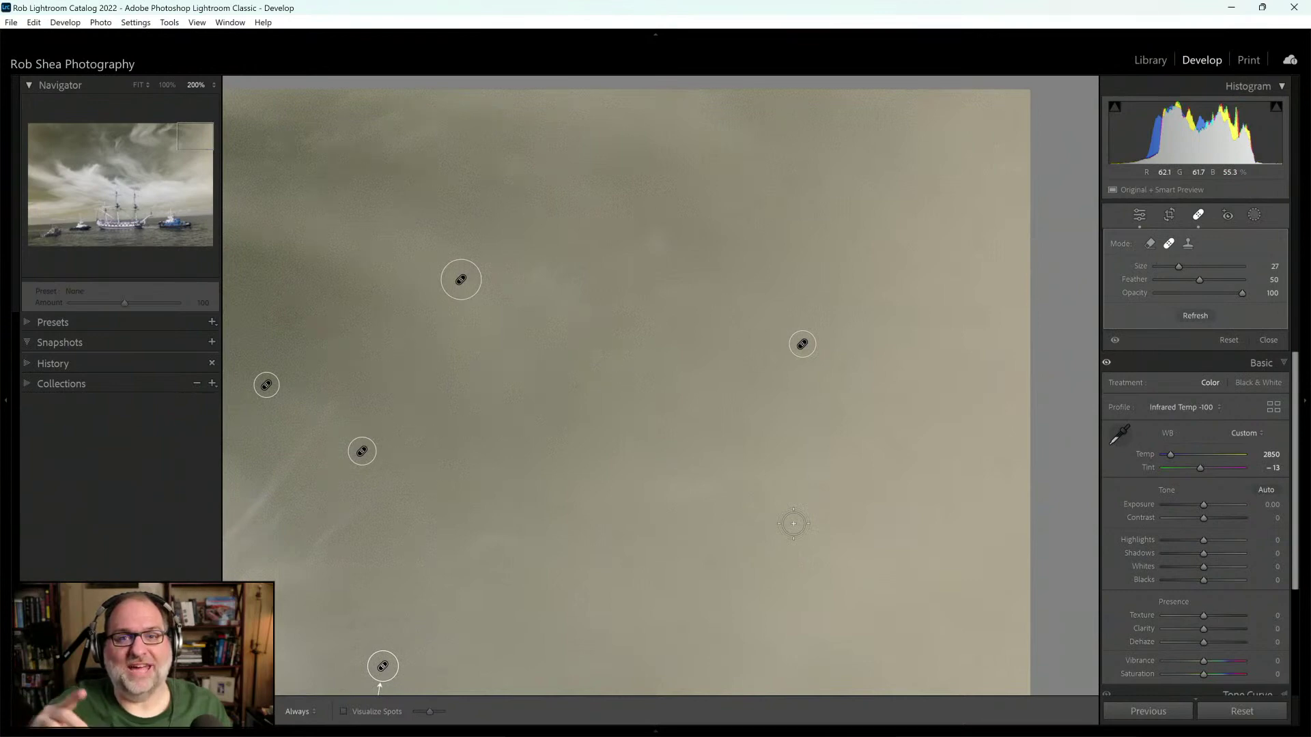
Step: Heal the large dark spot near the photo's right edge at brush size 42 and the faint spot to its lower left at about 27
{"action": "scroll", "coordinate": [792, 523], "scroll_direction": "down", "scroll_amount": 6}
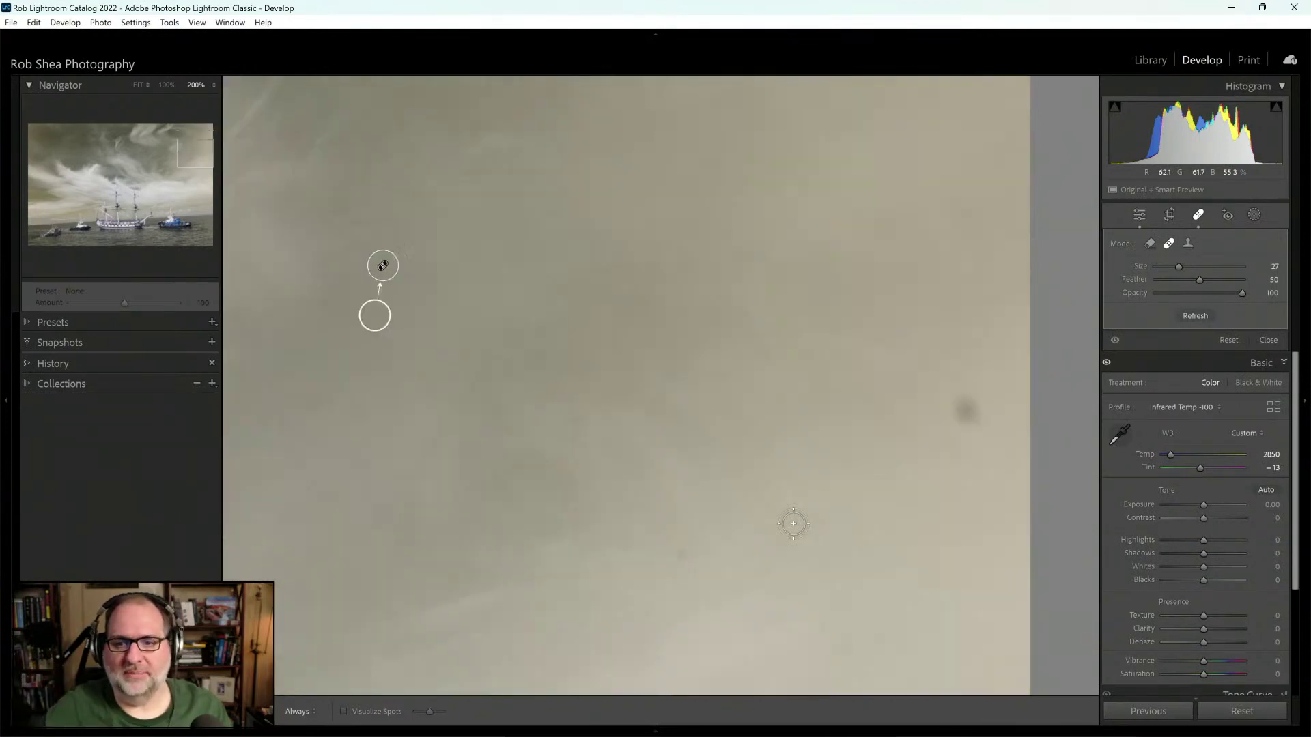
{"action": "scroll", "coordinate": [818, 344], "scroll_direction": "up", "scroll_amount": 6}
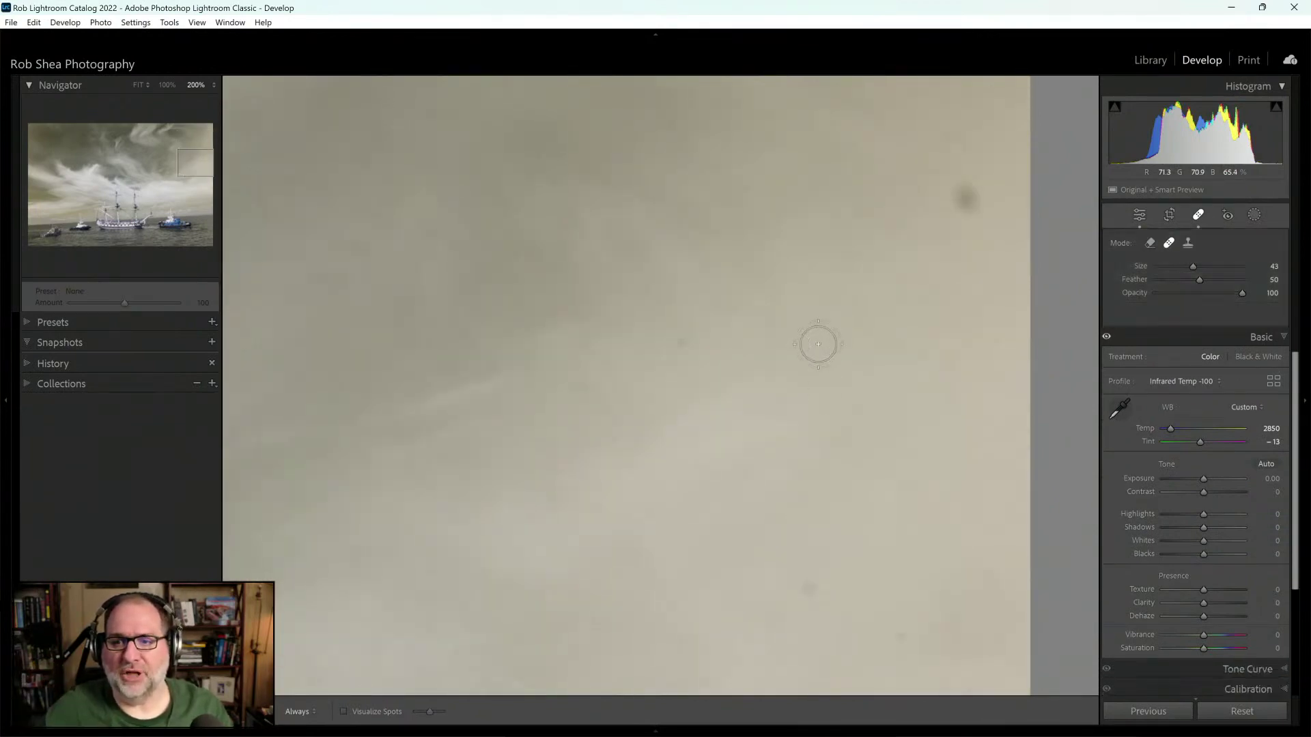
{"action": "left_click", "coordinate": [969, 203]}
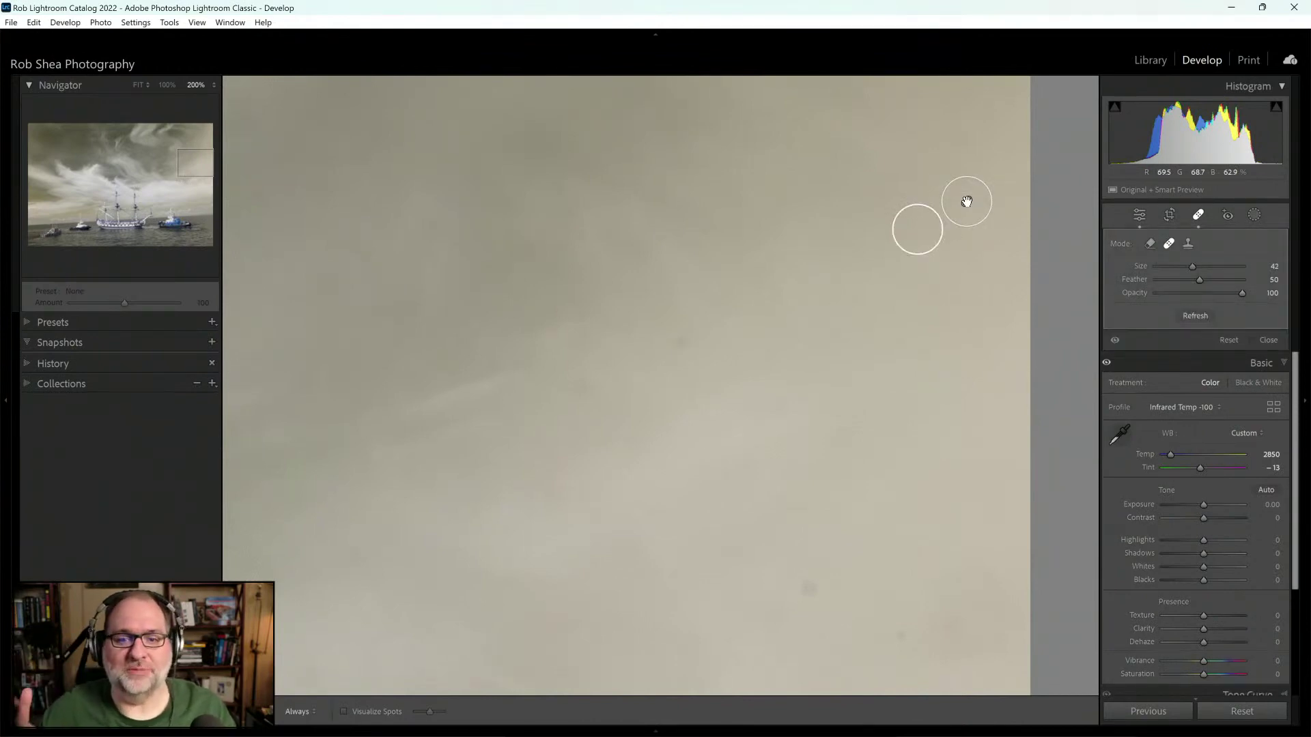
{"action": "scroll", "coordinate": [710, 330], "scroll_direction": "down", "scroll_amount": 4}
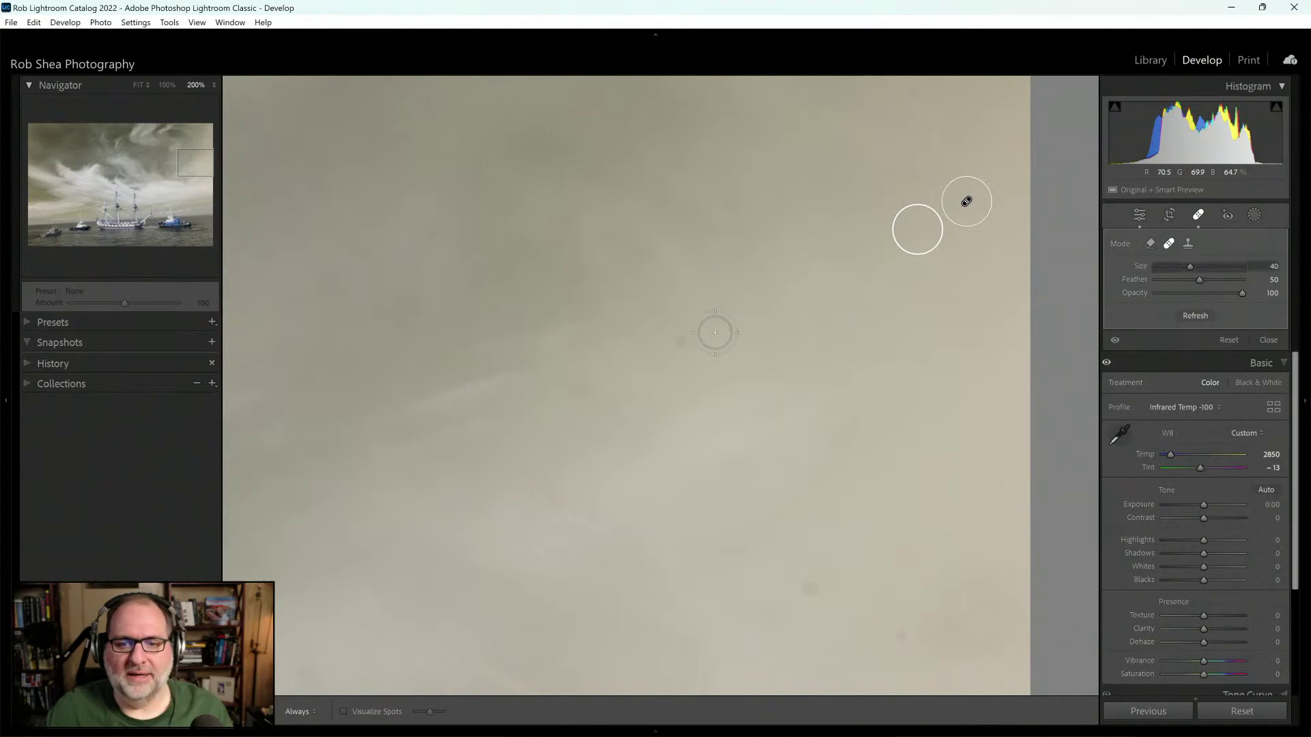
{"action": "left_click", "coordinate": [678, 344]}
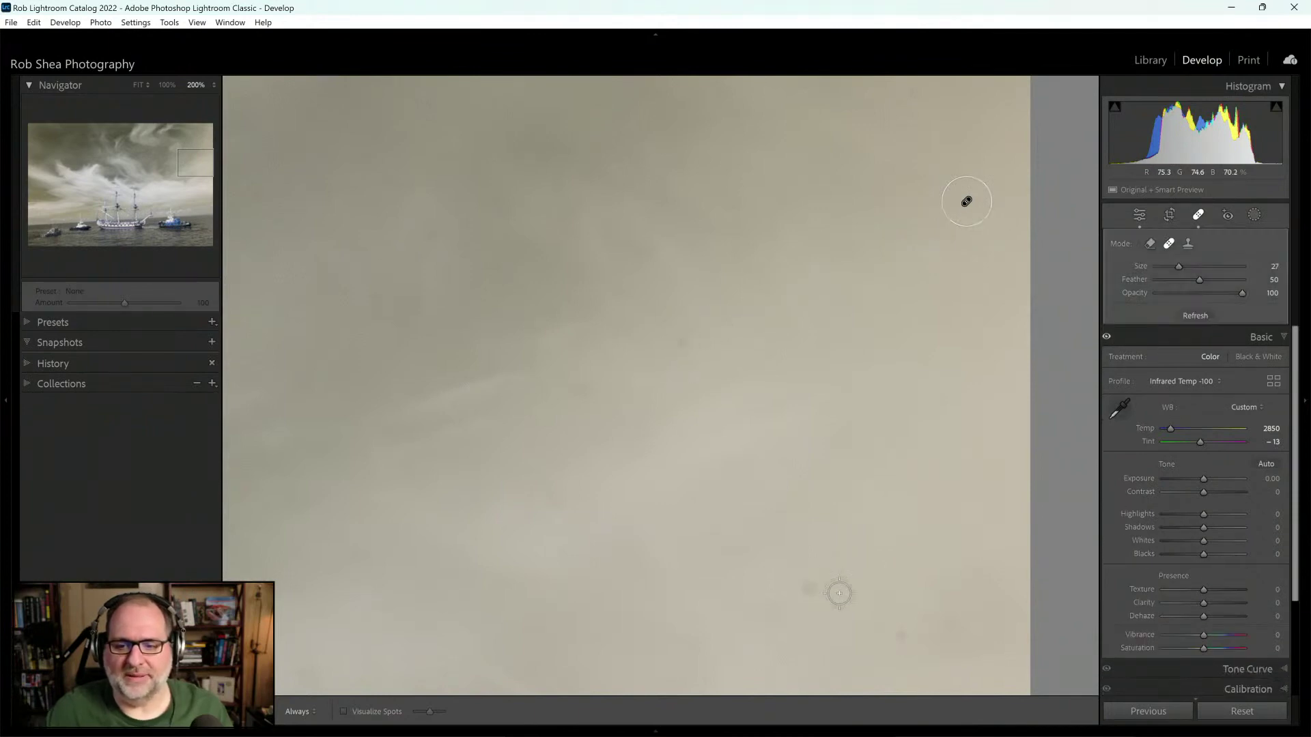
Step: Heal the two neighbouring dust spots lower in the right-edge sky, with brush sizes of about 32 and 28
{"action": "scroll", "coordinate": [799, 594], "scroll_direction": "up", "scroll_amount": 2}
{"action": "scroll", "coordinate": [806, 591], "scroll_direction": "down", "scroll_amount": 2}
{"action": "left_click", "coordinate": [809, 588]}
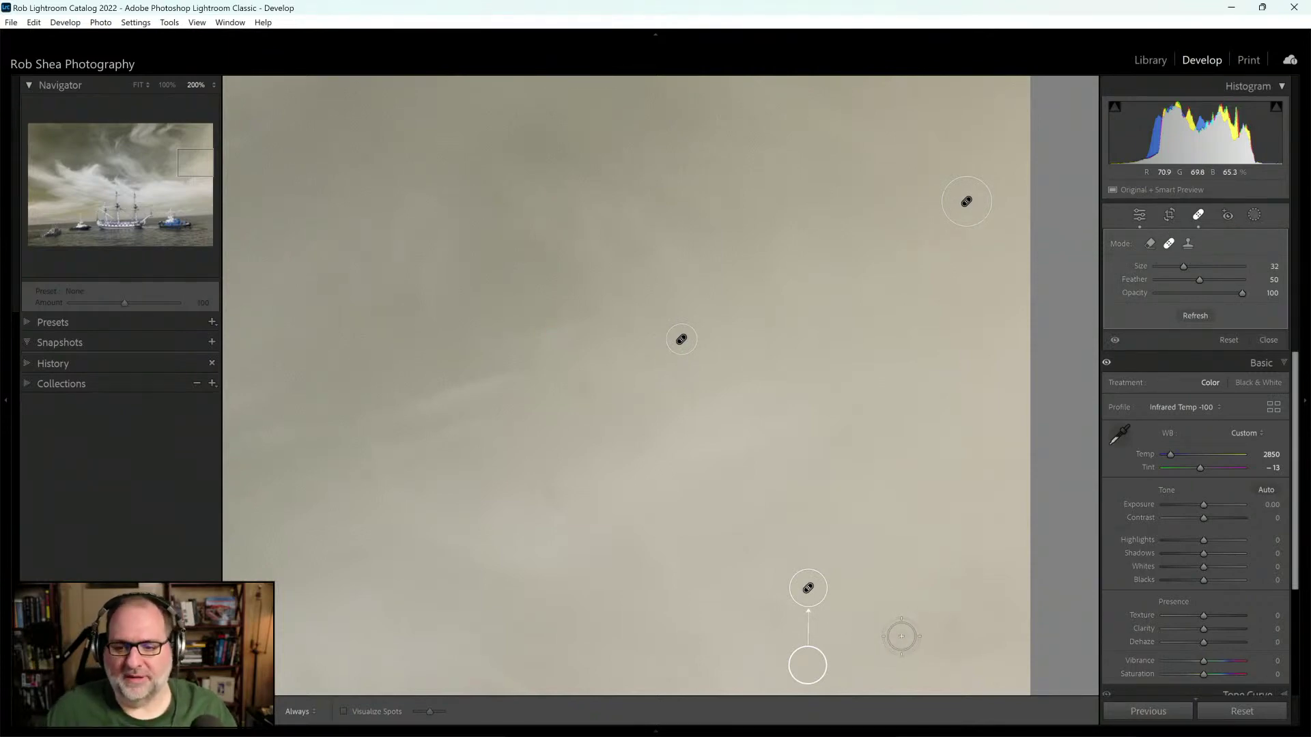
{"action": "scroll", "coordinate": [901, 637], "scroll_direction": "down", "scroll_amount": 2}
{"action": "scroll", "coordinate": [901, 636], "scroll_direction": "down", "scroll_amount": 1}
{"action": "left_click", "coordinate": [901, 636]}
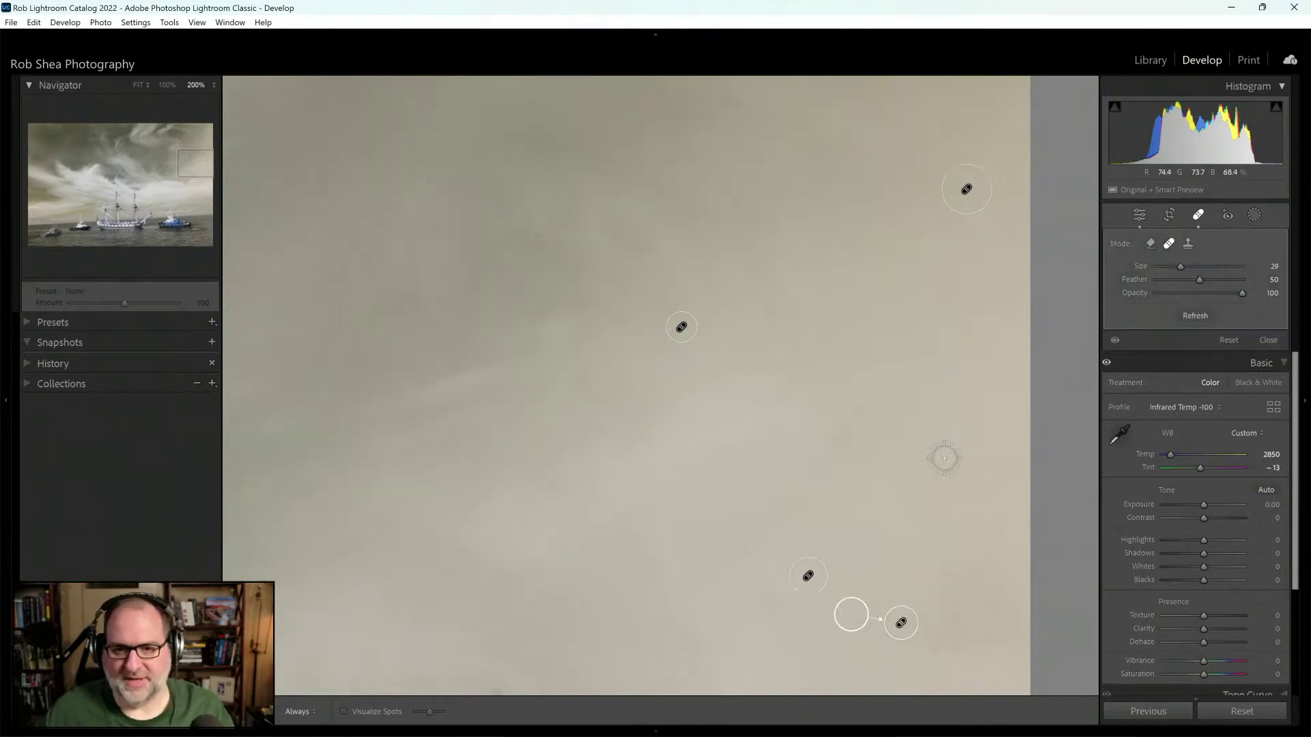
Step: Heal the dust spot in the cloudy sky further down the photo's right side, with a brush size of about 31
{"action": "key", "text": "Page_Down"}
{"action": "scroll", "coordinate": [493, 96], "scroll_direction": "up", "scroll_amount": 2}
{"action": "left_click", "coordinate": [494, 93]}
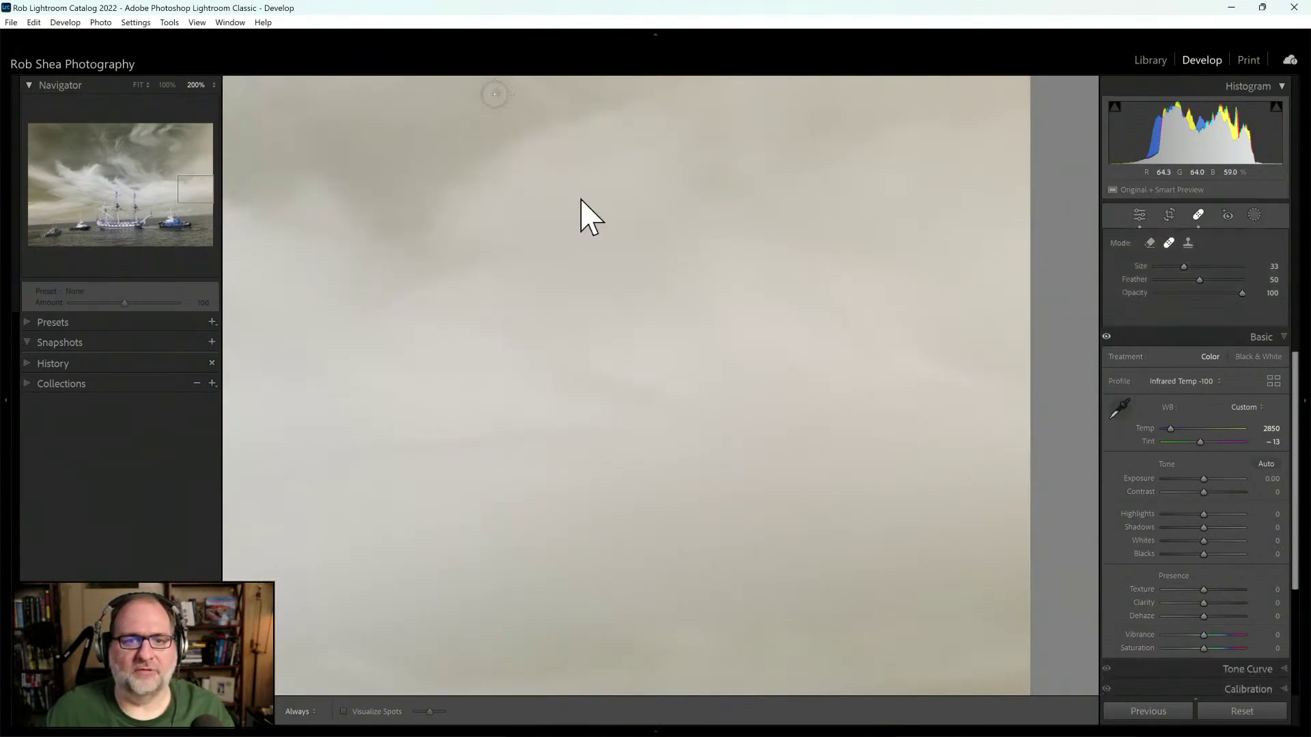
Step: Heal the spot beneath the small cloud above the right-hand horizon, enlarging the healing brush to about 42
{"action": "key", "text": "Page_Down"}
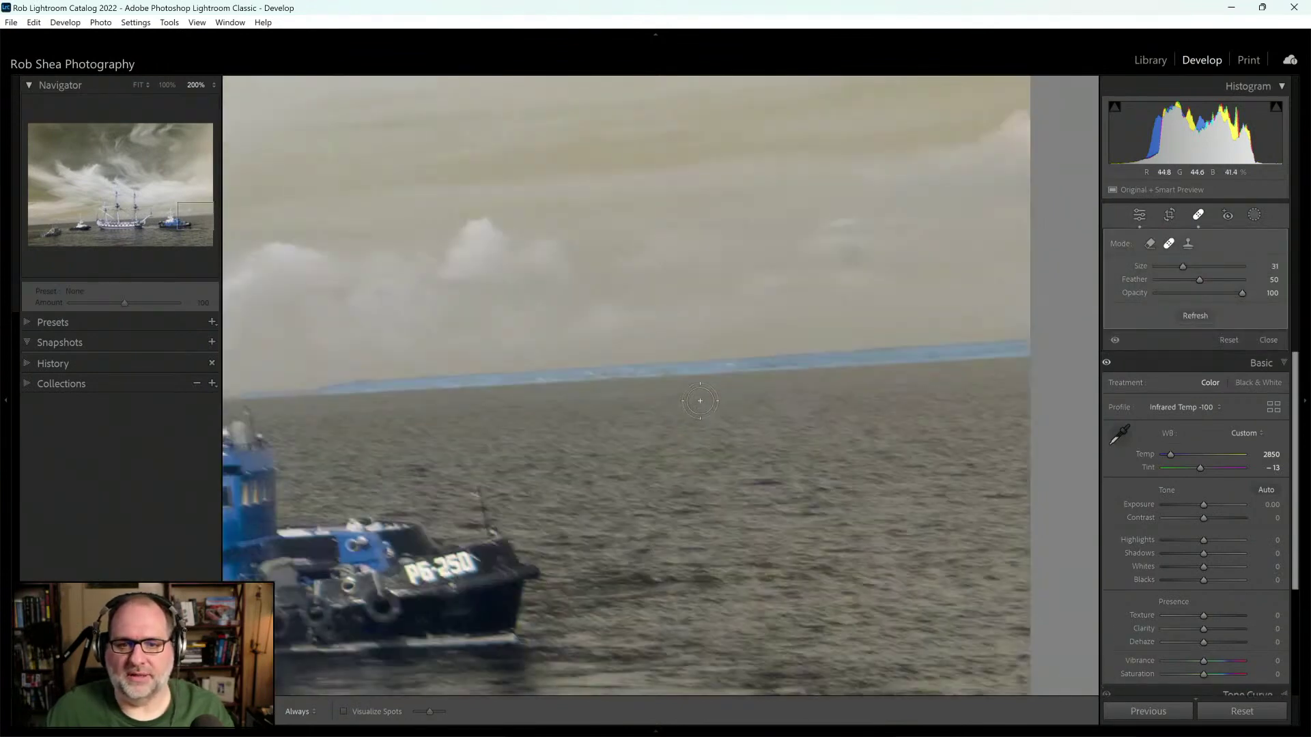
{"action": "key", "text": "Page_Down"}
{"action": "key", "text": "Page_Up"}
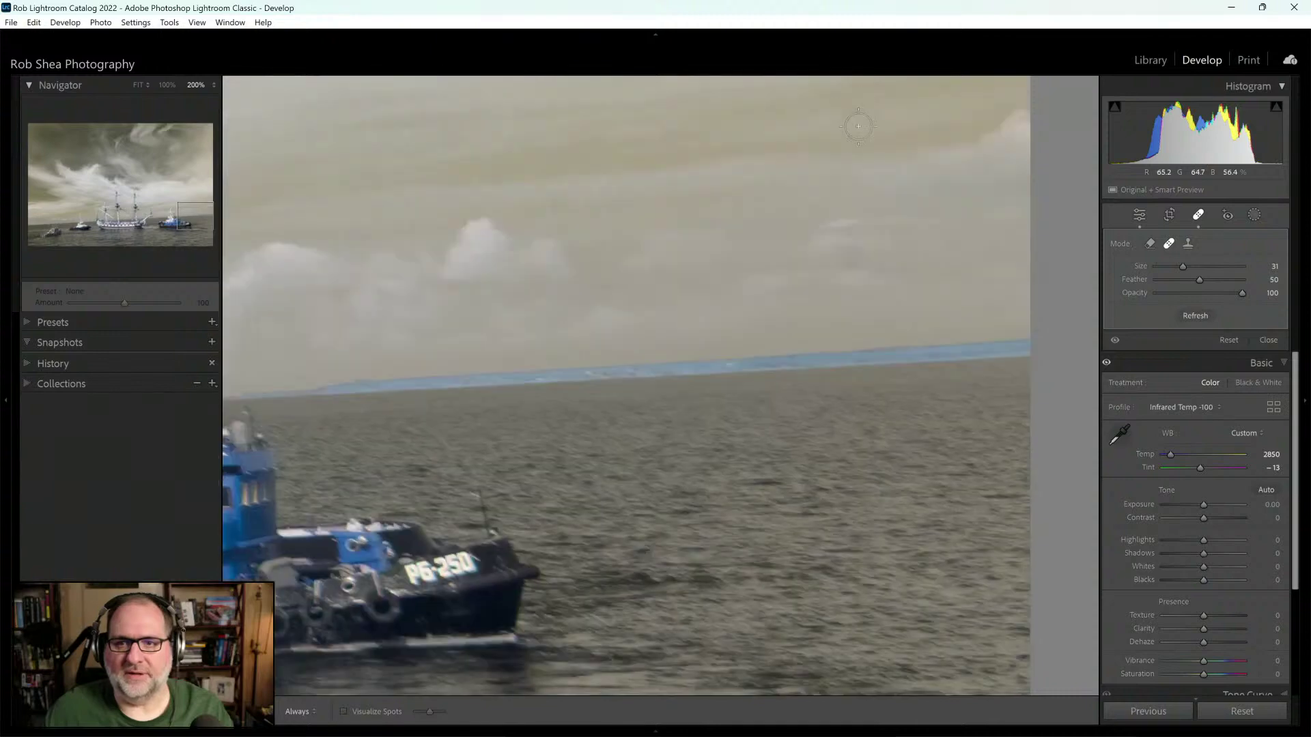
{"action": "scroll", "coordinate": [851, 256], "scroll_direction": "down", "scroll_amount": 1}
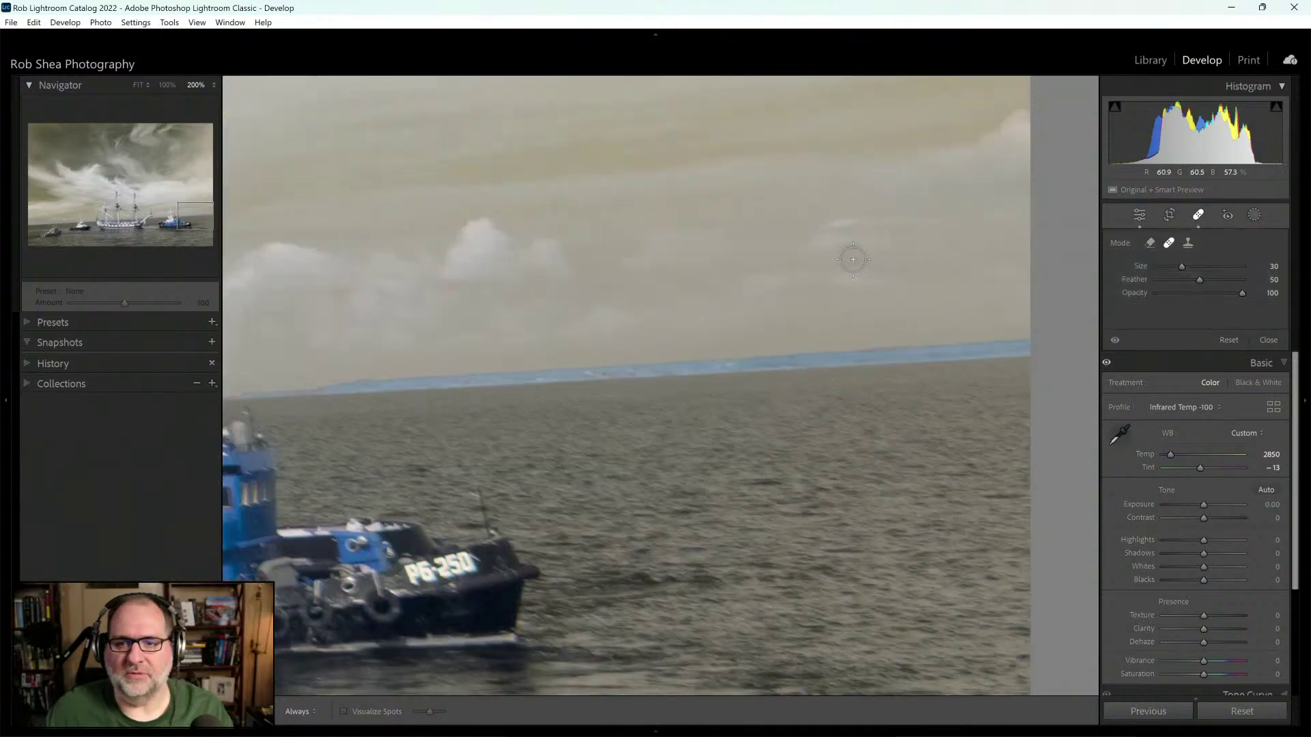
{"action": "scroll", "coordinate": [853, 260], "scroll_direction": "up", "scroll_amount": 3}
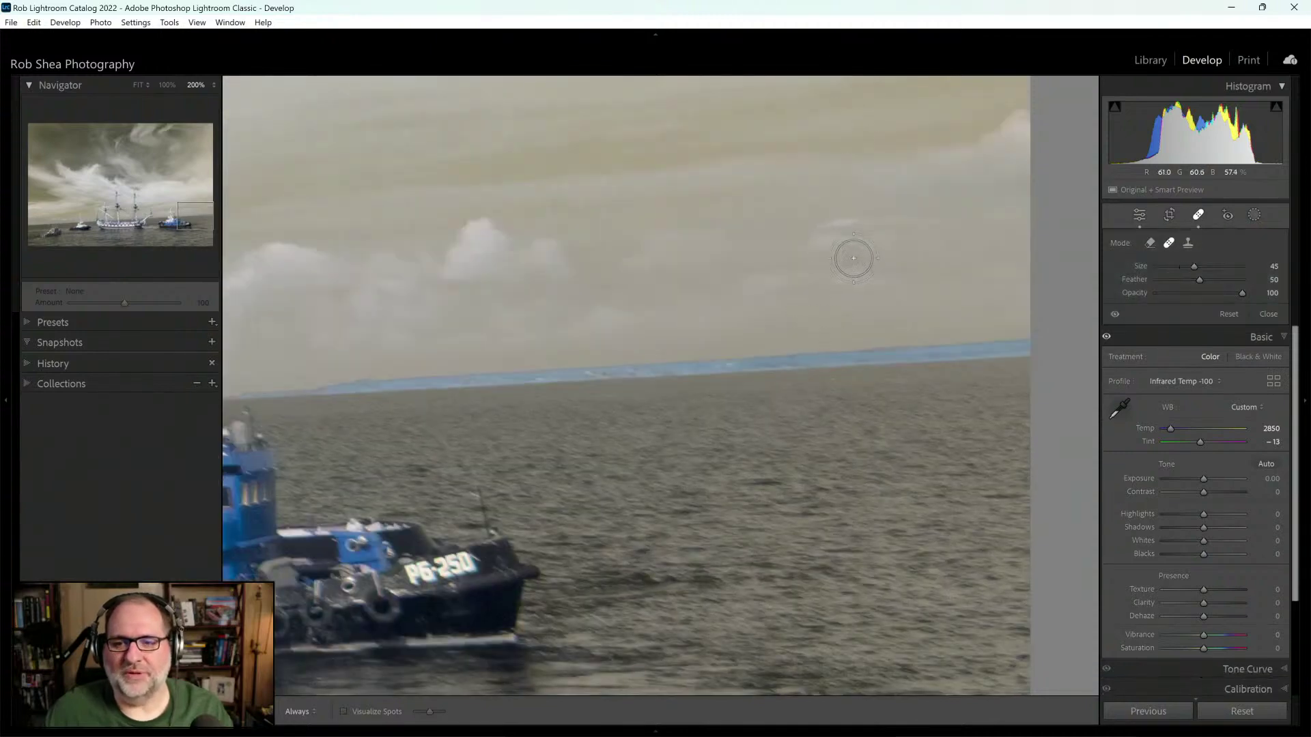
{"action": "left_click", "coordinate": [853, 258]}
Step: Check the water in the lower-right corner, fit the whole photo in view, and close the healing tool
{"action": "key", "text": "Page_Down"}
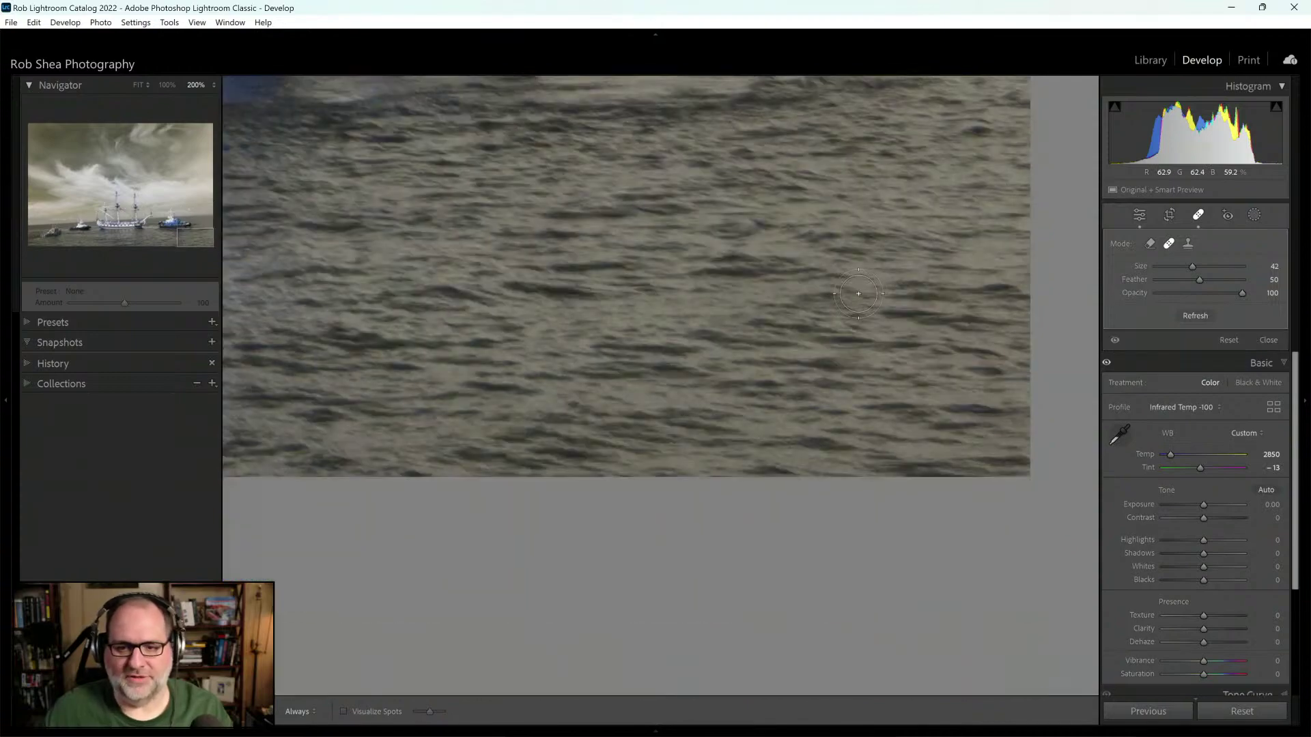
{"action": "left_click", "coordinate": [138, 84]}
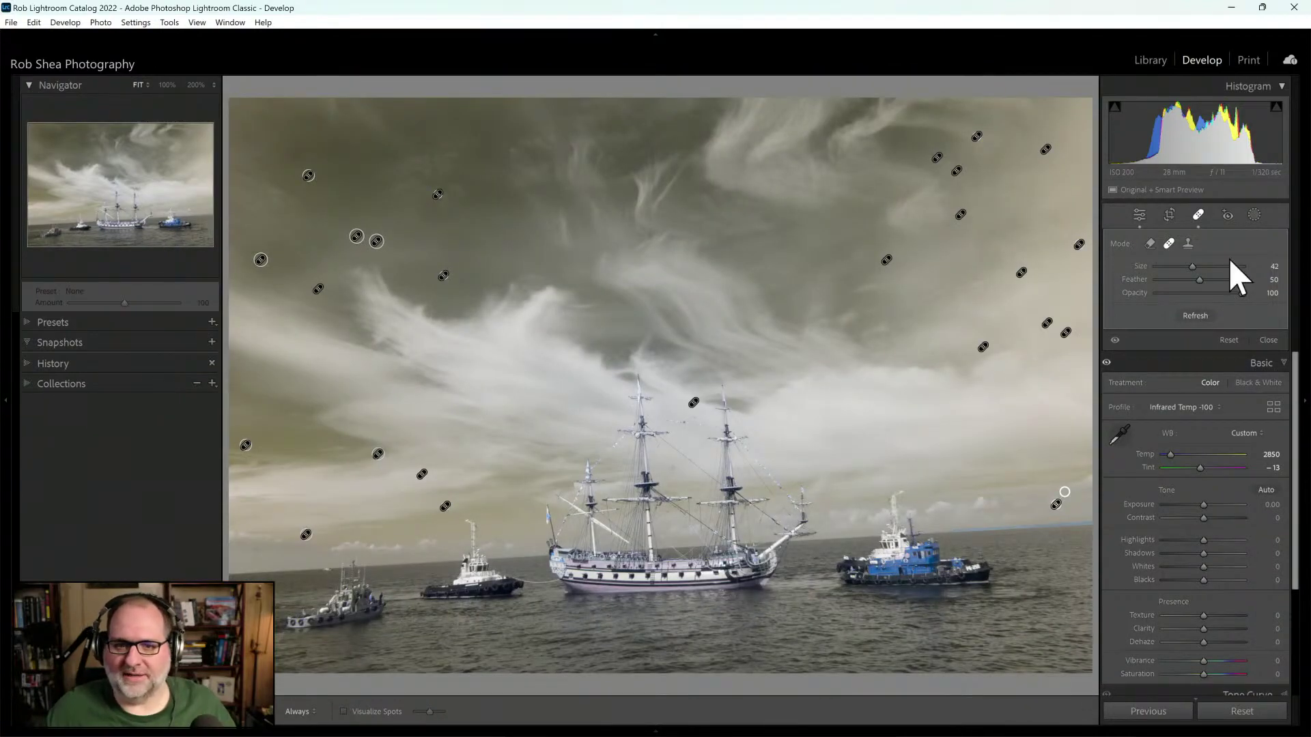
{"action": "left_click", "coordinate": [1199, 217]}
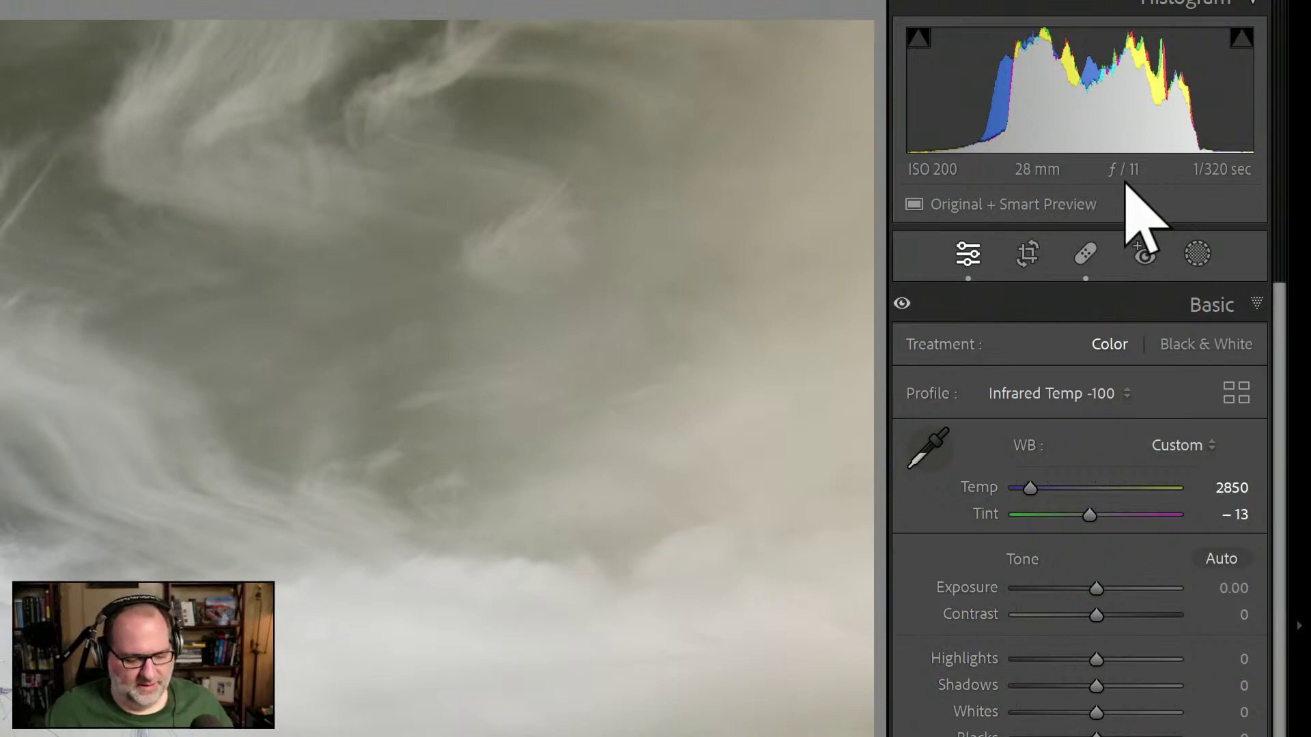
Step: Examine the ship photo's EXIF metadata in the Library module, including camera, lens and exposure details, and return to Develop
{"action": "key", "text": "e"}
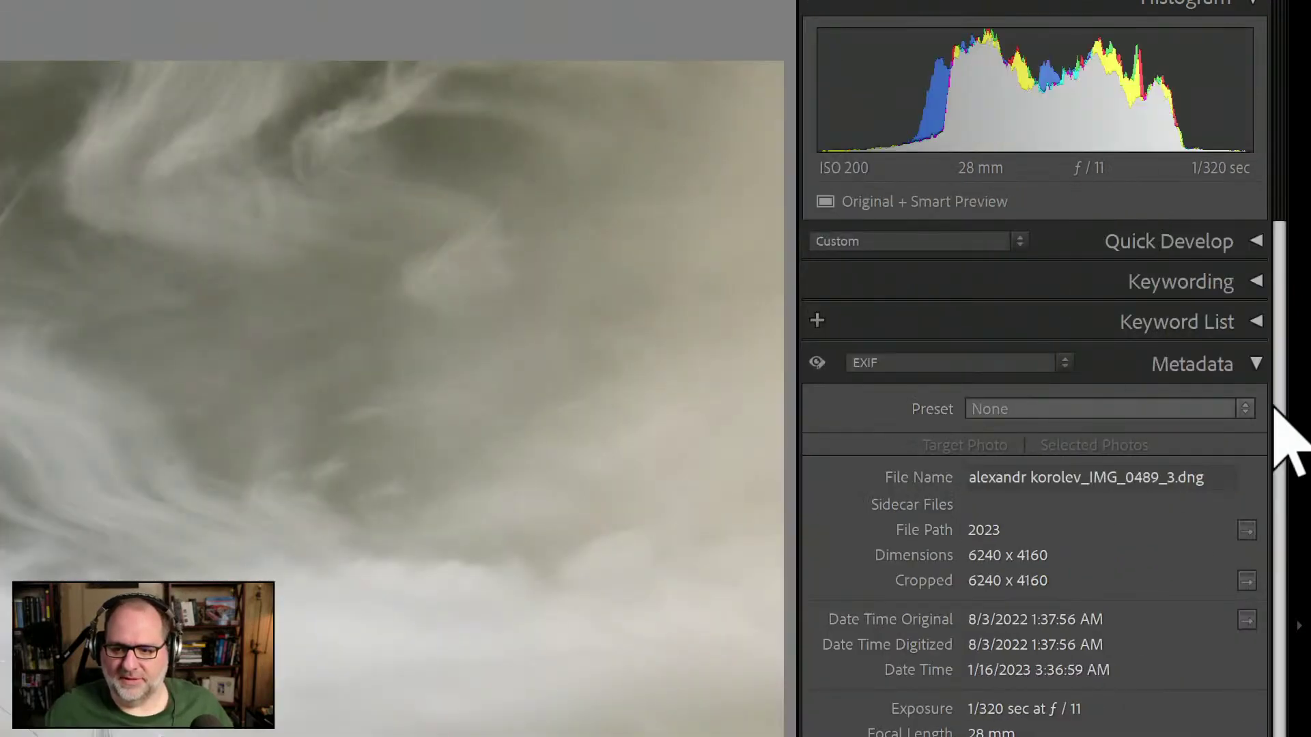
{"action": "scroll", "coordinate": [1188, 488], "scroll_direction": "down", "scroll_amount": 1}
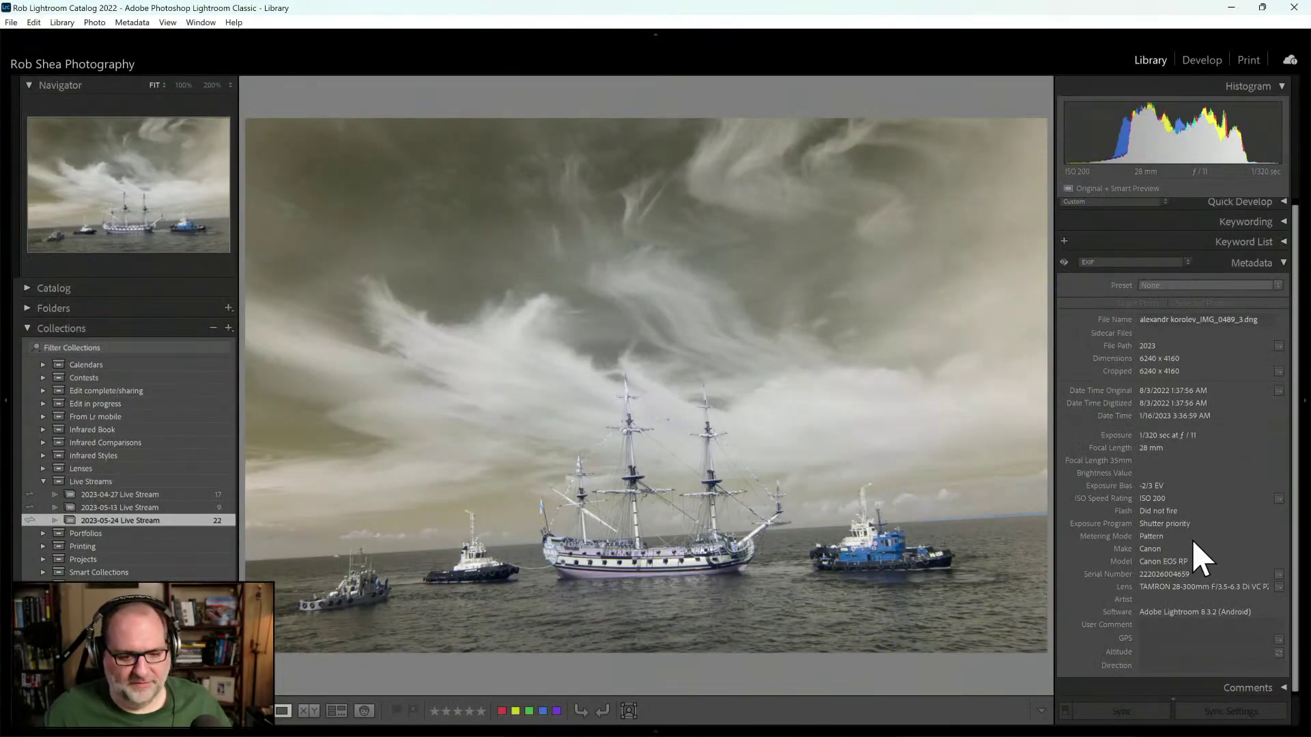
{"action": "key", "text": "d"}
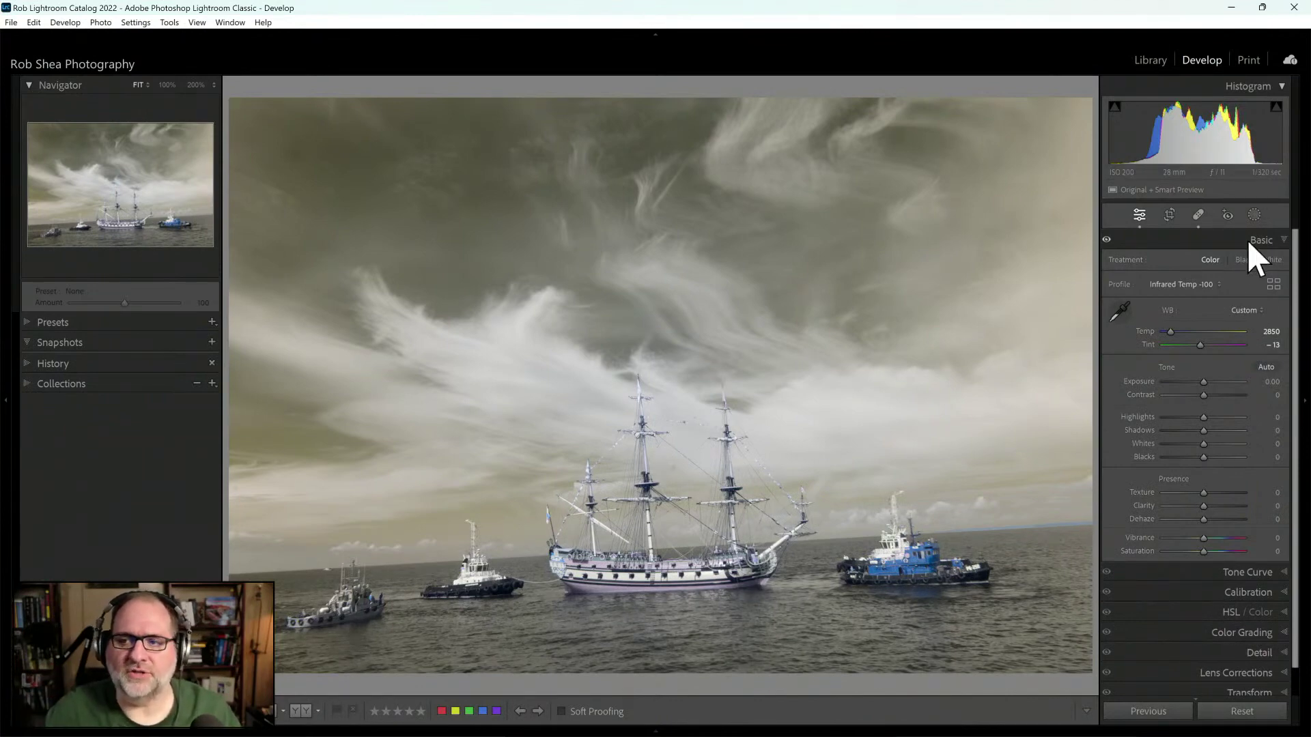
{"action": "left_click", "coordinate": [1255, 215]}
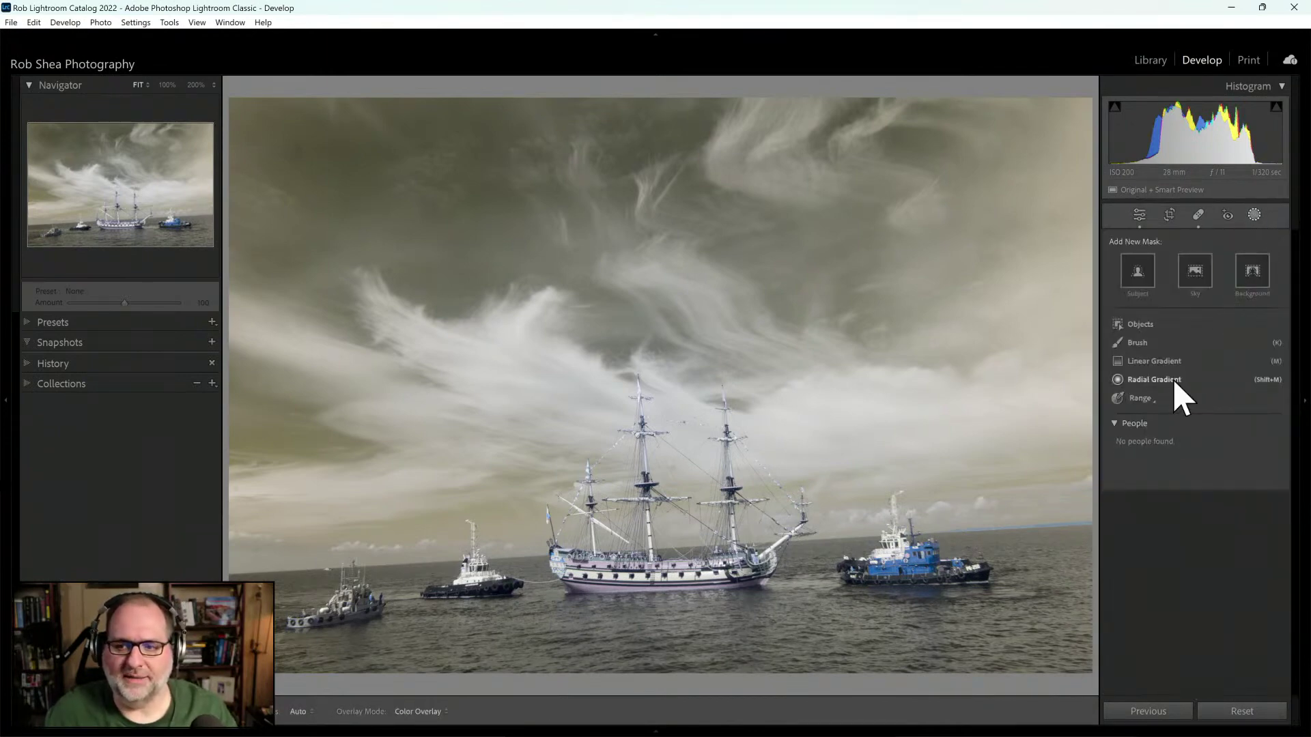
{"action": "left_click", "coordinate": [1255, 216]}
{"action": "left_click", "coordinate": [1256, 216]}
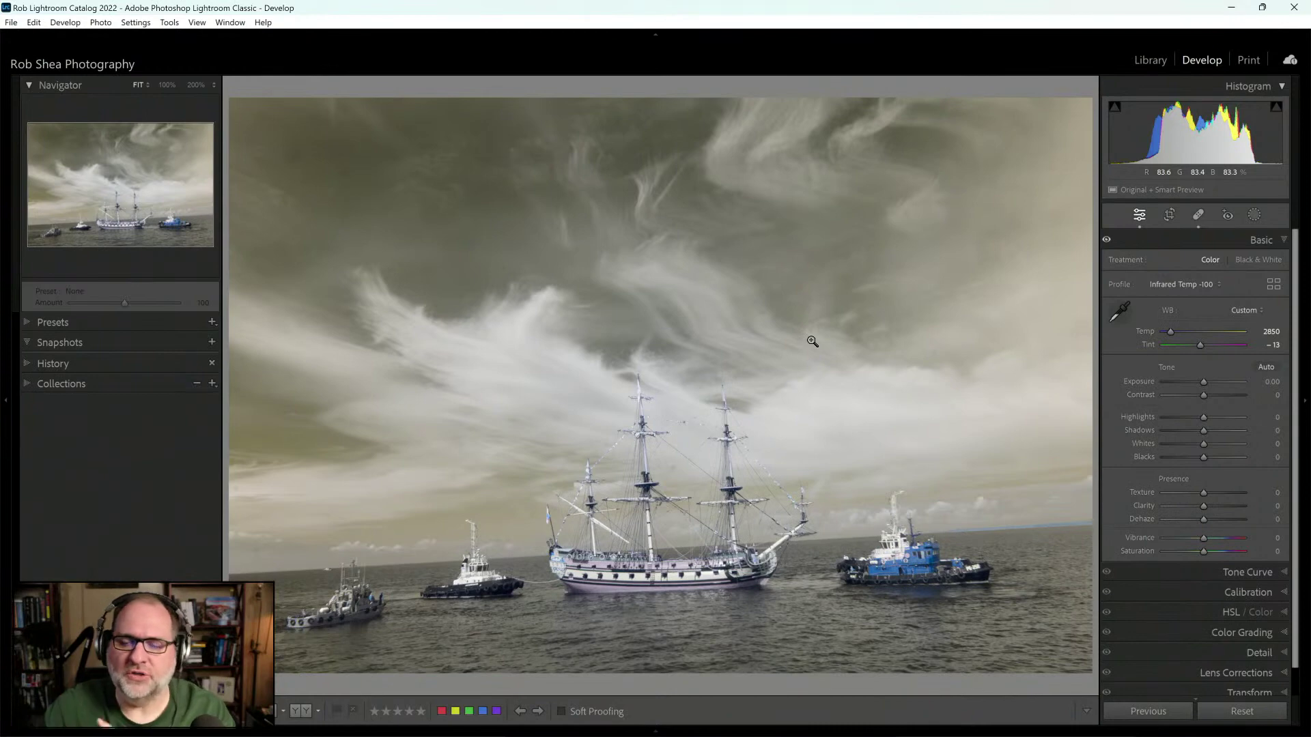
Step: Add a large radial gradient mask centred on the sky above the ship, with Exposure 0.16 and Temp 12
{"action": "left_click", "coordinate": [1260, 217]}
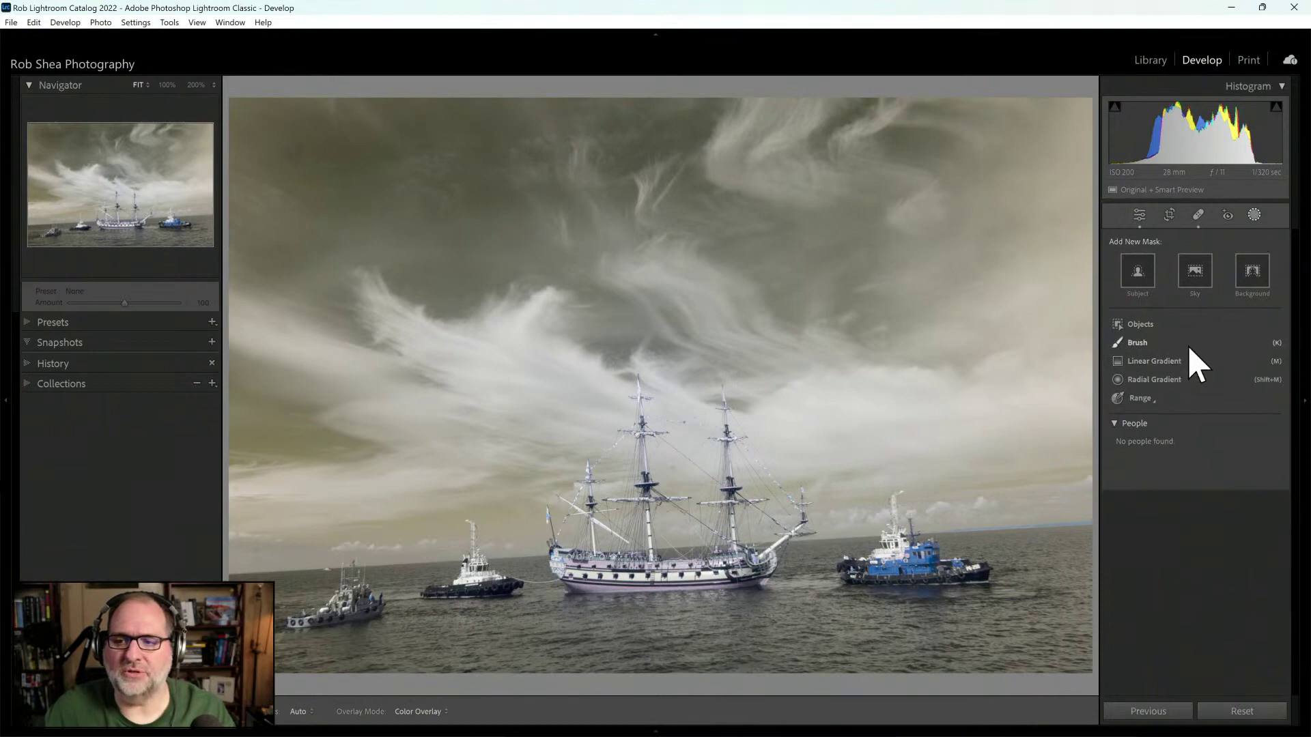
{"action": "left_click", "coordinate": [1147, 380]}
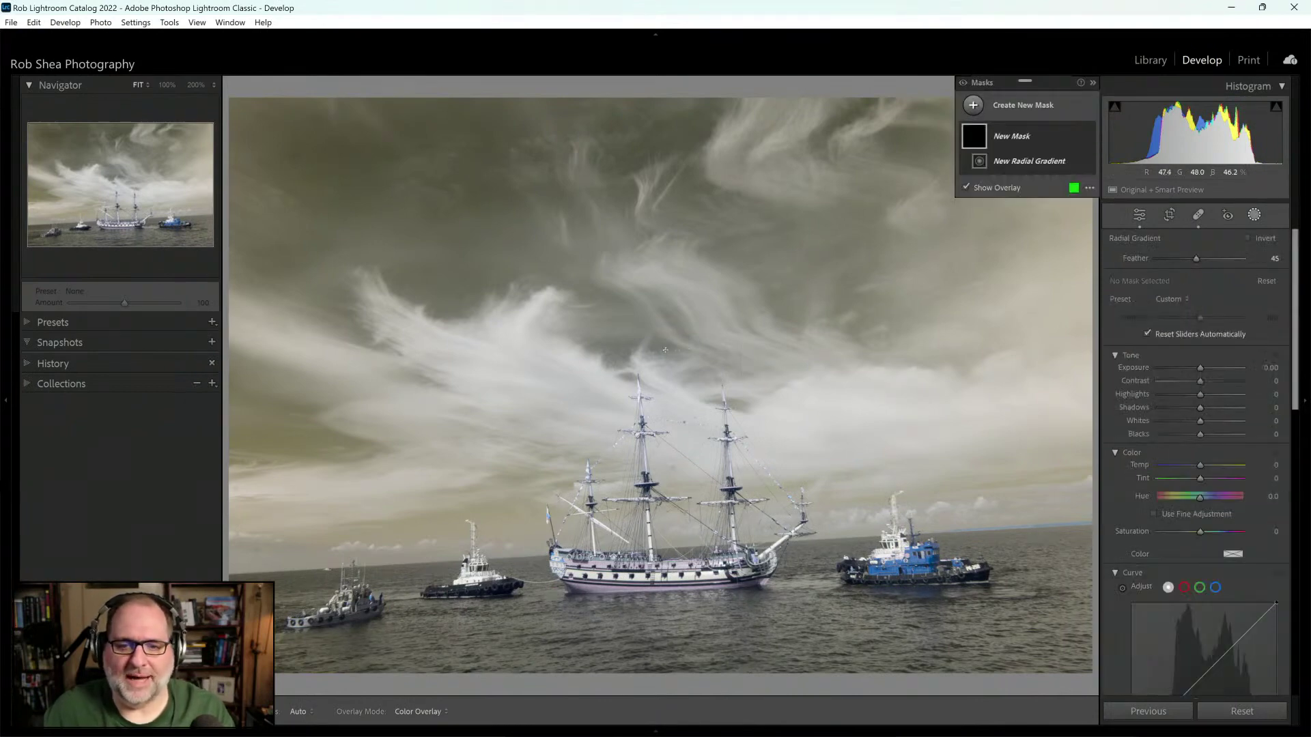
{"action": "mouse_move", "coordinate": [667, 362]}
{"action": "left_mouse_down"}
{"action": "mouse_move", "coordinate": [803, 540]}
{"action": "mouse_move", "coordinate": [971, 630]}
{"action": "left_mouse_up"}
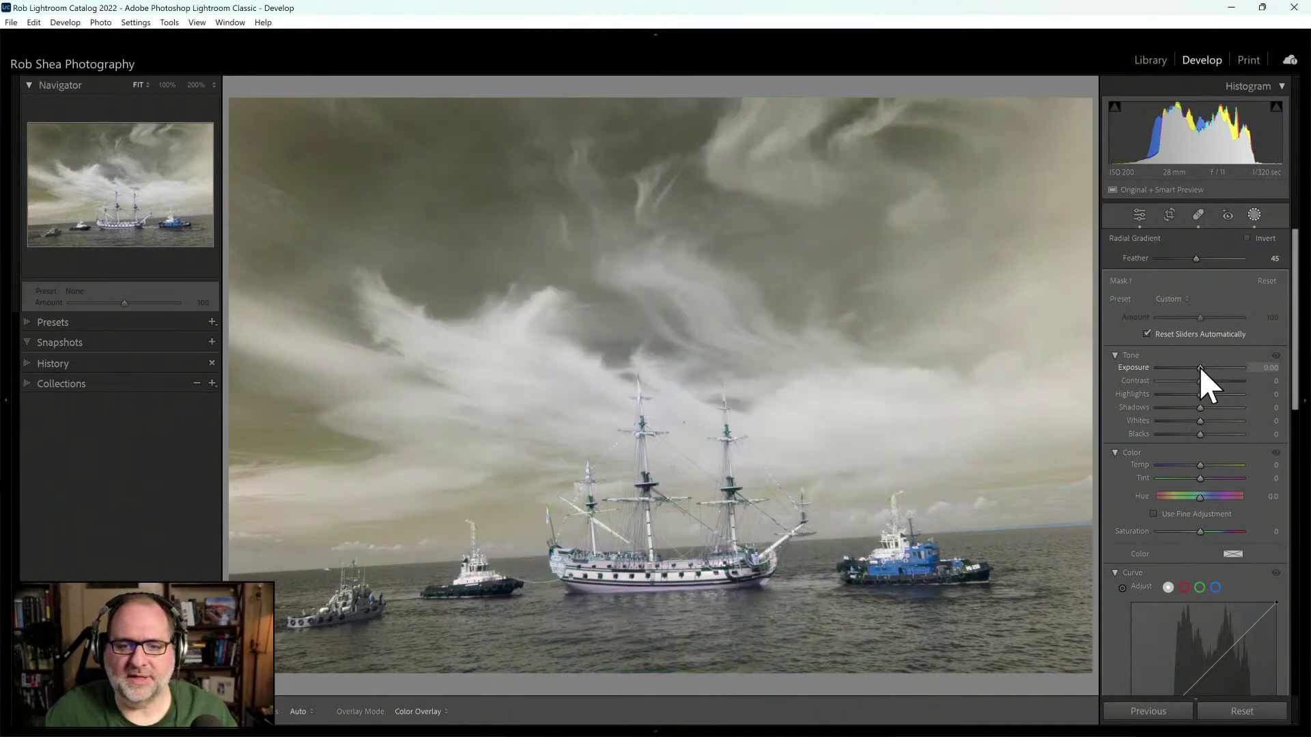
{"action": "left_click_drag", "start_coordinate": [1201, 370], "coordinate": [1203, 370]}
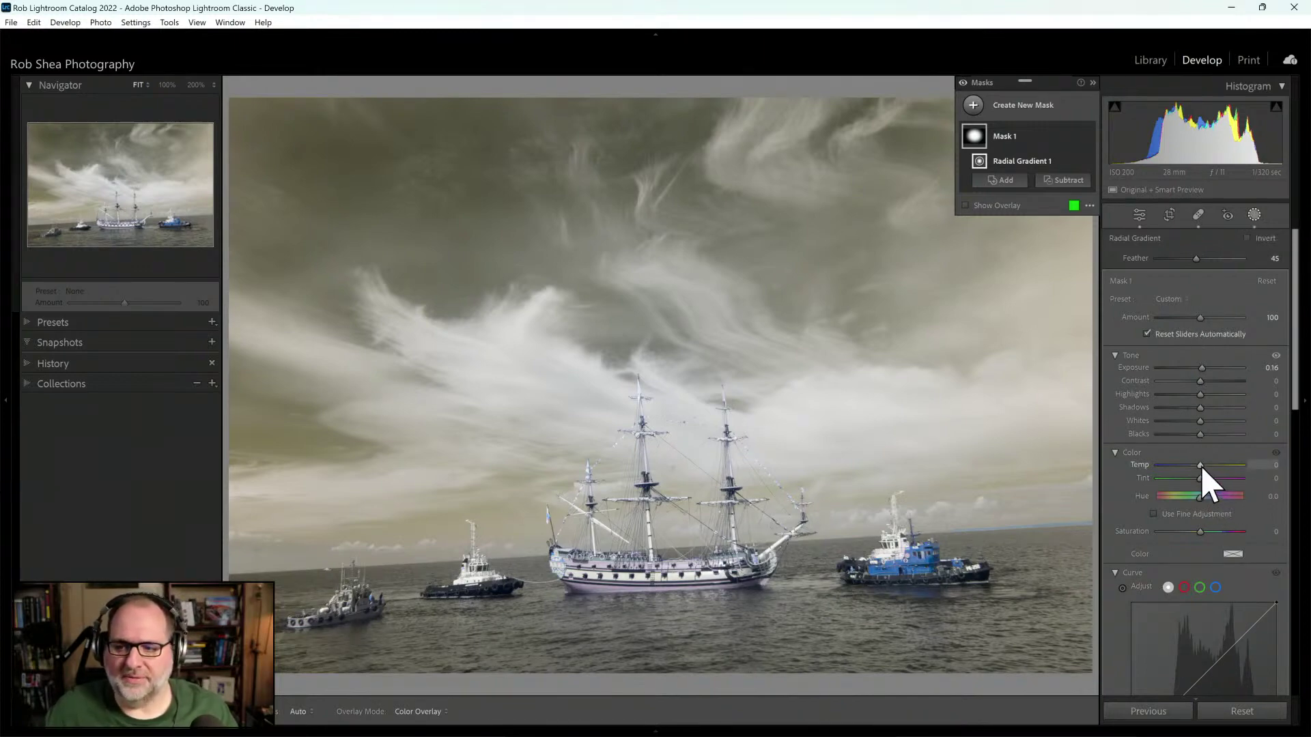
{"action": "left_click_drag", "start_coordinate": [1201, 466], "coordinate": [1193, 467]}
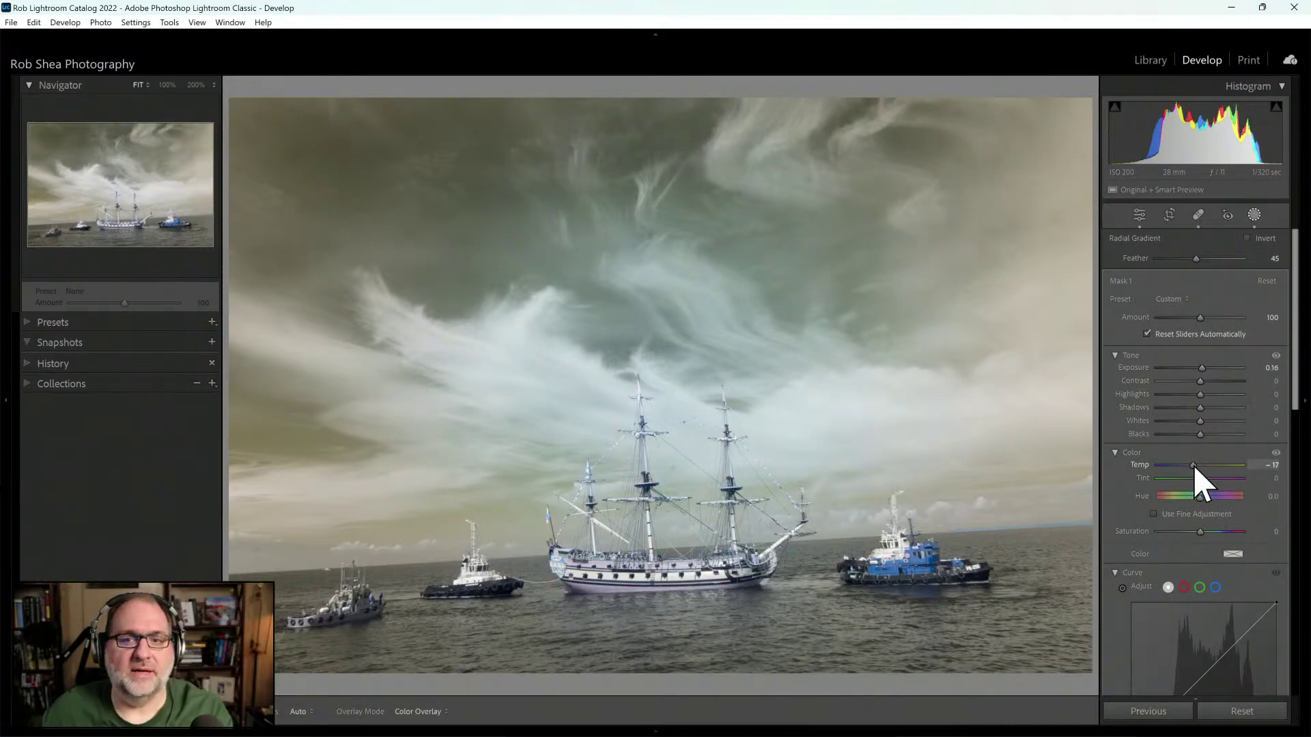
{"action": "left_click_drag", "start_coordinate": [1193, 466], "coordinate": [1204, 467]}
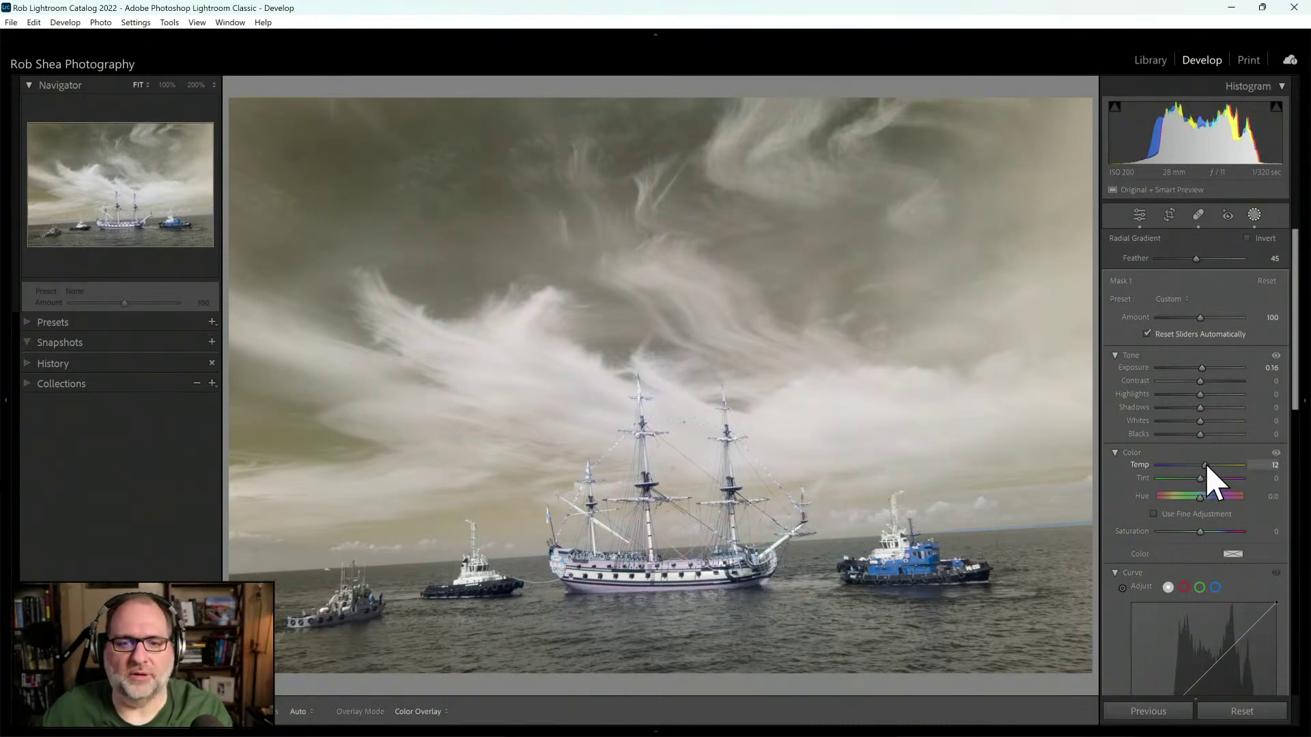
{"action": "left_click_drag", "start_coordinate": [1207, 466], "coordinate": [1206, 466]}
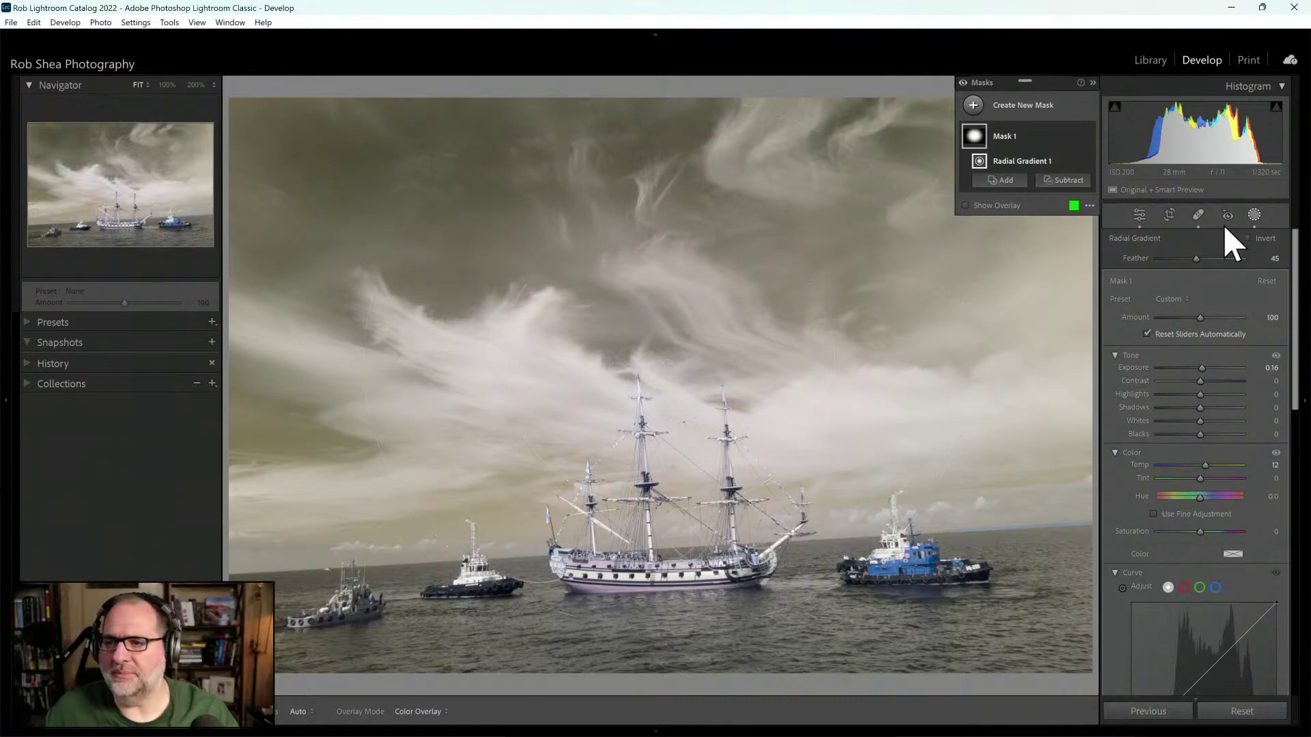
{"action": "left_click", "coordinate": [1255, 216]}
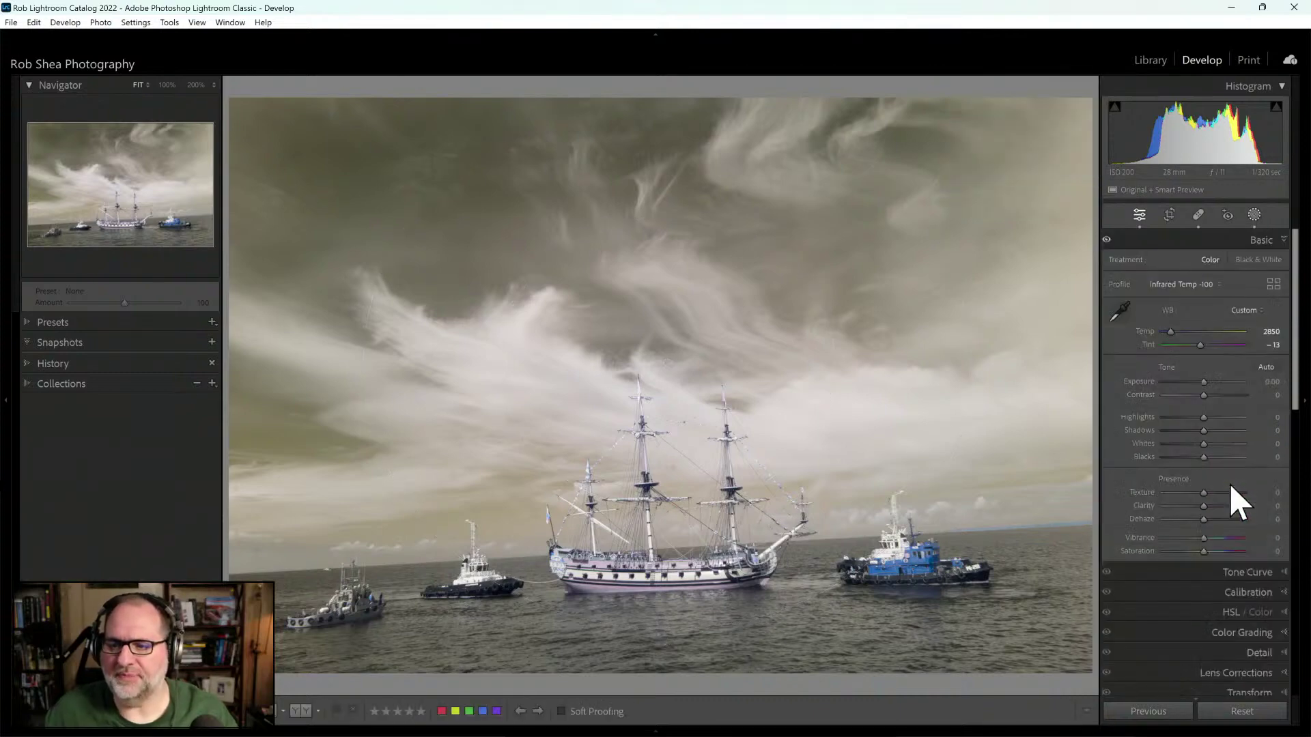
Step: Exaggerate the photo's Vibrance and Saturation to +100 and compare the colour with Mask 1 hidden and shown
{"action": "left_click_drag", "start_coordinate": [1204, 538], "coordinate": [1295, 539]}
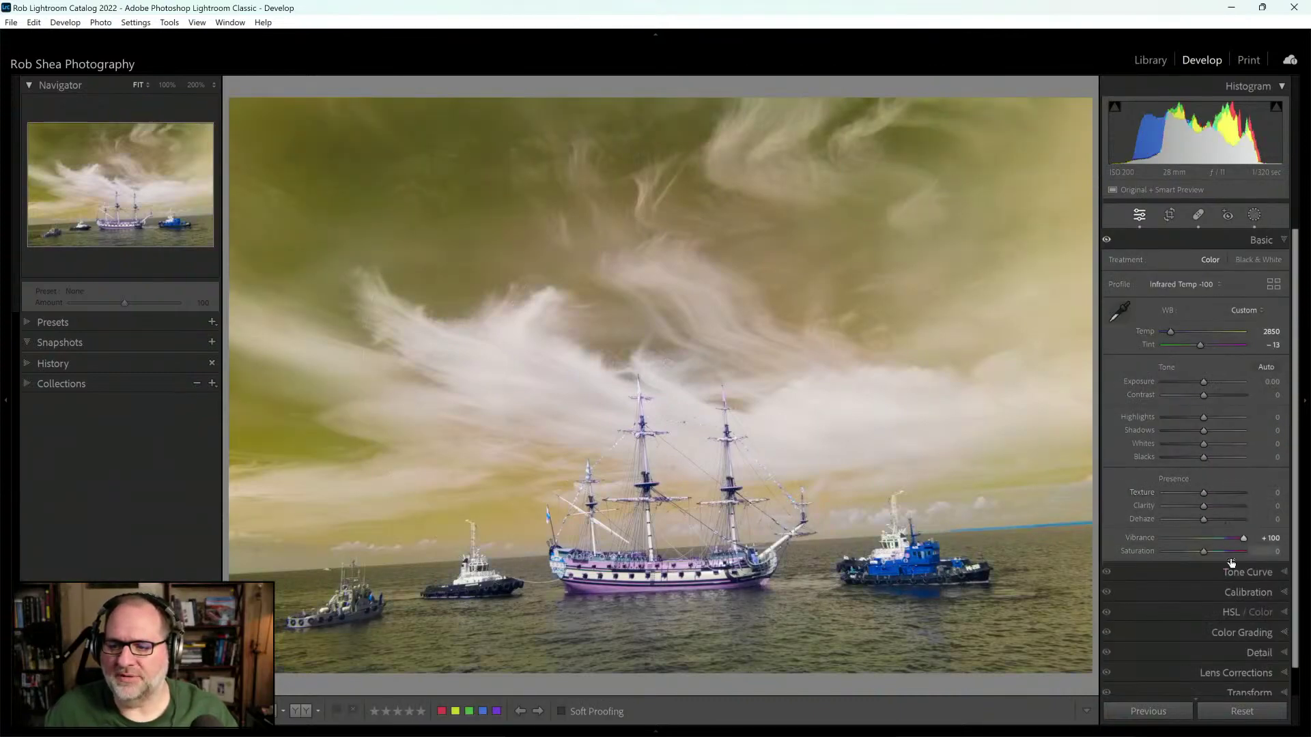
{"action": "left_click_drag", "start_coordinate": [1203, 551], "coordinate": [1303, 555]}
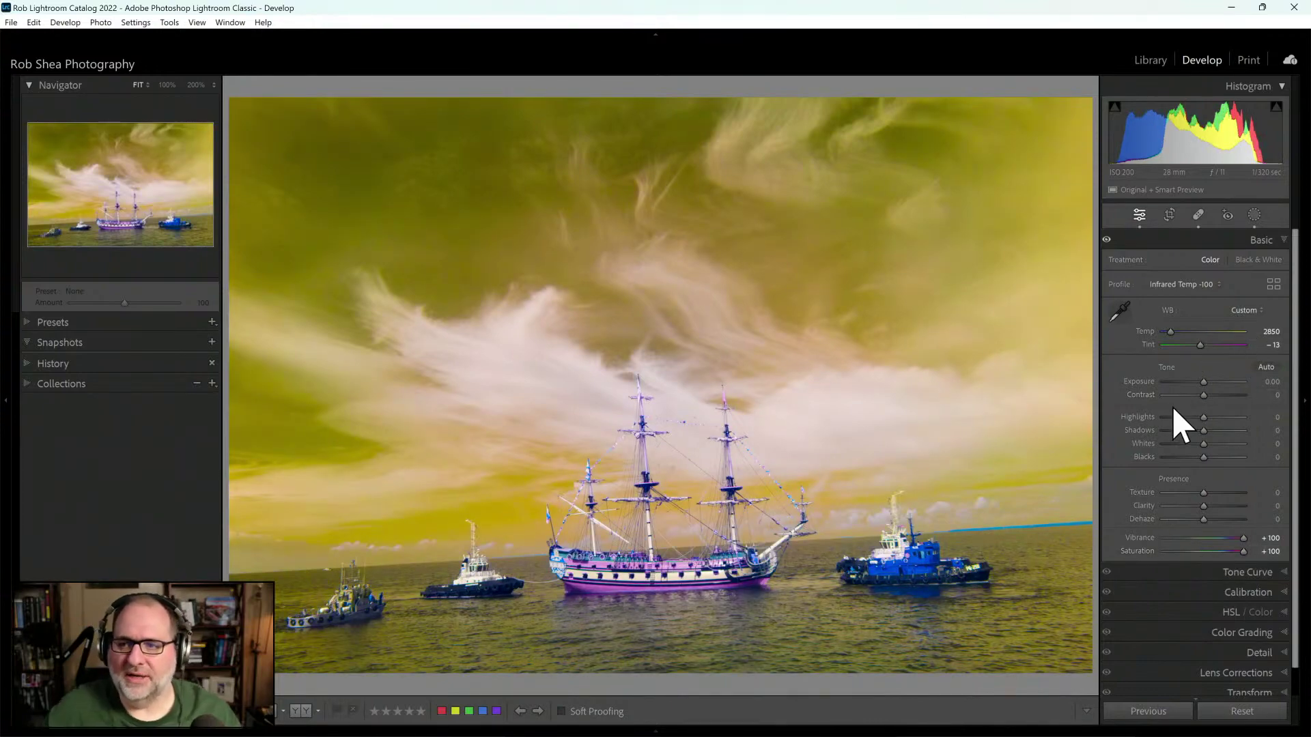
{"action": "left_click", "coordinate": [1254, 216]}
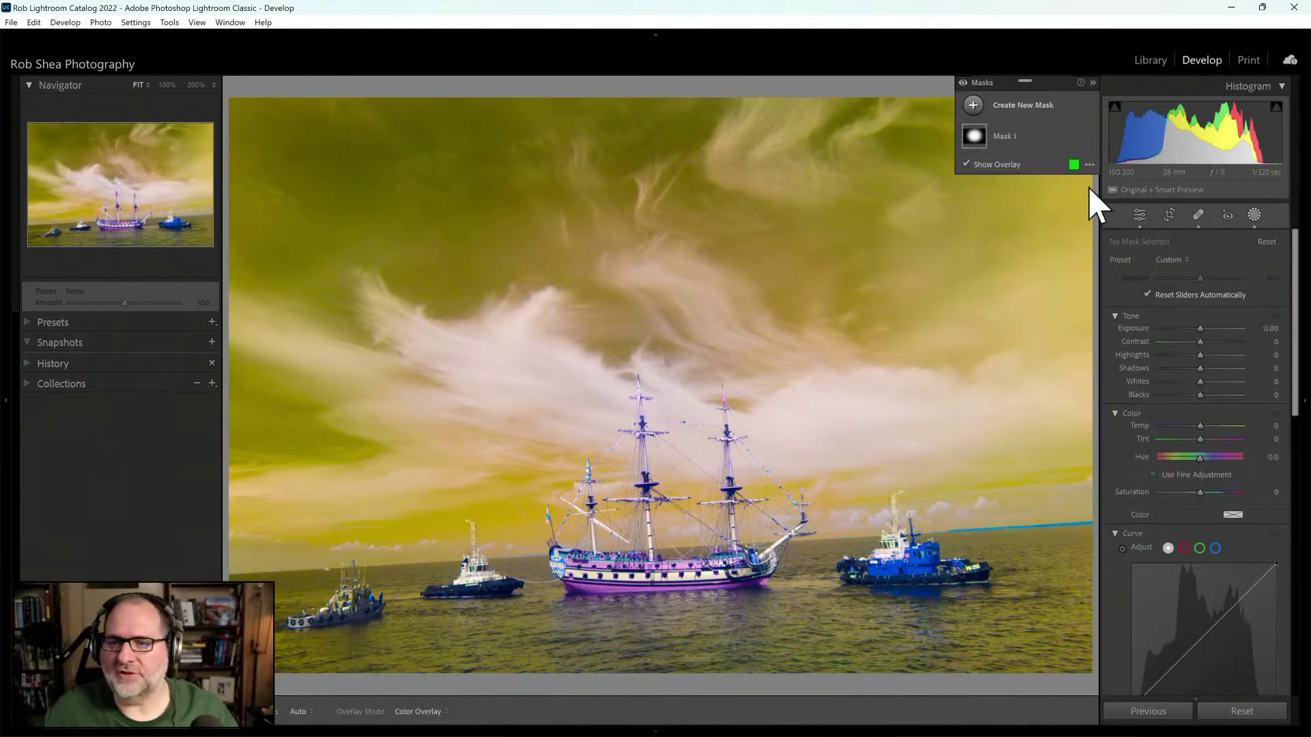
{"action": "left_click", "coordinate": [1089, 137]}
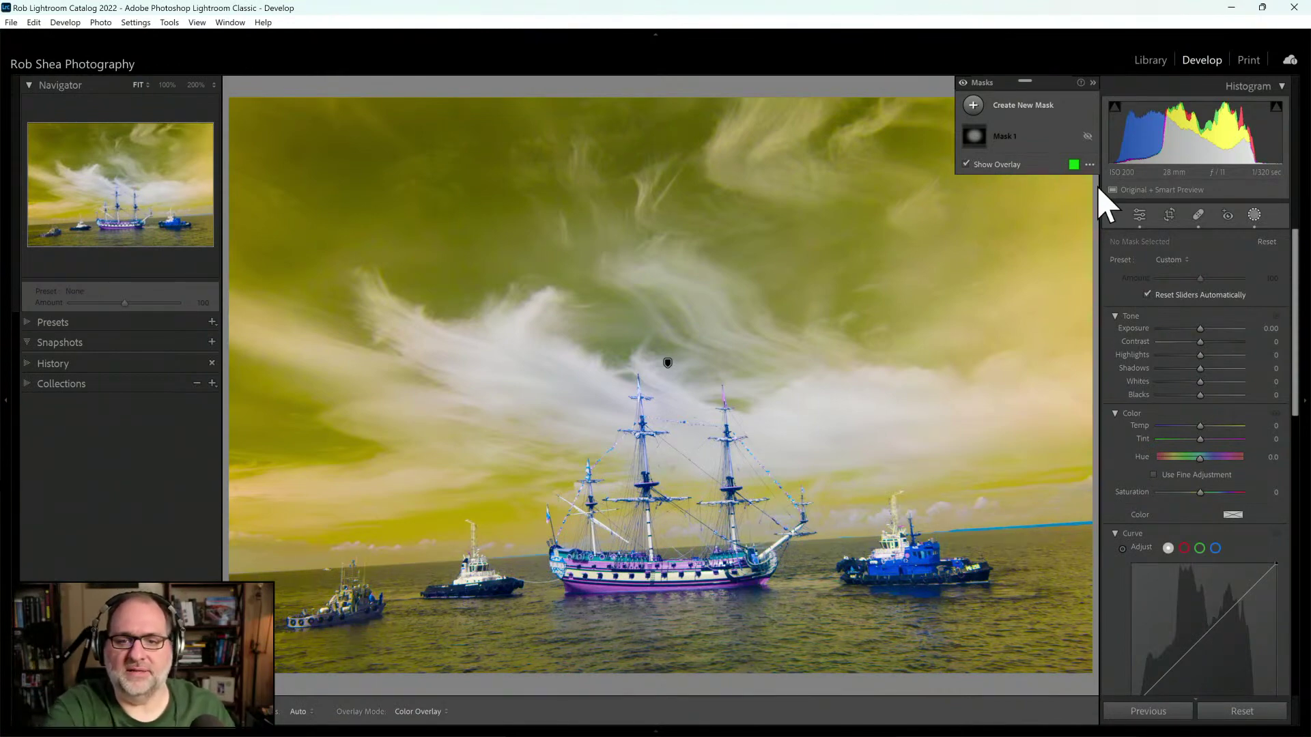
{"action": "left_click", "coordinate": [1088, 137]}
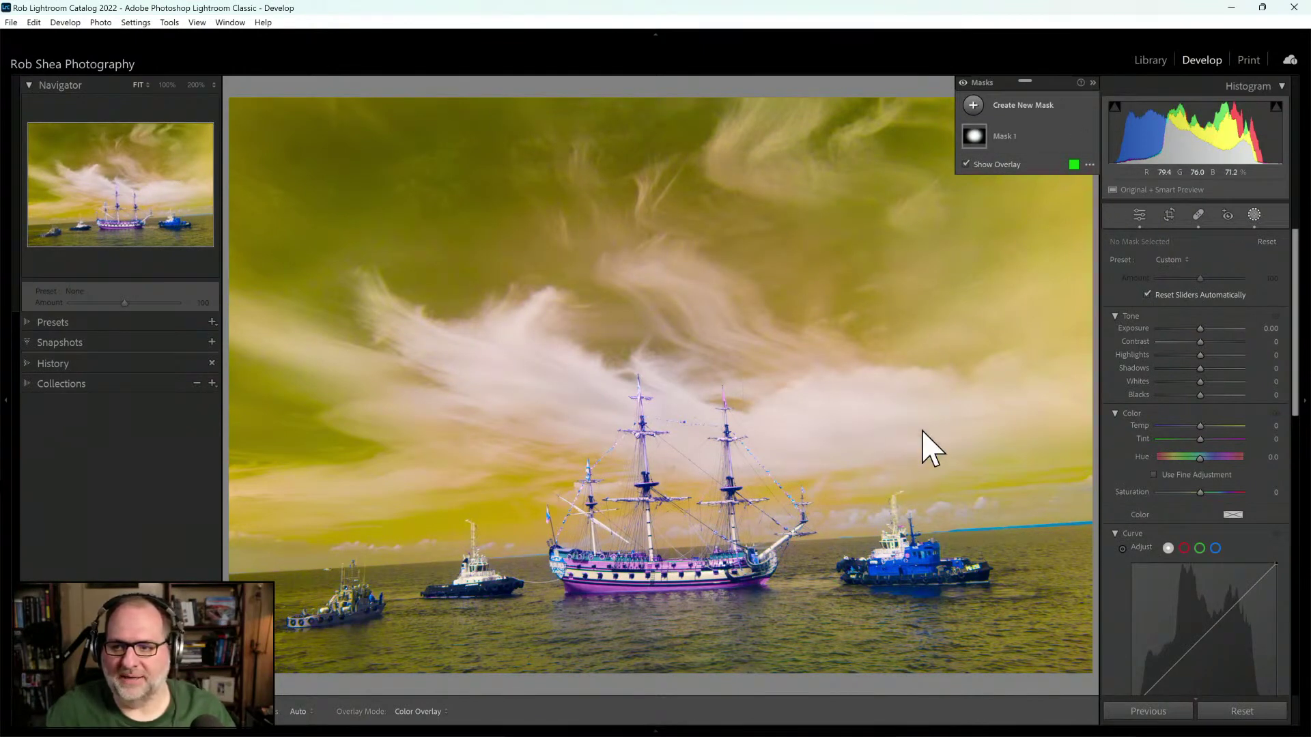
Step: Enlarge Mask 1's radial gradient in width and height, set Feather to 44, and shift it slightly down towards the ship
{"action": "left_click", "coordinate": [1022, 137]}
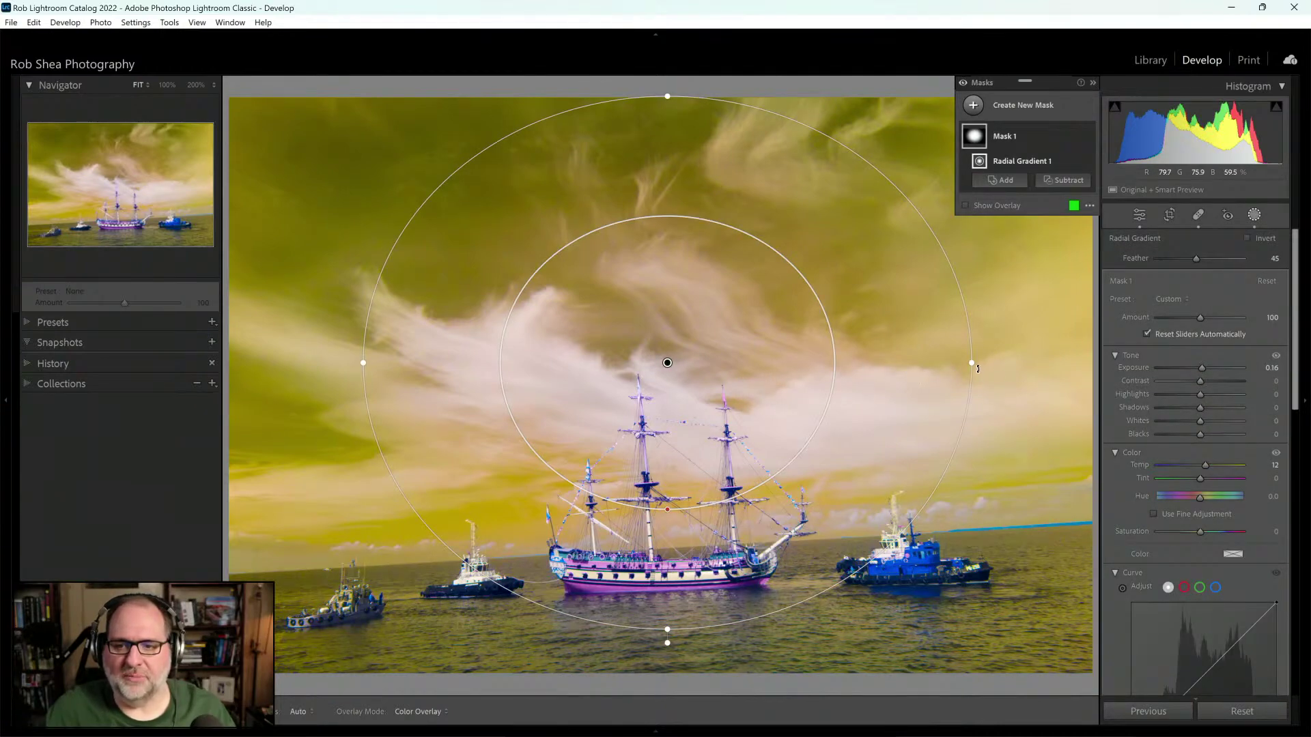
{"action": "left_click_drag", "start_coordinate": [976, 366], "coordinate": [1005, 363]}
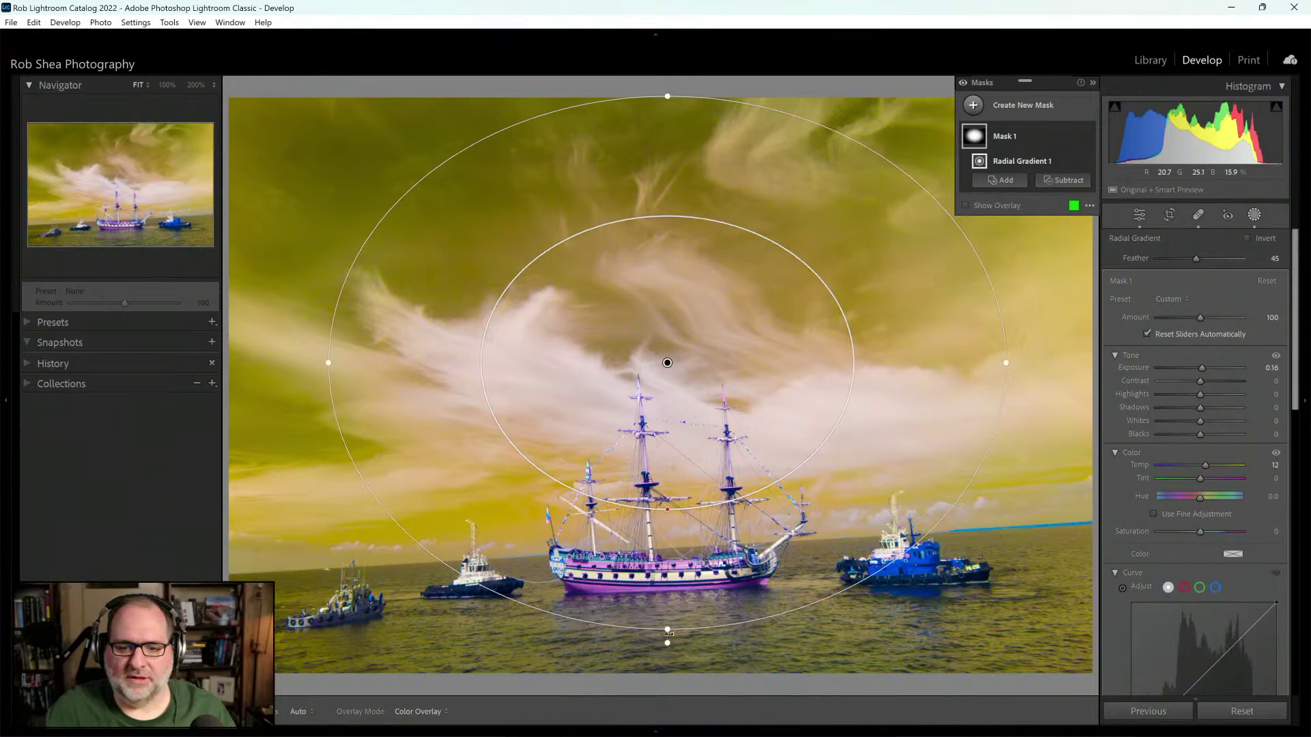
{"action": "left_click_drag", "start_coordinate": [669, 635], "coordinate": [668, 663]}
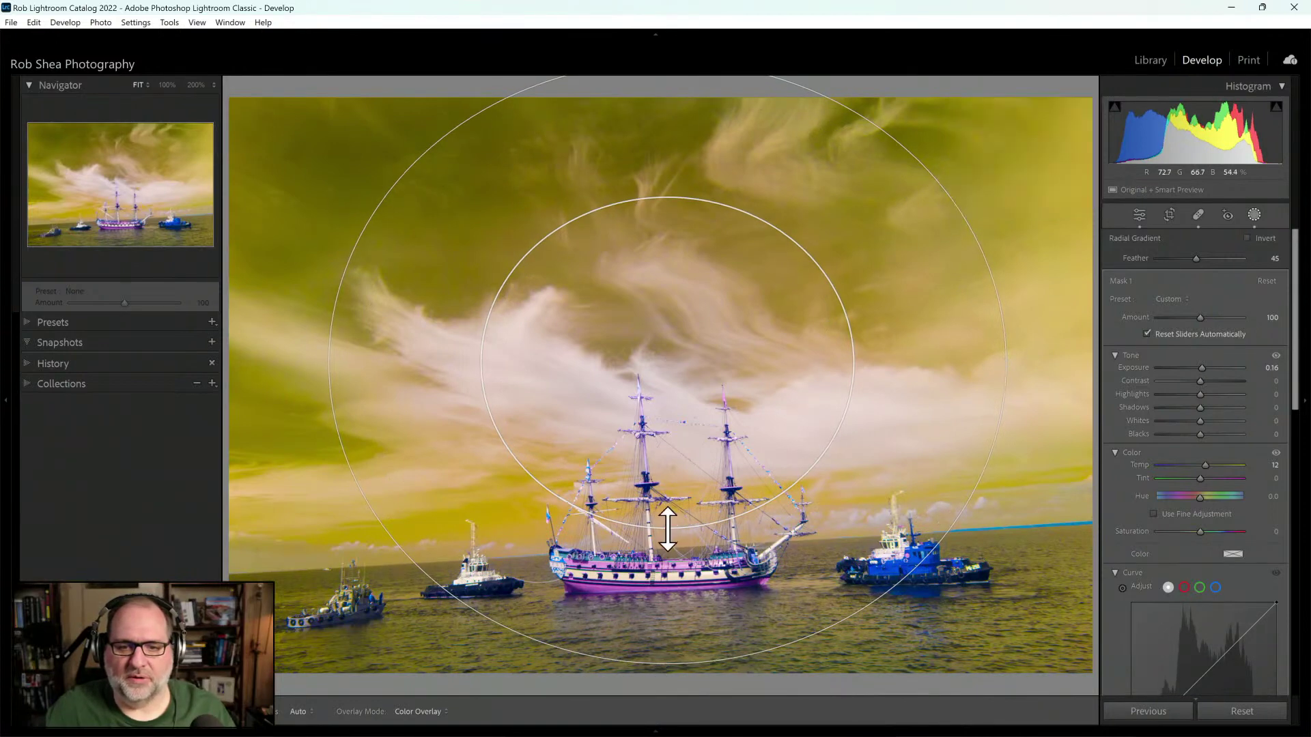
{"action": "mouse_move", "coordinate": [668, 530]}
{"action": "left_mouse_down"}
{"action": "mouse_move", "coordinate": [659, 516]}
{"action": "mouse_move", "coordinate": [657, 533]}
{"action": "left_mouse_up"}
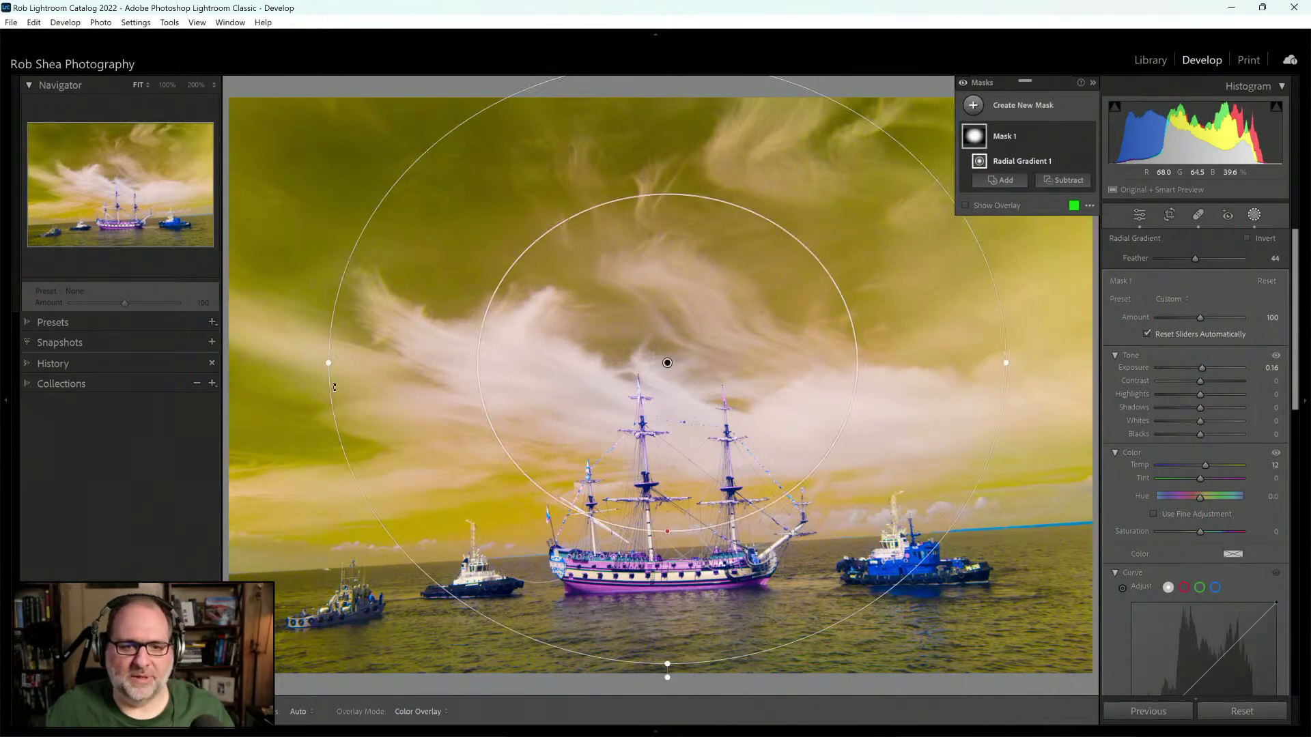
{"action": "left_click_drag", "start_coordinate": [325, 366], "coordinate": [268, 369]}
{"action": "left_click_drag", "start_coordinate": [667, 664], "coordinate": [667, 671]}
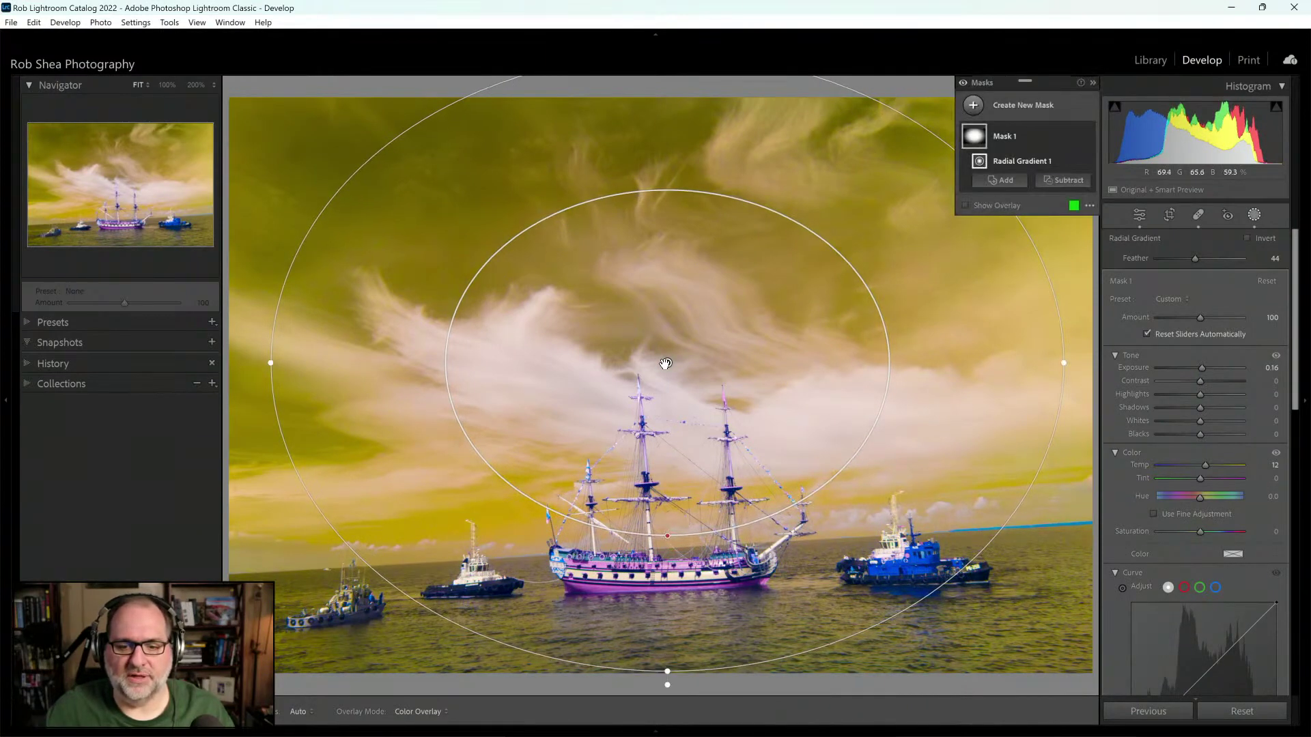
{"action": "mouse_move", "coordinate": [666, 364]}
{"action": "left_mouse_down"}
{"action": "mouse_move", "coordinate": [663, 412]}
{"action": "mouse_move", "coordinate": [659, 381]}
{"action": "left_mouse_up"}
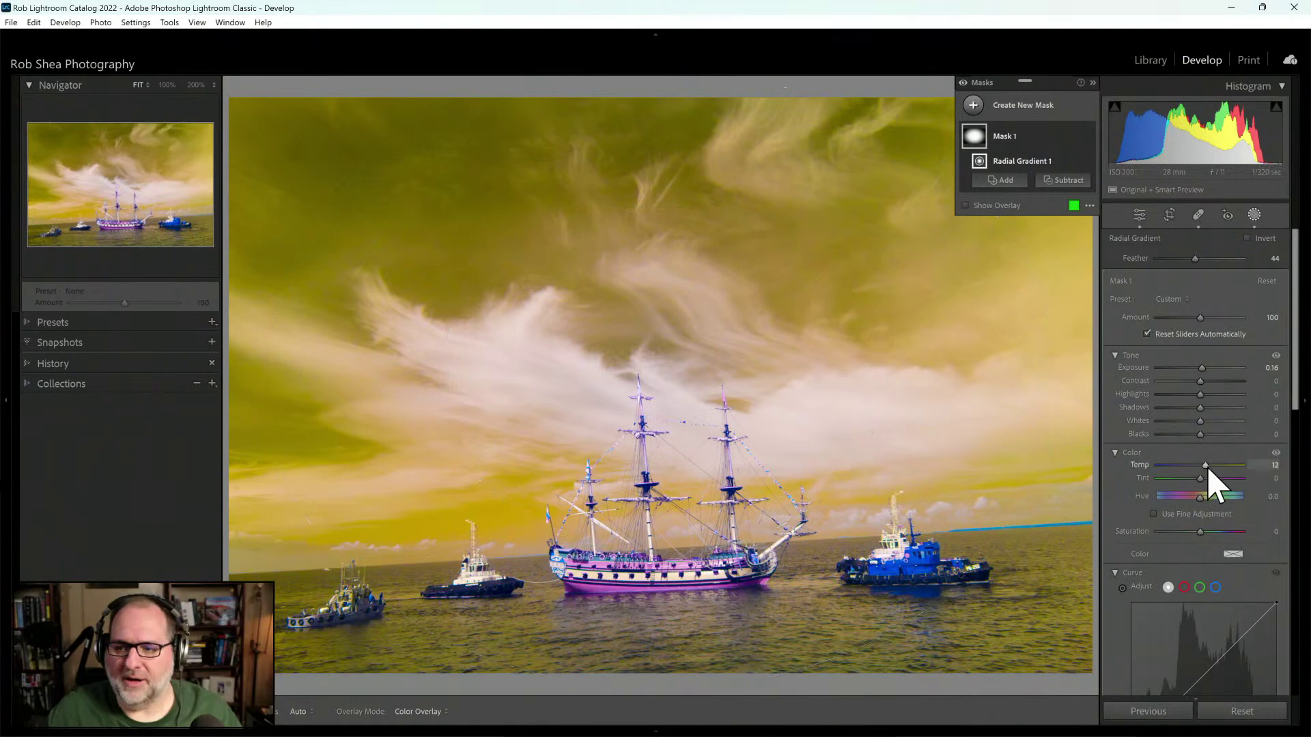
Step: Warm the radial gradient mask to Temp 27, and reset the whole photo's Vibrance and Saturation to 0
{"action": "left_click_drag", "start_coordinate": [1205, 465], "coordinate": [1210, 465]}
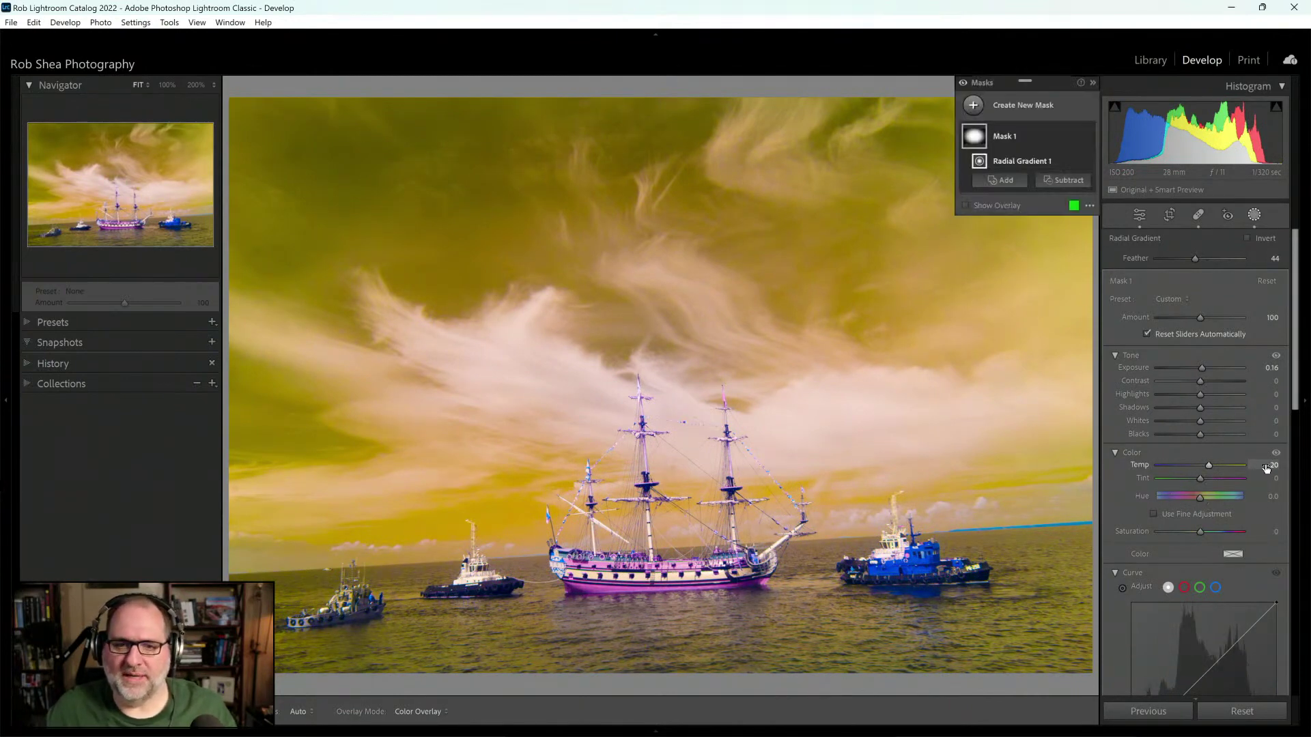
{"action": "left_click_drag", "start_coordinate": [1207, 466], "coordinate": [1213, 465]}
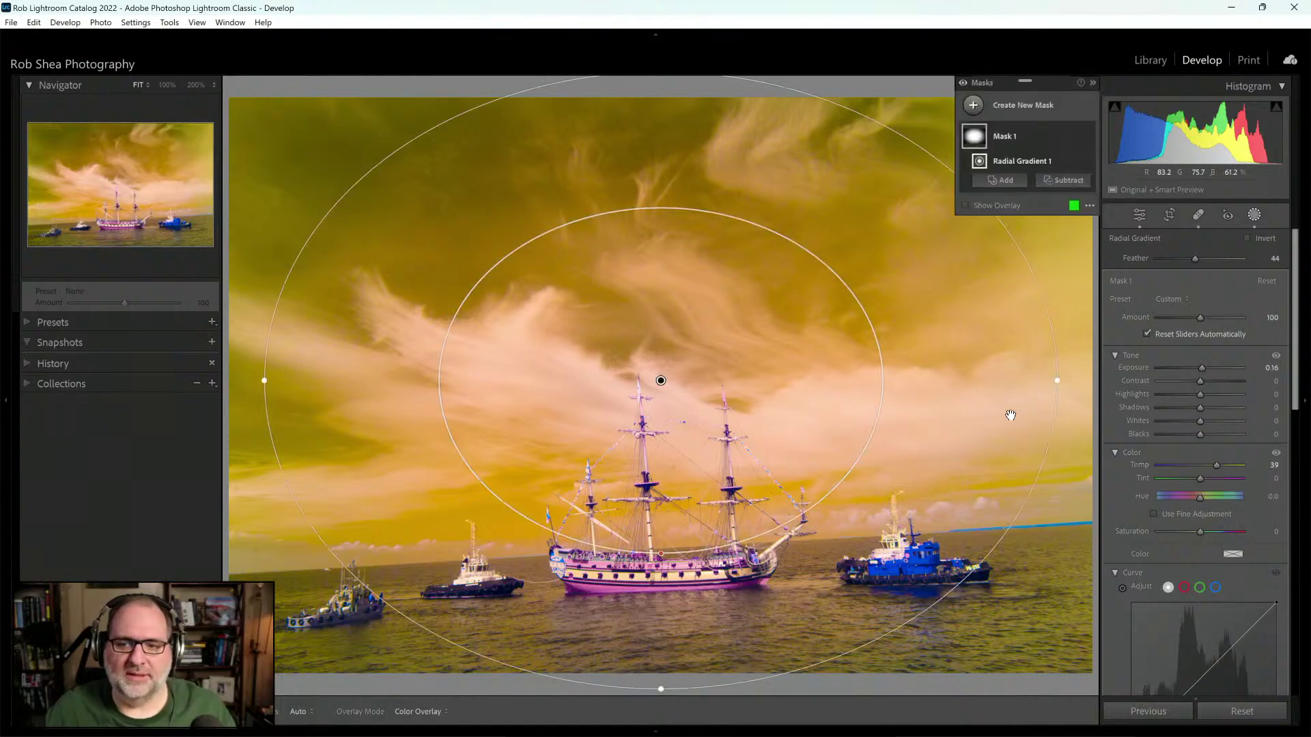
{"action": "left_click_drag", "start_coordinate": [1215, 464], "coordinate": [1211, 465]}
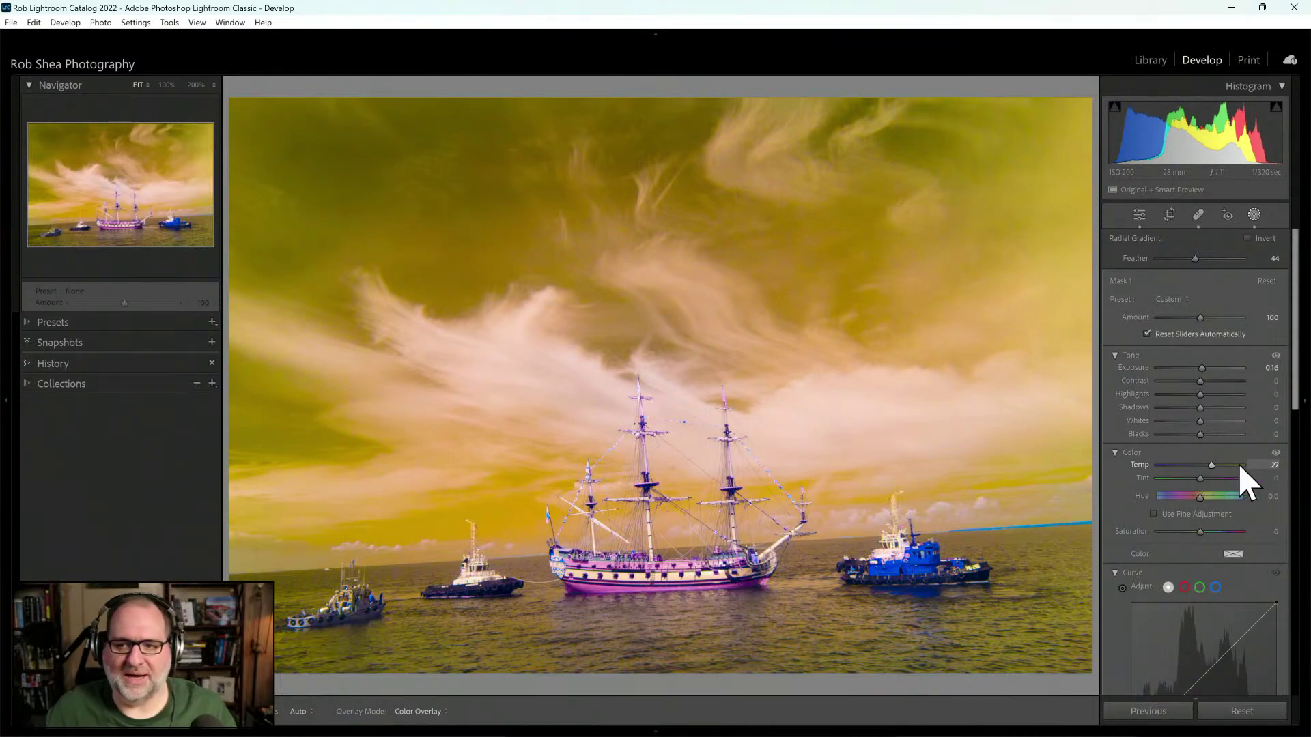
{"action": "left_click", "coordinate": [1255, 220]}
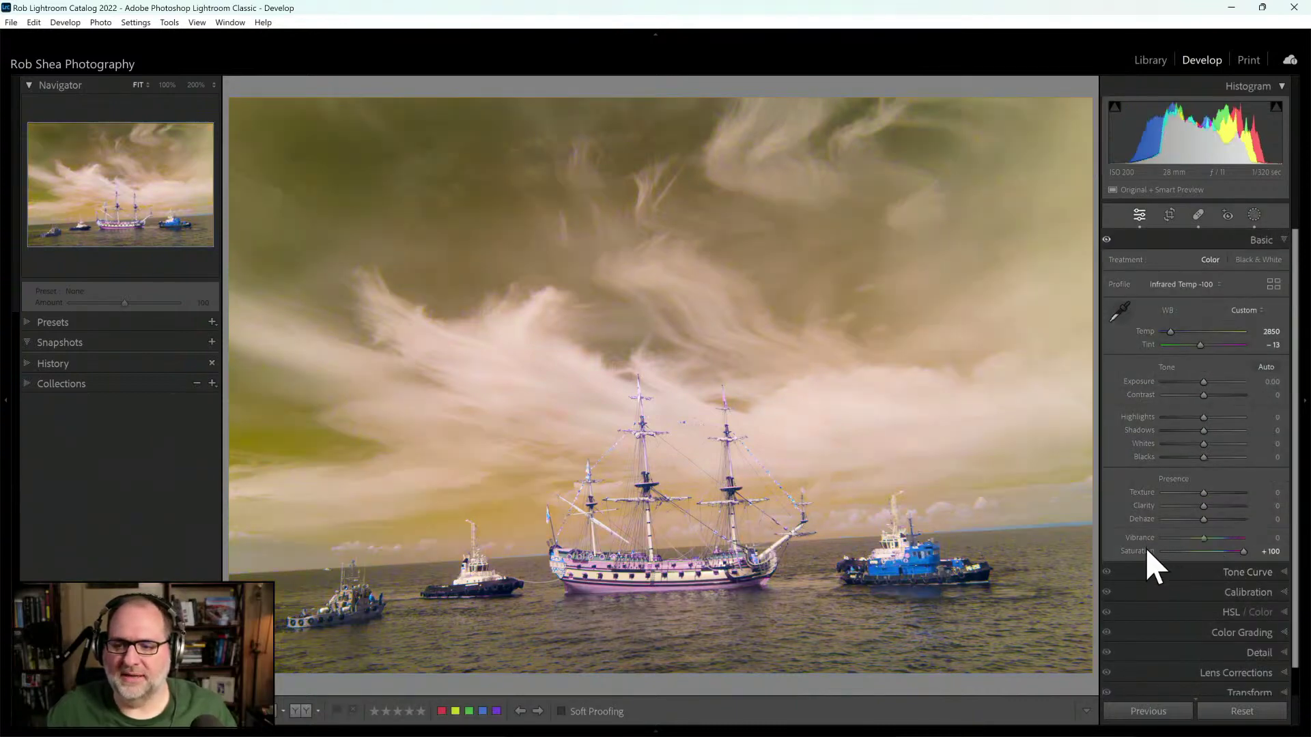
{"action": "double_click", "coordinate": [1147, 551]}
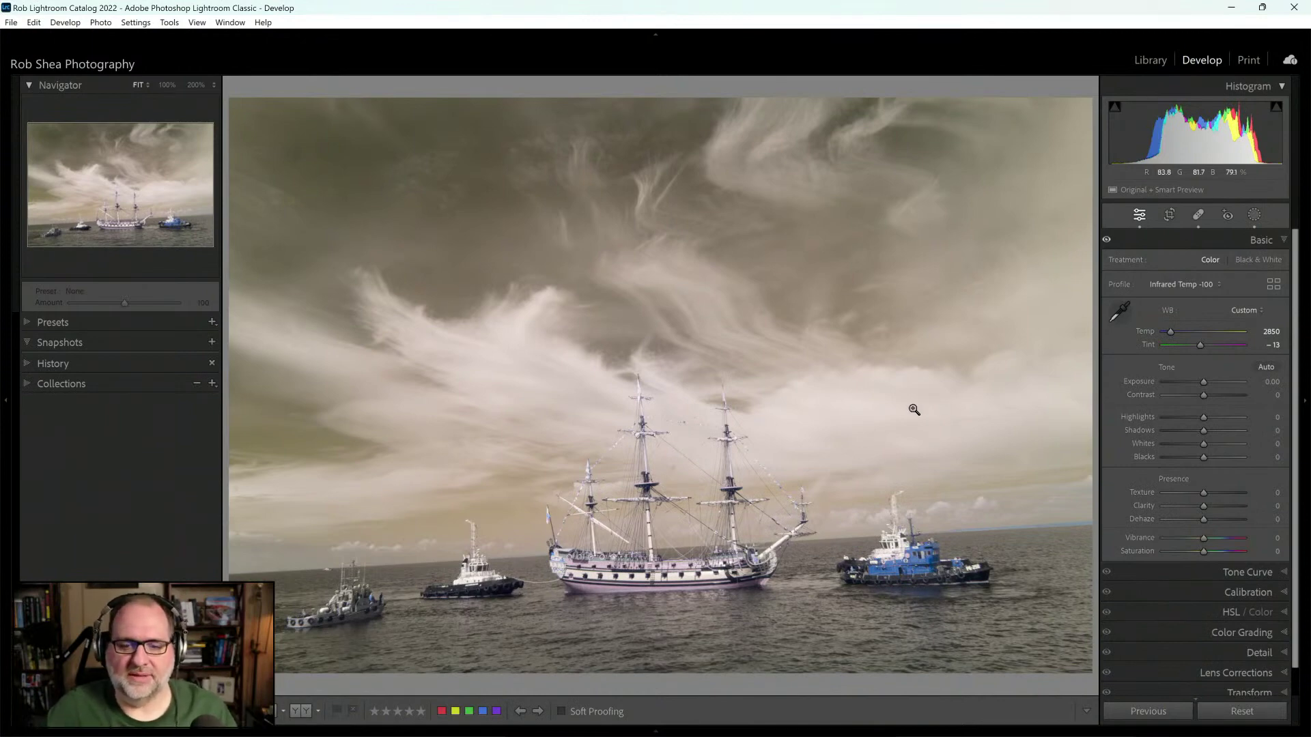
Step: Straighten the photo along the sea horizon to an angle of 3.36 and apply the crop
{"action": "left_click", "coordinate": [1161, 215]}
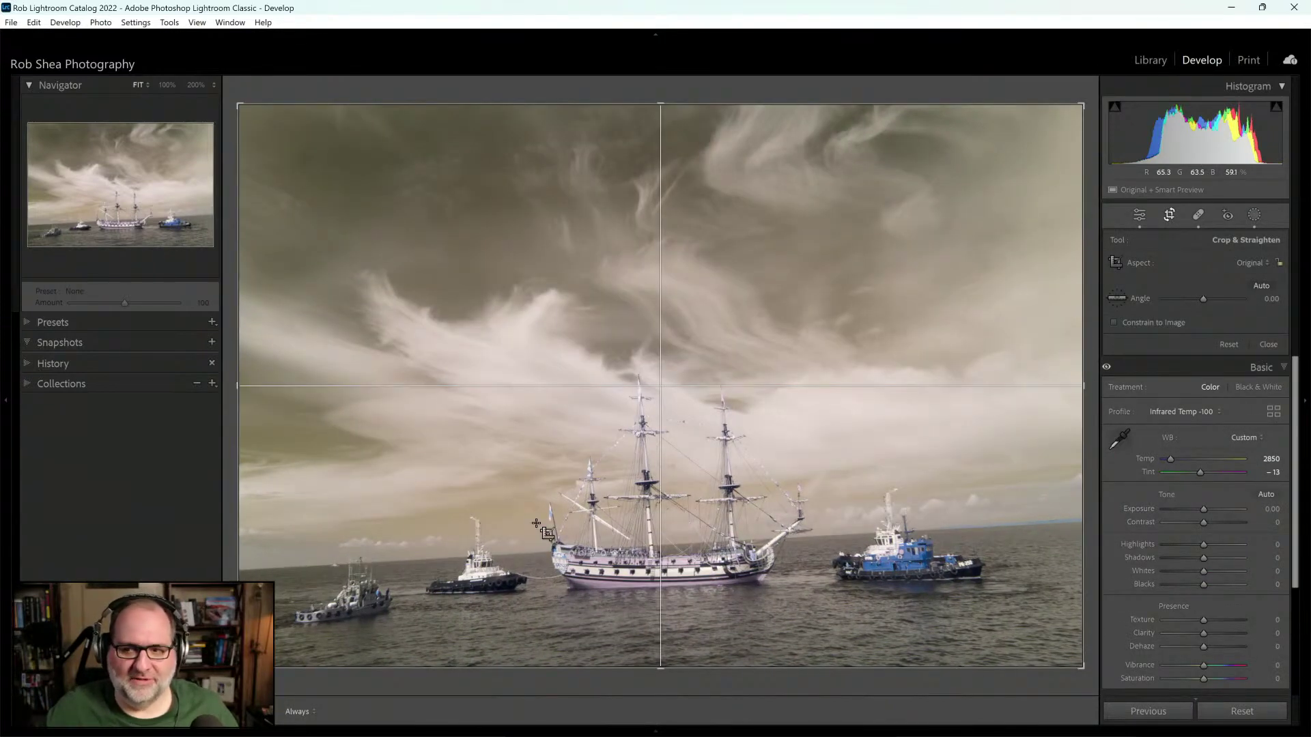
{"action": "left_click", "coordinate": [1118, 300]}
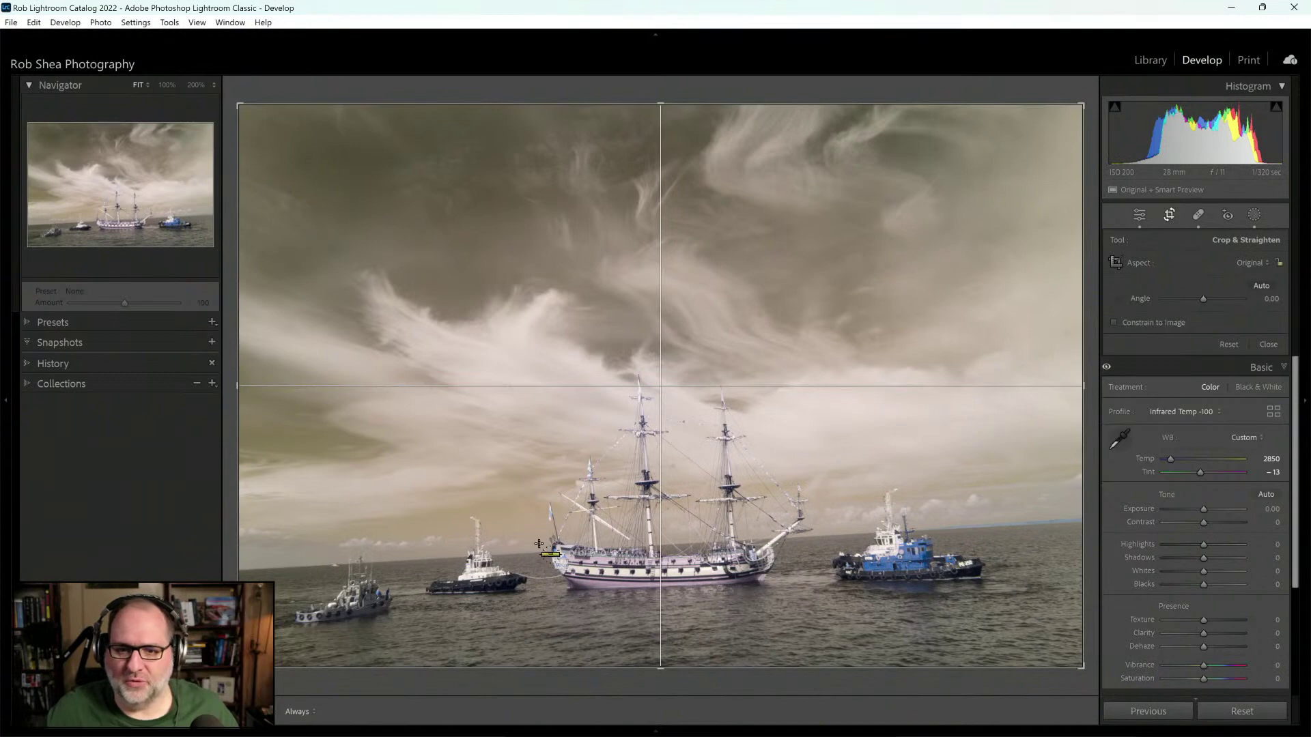
{"action": "left_click_drag", "start_coordinate": [251, 567], "coordinate": [1077, 521]}
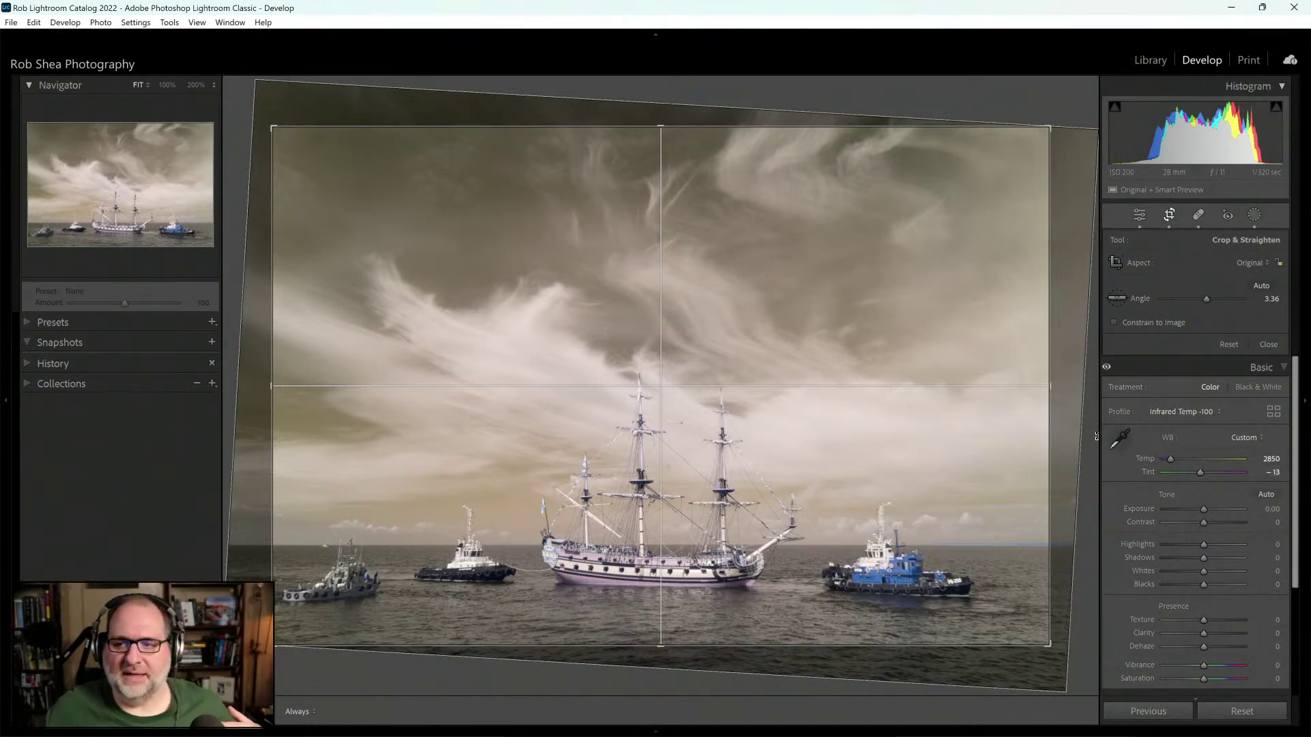
{"action": "left_click", "coordinate": [1140, 215]}
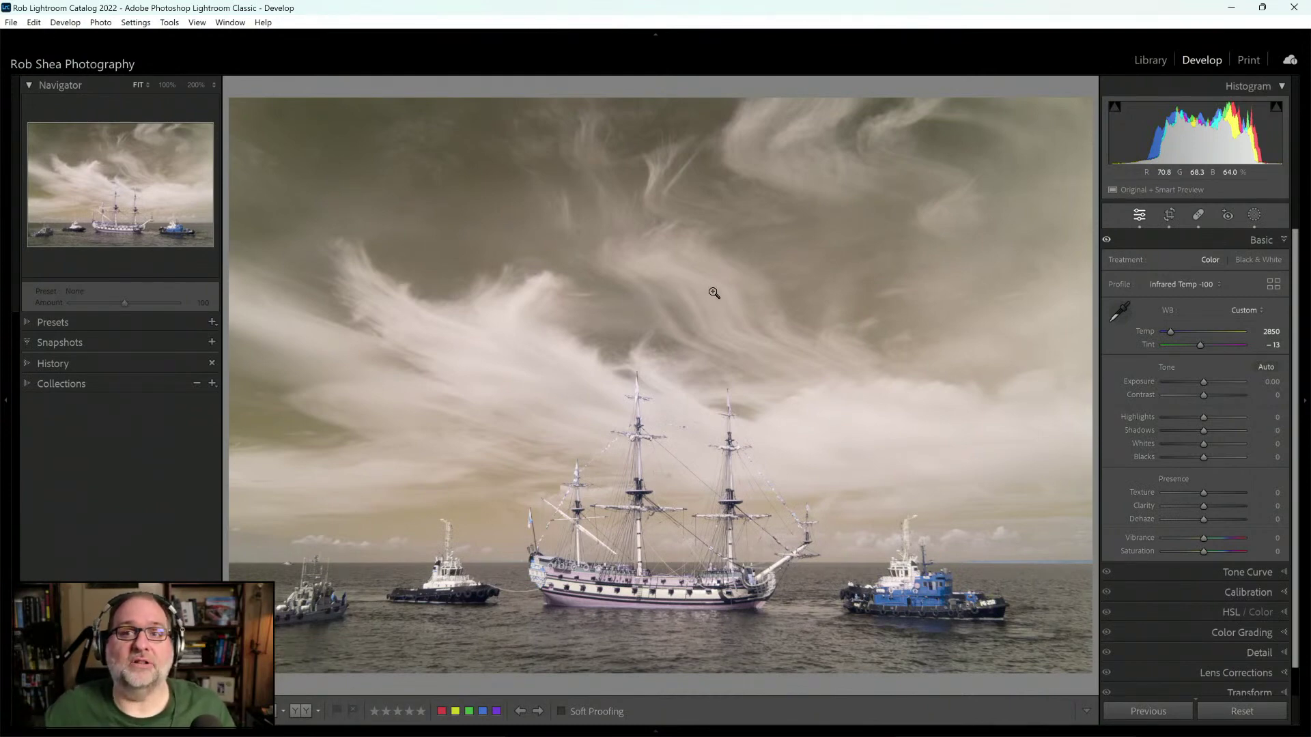
Step: Preview the RP -100 profiles in the IR Color Swap group and apply RP -100 RB G-Split to the ship photo
{"action": "left_click", "coordinate": [1273, 286]}
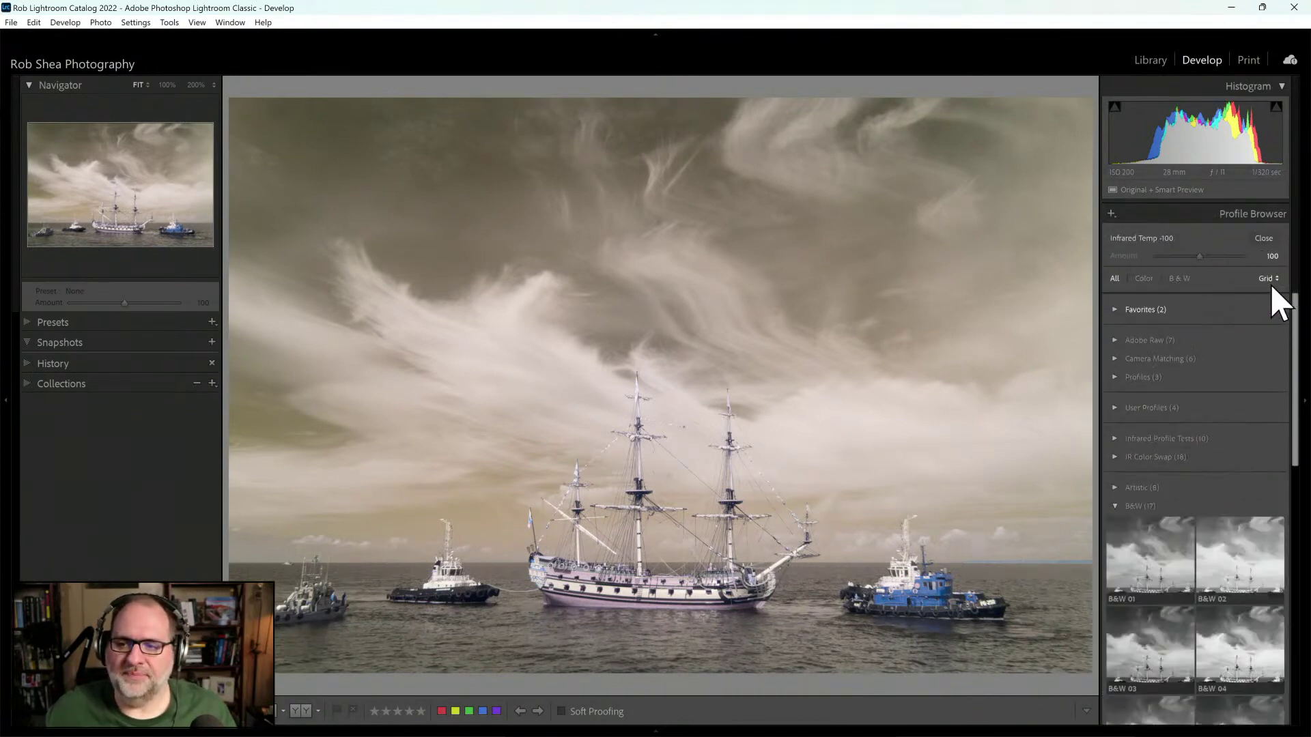
{"action": "left_click", "coordinate": [1143, 504]}
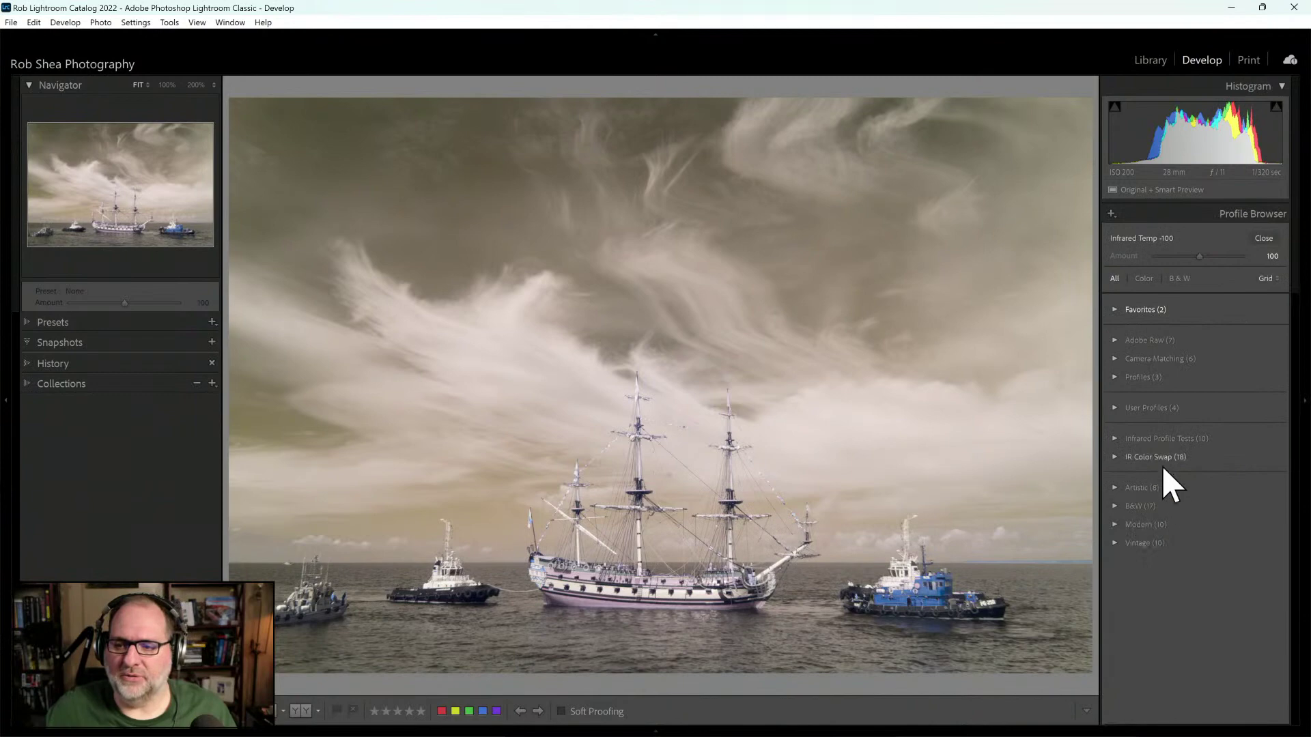
{"action": "left_click", "coordinate": [1161, 457]}
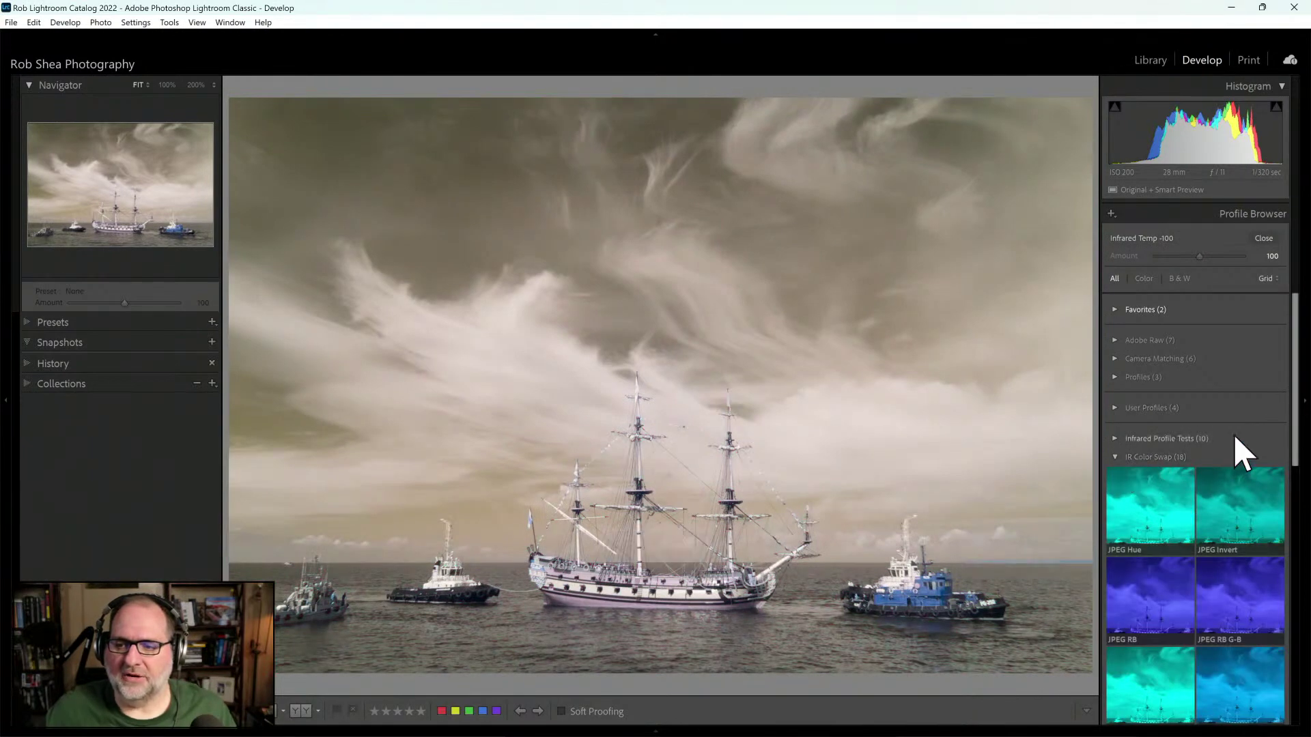
{"action": "left_click_drag", "start_coordinate": [1296, 379], "coordinate": [1296, 631]}
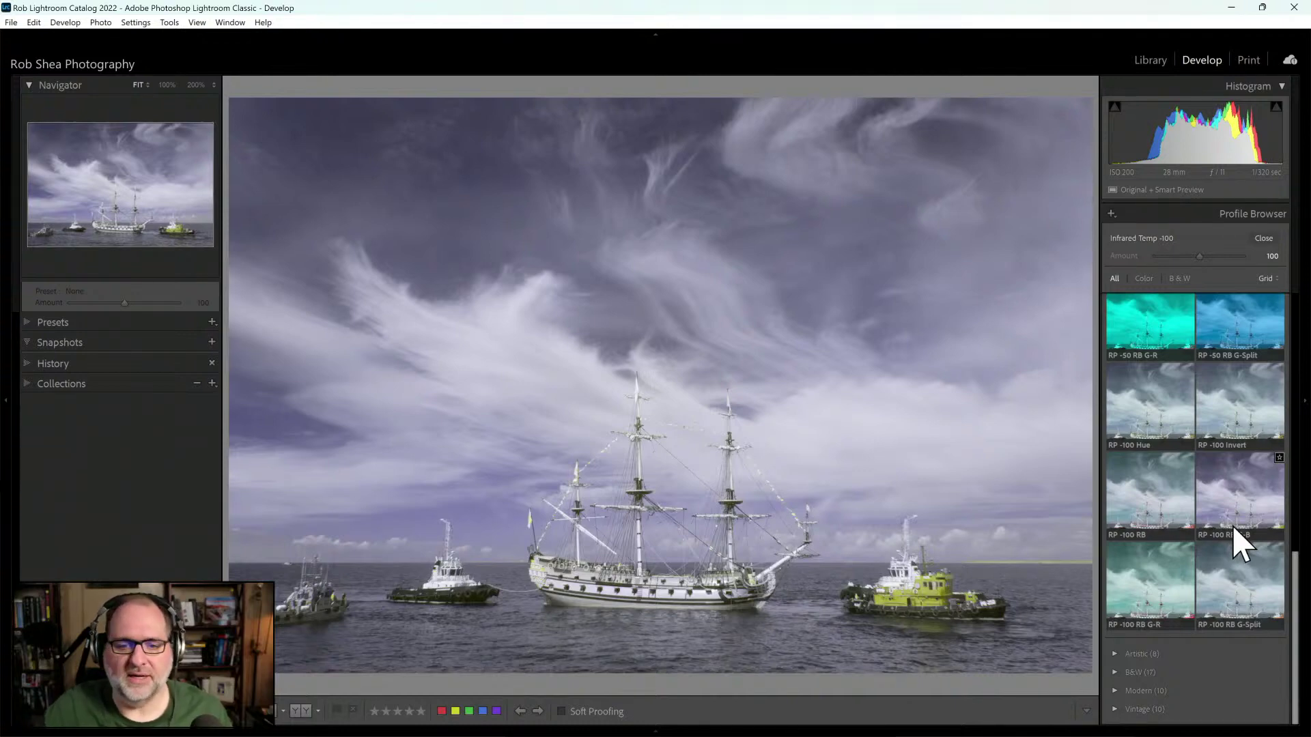
{"action": "left_click", "coordinate": [1156, 418]}
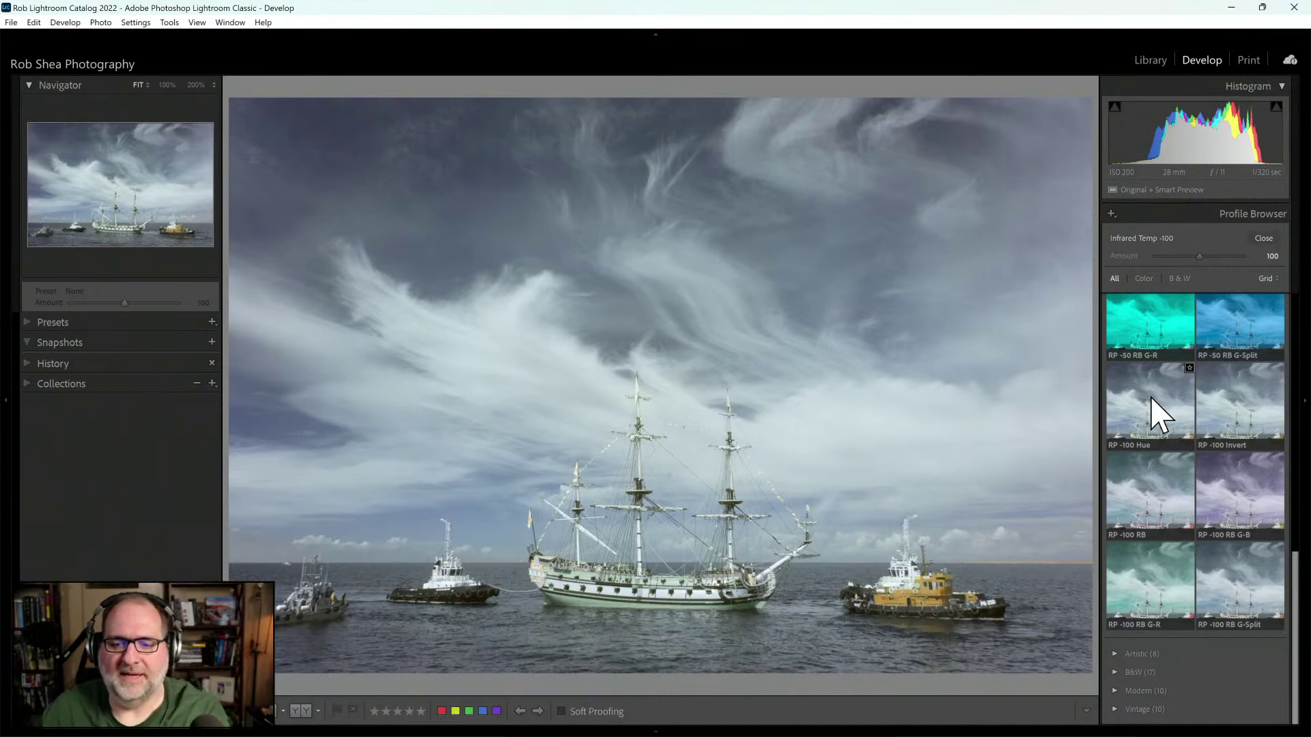
{"action": "left_click", "coordinate": [1239, 415]}
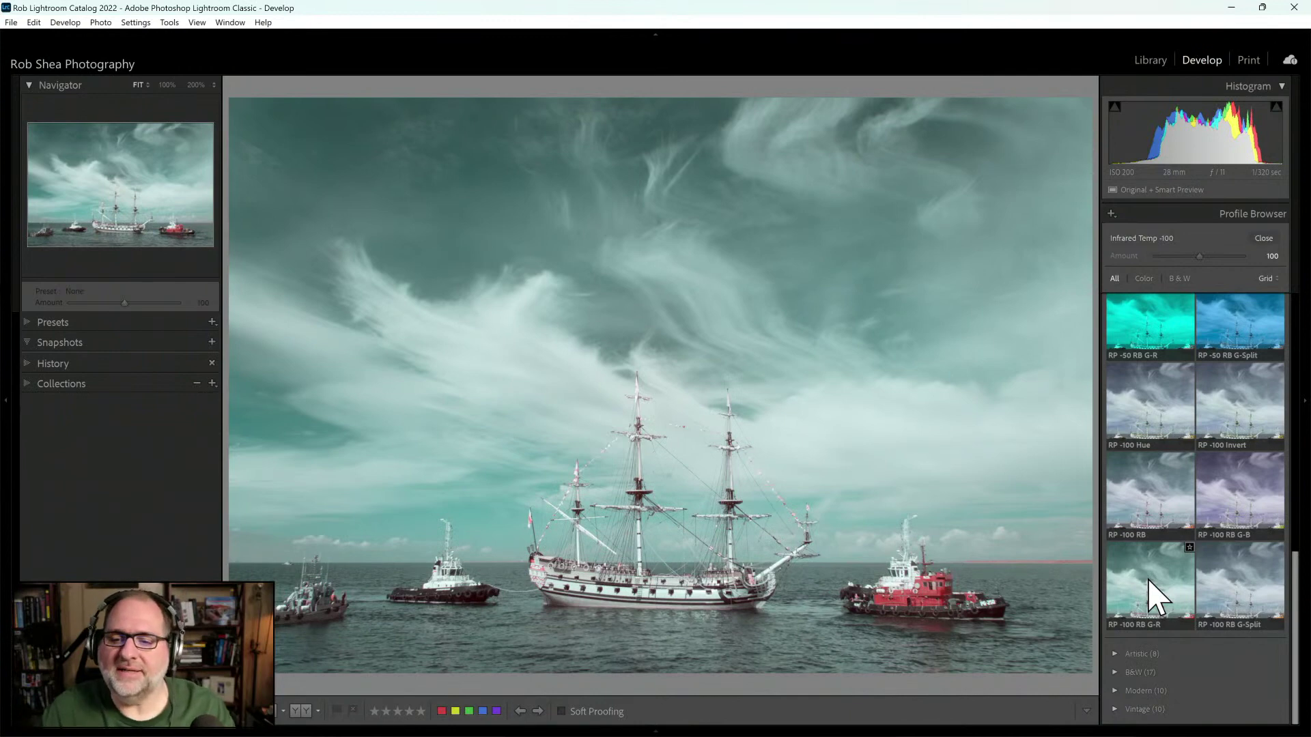
{"action": "left_click", "coordinate": [1263, 600]}
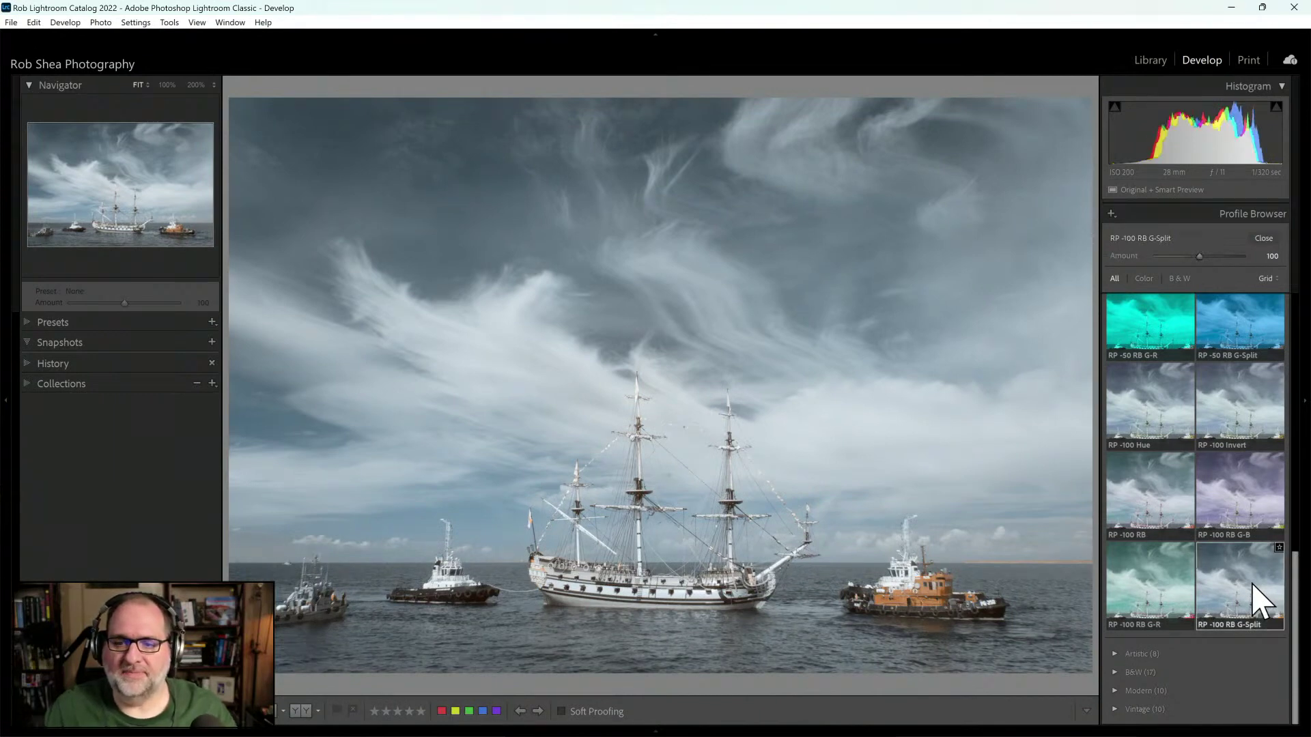
{"action": "left_click", "coordinate": [1263, 238]}
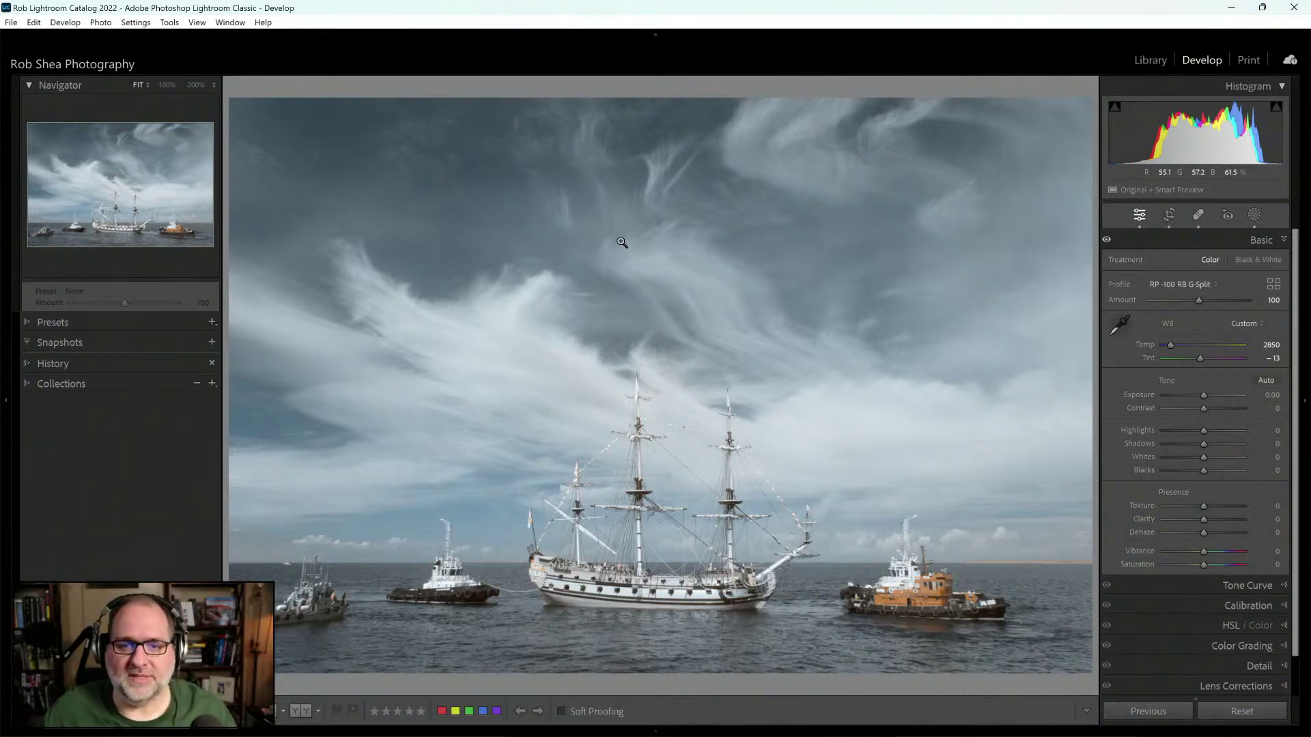
Step: Heal the dust spots in the upper sky at size 44 and between the ship's masts at size 46
{"action": "left_click", "coordinate": [586, 239]}
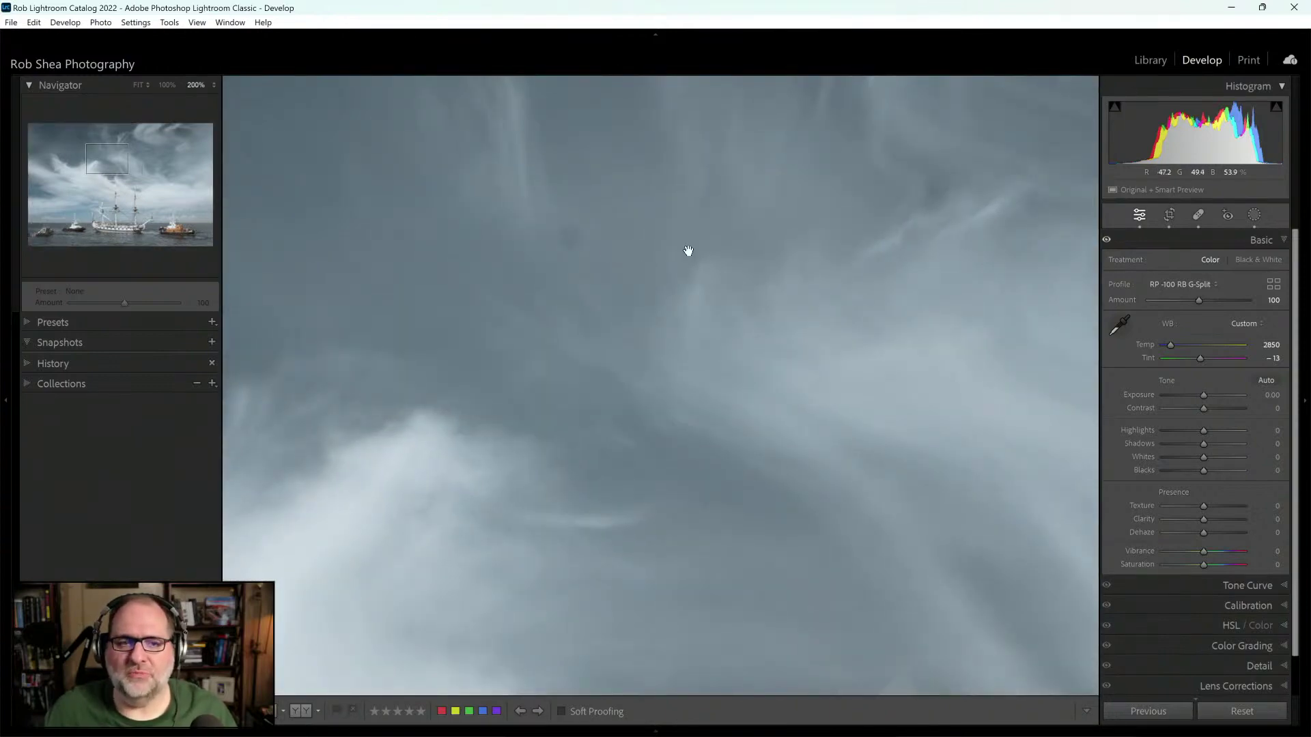
{"action": "left_click", "coordinate": [1199, 215]}
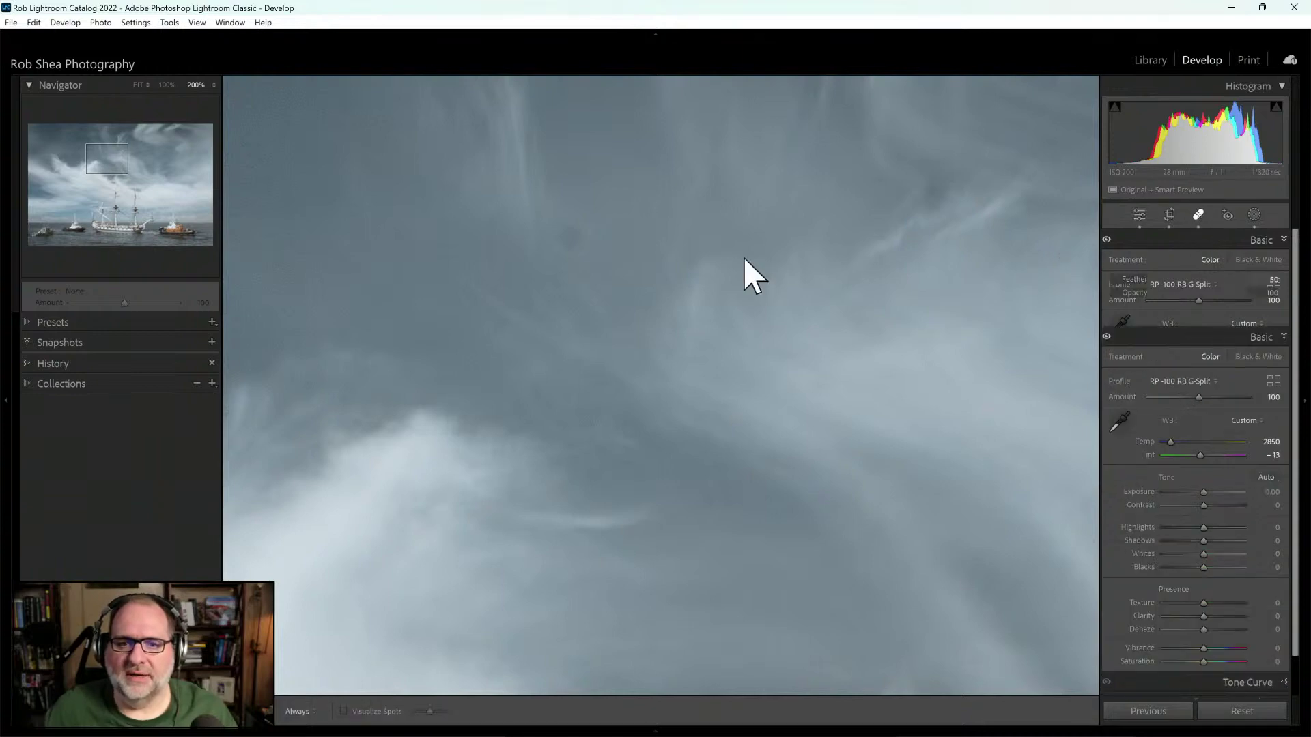
{"action": "scroll", "coordinate": [575, 240], "scroll_direction": "down", "scroll_amount": 2}
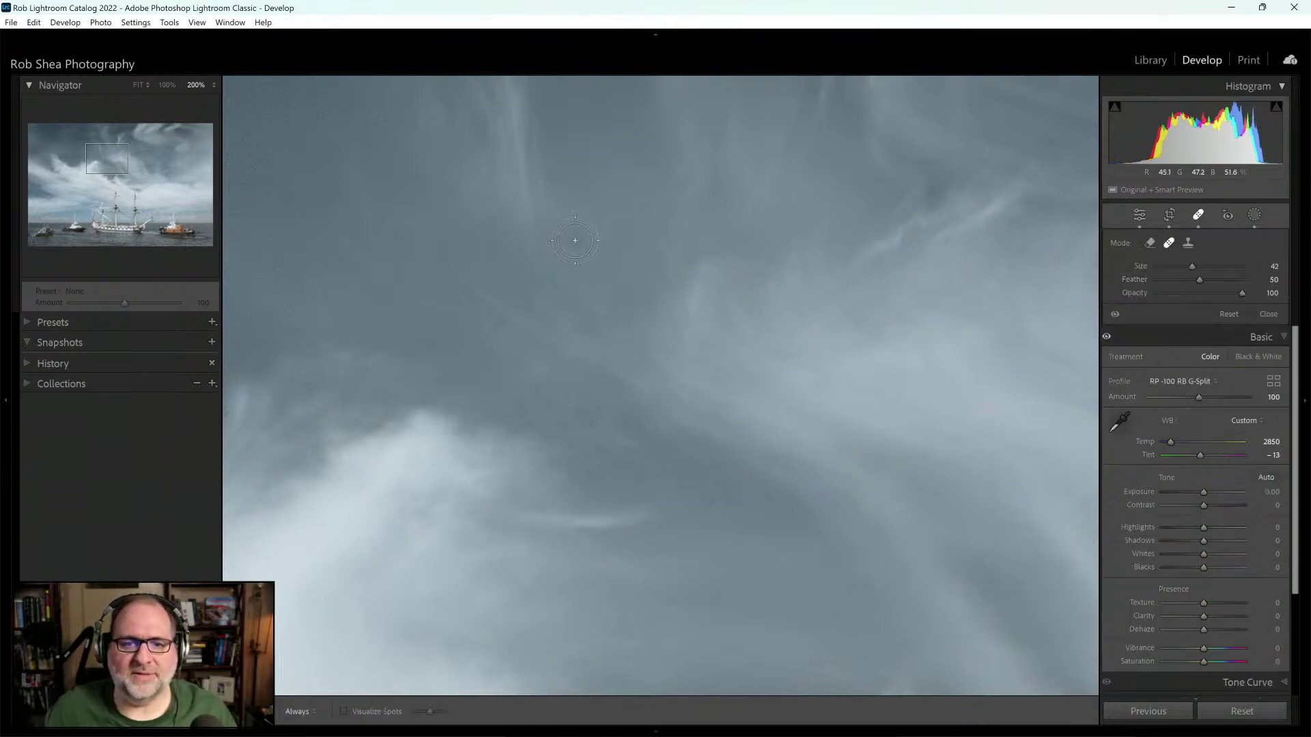
{"action": "left_click", "coordinate": [569, 237]}
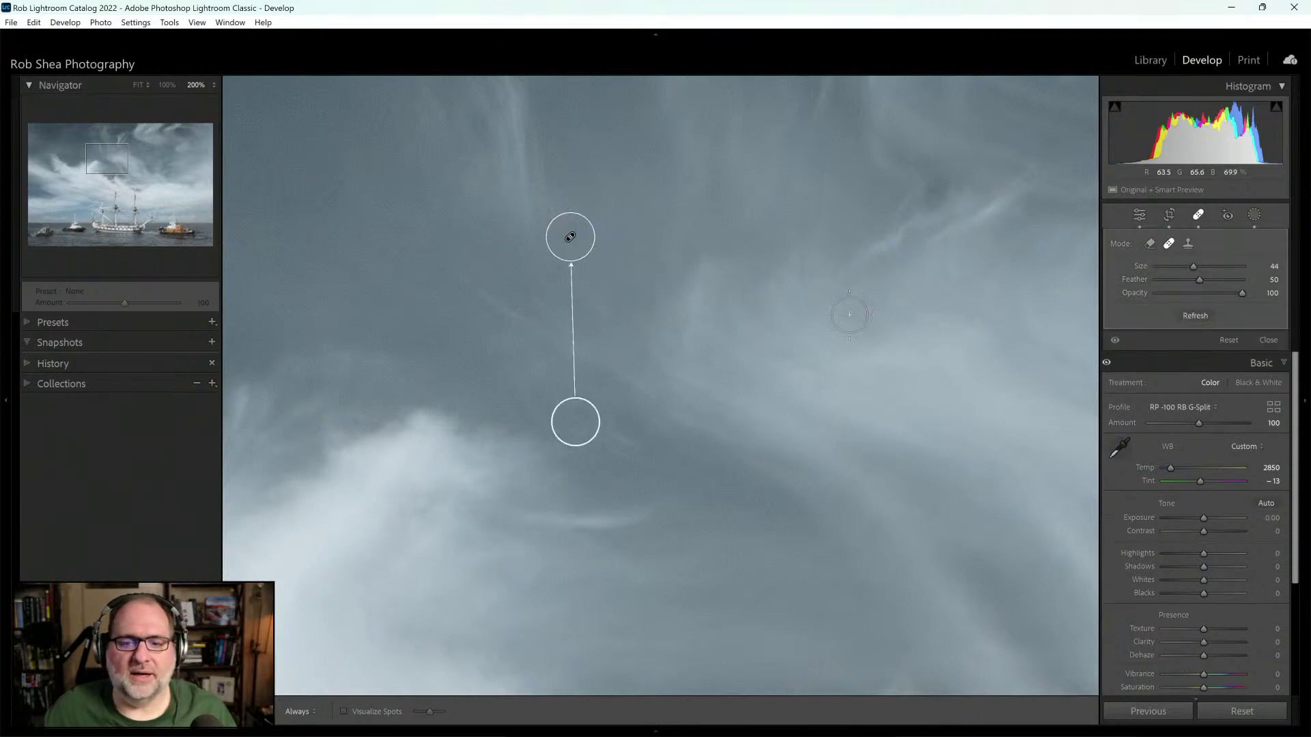
{"action": "left_click", "coordinate": [114, 195]}
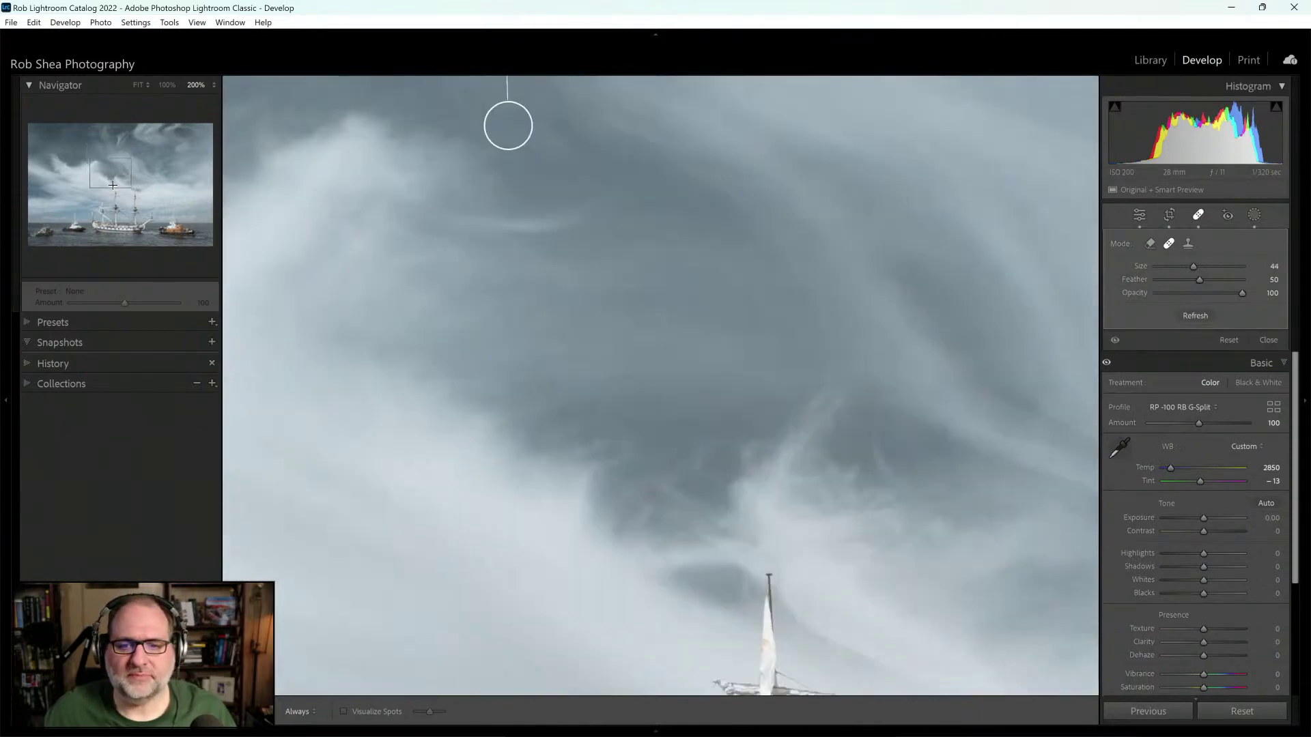
{"action": "left_click_drag", "start_coordinate": [1011, 431], "coordinate": [696, 166]}
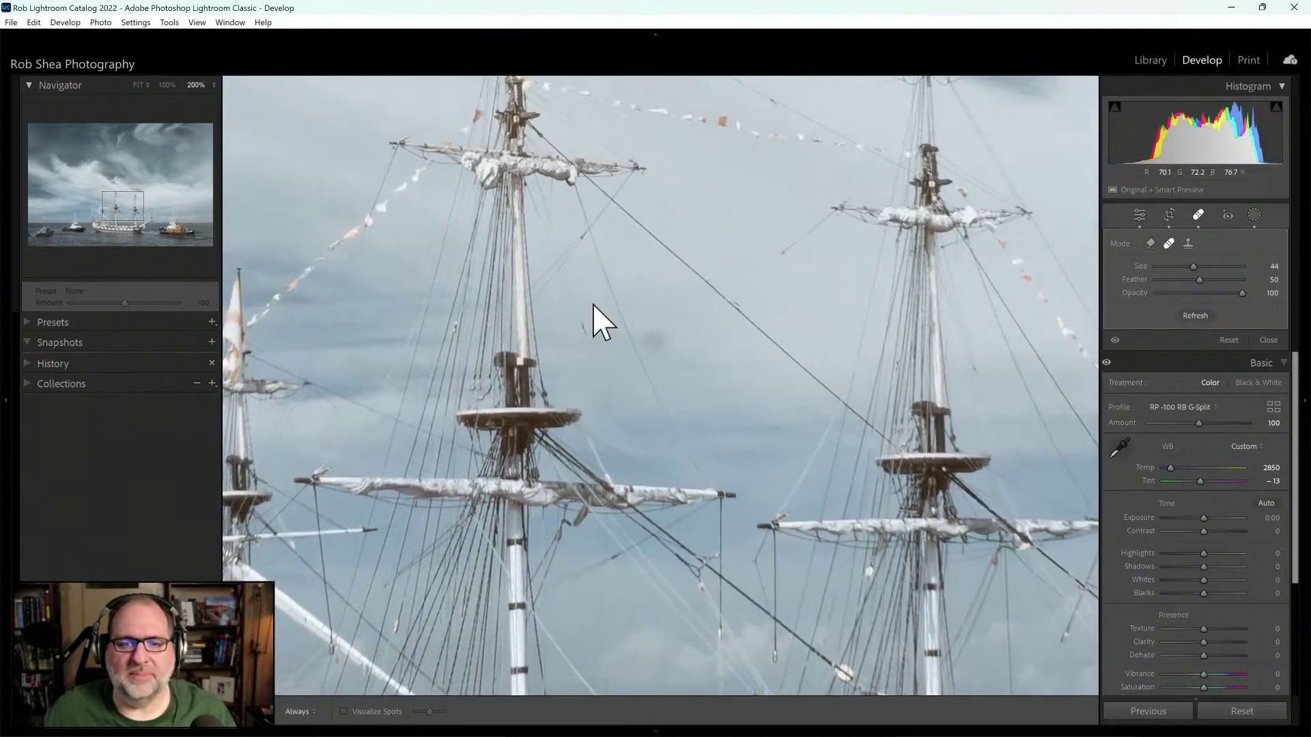
{"action": "scroll", "coordinate": [651, 345], "scroll_direction": "up", "scroll_amount": 1}
{"action": "left_click", "coordinate": [657, 340]}
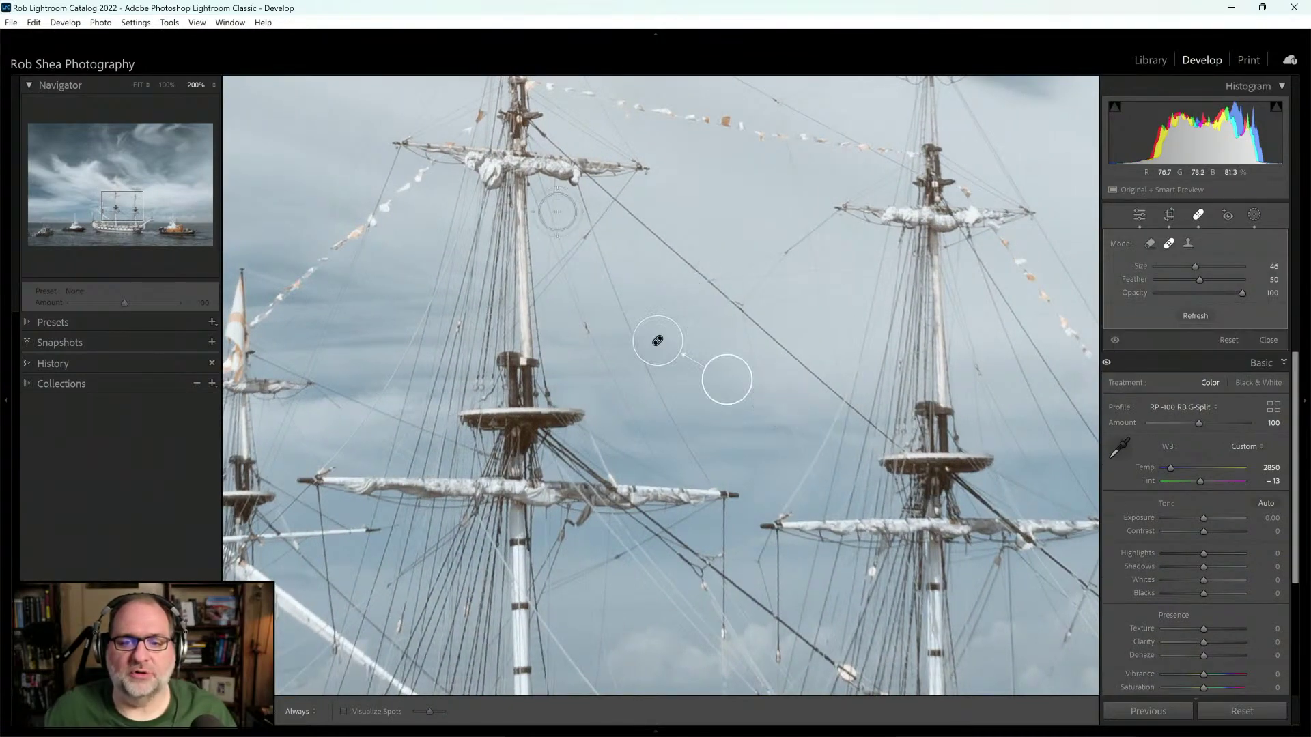
{"action": "left_click", "coordinate": [137, 86]}
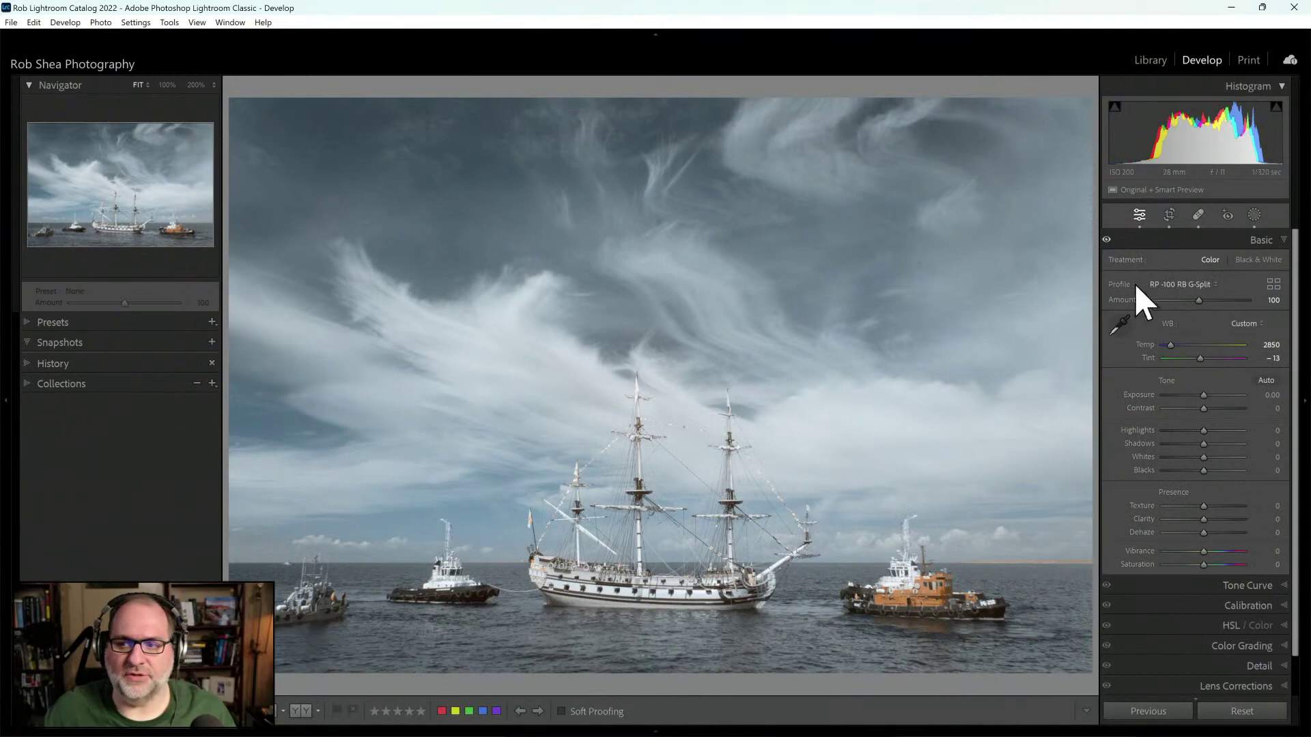
Step: Add a Select Sky mask and set its Dehaze to 24
{"action": "left_click", "coordinate": [1255, 216]}
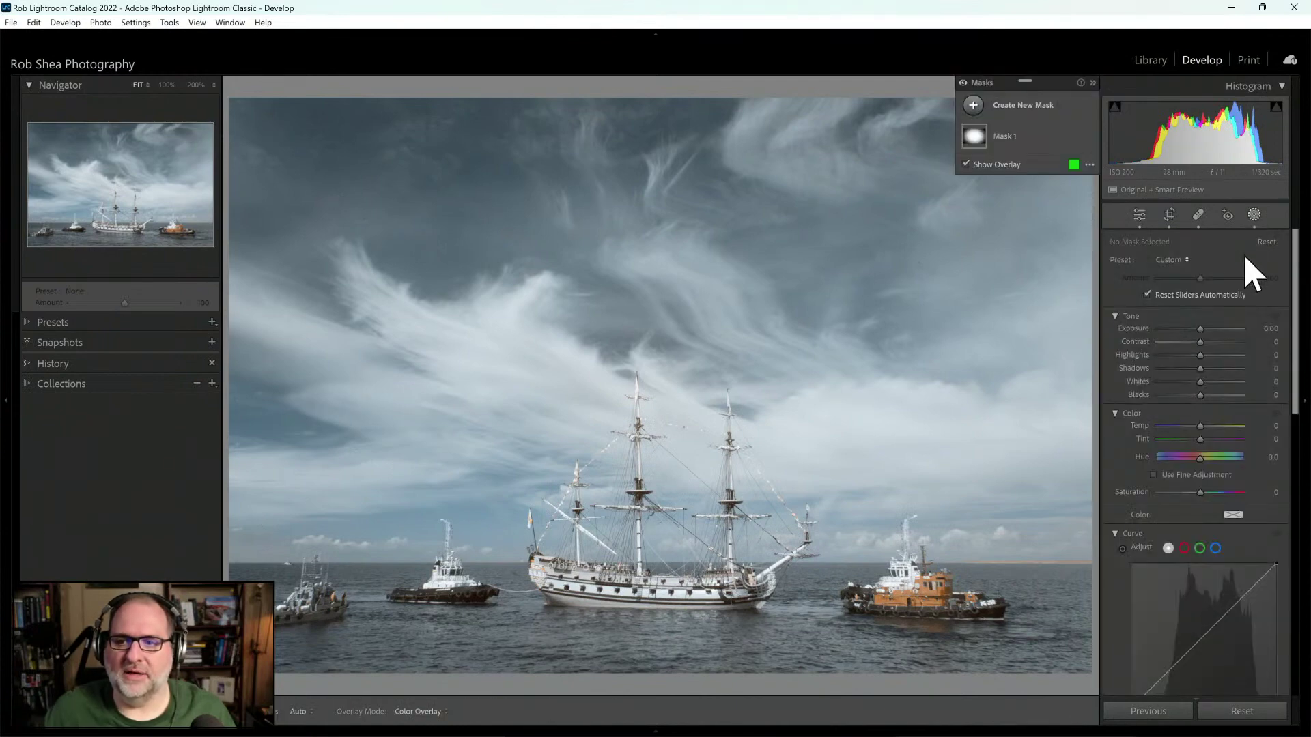
{"action": "left_click", "coordinate": [974, 106]}
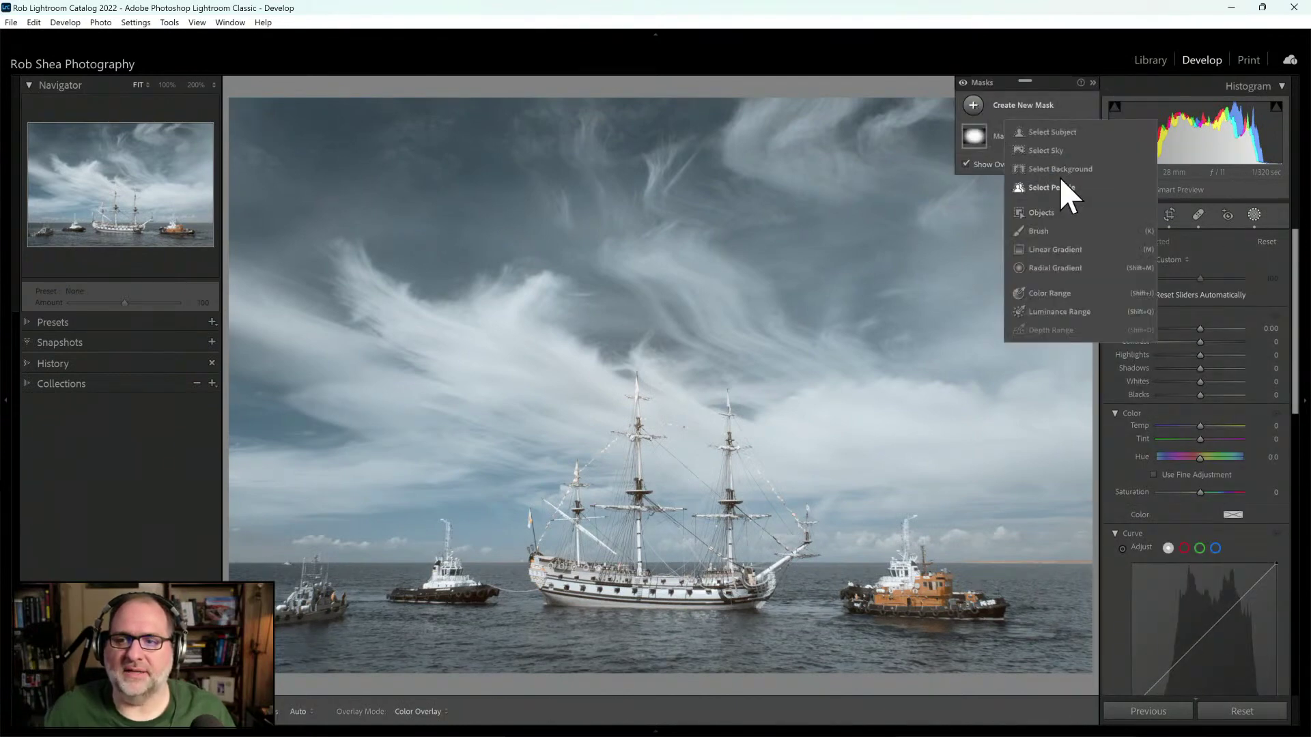
{"action": "left_click", "coordinate": [1062, 156]}
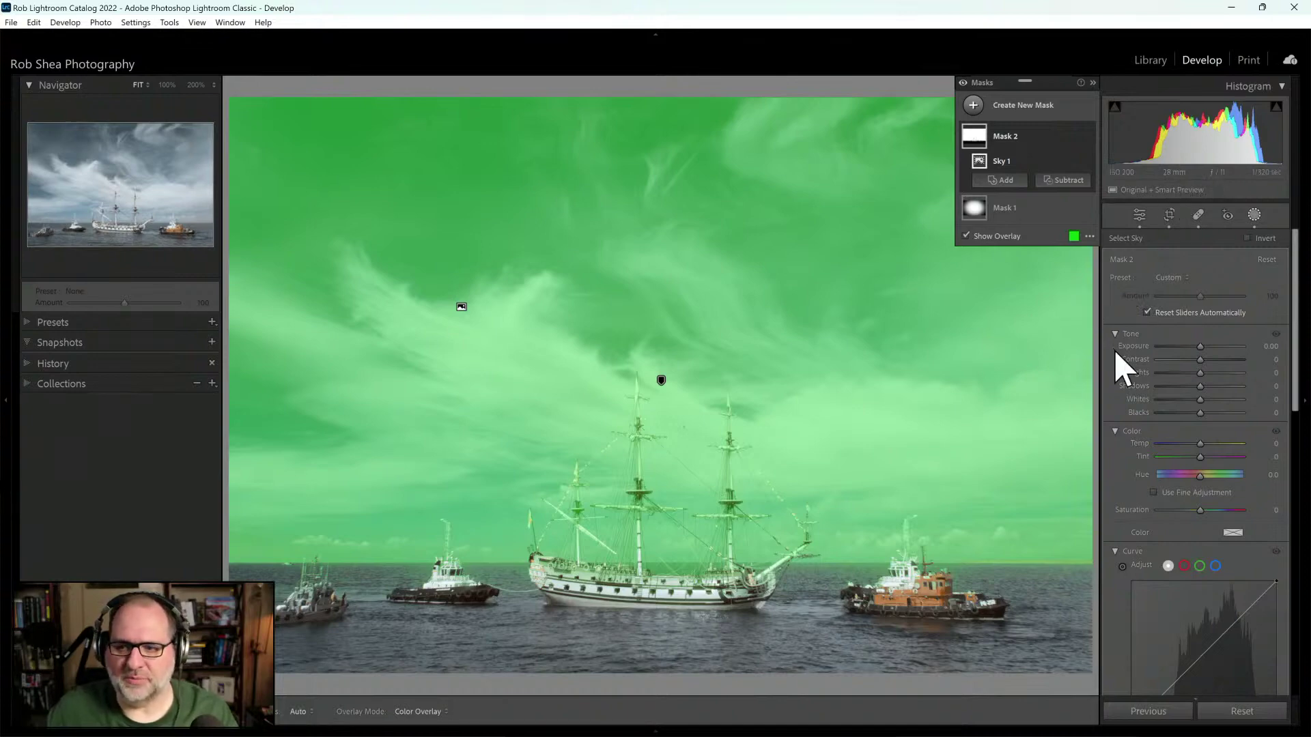
{"action": "scroll", "coordinate": [1231, 466], "scroll_direction": "down", "scroll_amount": 5}
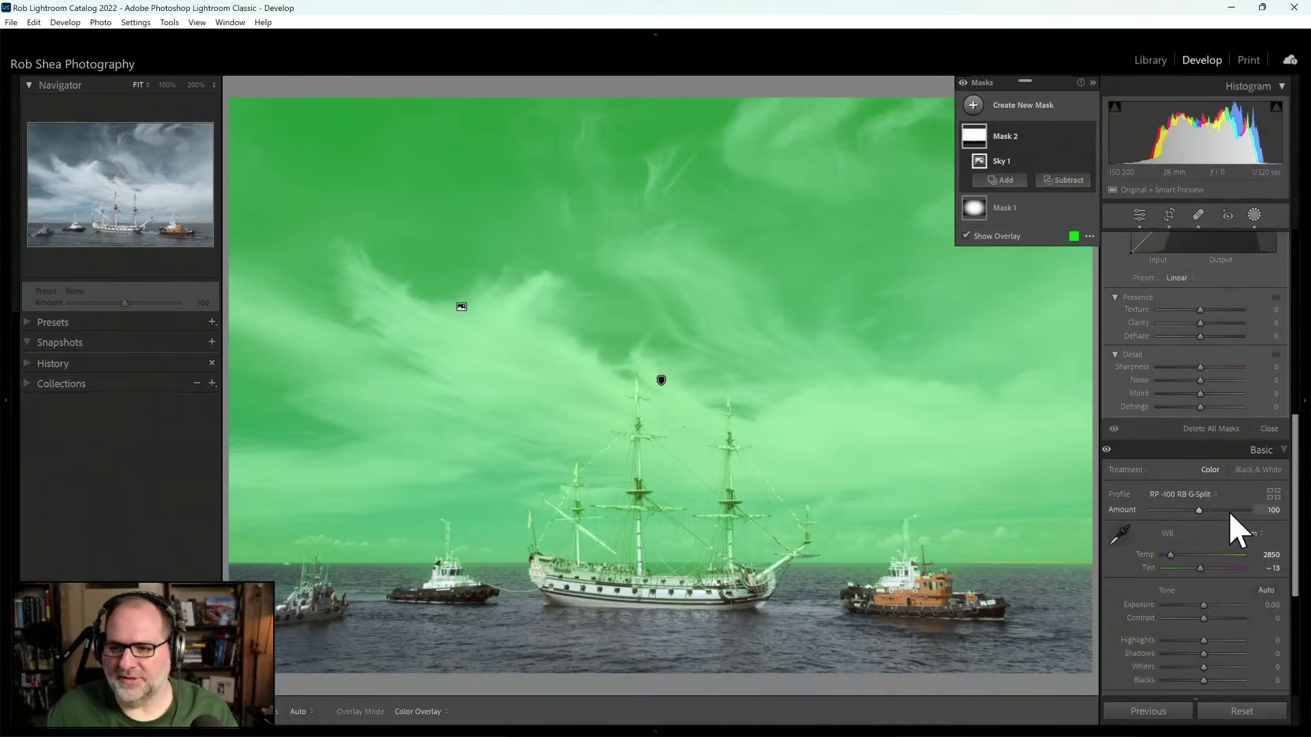
{"action": "left_click_drag", "start_coordinate": [1202, 339], "coordinate": [1210, 338]}
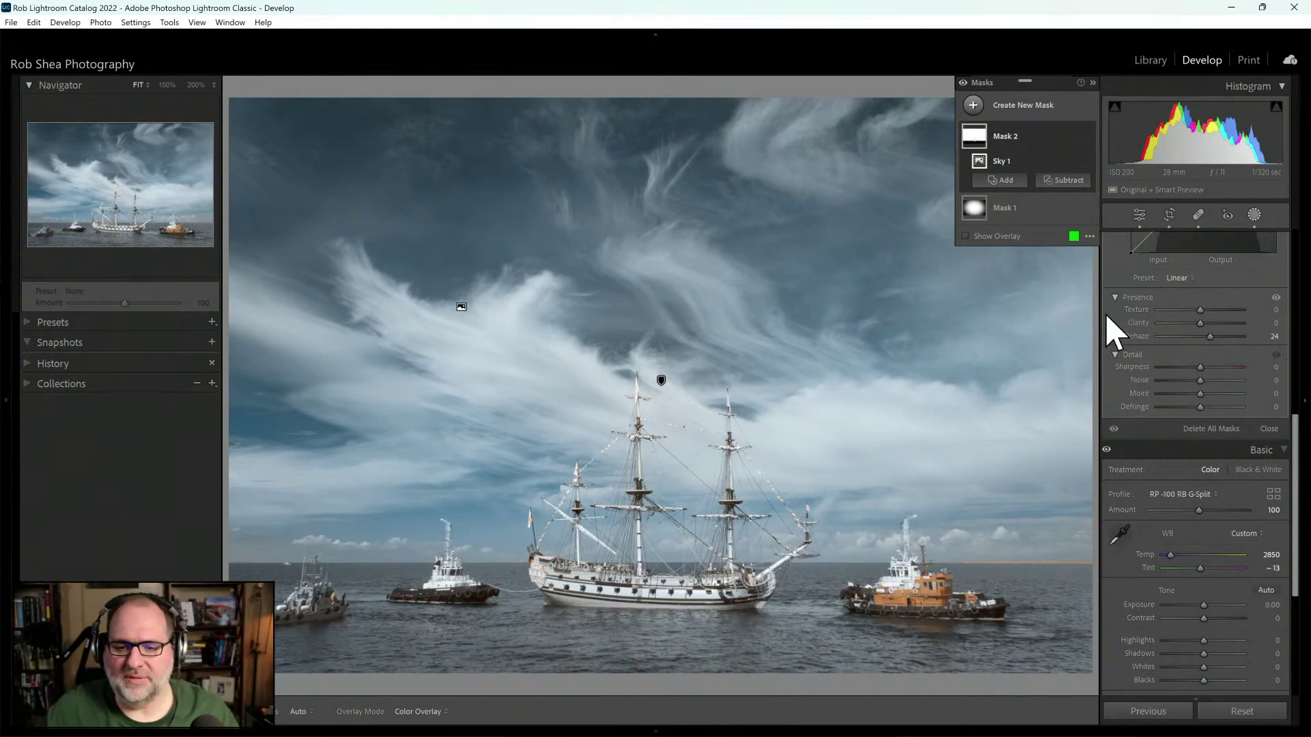
Step: Duplicate and invert the sky mask, and give the sea and ships Texture 25 and Clarity 26
{"action": "left_click", "coordinate": [973, 105]}
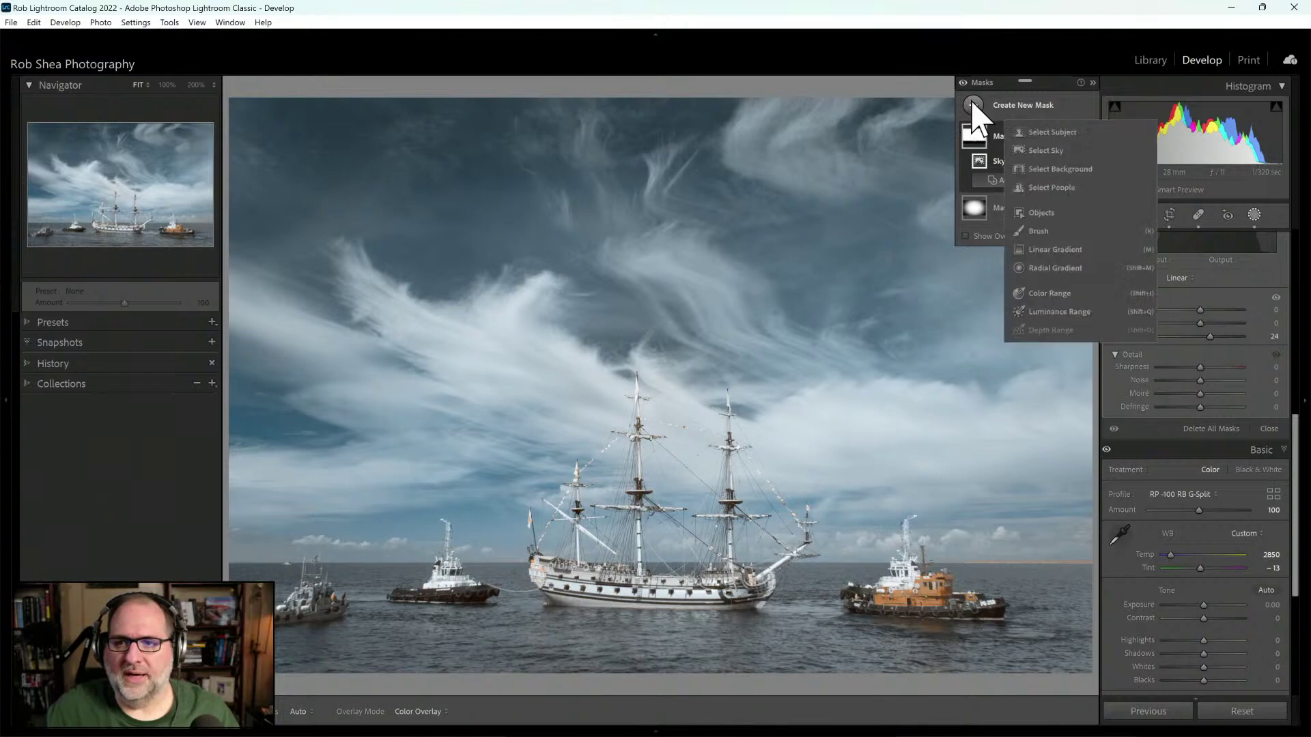
{"action": "left_click", "coordinate": [1043, 108]}
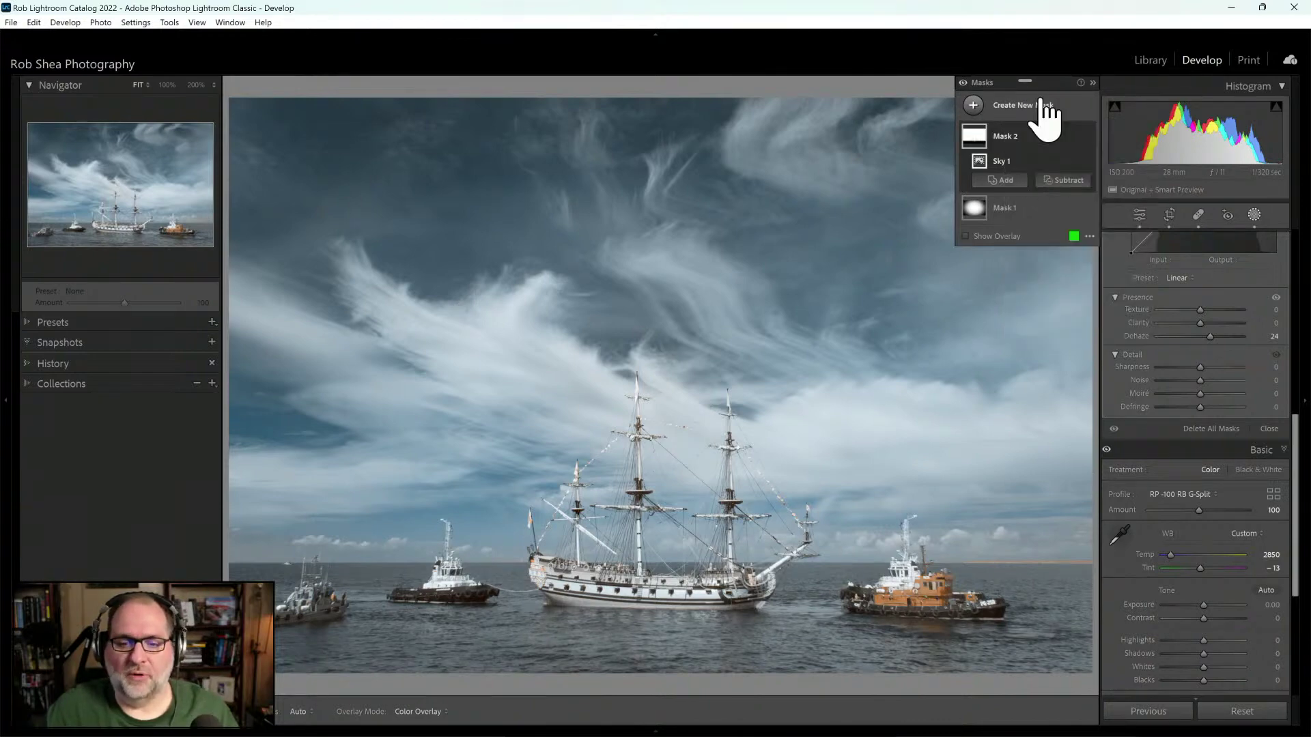
{"action": "right_click", "coordinate": [988, 135]}
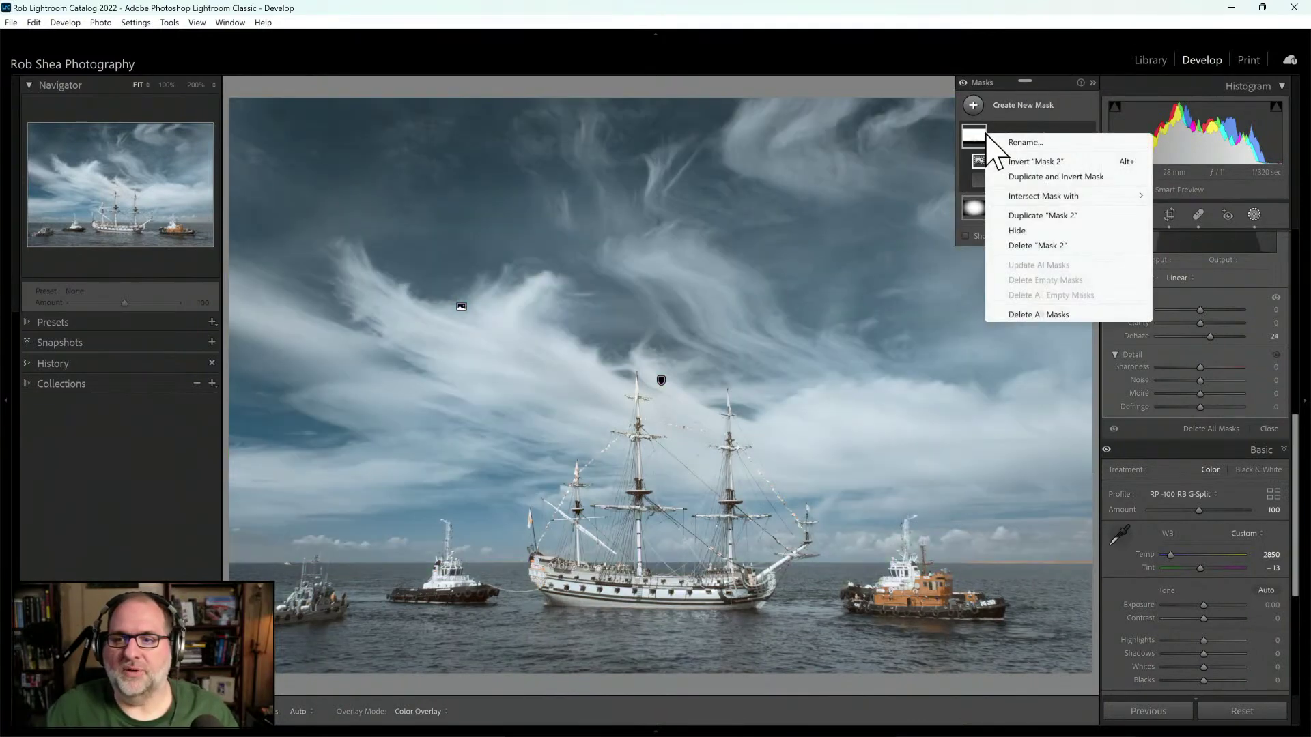
{"action": "left_click", "coordinate": [1052, 177]}
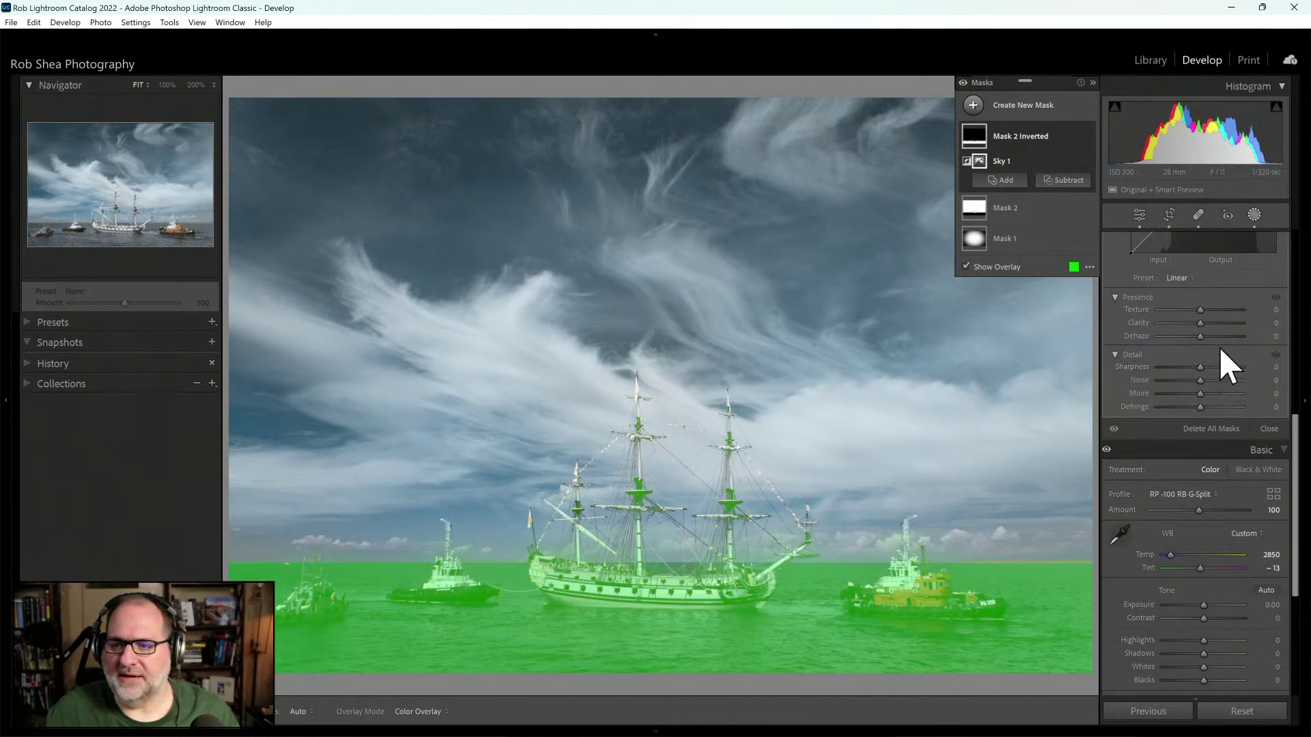
{"action": "left_click_drag", "start_coordinate": [1206, 311], "coordinate": [1210, 324]}
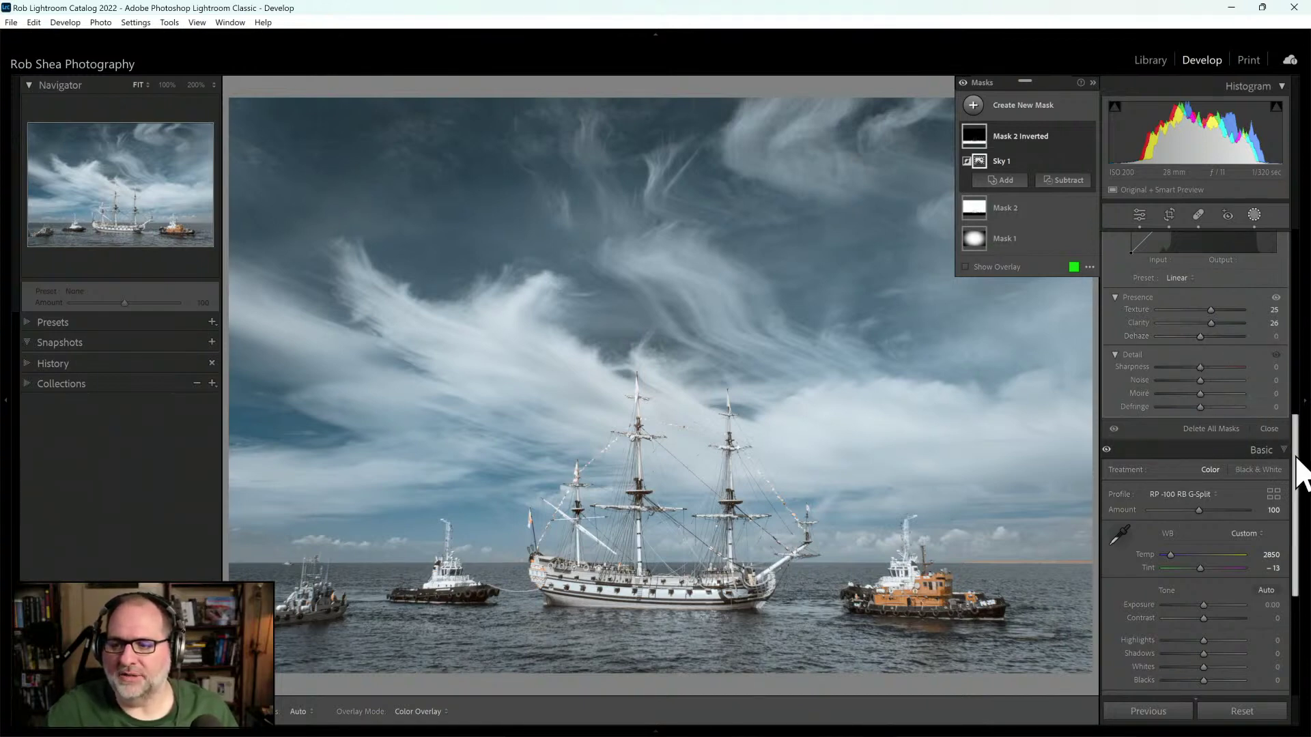
Step: Reduce the inverted sky mask's Saturation to -56 and finish masking
{"action": "left_click_drag", "start_coordinate": [1297, 461], "coordinate": [1265, 349]}
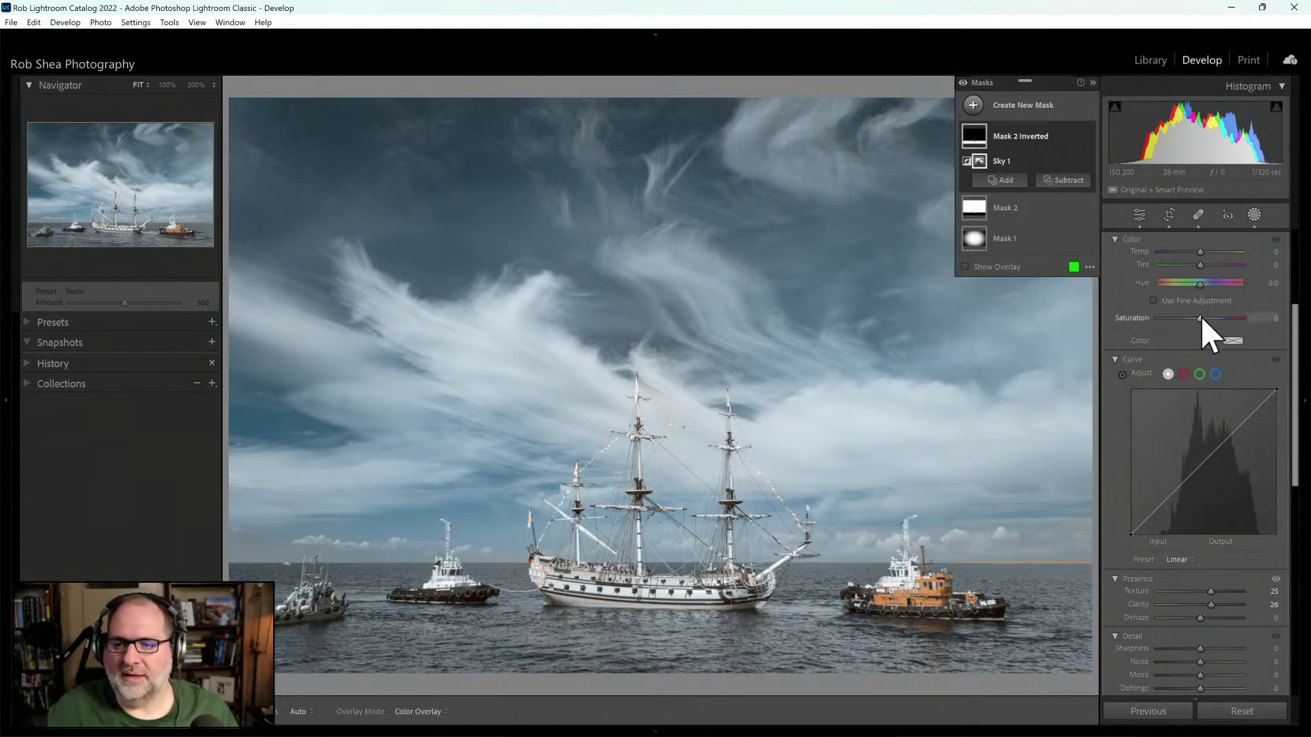
{"action": "left_click_drag", "start_coordinate": [1200, 318], "coordinate": [1178, 324]}
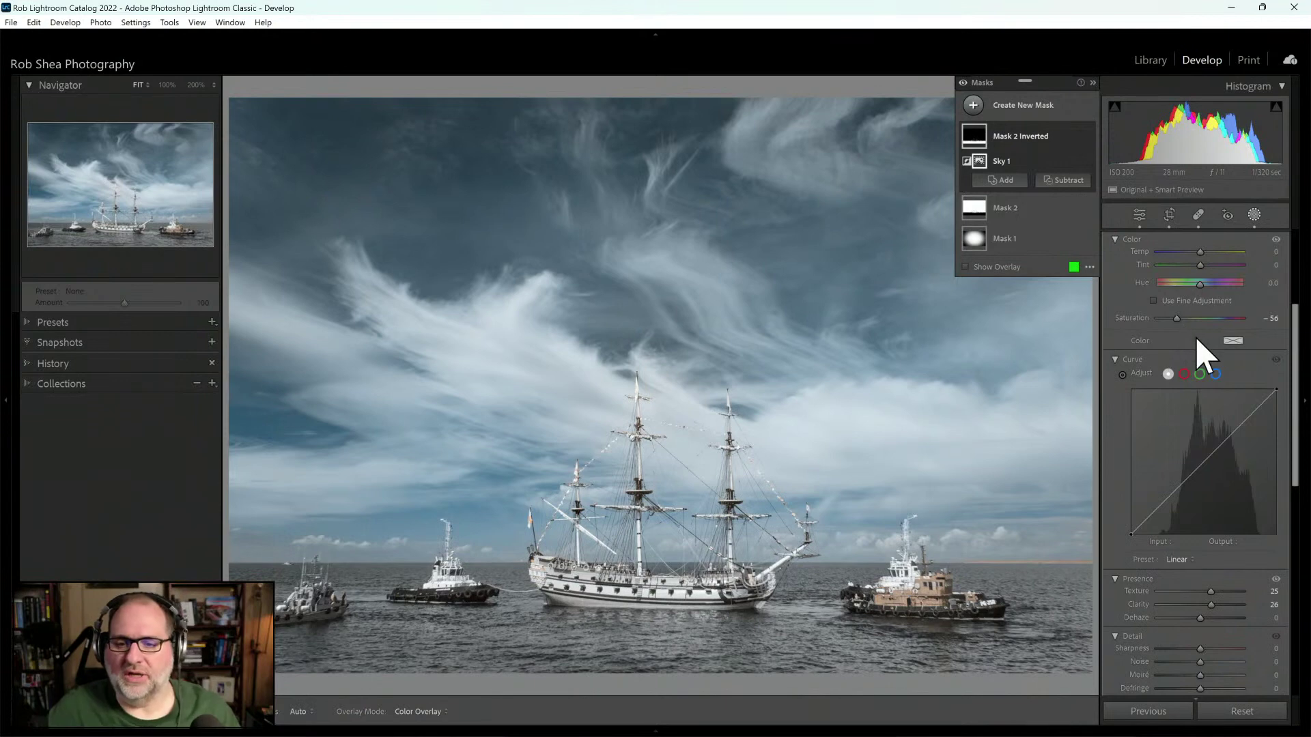
{"action": "left_click_drag", "start_coordinate": [1296, 381], "coordinate": [1301, 290]}
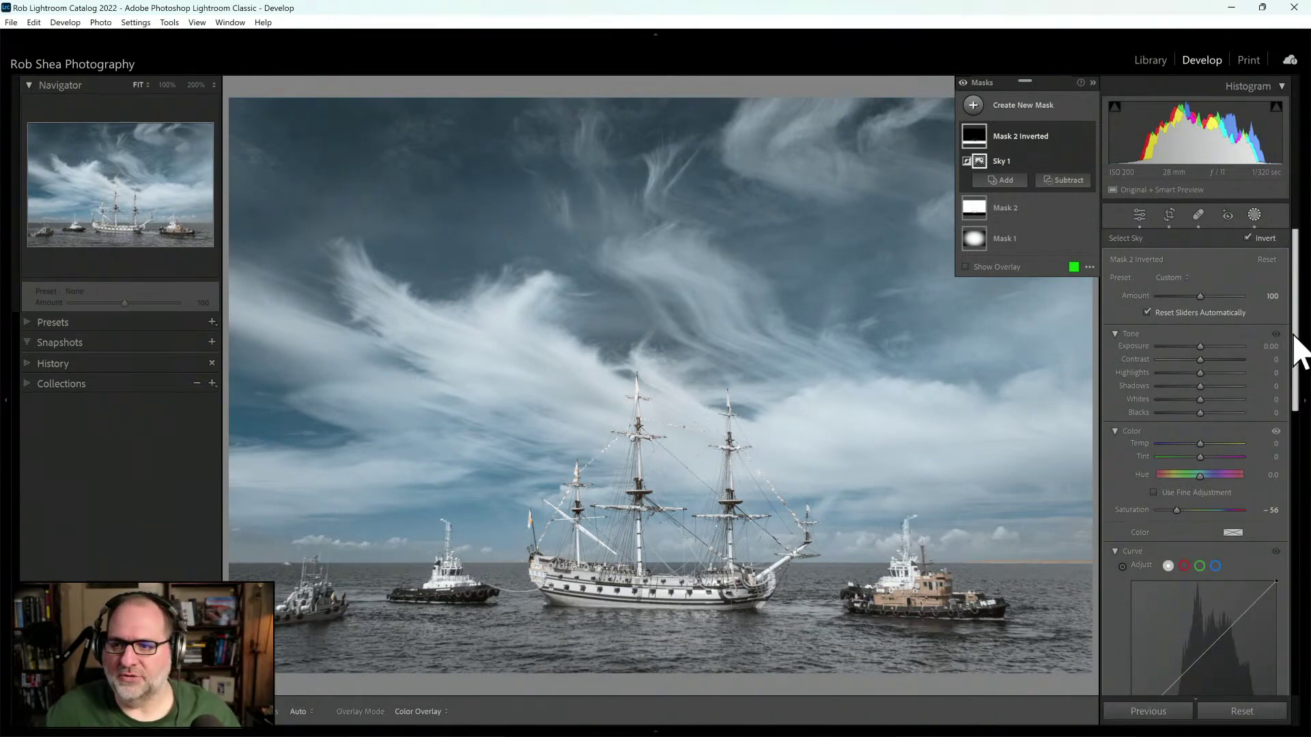
{"action": "left_click", "coordinate": [1255, 217]}
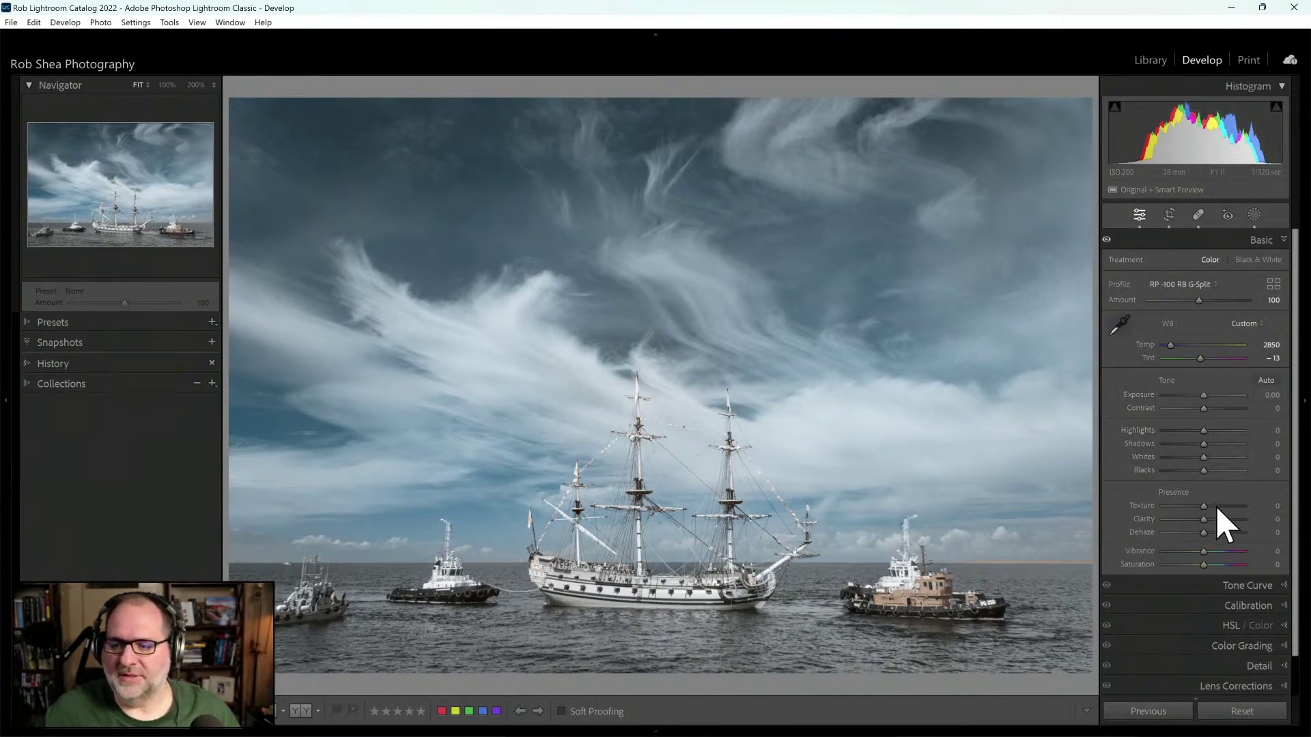
Step: Apply the Strong Contrast point curve to the whole photo
{"action": "left_click", "coordinate": [1244, 585]}
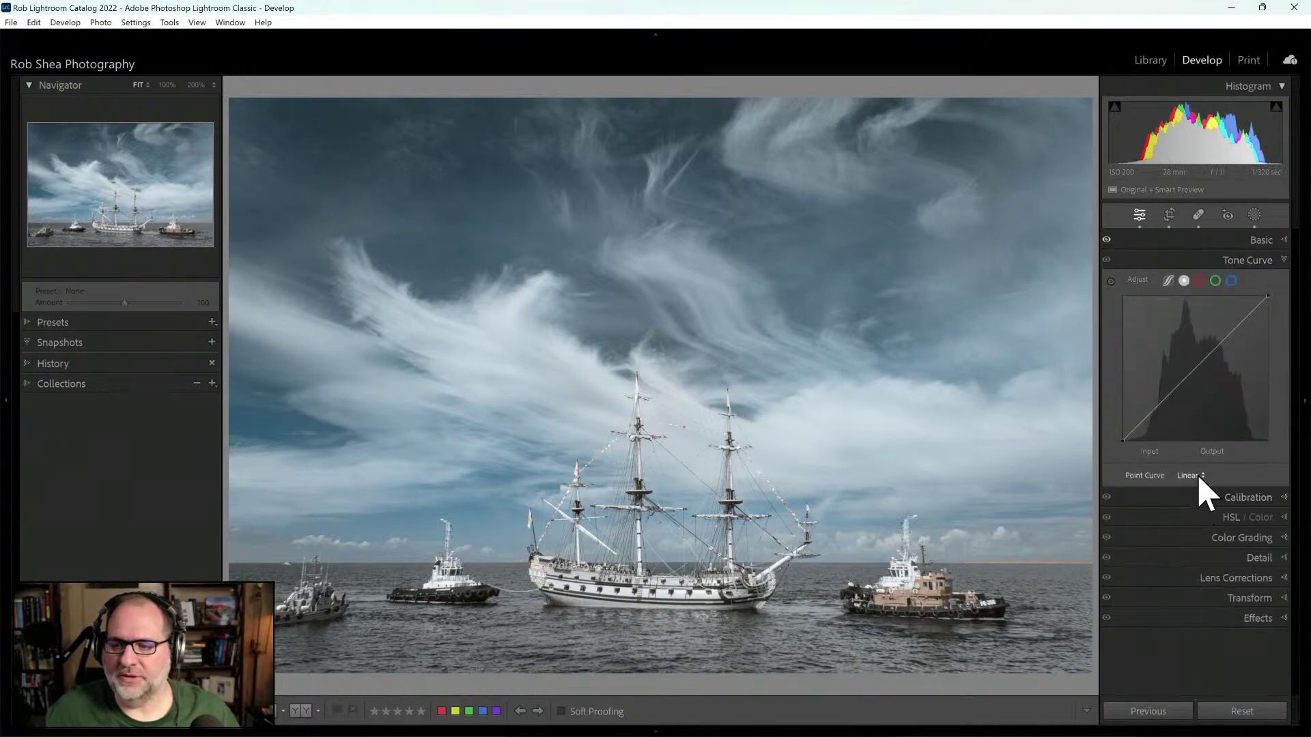
{"action": "left_click", "coordinate": [1191, 476]}
{"action": "left_click", "coordinate": [1201, 522]}
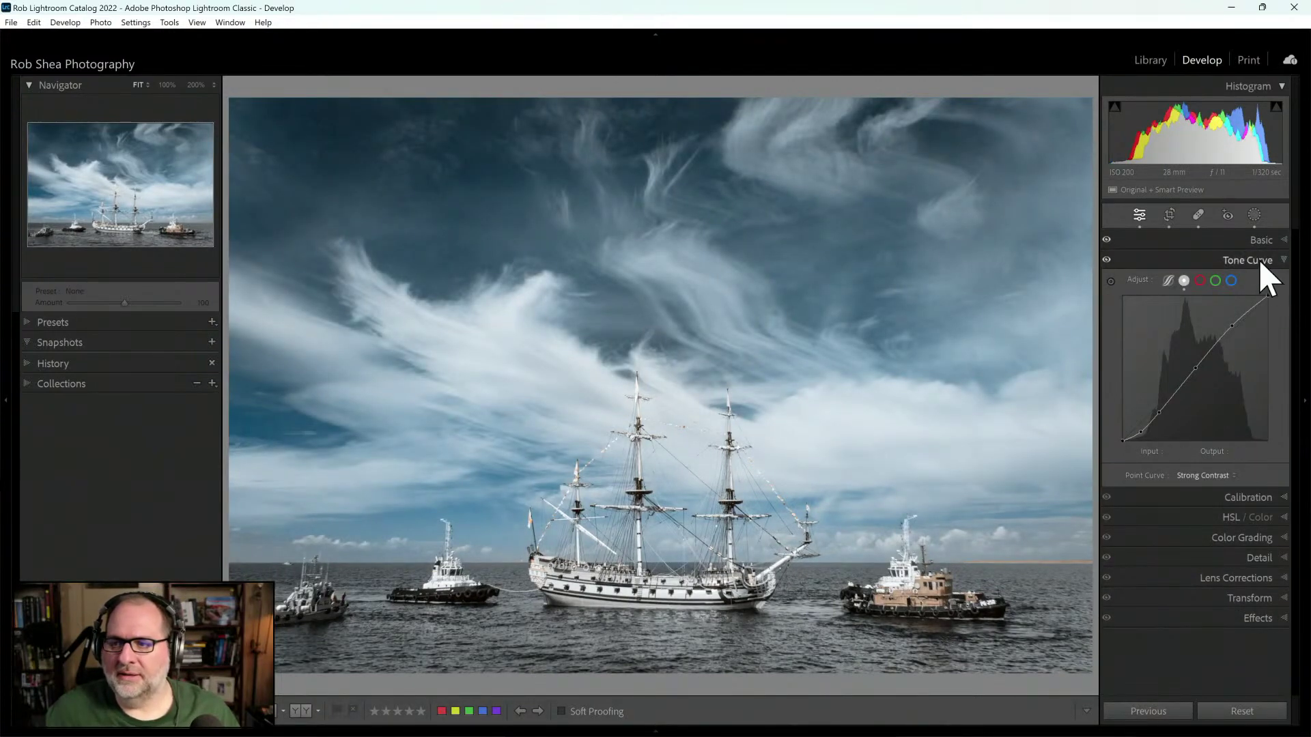
{"action": "left_click", "coordinate": [1259, 259]}
Step: Raise the photo's overall Contrast to +9 and show the single photo in the Library
{"action": "left_click", "coordinate": [1256, 241]}
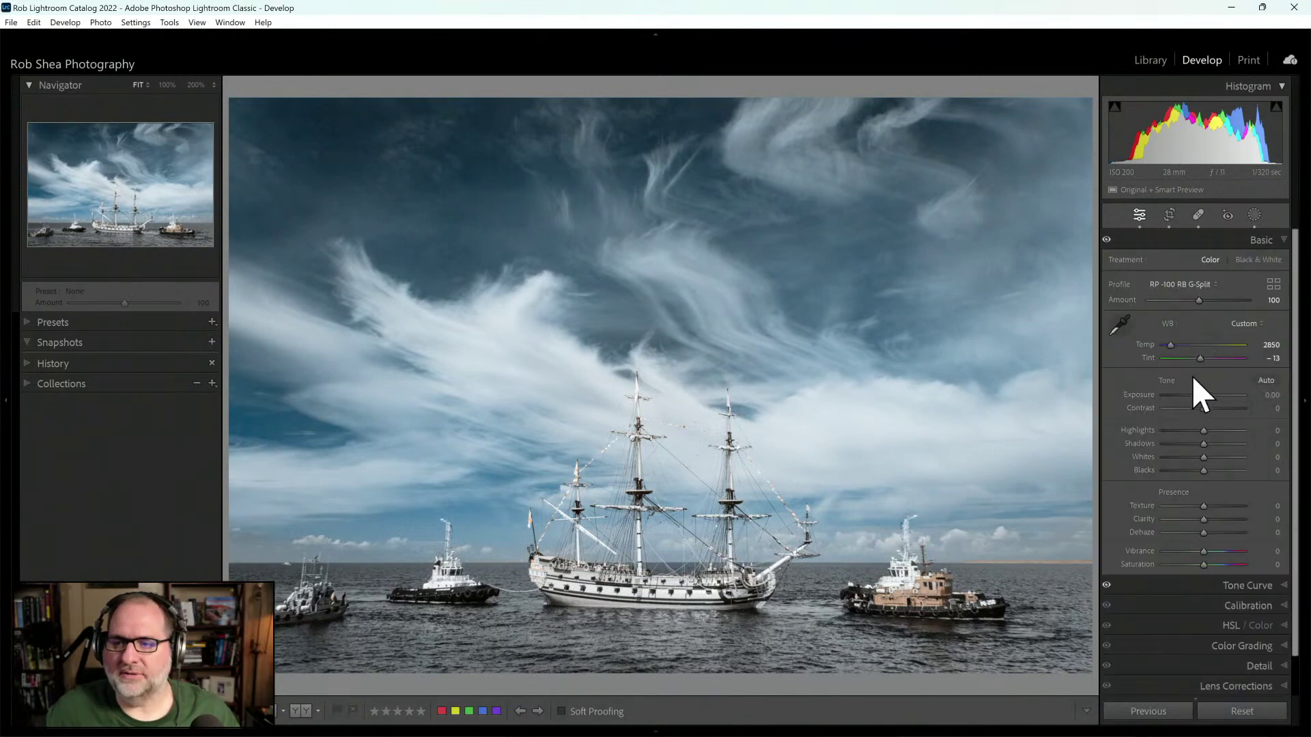
{"action": "left_click", "coordinate": [1207, 409]}
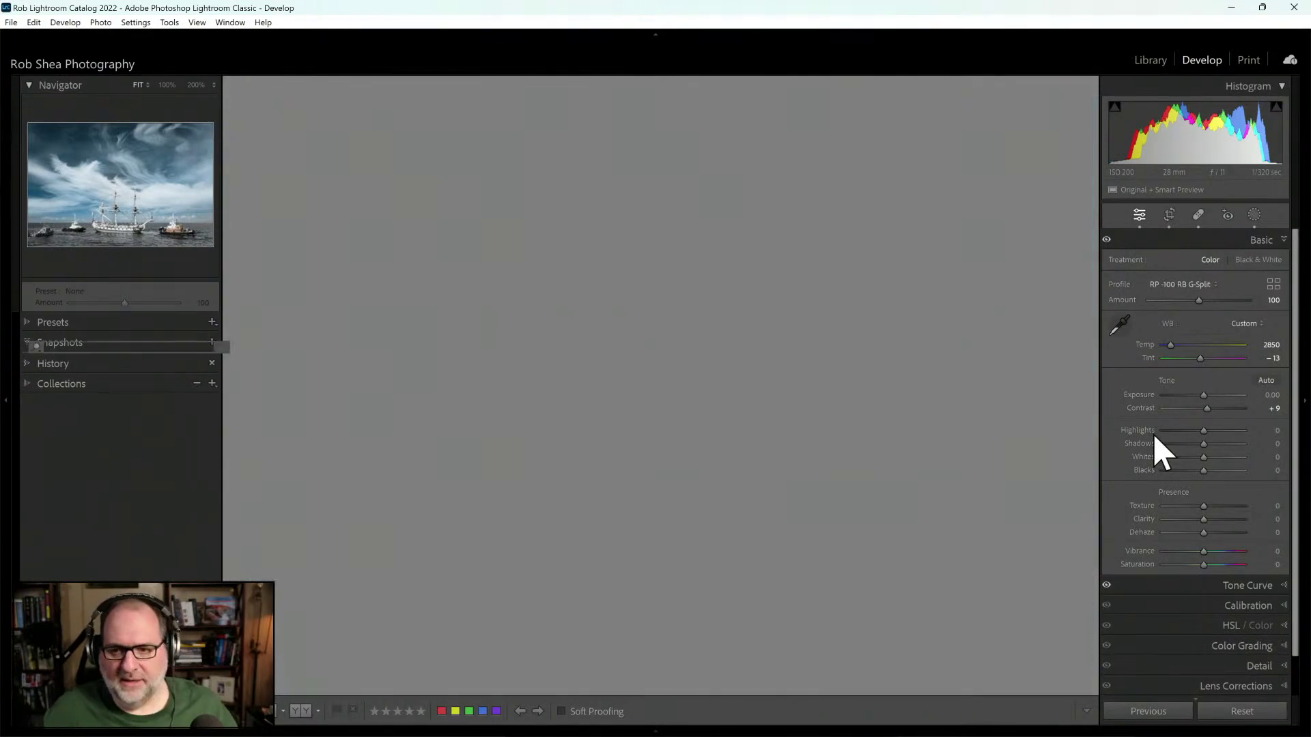
{"action": "key", "text": "e"}
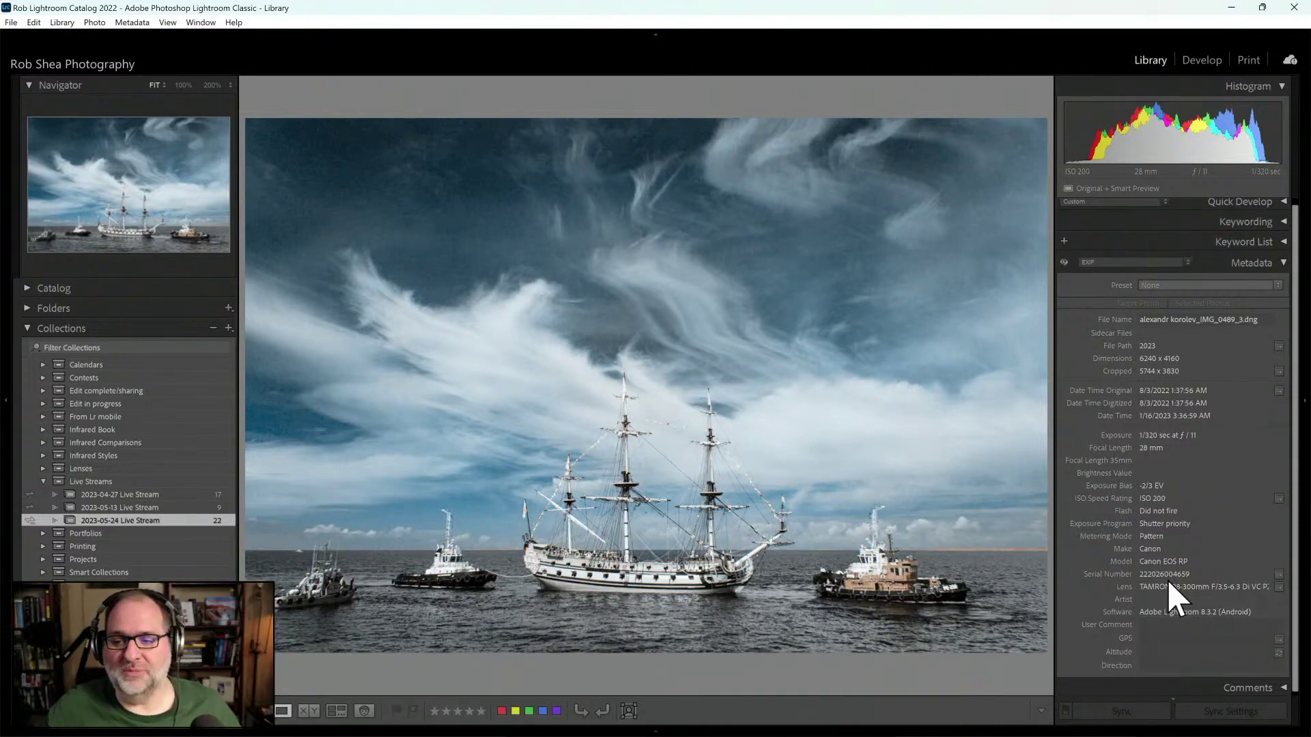
Step: Develop the forest and lake photo with the Infrared Temp -100 profile and sample its white balance from the vapour trail
{"action": "key", "text": "d"}
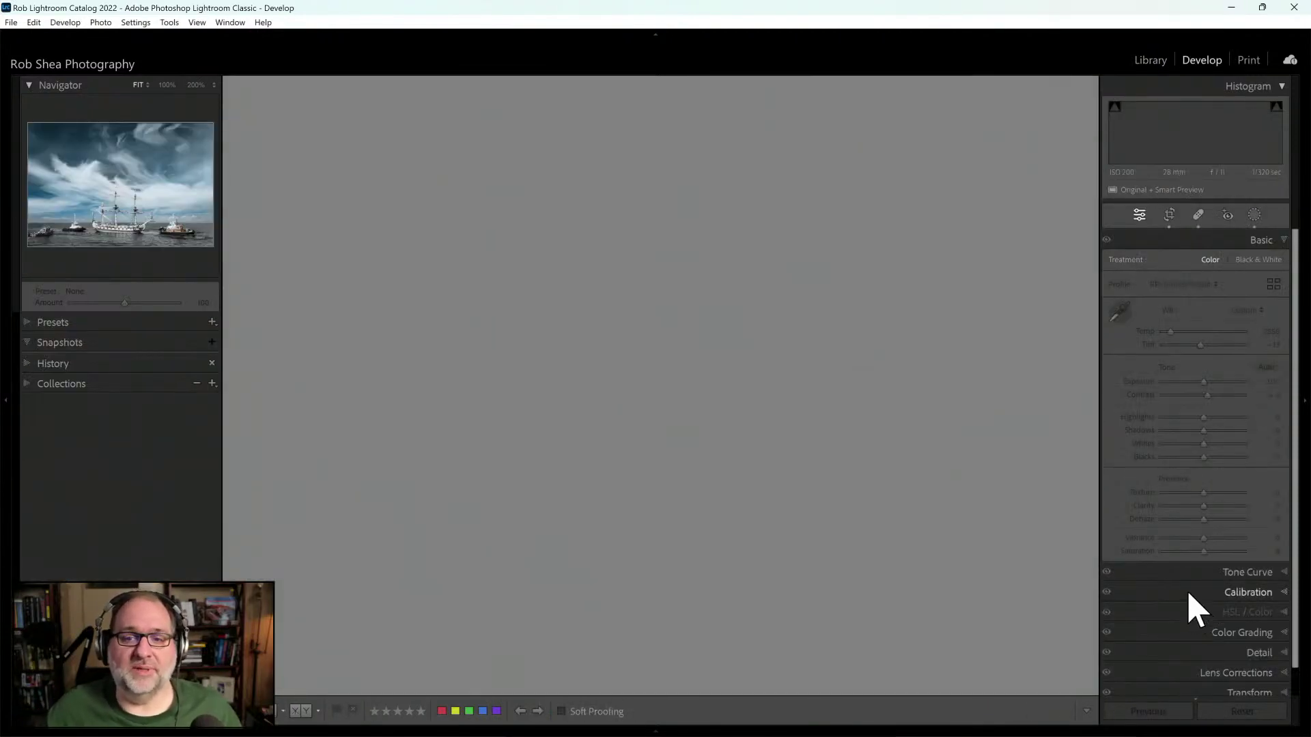
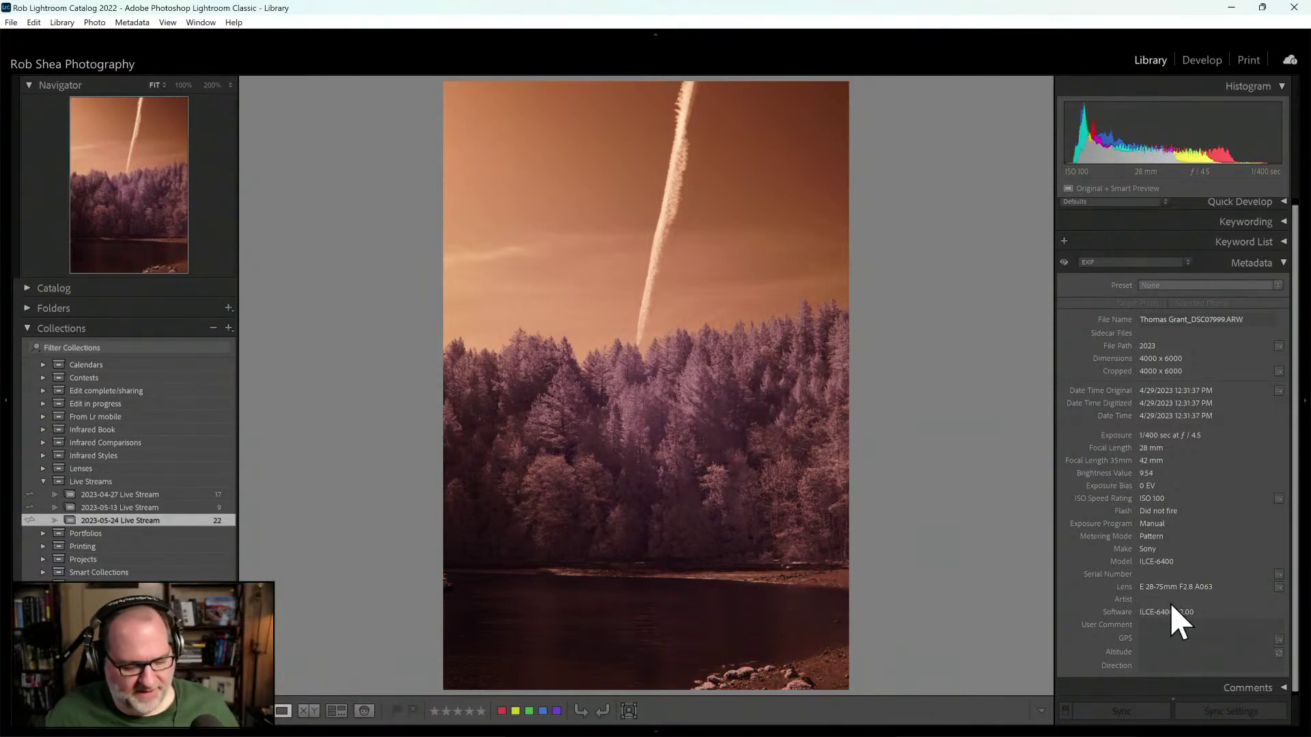
{"action": "key", "text": "Tab"}
{"action": "key", "text": "d"}
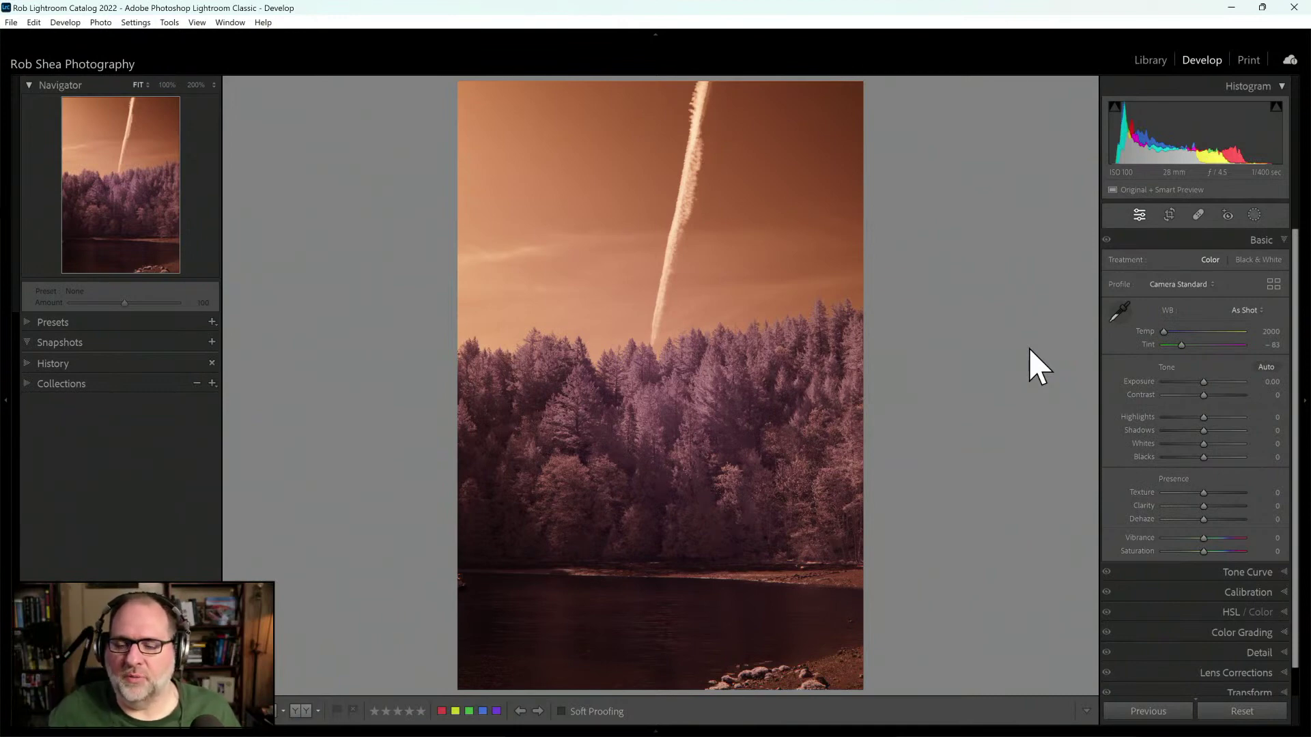
{"action": "left_click", "coordinate": [1213, 286]}
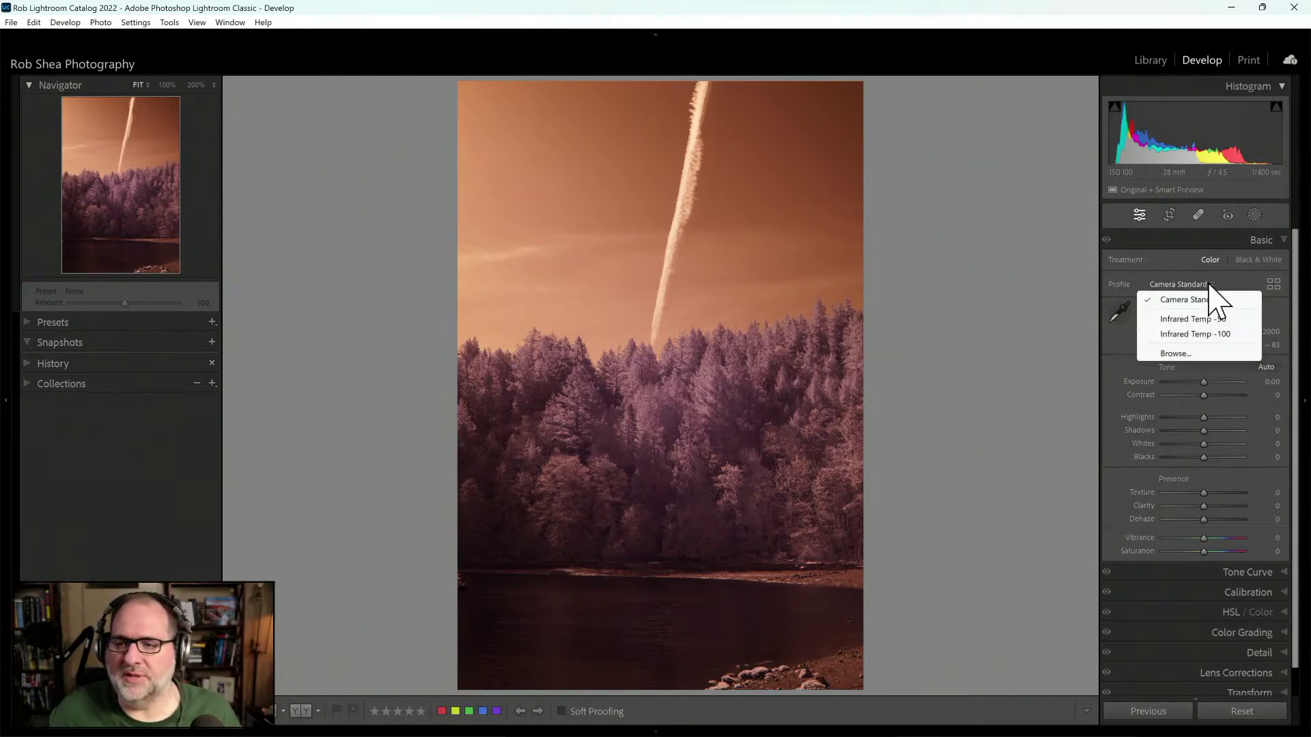
{"action": "left_click", "coordinate": [1190, 334]}
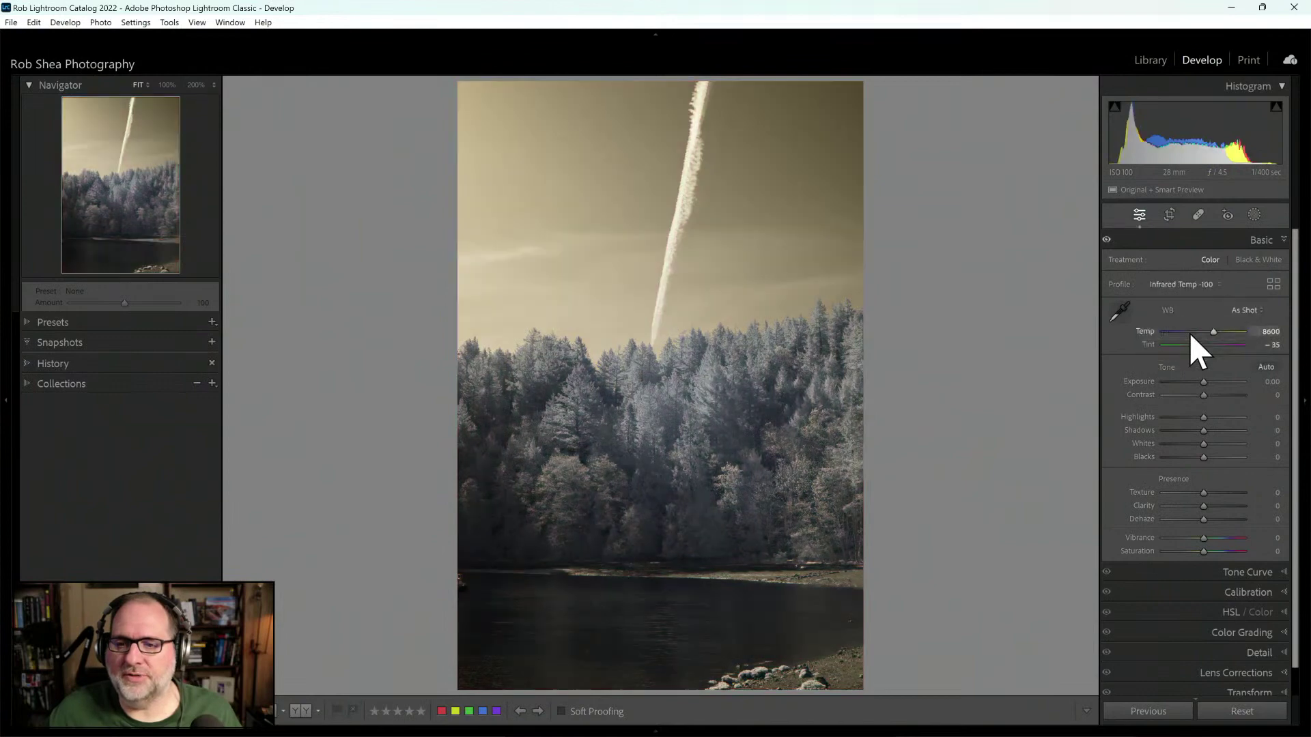
{"action": "left_click", "coordinate": [1120, 314]}
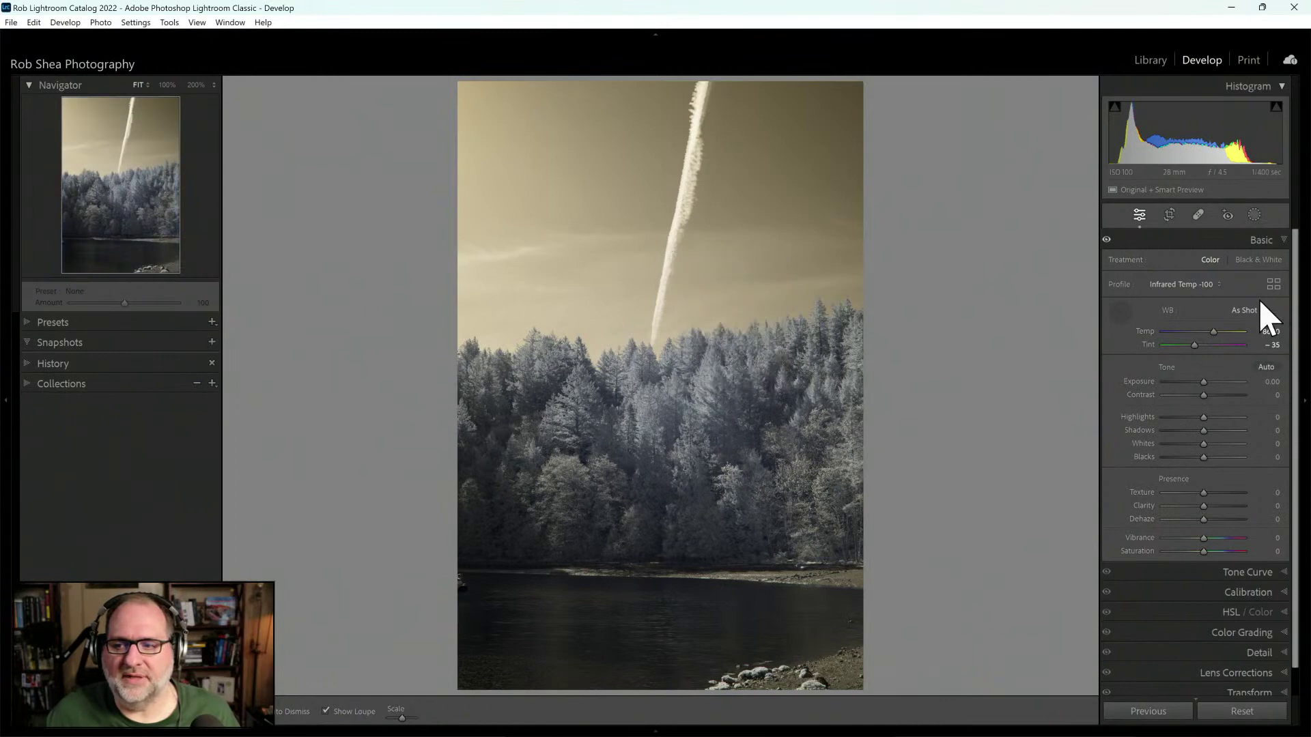
{"action": "left_click", "coordinate": [668, 259]}
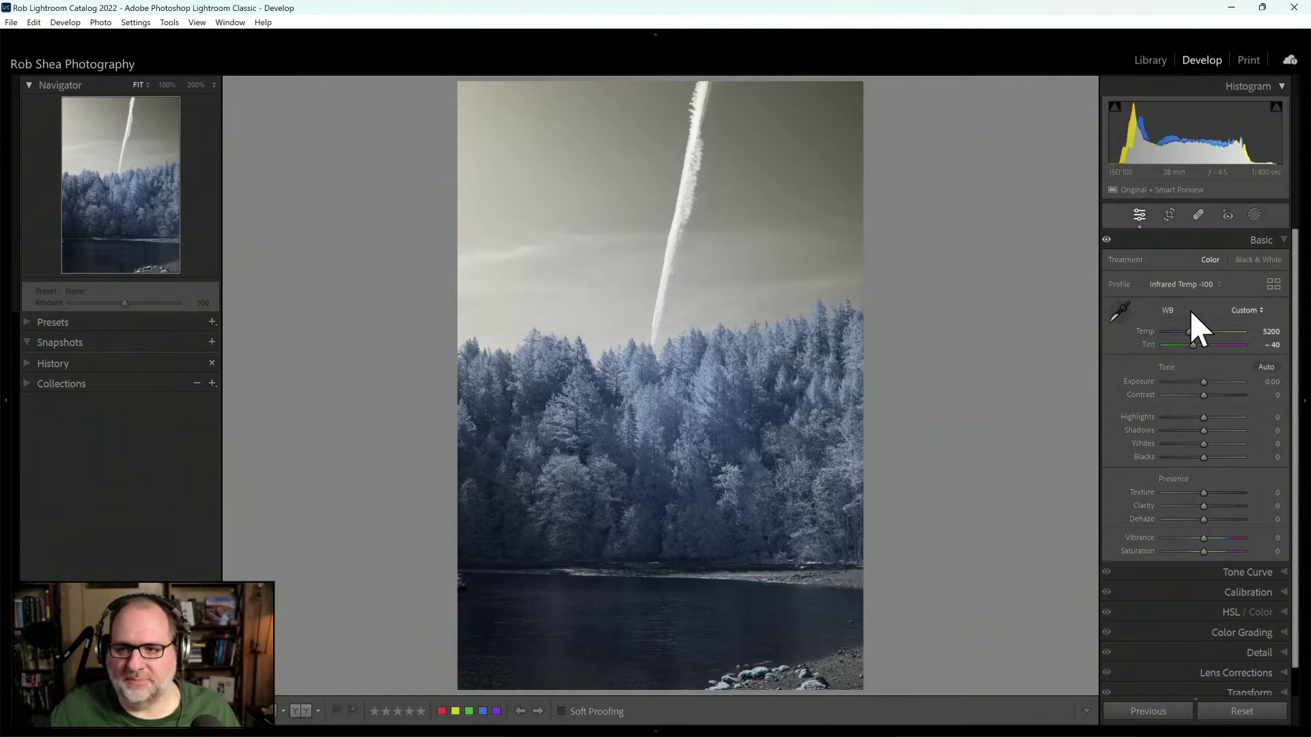
Step: Compare white balance samples taken from the lake shoreline and the foreground gravel, and resample from the vapour trail
{"action": "left_click", "coordinate": [1123, 311]}
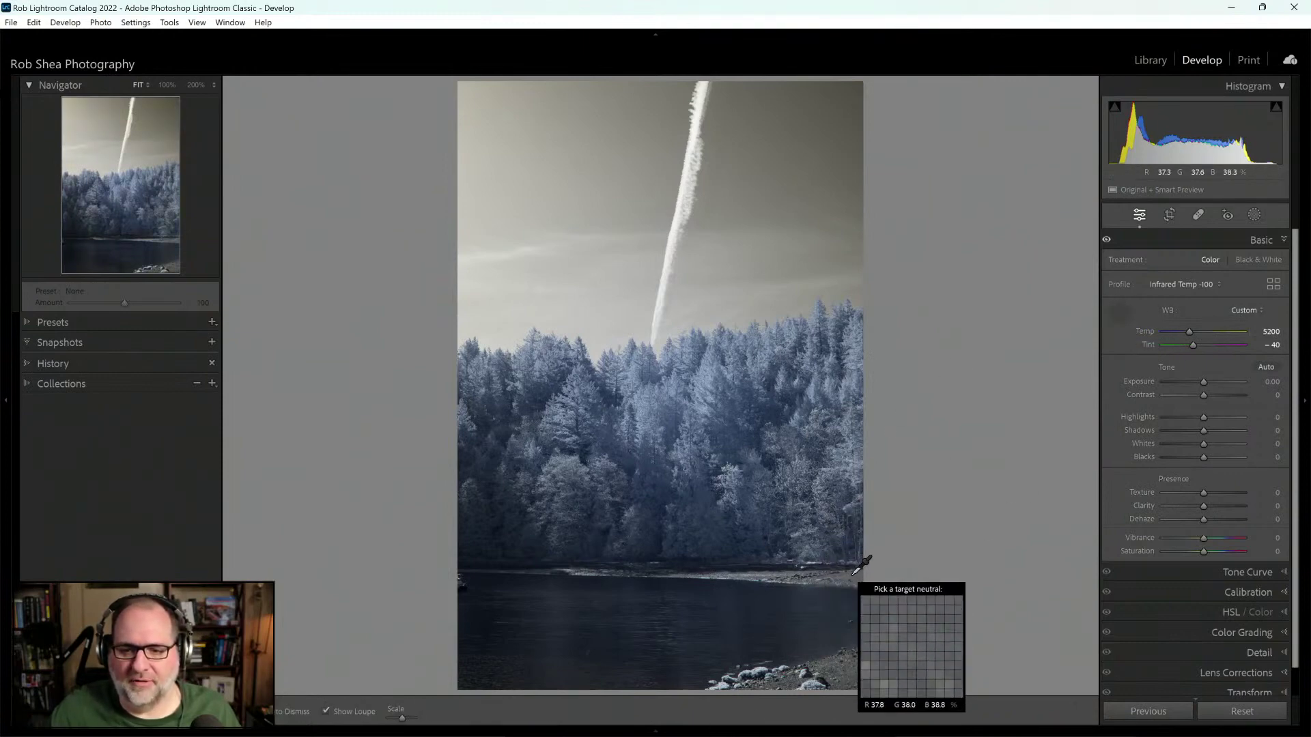
{"action": "left_click", "coordinate": [858, 580]}
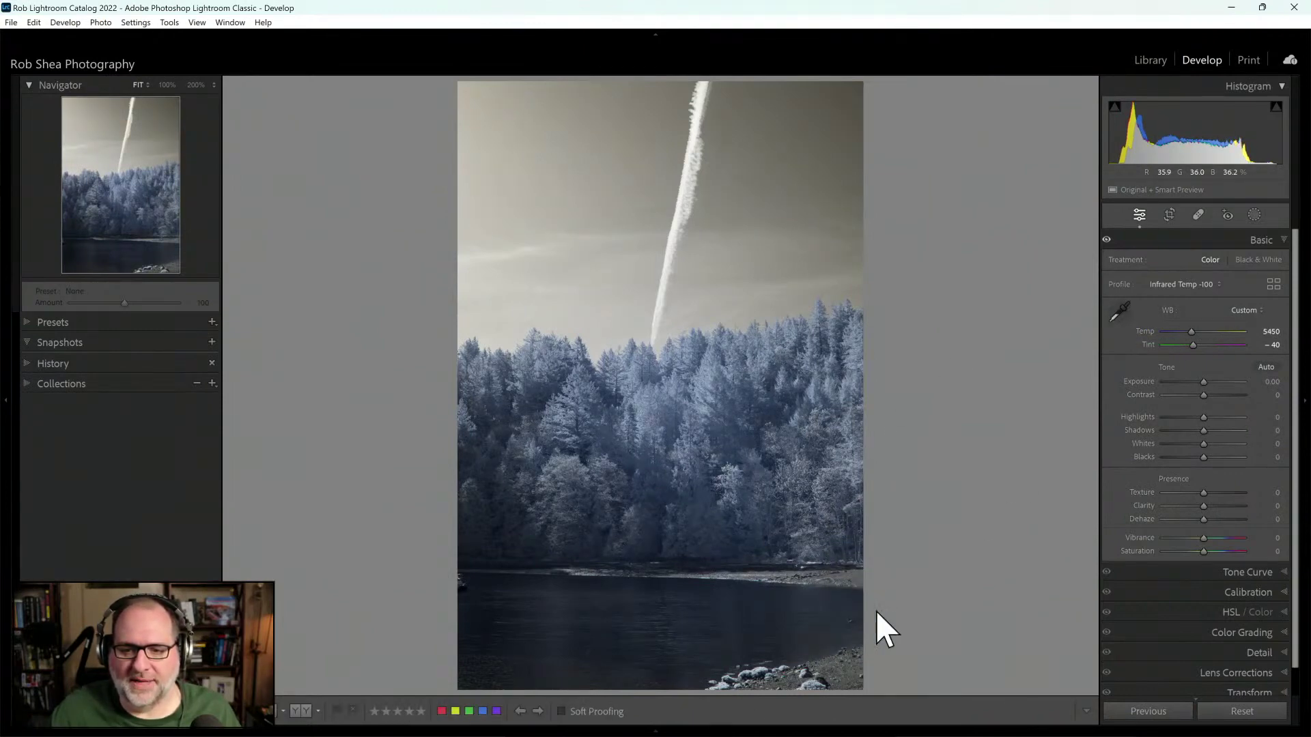
{"action": "left_click", "coordinate": [1124, 328]}
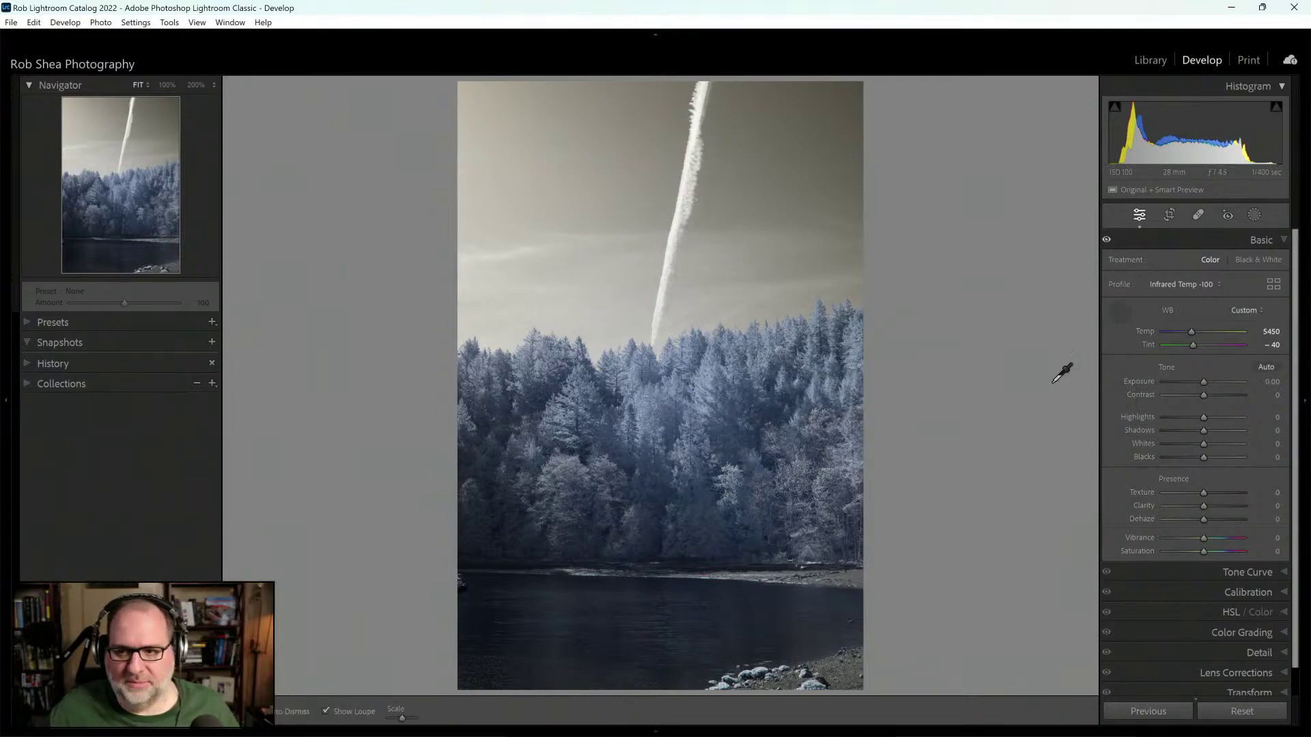
{"action": "left_click", "coordinate": [822, 682]}
{"action": "key", "text": "w"}
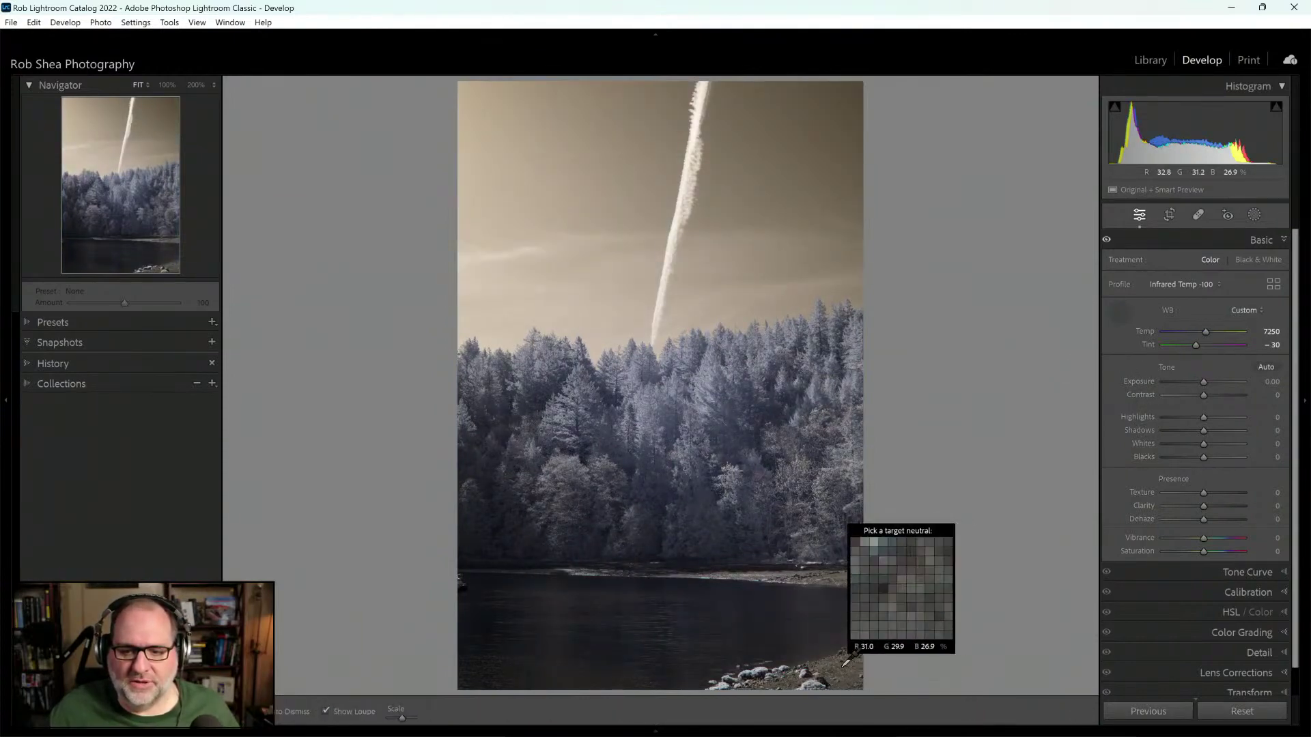
{"action": "left_click", "coordinate": [846, 665]}
{"action": "key", "text": "w"}
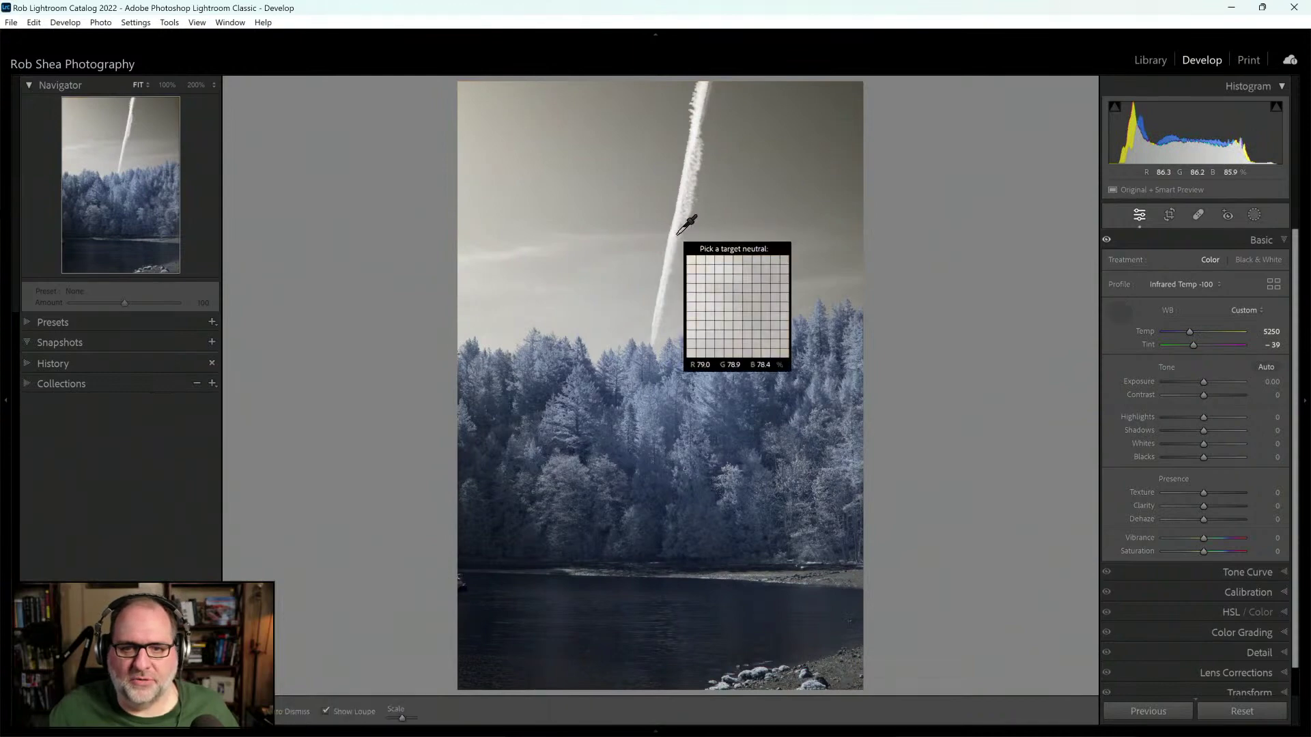
{"action": "left_click", "coordinate": [678, 234]}
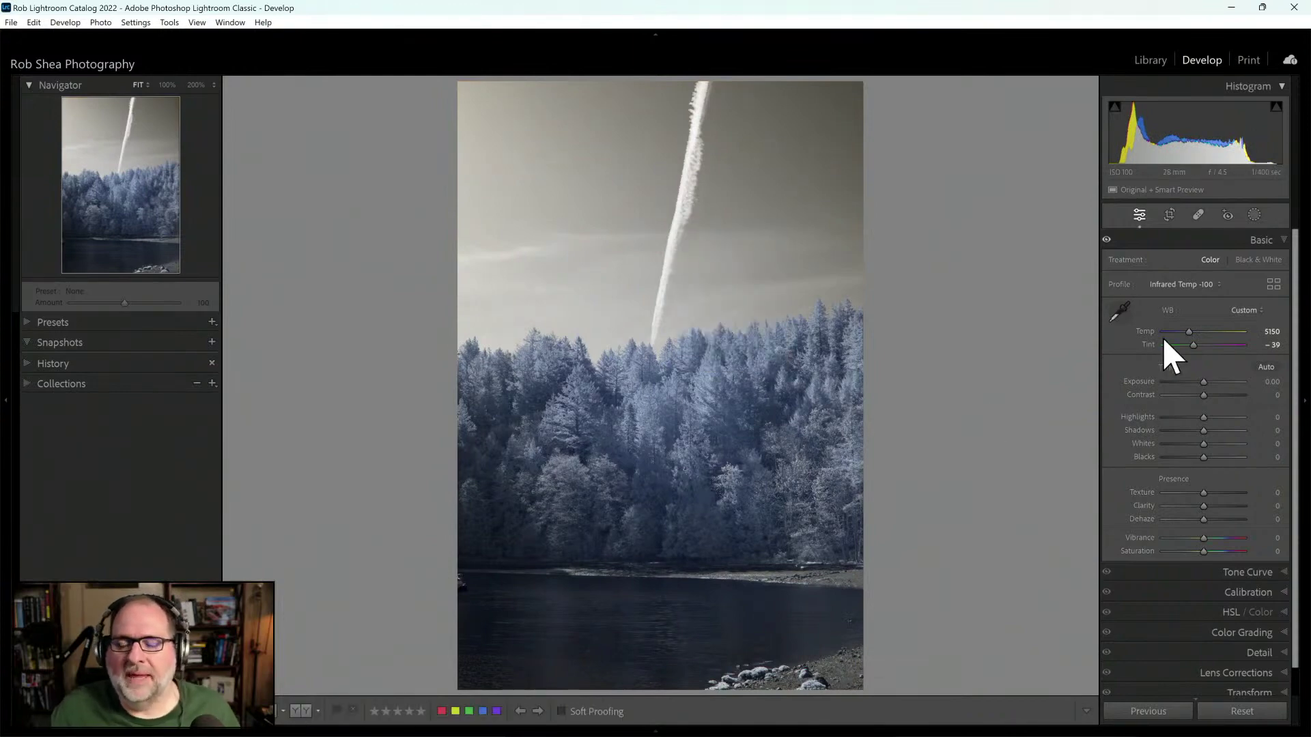
Step: Try Temp values of 3624 and 13284, and restore the neutral white balance by sampling the vapour trail
{"action": "left_click_drag", "start_coordinate": [1189, 332], "coordinate": [1177, 334]}
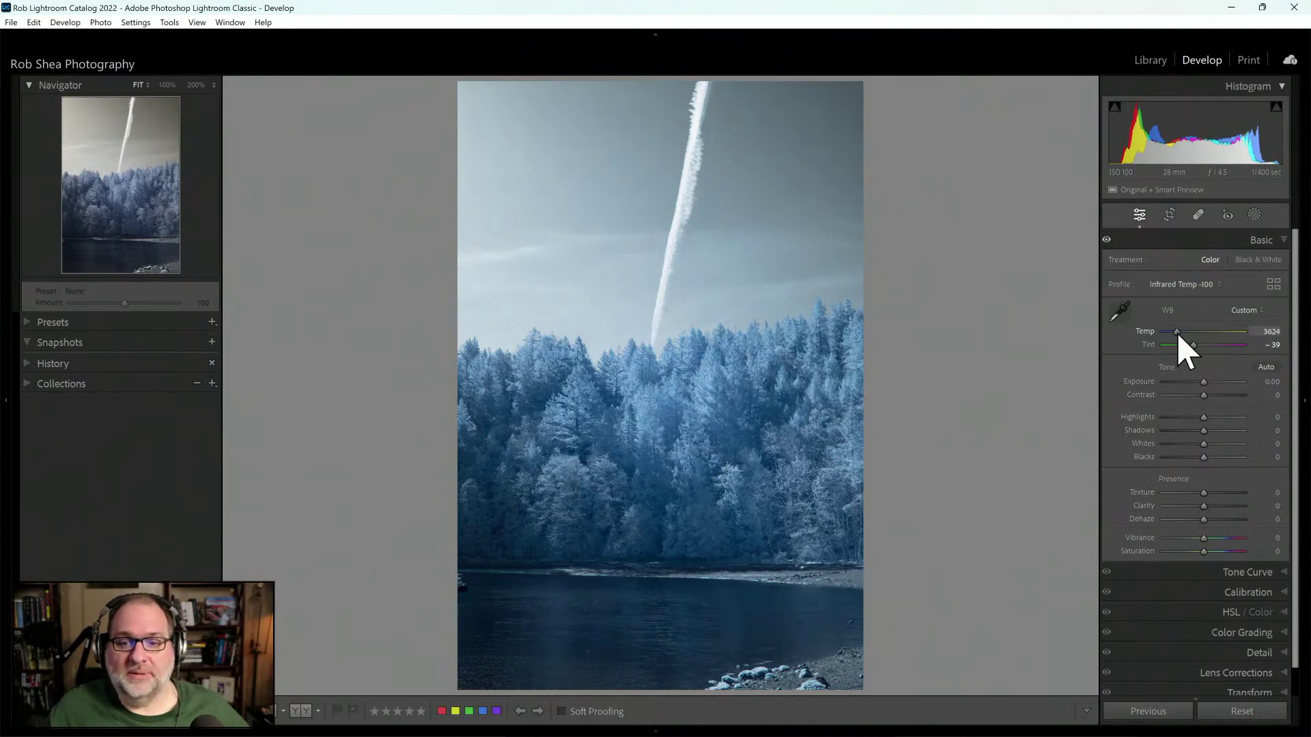
{"action": "left_click_drag", "start_coordinate": [1177, 333], "coordinate": [1227, 333]}
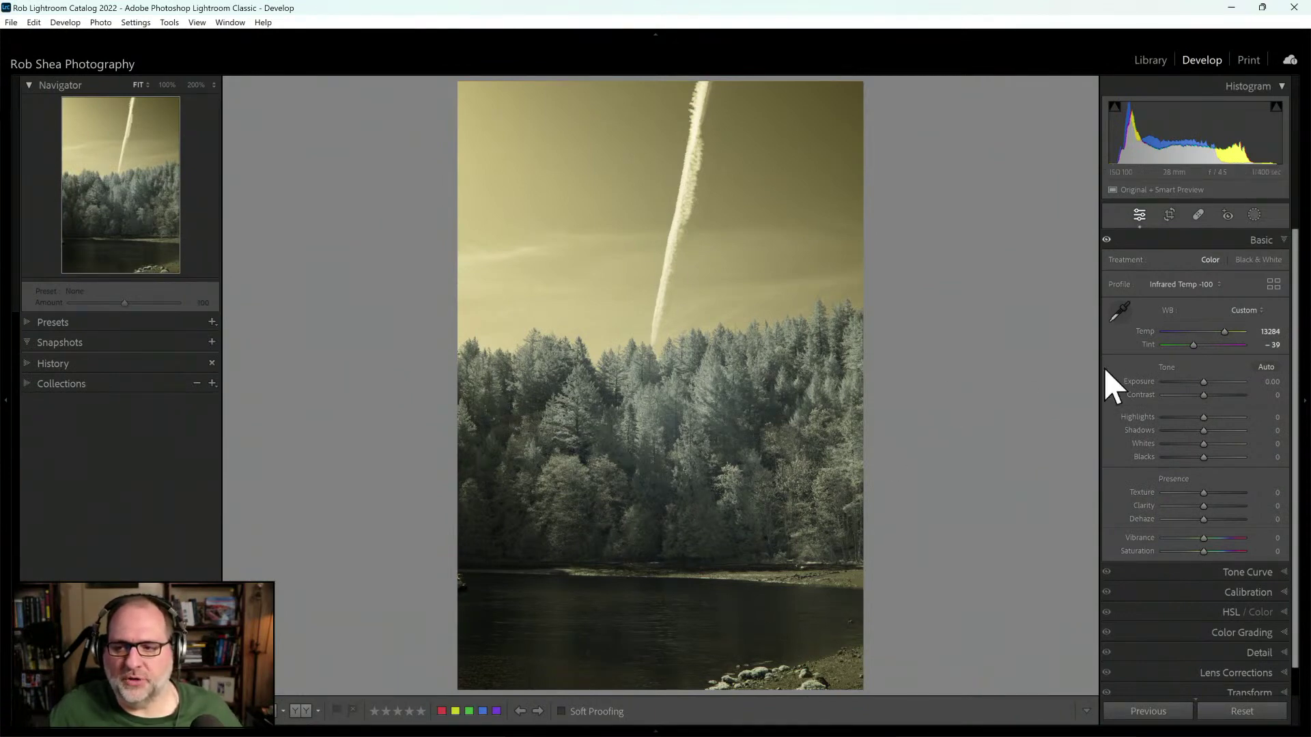
{"action": "left_click", "coordinate": [1120, 312]}
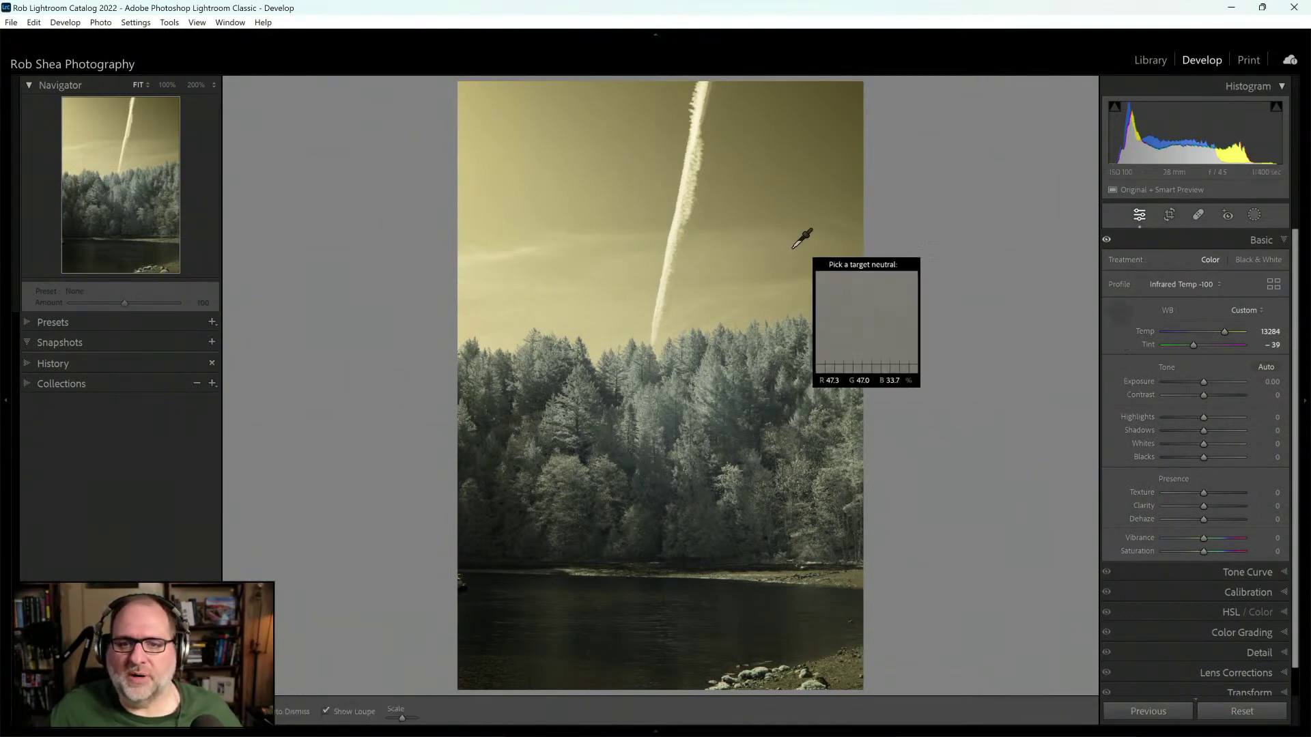
{"action": "left_click", "coordinate": [661, 247]}
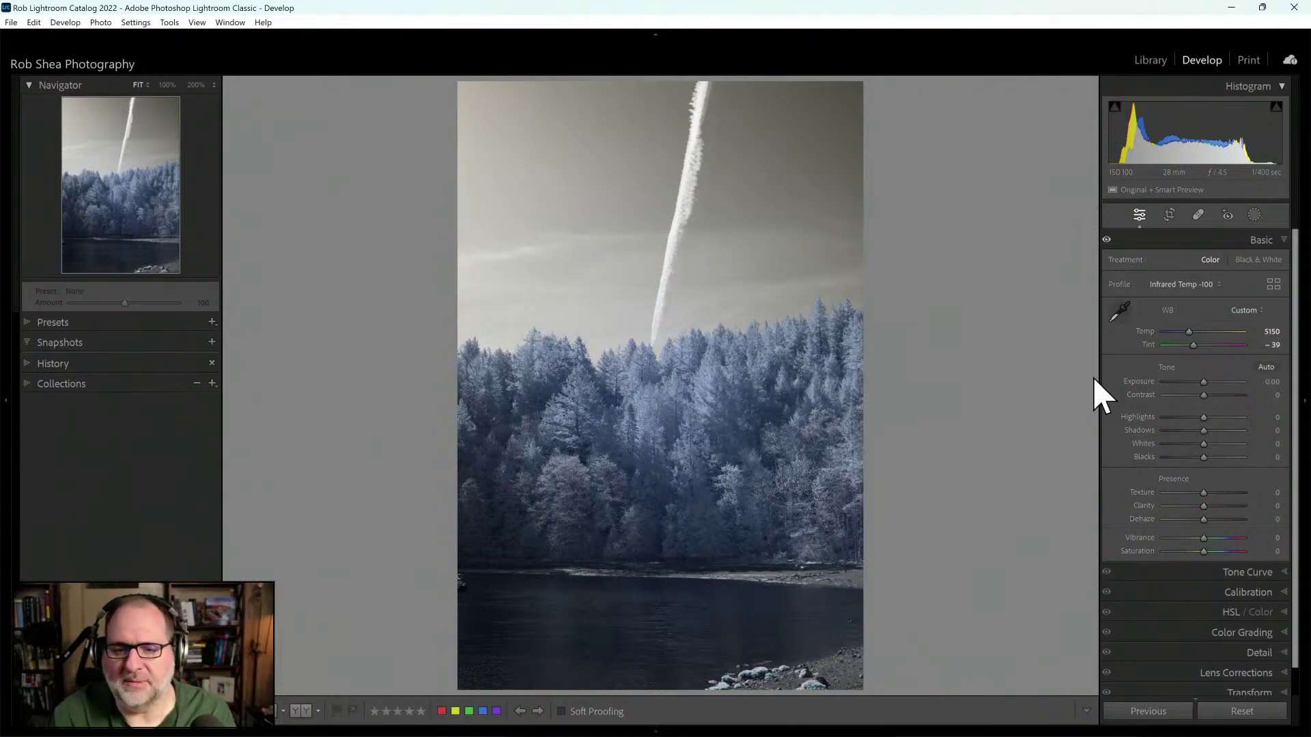
Step: Apply the ILCE-6400 -100 Invert profile from the IR Color Swap group
{"action": "left_click", "coordinate": [1274, 287]}
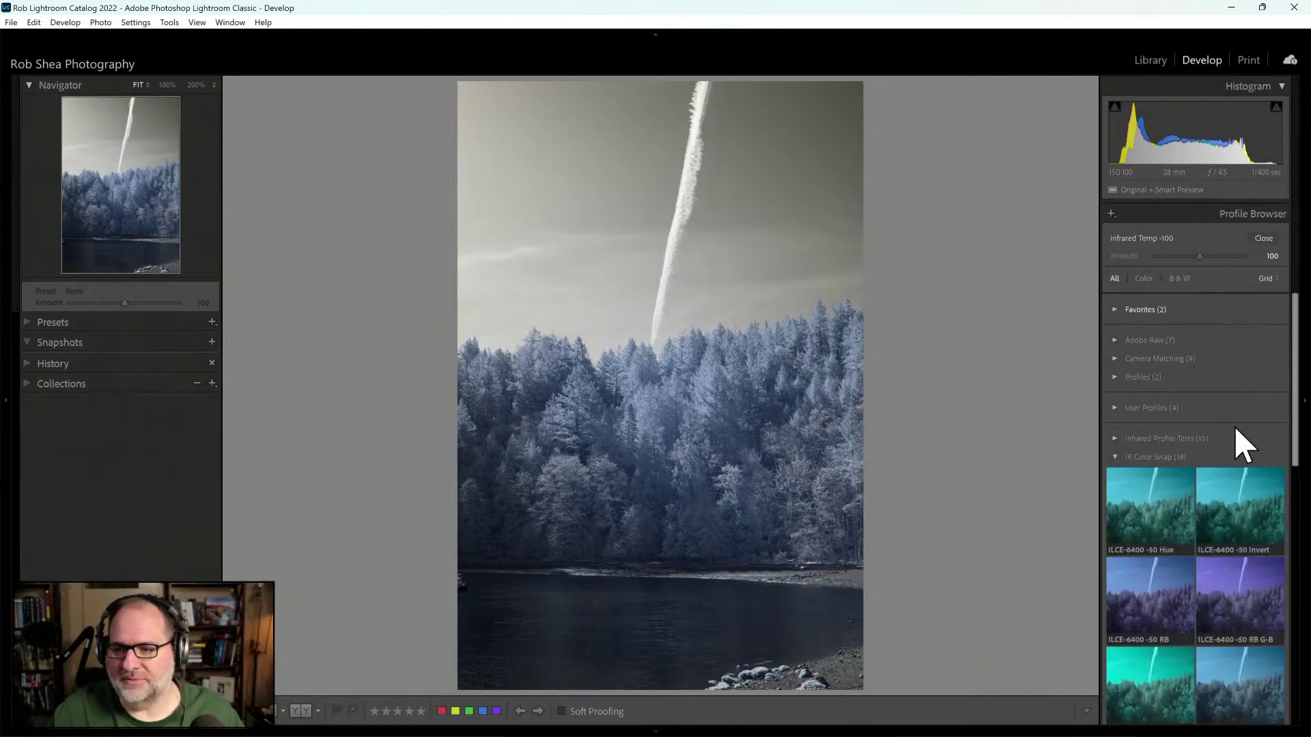
{"action": "left_click_drag", "start_coordinate": [1289, 367], "coordinate": [1293, 507]}
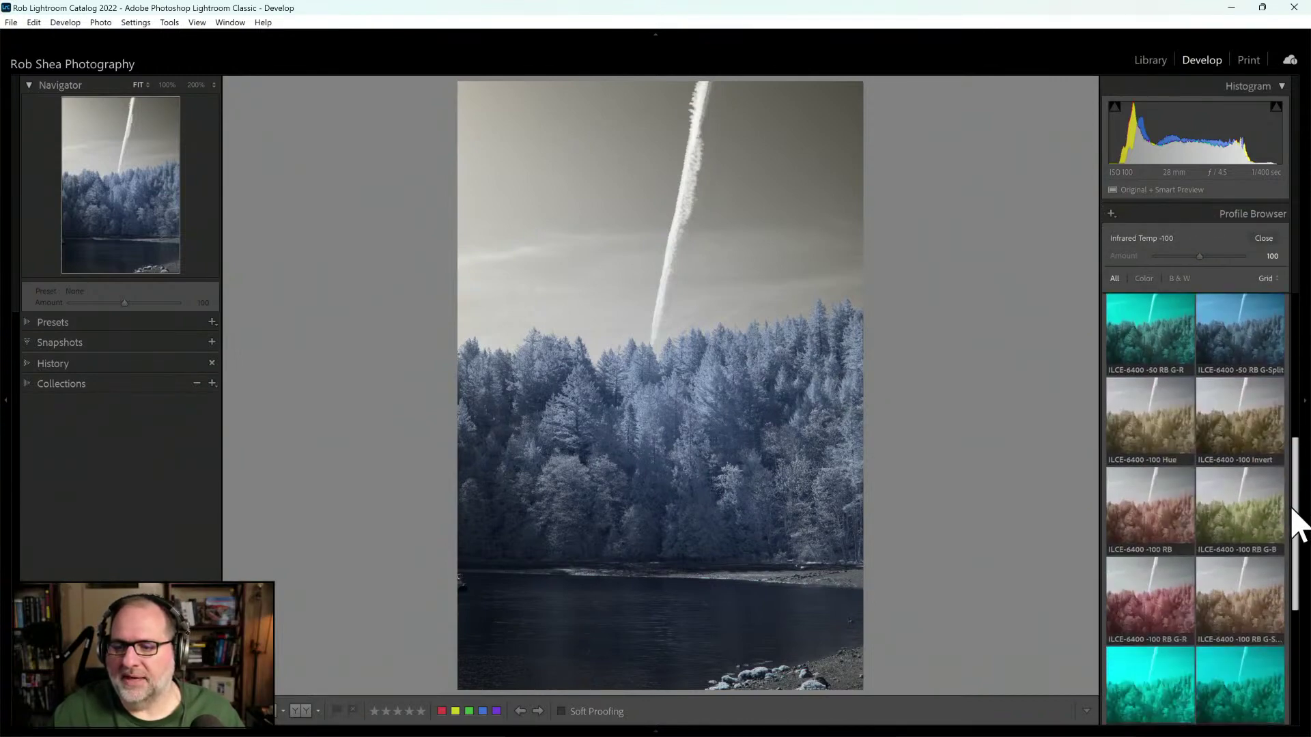
{"action": "left_click", "coordinate": [1170, 445]}
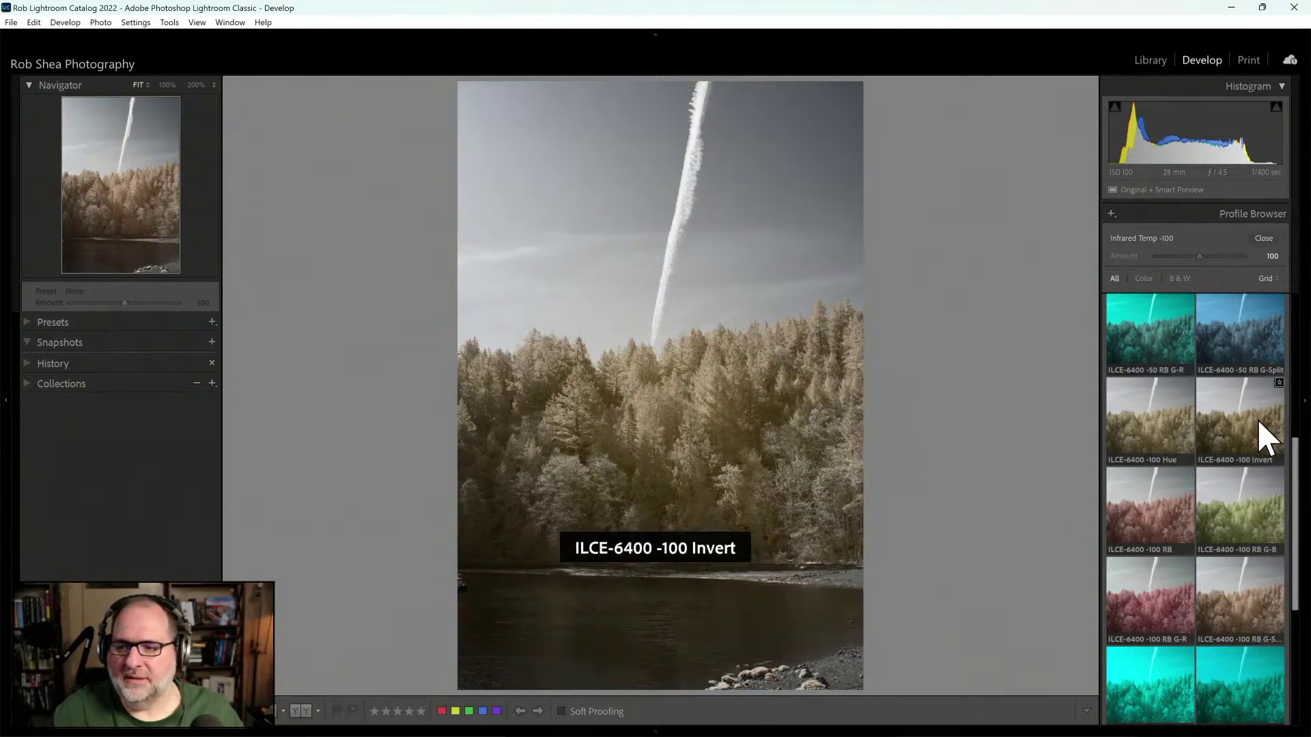
{"action": "left_click", "coordinate": [1245, 444]}
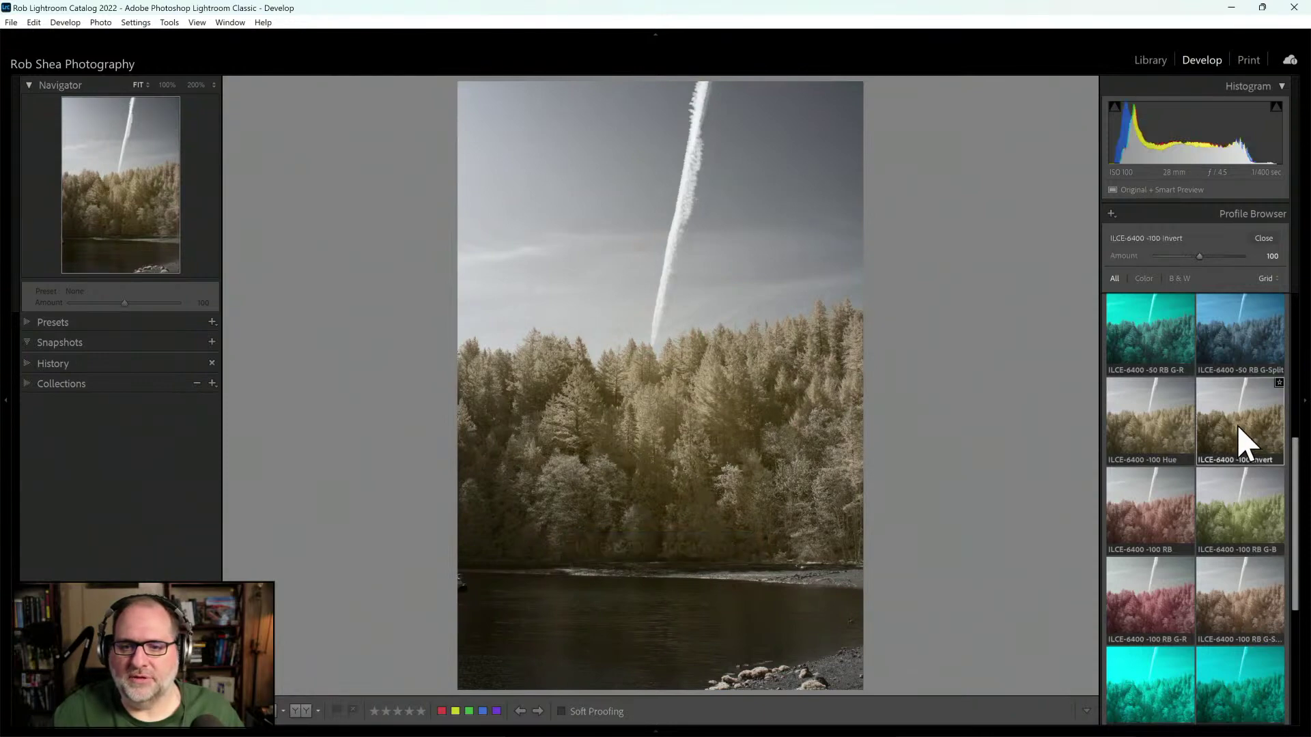
{"action": "left_click", "coordinate": [1264, 238]}
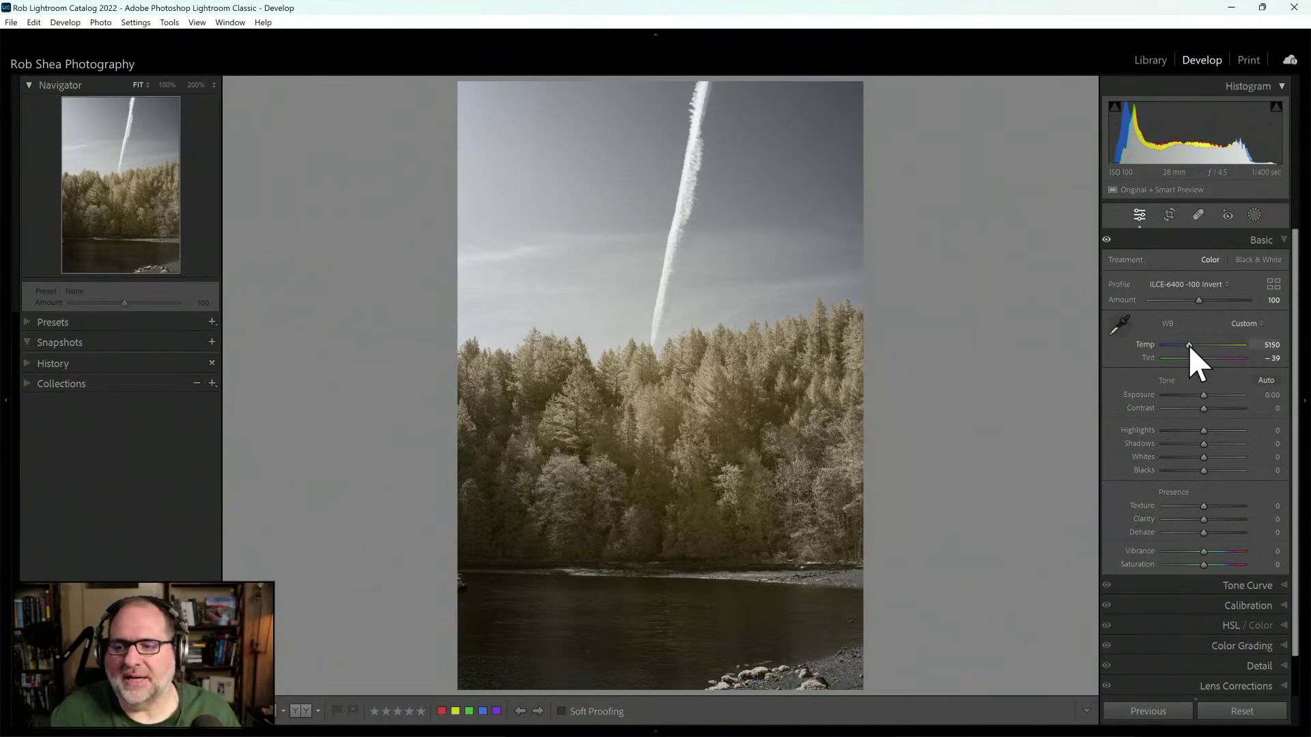
Step: Try Temp values of 3239, 11148, 10720 and 7385 on the colour-swapped photo, and resample white balance from the vapour trail
{"action": "left_click_drag", "start_coordinate": [1190, 346], "coordinate": [1175, 349]}
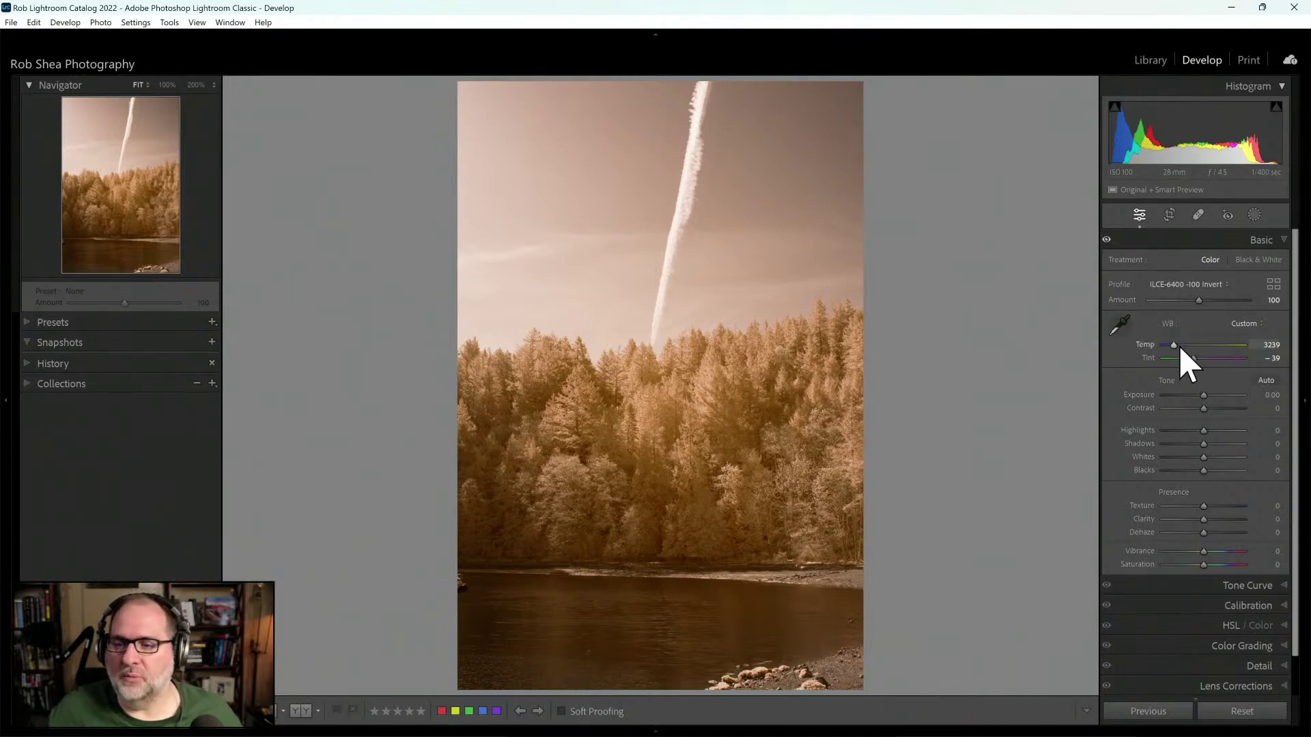
{"action": "left_click_drag", "start_coordinate": [1173, 345], "coordinate": [1222, 345]}
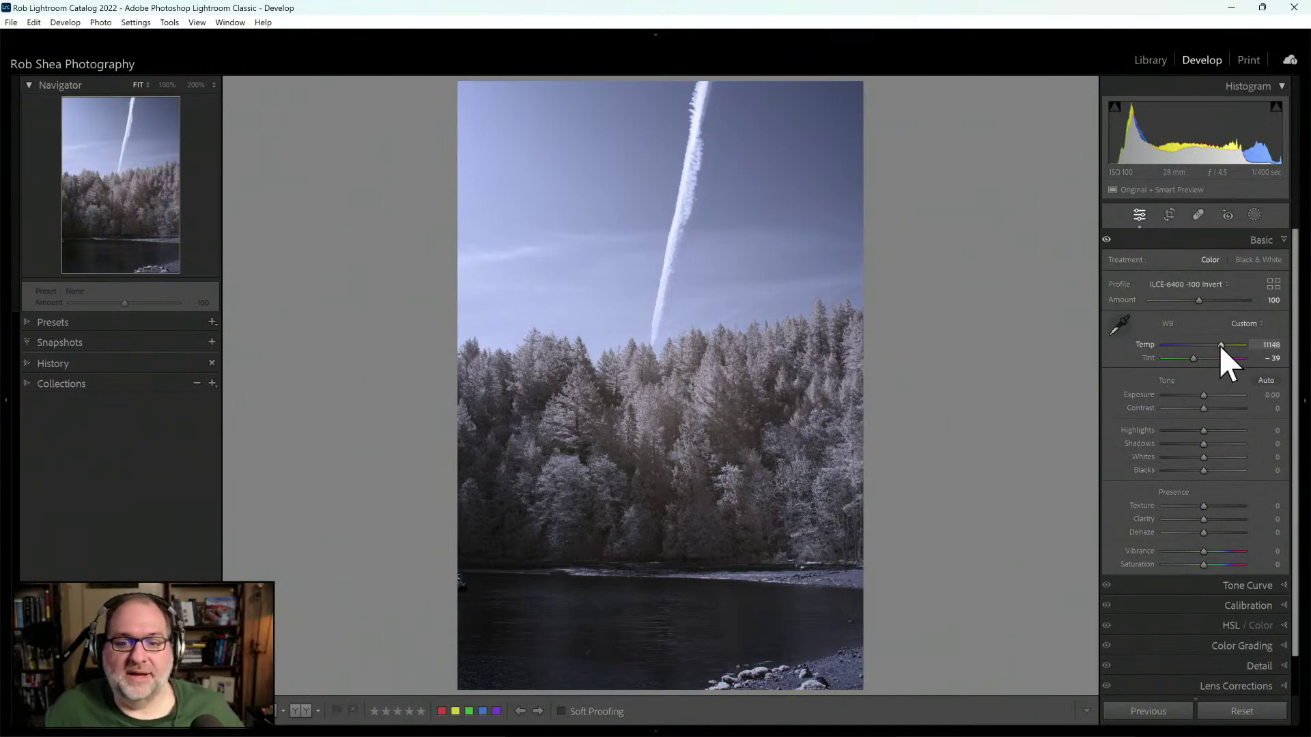
{"action": "left_click_drag", "start_coordinate": [1222, 346], "coordinate": [1218, 346]}
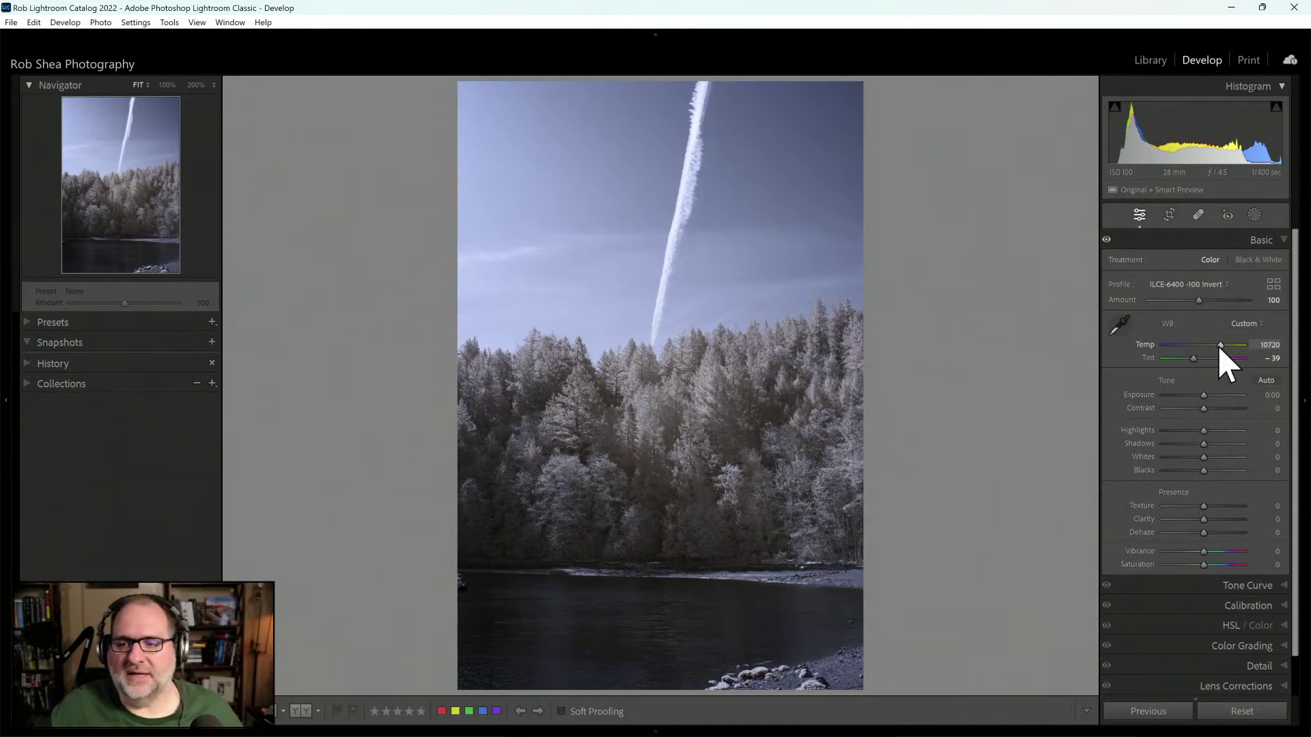
{"action": "left_click_drag", "start_coordinate": [1219, 346], "coordinate": [1206, 347]}
{"action": "left_click", "coordinate": [1120, 325]}
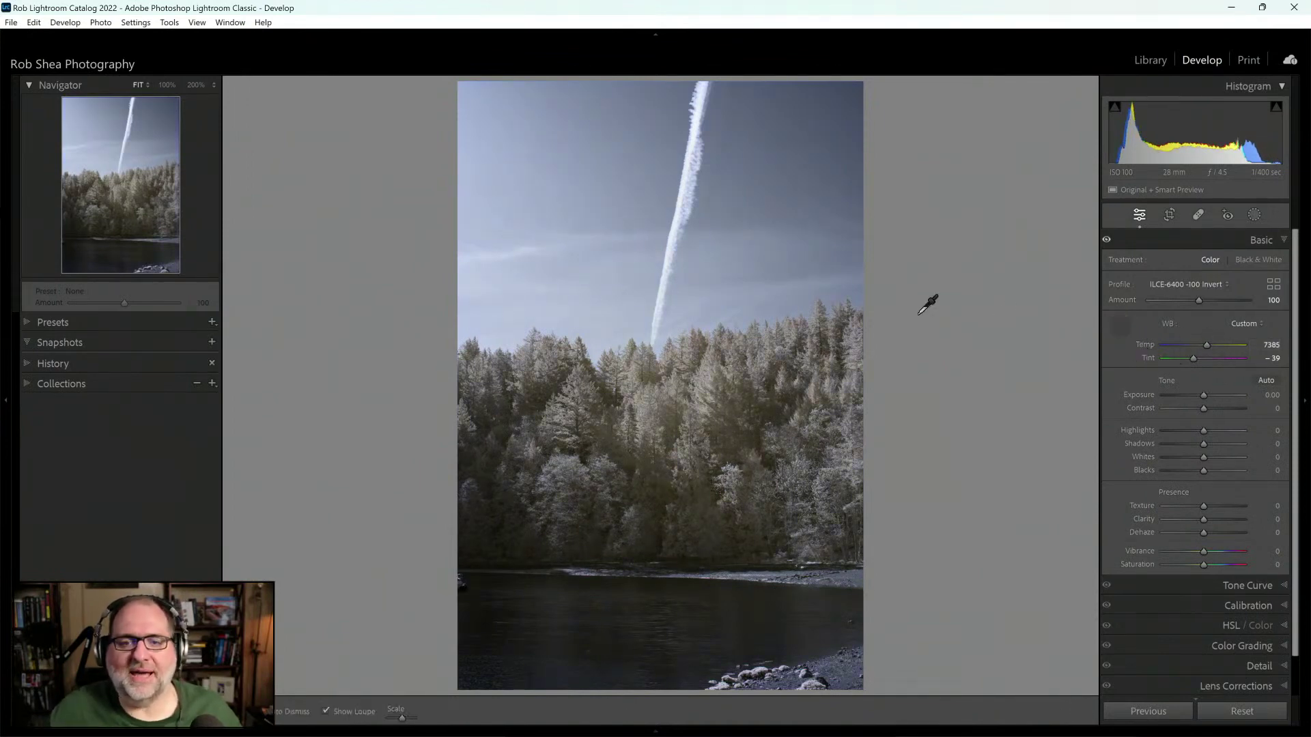
{"action": "left_click", "coordinate": [672, 259]}
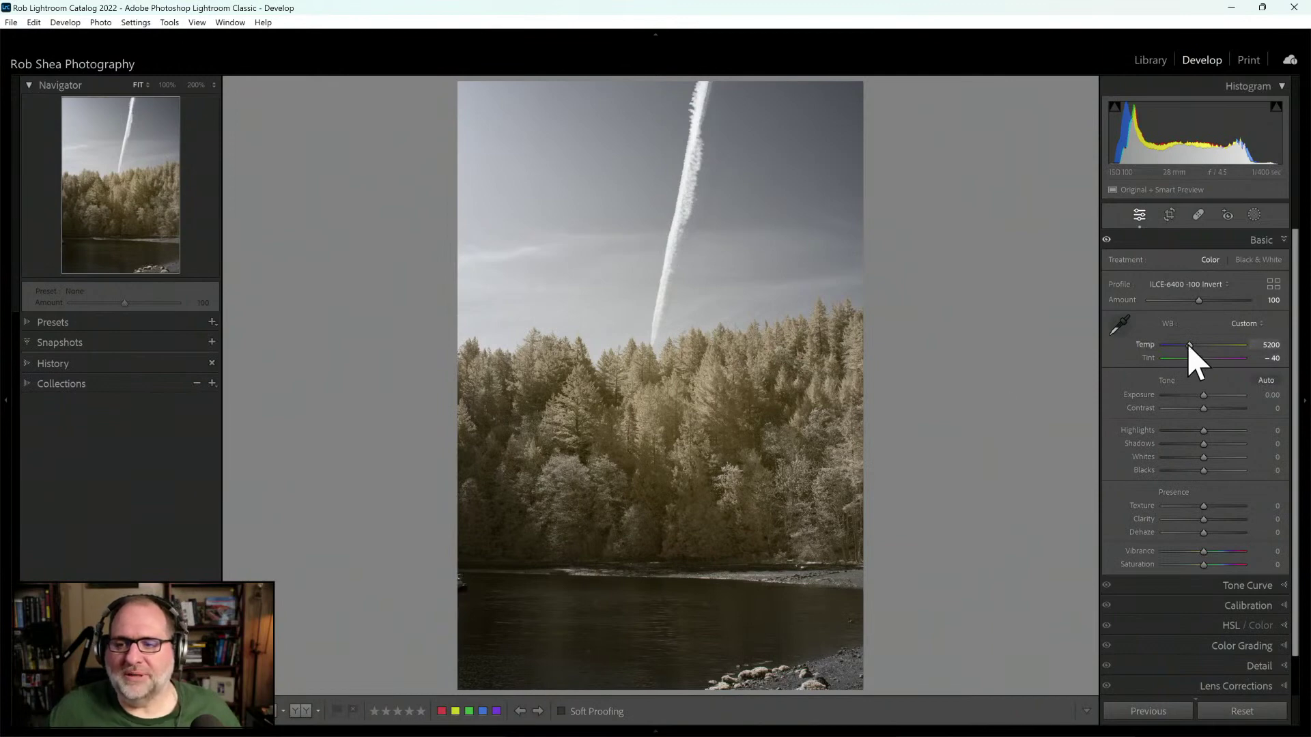
Step: Try Temp 5504 with Tint -77, and set the white balance back to neutral by sampling the vapour trail
{"action": "mouse_move", "coordinate": [1188, 345]}
{"action": "left_mouse_down"}
{"action": "mouse_move", "coordinate": [1218, 363]}
{"action": "mouse_move", "coordinate": [1188, 347]}
{"action": "mouse_move", "coordinate": [1182, 359]}
{"action": "mouse_move", "coordinate": [1212, 360]}
{"action": "mouse_move", "coordinate": [1184, 359]}
{"action": "left_mouse_up"}
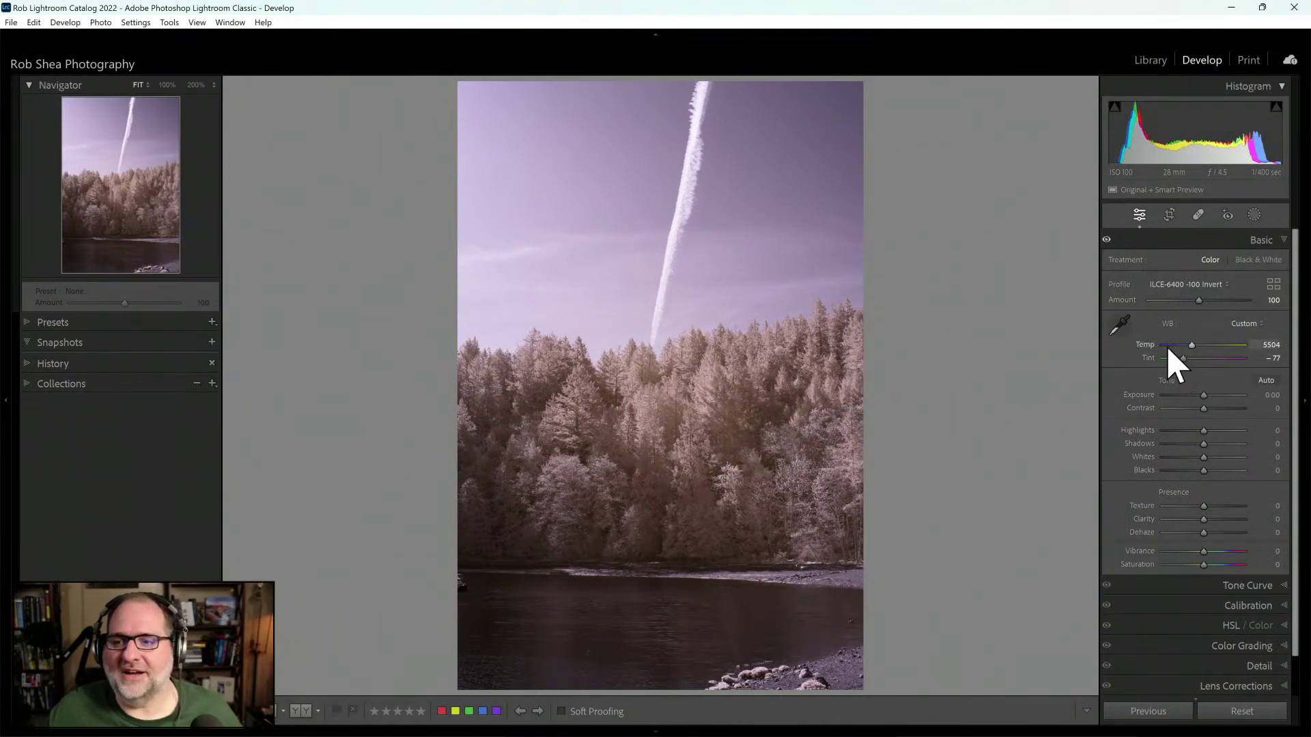
{"action": "left_click", "coordinate": [1120, 325]}
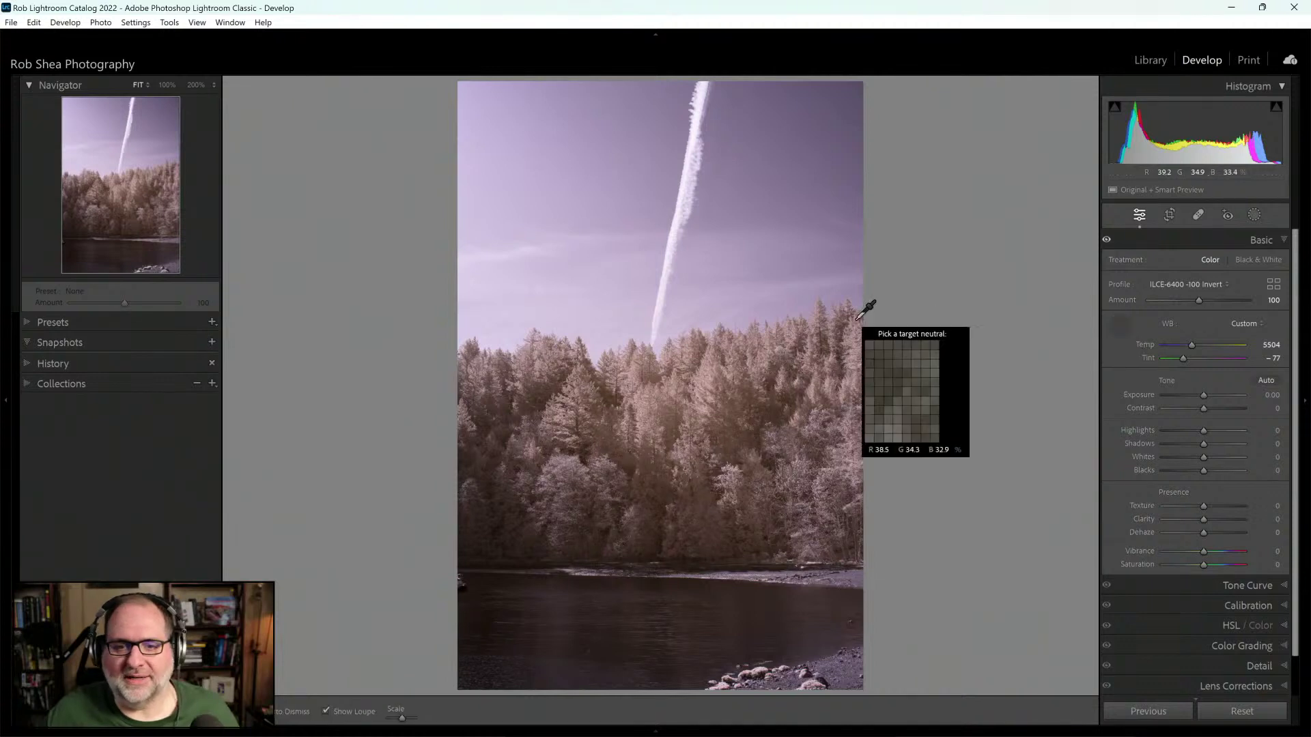
{"action": "left_click", "coordinate": [665, 273]}
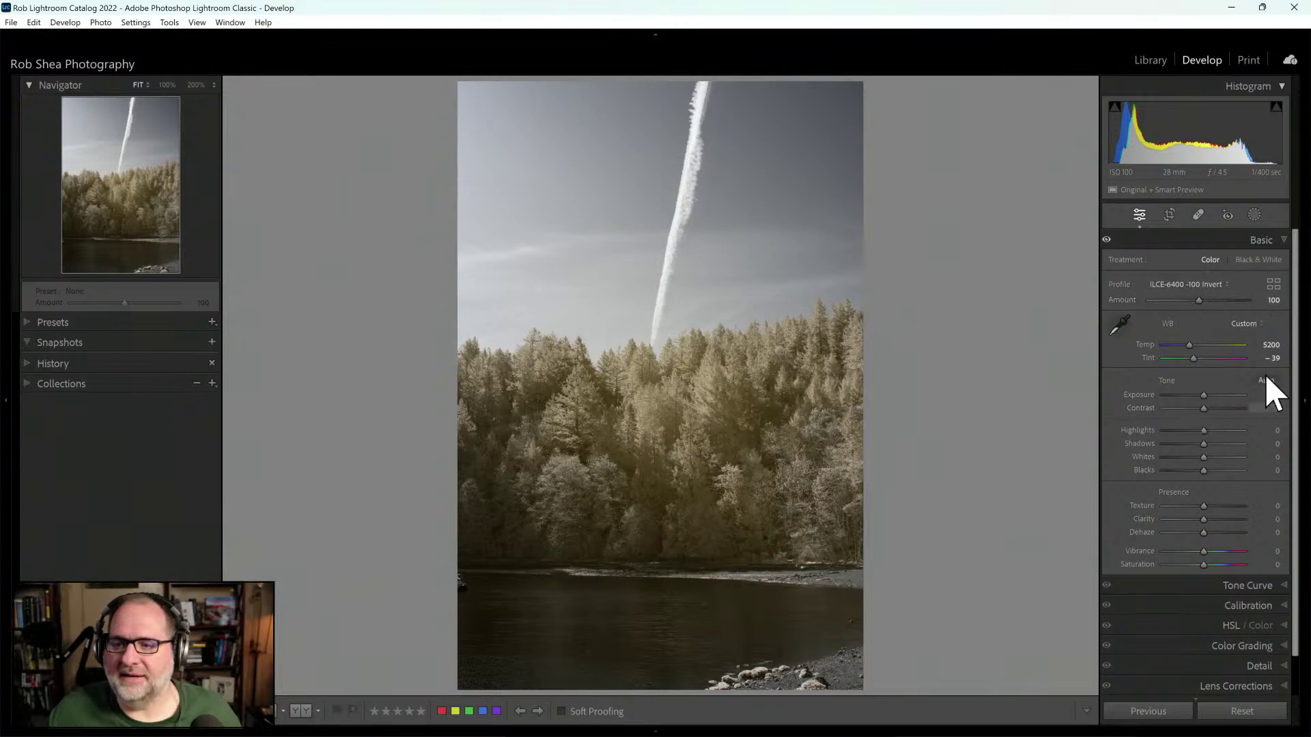
Step: Apply the Strong Contrast point curve to the forest and lake photo
{"action": "left_click", "coordinate": [1247, 585]}
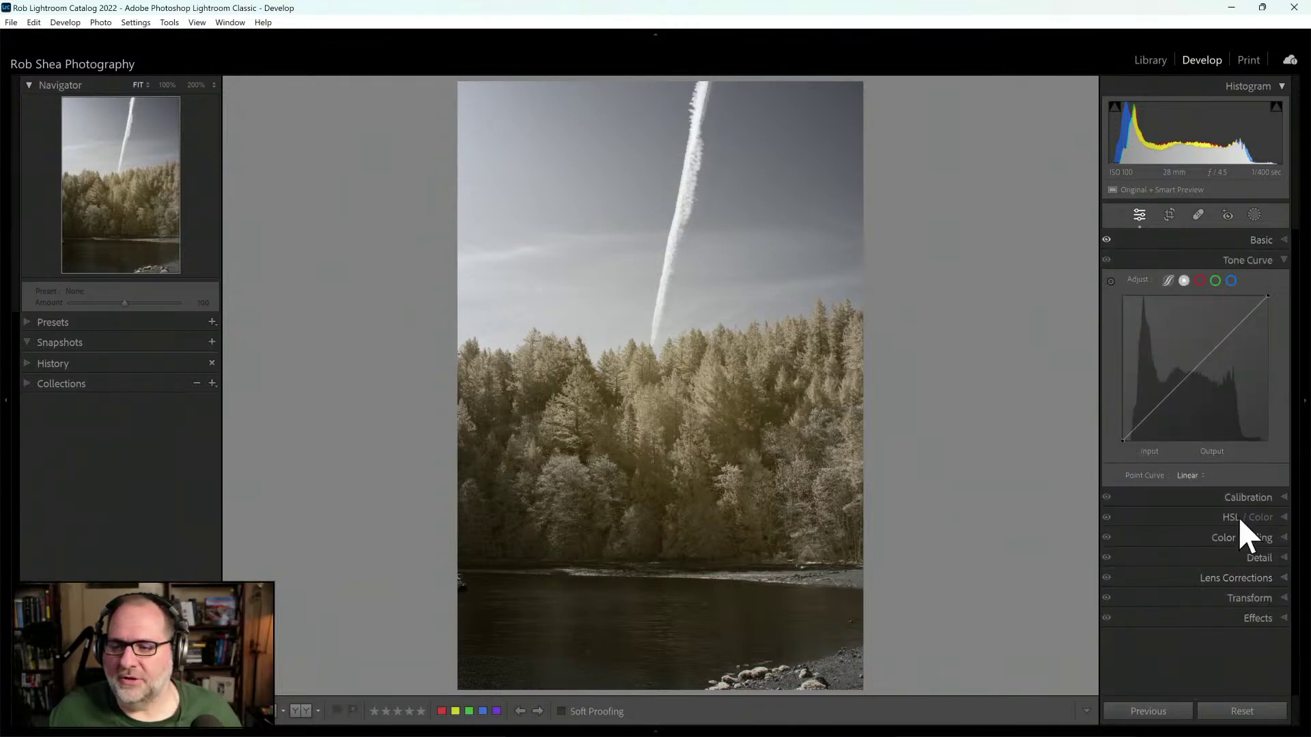
{"action": "left_click", "coordinate": [1202, 477]}
{"action": "left_click", "coordinate": [1194, 521]}
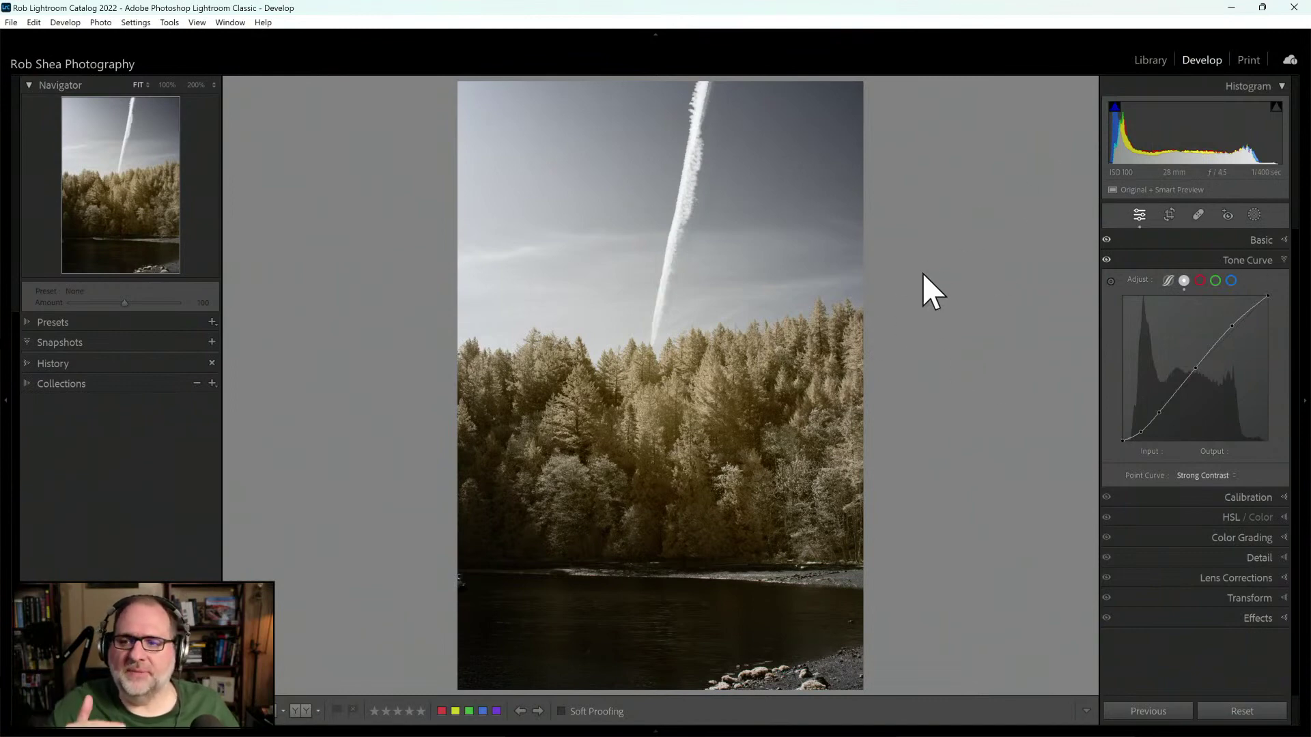
{"action": "left_click", "coordinate": [1233, 269]}
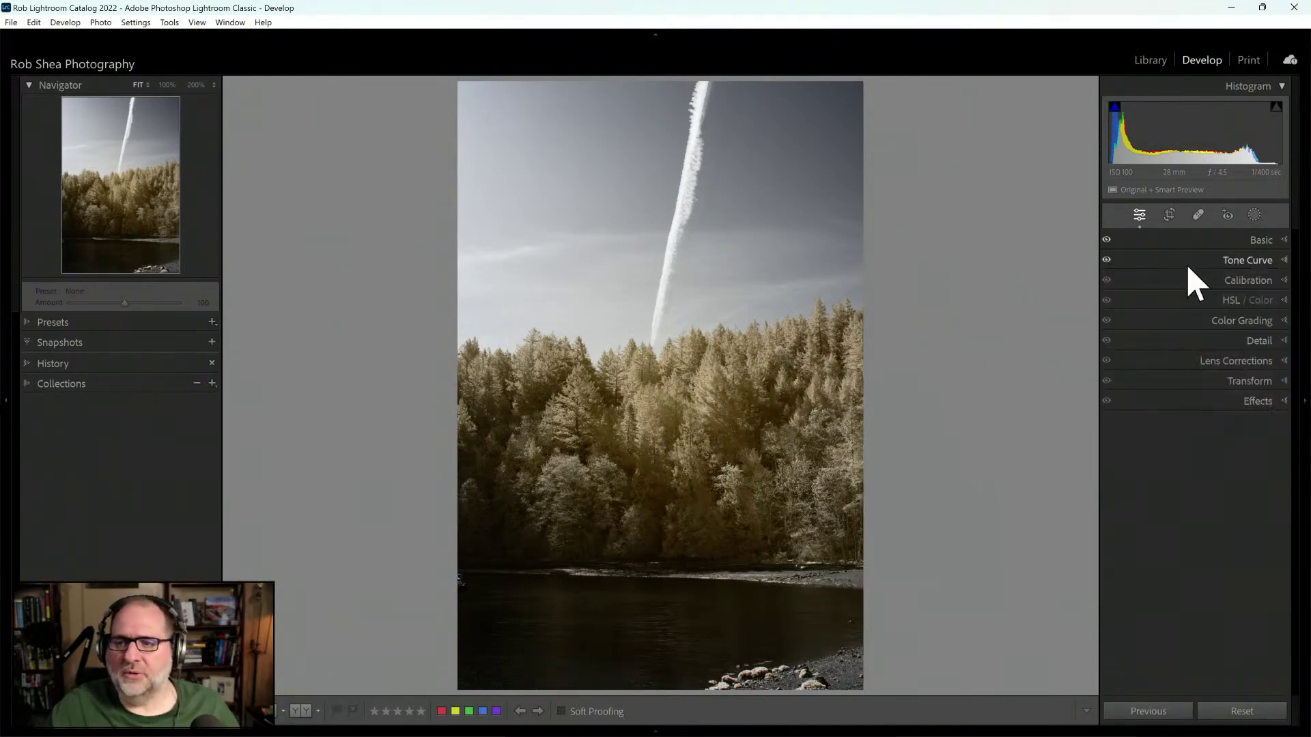
Step: Crop the forest and lake photo to 4 x 5 / 8 x 10, trimming the sky and keeping the rocks along the lower edge
{"action": "key", "text": "r"}
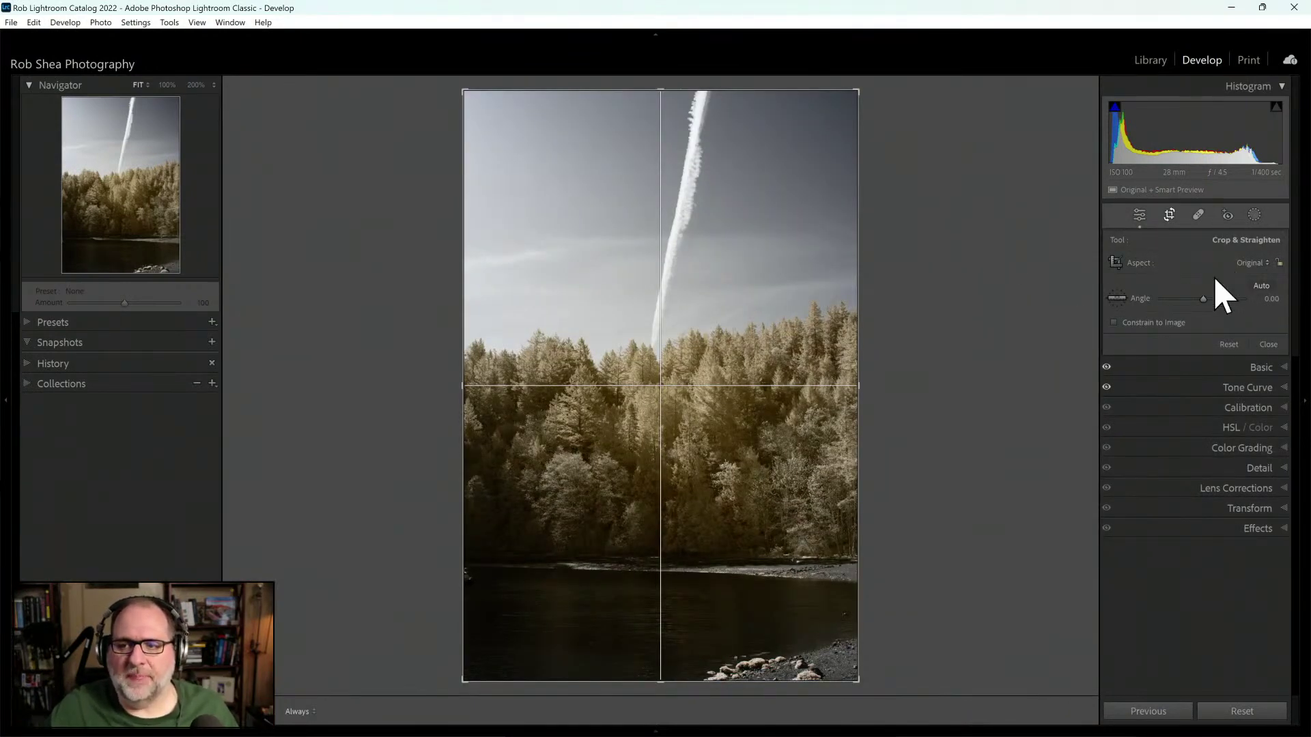
{"action": "left_click", "coordinate": [1265, 263]}
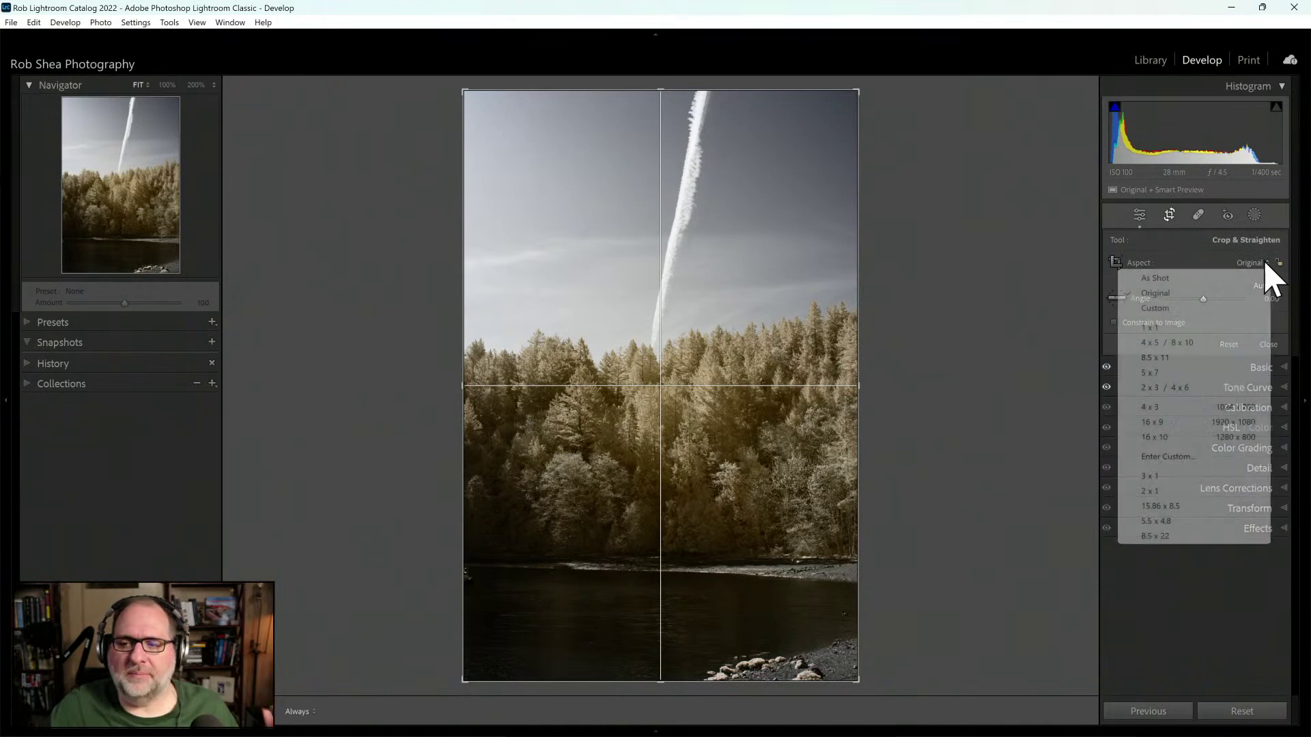
{"action": "left_click", "coordinate": [1192, 362]}
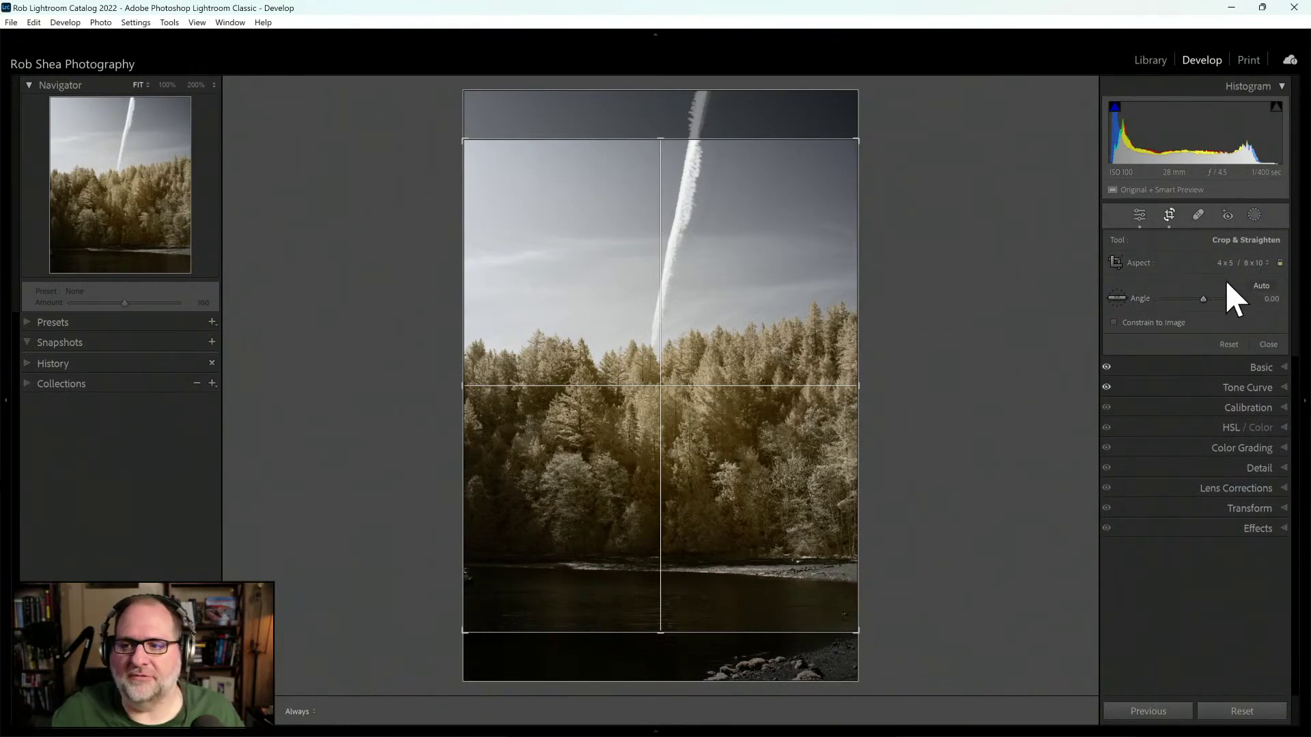
{"action": "left_click_drag", "start_coordinate": [741, 412], "coordinate": [740, 384]}
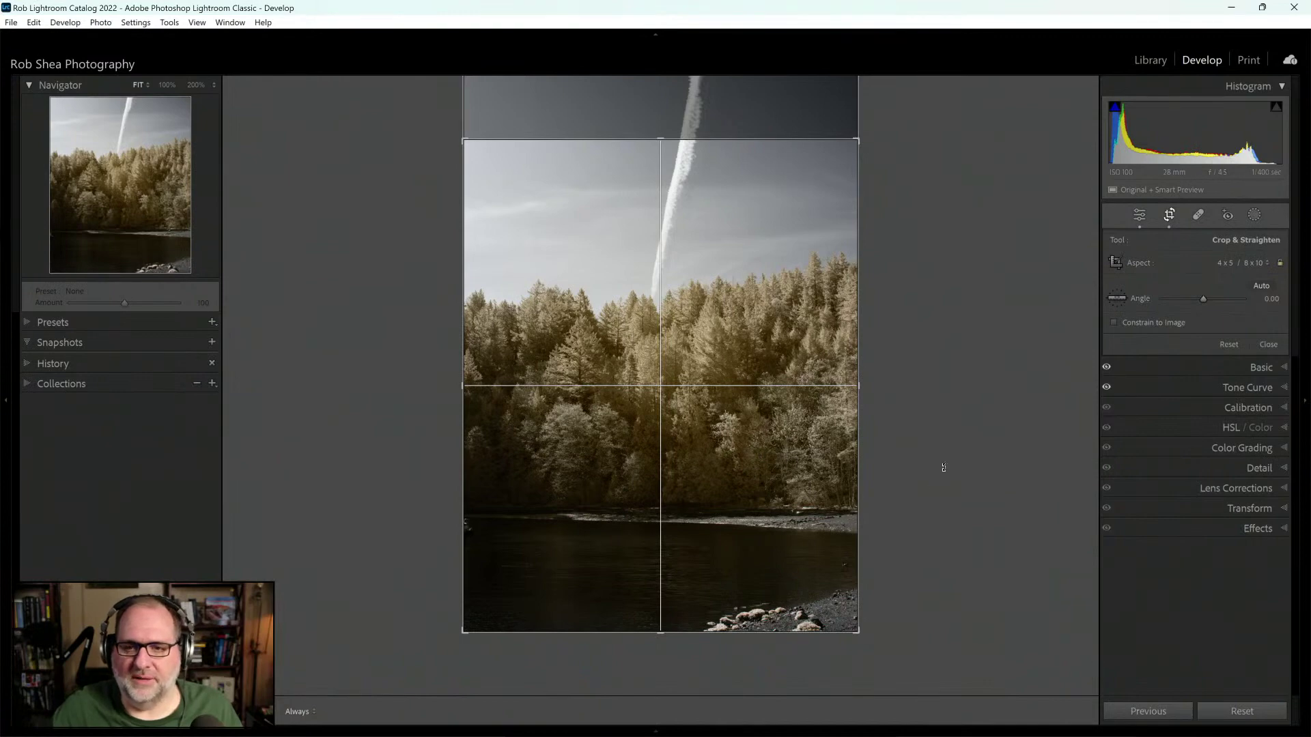
{"action": "key", "text": "Return"}
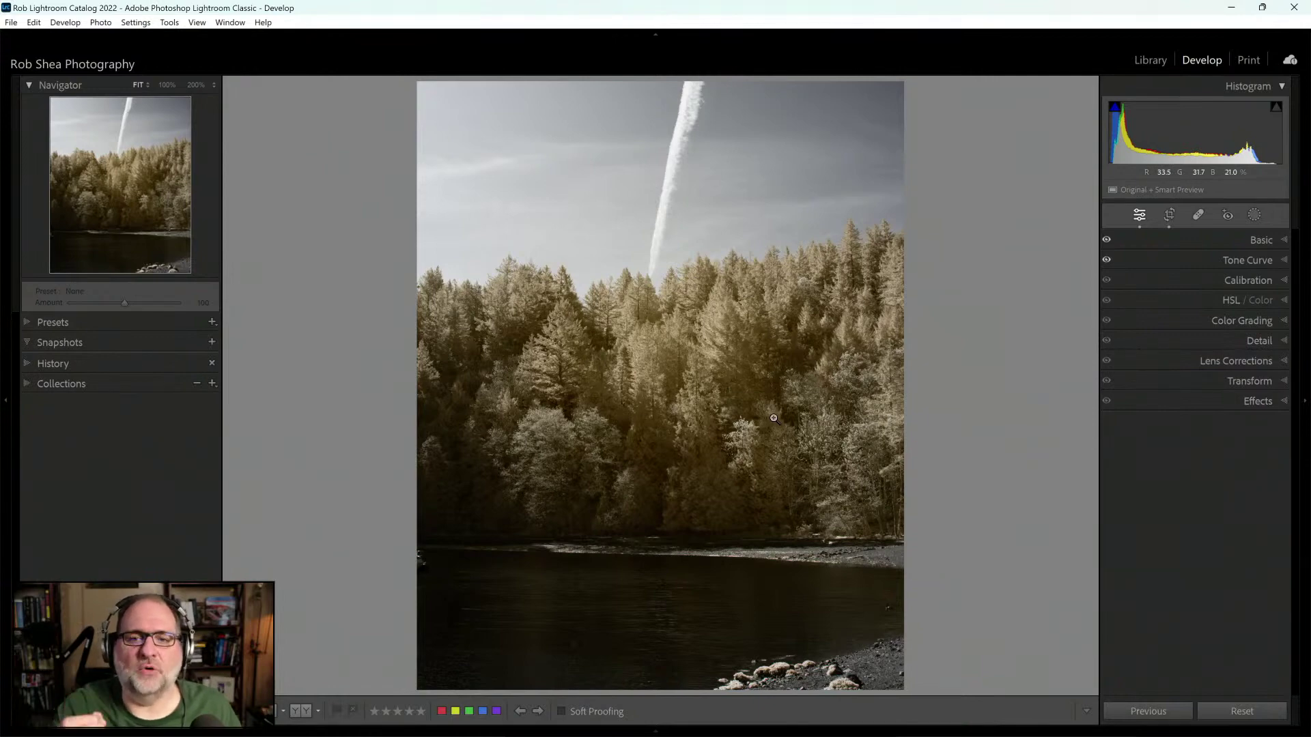
Step: Mask the sky, raise its Dehaze to 26 and apply the Strong Contrast curve to it
{"action": "left_click", "coordinate": [1254, 215]}
{"action": "left_click", "coordinate": [1195, 271]}
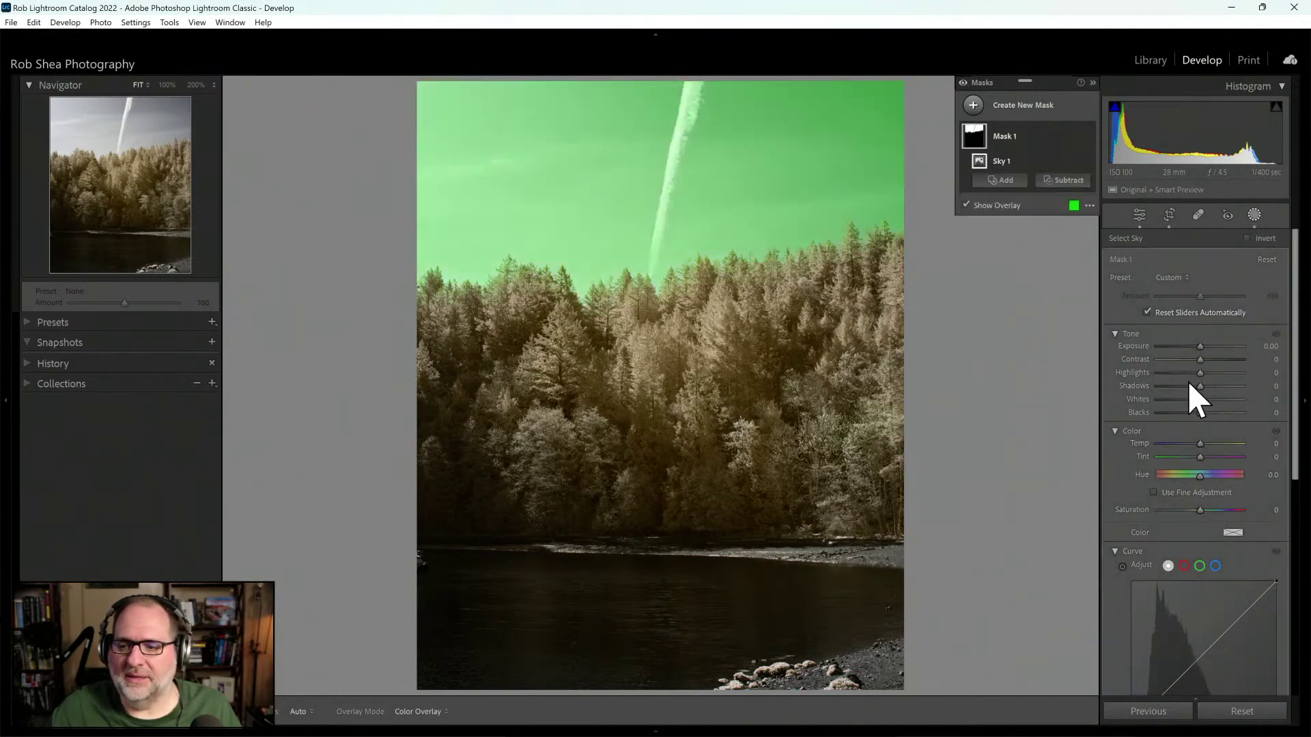
{"action": "left_click_drag", "start_coordinate": [1297, 355], "coordinate": [1292, 461]}
{"action": "left_click_drag", "start_coordinate": [1201, 622], "coordinate": [1210, 621]}
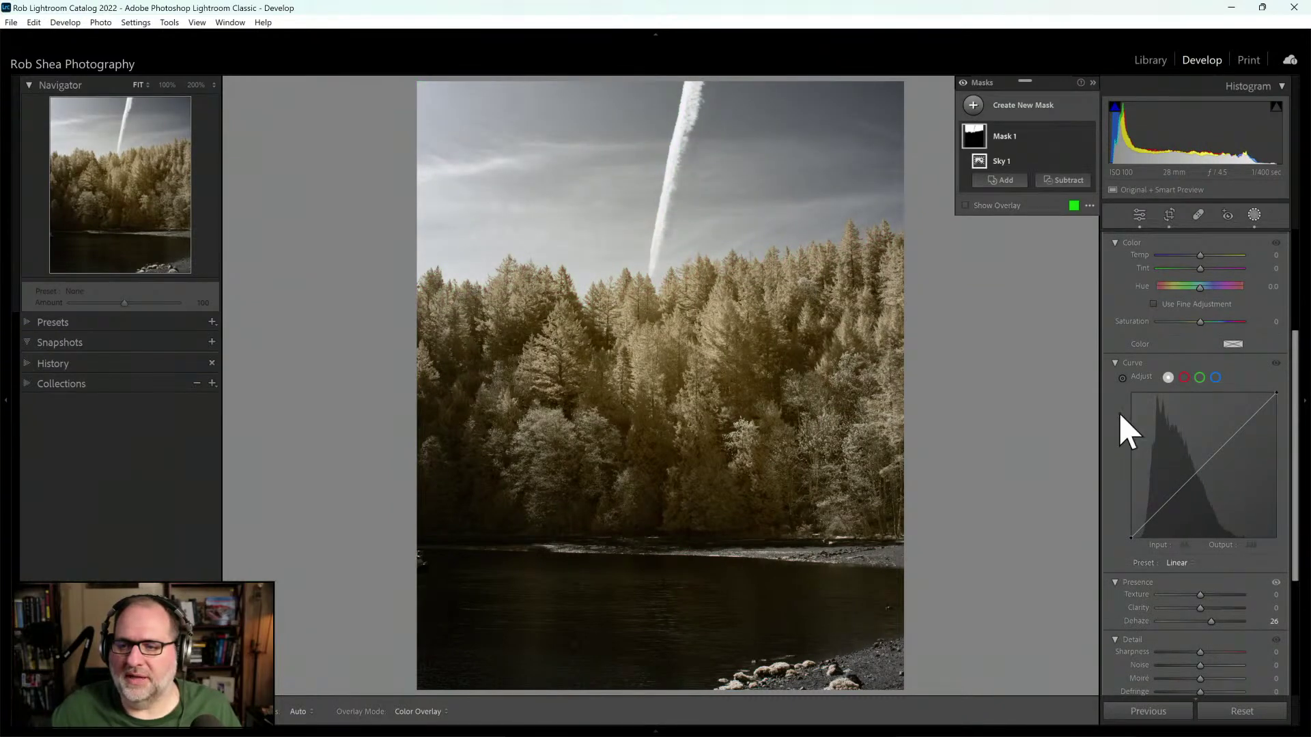
{"action": "left_click", "coordinate": [1185, 564]}
{"action": "left_click", "coordinate": [1201, 607]}
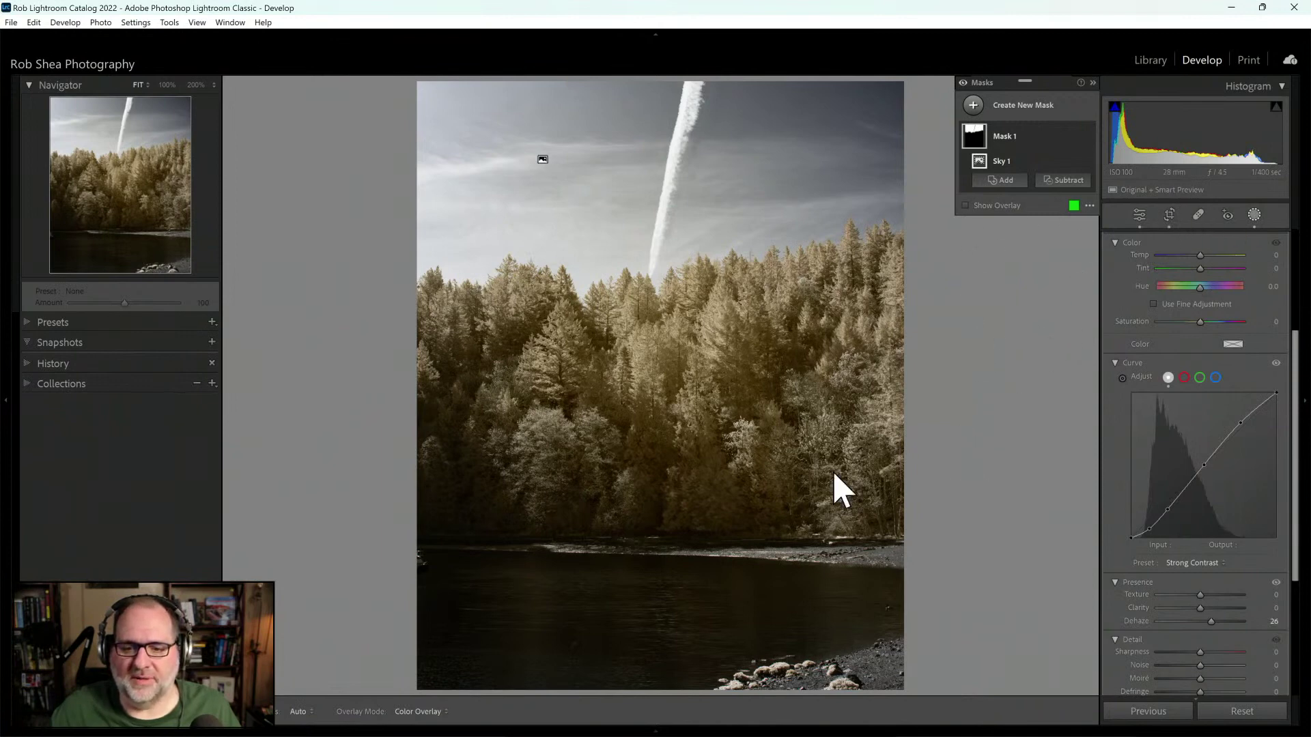
Step: Duplicate and invert the sky mask, and subtract a wide radial gradient across the dark water
{"action": "right_click", "coordinate": [976, 139]}
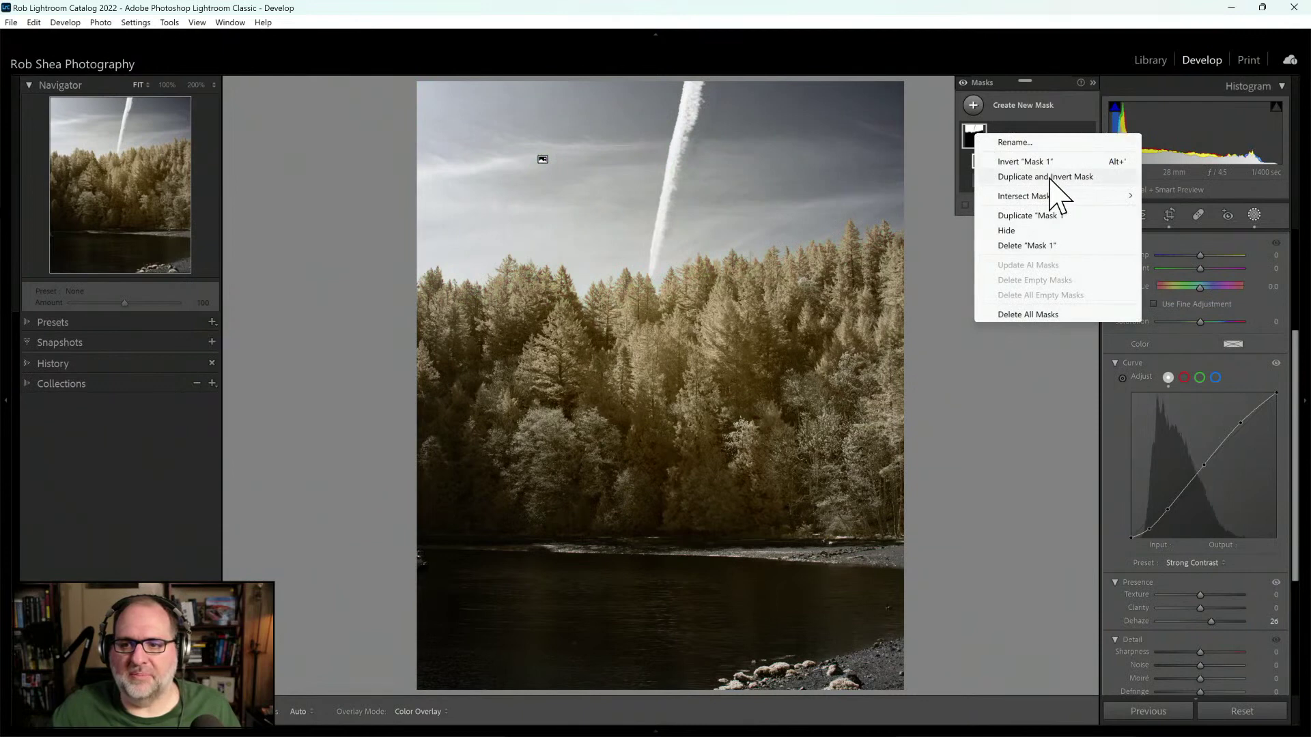
{"action": "left_click", "coordinate": [1011, 177]}
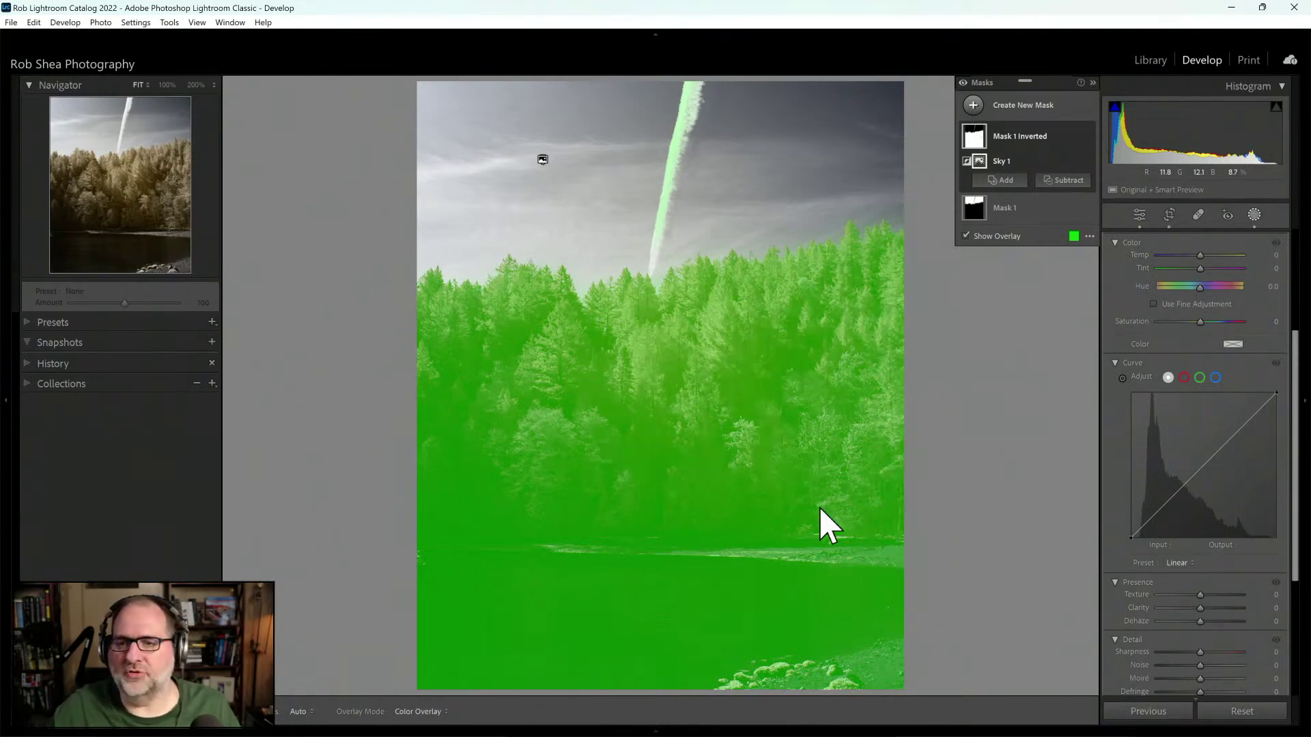
{"action": "left_click", "coordinate": [1070, 182]}
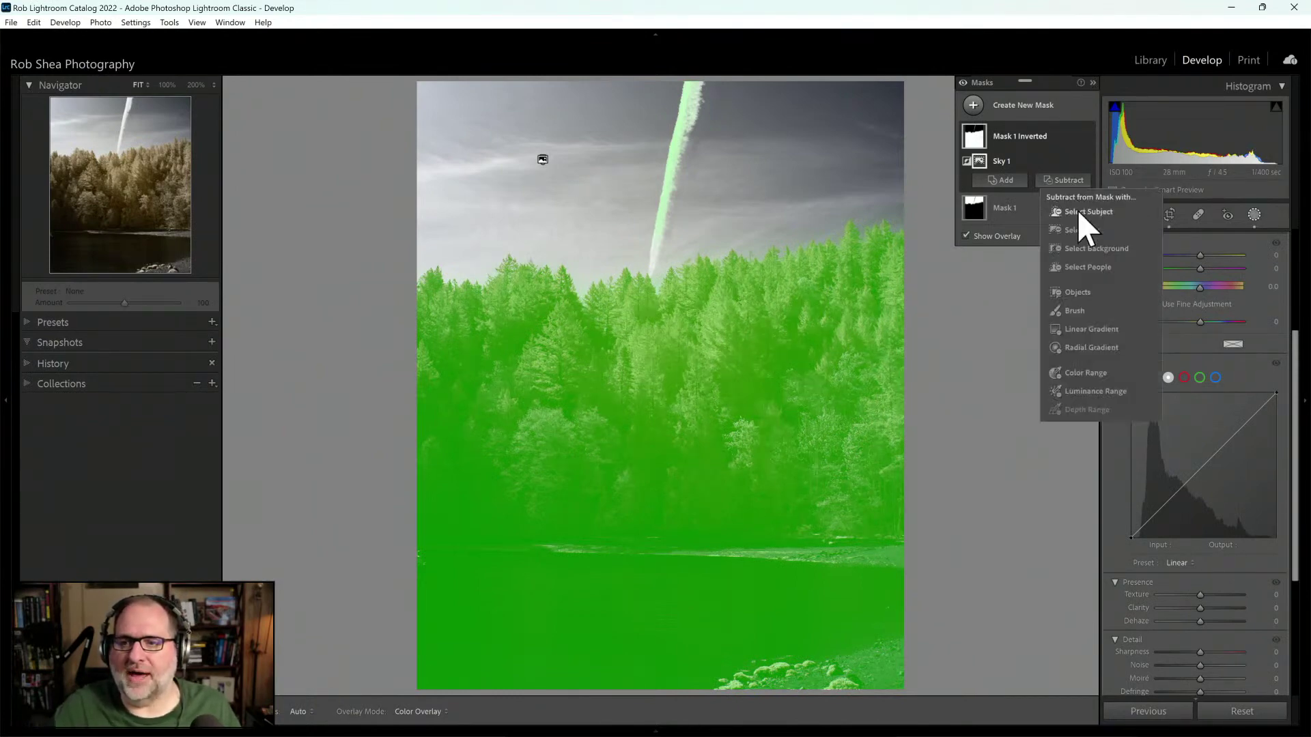
{"action": "left_click", "coordinate": [1056, 345]}
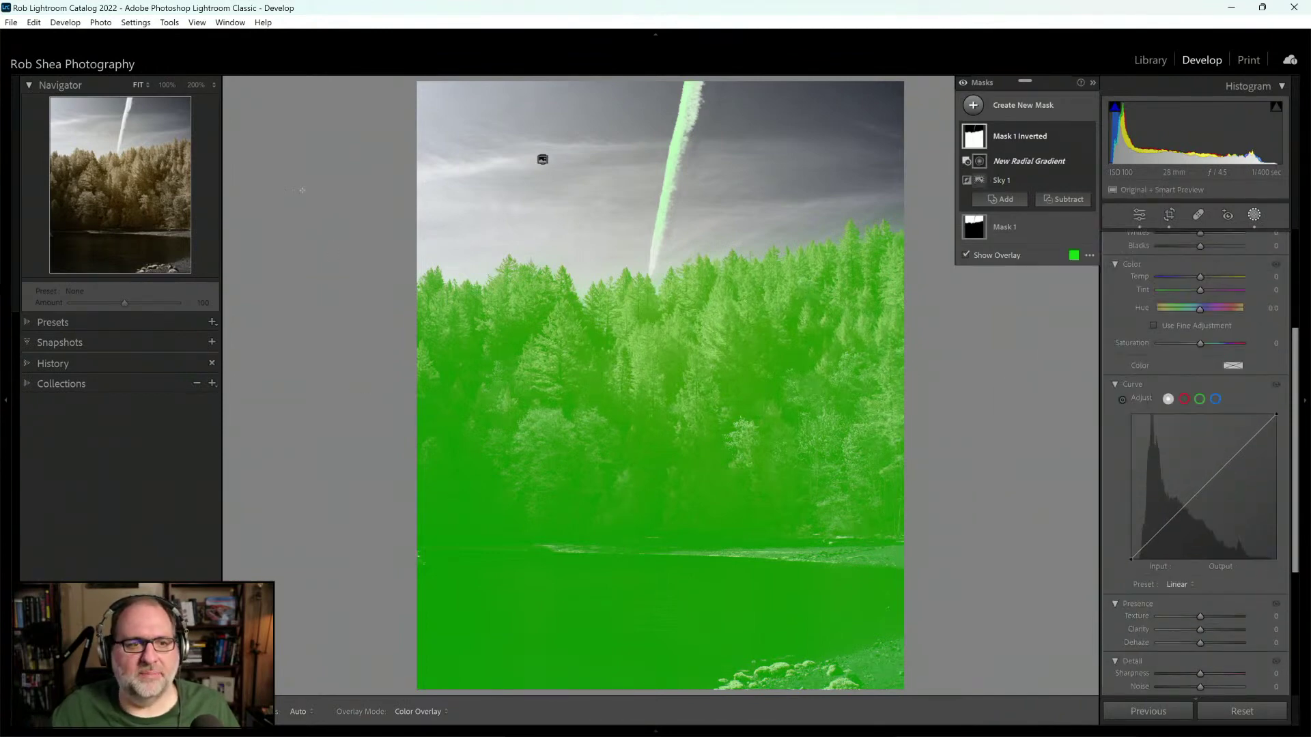
{"action": "left_click", "coordinate": [214, 85]}
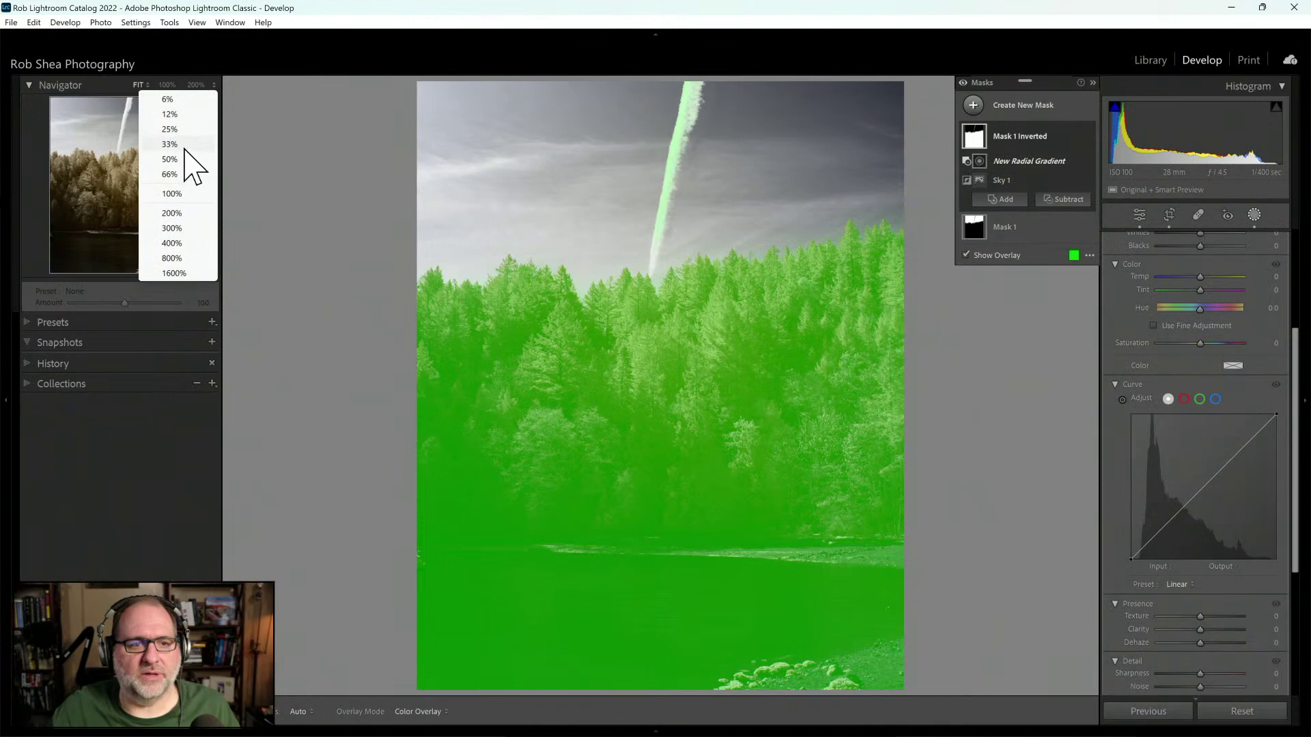
{"action": "left_click", "coordinate": [184, 146]}
{"action": "left_click", "coordinate": [214, 84]}
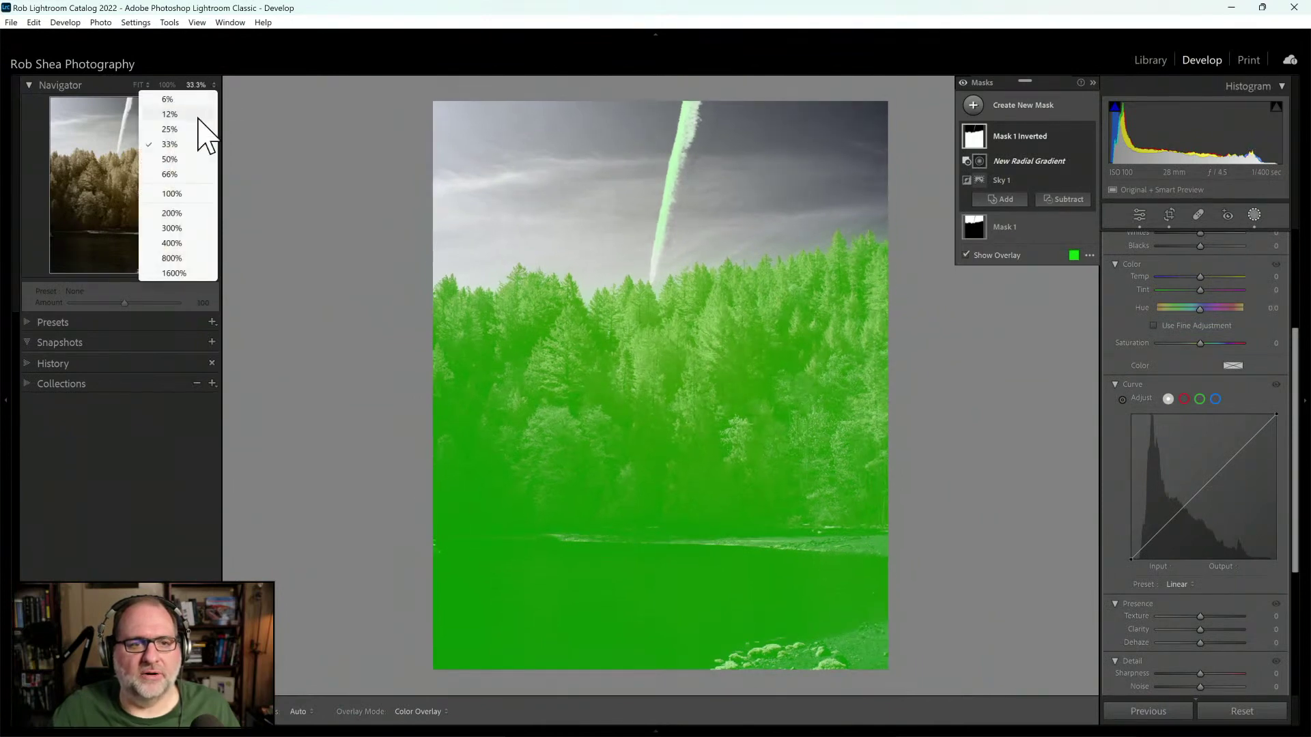
{"action": "left_click", "coordinate": [198, 137]}
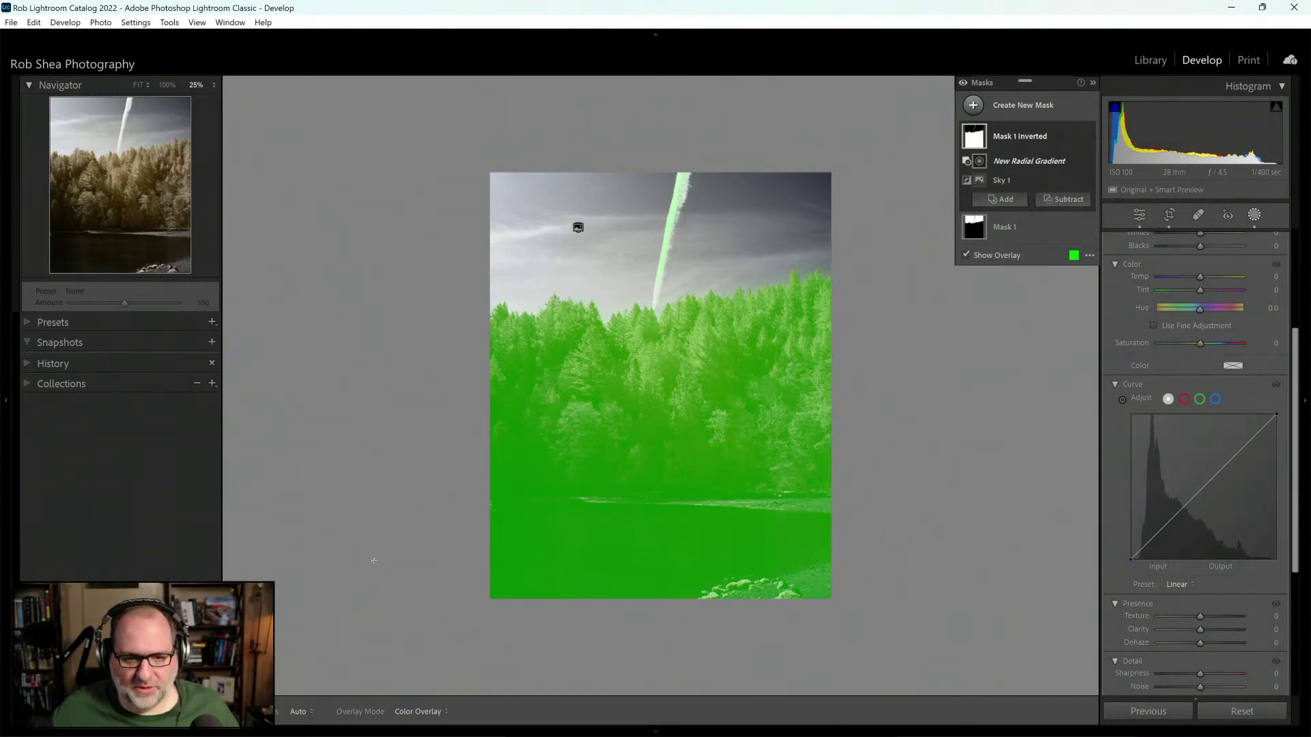
{"action": "left_click_drag", "start_coordinate": [380, 561], "coordinate": [887, 611]}
Step: Centre the subtracted radial gradient over the lake, widen it and reduce its feather to 20
{"action": "left_click_drag", "start_coordinate": [378, 564], "coordinate": [408, 544]}
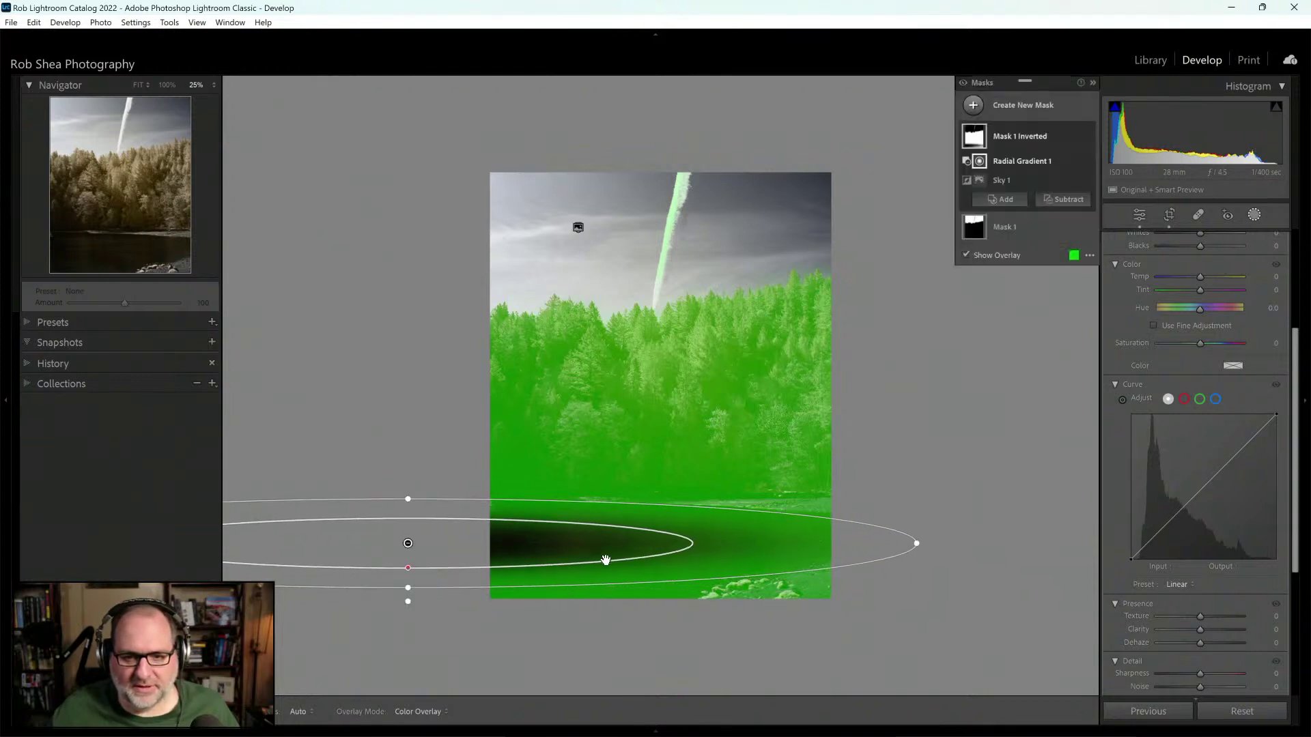
{"action": "left_click_drag", "start_coordinate": [917, 543], "coordinate": [955, 541]}
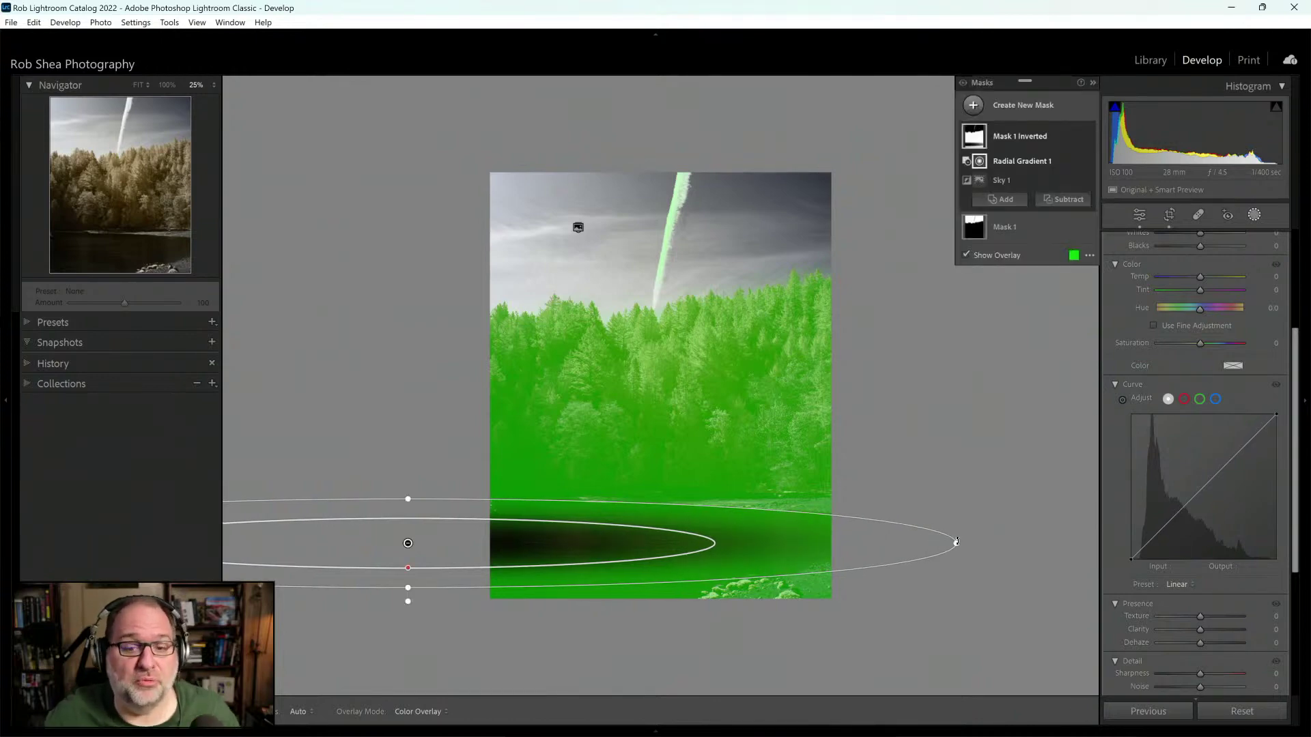
{"action": "left_click_drag", "start_coordinate": [408, 567], "coordinate": [408, 577]}
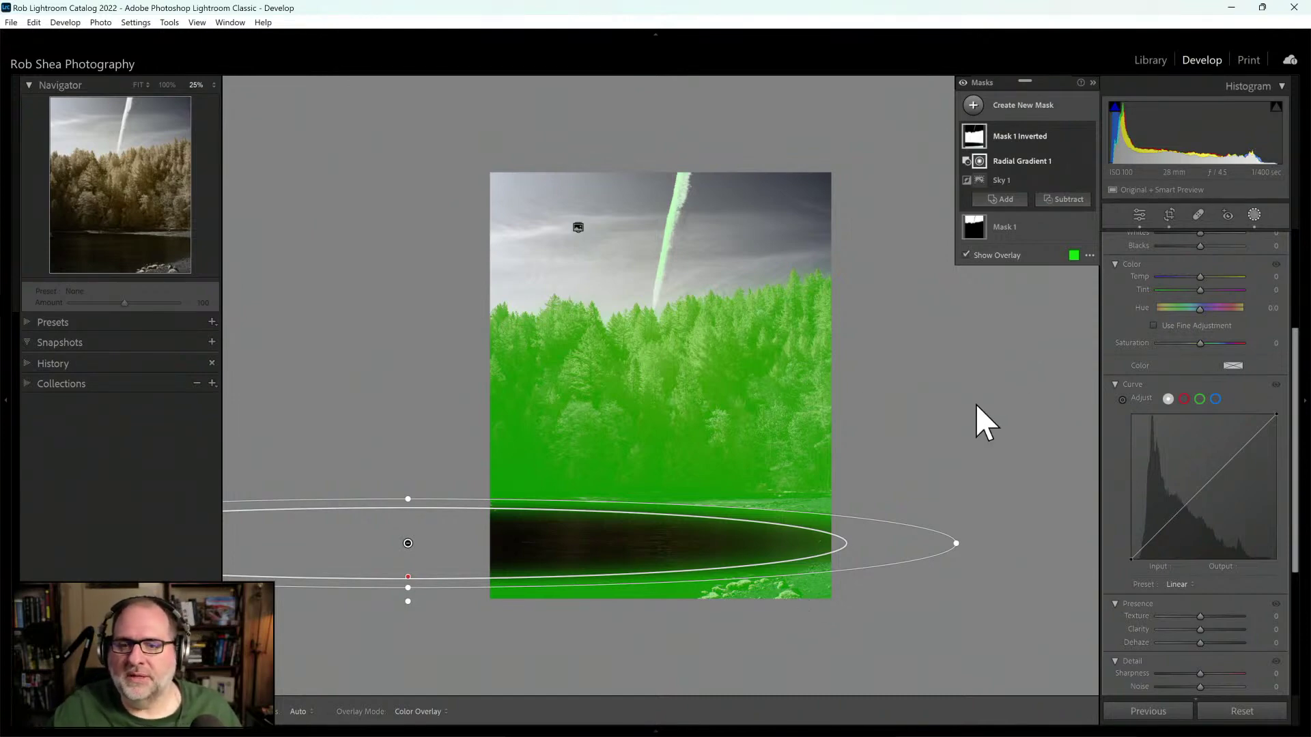
Step: Set the inverted foreground mask's Texture to 24, Clarity to 17 and Contrast to 7
{"action": "left_click_drag", "start_coordinate": [1201, 617], "coordinate": [1208, 629]}
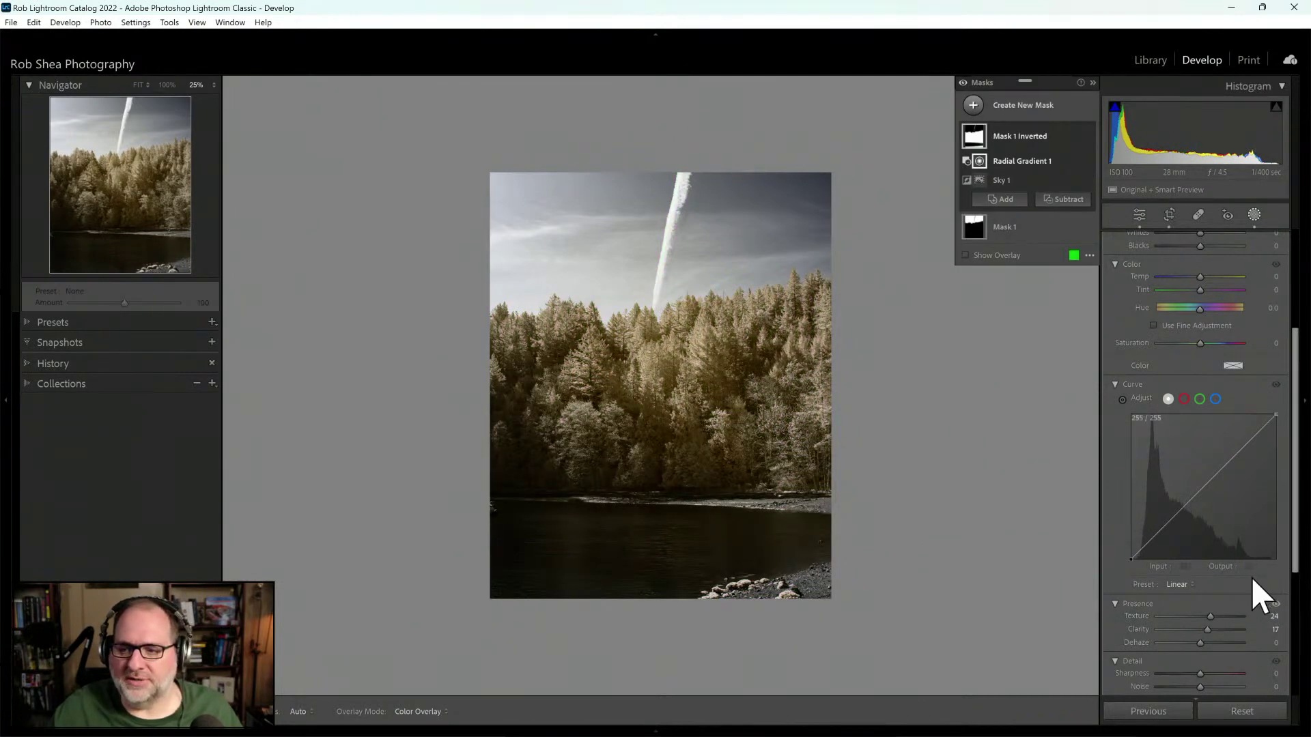
{"action": "left_click_drag", "start_coordinate": [1302, 497], "coordinate": [1299, 410]}
{"action": "left_click_drag", "start_coordinate": [1197, 371], "coordinate": [1202, 371]}
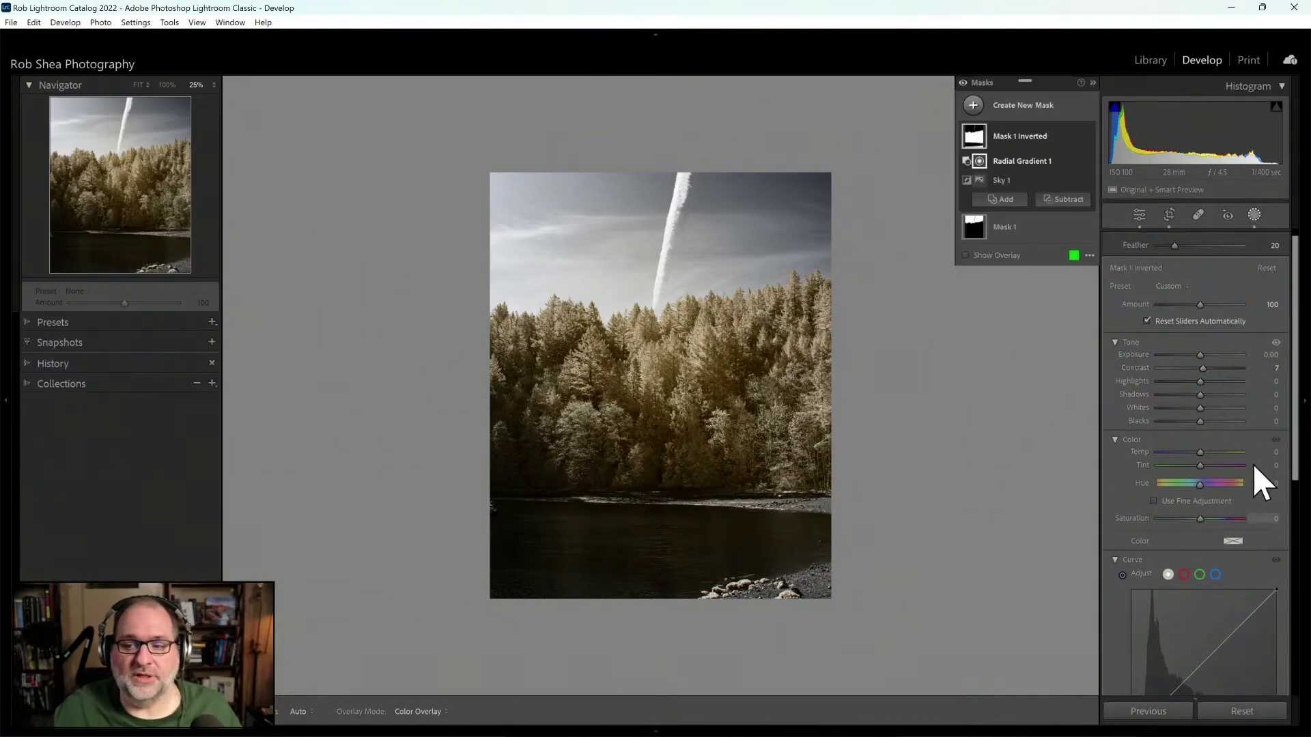
Step: Set the foreground mask's Saturation to 25, finish masking and fit the whole photo in view
{"action": "scroll", "coordinate": [1295, 412], "scroll_direction": "down", "scroll_amount": 1}
{"action": "left_click_drag", "start_coordinate": [1296, 409], "coordinate": [1295, 437]}
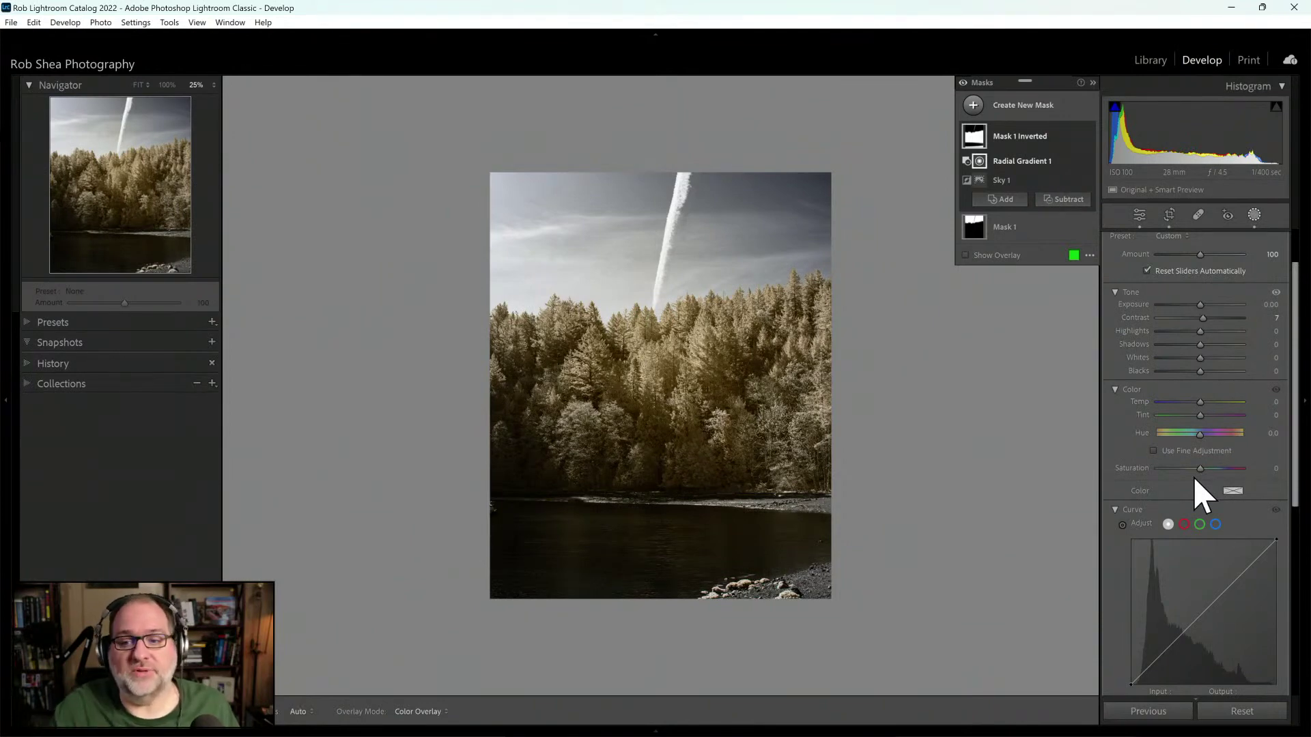
{"action": "left_click_drag", "start_coordinate": [1201, 470], "coordinate": [1216, 470]}
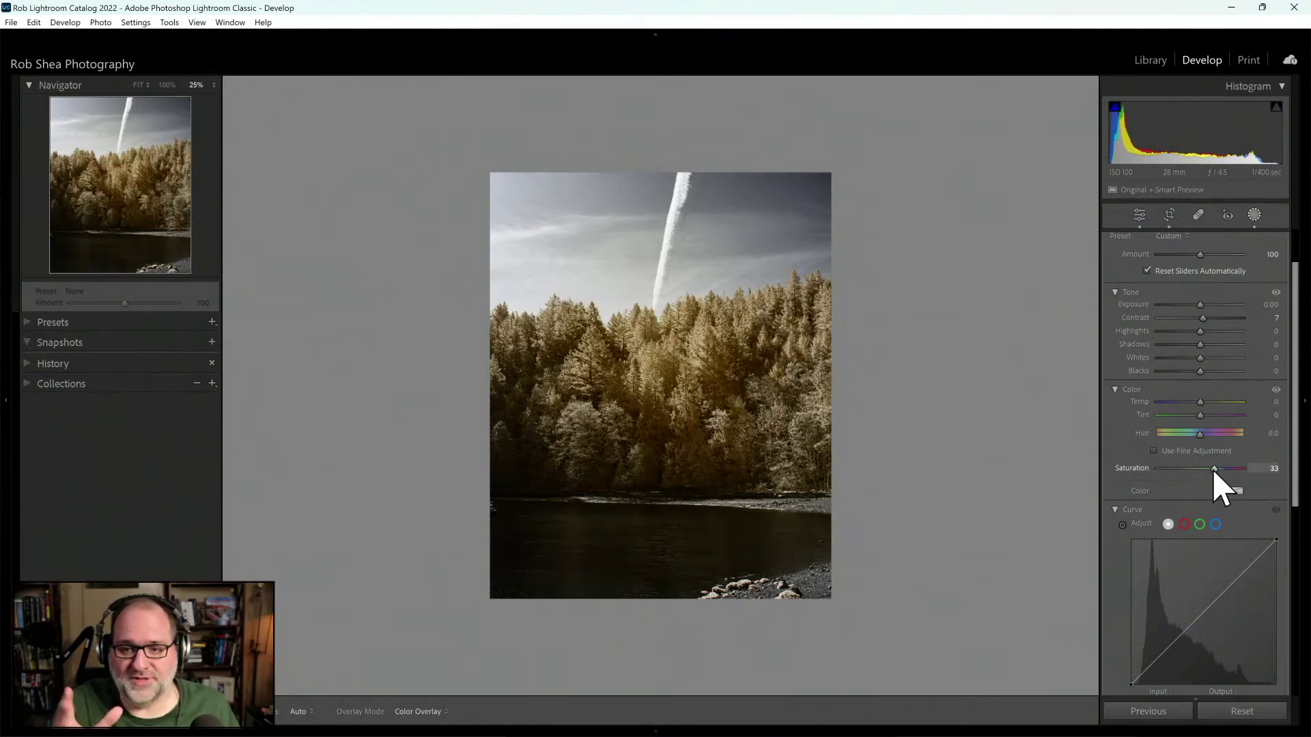
{"action": "left_click_drag", "start_coordinate": [1214, 470], "coordinate": [1212, 471]}
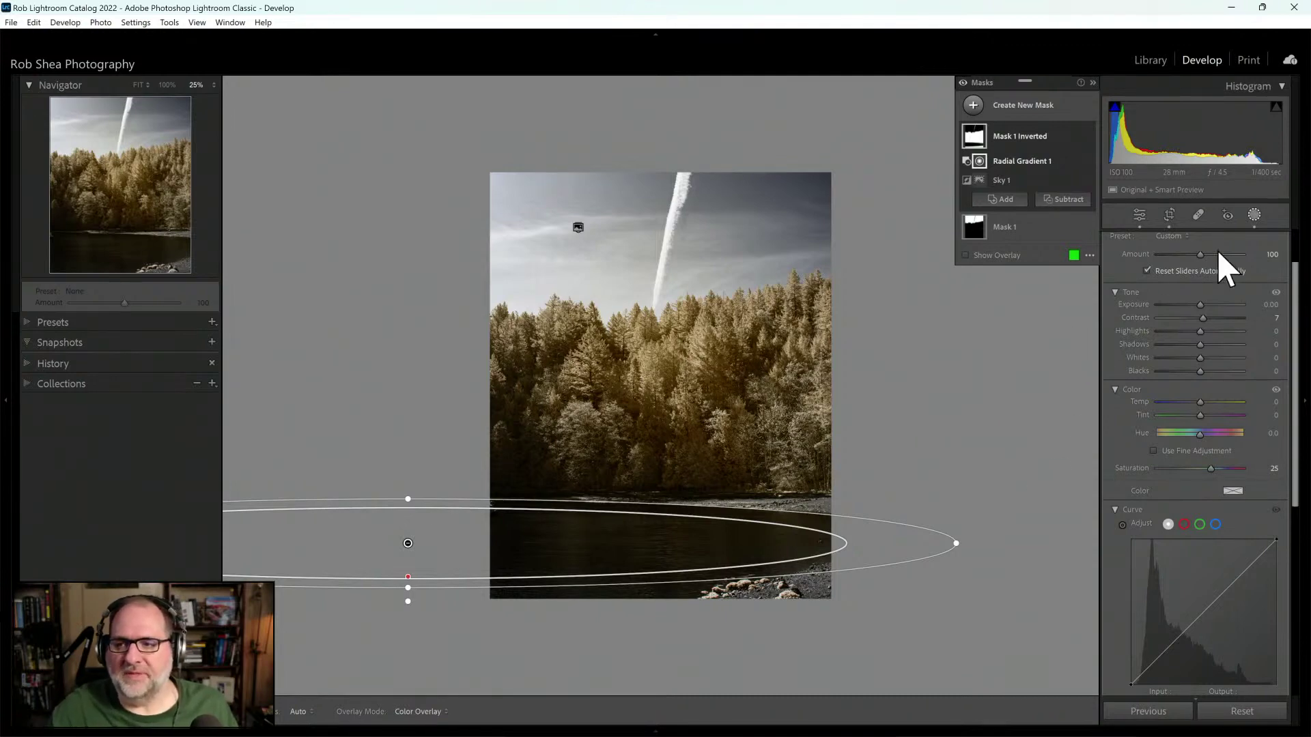
{"action": "left_click", "coordinate": [1255, 216]}
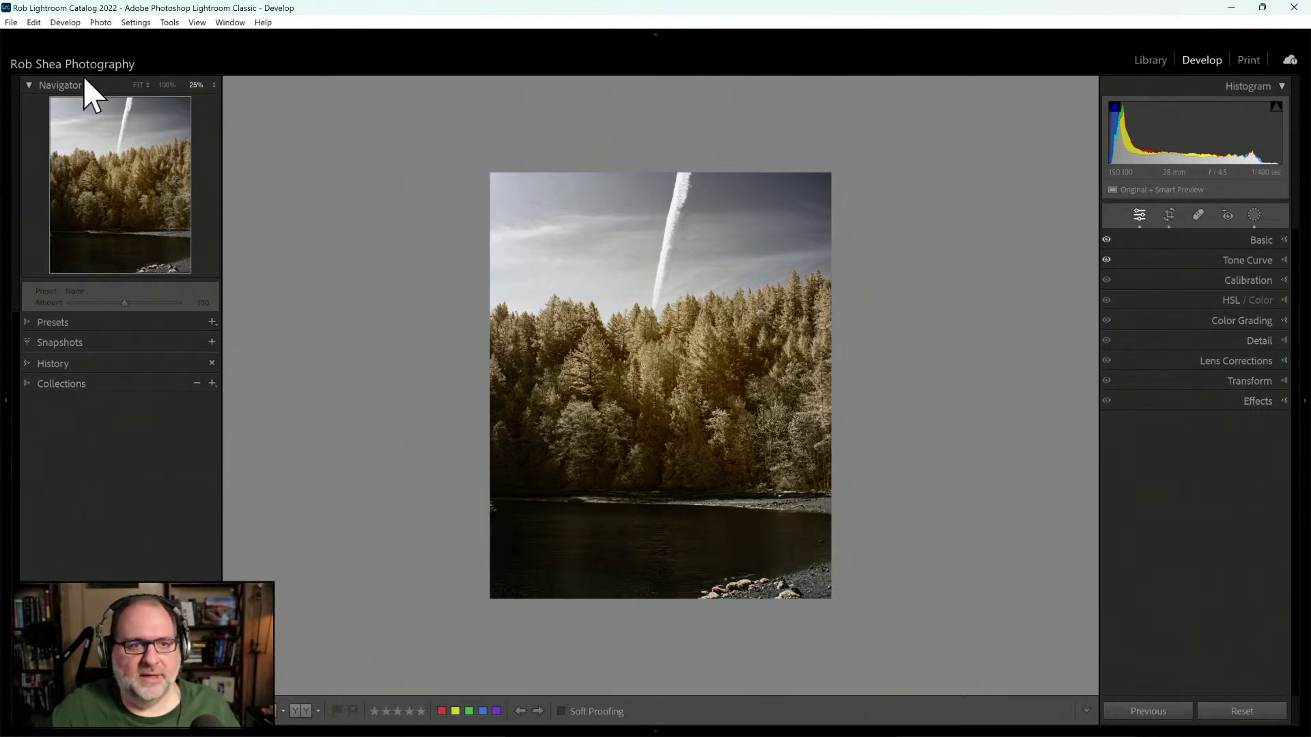
{"action": "left_click", "coordinate": [140, 84]}
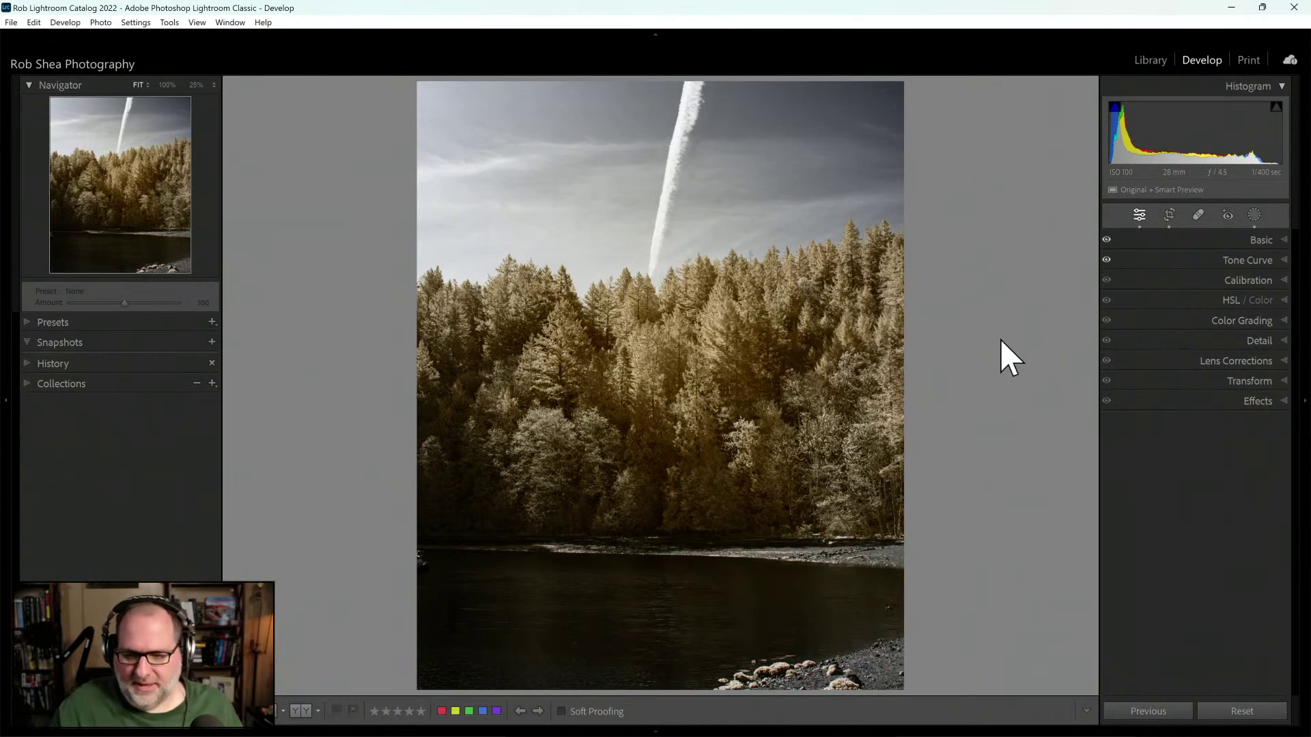
Step: Go to the next photo, apply the Infrared Temp -100 profile and sample white balance from the house's roof edge
{"action": "key", "text": "Right"}
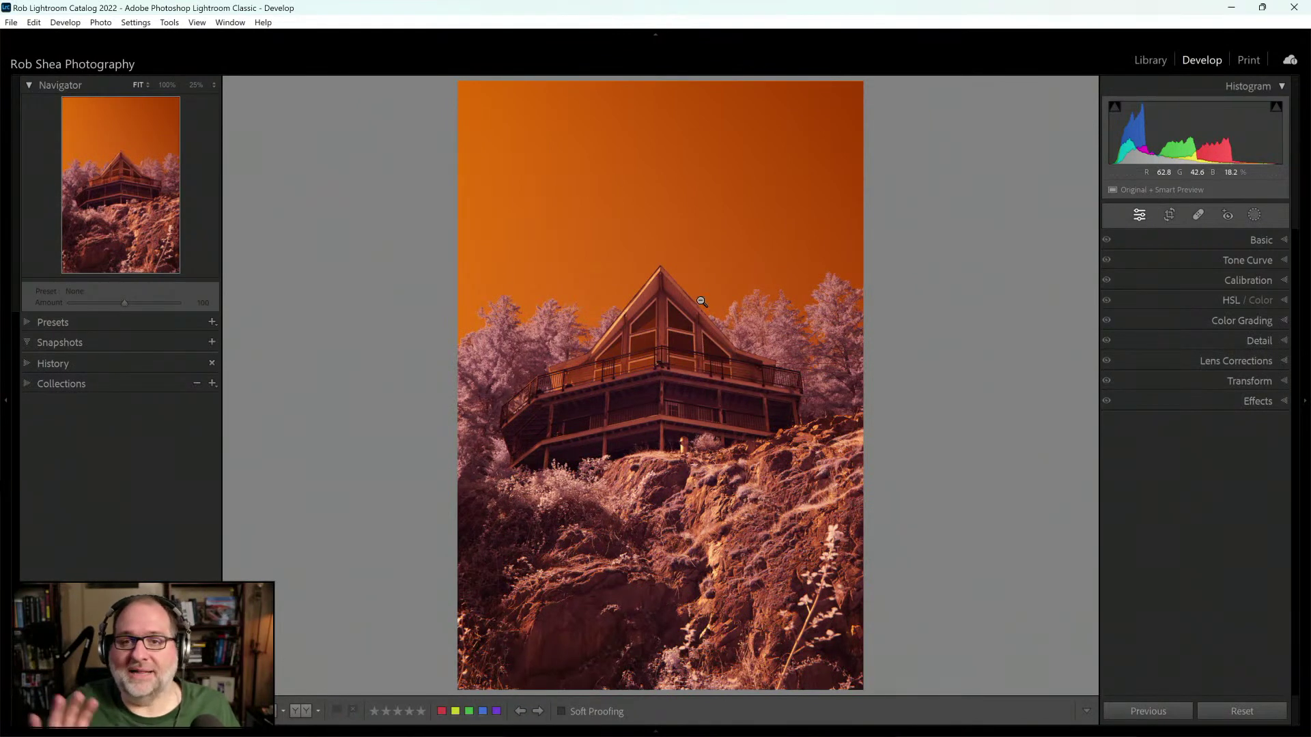
{"action": "left_click", "coordinate": [1261, 241]}
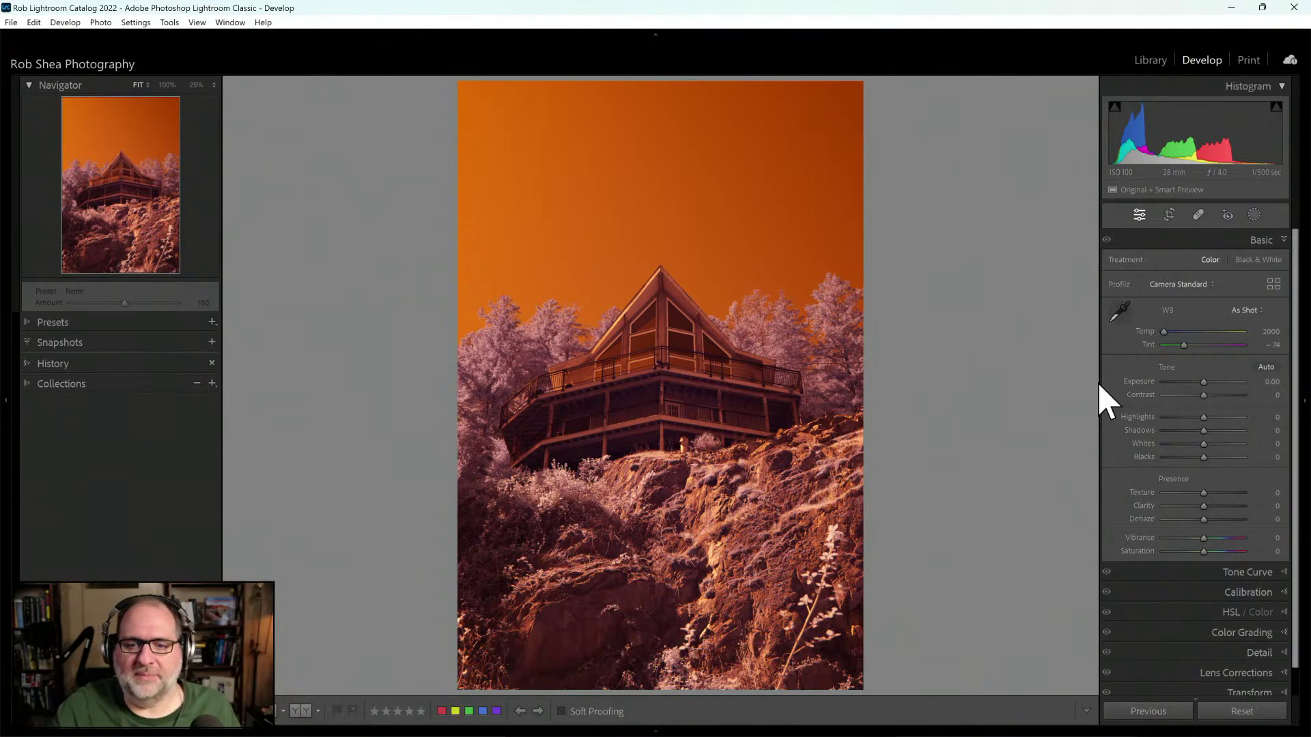
{"action": "left_click", "coordinate": [1209, 285]}
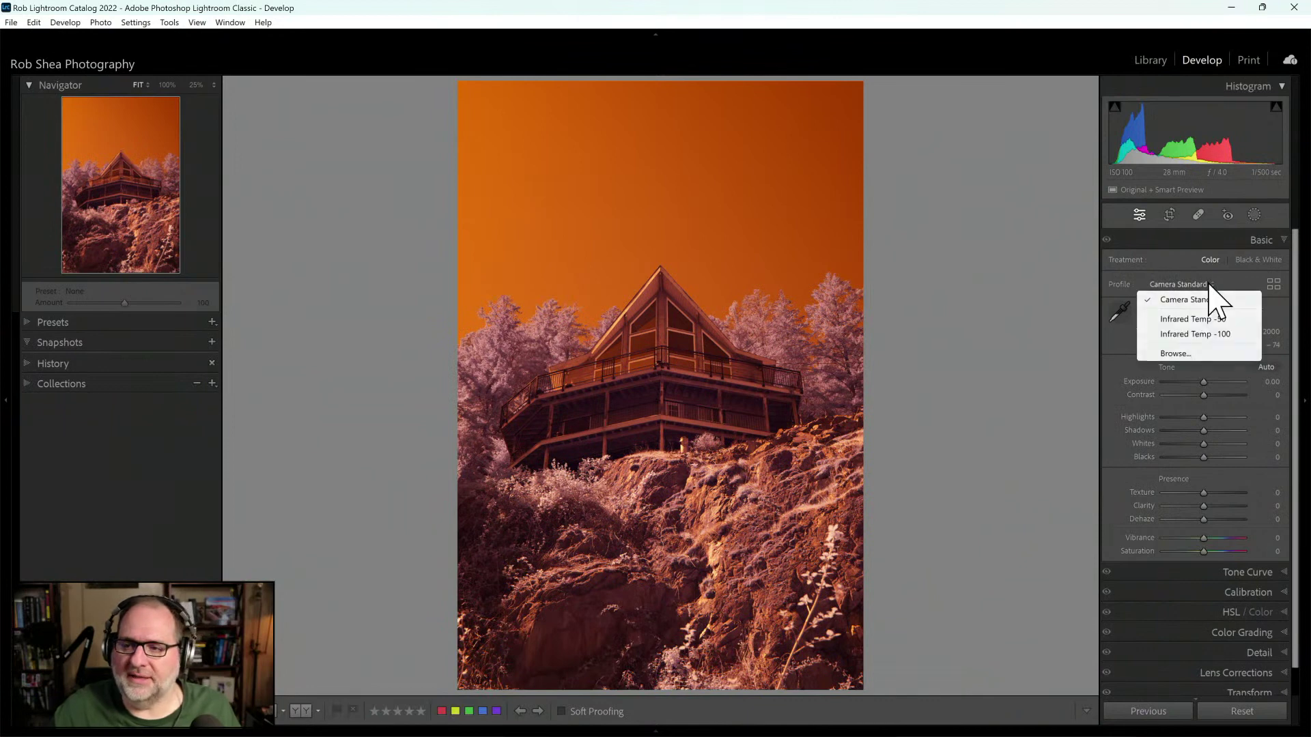
{"action": "left_click", "coordinate": [1204, 334]}
{"action": "left_click", "coordinate": [1121, 313]}
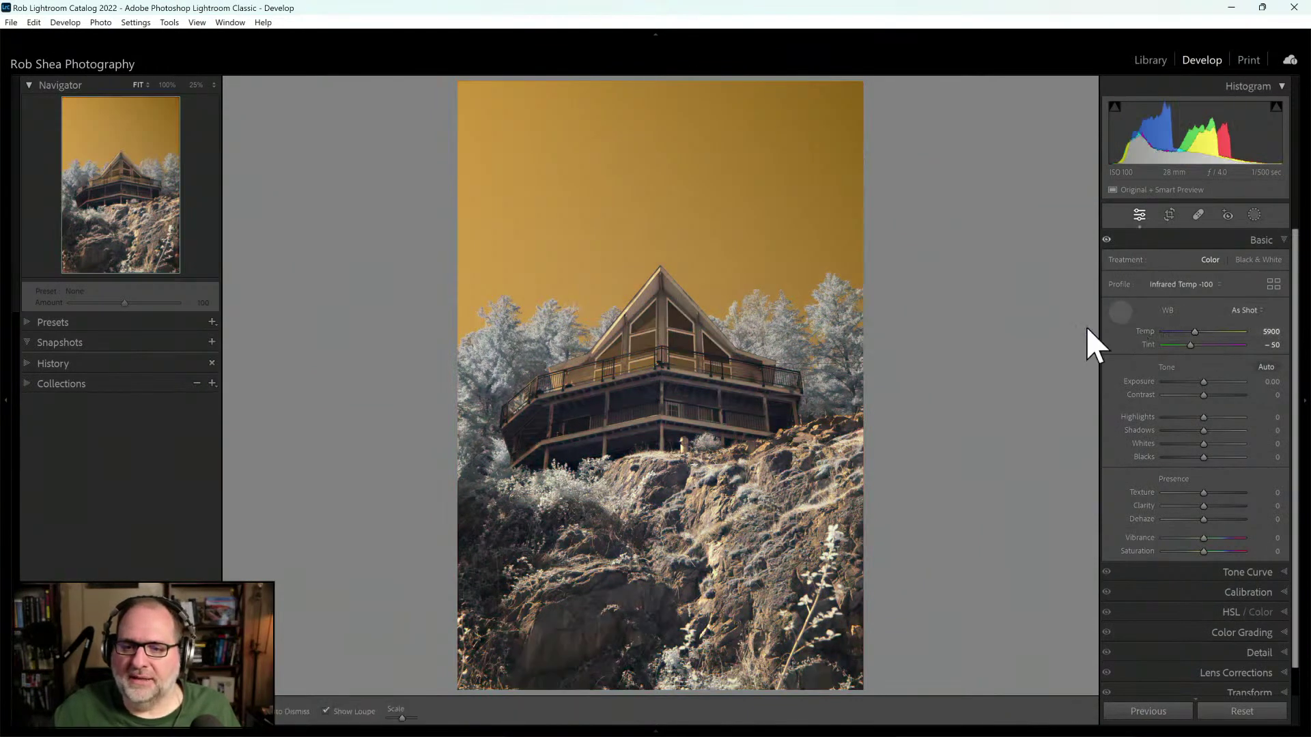
{"action": "left_click", "coordinate": [647, 292]}
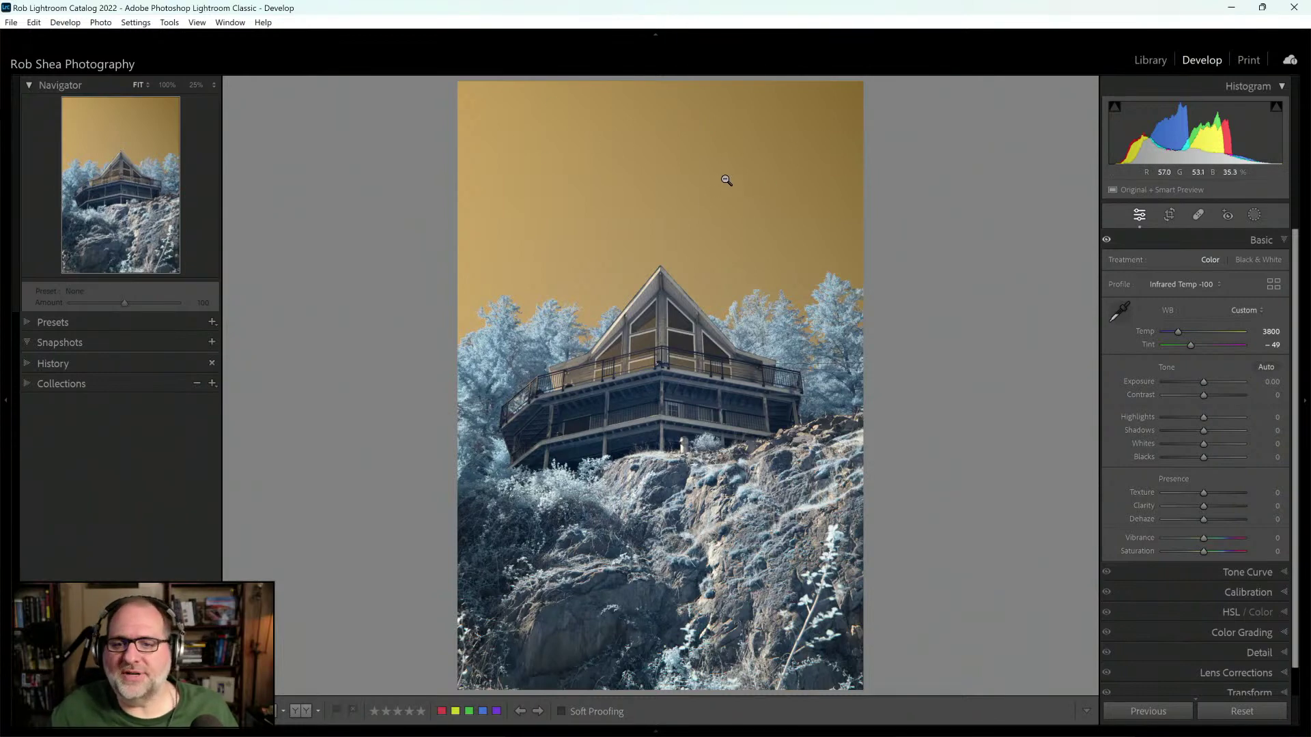
Step: Apply the ILCE-6400 -100 RB colour-swap profile to the hilltop house photo
{"action": "left_click", "coordinate": [1267, 240]}
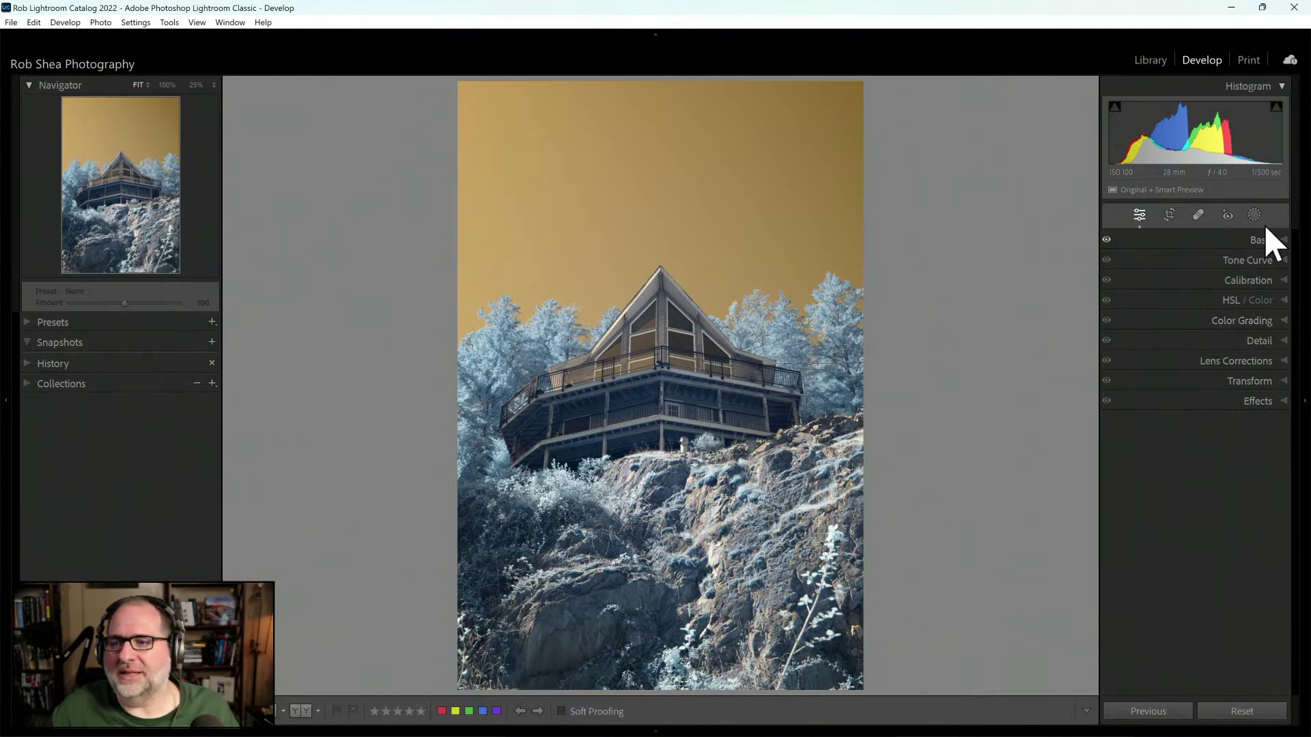
{"action": "left_click", "coordinate": [1264, 242]}
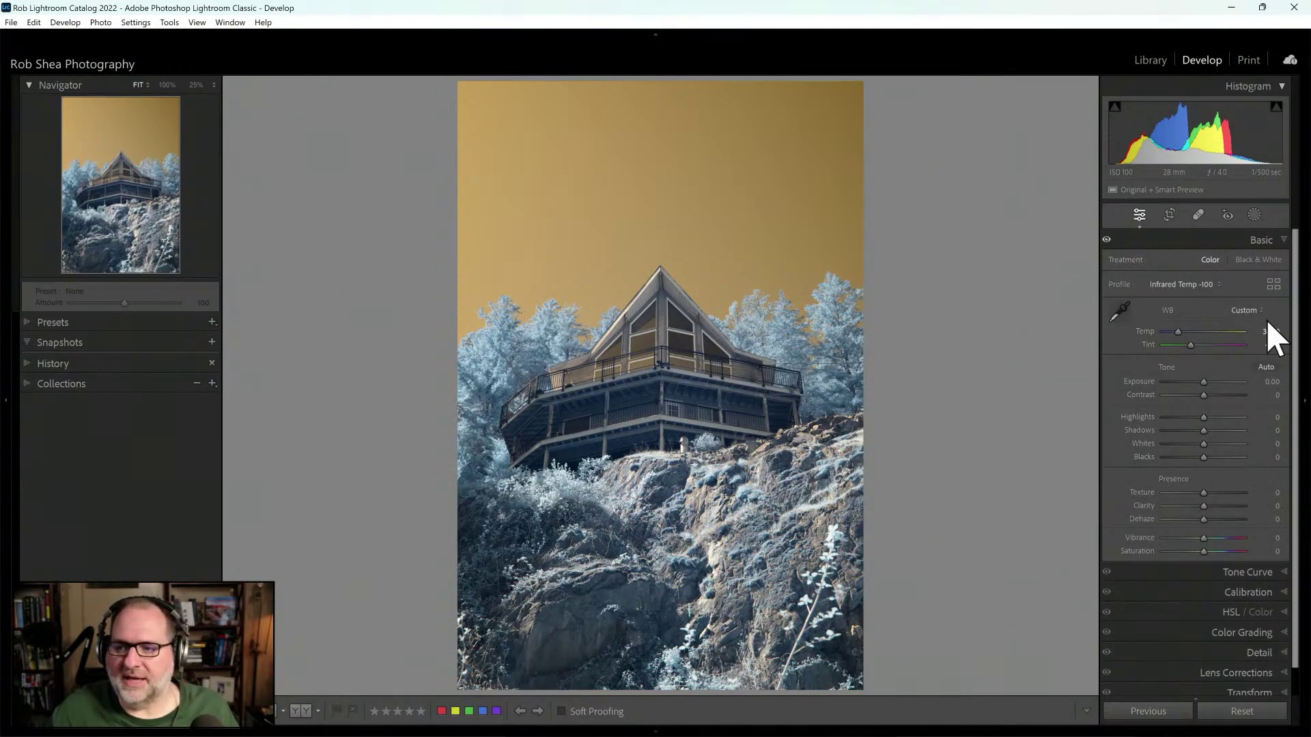
{"action": "left_click", "coordinate": [1273, 284]}
{"action": "scroll", "coordinate": [1264, 431], "scroll_direction": "down", "scroll_amount": 5}
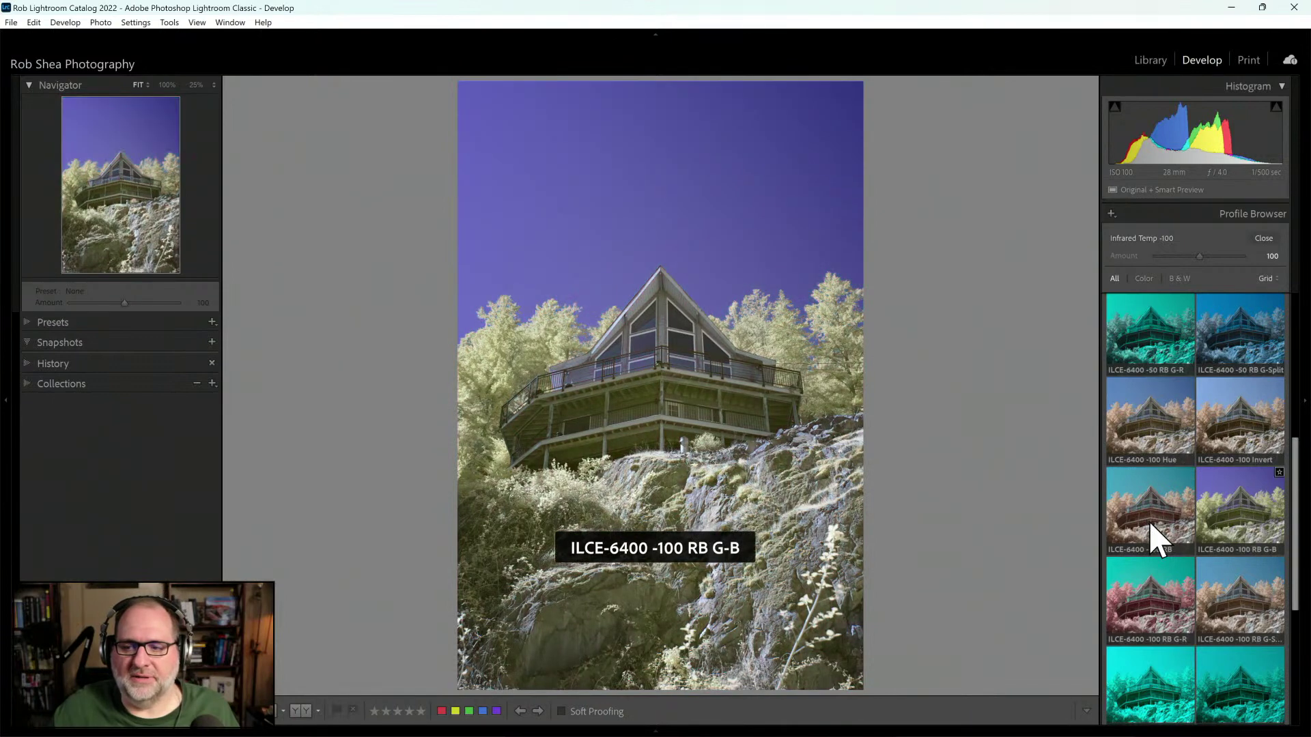
{"action": "left_click", "coordinate": [1163, 534]}
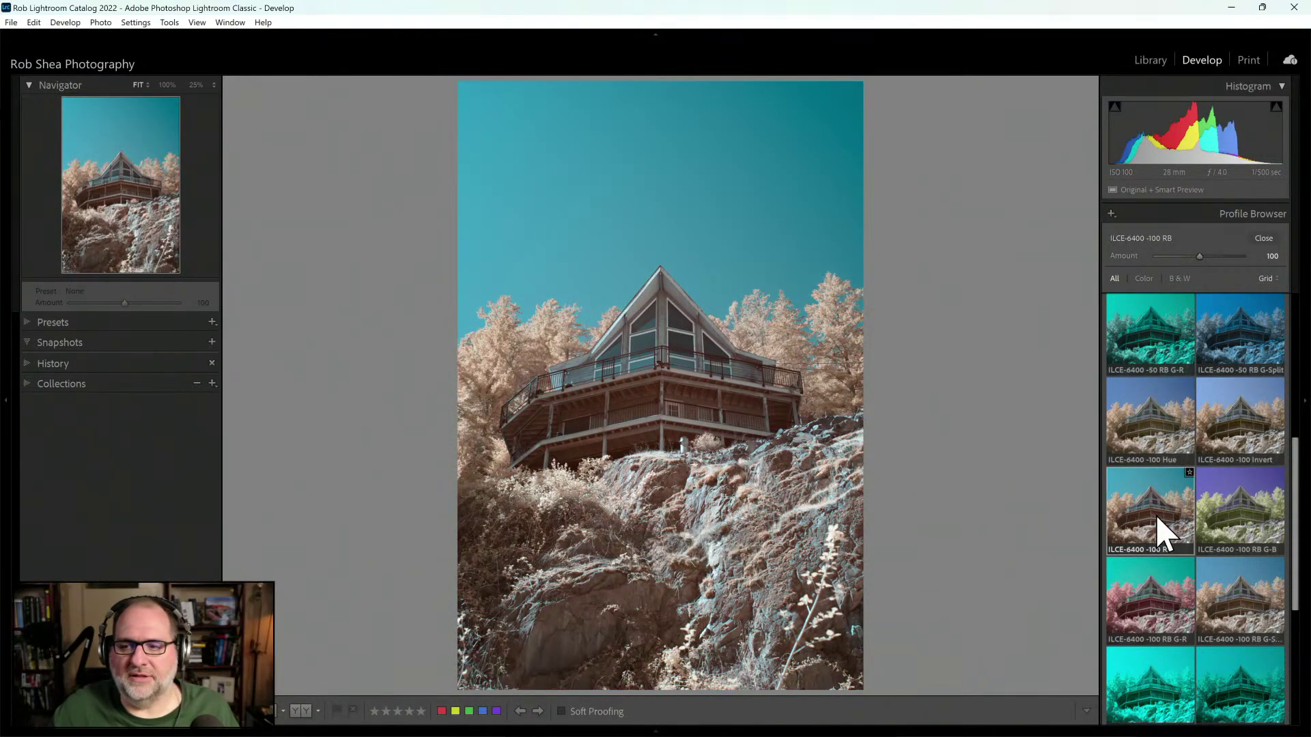
{"action": "left_click", "coordinate": [1262, 239]}
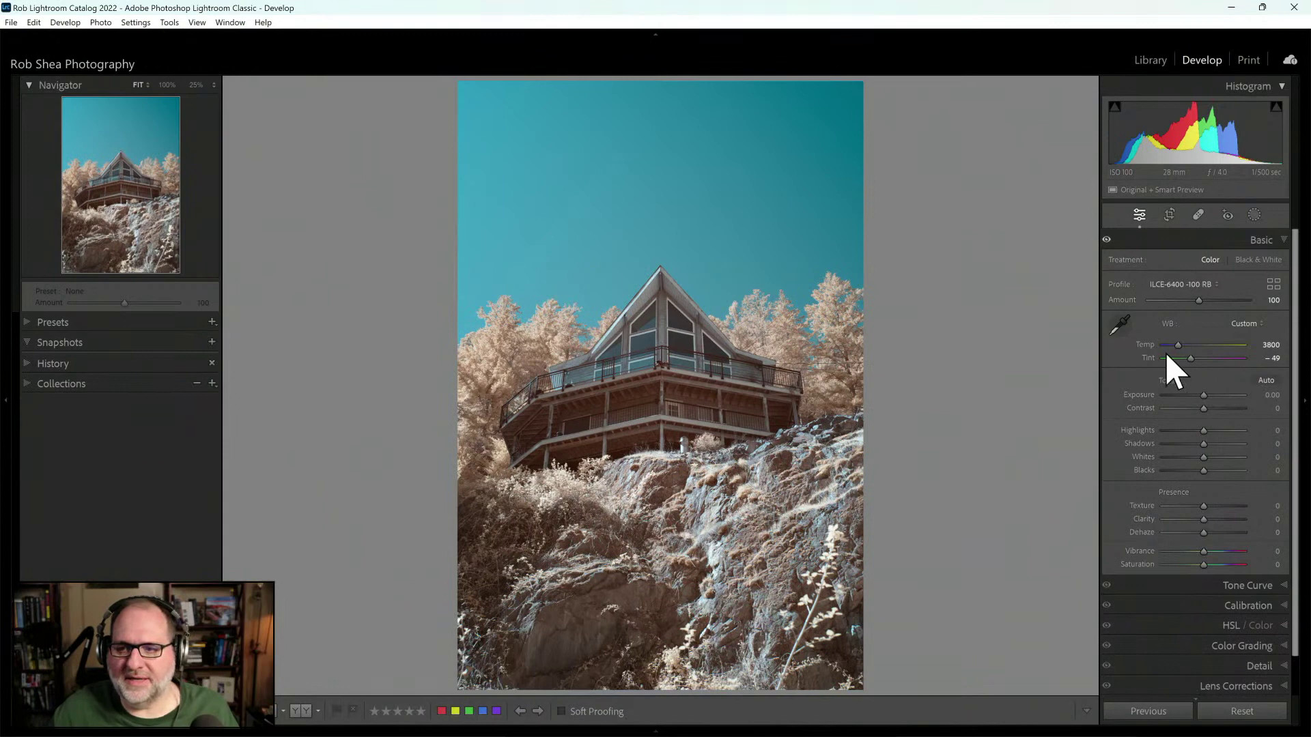
Step: Set the hilltop house photo's white balance Temp to 3709 and create a Select Subject mask covering the house
{"action": "left_click_drag", "start_coordinate": [1175, 346], "coordinate": [1176, 345]}
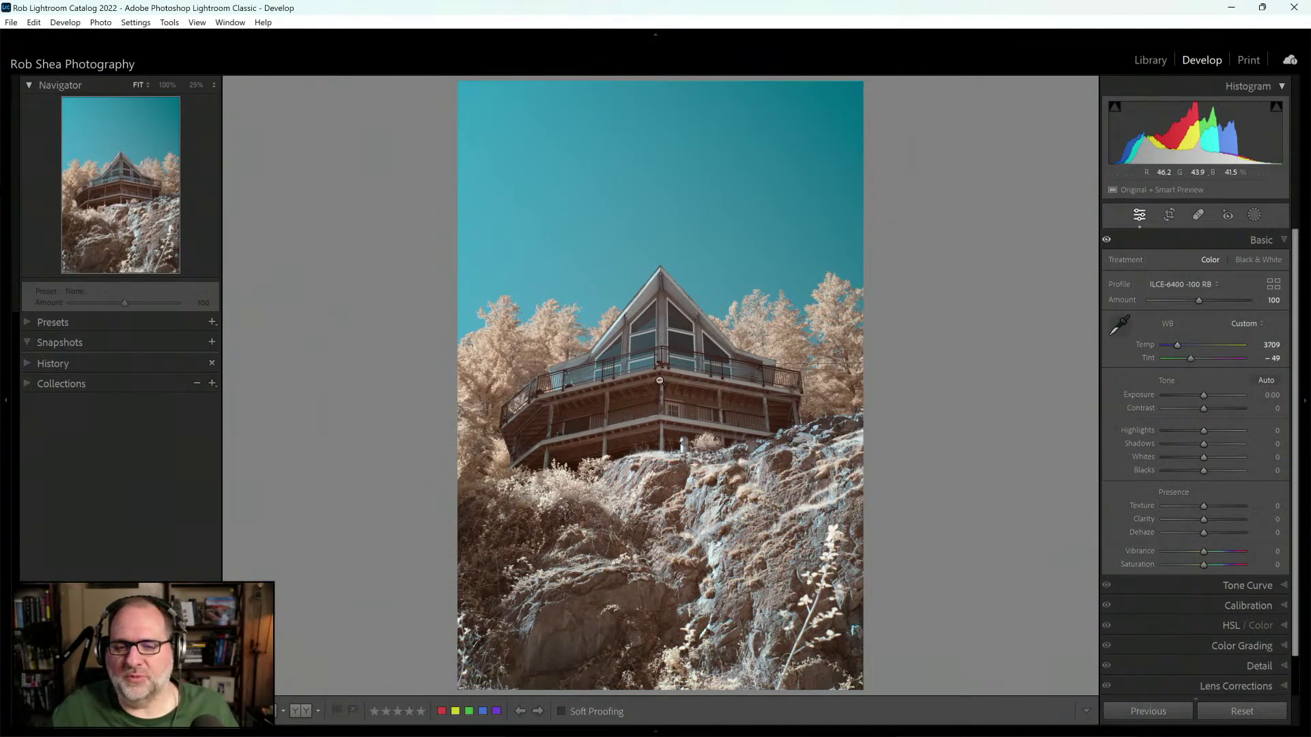
{"action": "left_click", "coordinate": [1246, 219]}
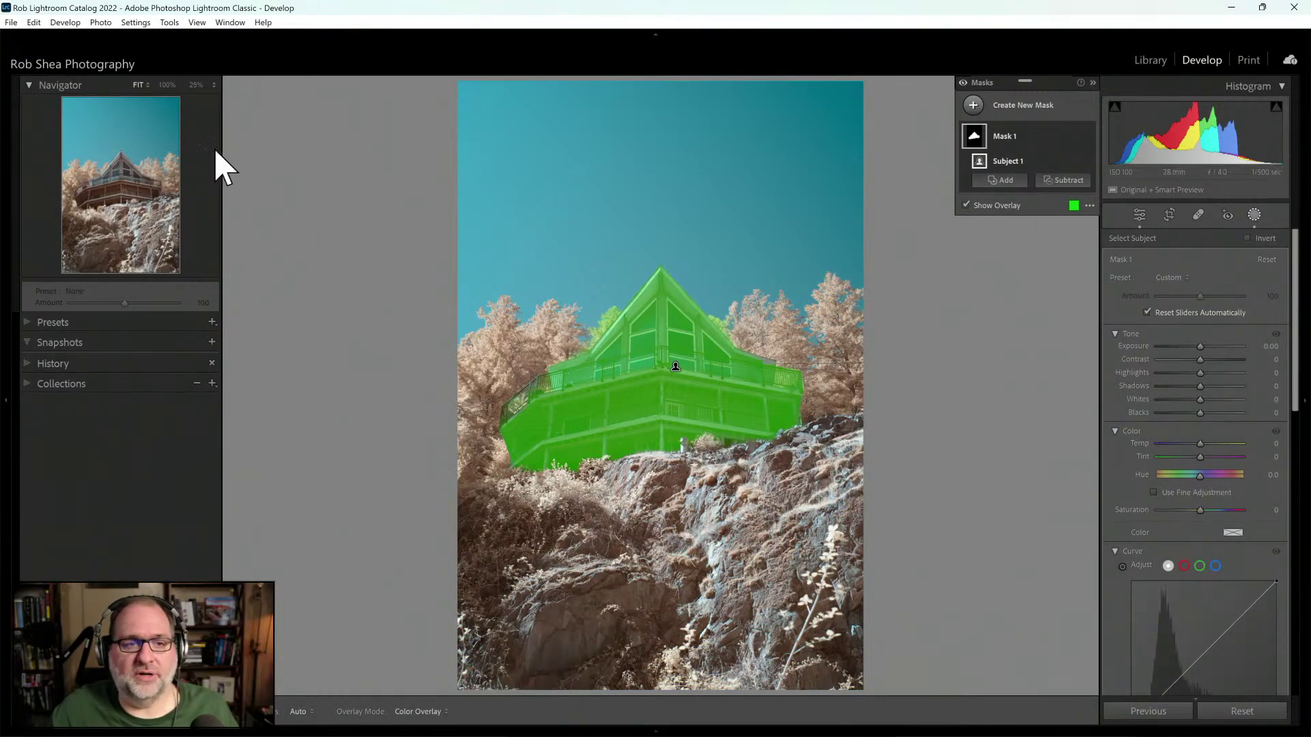
Step: Inspect the house mask at 100% and add a brush stroke covering the unmasked lower roof edge
{"action": "left_click", "coordinate": [167, 84]}
{"action": "left_click", "coordinate": [153, 189]}
{"action": "left_click", "coordinate": [154, 190]}
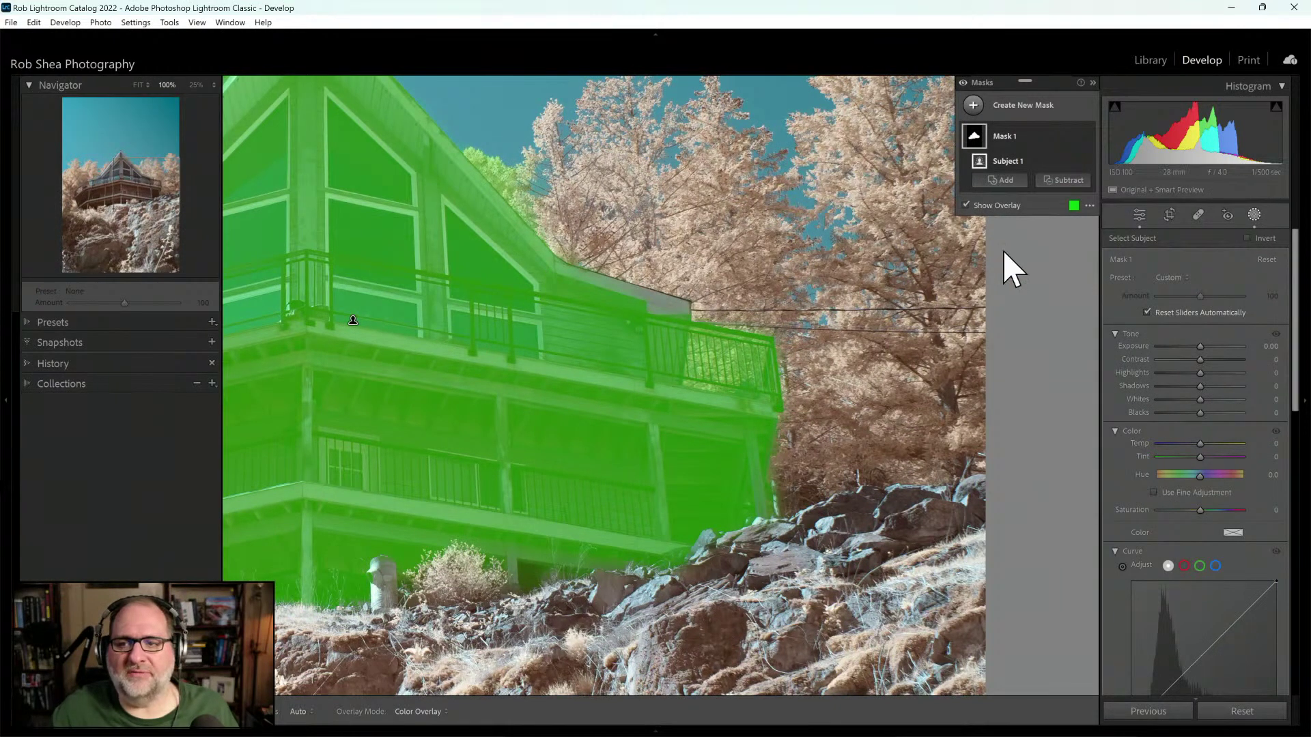
{"action": "left_click", "coordinate": [1001, 180]}
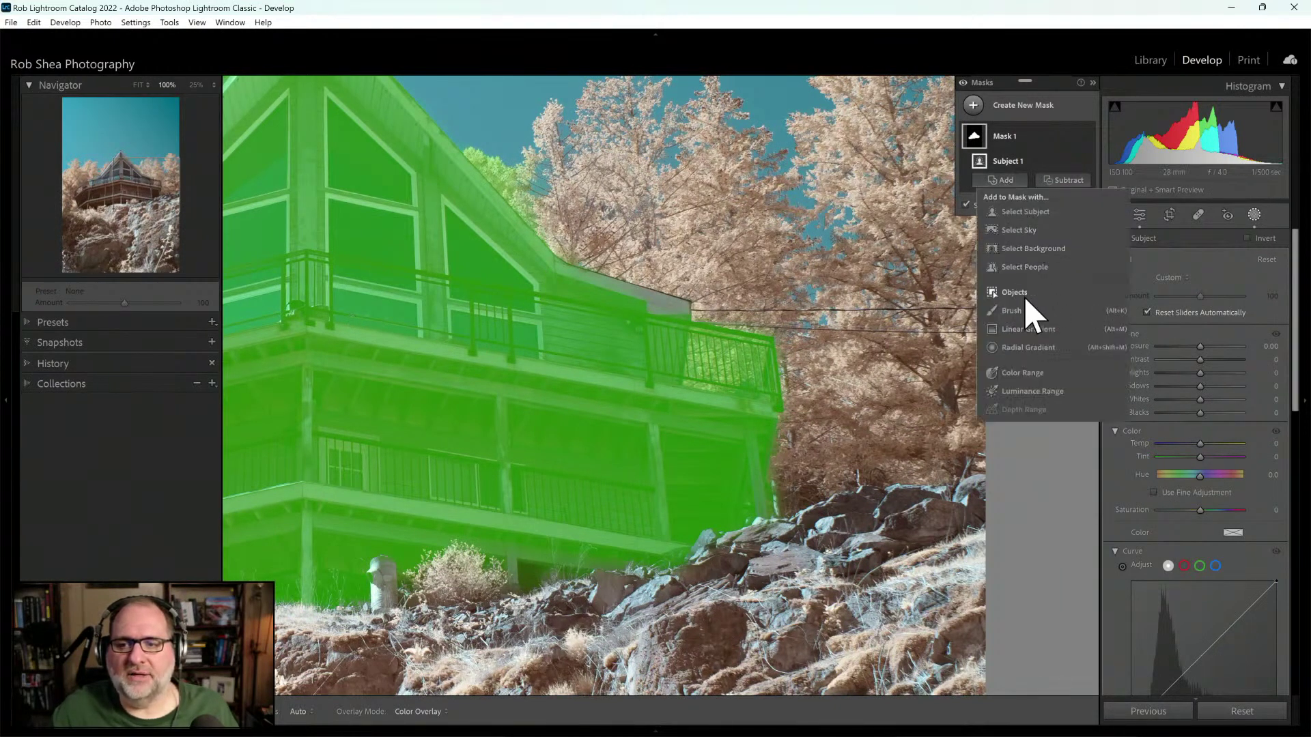
{"action": "left_click", "coordinate": [1019, 307]}
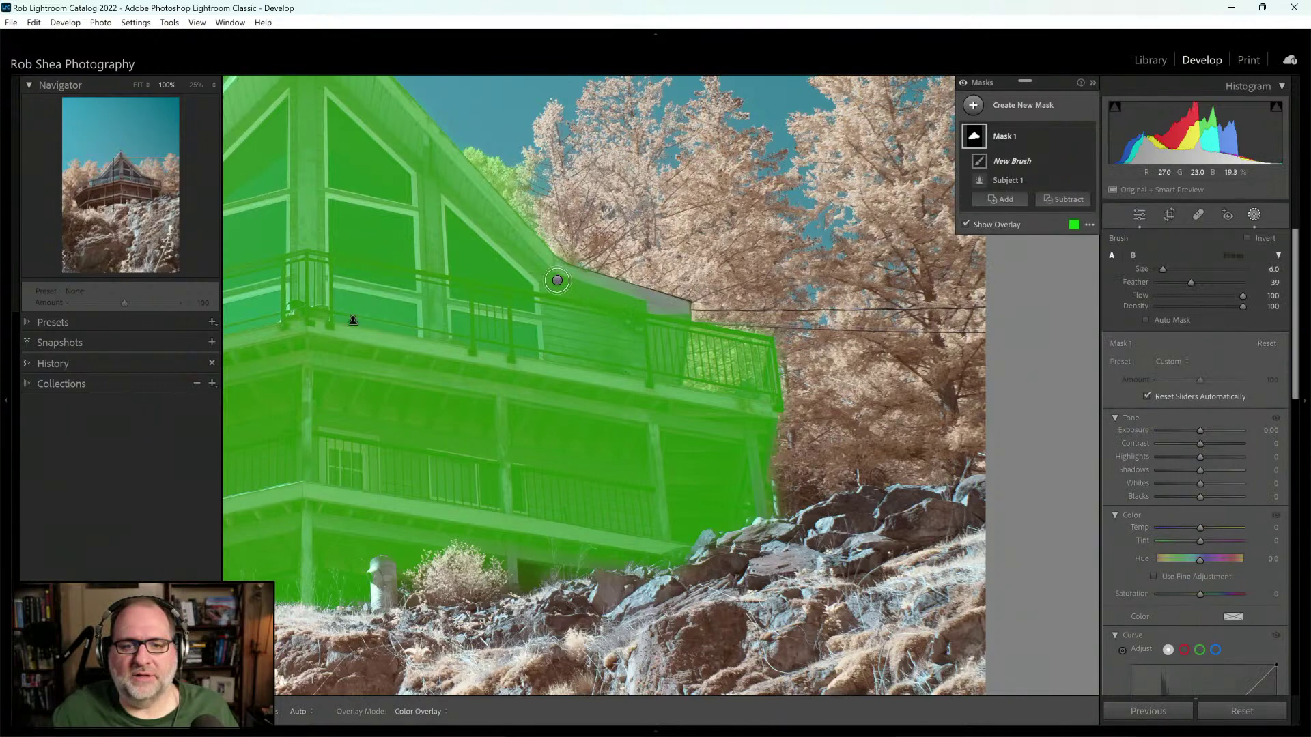
{"action": "mouse_move", "coordinate": [596, 290]}
{"action": "left_mouse_down"}
{"action": "mouse_move", "coordinate": [676, 312]}
{"action": "mouse_move", "coordinate": [670, 327]}
{"action": "left_mouse_up"}
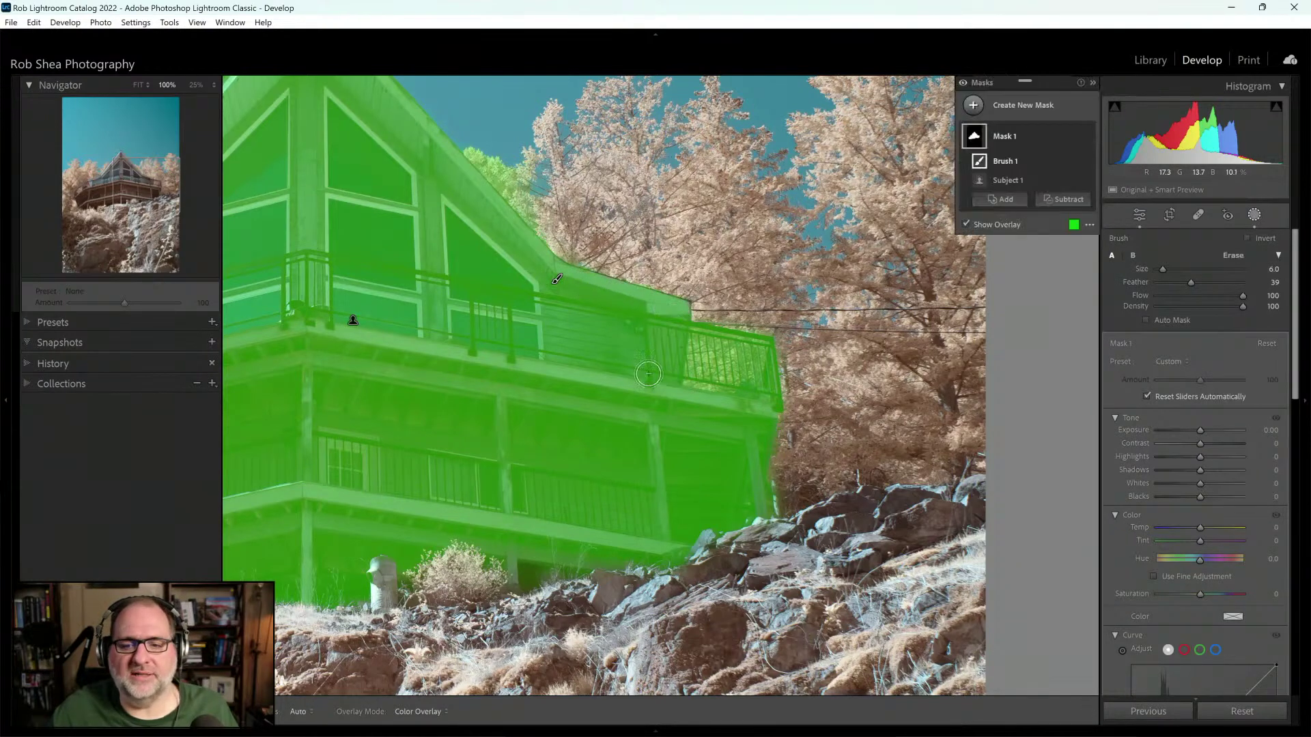
{"action": "left_click", "coordinate": [1062, 200]}
{"action": "left_click_drag", "start_coordinate": [715, 561], "coordinate": [682, 560]}
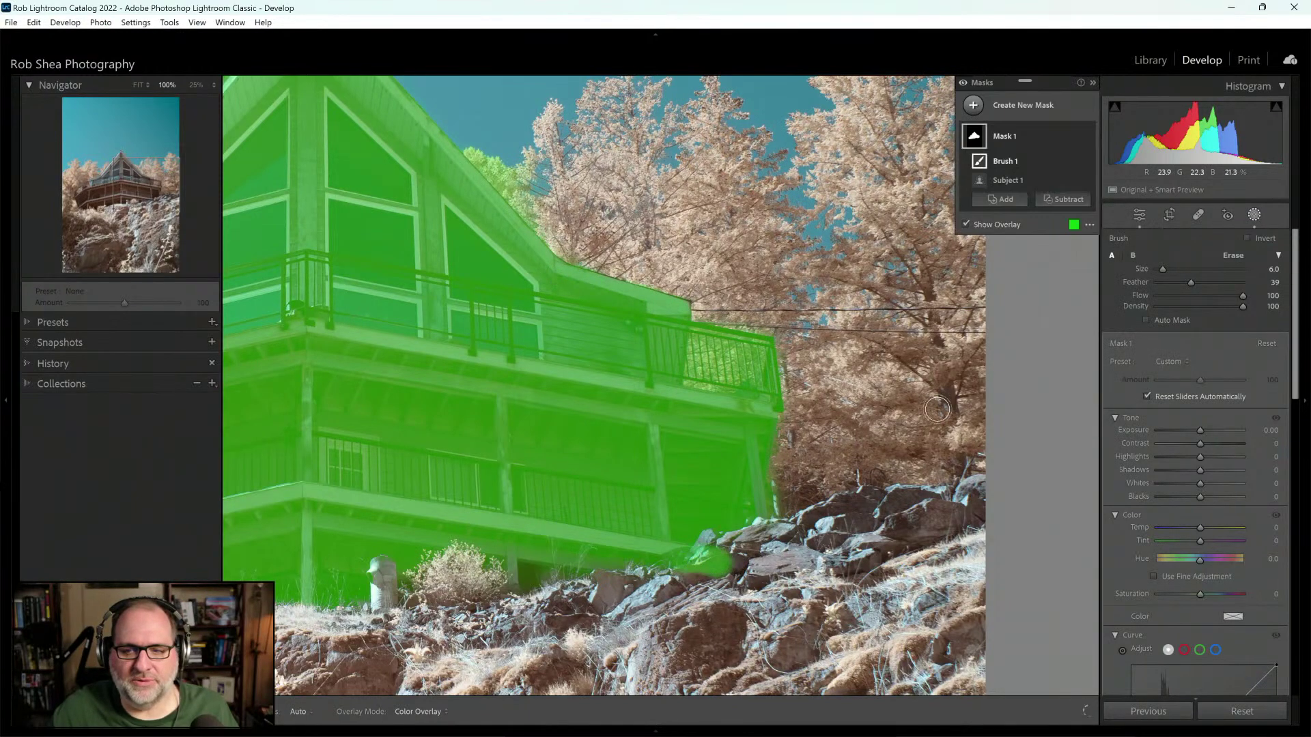
{"action": "key", "text": "ctrl+z"}
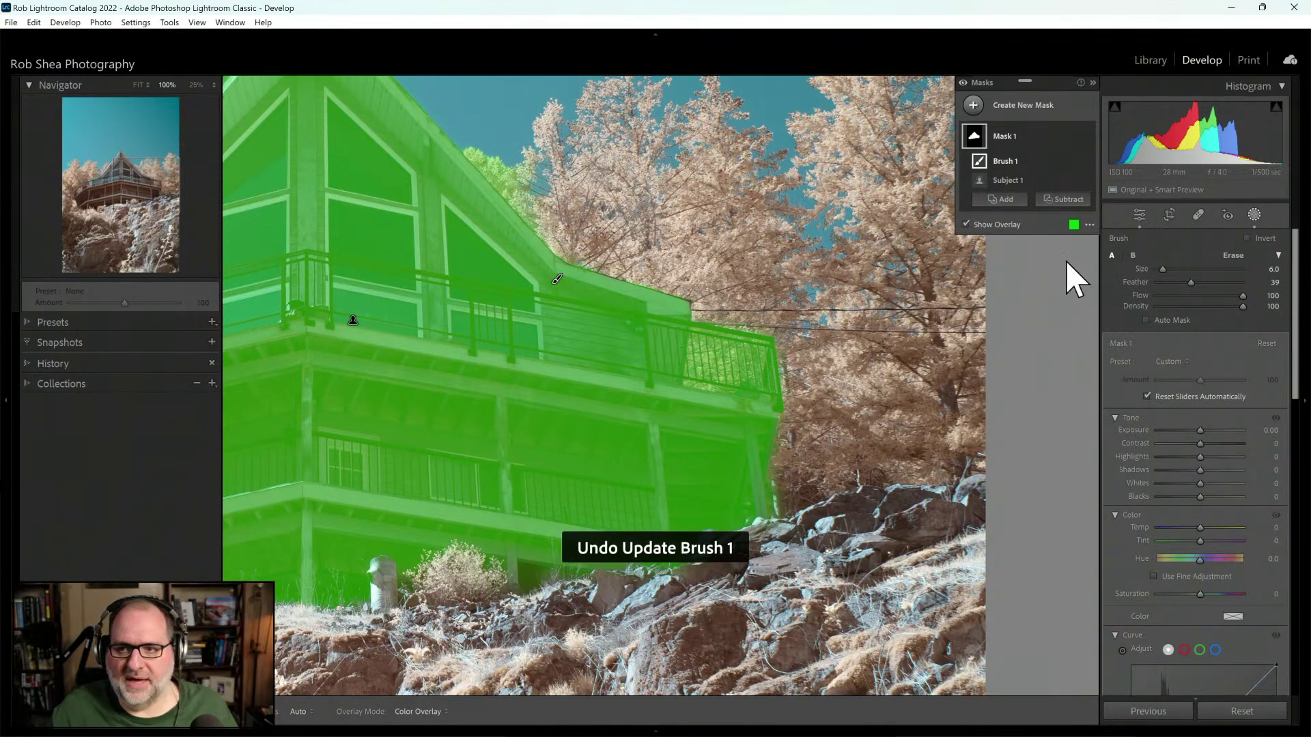
Step: Subtract the rocks below the deck from the house mask with a brush and fit the whole photo in view
{"action": "left_click", "coordinate": [1060, 201]}
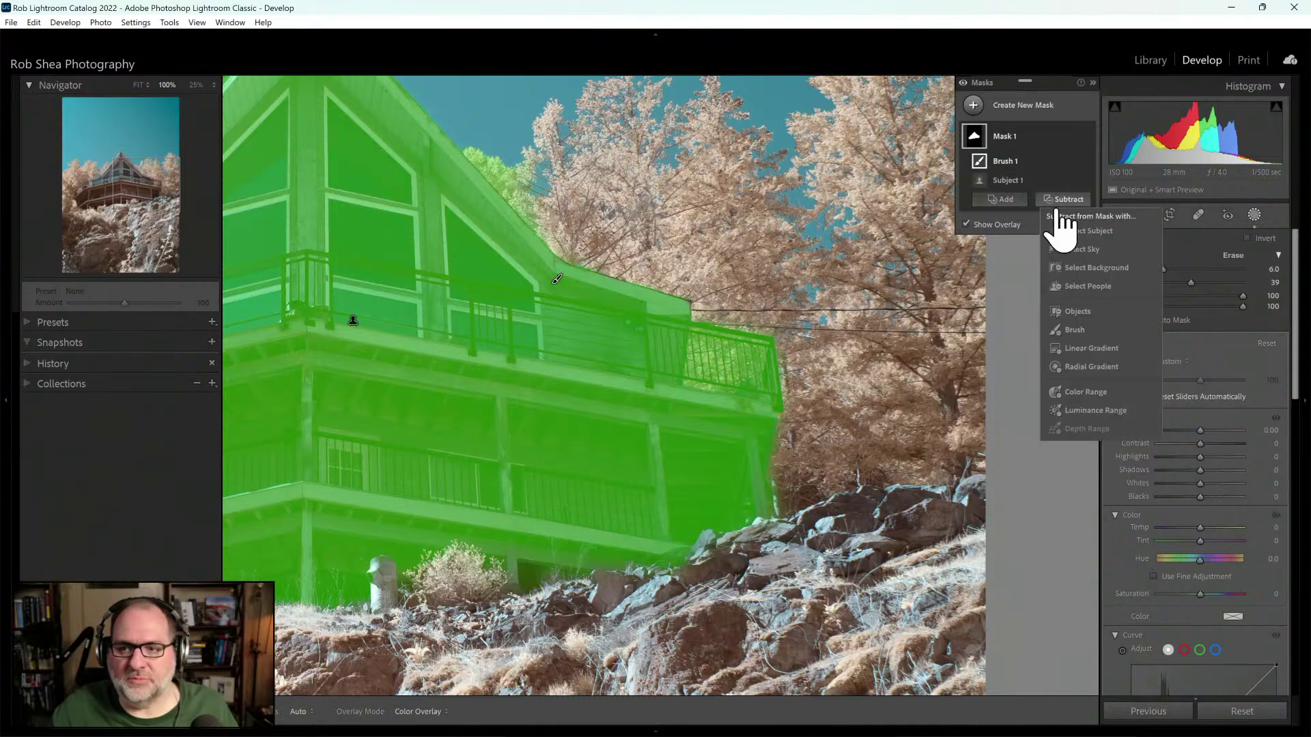
{"action": "left_click", "coordinate": [1087, 328]}
{"action": "mouse_move", "coordinate": [707, 565]}
{"action": "left_mouse_down"}
{"action": "mouse_move", "coordinate": [580, 598]}
{"action": "mouse_move", "coordinate": [678, 581]}
{"action": "mouse_move", "coordinate": [795, 531]}
{"action": "left_mouse_up"}
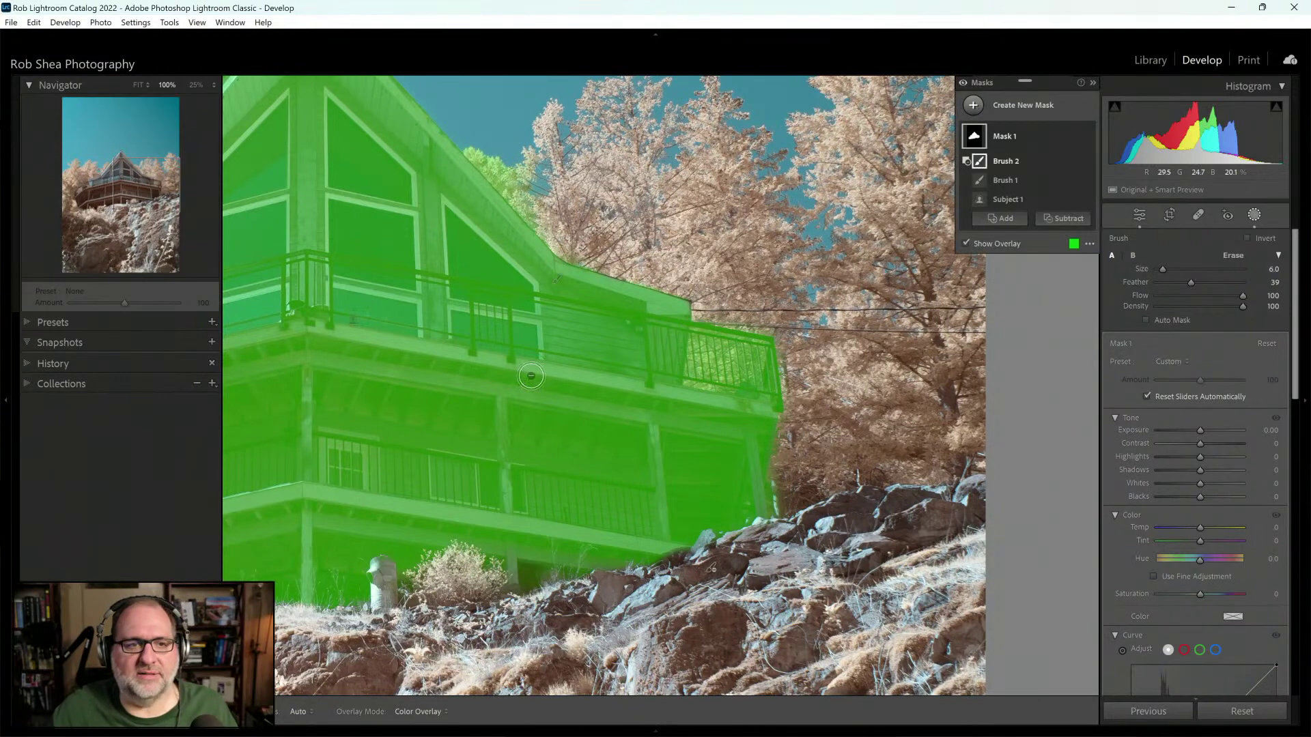
{"action": "left_click", "coordinate": [138, 84]}
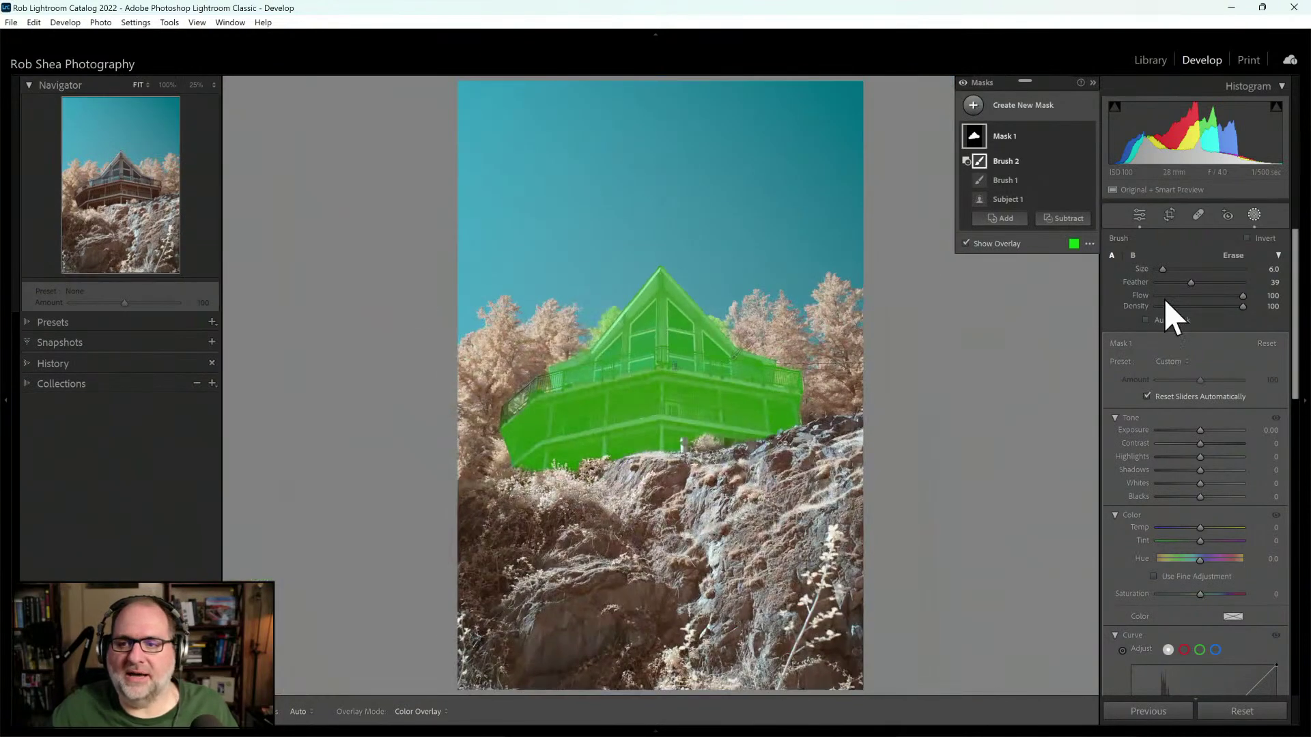
Step: Set the house mask's Texture and Clarity to 41, Dehaze to 7, and its tone curve to Medium Contrast
{"action": "left_click_drag", "start_coordinate": [1296, 351], "coordinate": [1298, 447]}
{"action": "left_click_drag", "start_coordinate": [1202, 573], "coordinate": [1209, 614]}
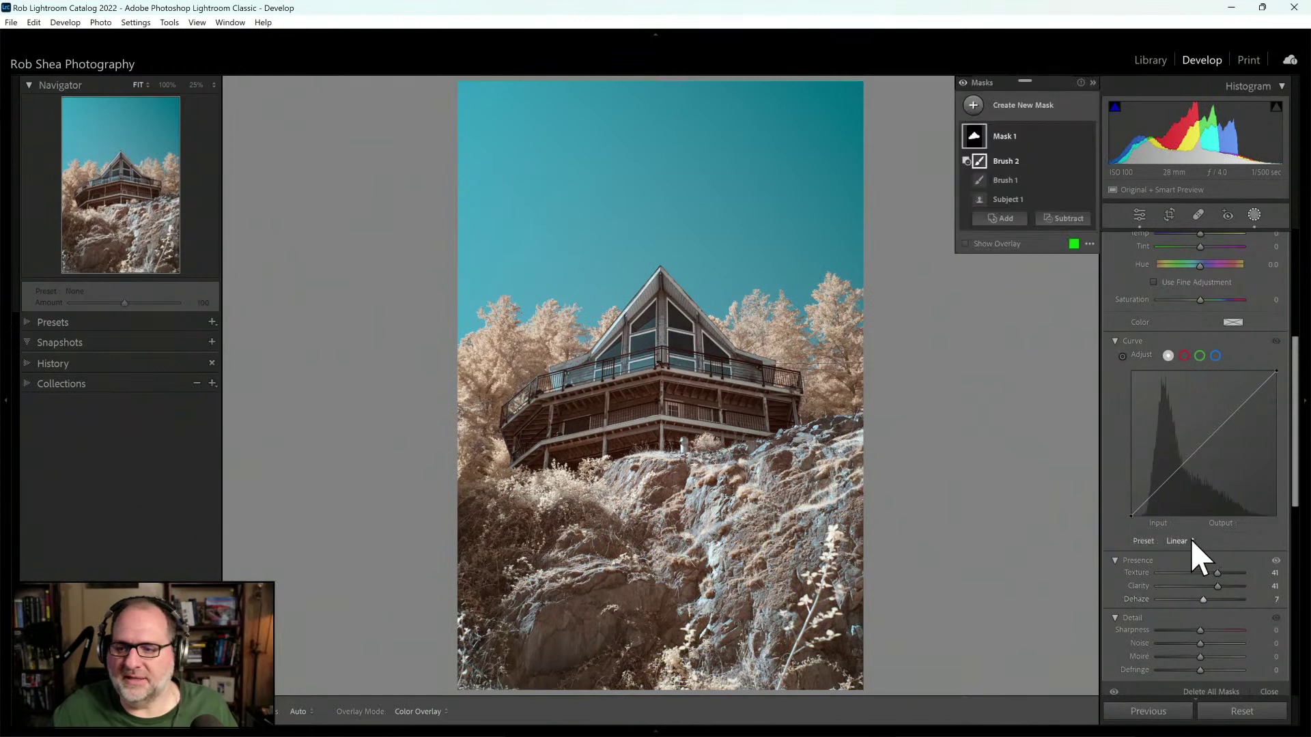
{"action": "left_click", "coordinate": [1190, 542]}
{"action": "left_click", "coordinate": [1191, 586]}
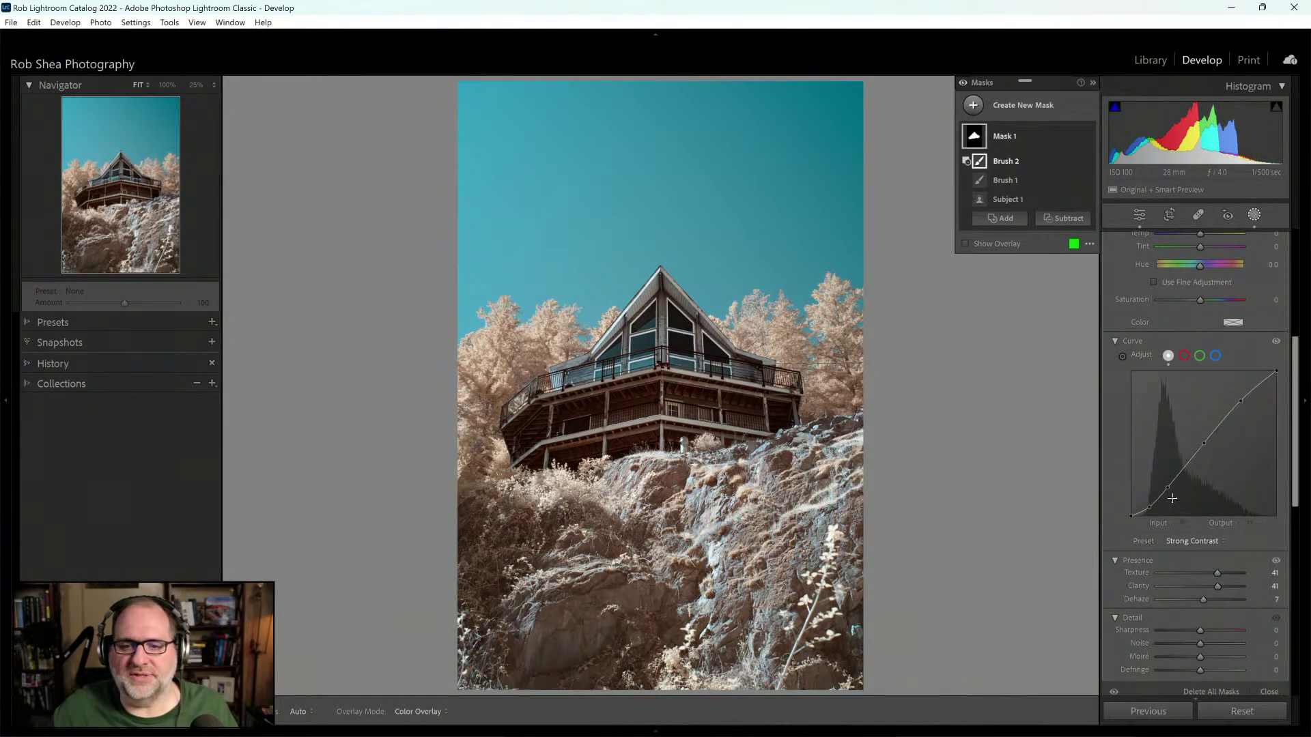
{"action": "left_click_drag", "start_coordinate": [1209, 600], "coordinate": [1203, 601]}
{"action": "left_click", "coordinate": [1214, 540]}
{"action": "left_click", "coordinate": [1203, 572]}
Step: Set the house mask's Shadows to 33 and Temp to 41
{"action": "left_click_drag", "start_coordinate": [1298, 498], "coordinate": [1298, 427]}
{"action": "left_click_drag", "start_coordinate": [1201, 369], "coordinate": [1214, 370]}
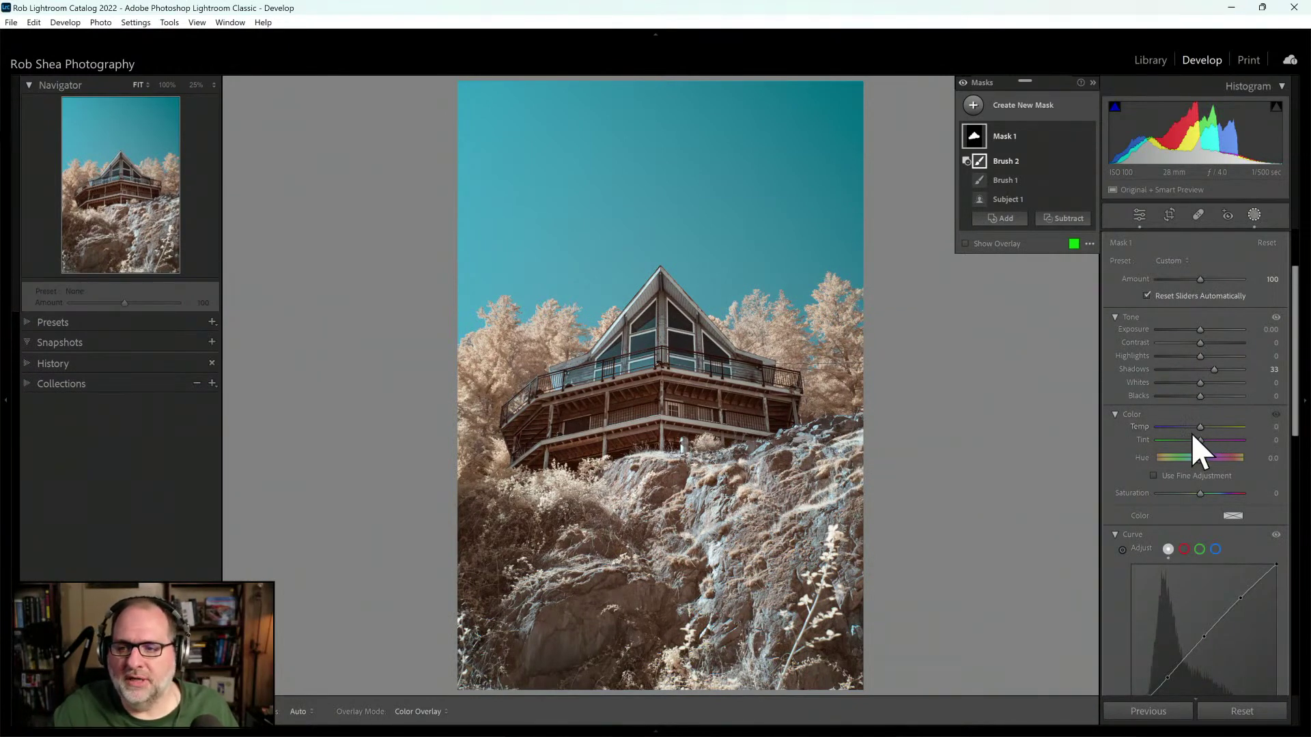
{"action": "left_click_drag", "start_coordinate": [1201, 428], "coordinate": [1198, 429]}
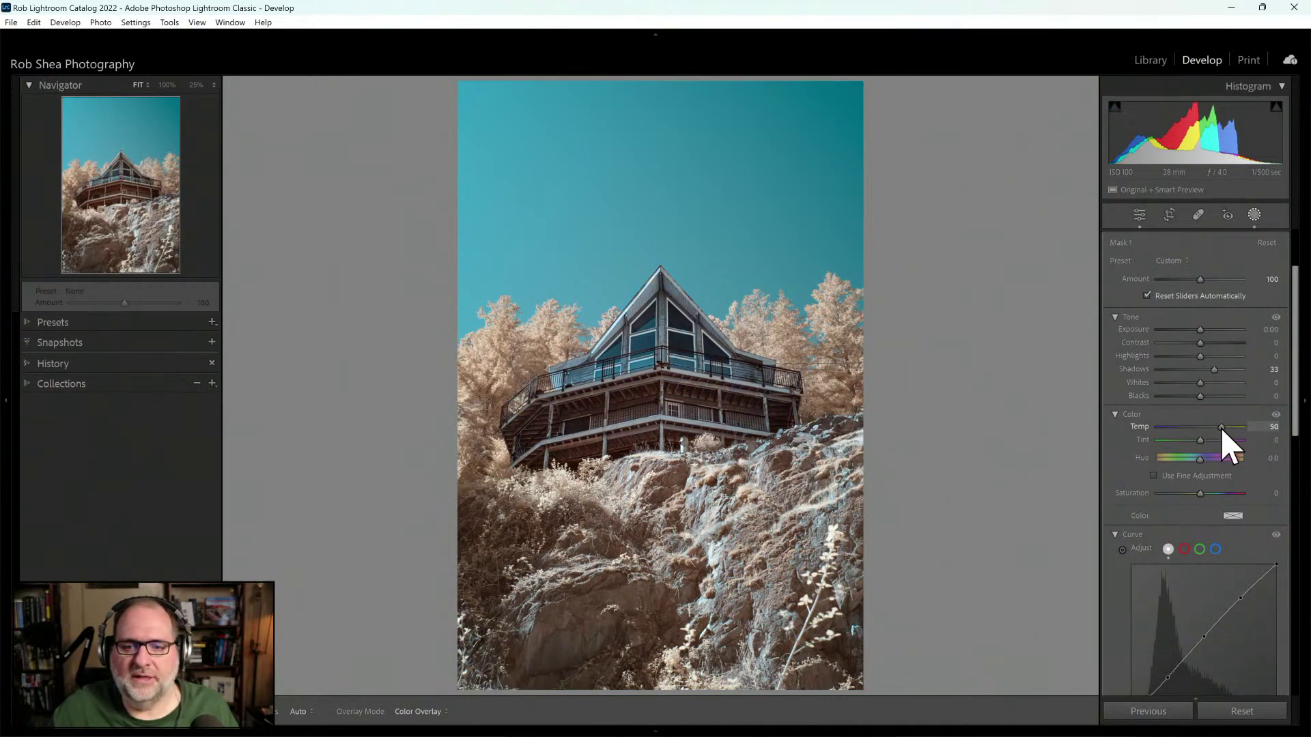
{"action": "left_click_drag", "start_coordinate": [1222, 428], "coordinate": [1223, 429]}
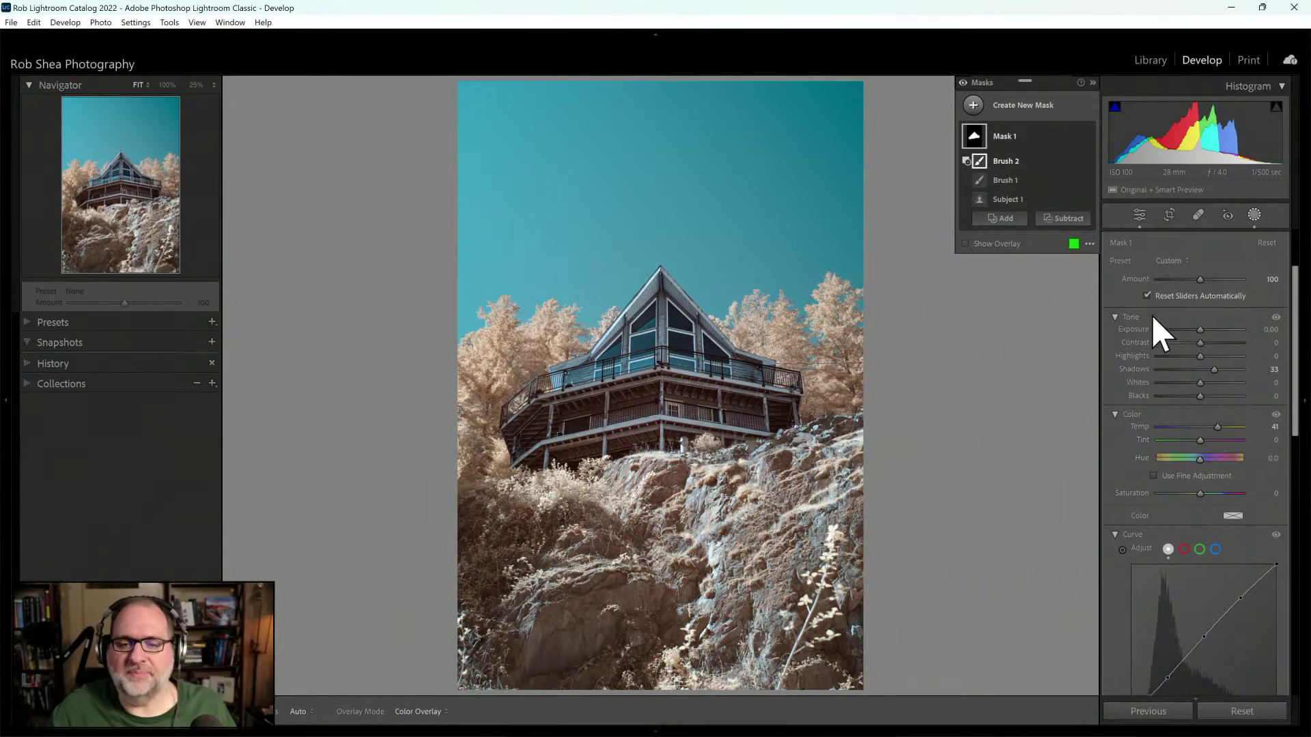
Step: Create a new linear gradient mask over the rocky hillside, fading upward and tilted along the base of the house
{"action": "left_click", "coordinate": [973, 105]}
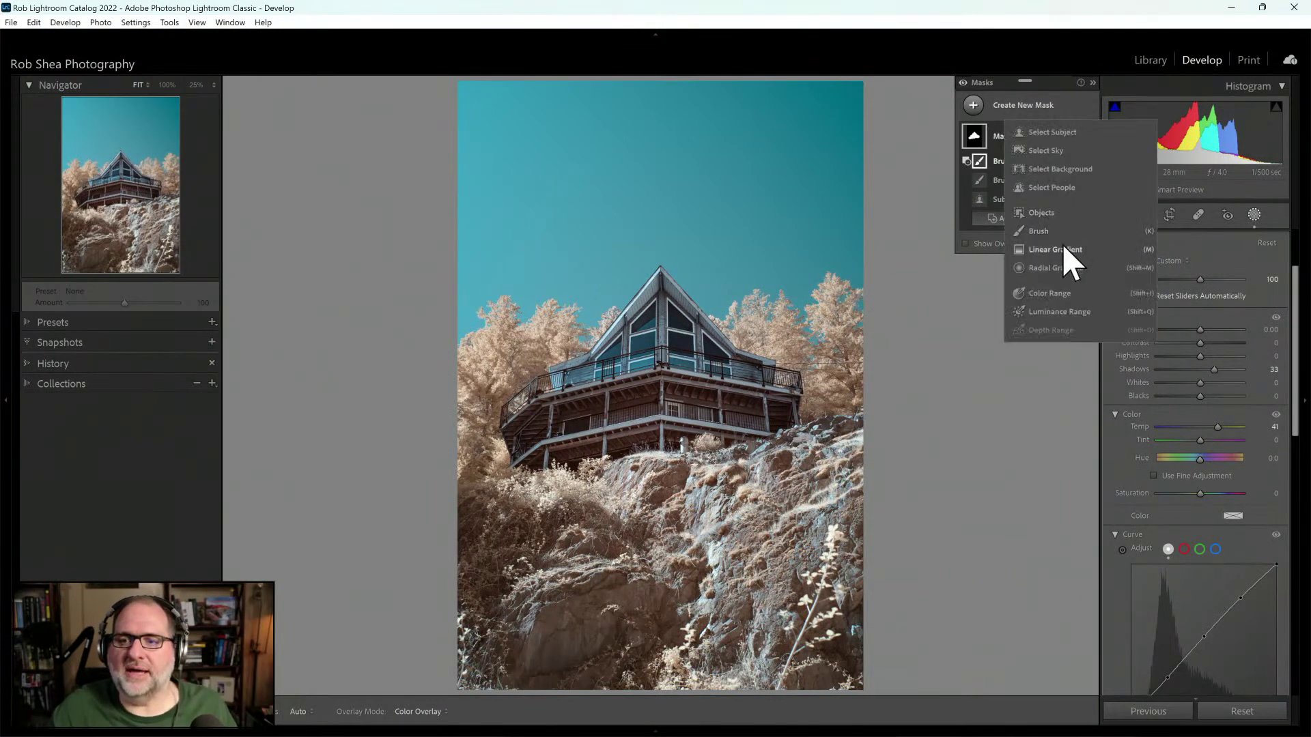
{"action": "left_click", "coordinate": [1062, 251]}
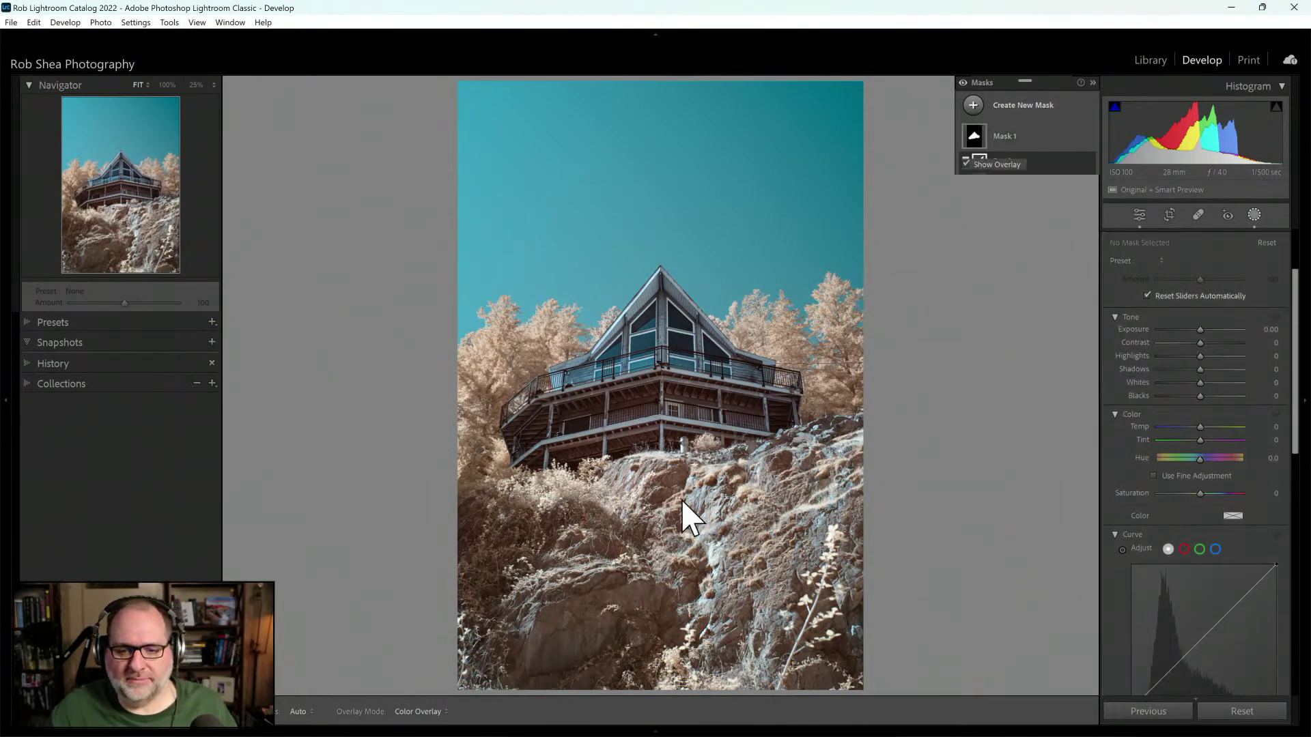
{"action": "left_click_drag", "start_coordinate": [676, 501], "coordinate": [657, 423]}
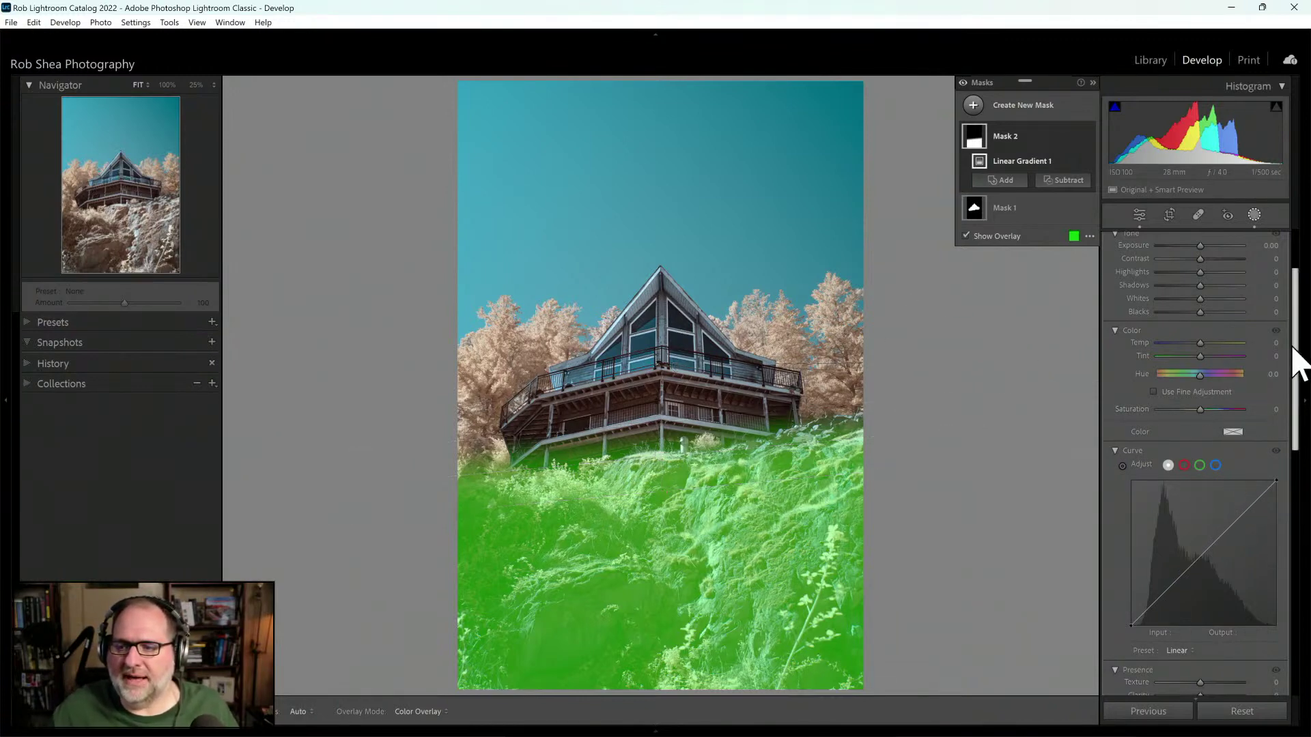
Step: Apply the Medium Contrast curve to the hillside gradient mask, hide the mask overlay and set Contrast to 24
{"action": "scroll", "coordinate": [1296, 355], "scroll_direction": "down", "scroll_amount": 3}
{"action": "left_click", "coordinate": [1190, 559]}
{"action": "left_click", "coordinate": [1192, 590]}
{"action": "key", "text": "o"}
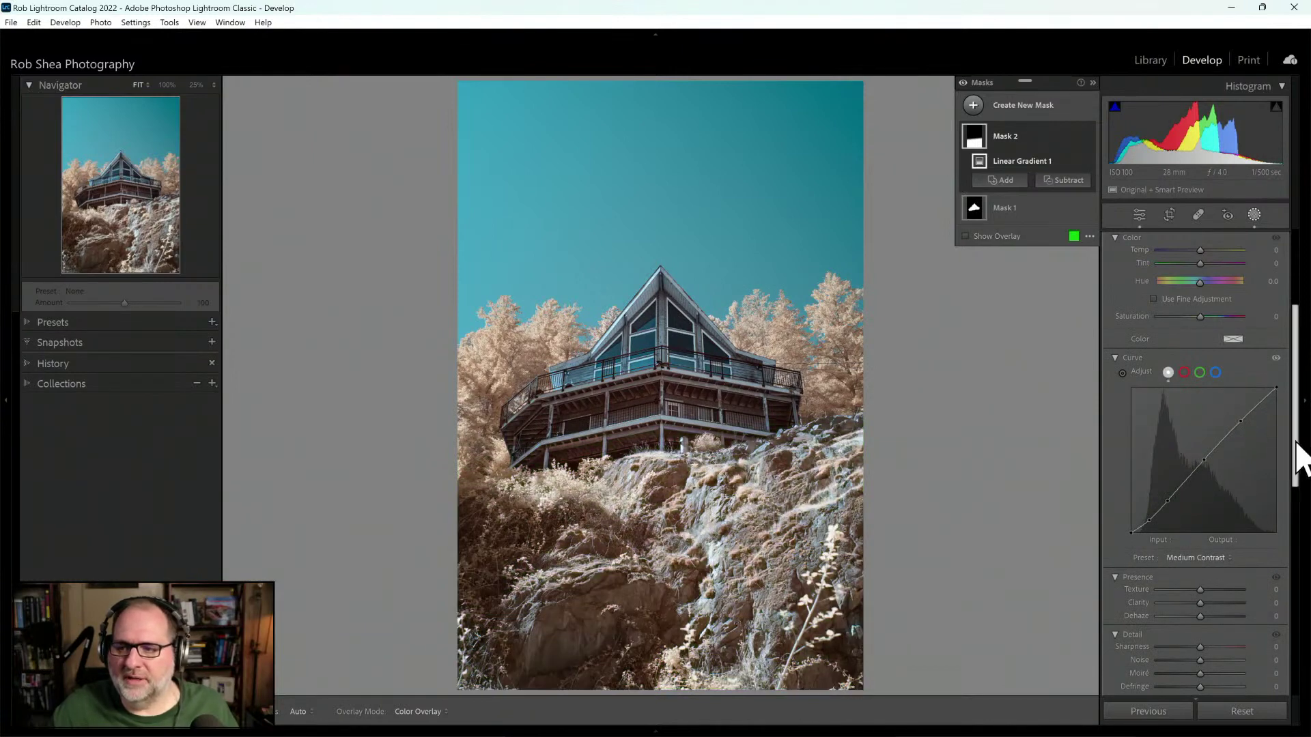
{"action": "scroll", "coordinate": [1292, 423], "scroll_direction": "up", "scroll_amount": 3}
{"action": "left_click_drag", "start_coordinate": [1201, 362], "coordinate": [1209, 361]}
Step: Soften the hillside gradient mask by setting Texture to -18 and Clarity to -16
{"action": "left_click_drag", "start_coordinate": [1291, 375], "coordinate": [1293, 508]}
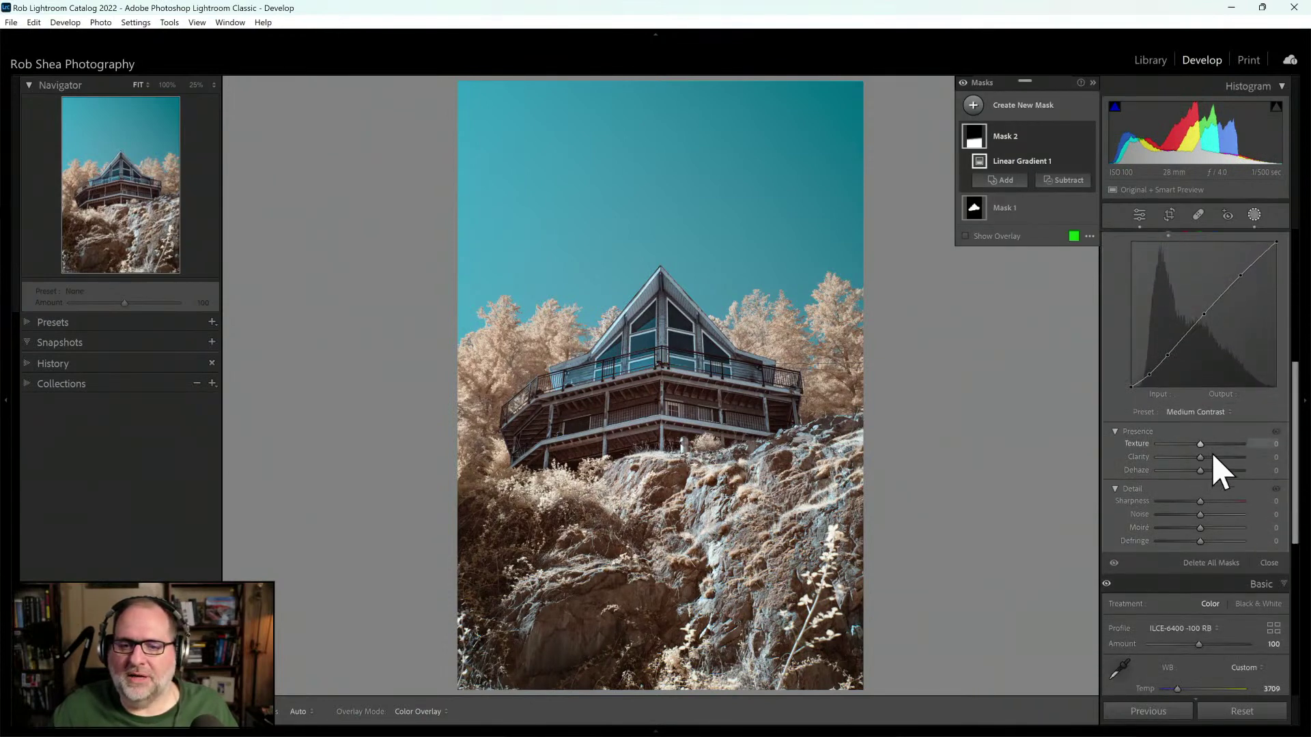
{"action": "left_click_drag", "start_coordinate": [1200, 448], "coordinate": [1216, 457]}
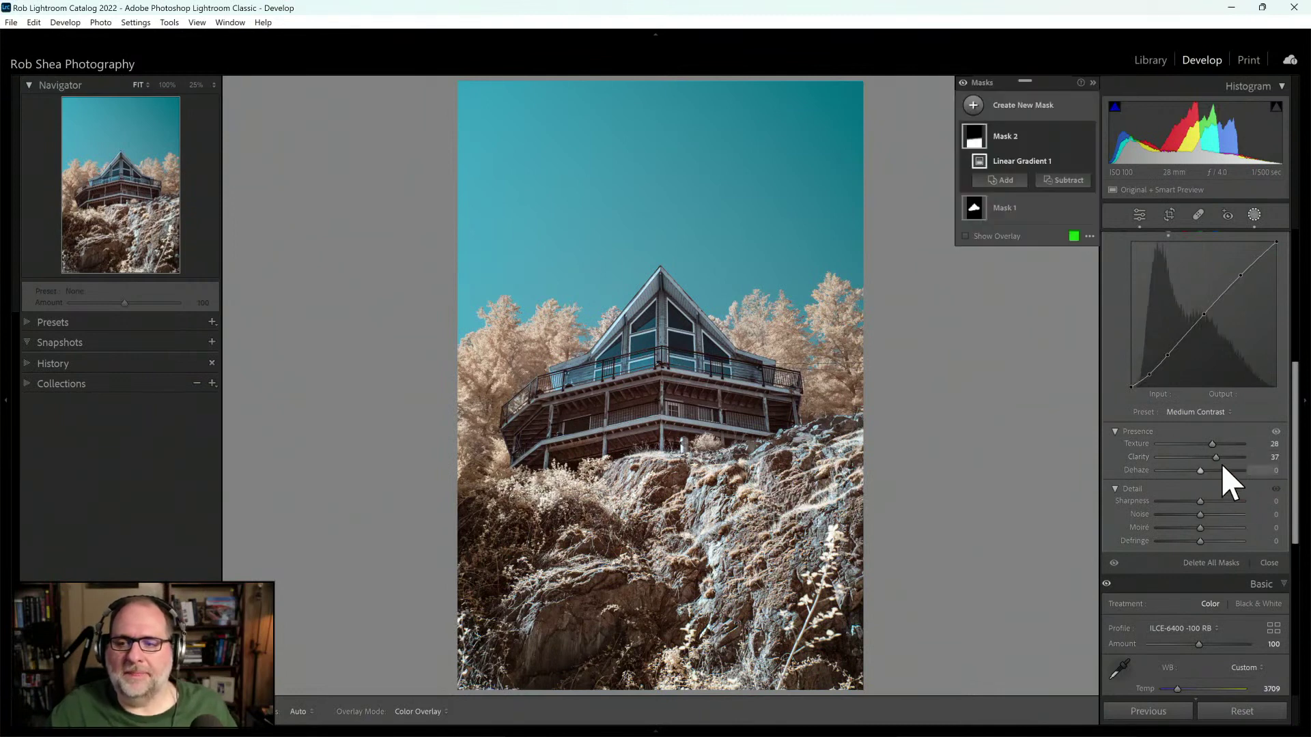
{"action": "left_click_drag", "start_coordinate": [1212, 444], "coordinate": [1178, 464]}
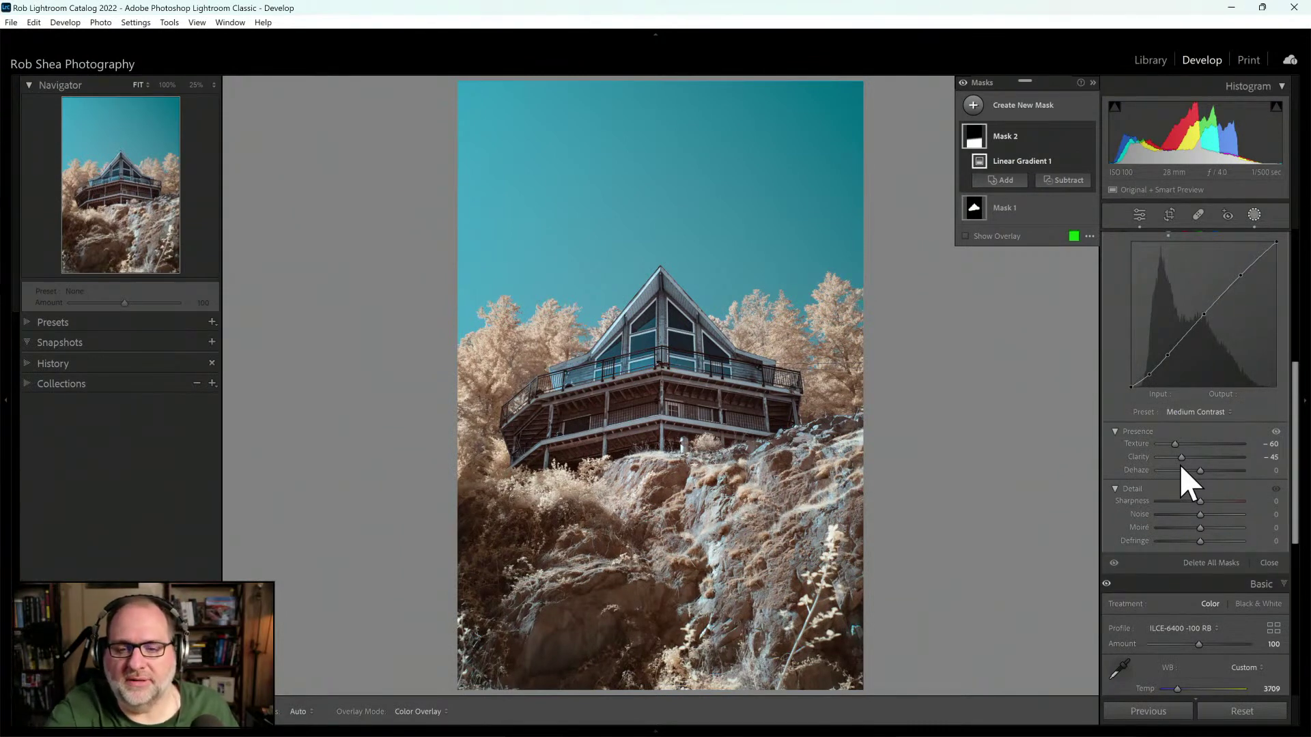
{"action": "mouse_move", "coordinate": [1180, 457]}
{"action": "left_mouse_down"}
{"action": "mouse_move", "coordinate": [1198, 453]}
{"action": "mouse_move", "coordinate": [1183, 457]}
{"action": "mouse_move", "coordinate": [1183, 443]}
{"action": "mouse_move", "coordinate": [1194, 450]}
{"action": "mouse_move", "coordinate": [1181, 489]}
{"action": "mouse_move", "coordinate": [1193, 455]}
{"action": "left_mouse_up"}
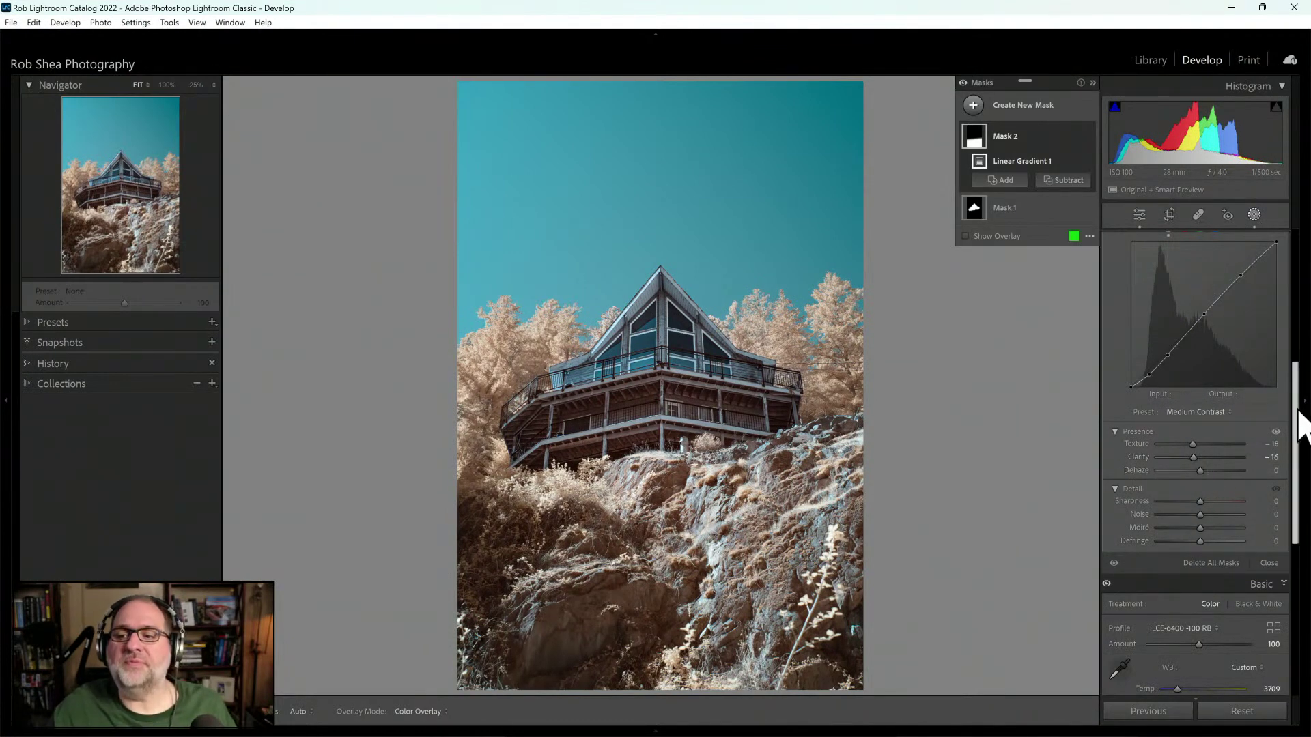
Step: Set the hillside gradient mask's Exposure to -0.23 and Highlights to -48
{"action": "scroll", "coordinate": [1297, 410], "scroll_direction": "up", "scroll_amount": 5}
{"action": "left_click_drag", "start_coordinate": [1200, 347], "coordinate": [1199, 347]}
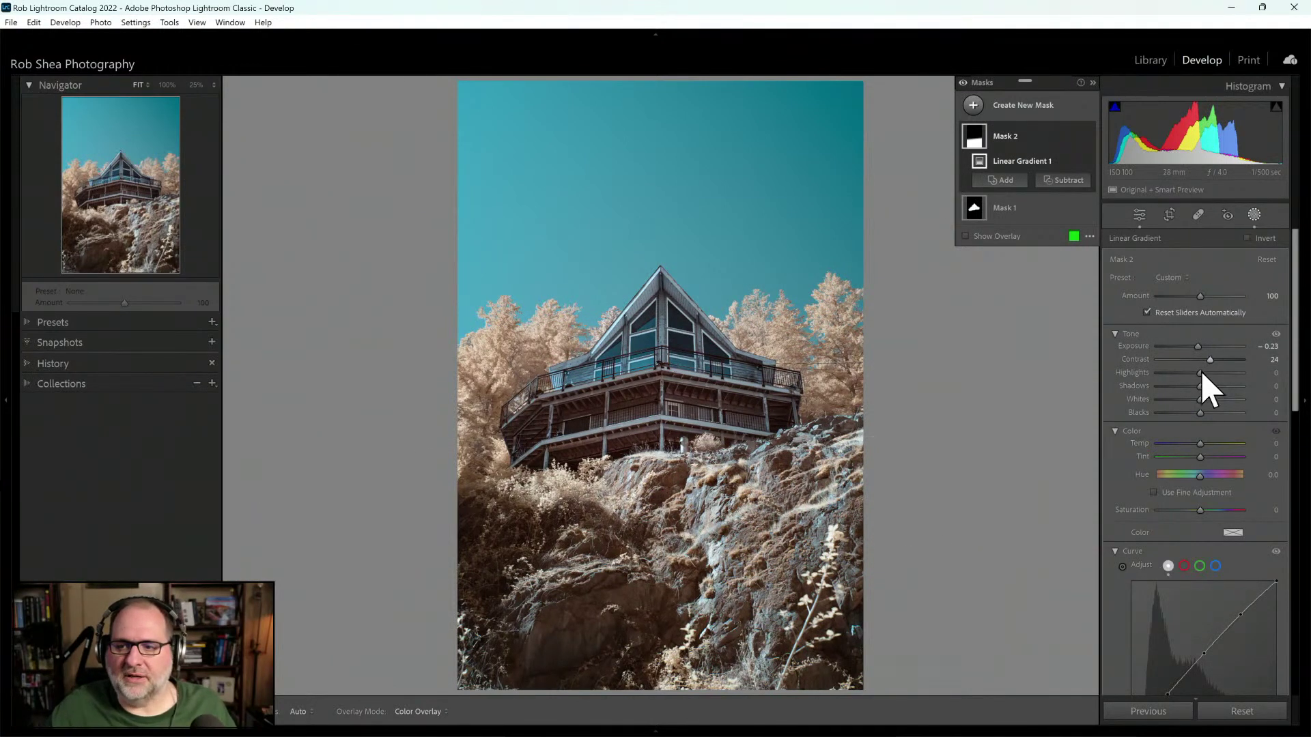
{"action": "left_click_drag", "start_coordinate": [1200, 374], "coordinate": [1180, 373]}
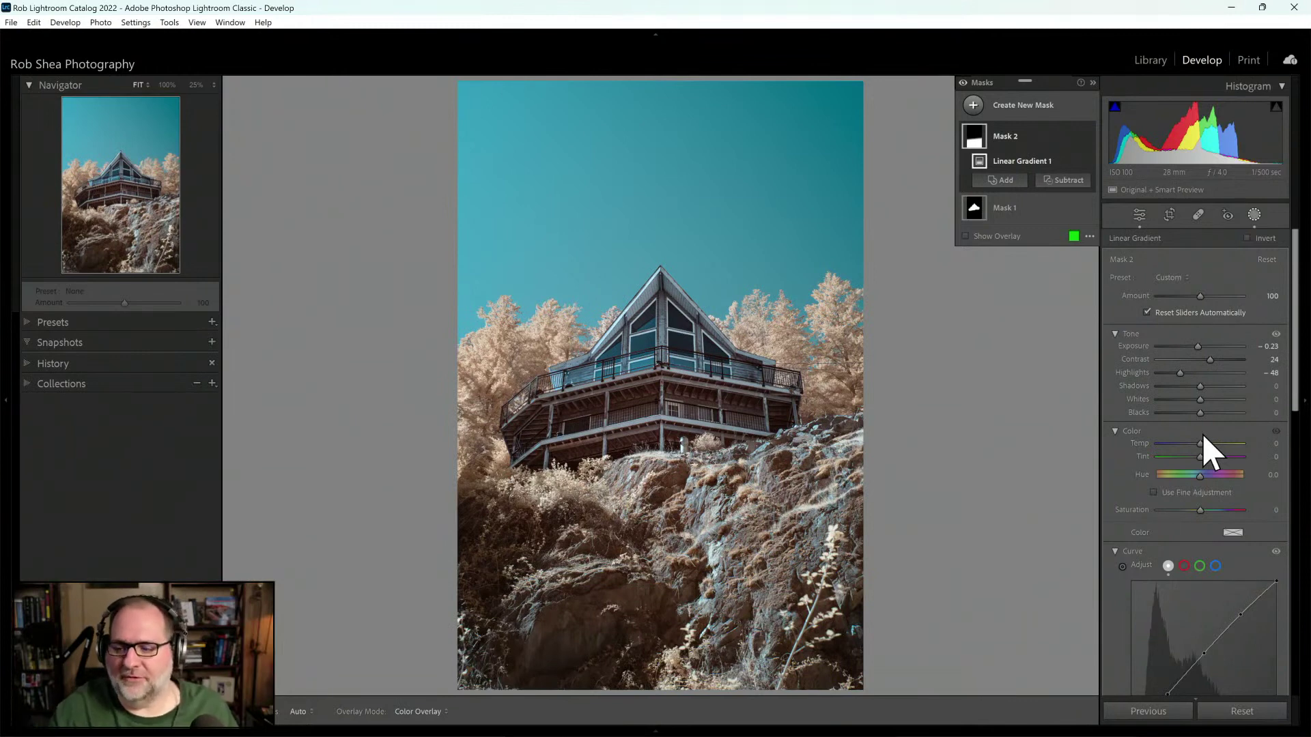
{"action": "mouse_move", "coordinate": [913, 409]}
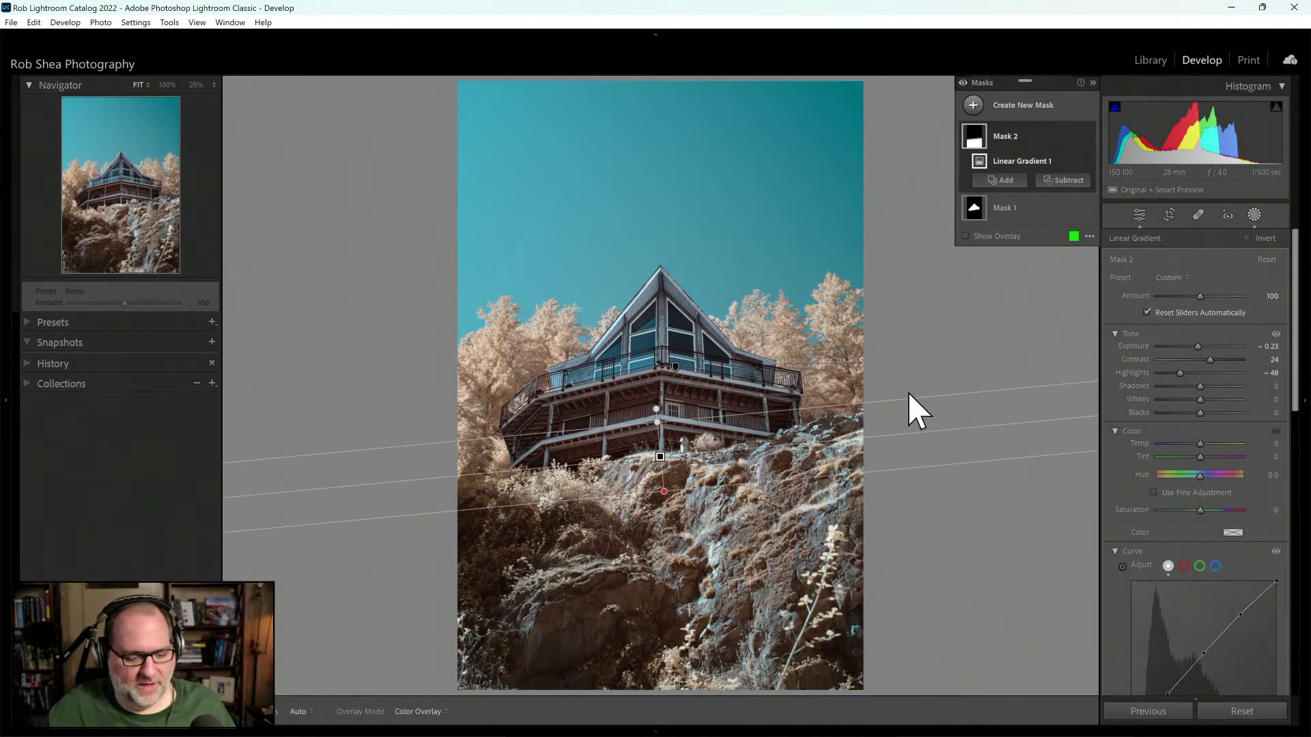
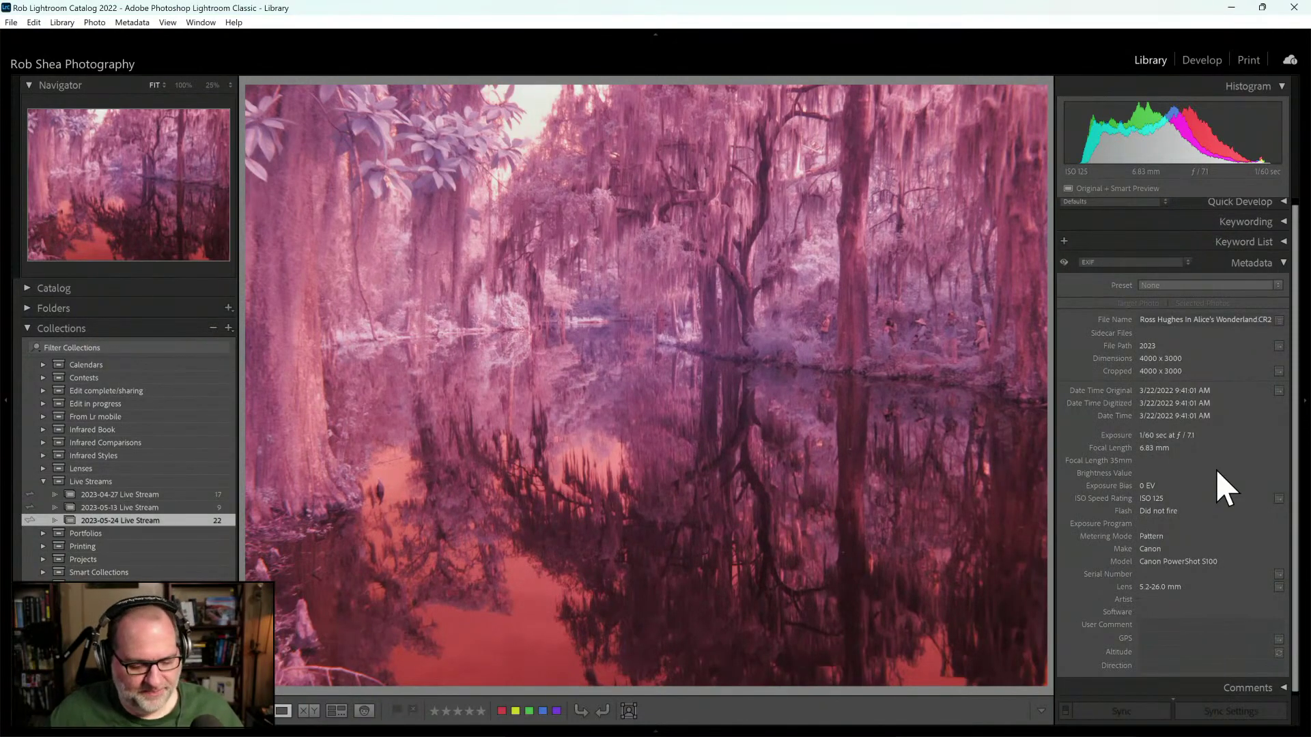
Step: Open the swamp photo for developing, apply the Infrared Temp -100 profile and sample white balance from the tree trunk across the water
{"action": "key", "text": "d"}
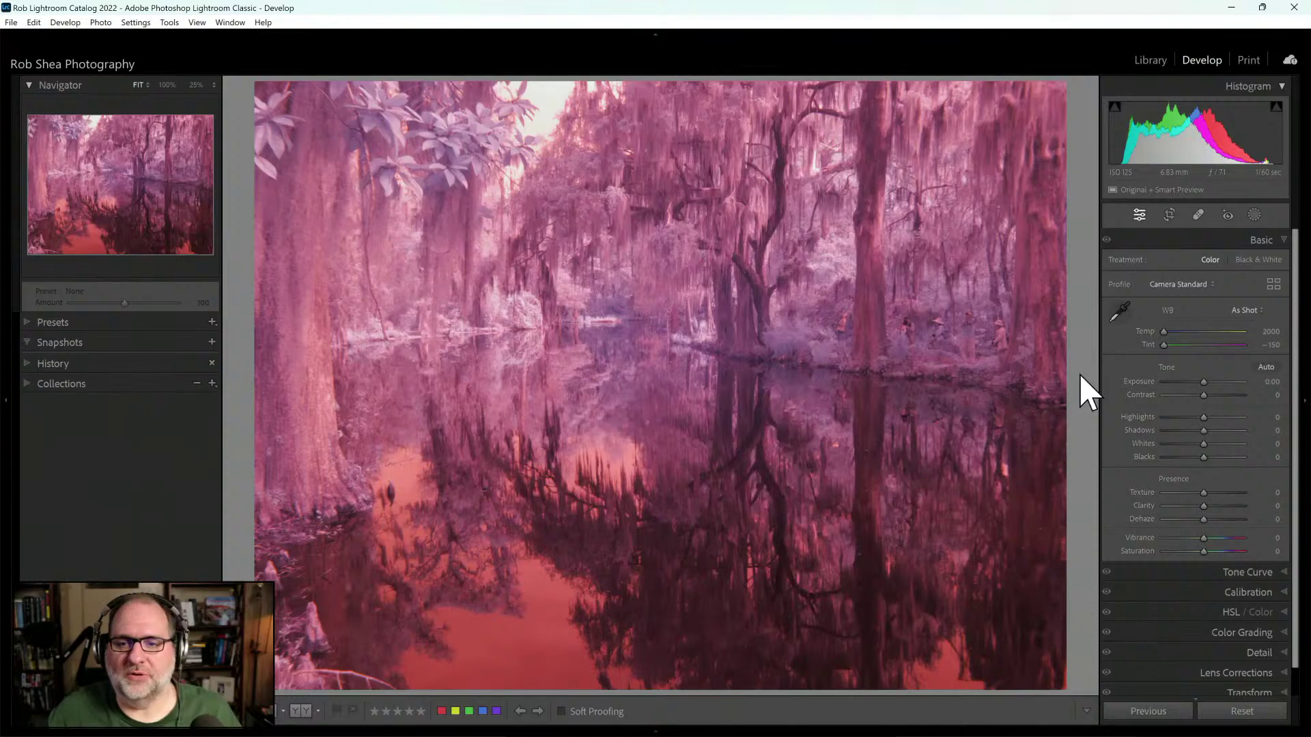
{"action": "left_click", "coordinate": [1213, 287]}
{"action": "left_click", "coordinate": [1190, 334]}
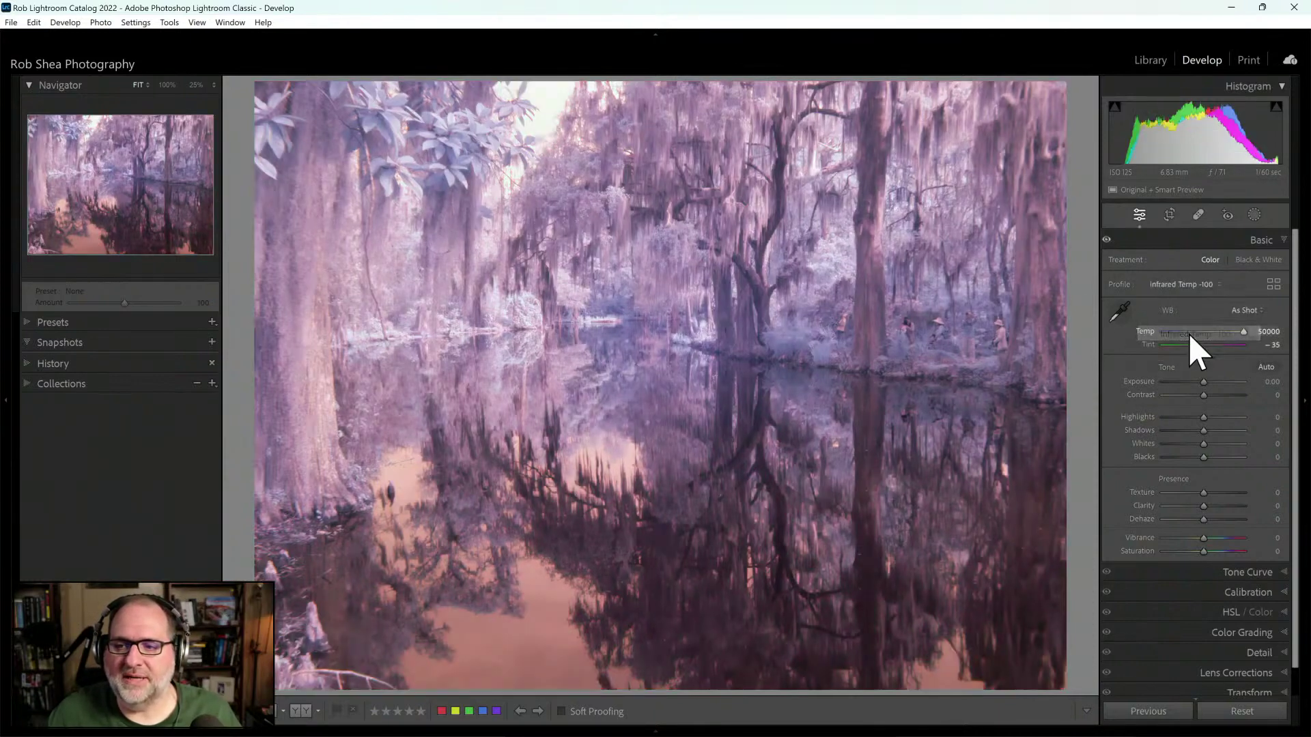
{"action": "left_click", "coordinate": [1120, 313]}
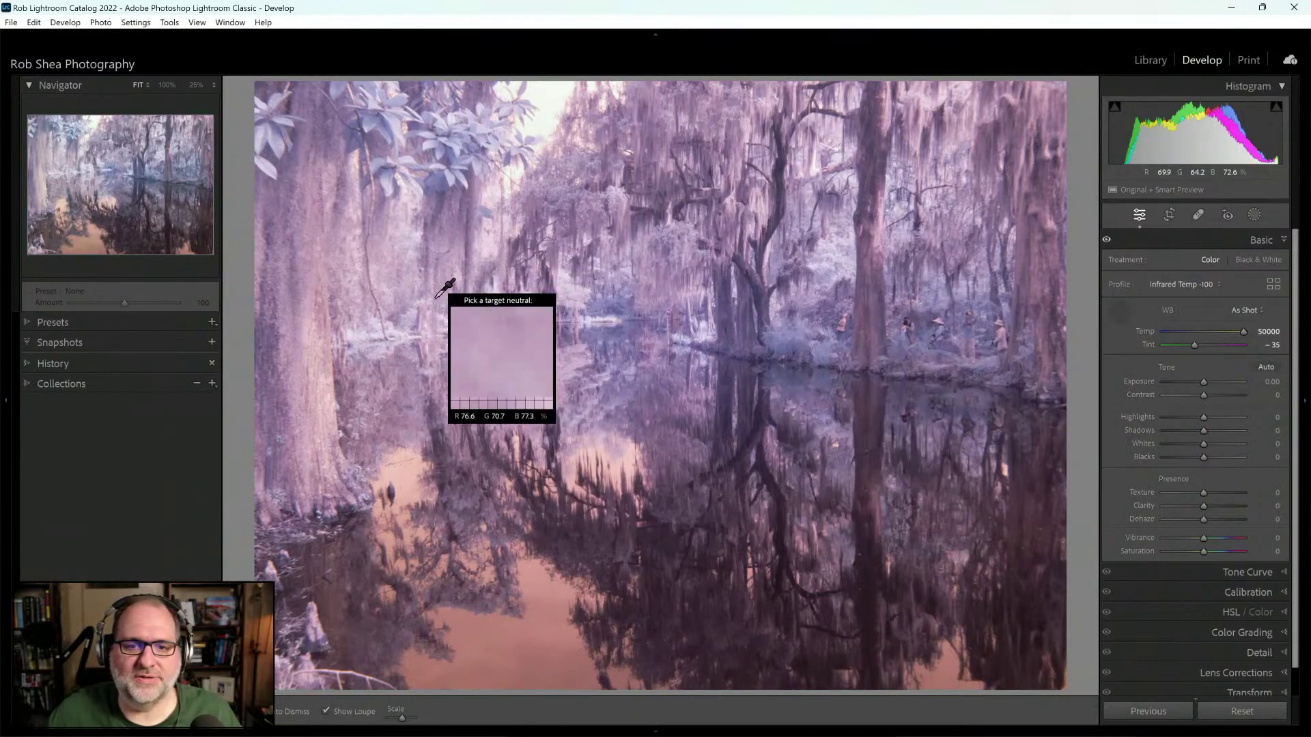
{"action": "left_click", "coordinate": [873, 310]}
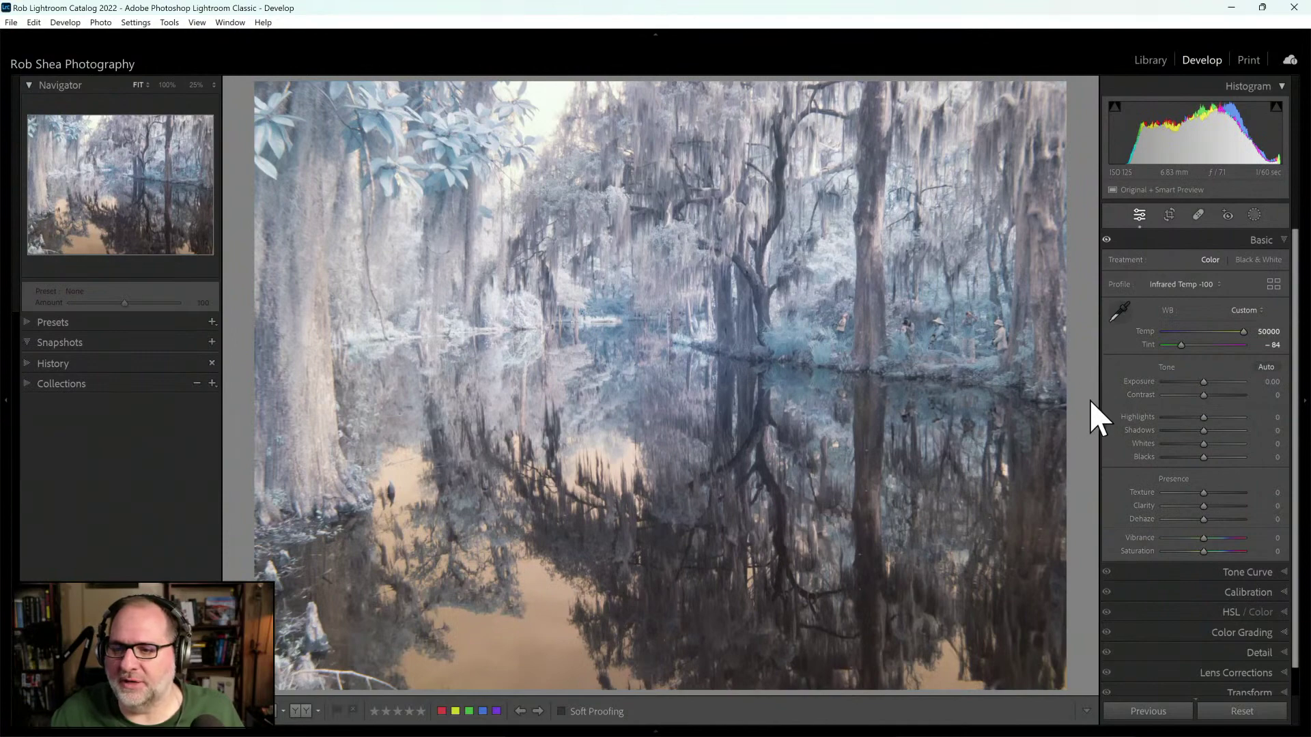
Step: Check the profile browser for infrared colour-swap profiles suited to the swamp photo
{"action": "left_click", "coordinate": [1273, 283]}
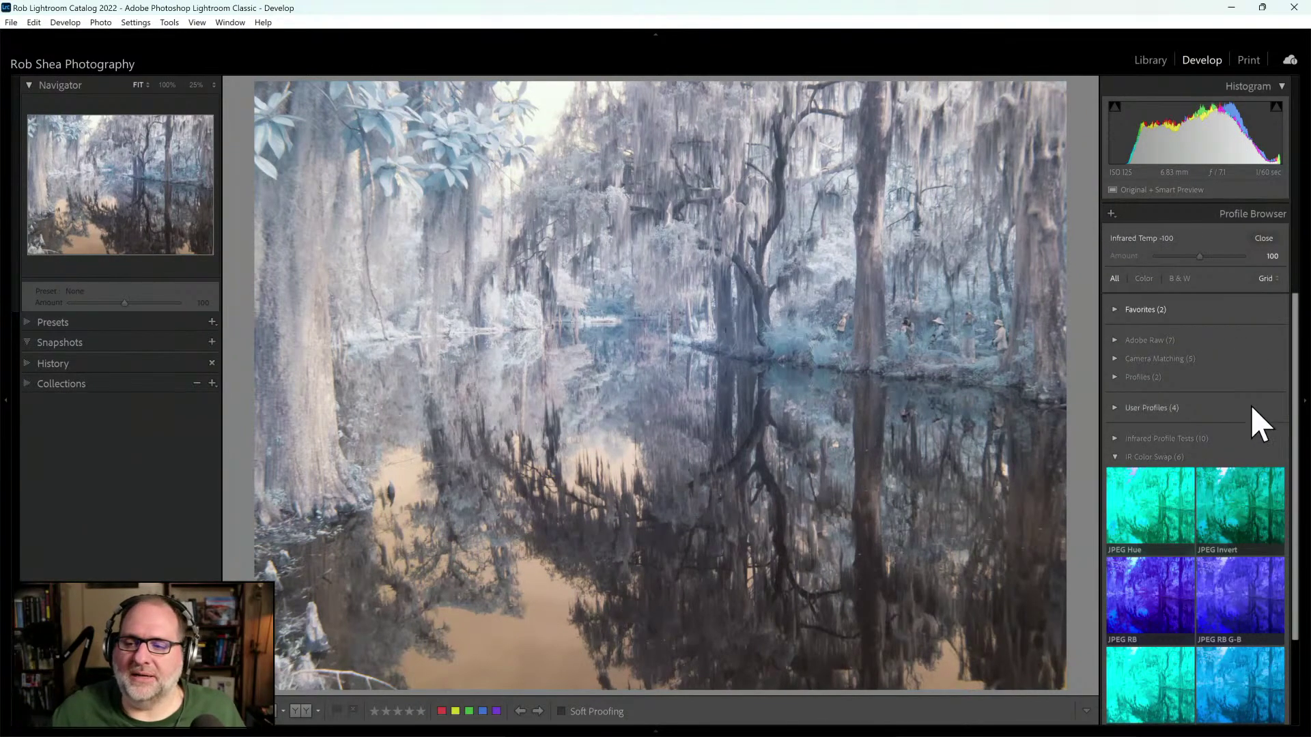
{"action": "left_click_drag", "start_coordinate": [1296, 409], "coordinate": [1299, 359]}
{"action": "left_click", "coordinate": [1264, 238]}
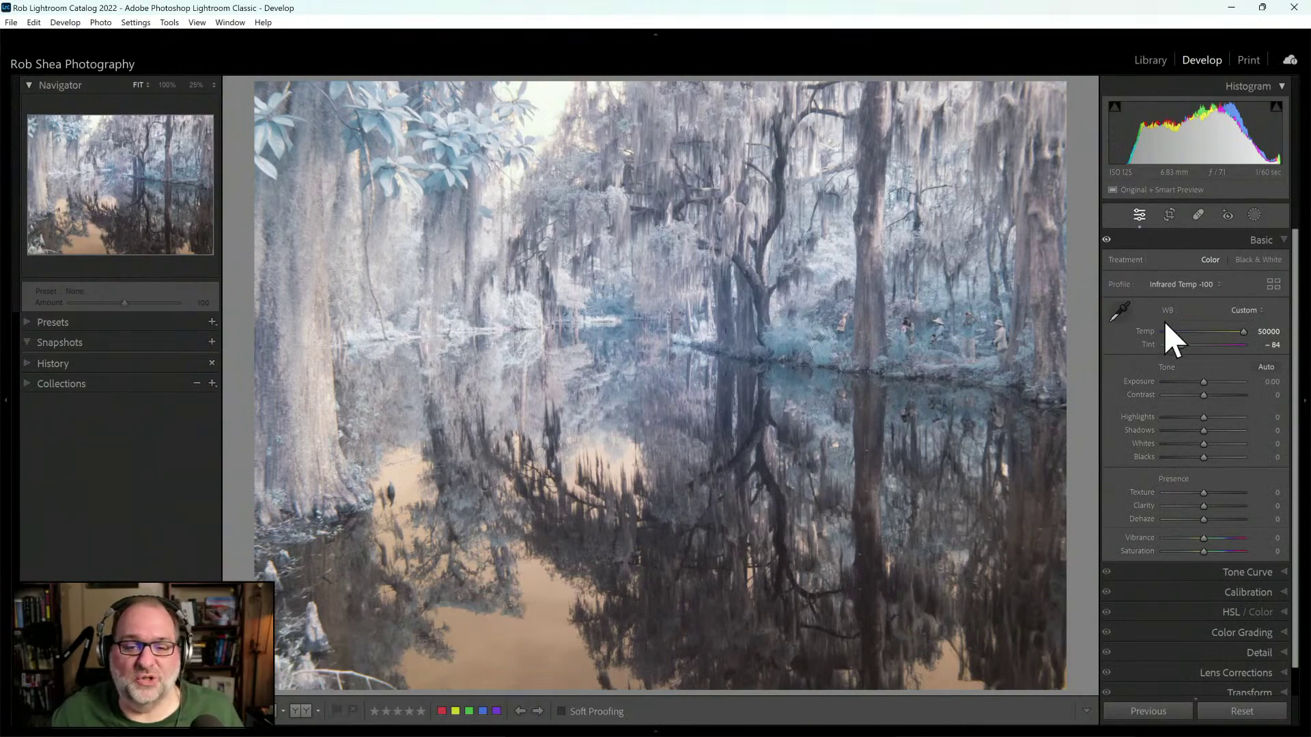
Step: Open the swamp photo in Adobe Photoshop 2023 for editing and fit the whole image in view
{"action": "right_click", "coordinate": [632, 345]}
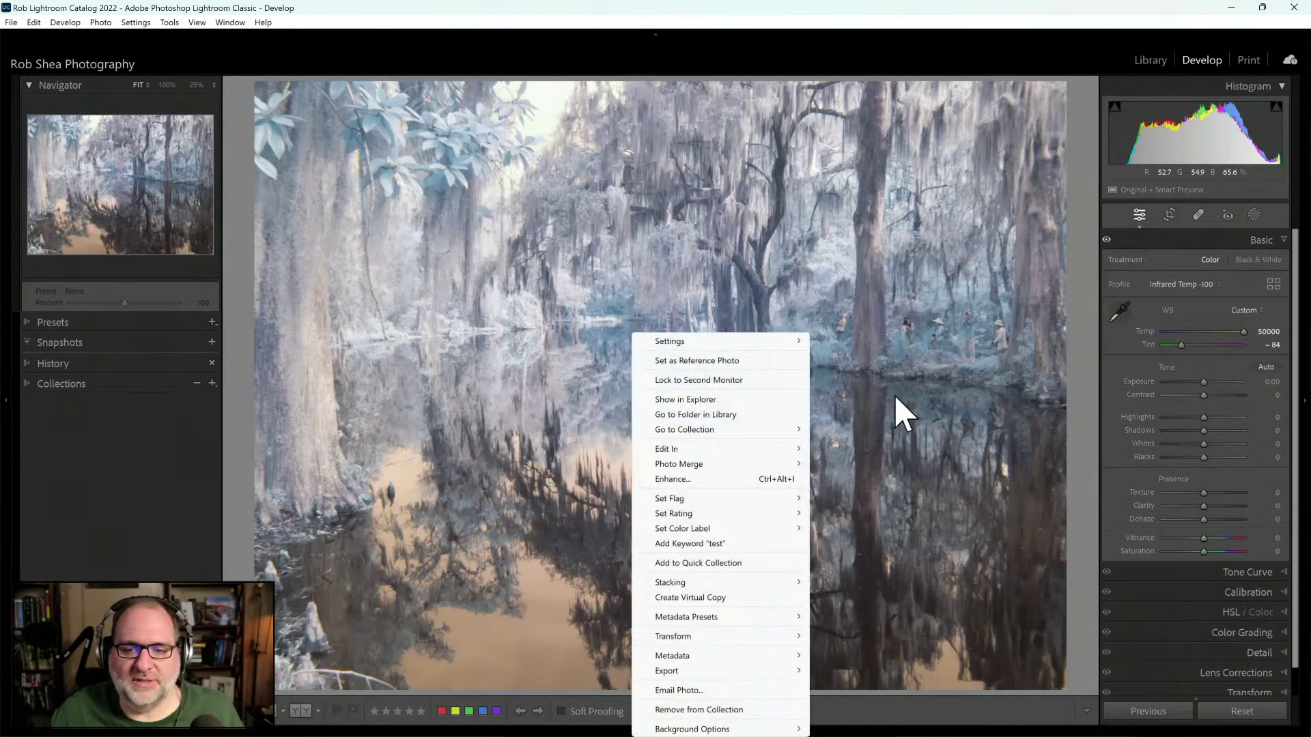
{"action": "mouse_move", "coordinate": [753, 450]}
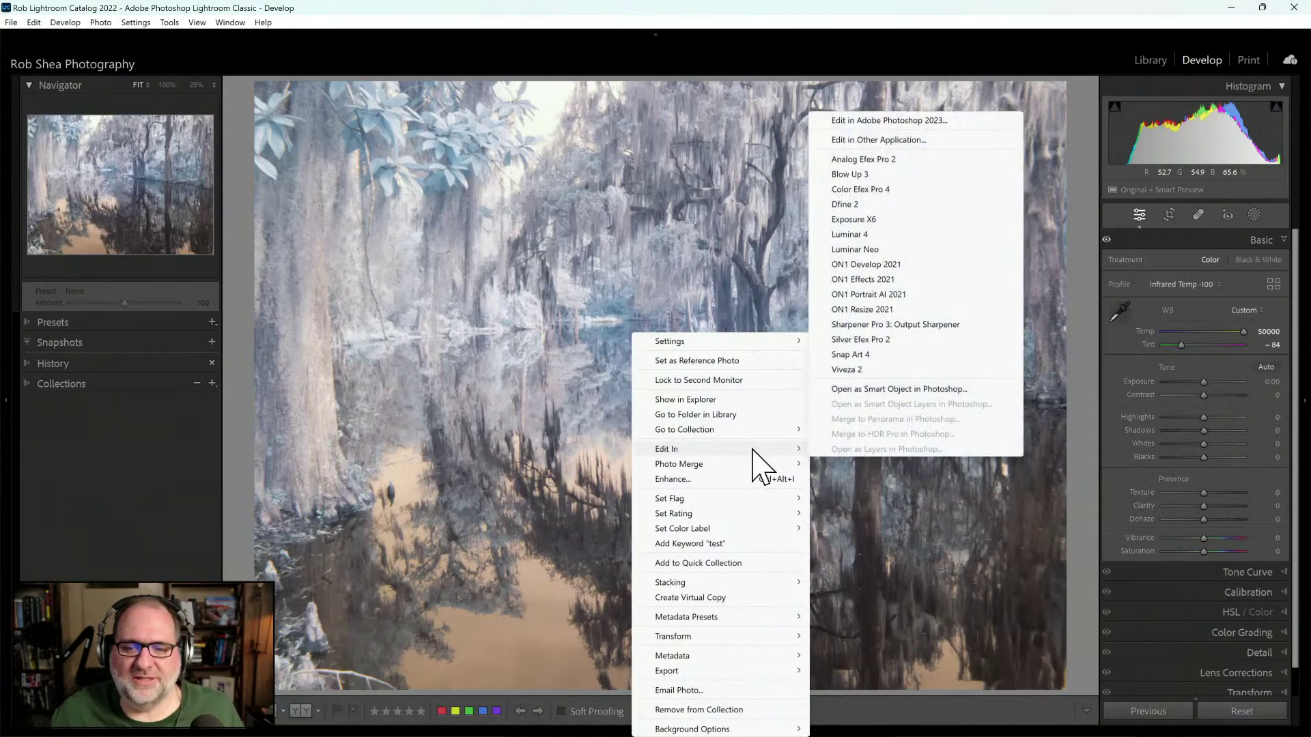
{"action": "left_click", "coordinate": [910, 124]}
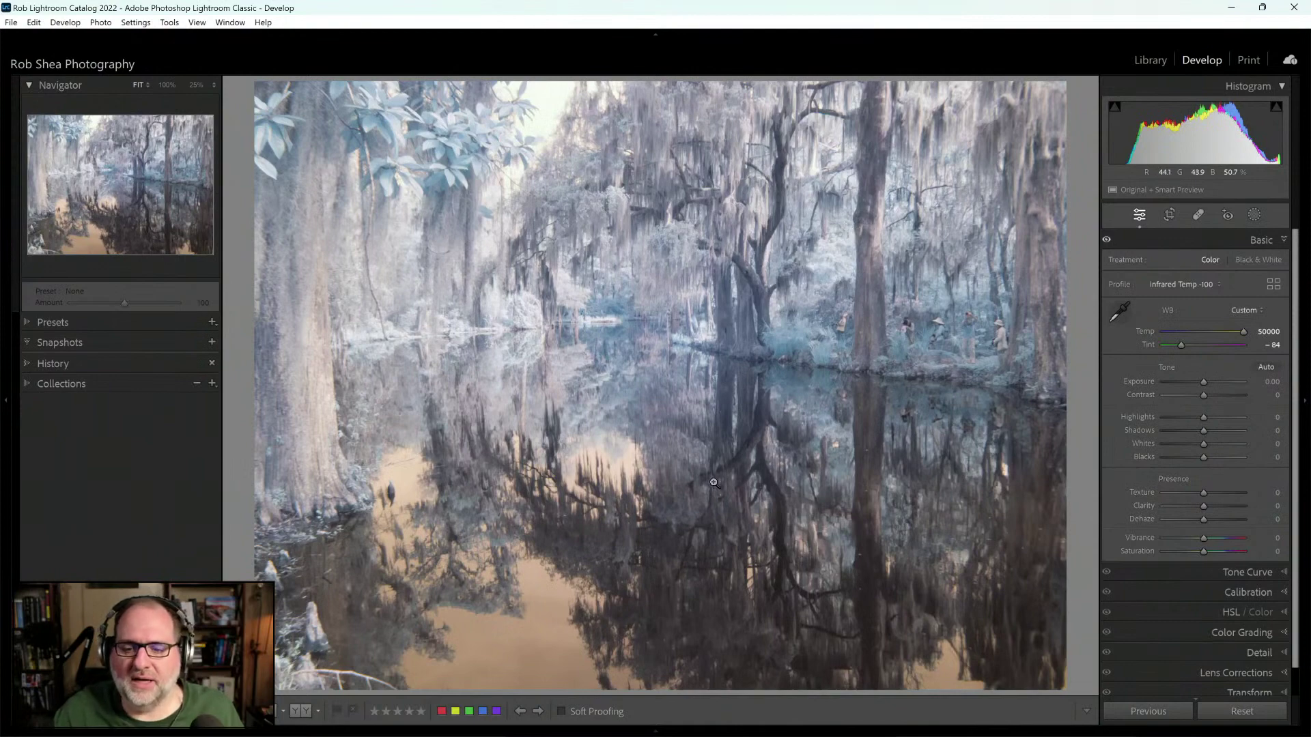
{"action": "mouse_move", "coordinate": [714, 736]}
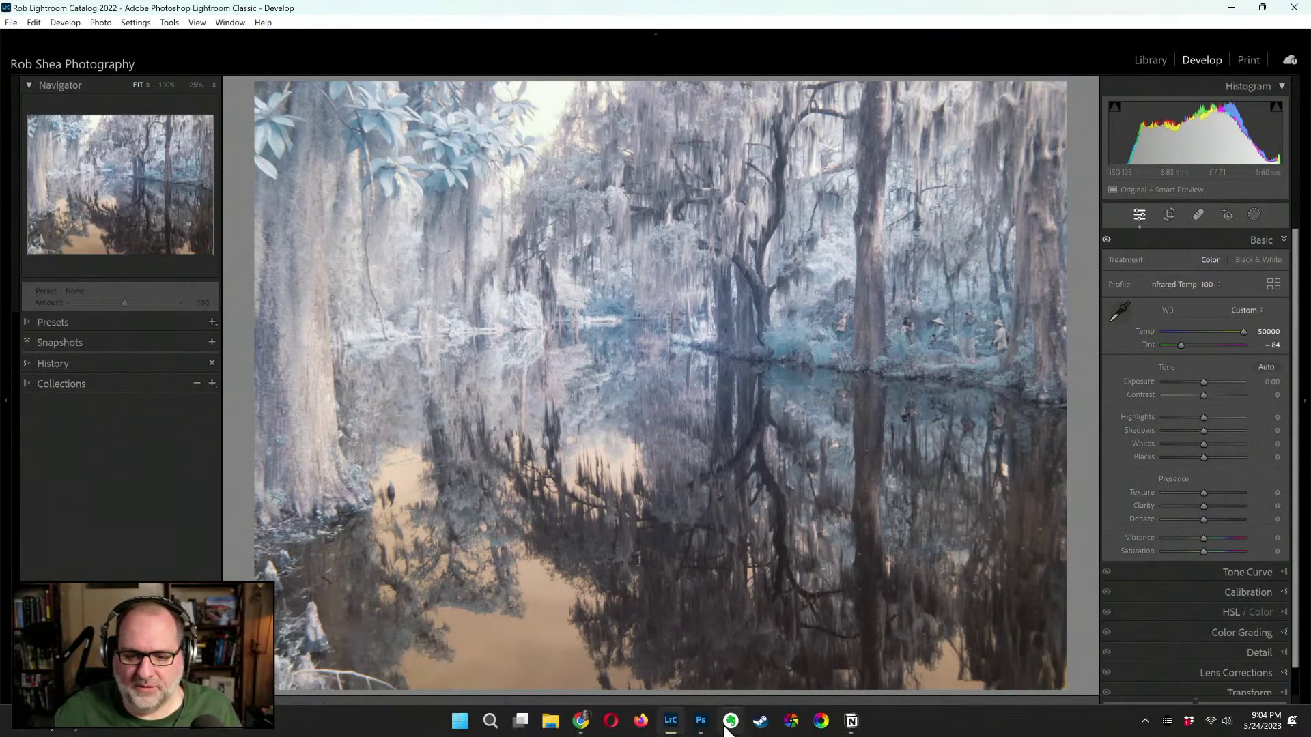
{"action": "left_click", "coordinate": [704, 723]}
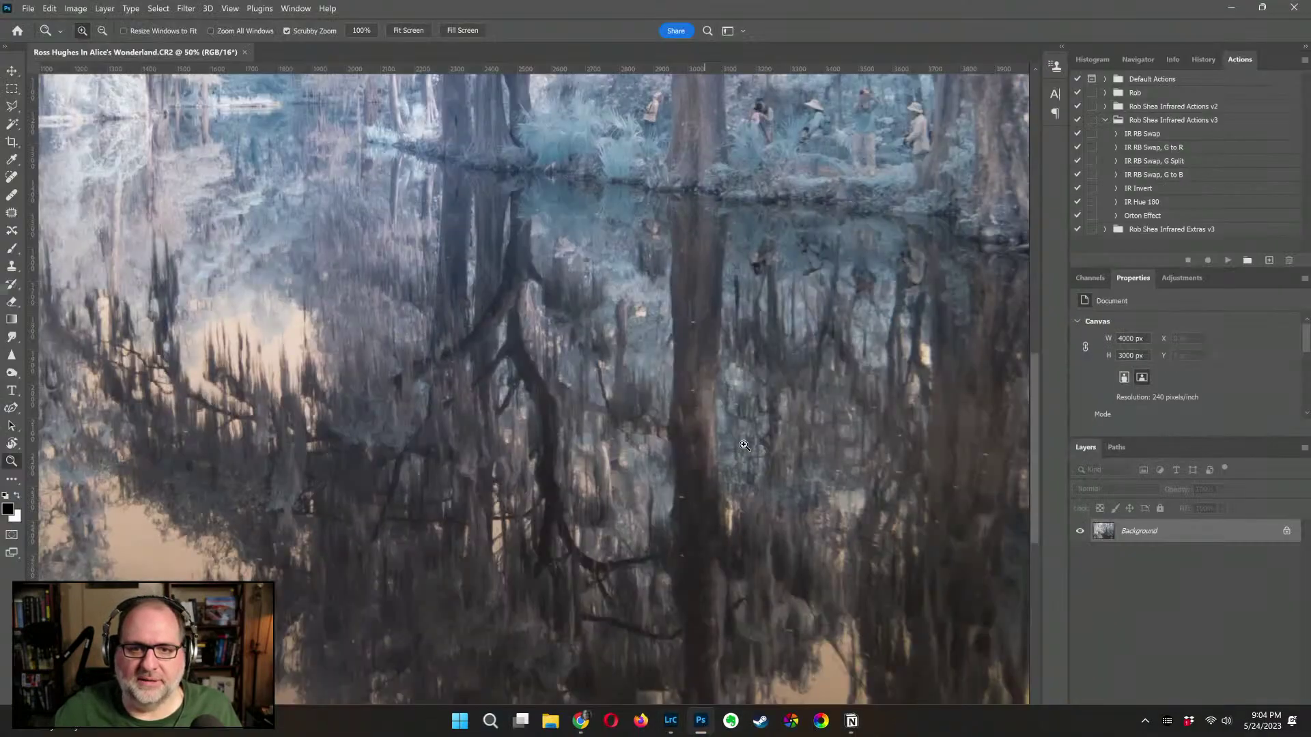
{"action": "key", "text": "ctrl+0"}
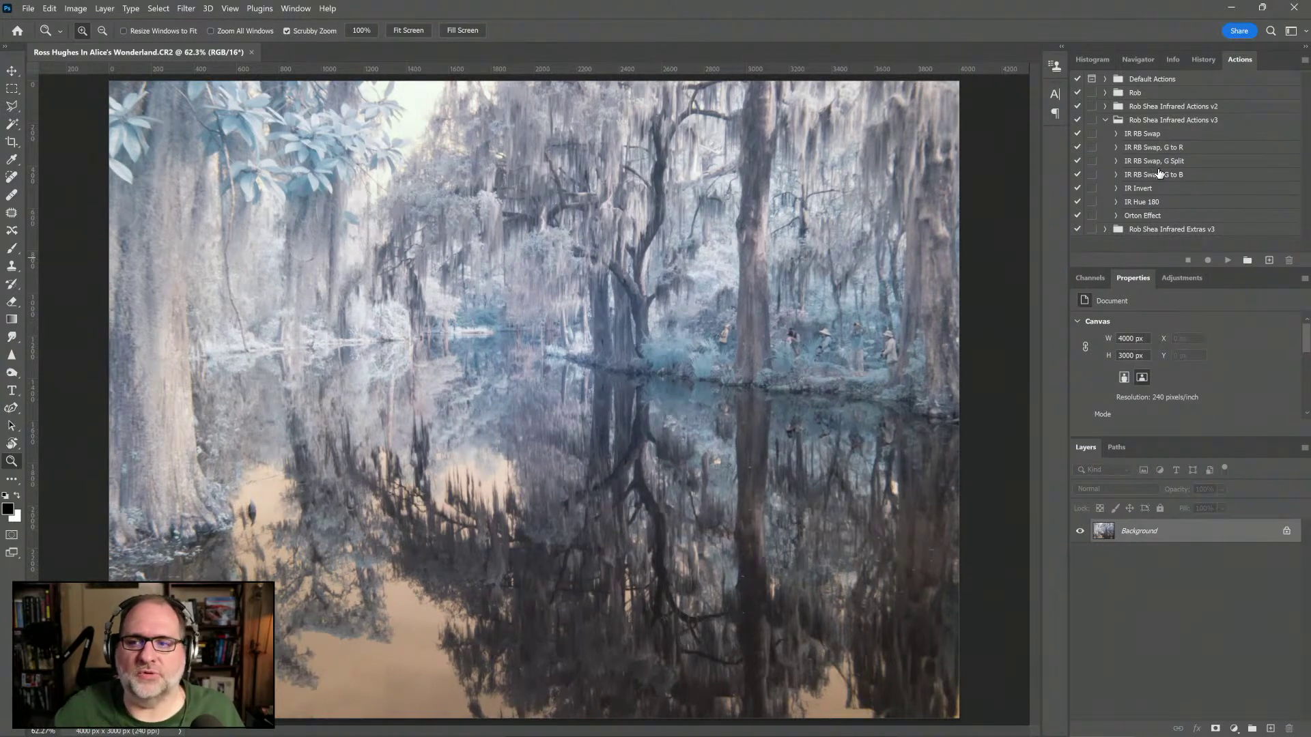
Step: Run the IR RB Swap and IR RB Swap, G to R actions from Rob Shea Infrared Actions v3, hiding each resulting layer
{"action": "left_click", "coordinate": [1147, 137]}
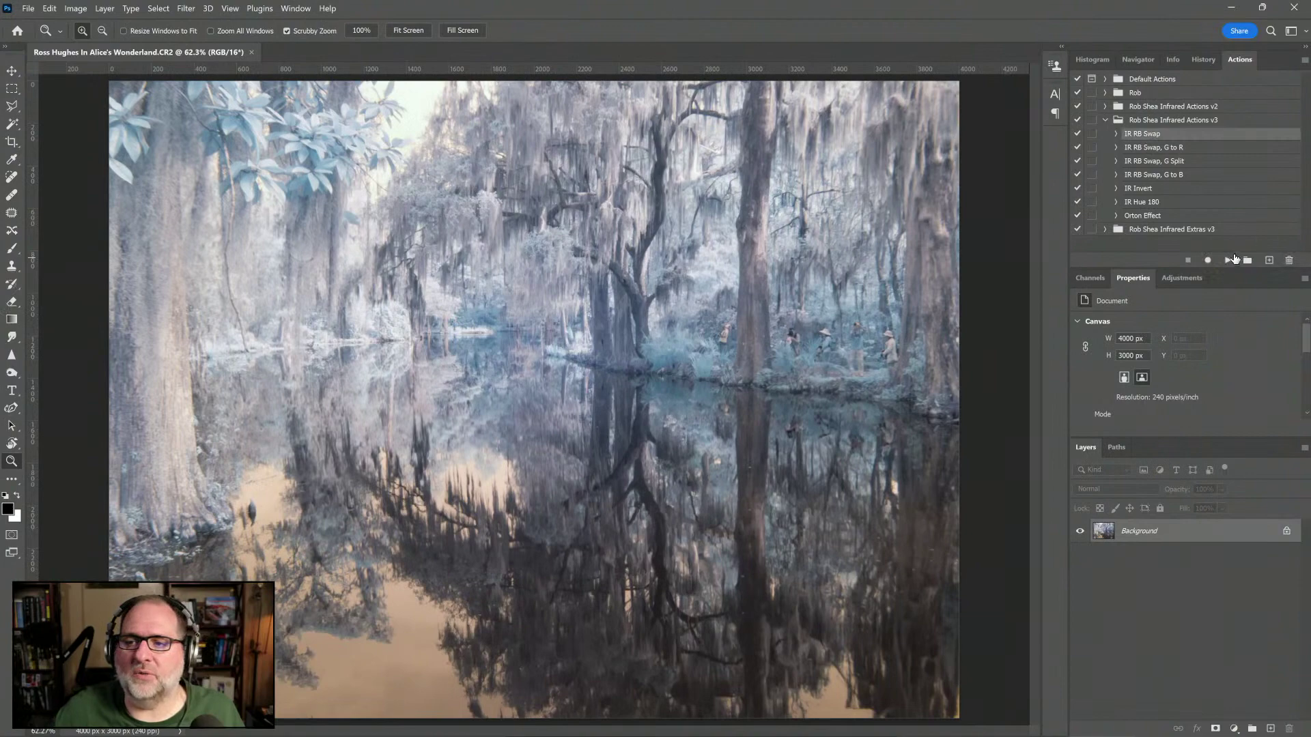
{"action": "left_click", "coordinate": [1227, 260]}
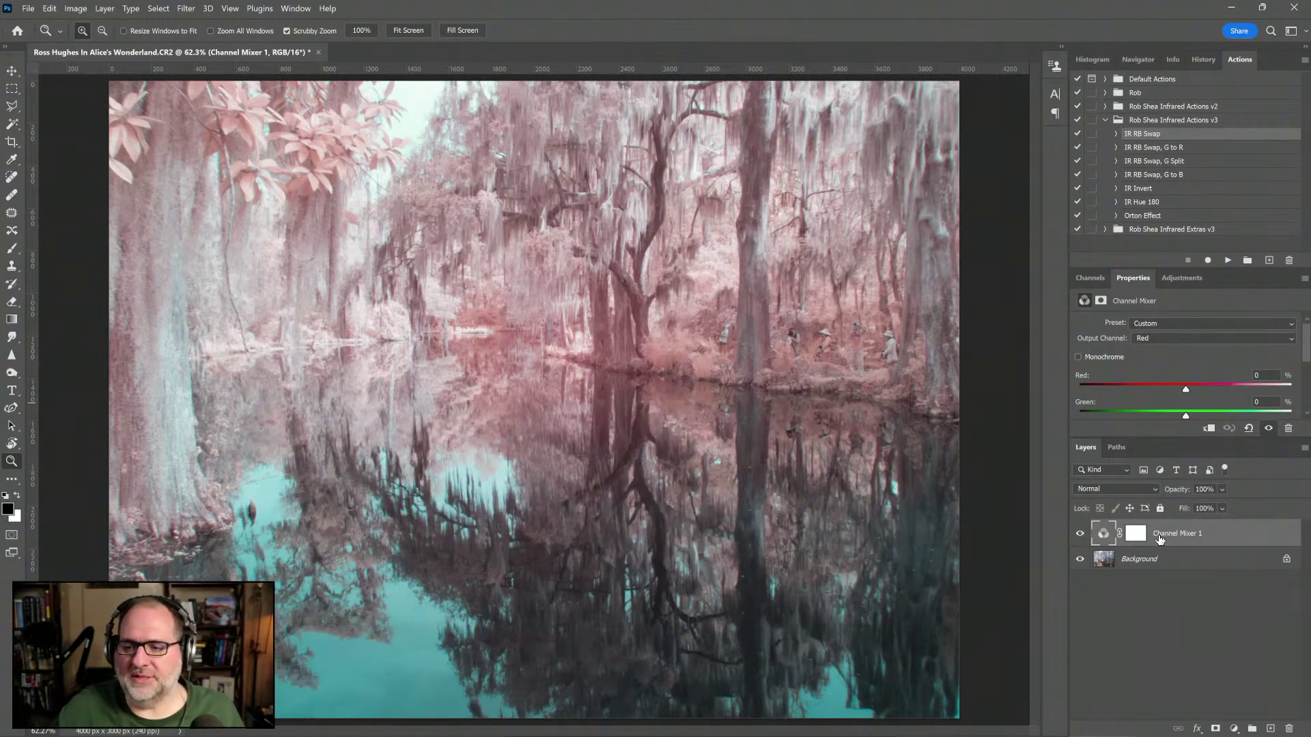
{"action": "left_click", "coordinate": [1081, 536]}
{"action": "left_click", "coordinate": [1154, 147]}
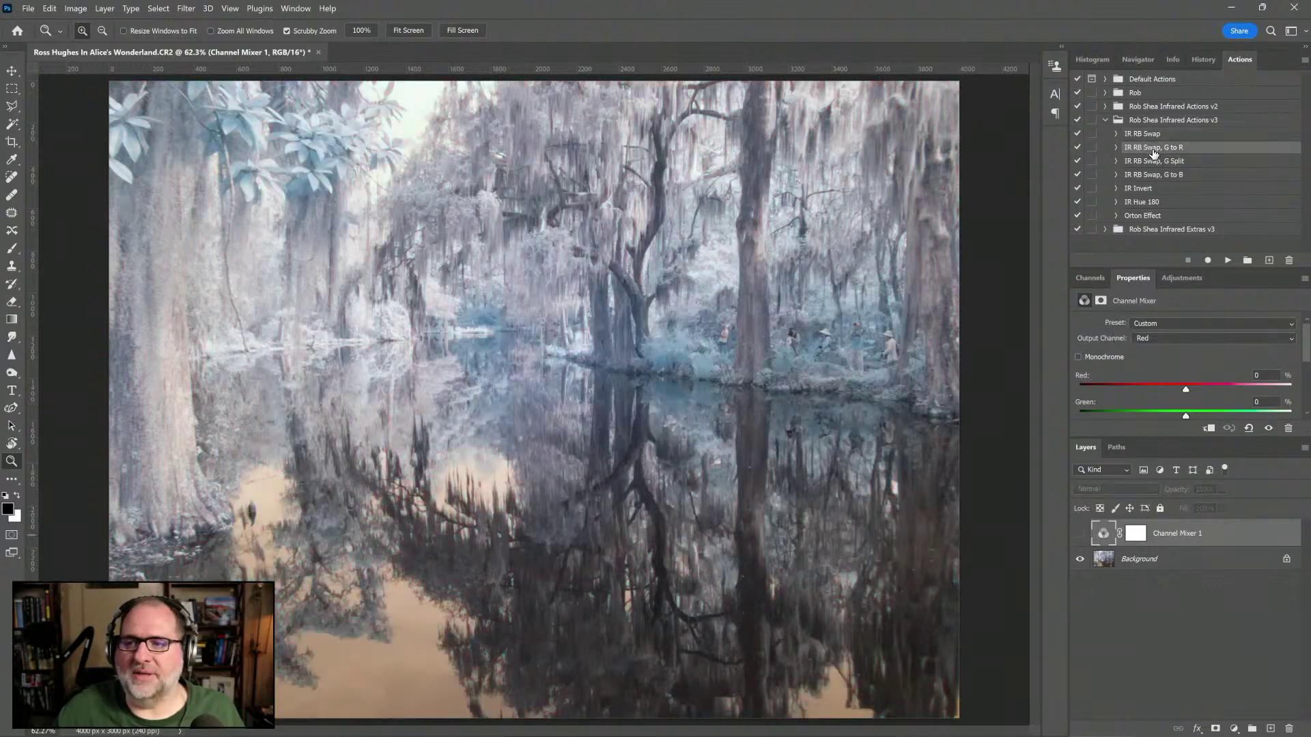
{"action": "left_click", "coordinate": [1227, 260]}
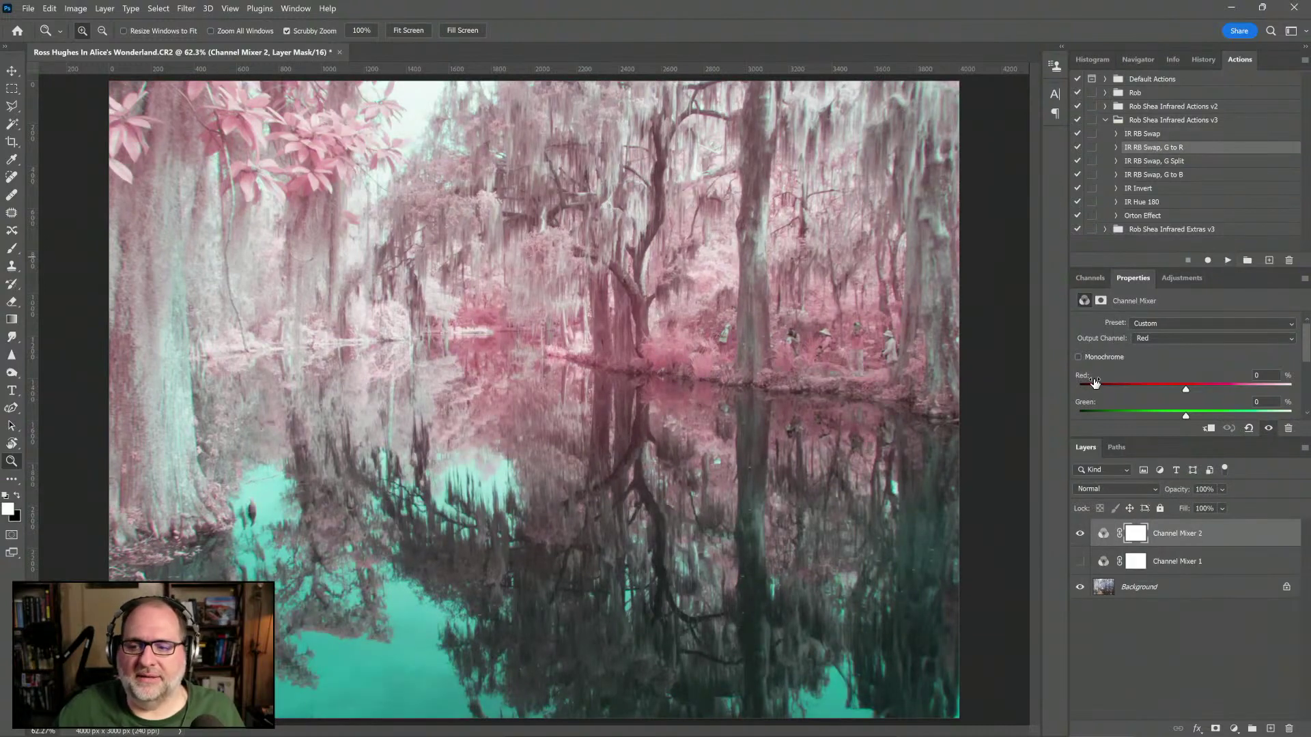
{"action": "left_click", "coordinate": [1080, 533]}
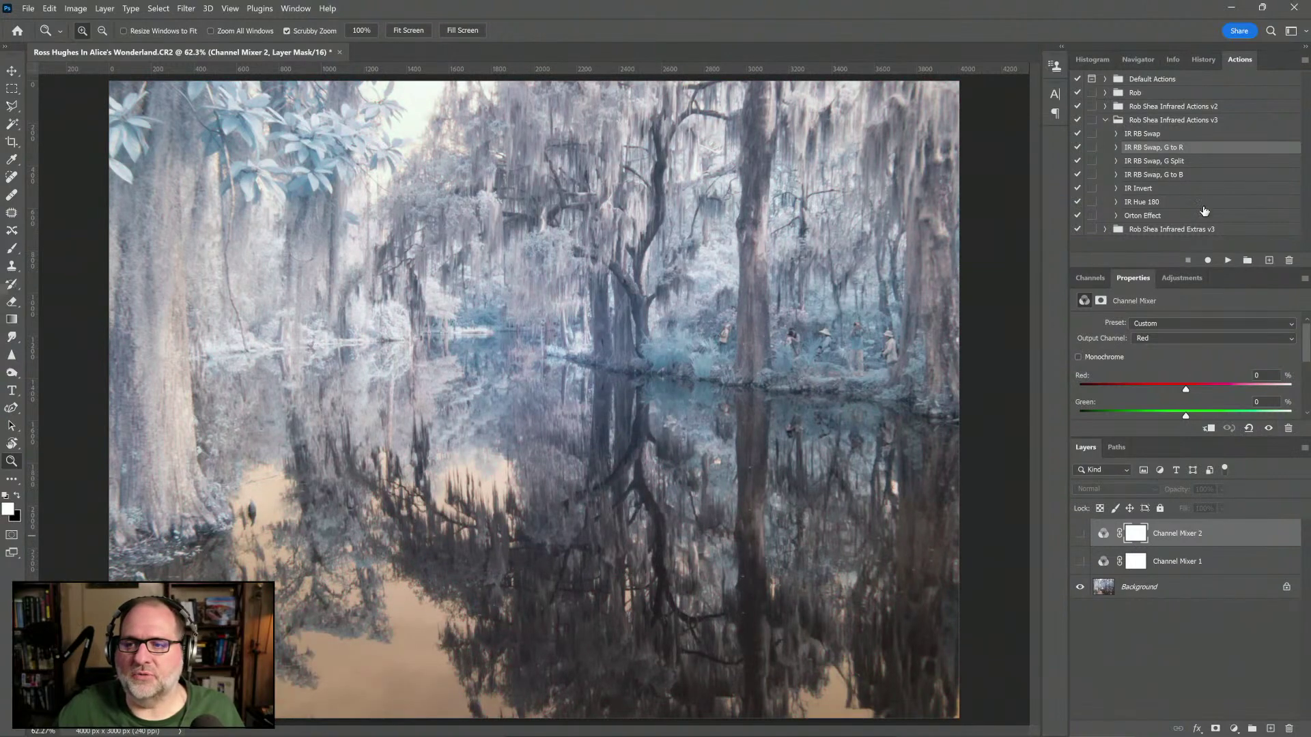
Step: Run the IR RB Swap, G Split action, compare it with the two earlier swap layers, and leave all three hidden
{"action": "left_click", "coordinate": [1169, 162]}
{"action": "left_click", "coordinate": [1227, 261]}
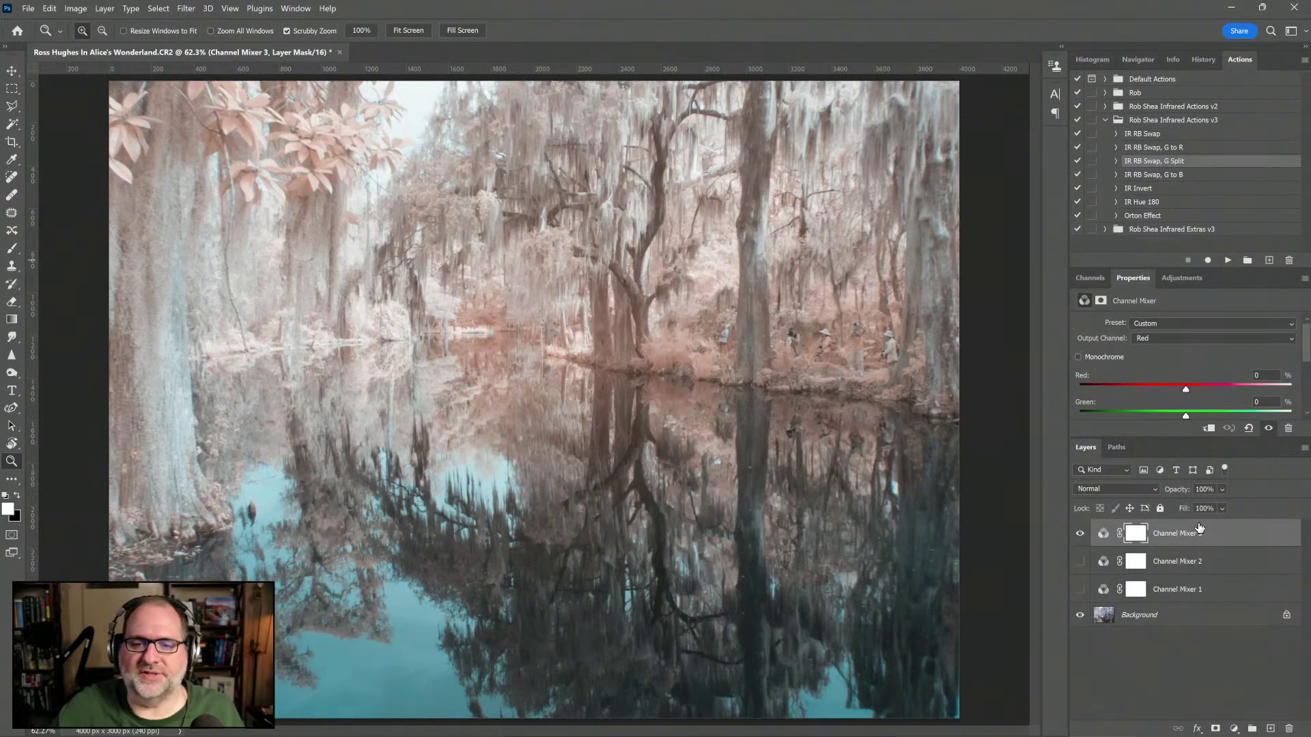
{"action": "left_click", "coordinate": [1079, 534]}
{"action": "left_click", "coordinate": [1079, 562]}
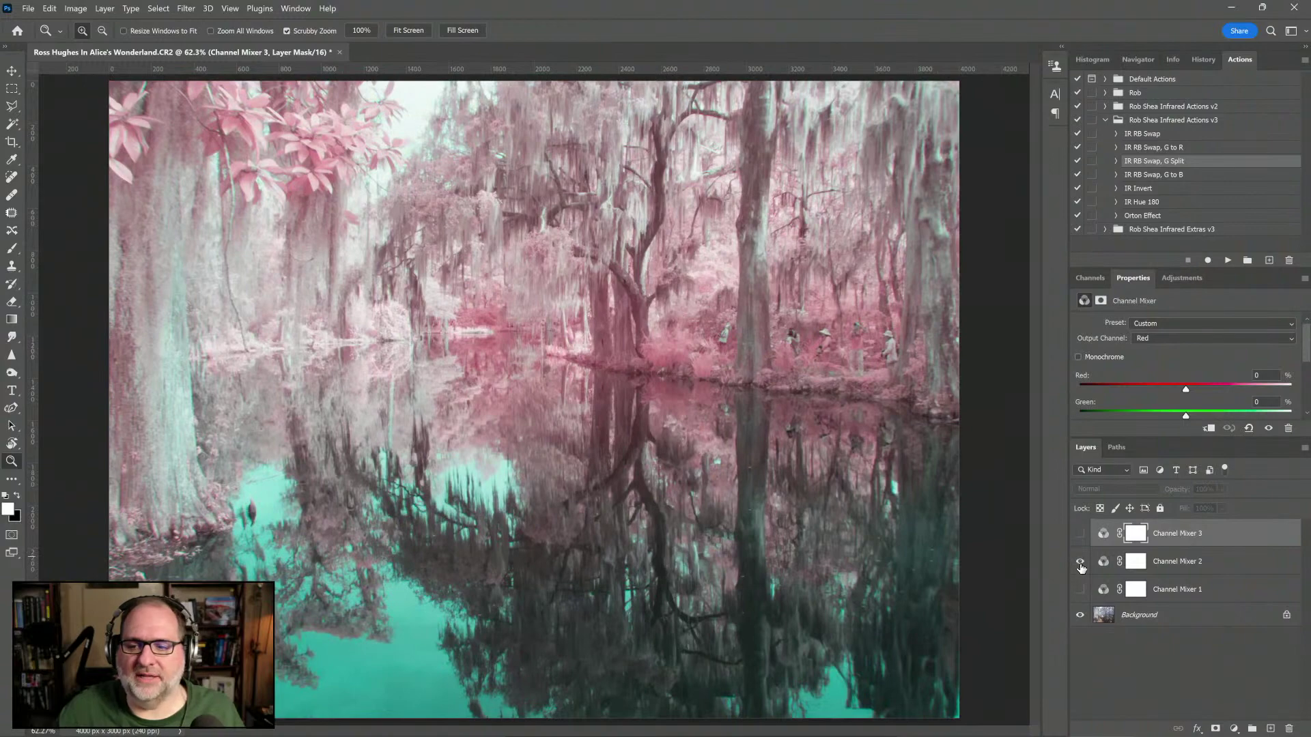
{"action": "left_click", "coordinate": [1079, 562]}
{"action": "left_click", "coordinate": [1081, 589]}
{"action": "left_click", "coordinate": [1080, 590]}
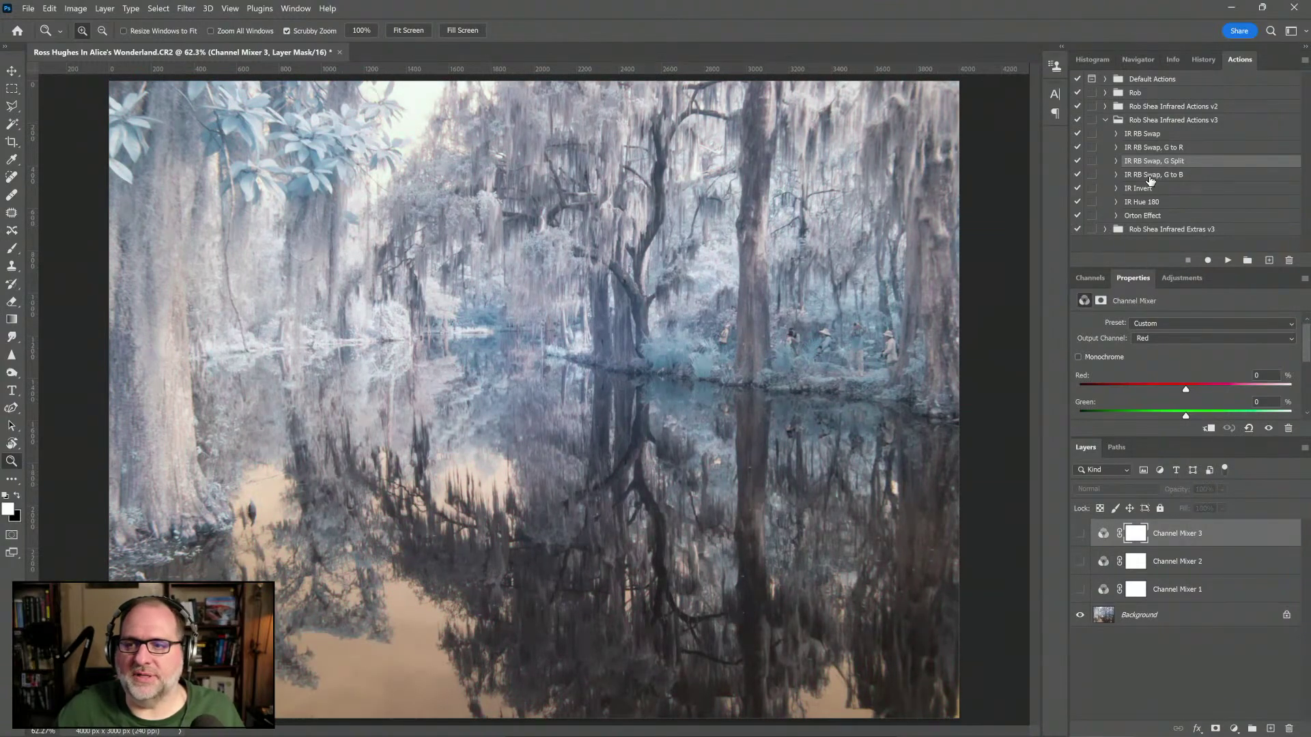
Step: Run the IR RB Swap, G to B and IR Invert actions on the swamp photo, hiding each resulting layer
{"action": "left_click", "coordinate": [1154, 175]}
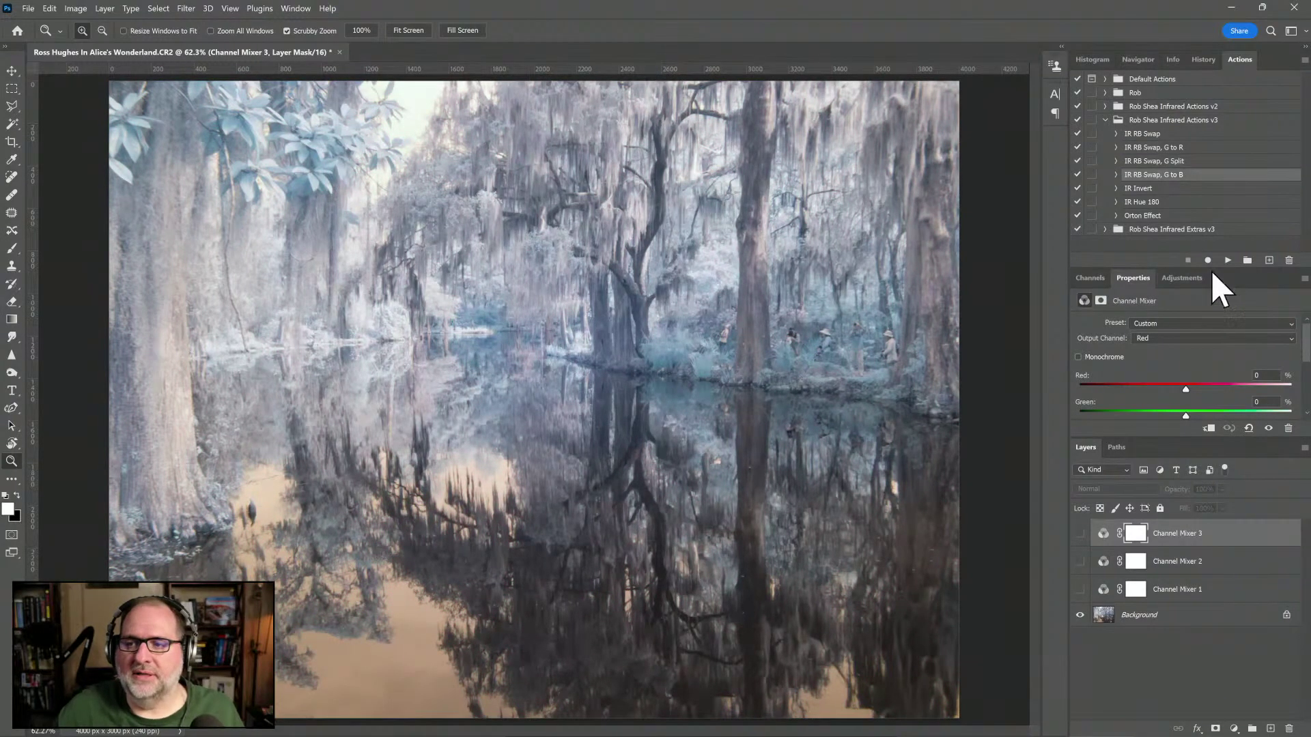
{"action": "left_click", "coordinate": [1227, 261]}
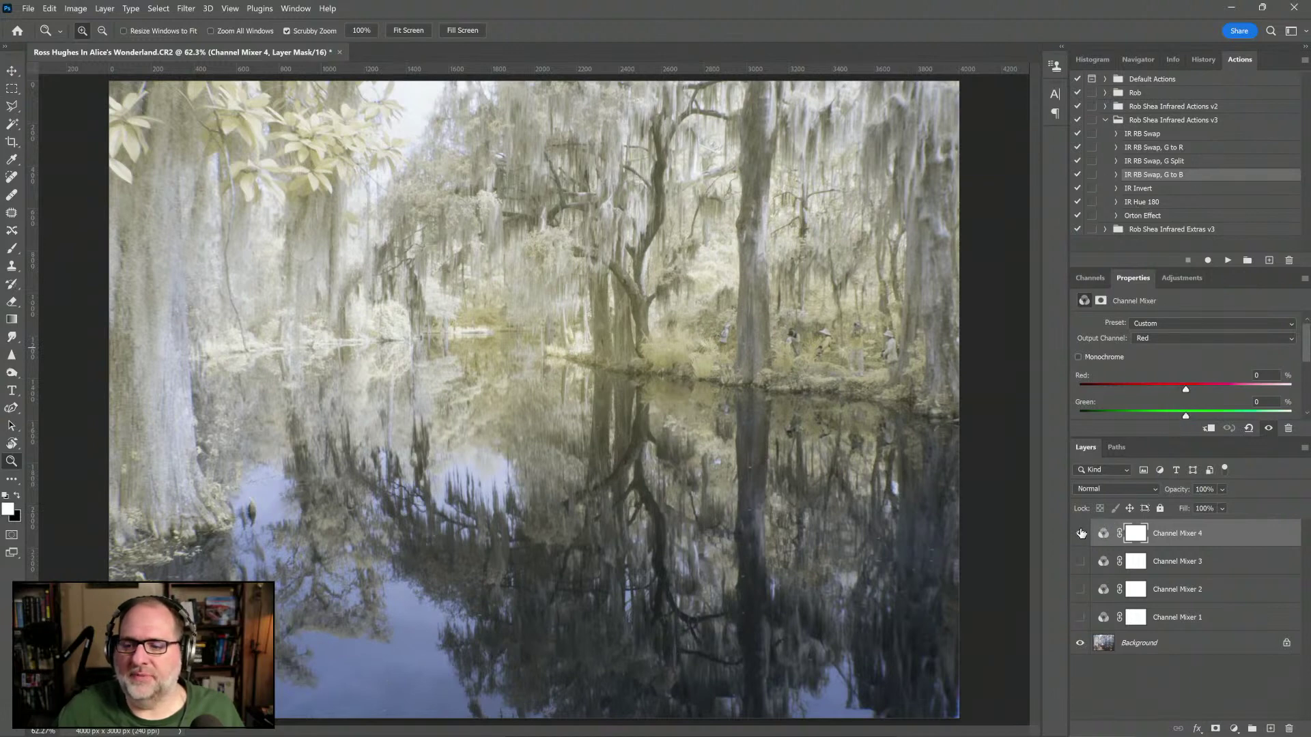
{"action": "left_click", "coordinate": [1080, 534]}
{"action": "left_click", "coordinate": [1152, 189]}
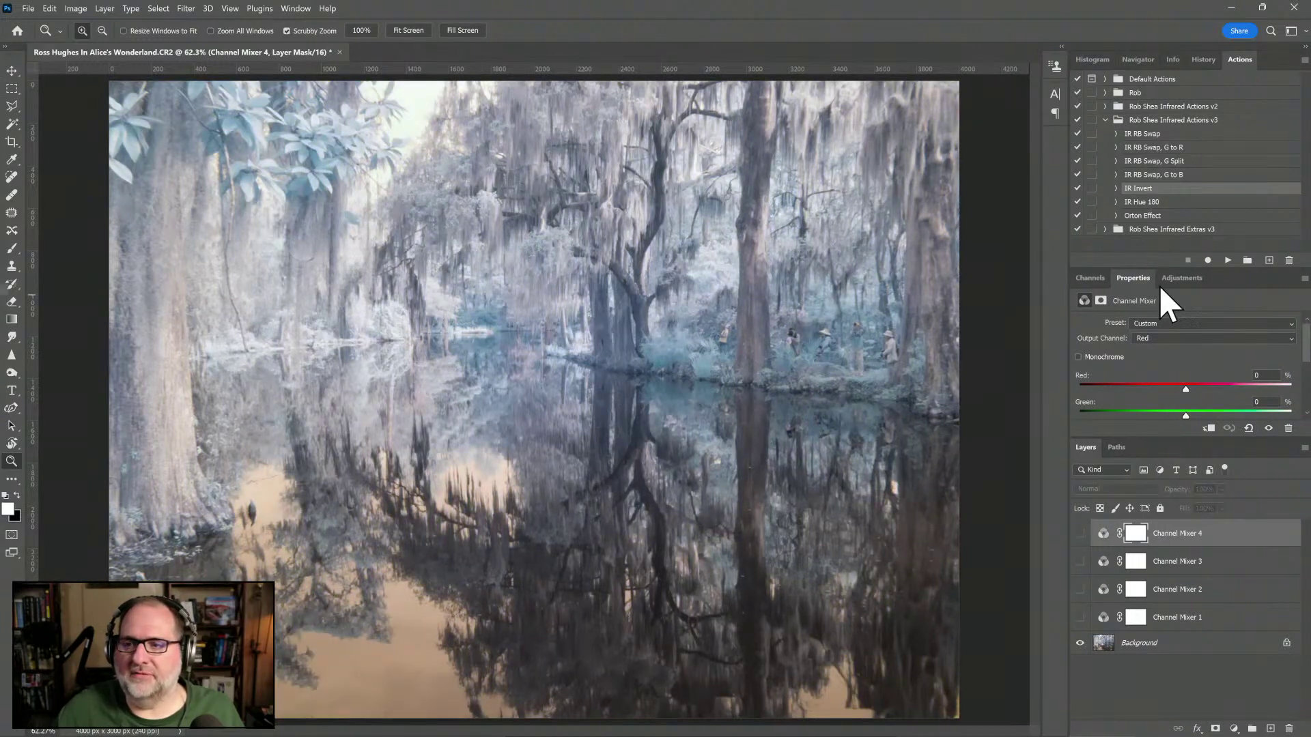
{"action": "left_click", "coordinate": [1226, 261]}
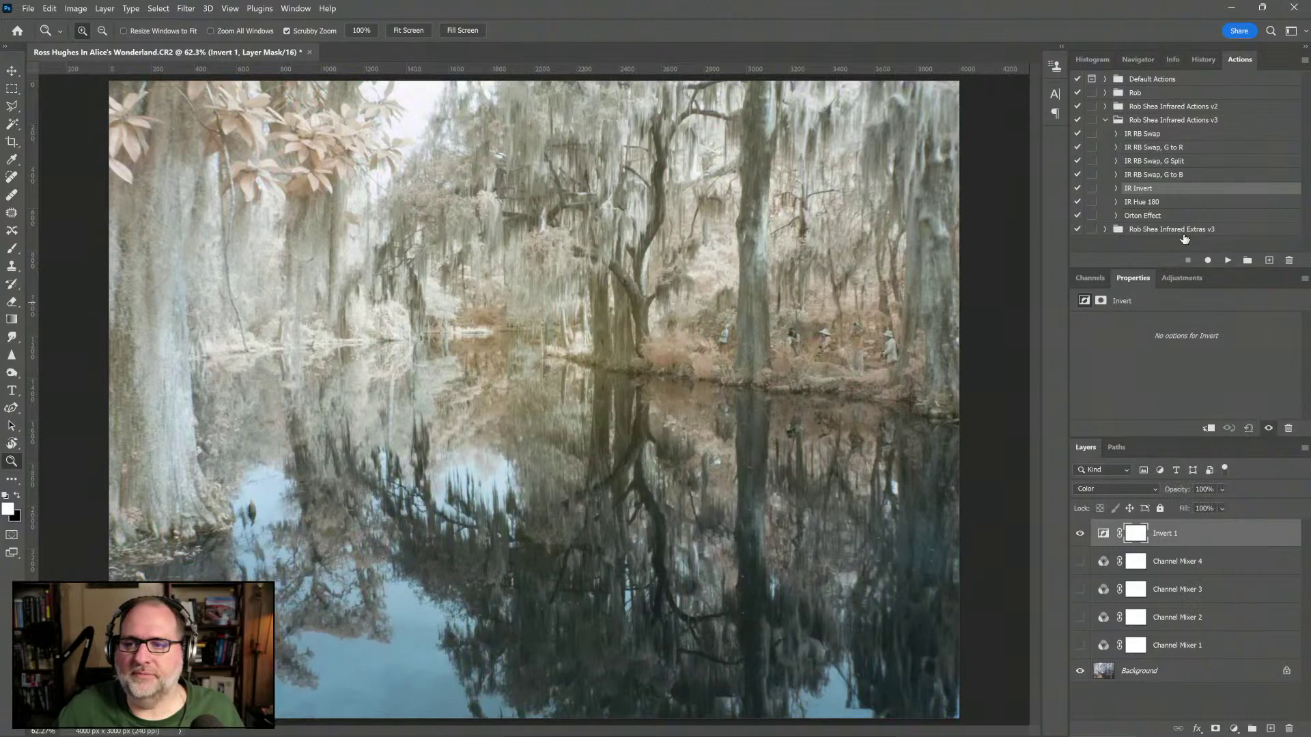
{"action": "left_click", "coordinate": [1075, 533]}
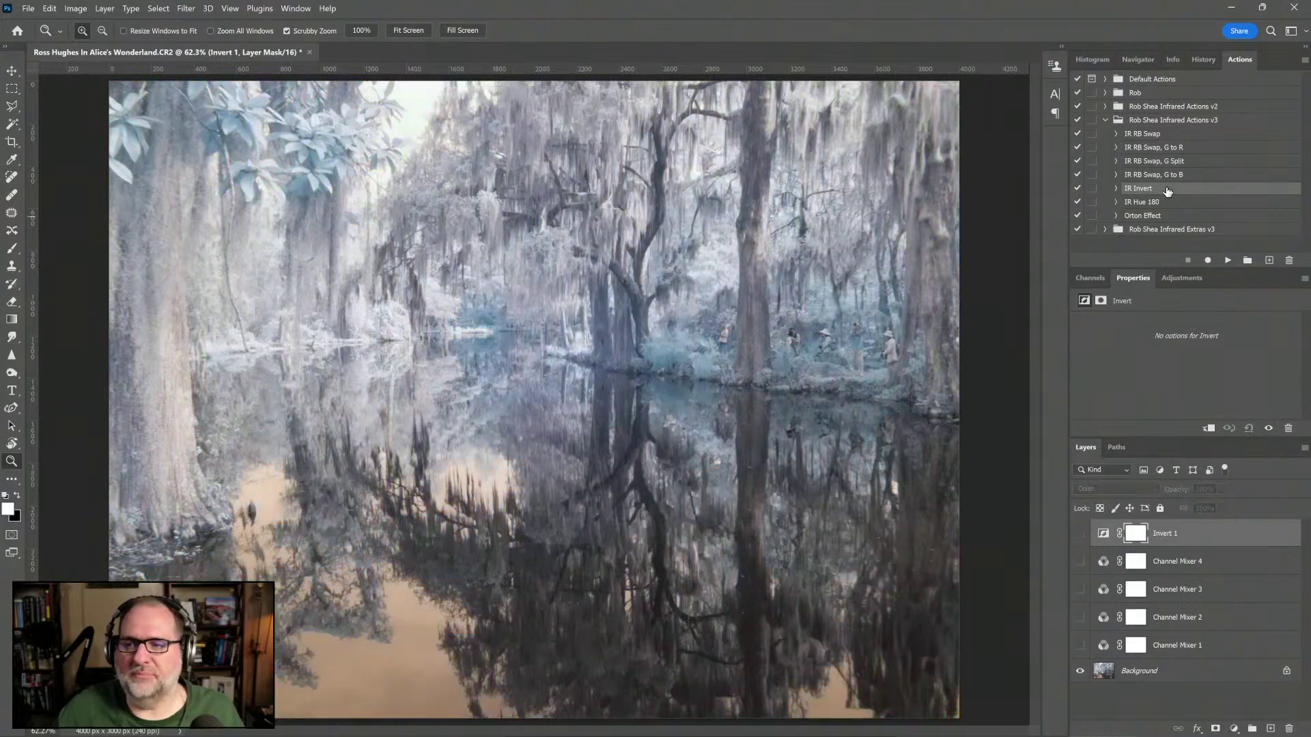
Step: Run the IR Hue 180 action on the swamp photo and hide its Hue/Saturation layer
{"action": "left_click", "coordinate": [1158, 203]}
{"action": "left_click", "coordinate": [1227, 260]}
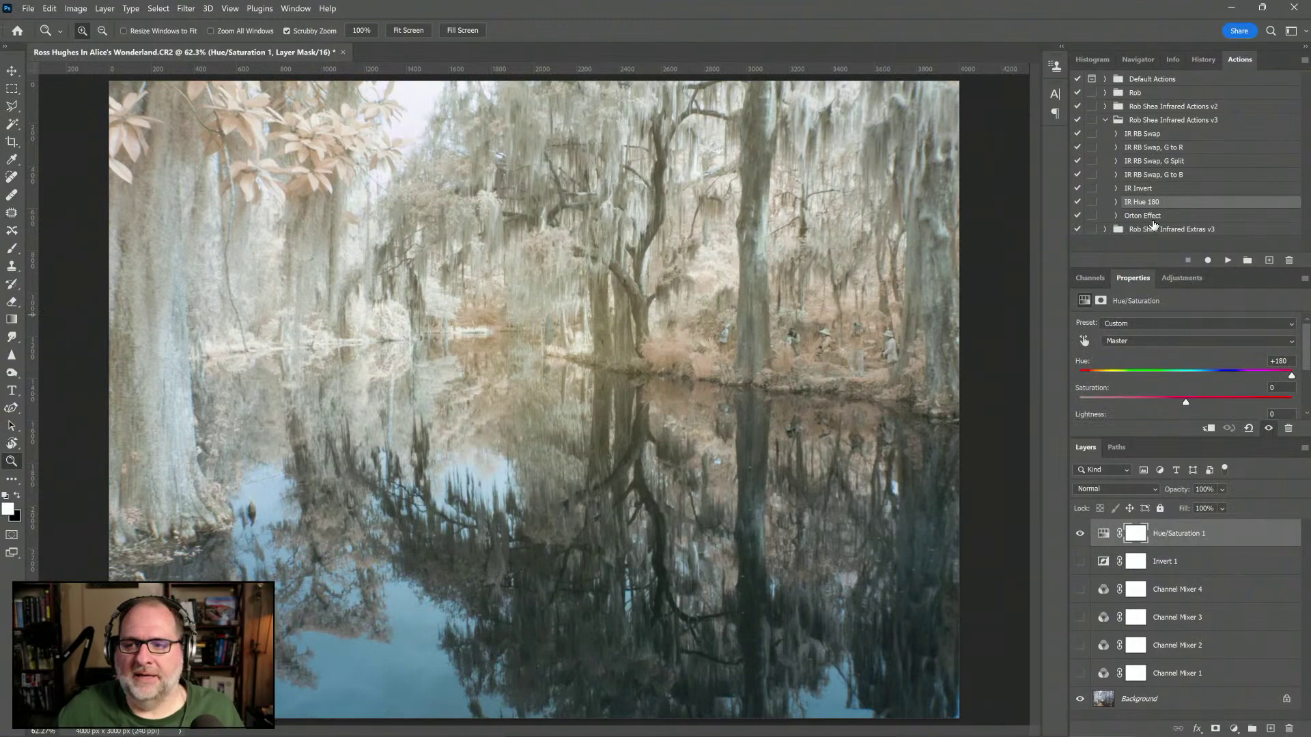
{"action": "left_click", "coordinate": [1081, 534]}
Step: Compare the colour-swap looks by showing the Invert and Channel Mixer layers one at a time
{"action": "left_click", "coordinate": [1080, 561]}
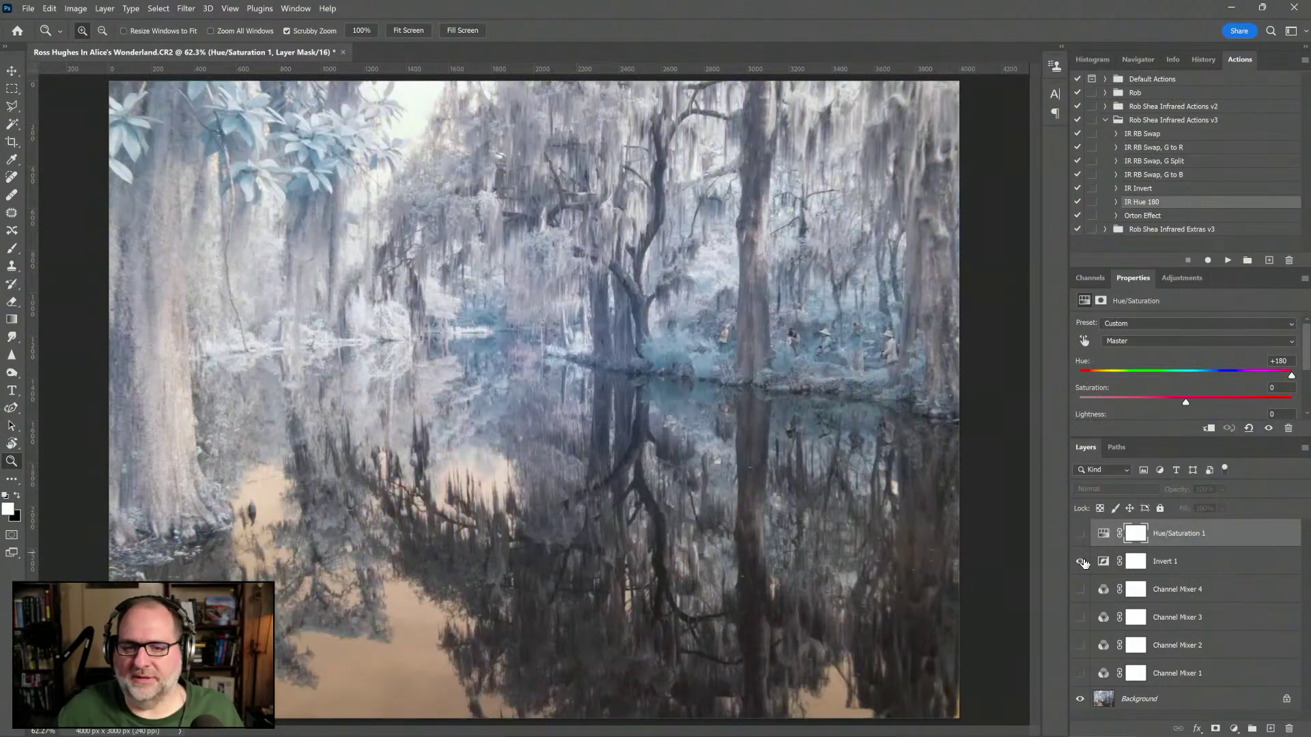
{"action": "left_click", "coordinate": [1081, 561]}
{"action": "left_click", "coordinate": [1081, 589]}
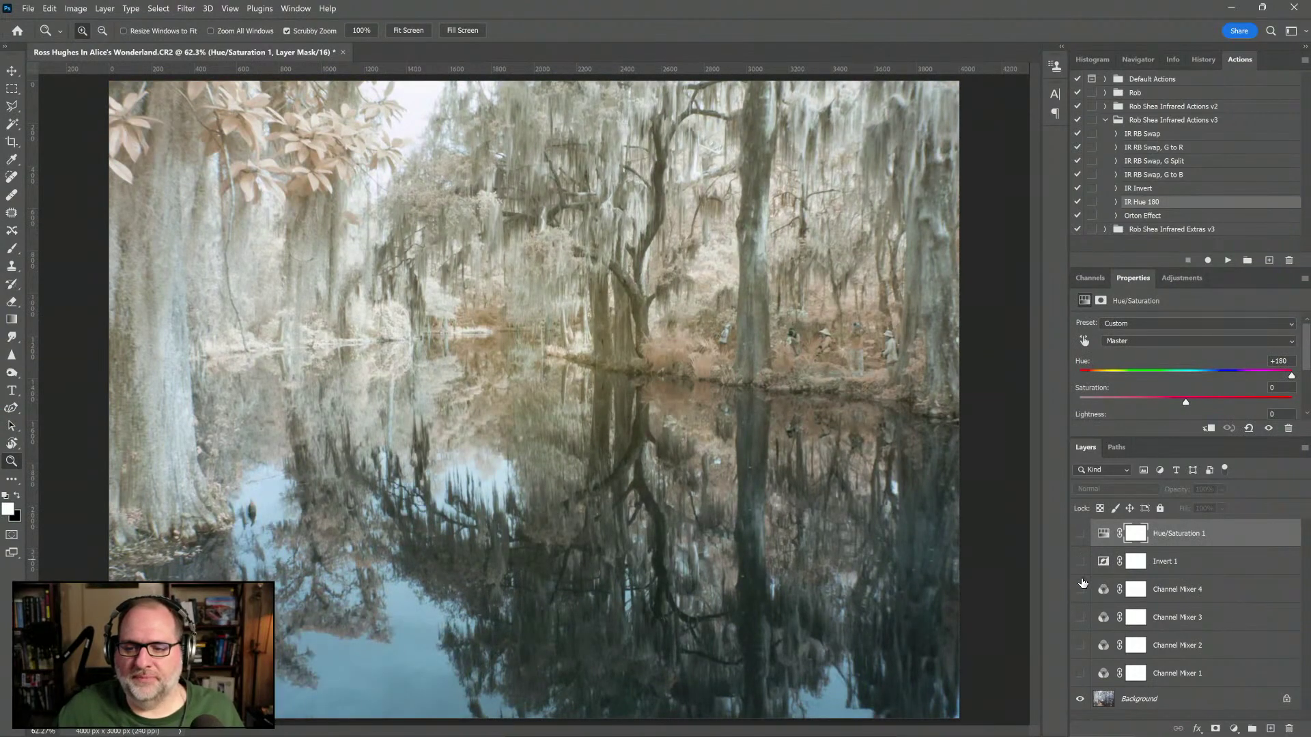
{"action": "left_click", "coordinate": [1081, 617]}
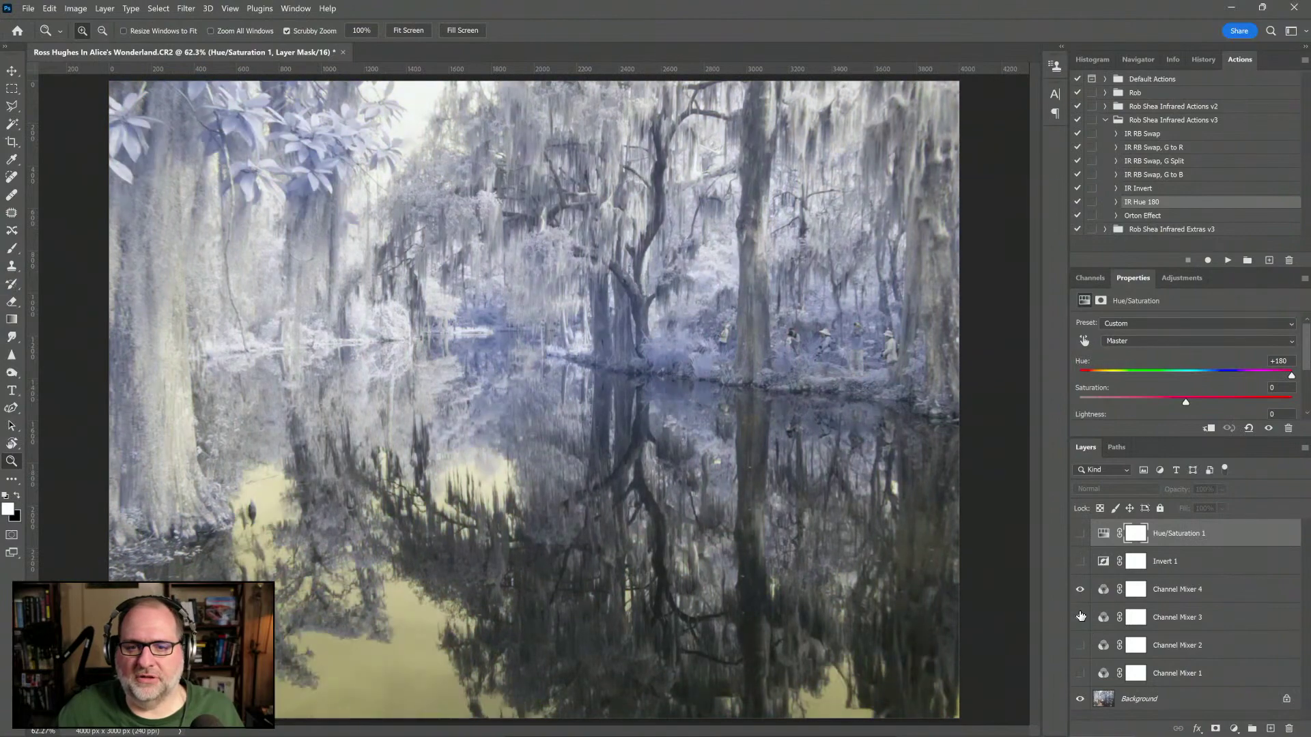
{"action": "left_click", "coordinate": [1080, 589]}
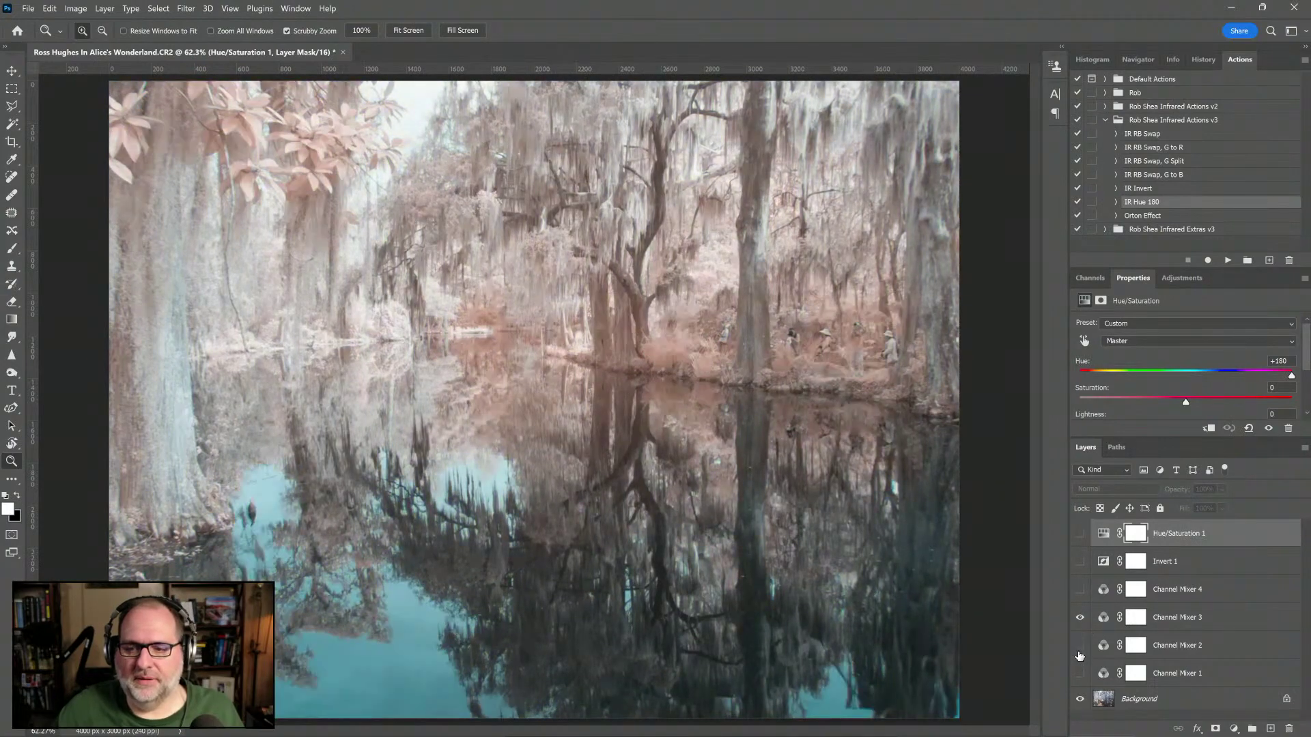
{"action": "left_click", "coordinate": [1080, 617]}
{"action": "left_click", "coordinate": [1080, 646]}
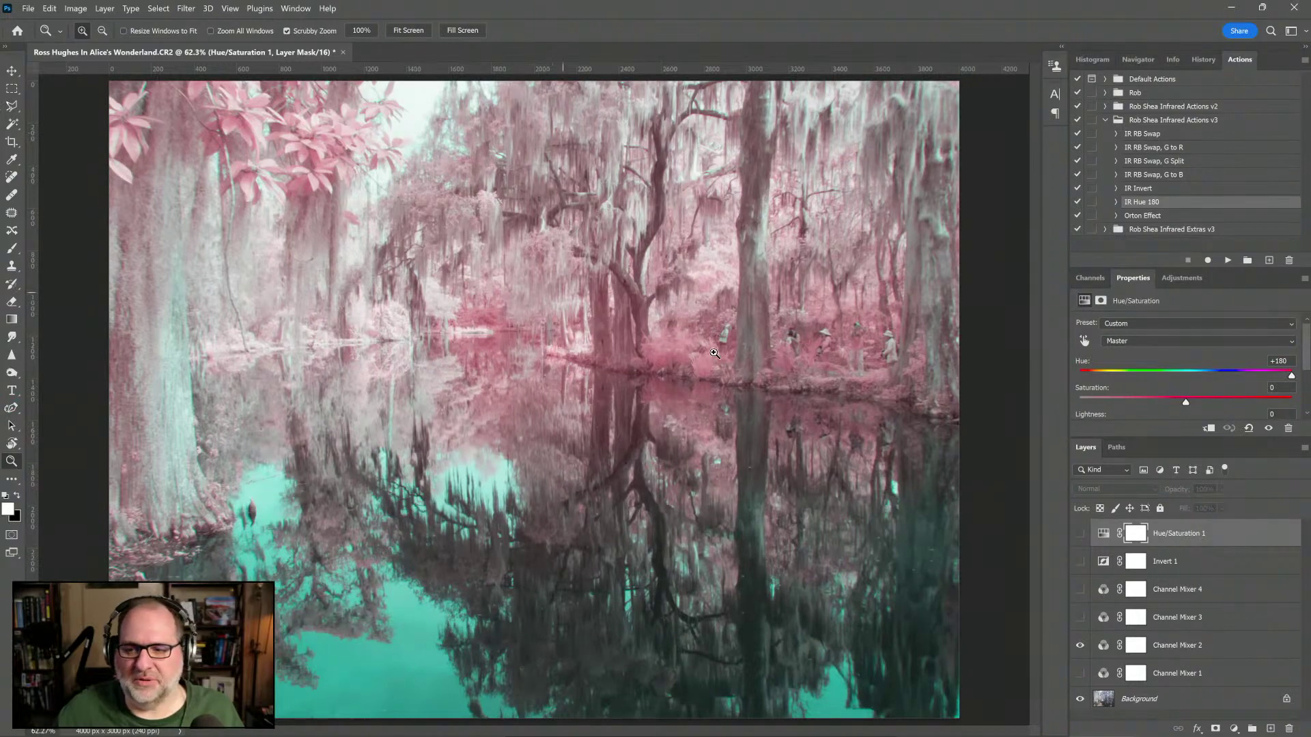
{"action": "left_click", "coordinate": [1080, 645]}
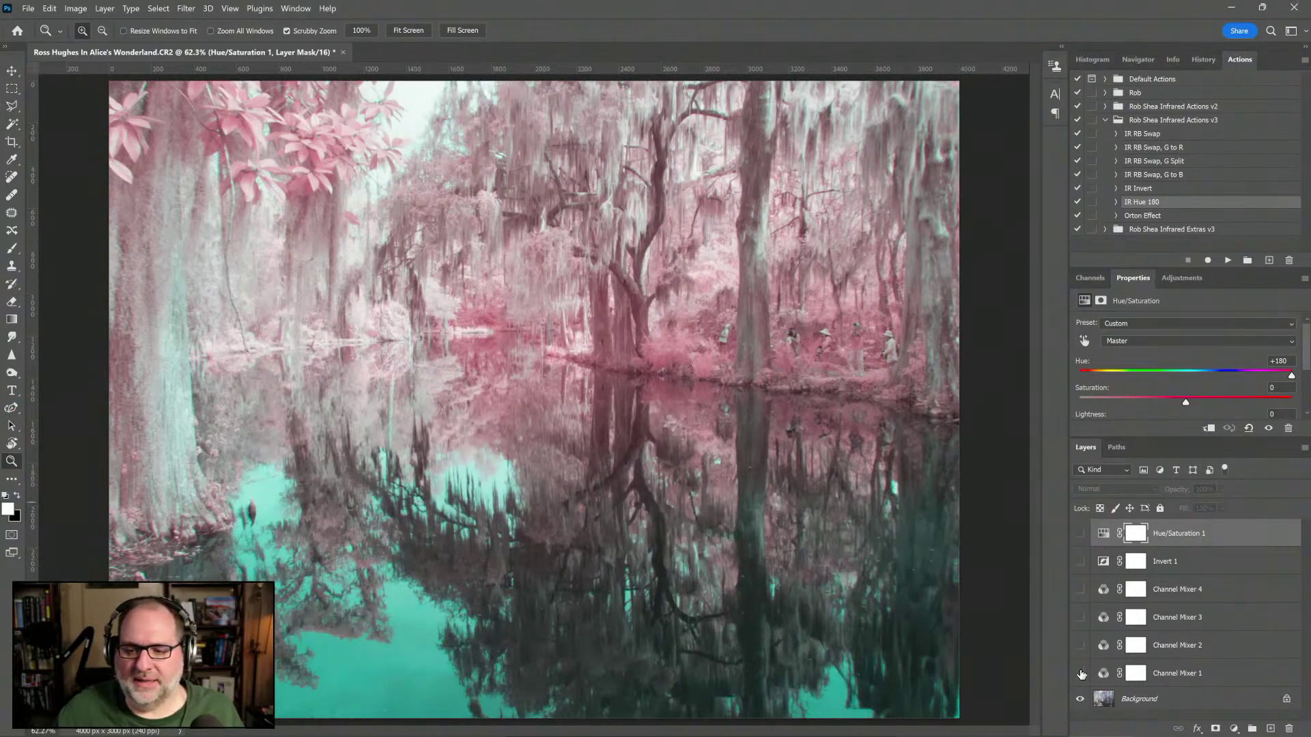
{"action": "left_click", "coordinate": [1080, 674]}
{"action": "left_click", "coordinate": [1080, 673]}
{"action": "left_click", "coordinate": [1079, 617]}
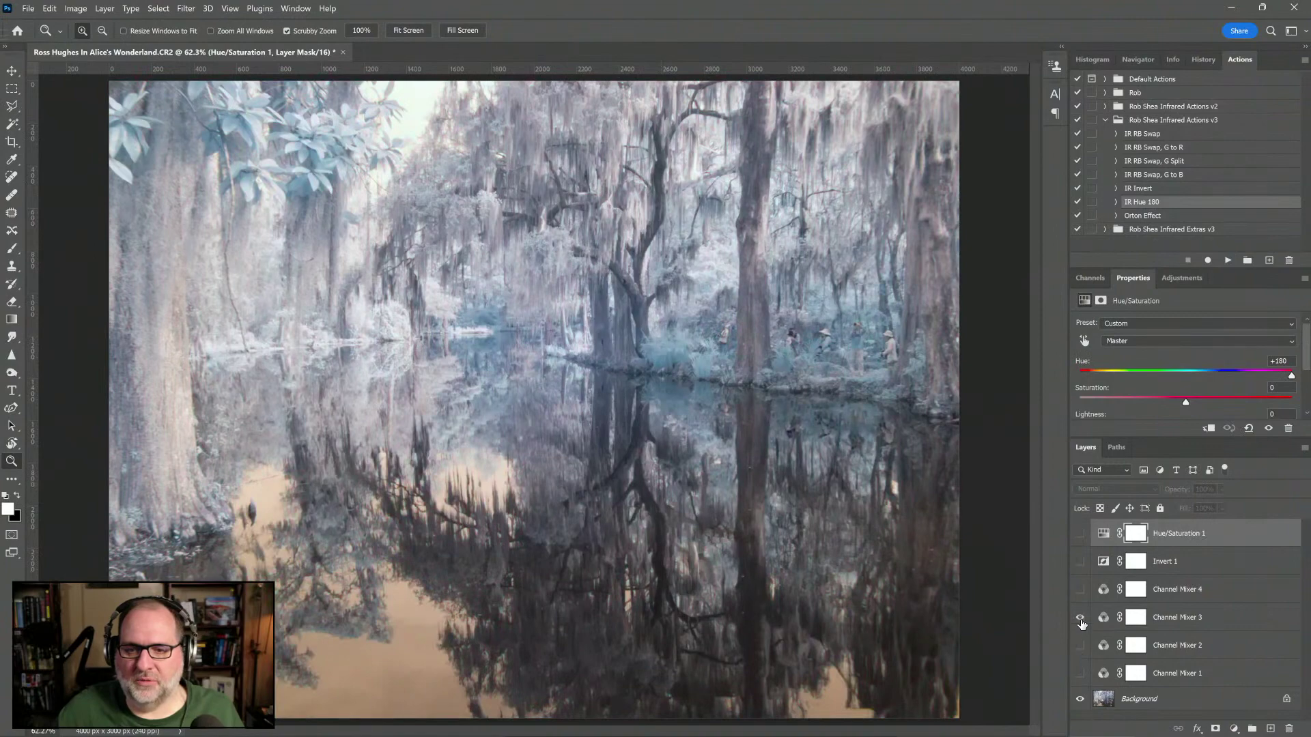
{"action": "left_click", "coordinate": [1079, 617]}
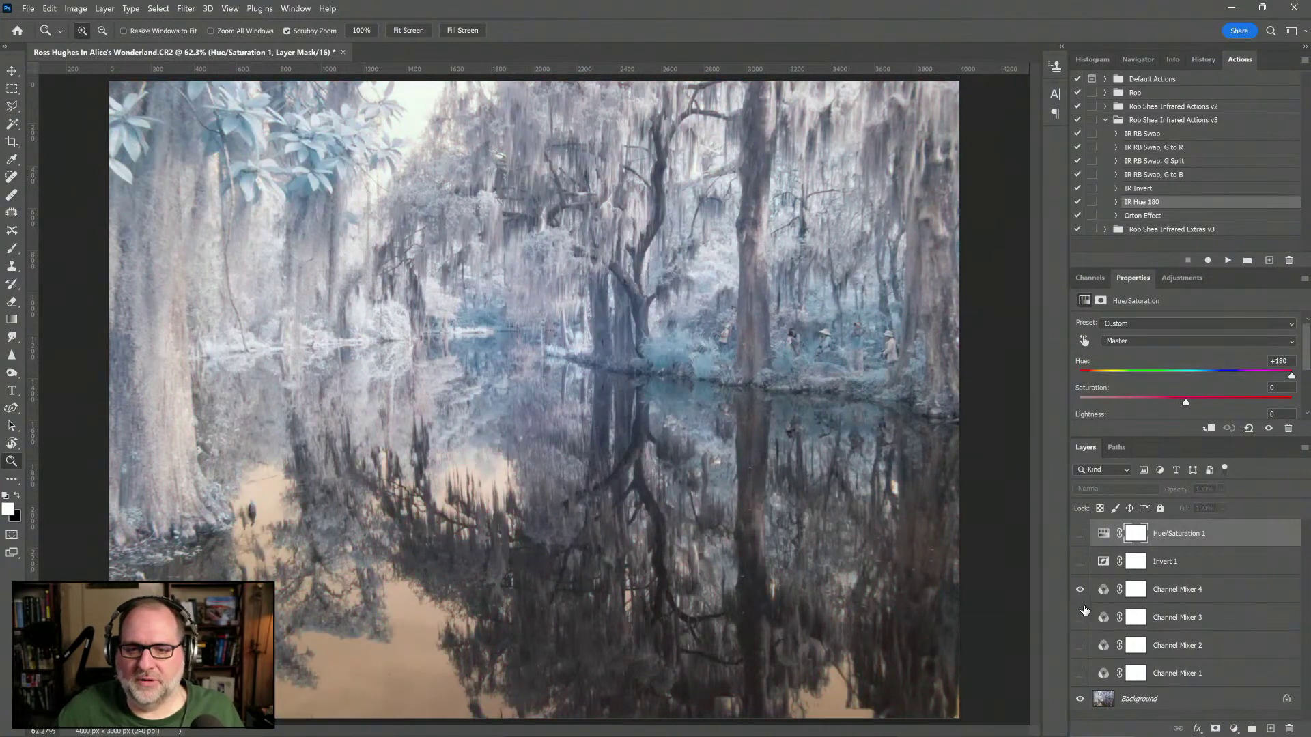
Step: Show only the G to B swap layer, Channel Mixer 4, and add a Curves adjustment layer at the top of the stack
{"action": "left_click", "coordinate": [1079, 589]}
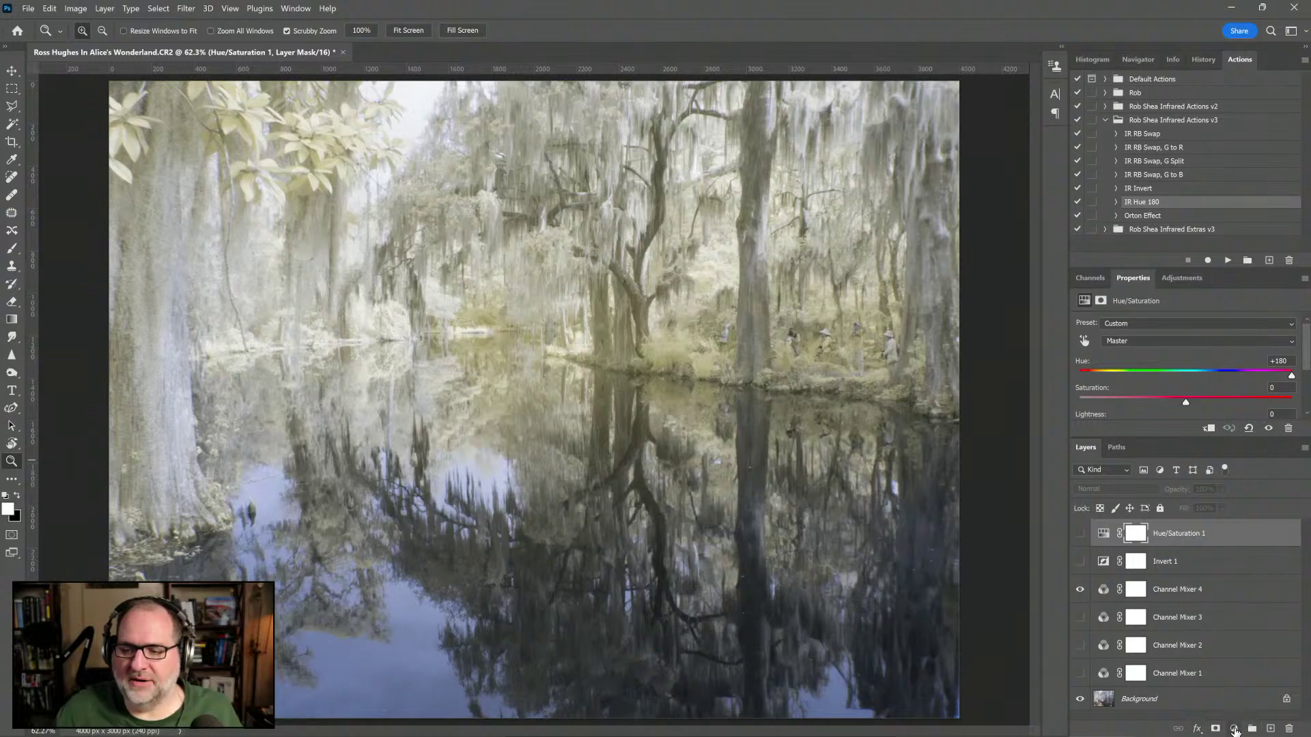
{"action": "left_click", "coordinate": [1234, 729]}
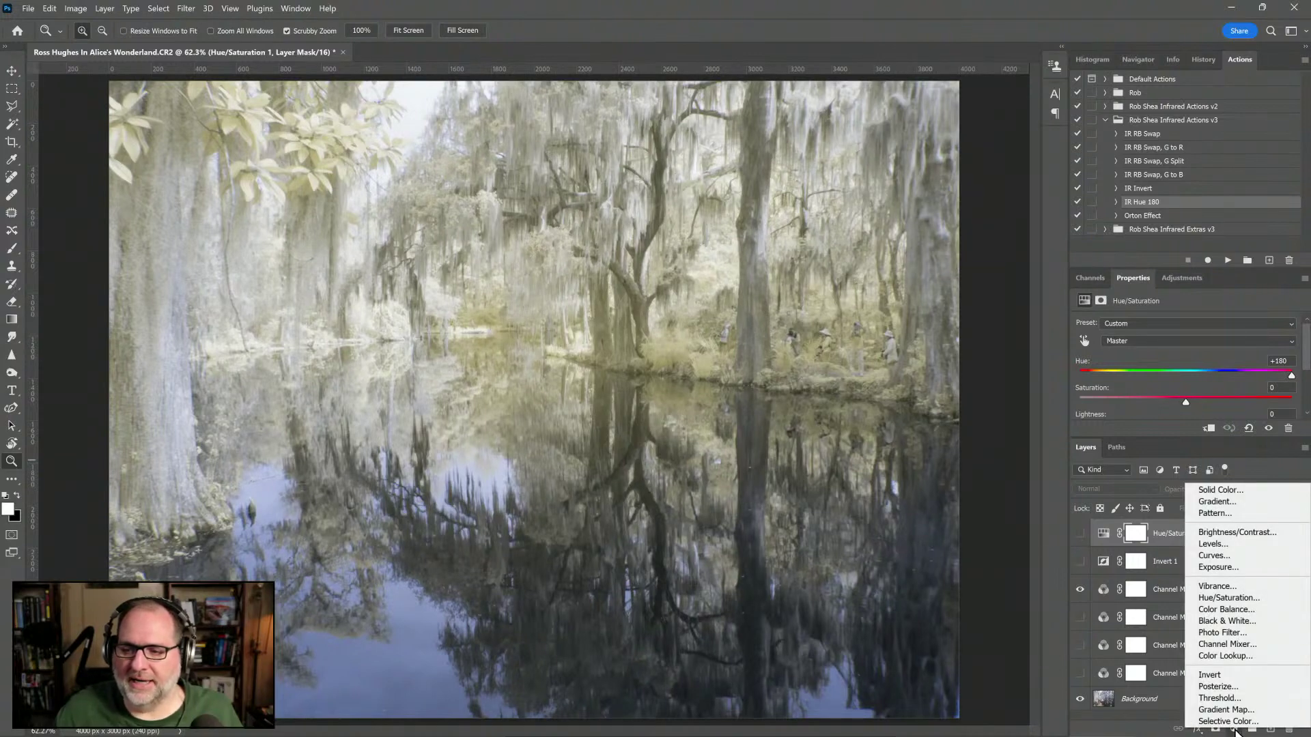
{"action": "left_click", "coordinate": [1219, 555]}
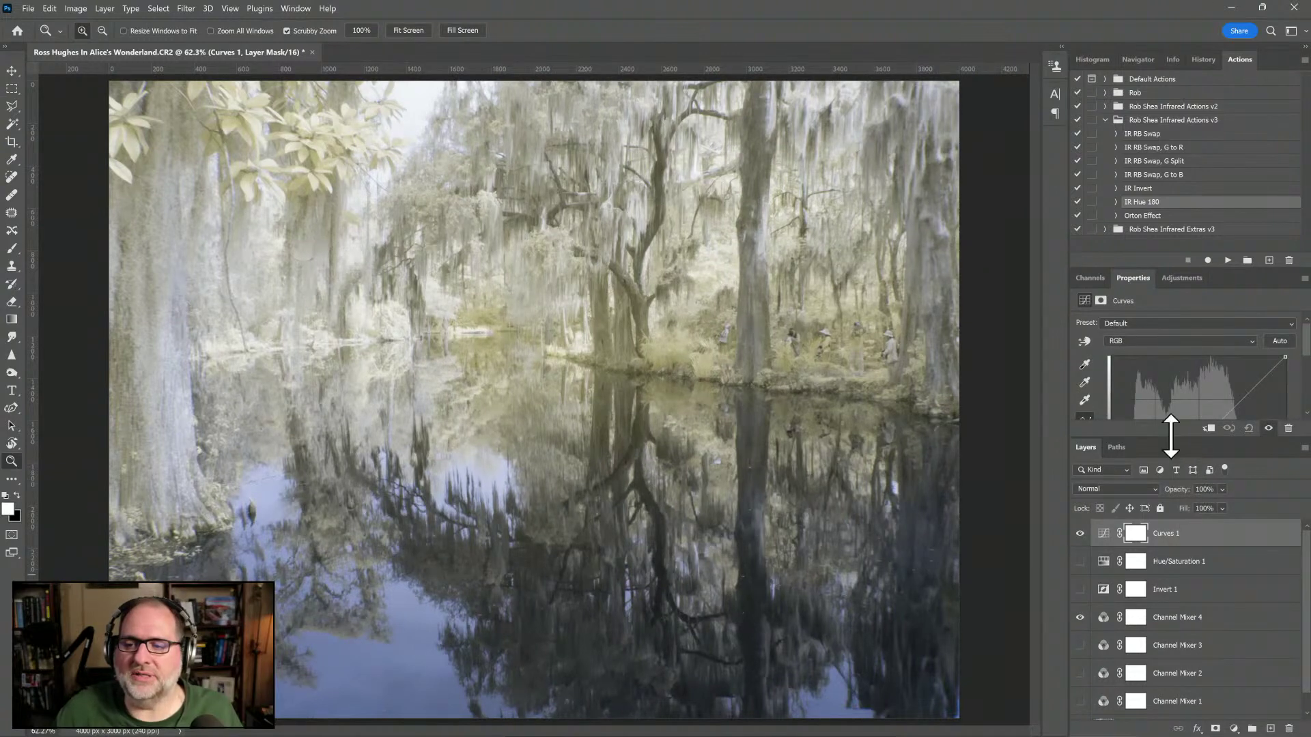
Step: Shape the Curves 1 RGB curve to darken the shadows and pull the white point slightly inward for more contrast
{"action": "left_click_drag", "start_coordinate": [1170, 437], "coordinate": [1172, 568]}
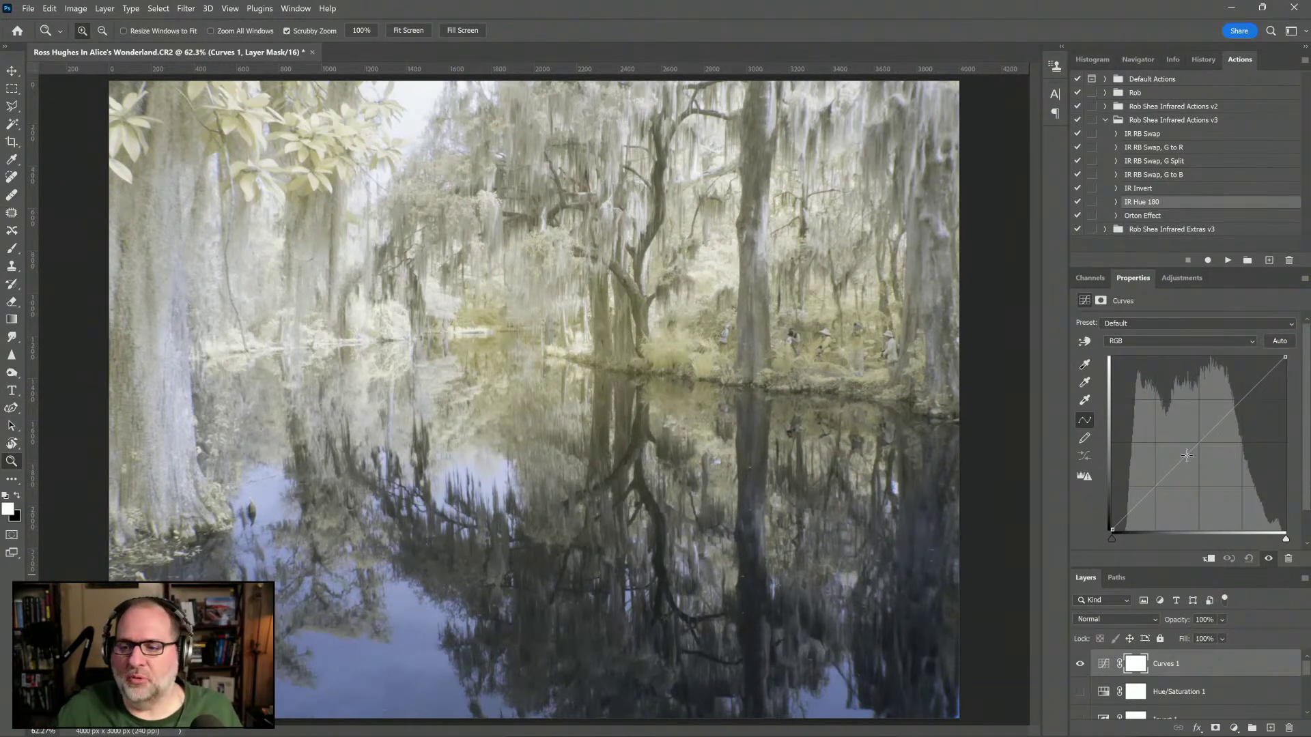
{"action": "scroll", "coordinate": [1305, 409], "scroll_direction": "down", "scroll_amount": 1}
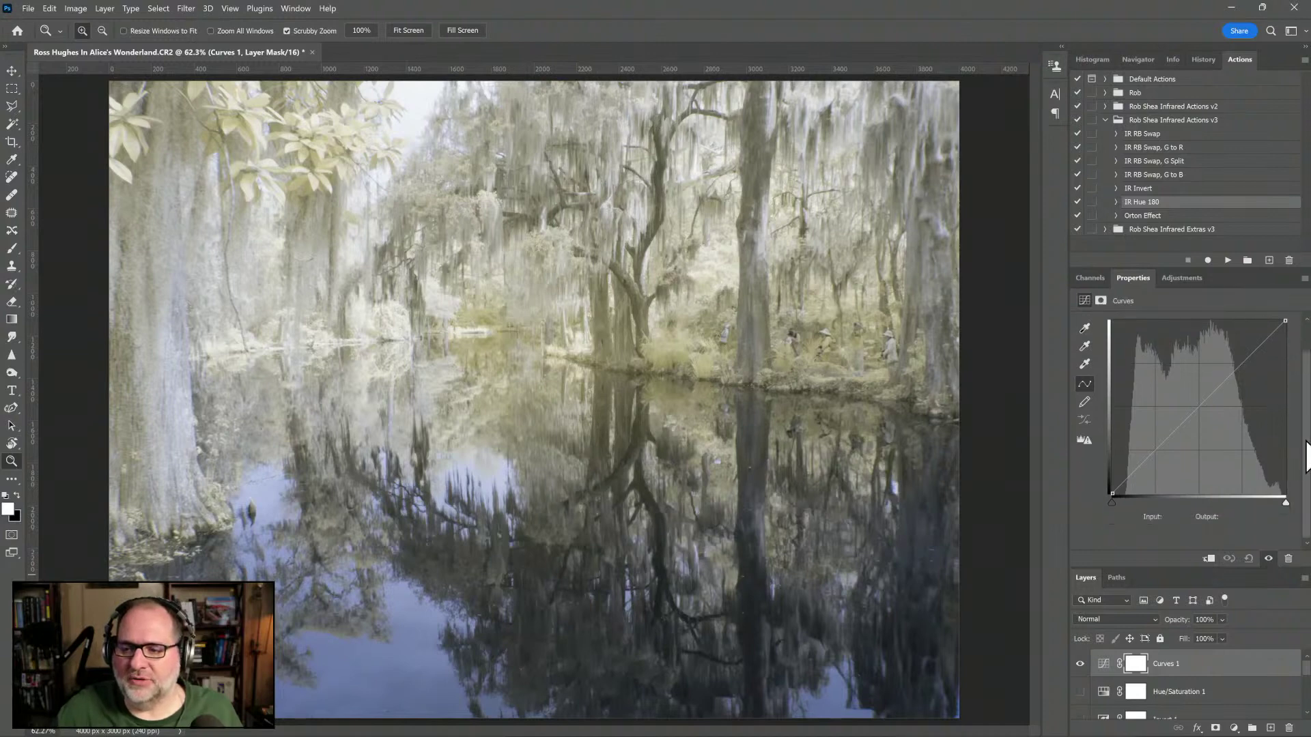
{"action": "scroll", "coordinate": [1306, 406], "scroll_direction": "up", "scroll_amount": 1}
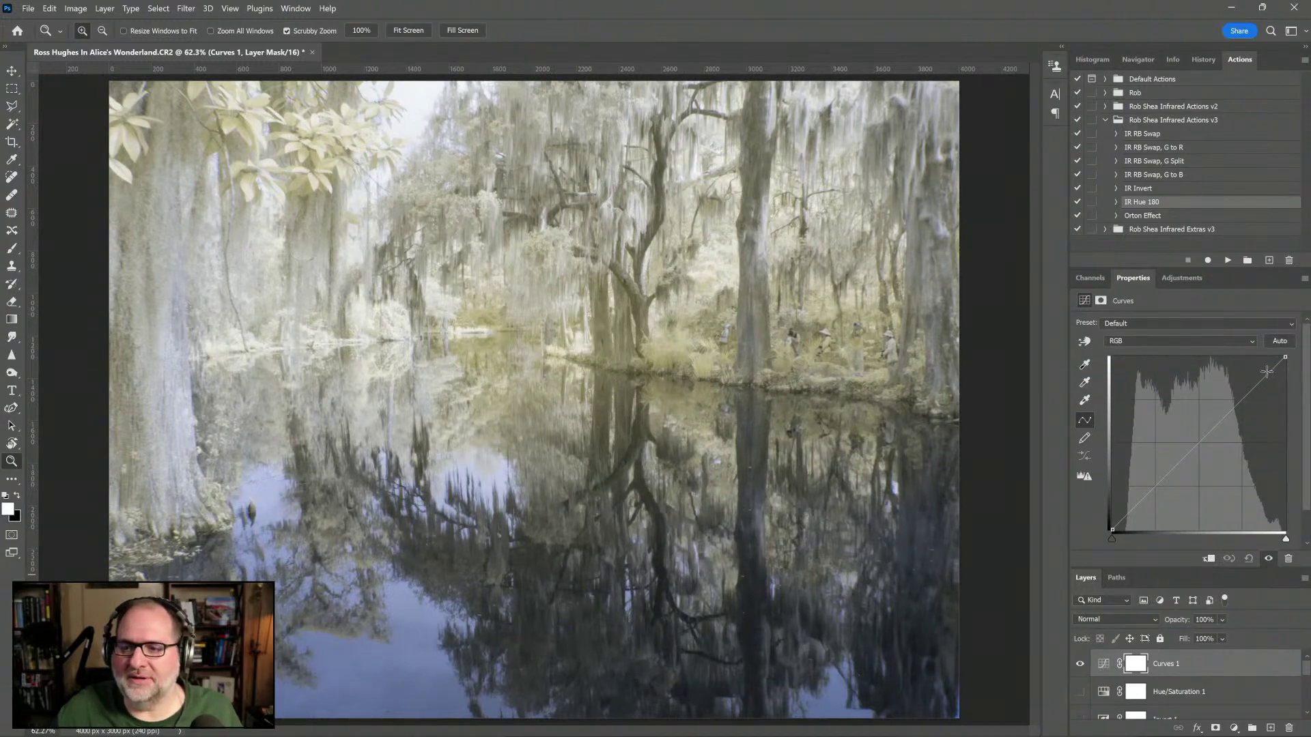
{"action": "left_click_drag", "start_coordinate": [1280, 359], "coordinate": [1281, 357]}
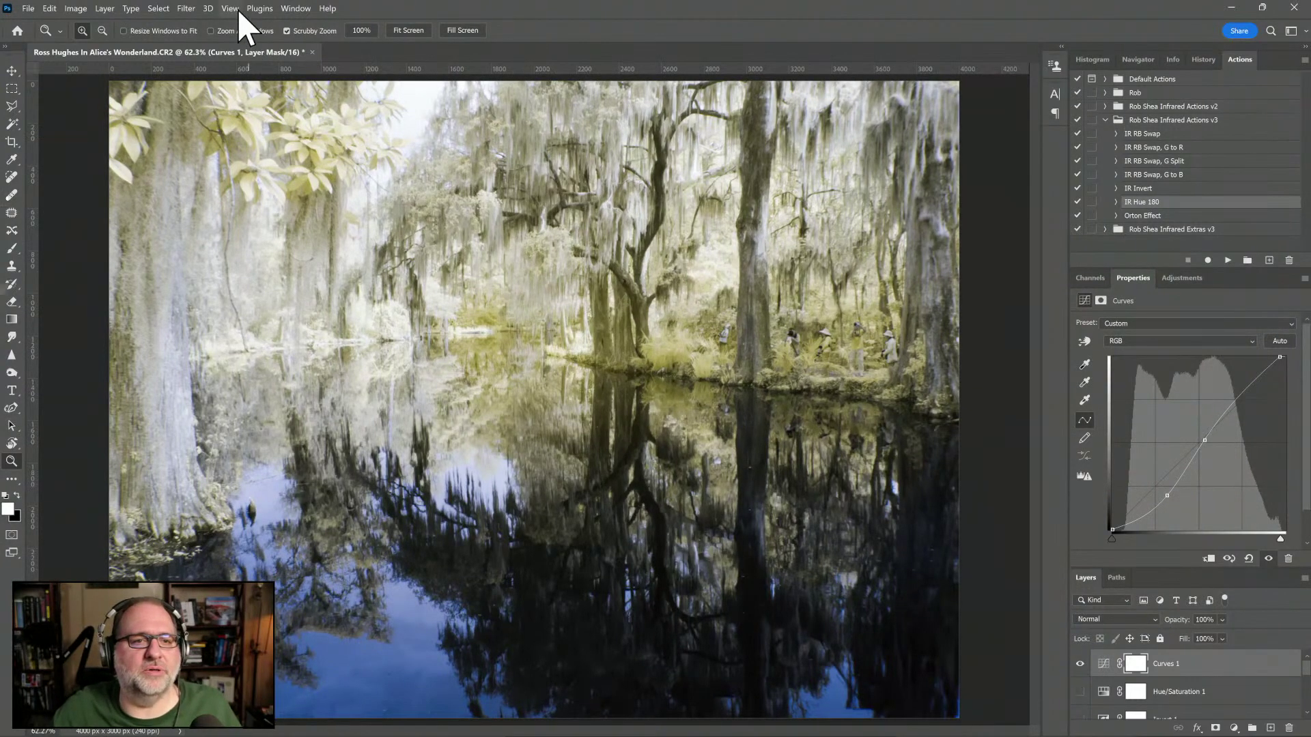
{"action": "left_click", "coordinate": [208, 10]}
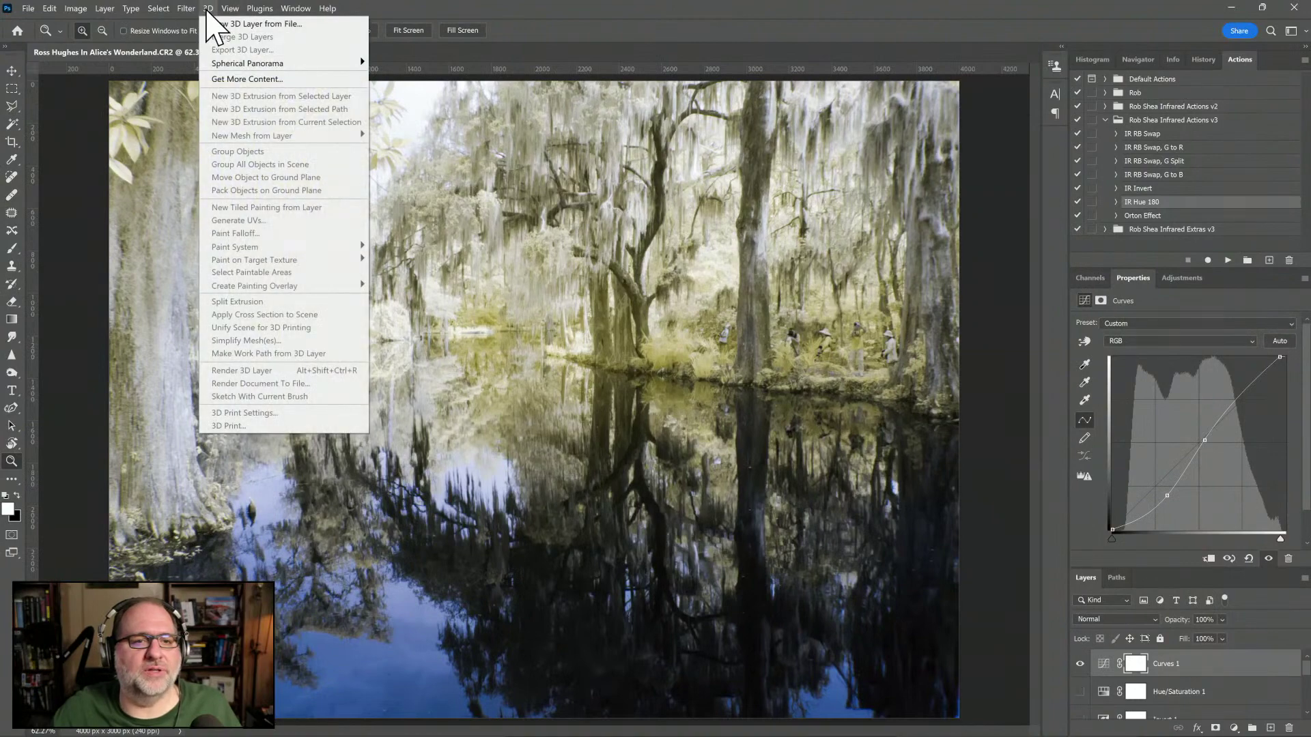
{"action": "mouse_move", "coordinate": [186, 9]}
{"action": "left_click", "coordinate": [212, 98]}
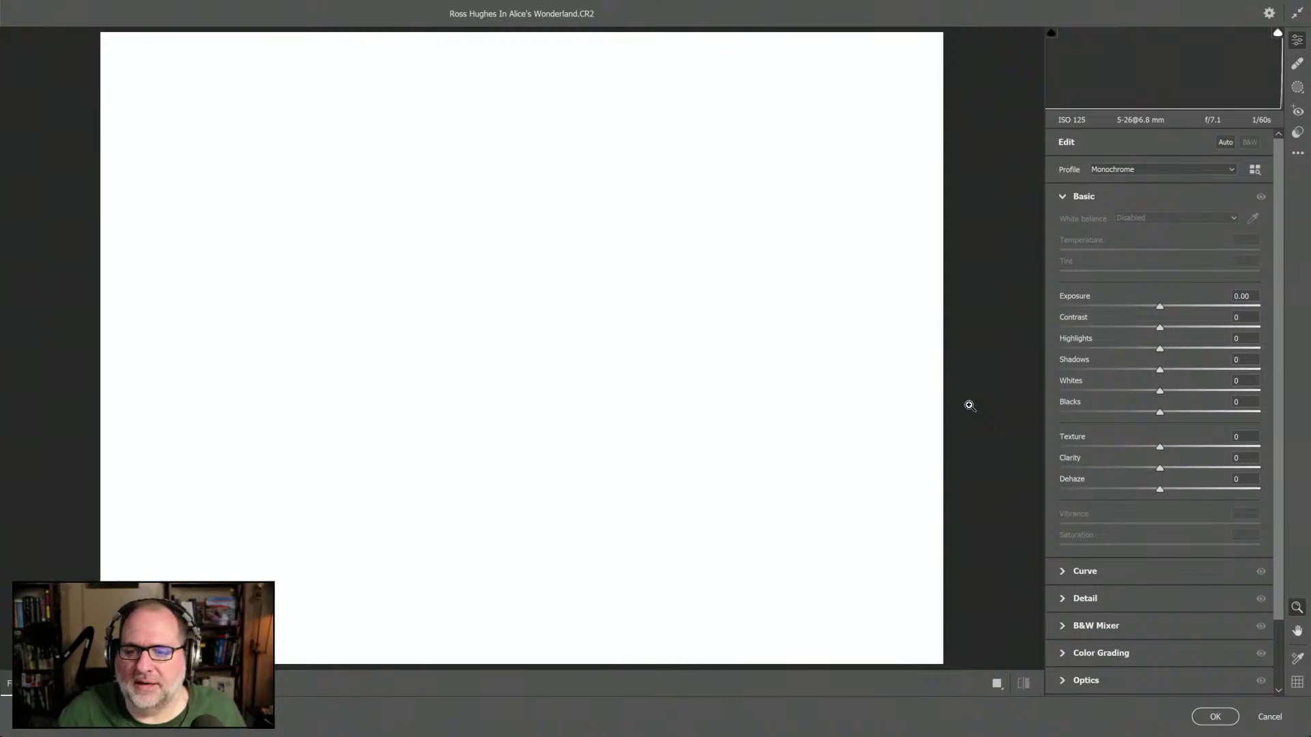
{"action": "left_click", "coordinate": [1274, 717]}
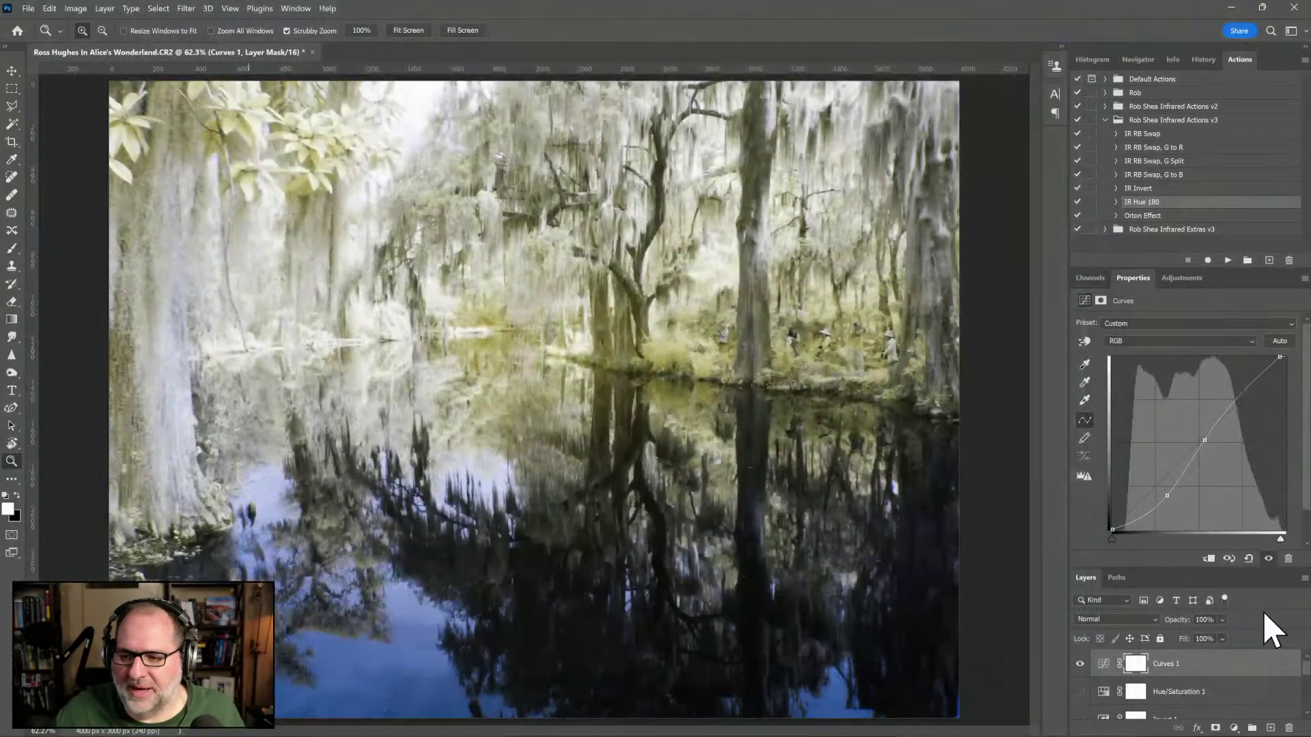
Step: Select the Background layer and open the Camera Raw Filter on it
{"action": "scroll", "coordinate": [1286, 683], "scroll_direction": "down", "scroll_amount": 5}
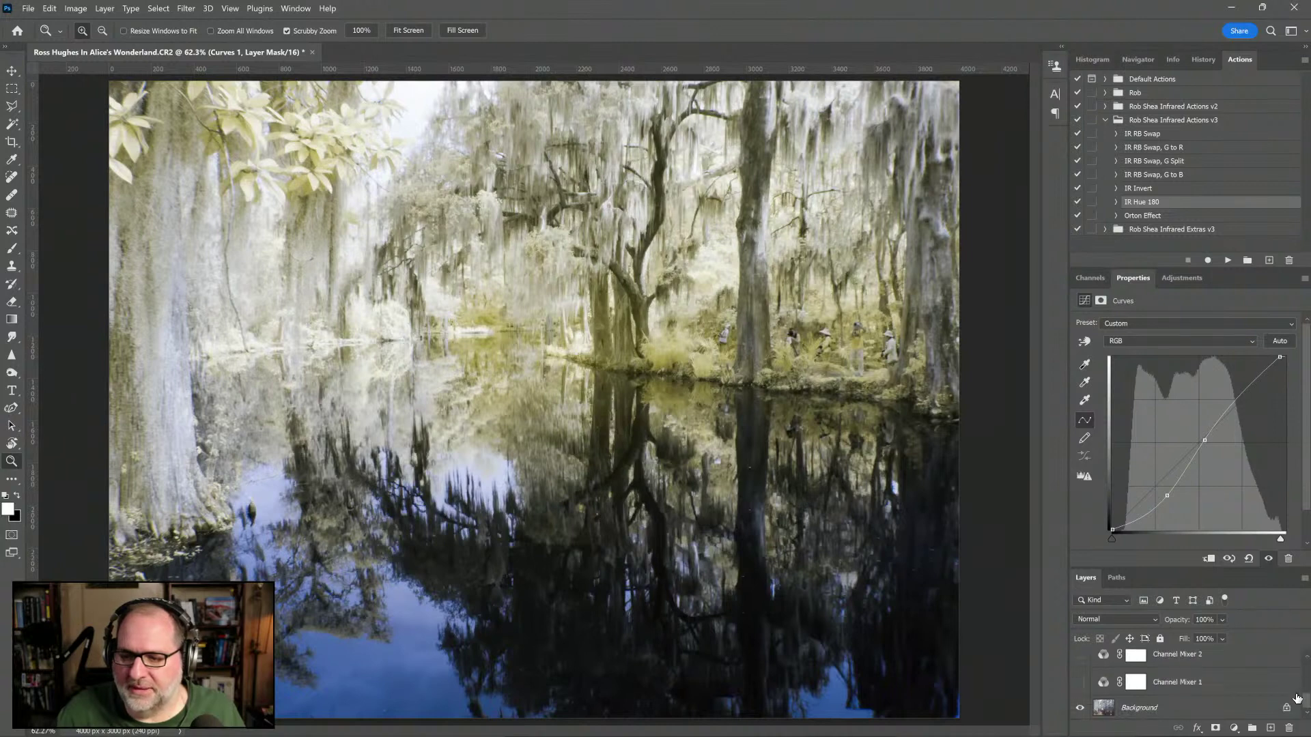
{"action": "left_click", "coordinate": [1164, 710]}
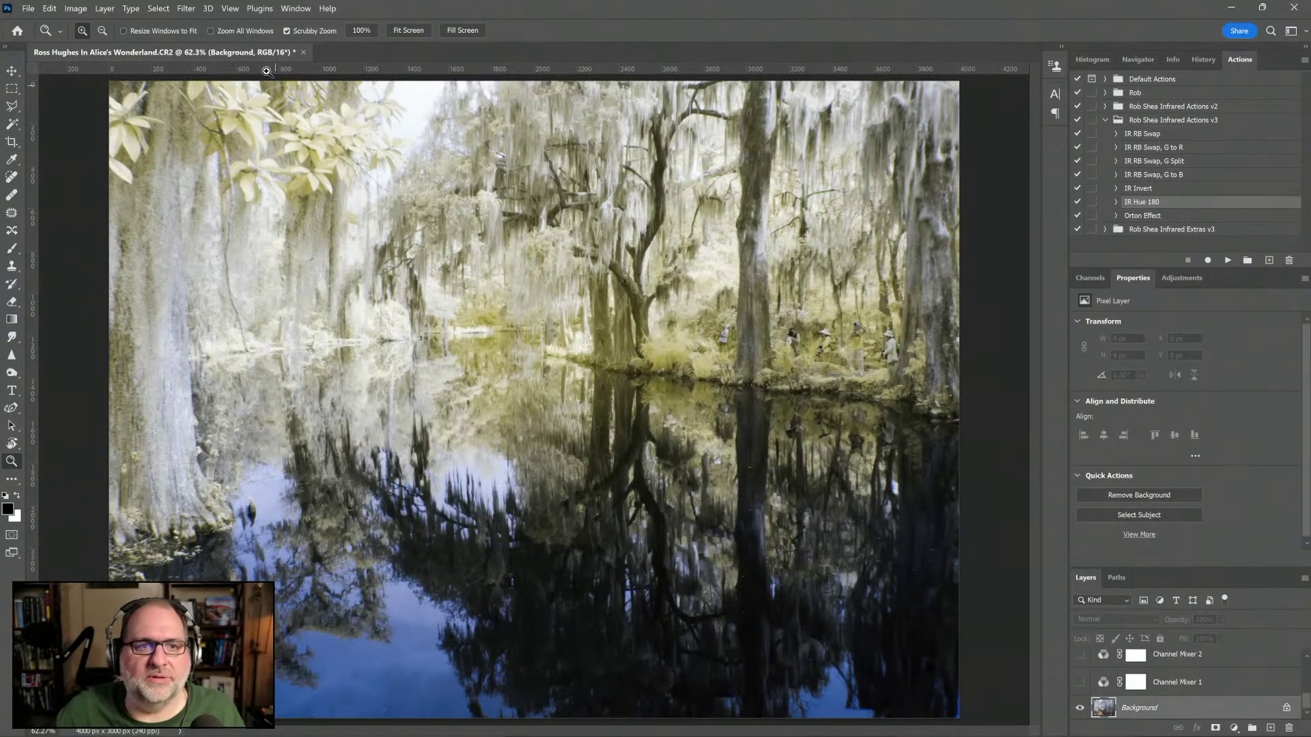
{"action": "left_click", "coordinate": [216, 10]}
{"action": "mouse_move", "coordinate": [241, 14]}
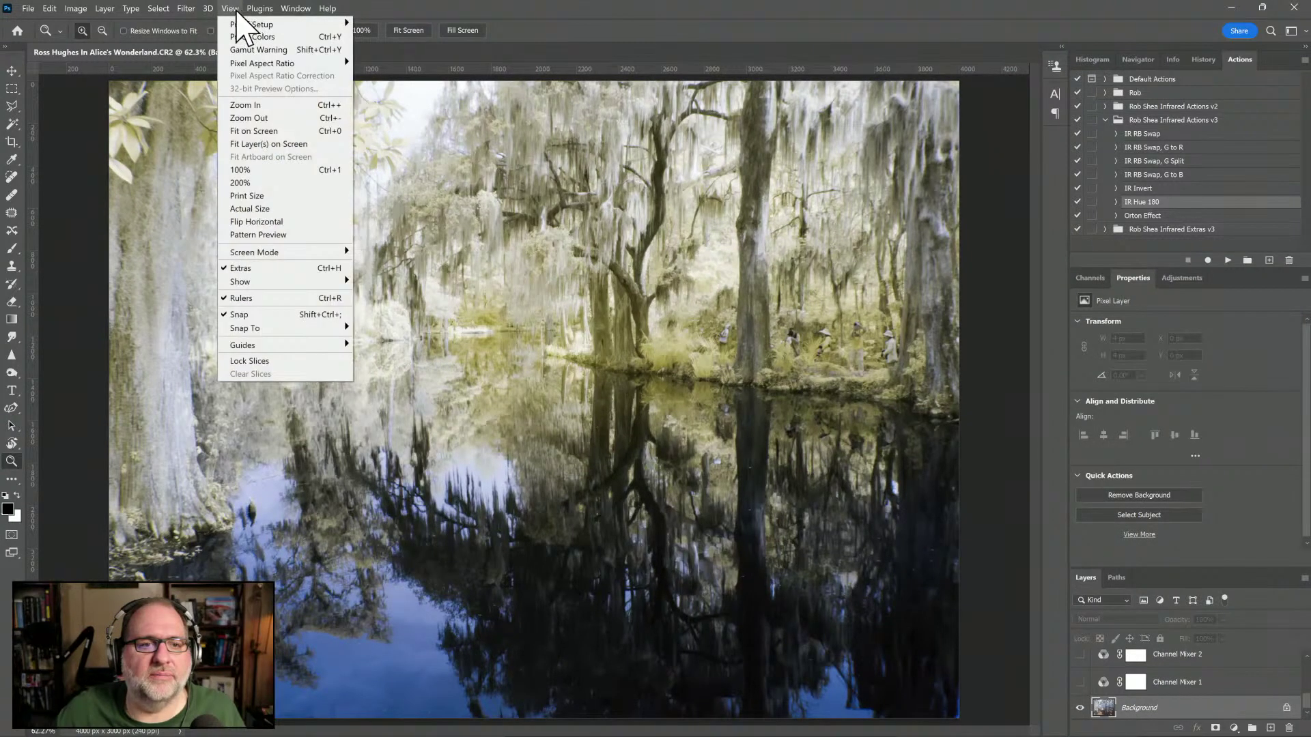
{"action": "mouse_move", "coordinate": [188, 9]}
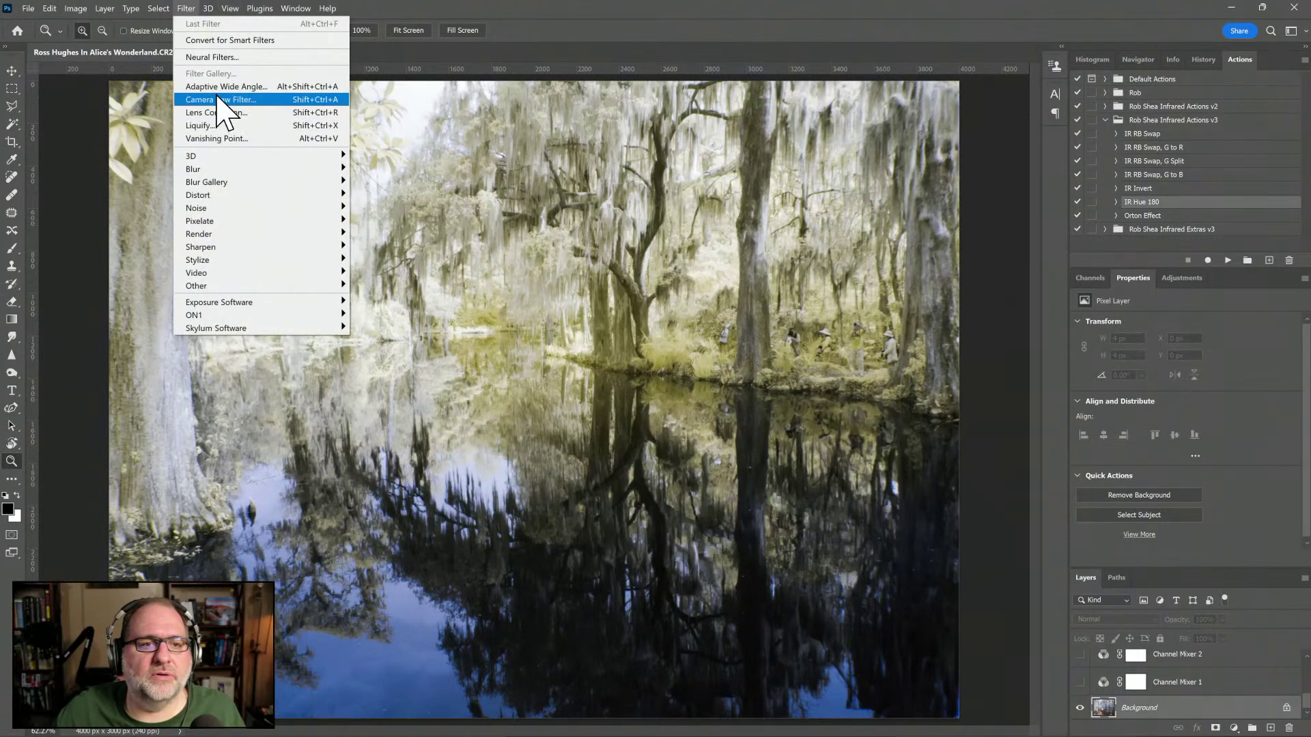
{"action": "left_click", "coordinate": [218, 100]}
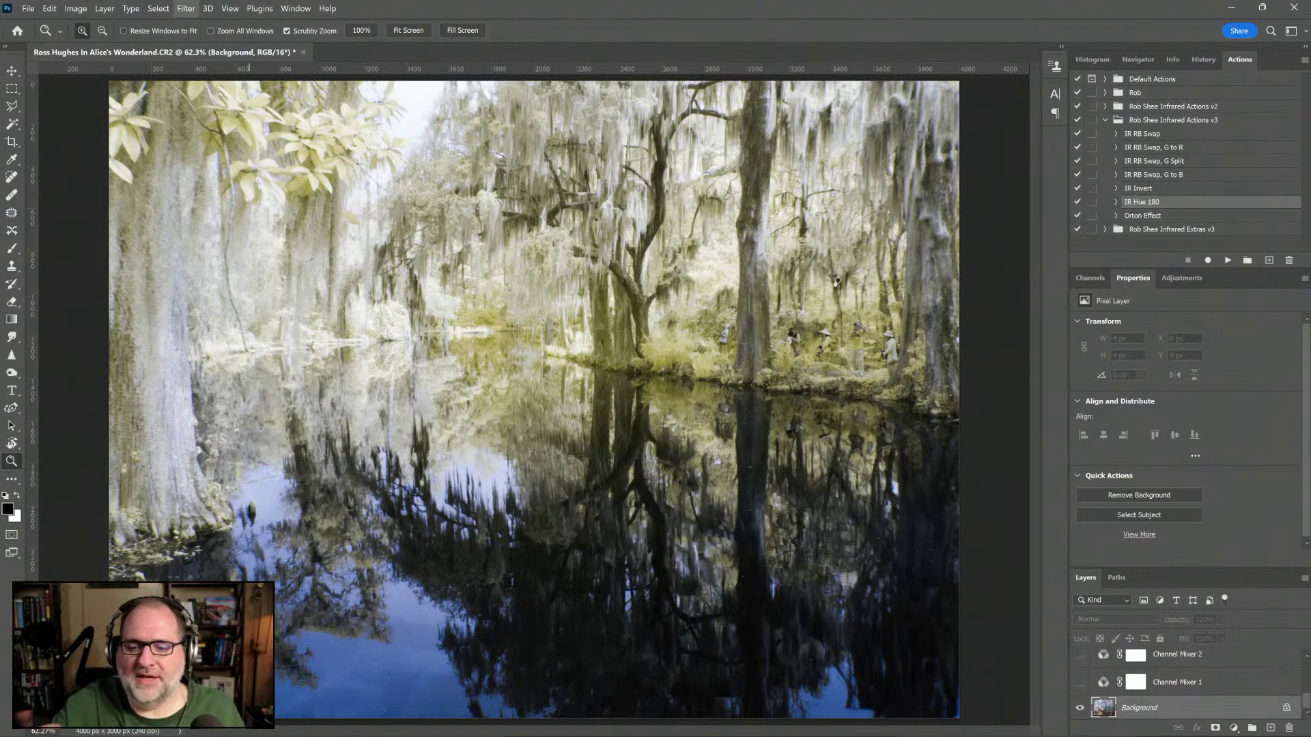
{"action": "key", "text": "ctrl+shift+a"}
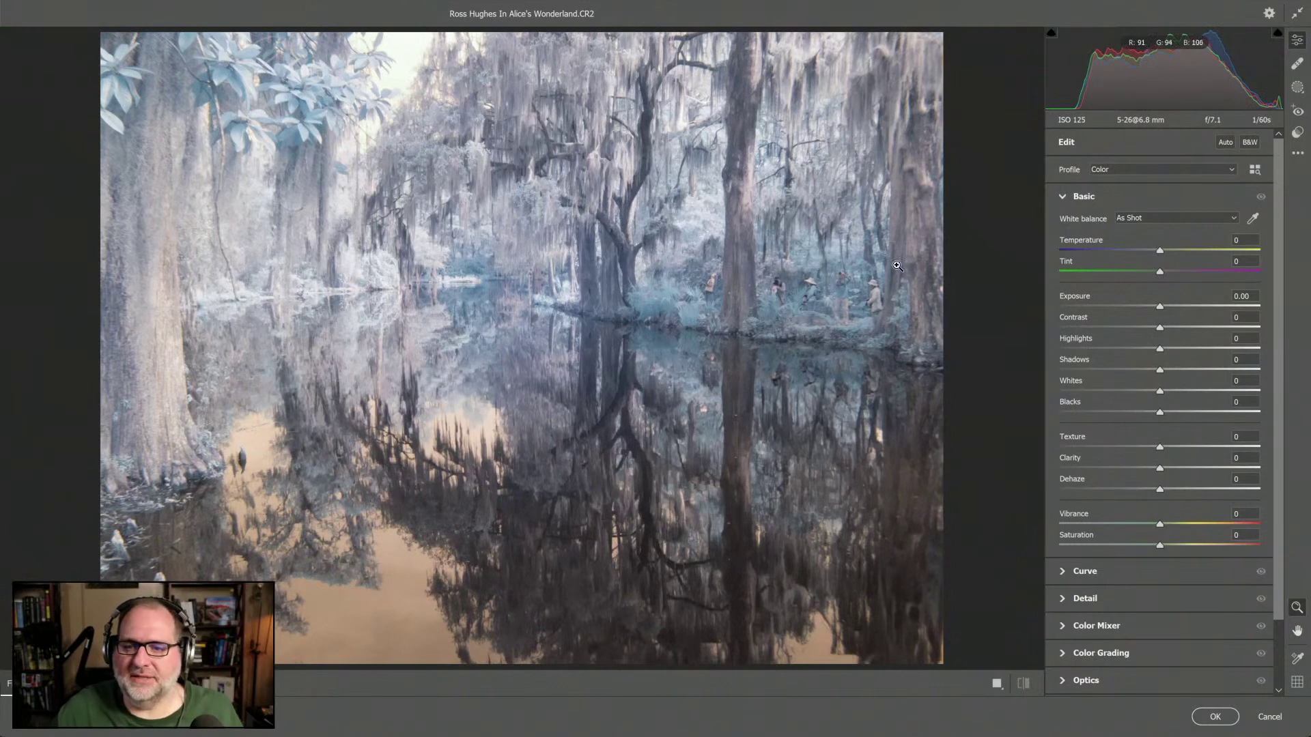
Step: Apply the Camera Raw Filter with Highlights -100, Contrast +24, Texture +20, Clarity +12 and Dehaze +6
{"action": "left_click_drag", "start_coordinate": [1160, 348], "coordinate": [1054, 358]}
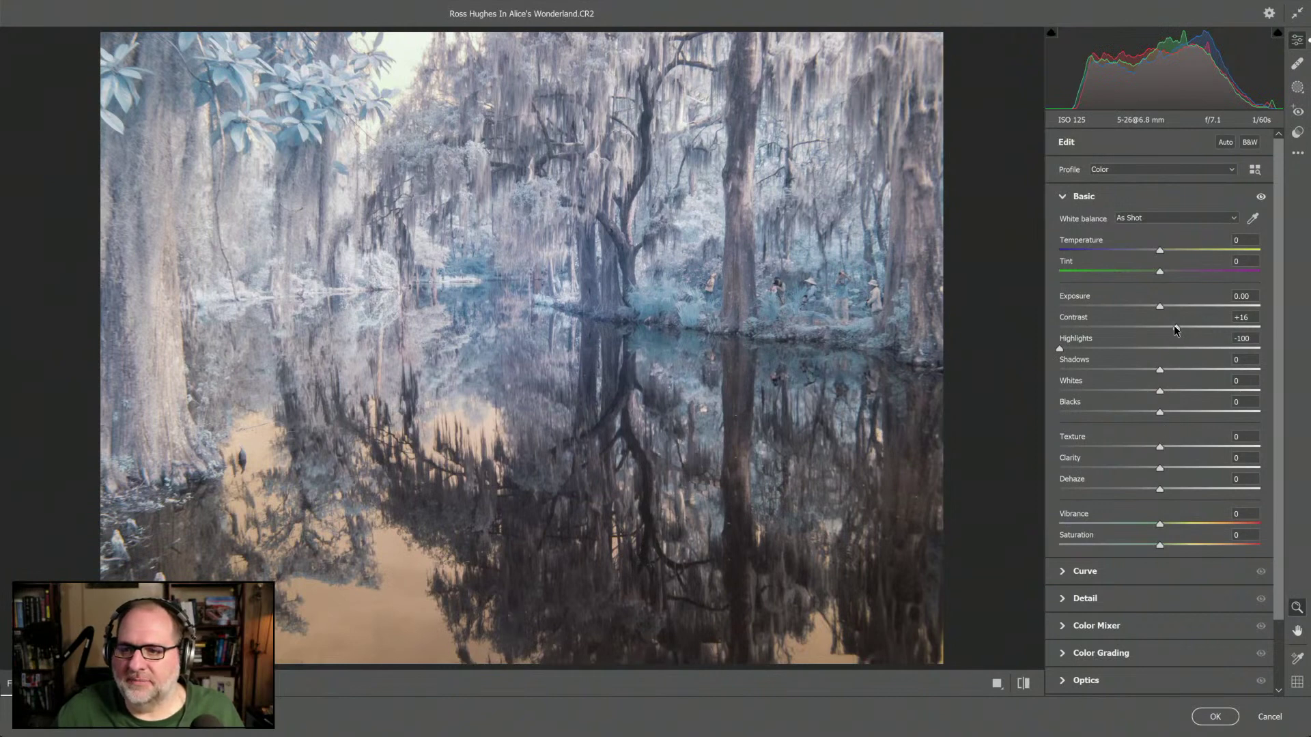
{"action": "left_click_drag", "start_coordinate": [1174, 325], "coordinate": [1182, 327]}
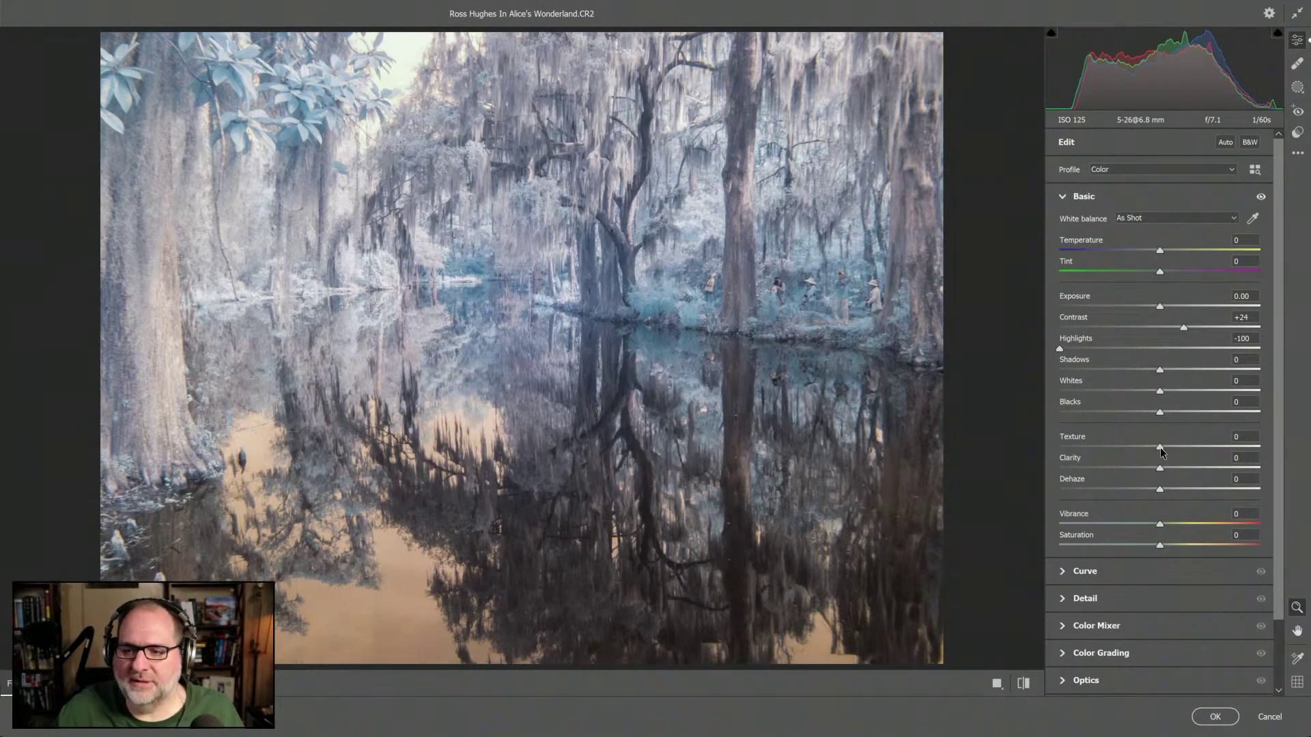
{"action": "mouse_move", "coordinate": [1161, 448]}
{"action": "left_mouse_down"}
{"action": "mouse_move", "coordinate": [1178, 448]}
{"action": "mouse_move", "coordinate": [1173, 469]}
{"action": "left_mouse_up"}
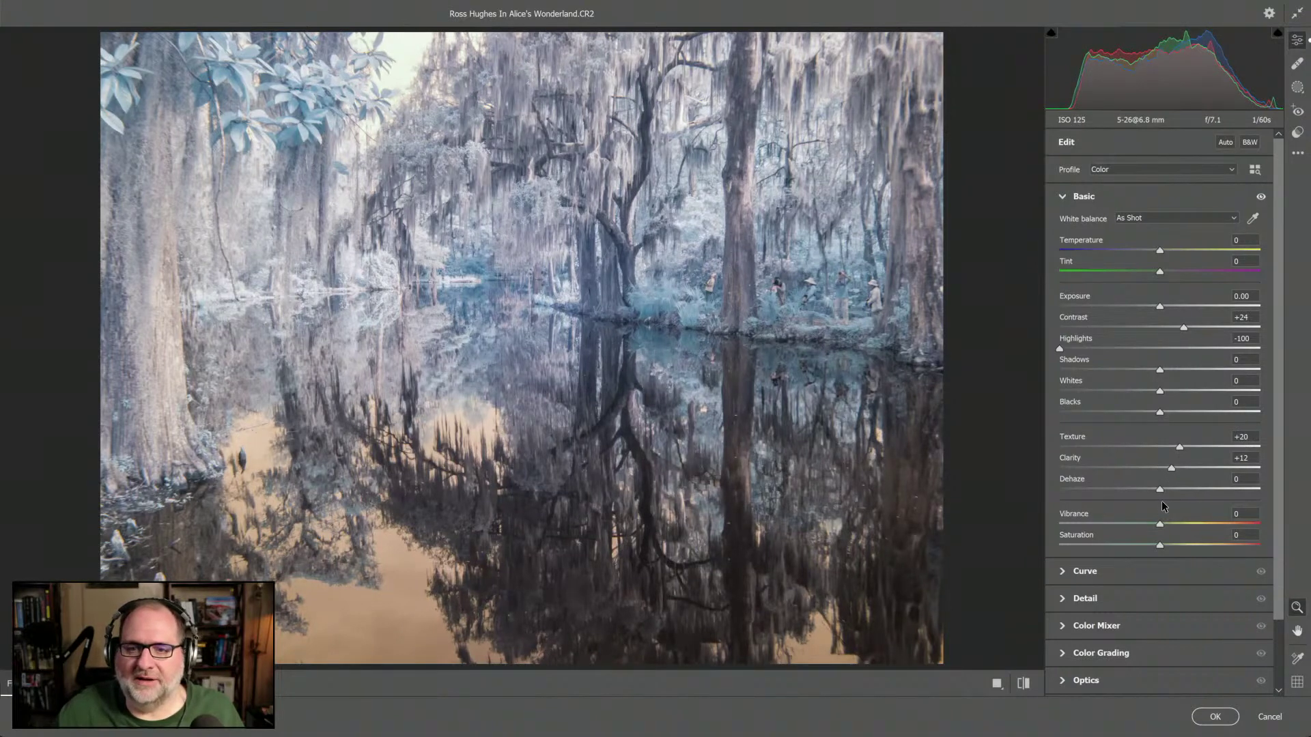
{"action": "left_click_drag", "start_coordinate": [1160, 489], "coordinate": [1165, 490]}
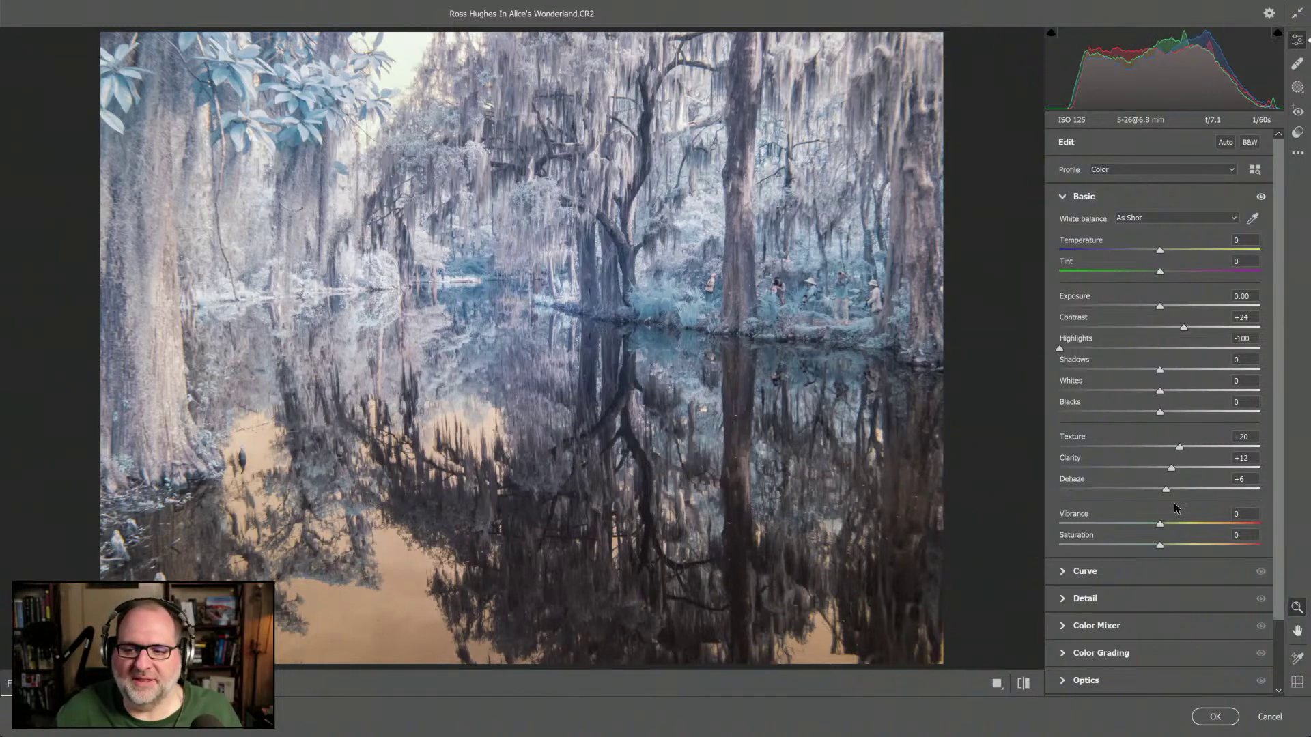
{"action": "left_click", "coordinate": [1217, 718]}
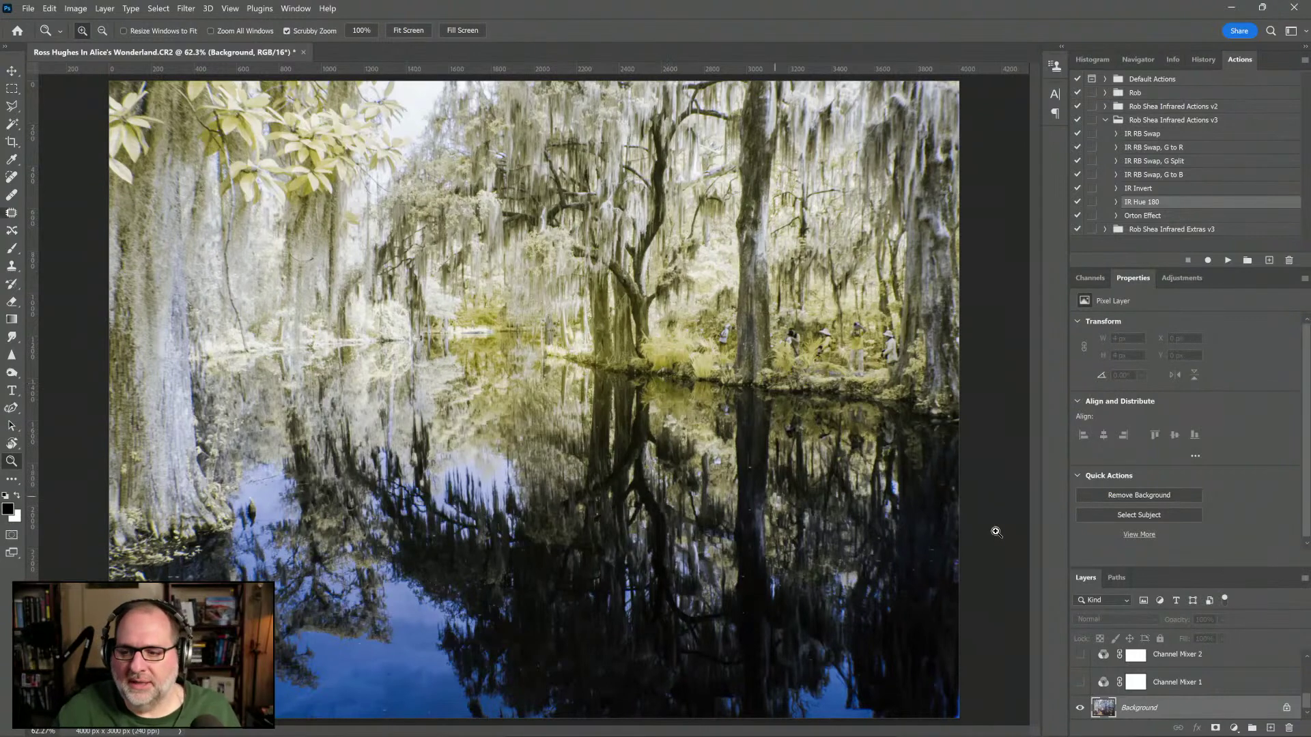
Step: Add an Exposure adjustment layer directly above the Background and delete its layer mask
{"action": "left_click", "coordinate": [1234, 728]}
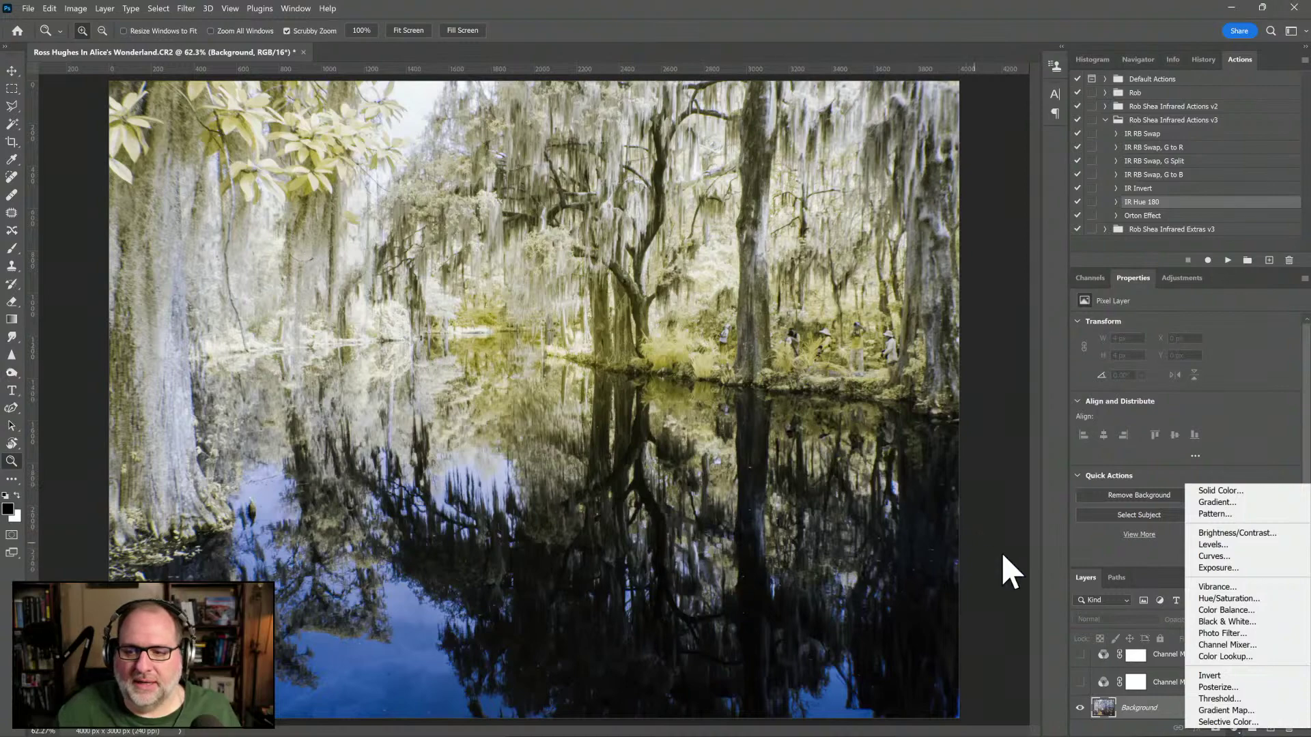
{"action": "left_click", "coordinate": [1009, 572]}
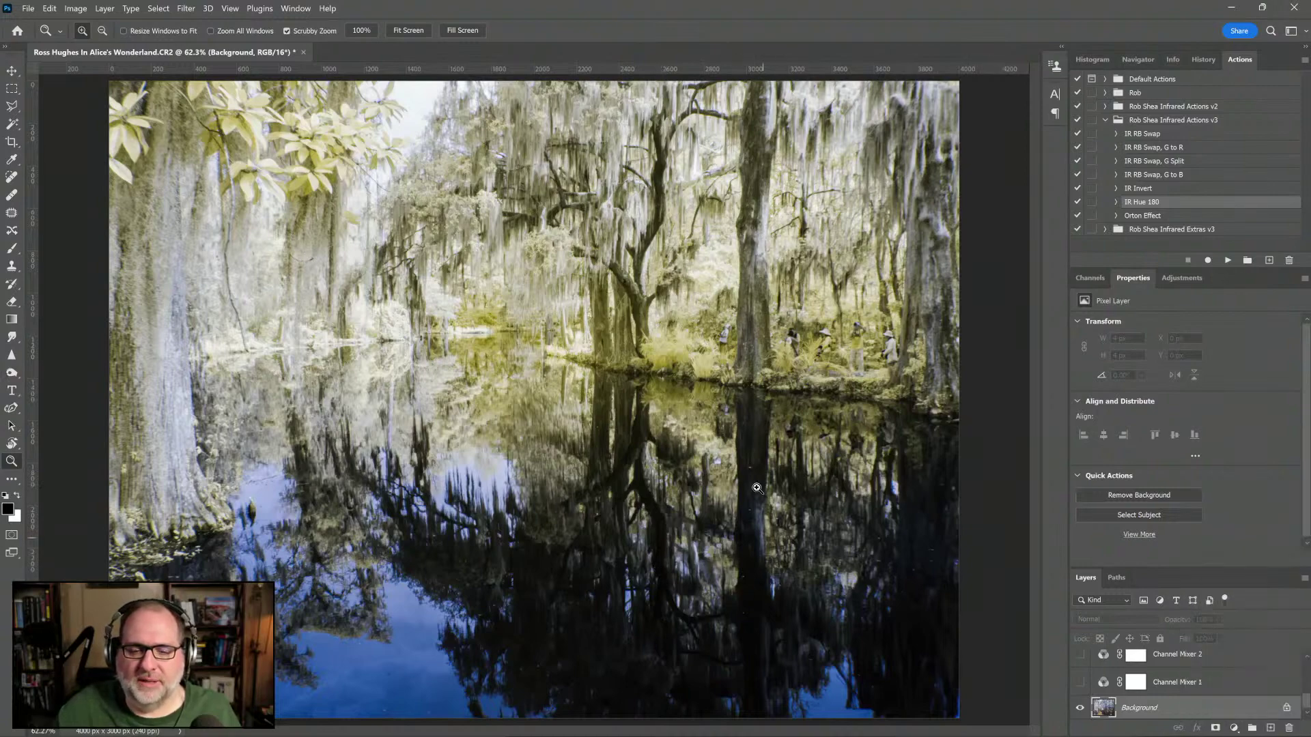
{"action": "mouse_move", "coordinate": [1218, 734]}
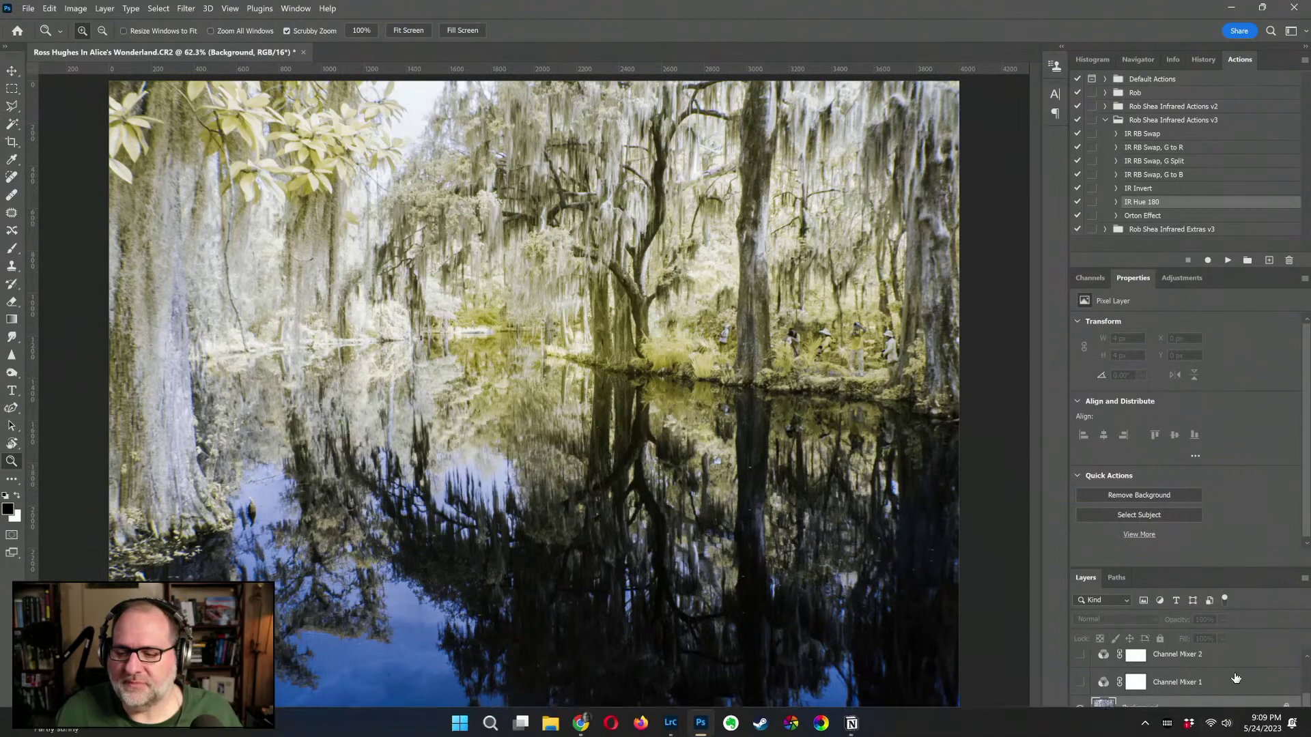
{"action": "left_click", "coordinate": [1234, 728]}
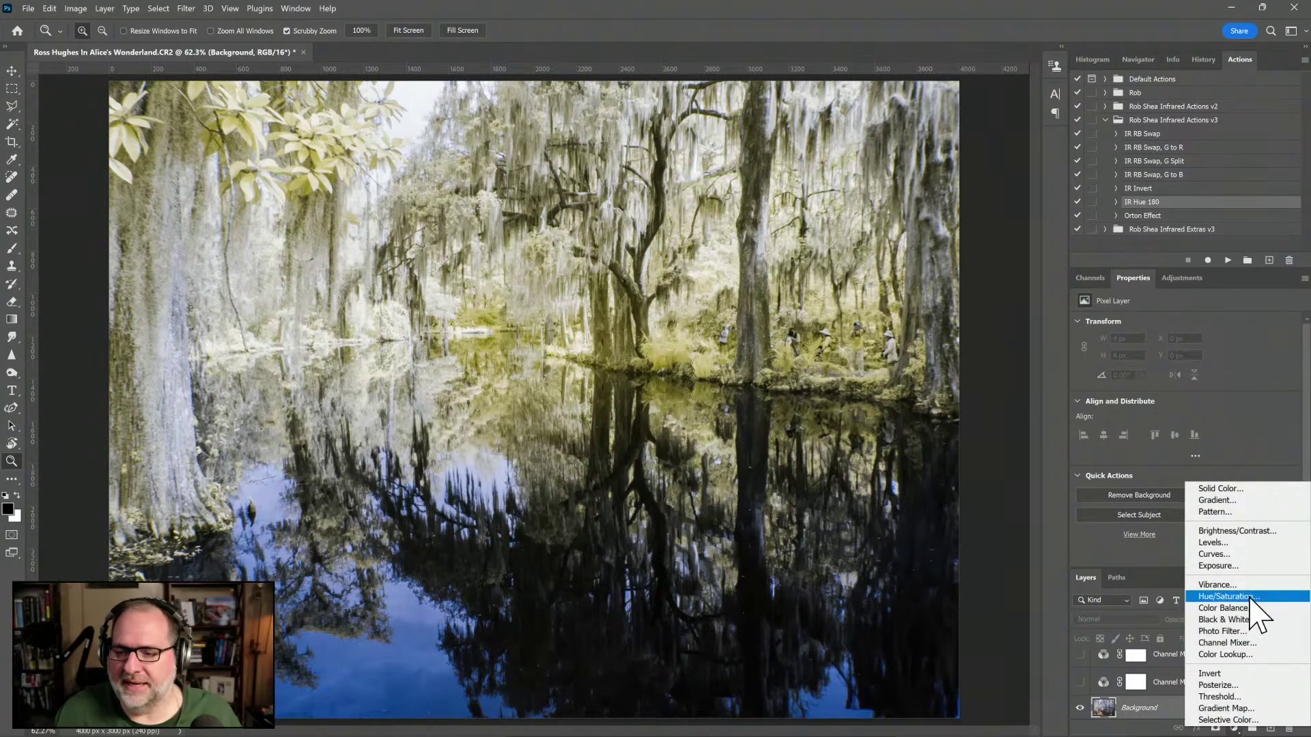
{"action": "left_click", "coordinate": [1251, 568]}
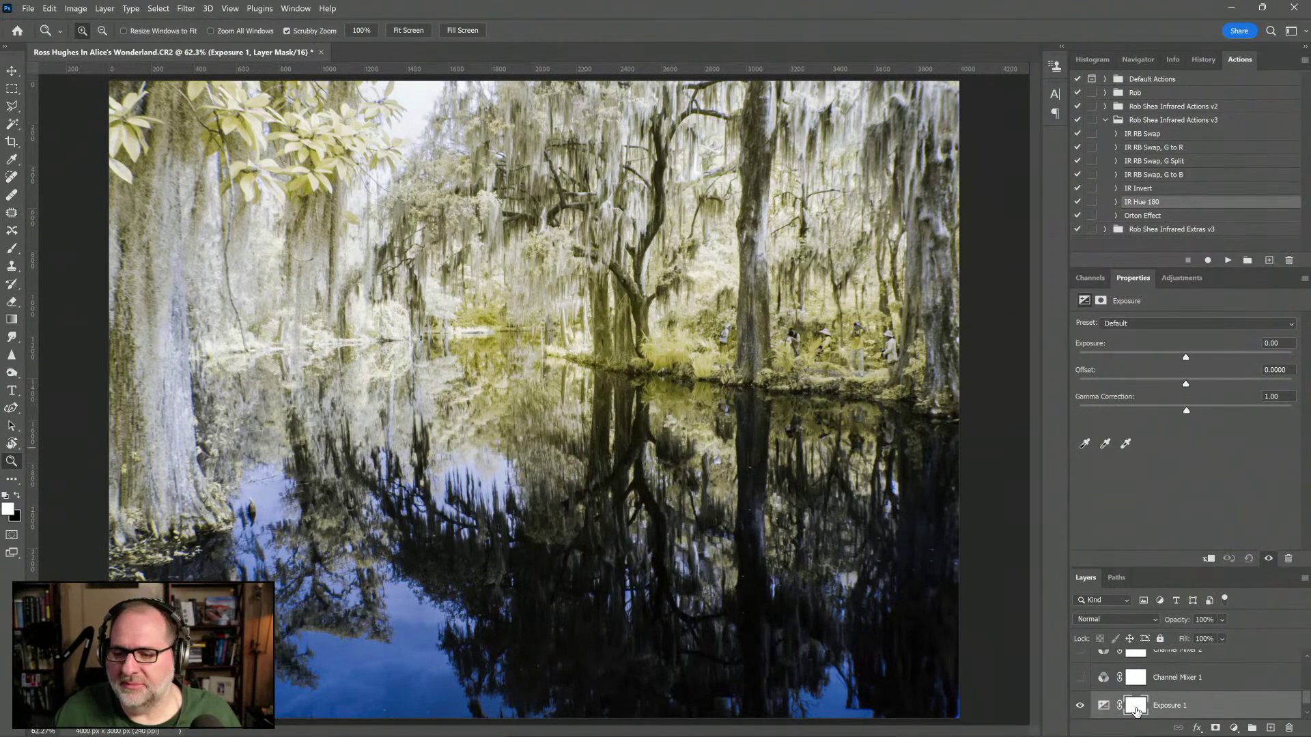
{"action": "left_click_drag", "start_coordinate": [1135, 710], "coordinate": [1290, 728]}
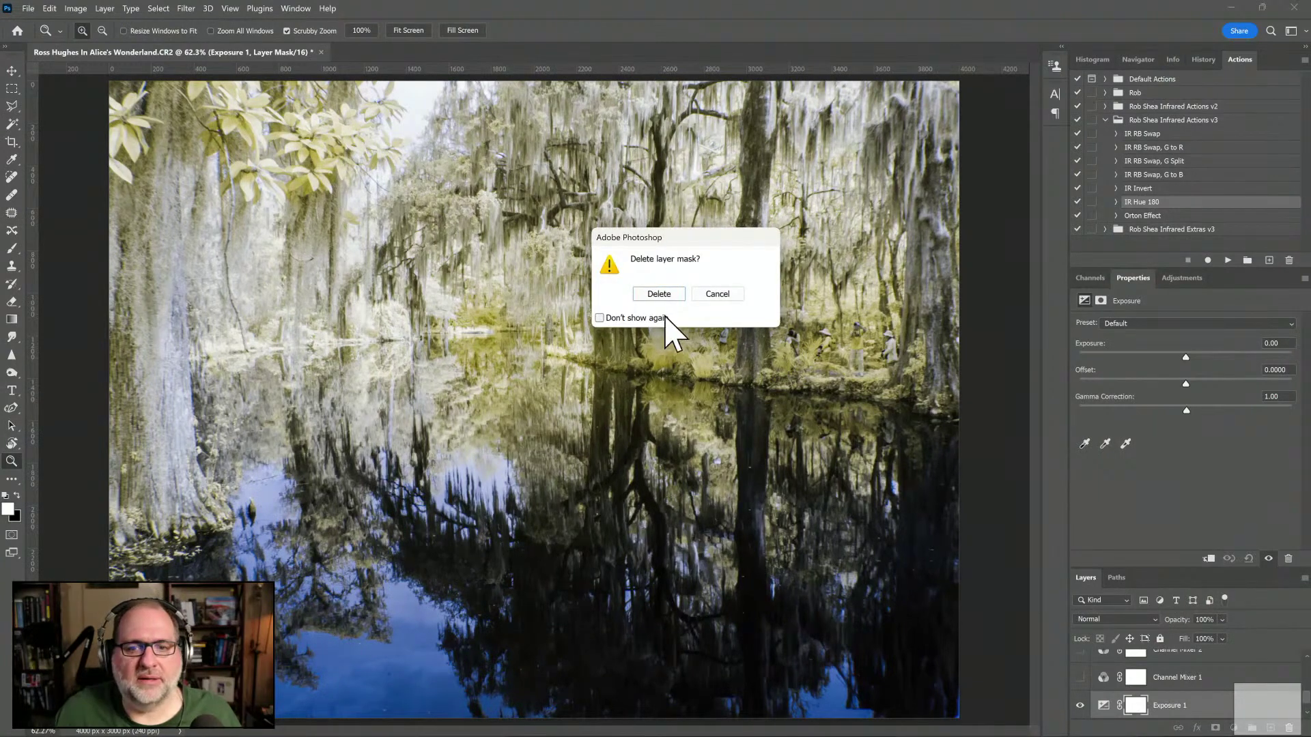
{"action": "left_click", "coordinate": [649, 294]}
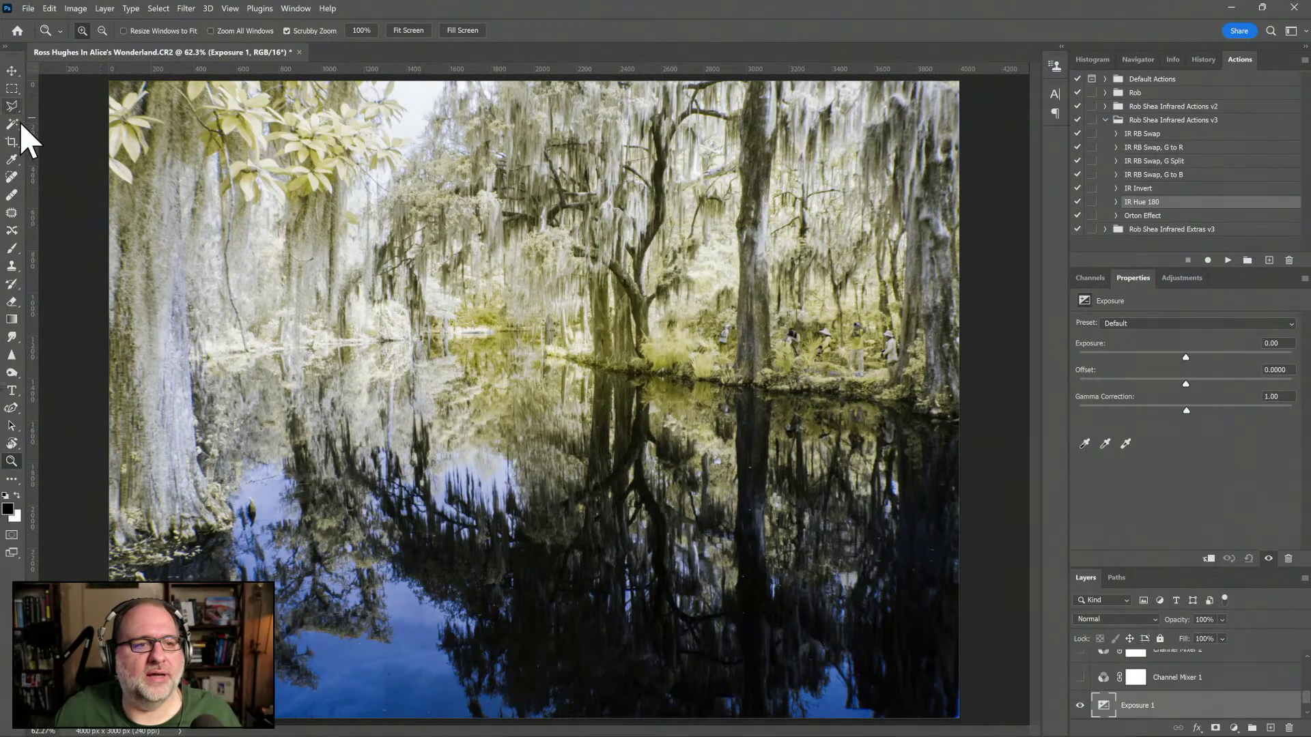
Step: Select the water area of the photo with the Lasso Tool, following the shoreline and the image edges
{"action": "left_click", "coordinate": [12, 105]}
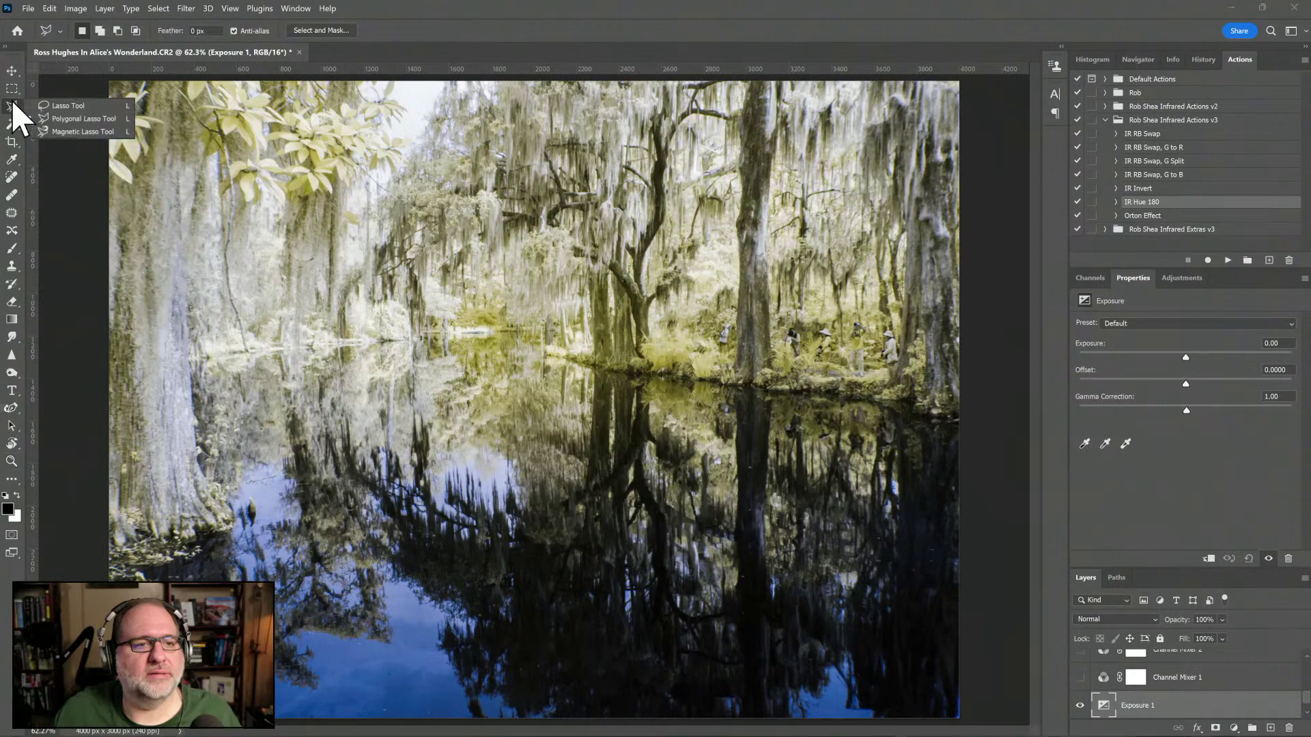
{"action": "left_click", "coordinate": [63, 106]}
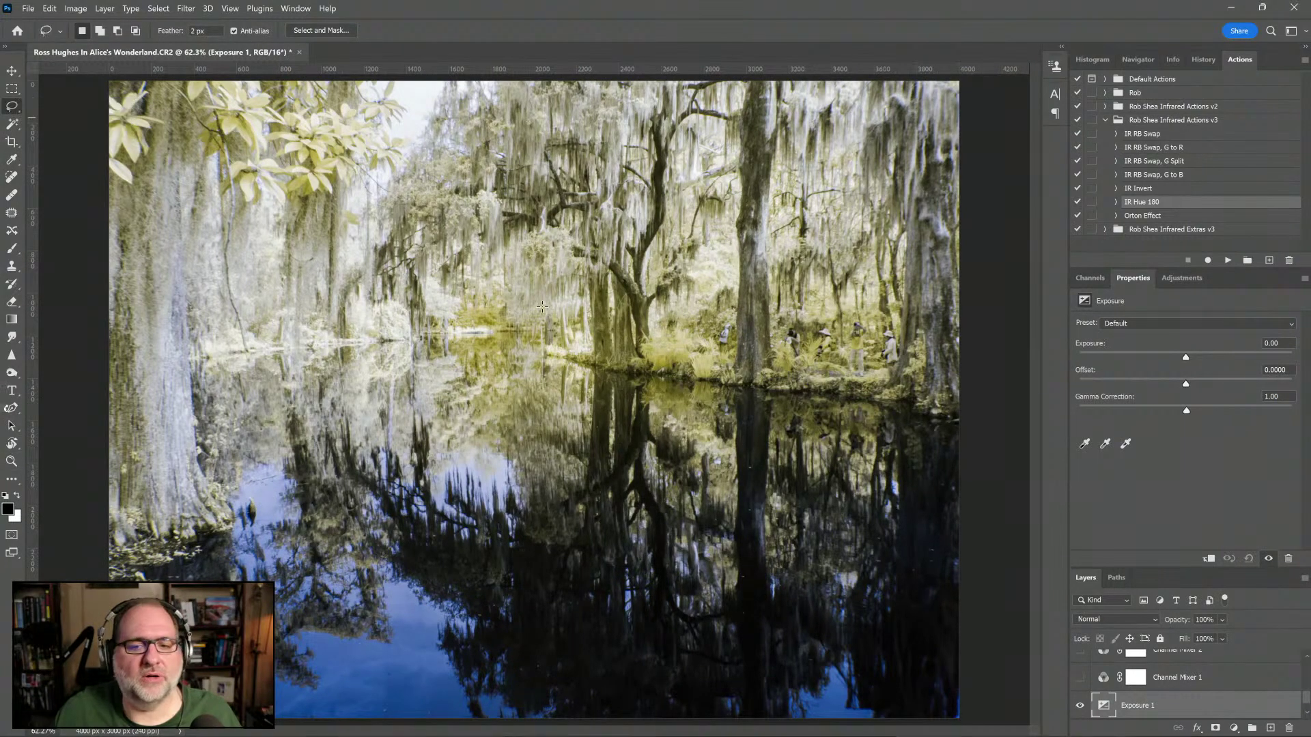
{"action": "mouse_move", "coordinate": [963, 402]}
{"action": "left_mouse_down"}
{"action": "mouse_move", "coordinate": [663, 354]}
{"action": "mouse_move", "coordinate": [593, 356]}
{"action": "mouse_move", "coordinate": [518, 331]}
{"action": "mouse_move", "coordinate": [422, 330]}
{"action": "mouse_move", "coordinate": [330, 398]}
{"action": "mouse_move", "coordinate": [229, 553]}
{"action": "left_mouse_up"}
{"action": "mouse_move", "coordinate": [397, 716]}
{"action": "left_mouse_down"}
{"action": "mouse_move", "coordinate": [597, 730]}
{"action": "mouse_move", "coordinate": [977, 723]}
{"action": "mouse_move", "coordinate": [971, 402]}
{"action": "mouse_move", "coordinate": [1000, 429]}
{"action": "left_mouse_up"}
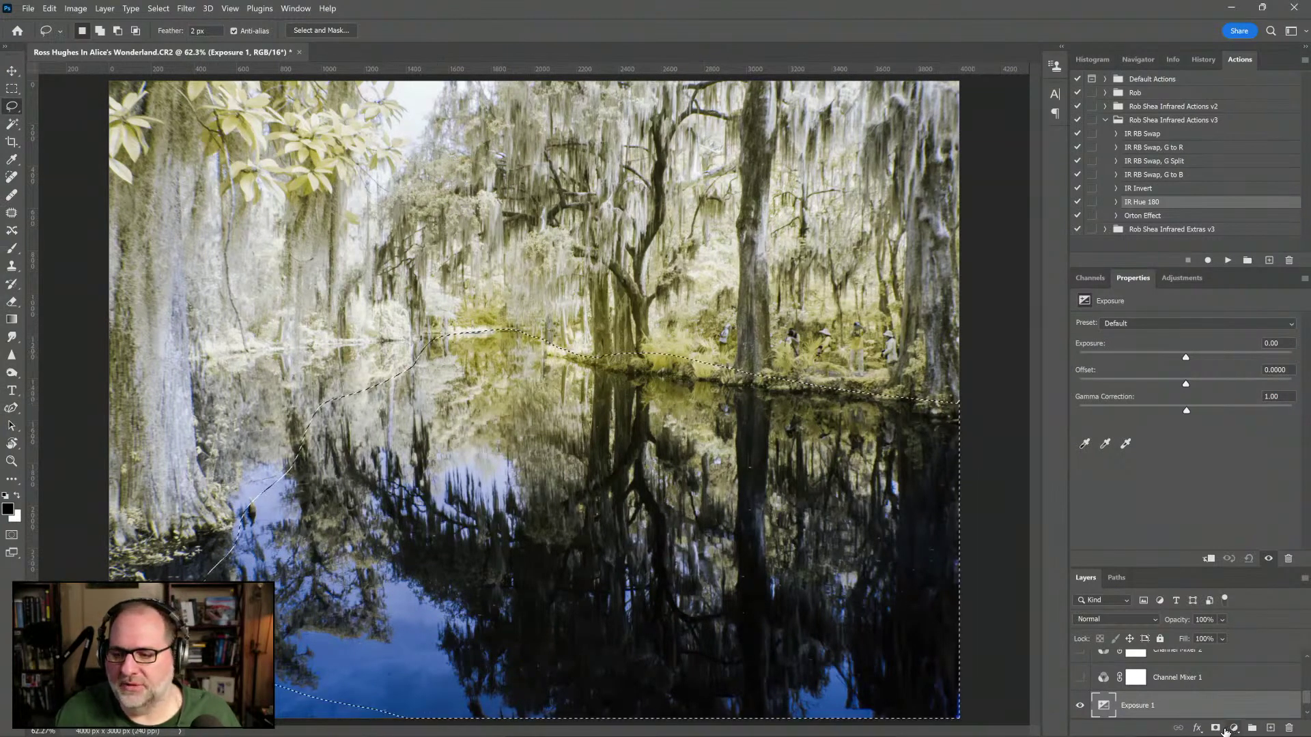
Step: Add an Exposure adjustment layer masked to the water selection and set its exposure to +0.49
{"action": "left_click", "coordinate": [1234, 727]}
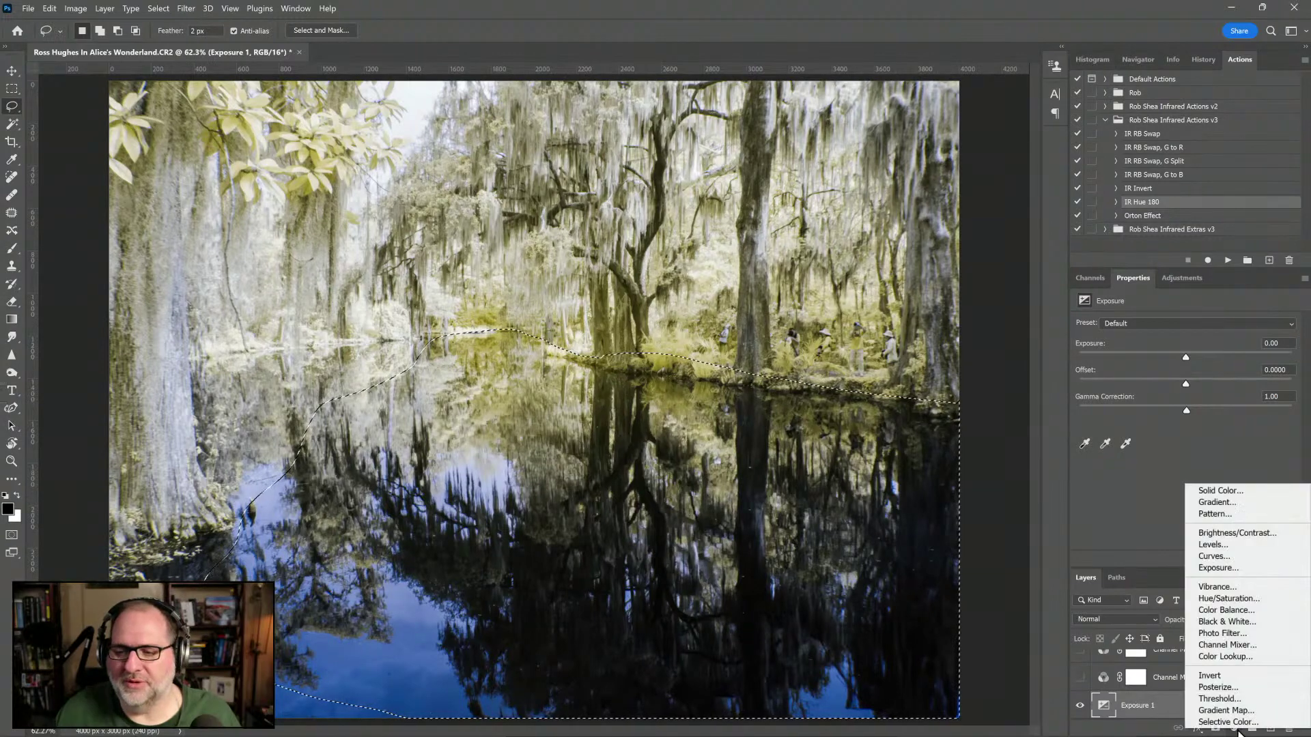
{"action": "left_click", "coordinate": [1238, 567]}
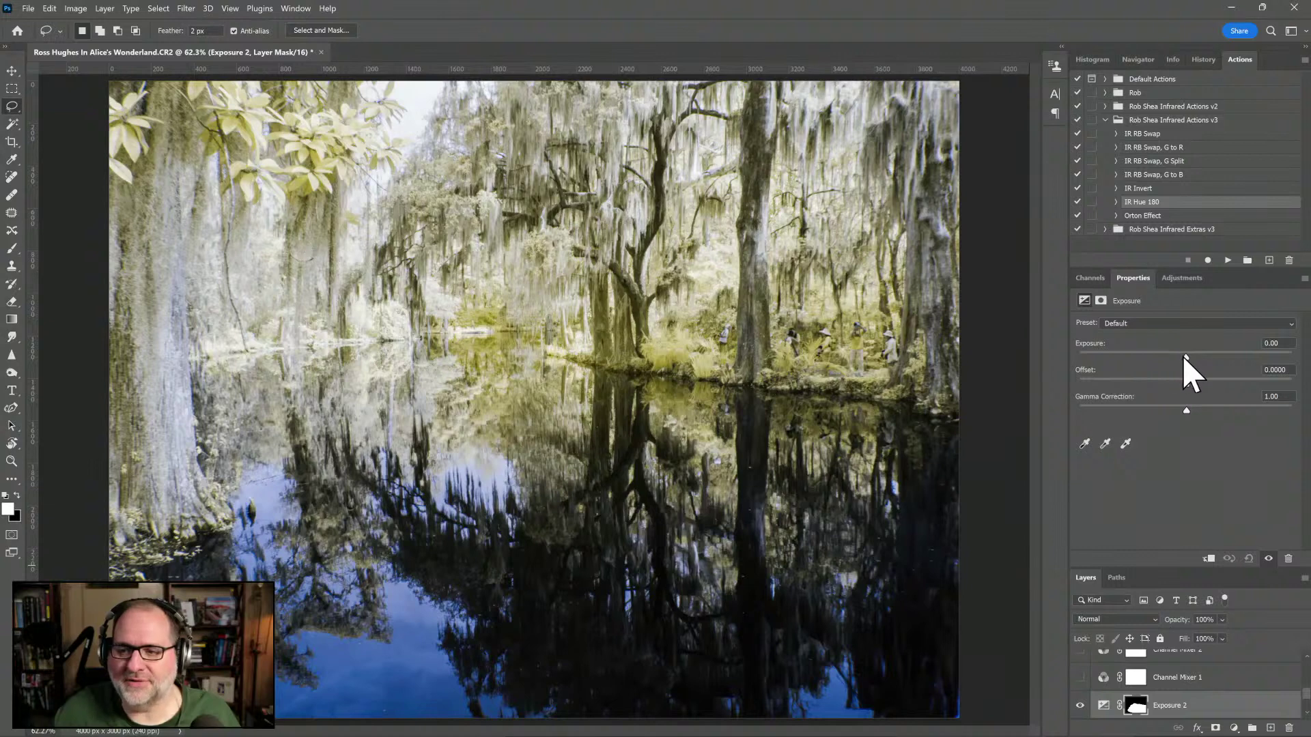
{"action": "left_click_drag", "start_coordinate": [1186, 357], "coordinate": [1194, 357]}
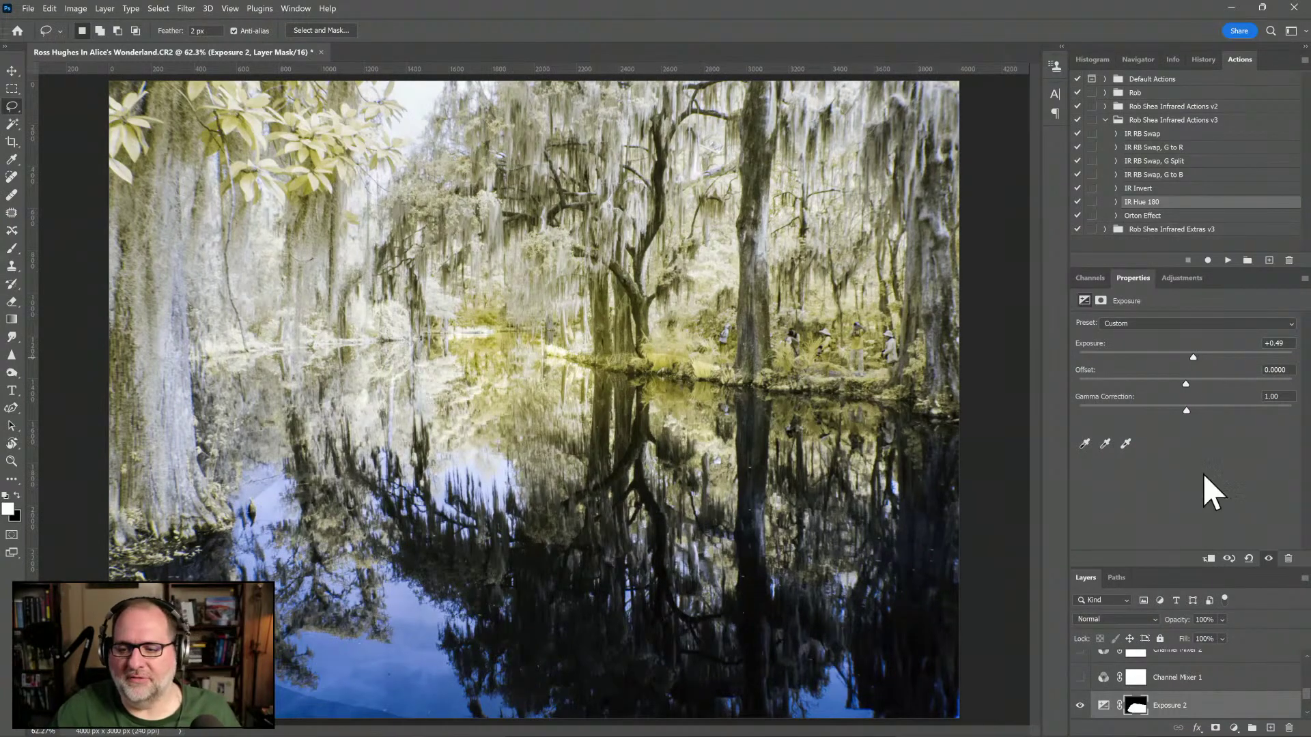
{"action": "right_click", "coordinate": [1169, 707]}
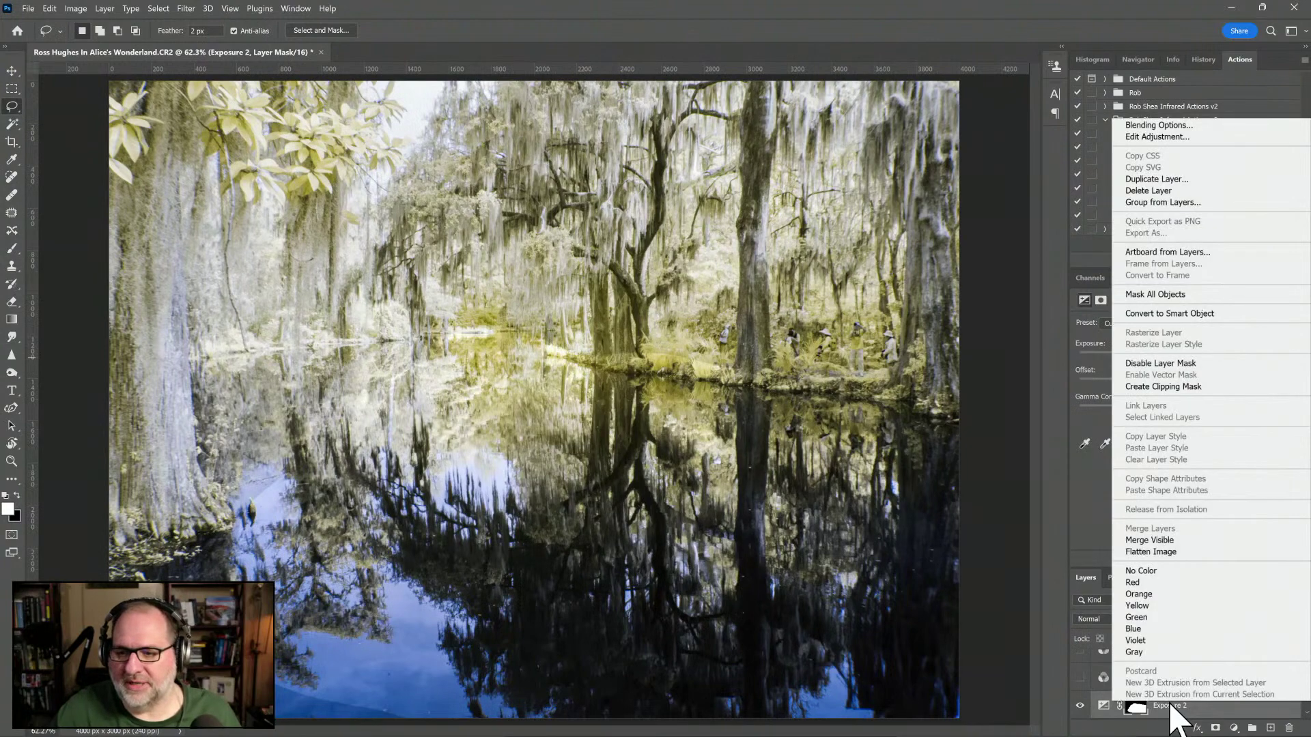
{"action": "left_click", "coordinate": [1050, 652]}
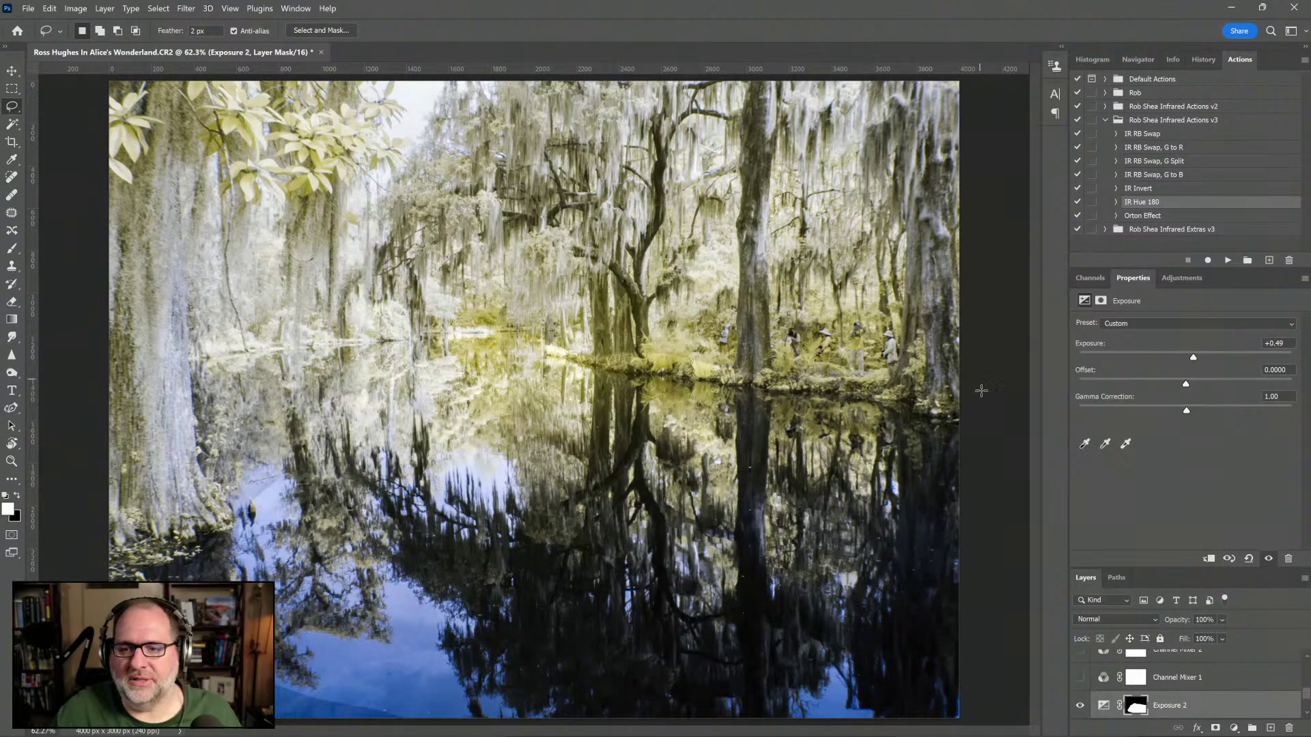
Step: Select the trees and shore above the waterline with the Lasso Tool, adding the missed strip along the photo's upper edge
{"action": "mouse_move", "coordinate": [974, 407]}
{"action": "left_mouse_down"}
{"action": "mouse_move", "coordinate": [465, 355]}
{"action": "mouse_move", "coordinate": [140, 509]}
{"action": "mouse_move", "coordinate": [77, 169]}
{"action": "mouse_move", "coordinate": [82, 104]}
{"action": "mouse_move", "coordinate": [194, 76]}
{"action": "mouse_move", "coordinate": [978, 112]}
{"action": "mouse_move", "coordinate": [1005, 279]}
{"action": "mouse_move", "coordinate": [1001, 373]}
{"action": "mouse_move", "coordinate": [1020, 158]}
{"action": "left_mouse_up"}
{"action": "left_click_drag", "start_coordinate": [1019, 100], "coordinate": [998, 135]}
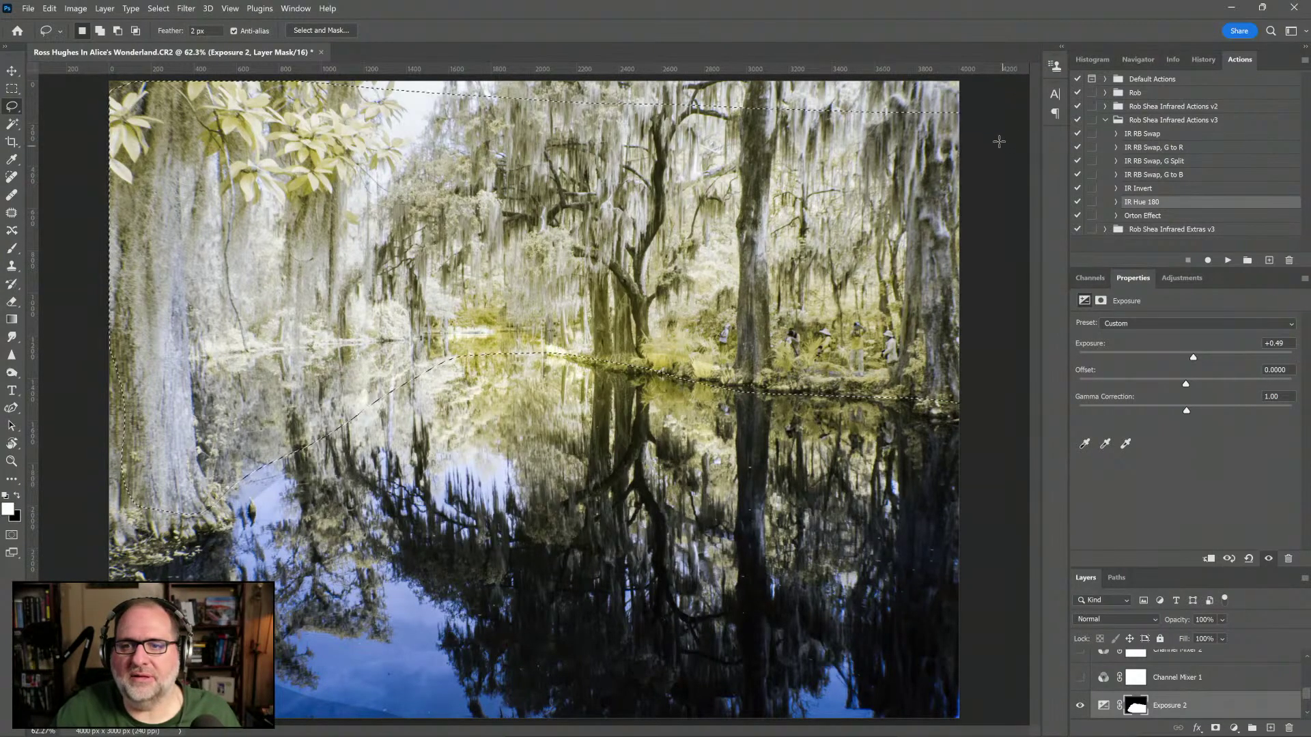
{"action": "key", "text": "shift"}
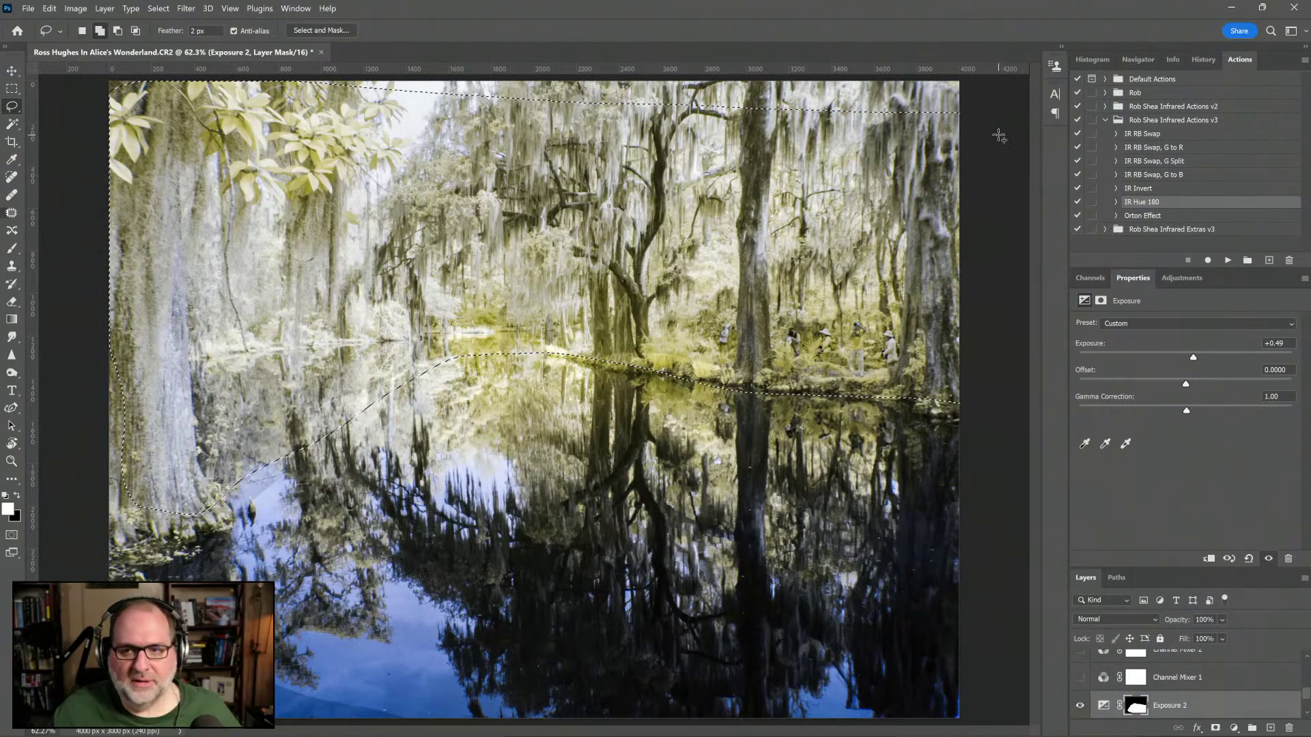
{"action": "mouse_move", "coordinate": [990, 134]}
{"action": "left_mouse_down"}
{"action": "mouse_move", "coordinate": [469, 112]}
{"action": "mouse_move", "coordinate": [494, 51]}
{"action": "mouse_move", "coordinate": [894, 62]}
{"action": "mouse_move", "coordinate": [981, 71]}
{"action": "mouse_move", "coordinate": [1002, 133]}
{"action": "left_mouse_up"}
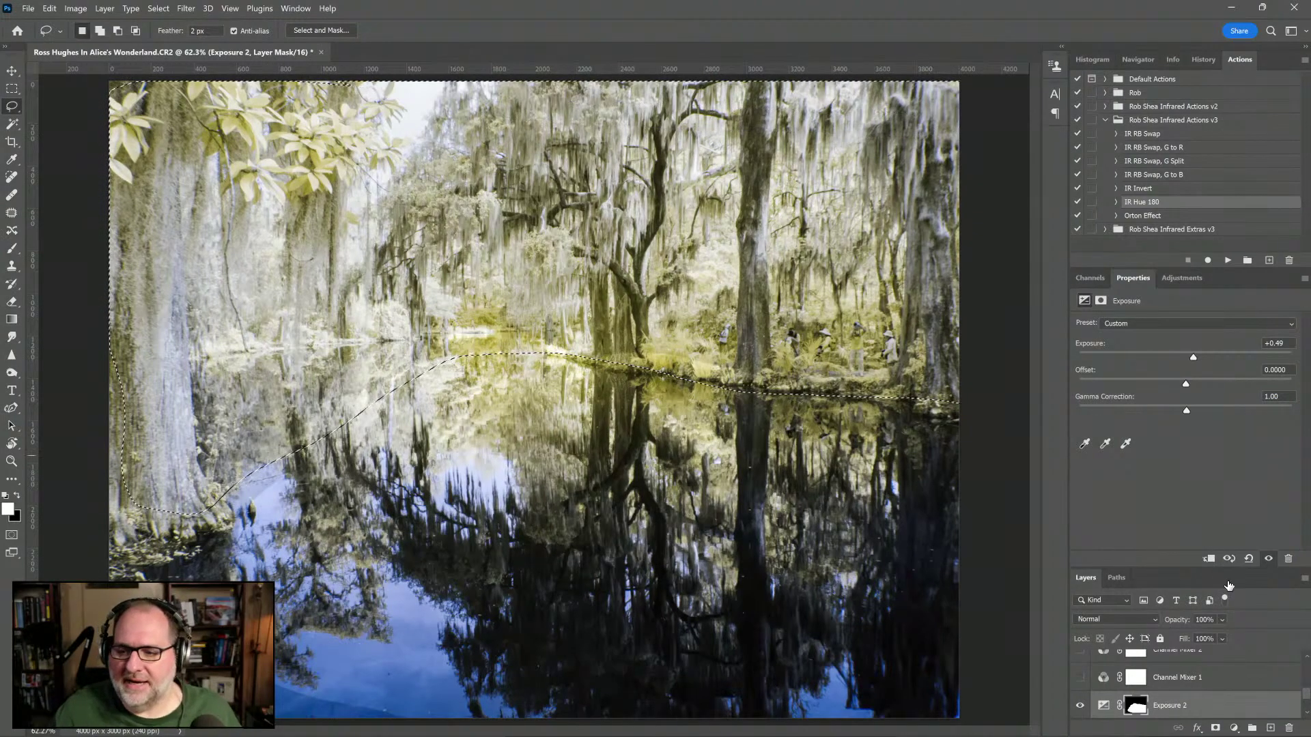
Step: Add a Curves adjustment layer masked to the tree selection and pull its RGB midtones down slightly to darken that area
{"action": "left_click", "coordinate": [1235, 728]}
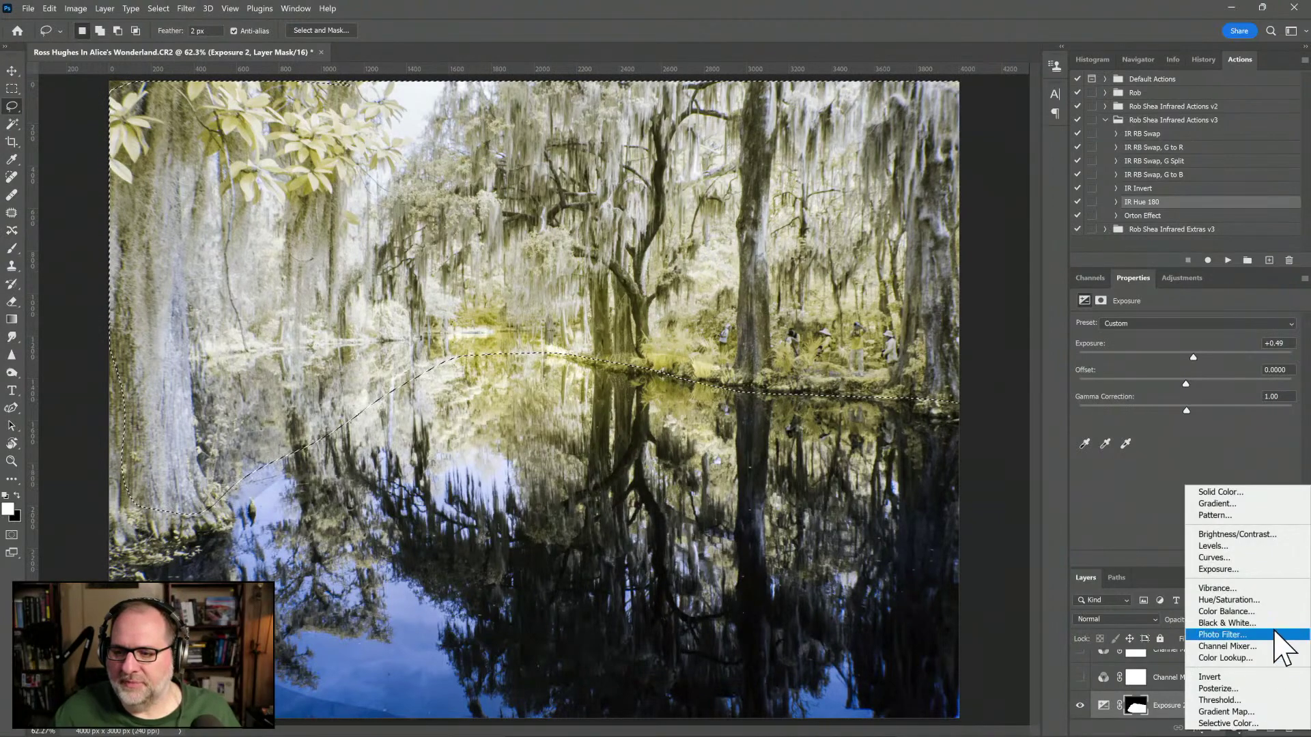
{"action": "left_click", "coordinate": [1215, 558]}
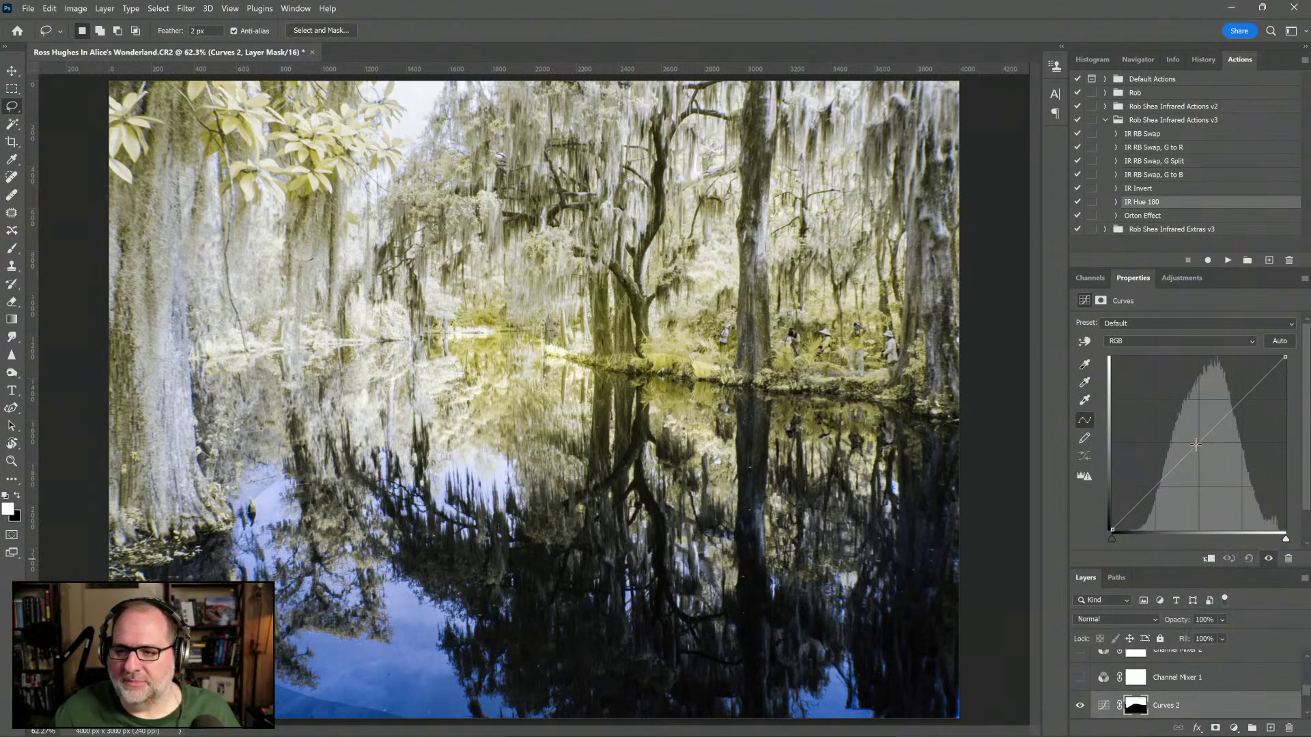
{"action": "left_click_drag", "start_coordinate": [1197, 444], "coordinate": [1216, 447]}
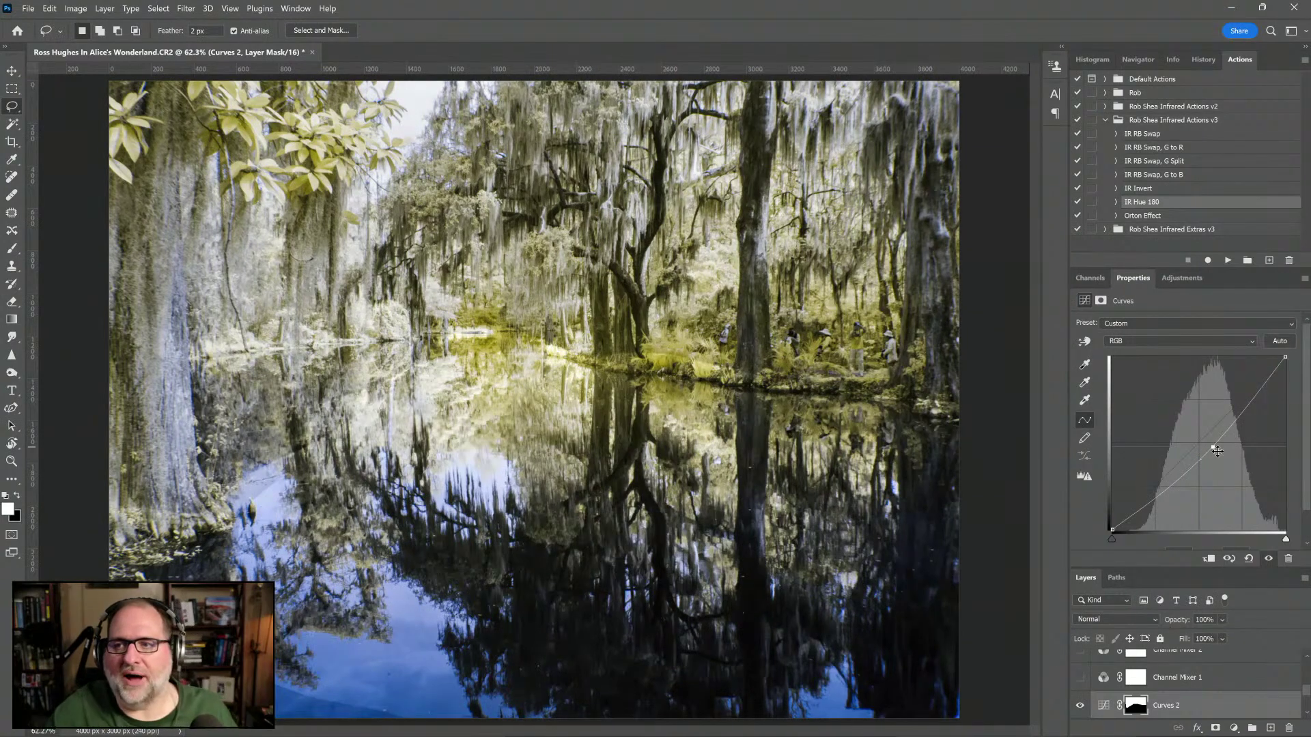
Step: Switch to Lightroom Classic, go to the next photo showing the cemetery monument, and reset its develop settings
{"action": "left_click", "coordinate": [1231, 6]}
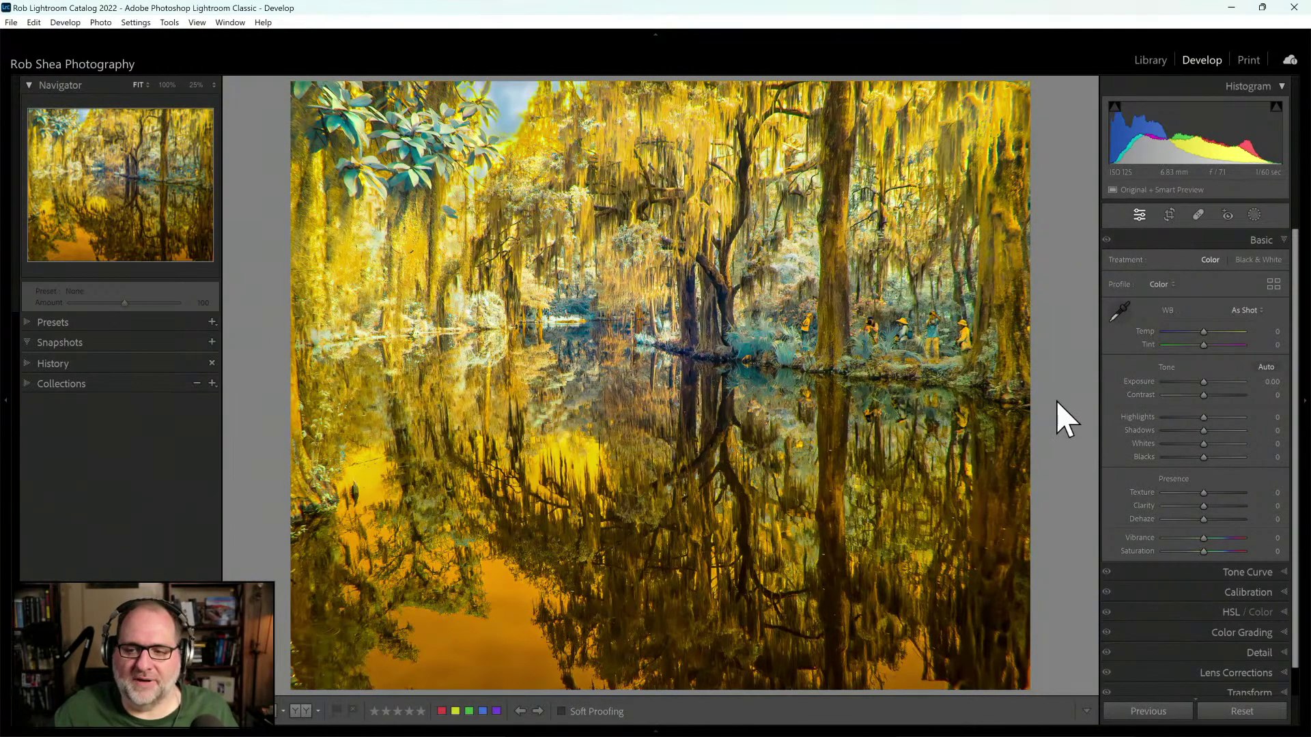
{"action": "key", "text": "Right"}
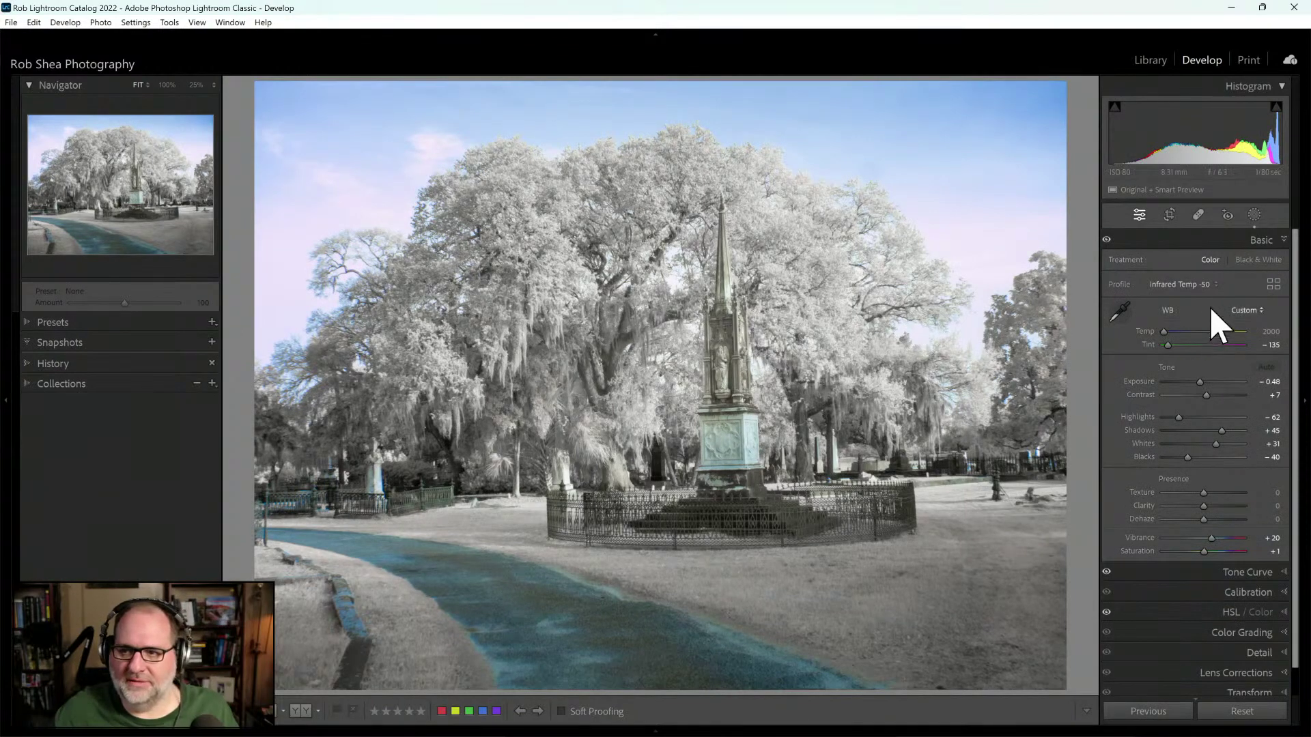
{"action": "left_click", "coordinate": [1243, 711]}
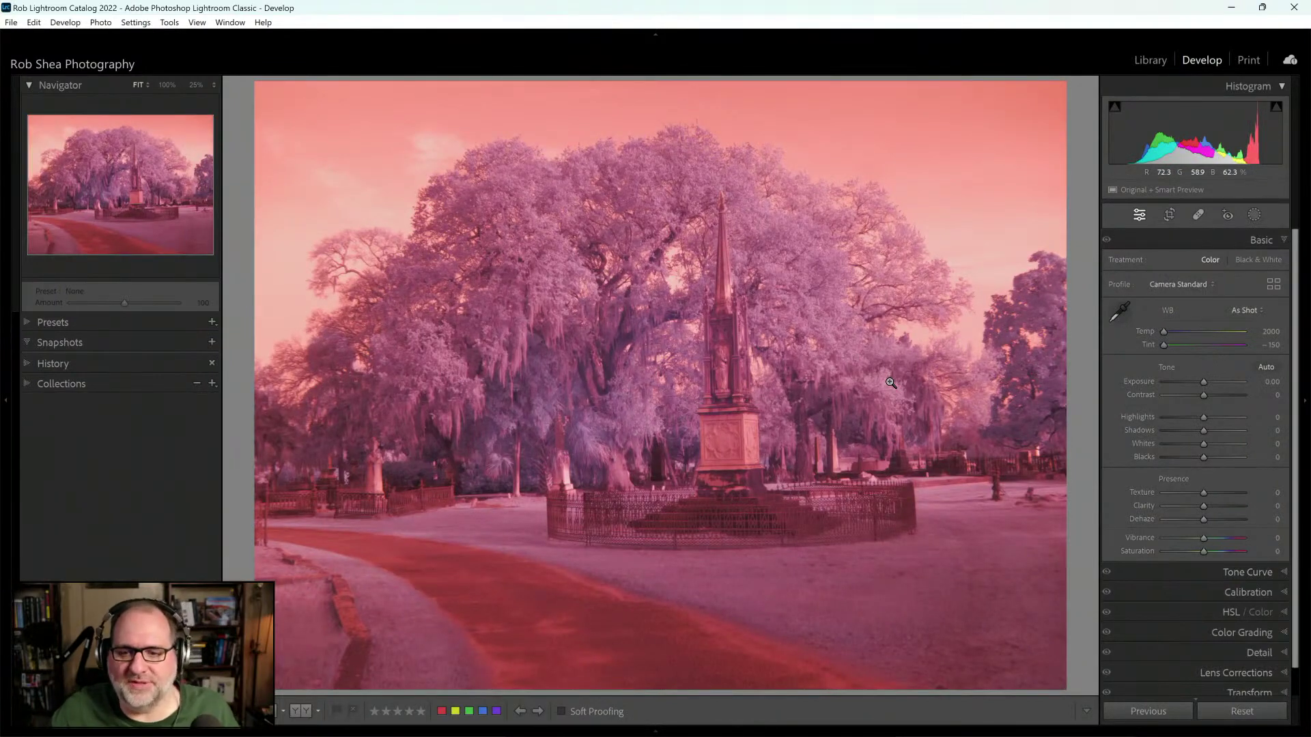
Step: Apply the Infrared Temp -100 profile and set the white balance by sampling the monument's stone pedestal
{"action": "left_click", "coordinate": [1191, 285]}
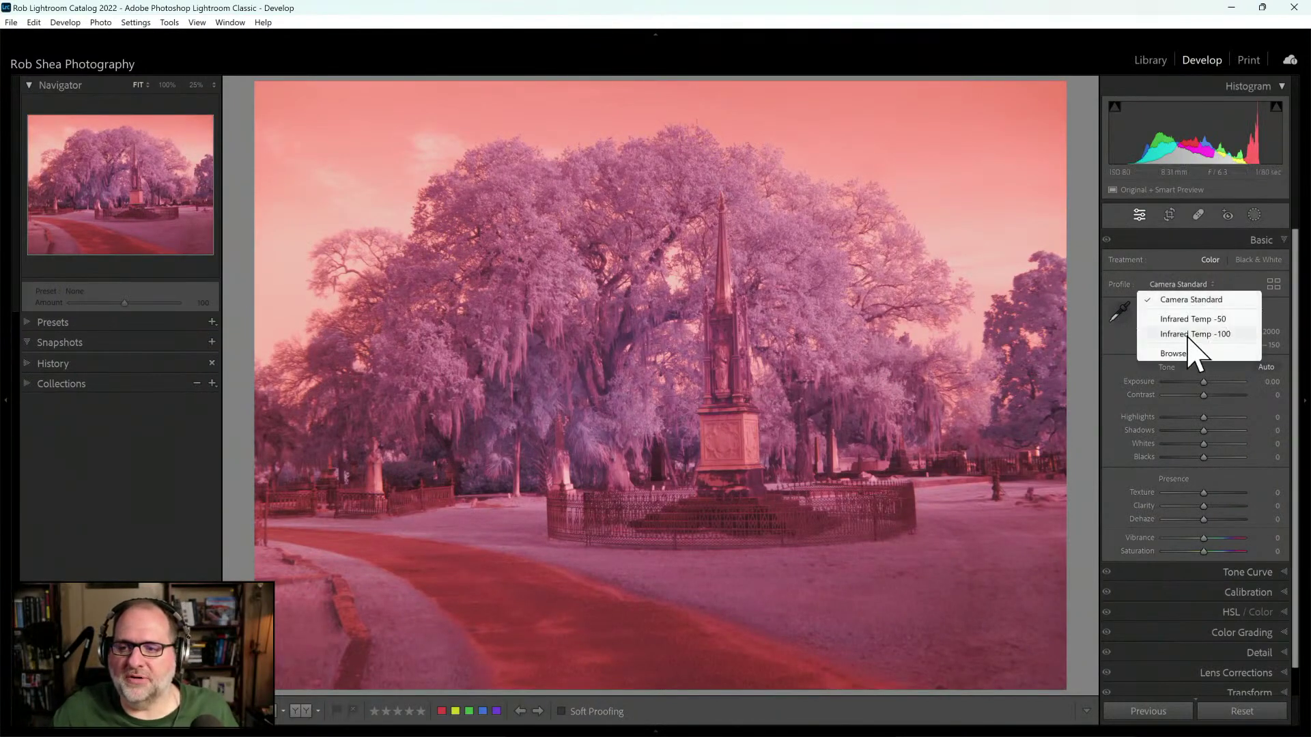
{"action": "left_click", "coordinate": [1191, 335]}
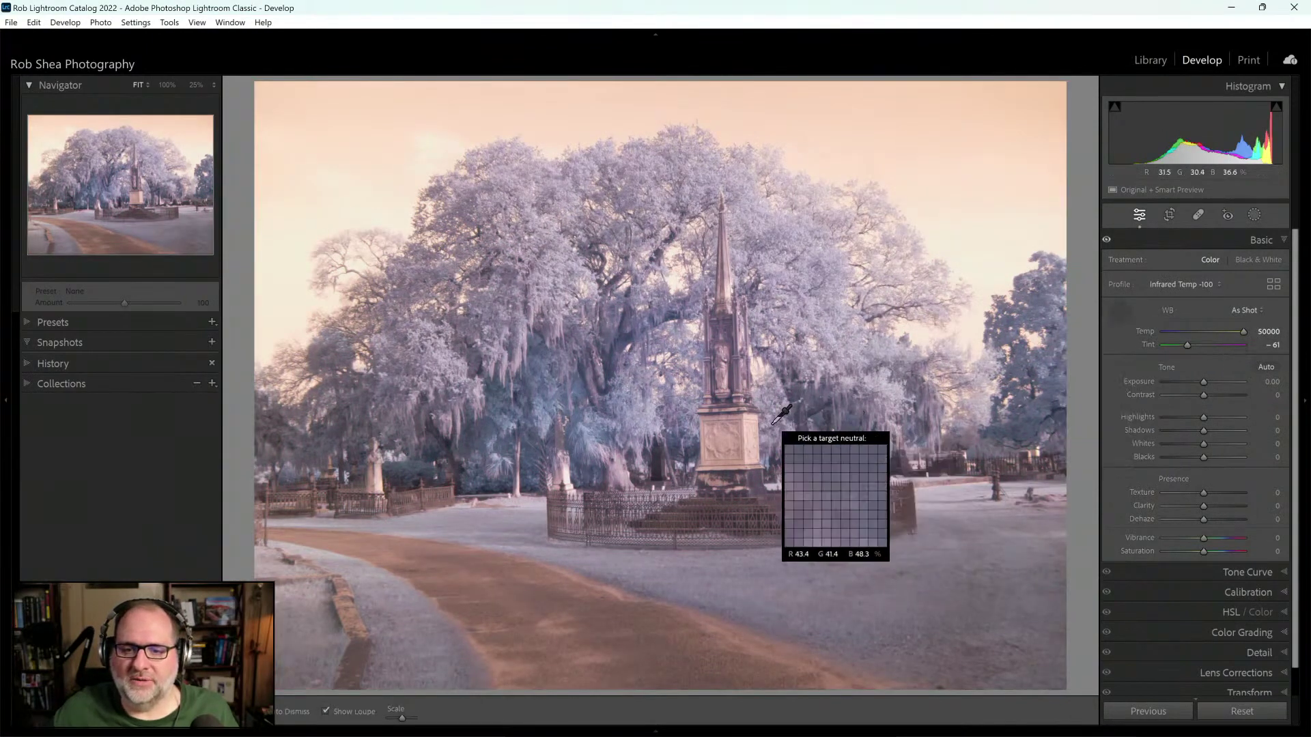
{"action": "left_click", "coordinate": [739, 422]}
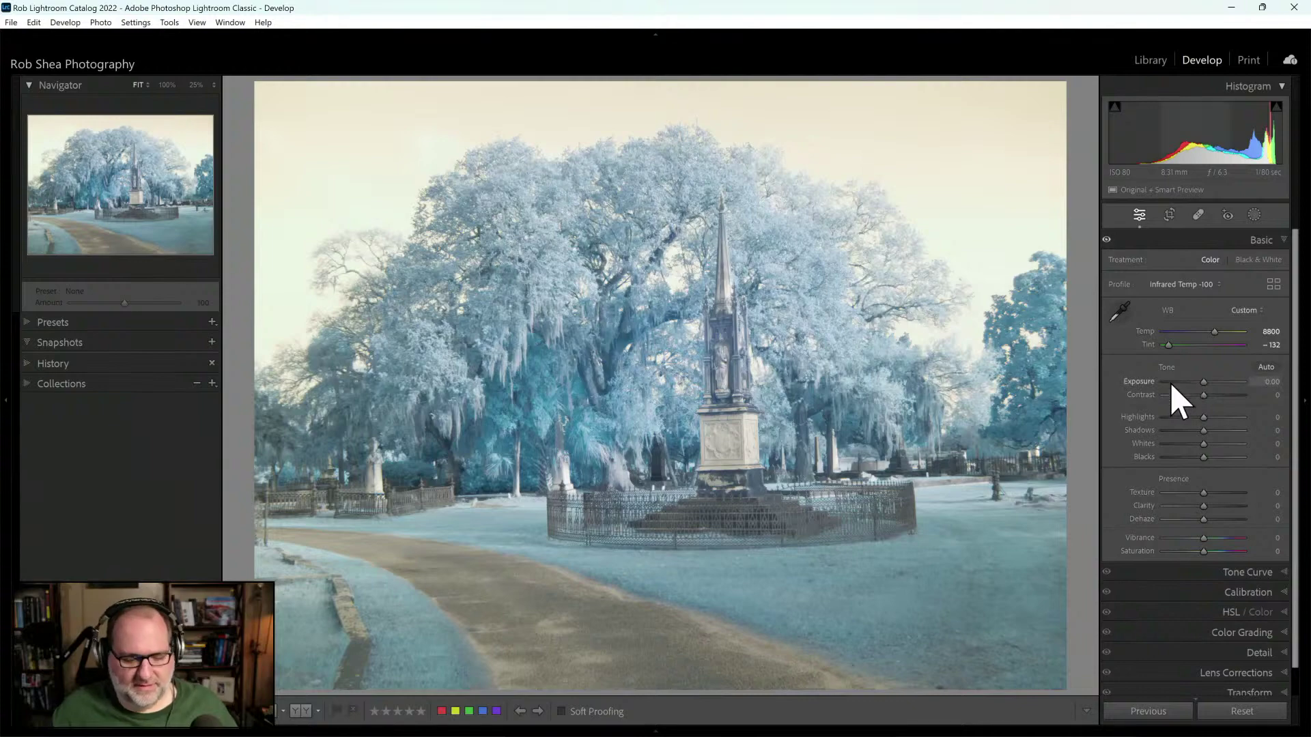
Step: Rotate the photo slightly clockwise with the Crop tool to straighten the monument
{"action": "key", "text": "r"}
{"action": "left_click_drag", "start_coordinate": [1073, 466], "coordinate": [1069, 472]}
{"action": "key", "text": "r"}
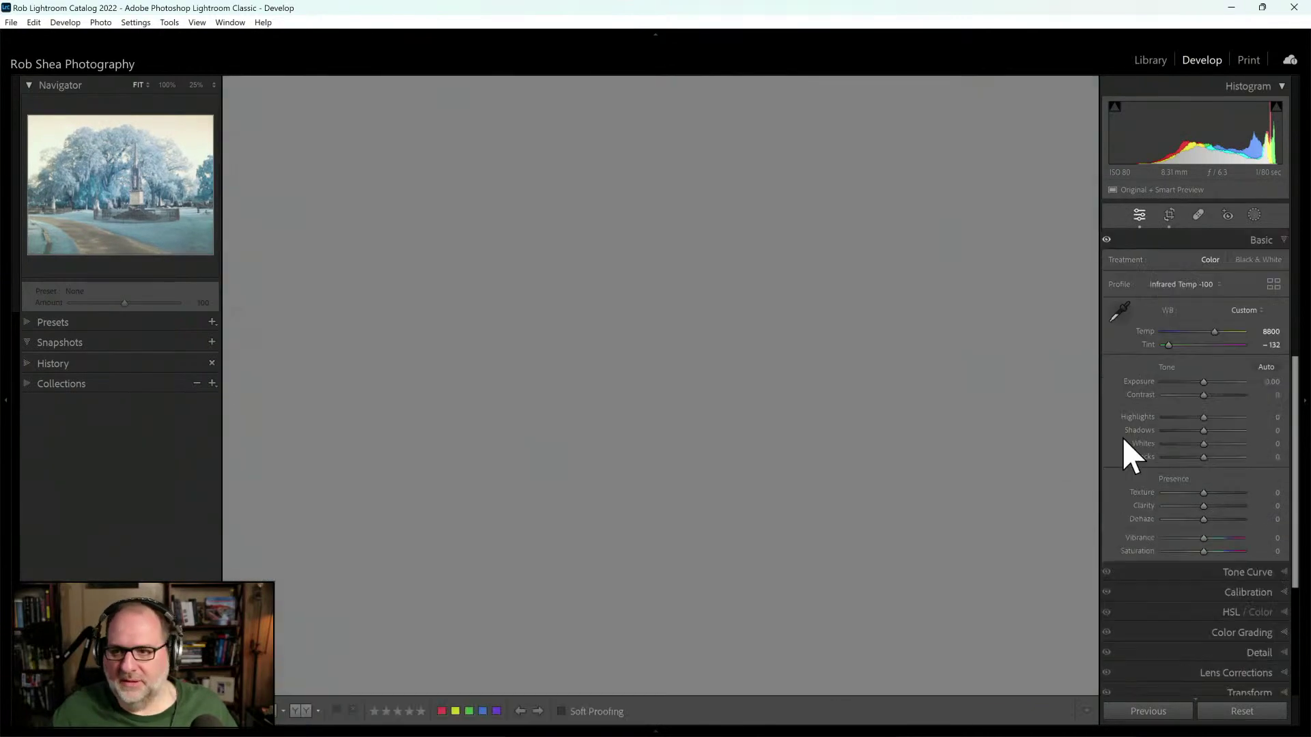
Step: Examine the IR Color Swap profiles in the Profile Browser, collapse that group and close the browser
{"action": "left_click", "coordinate": [1274, 286]}
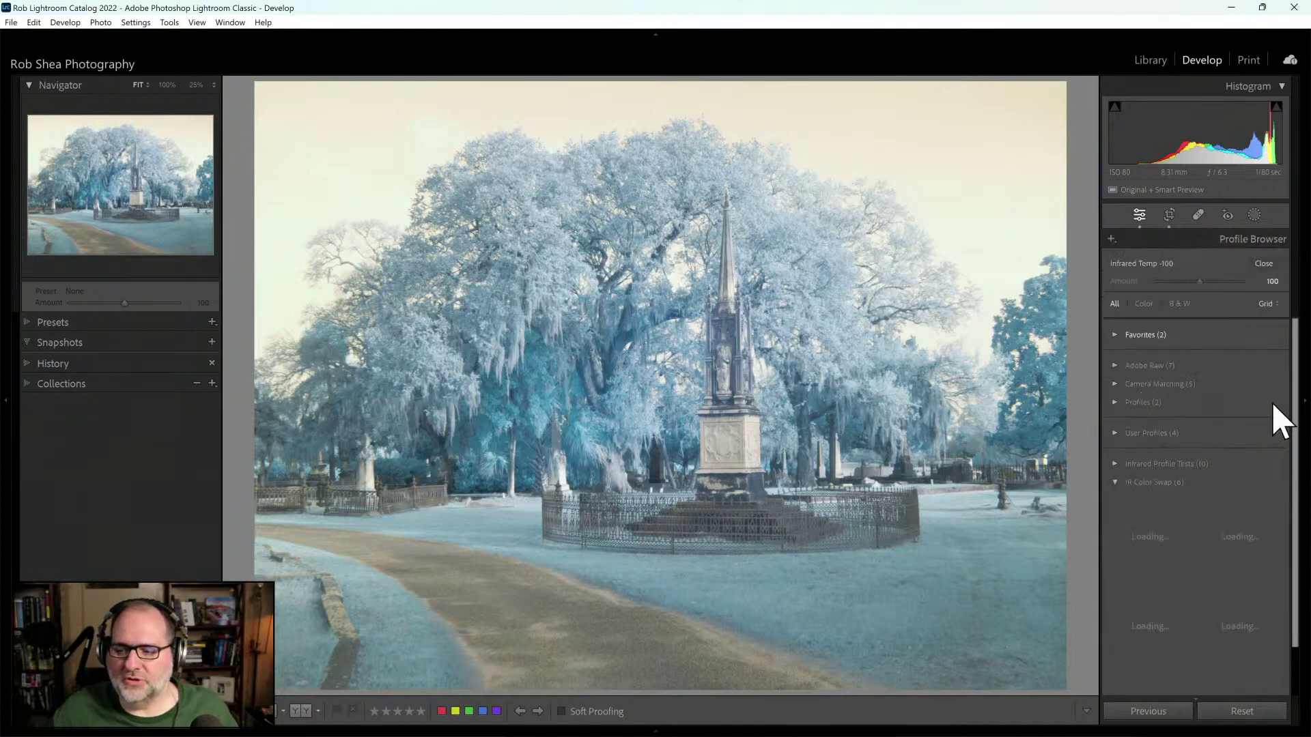
{"action": "scroll", "coordinate": [1300, 369], "scroll_direction": "down", "scroll_amount": 2}
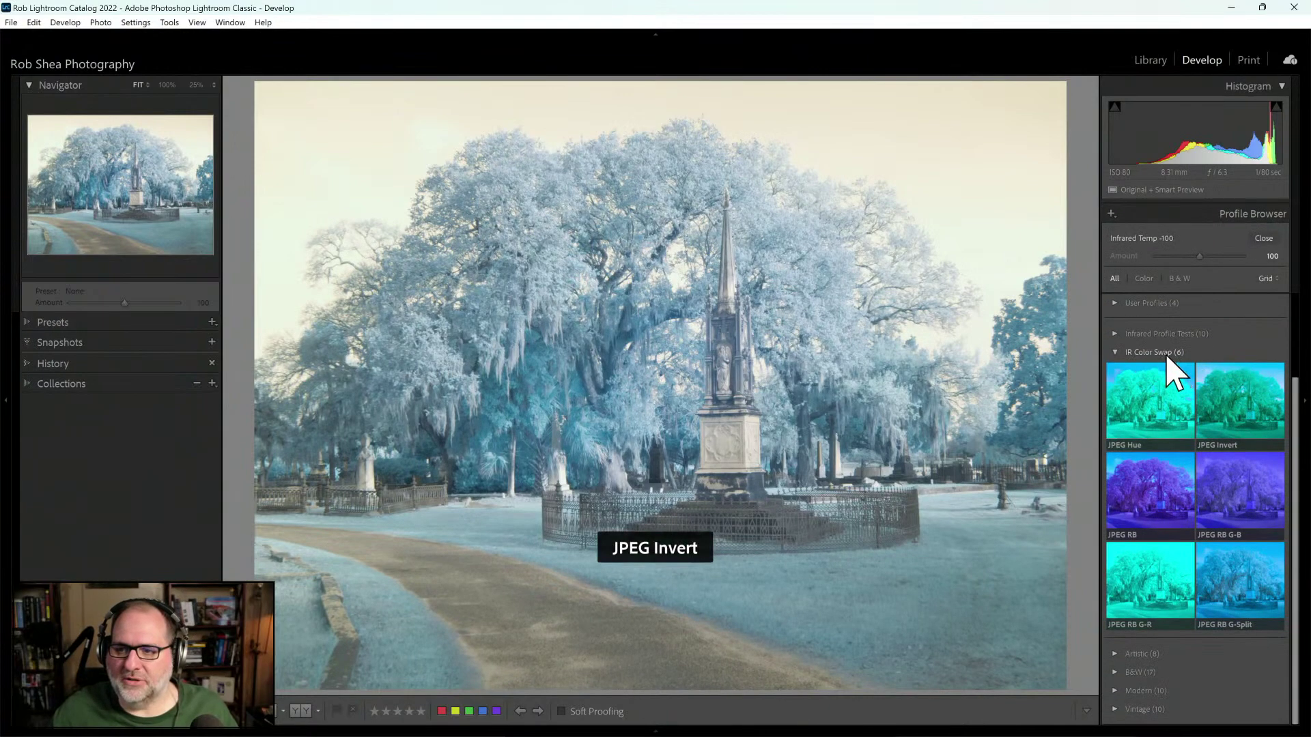
{"action": "left_click", "coordinate": [1169, 354]}
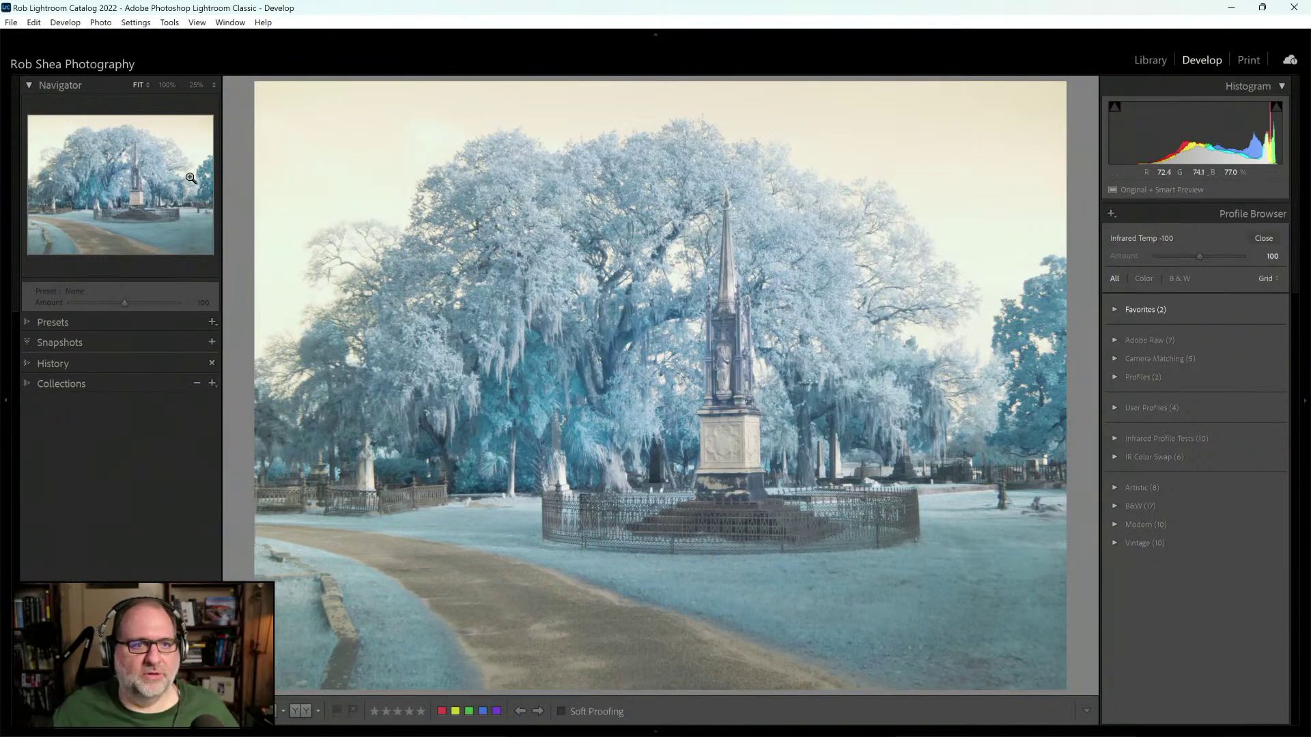
{"action": "left_click", "coordinate": [214, 86]}
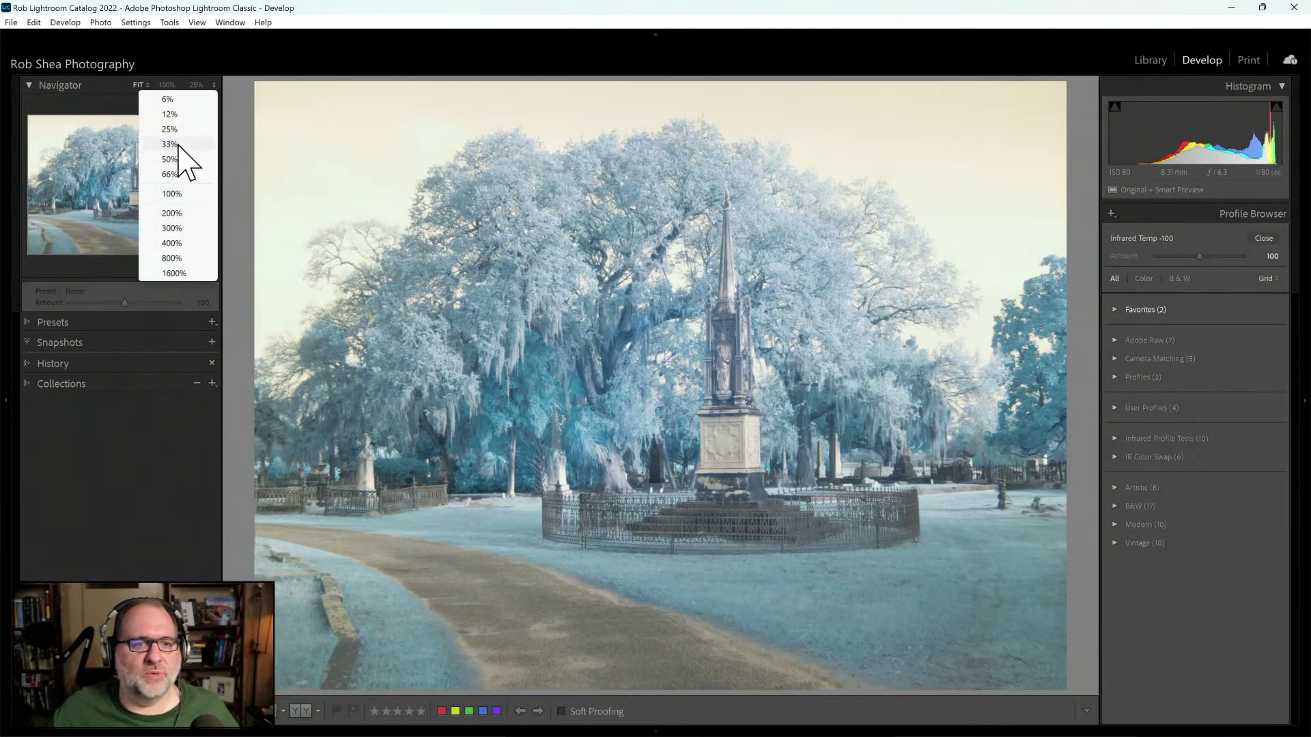
{"action": "left_click", "coordinate": [184, 163]}
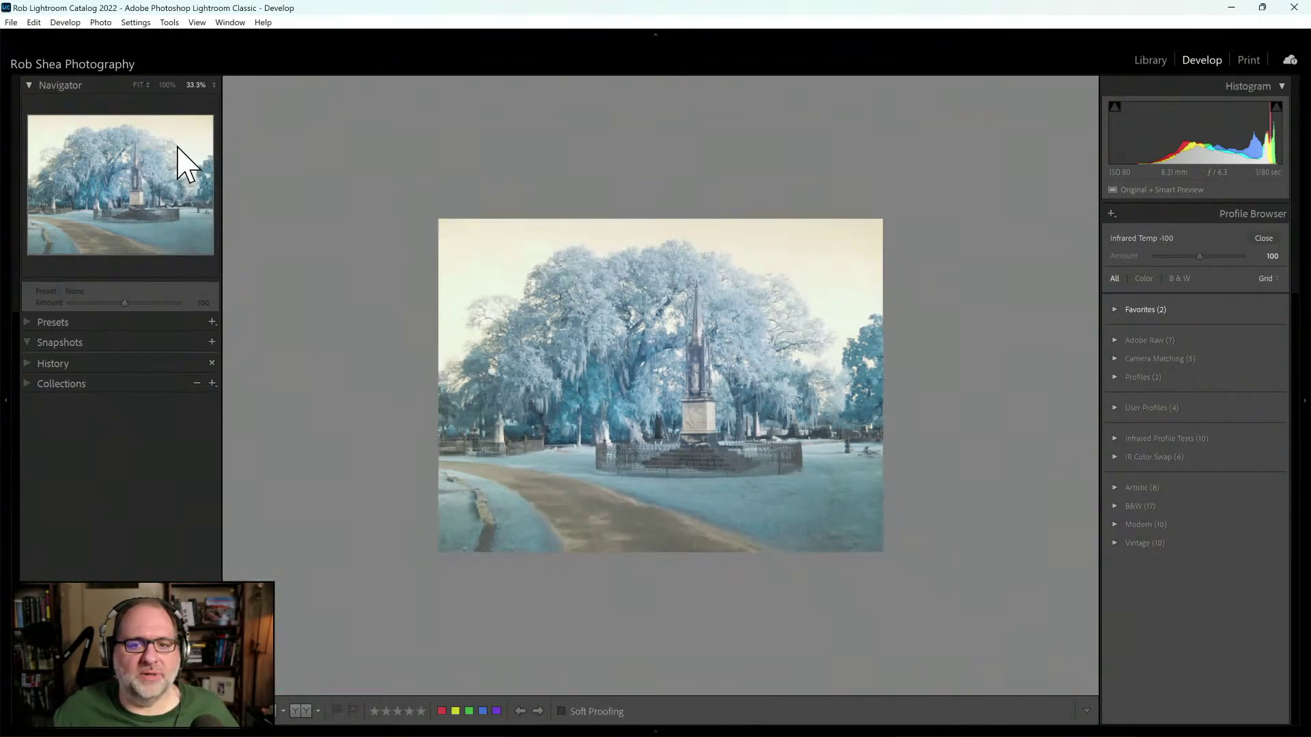
{"action": "left_click", "coordinate": [1264, 239]}
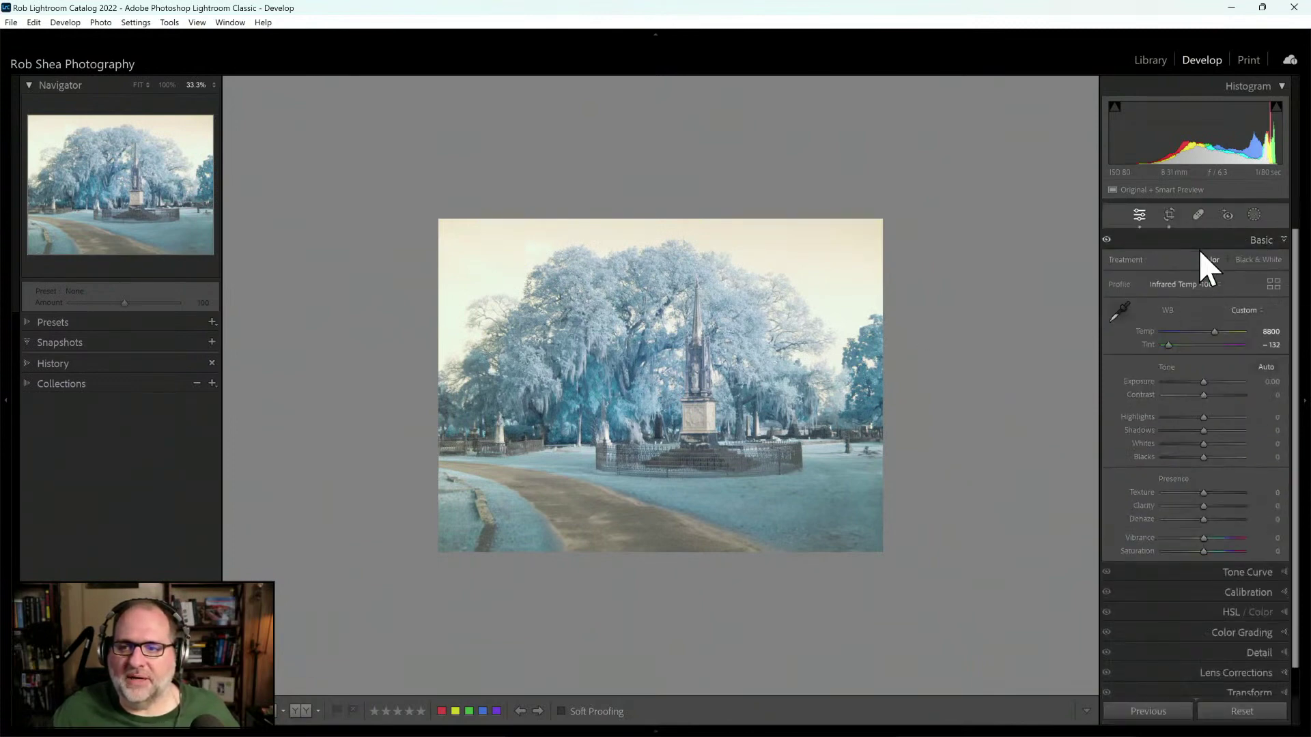
Step: Create a Linear Gradient mask that covers the entire photo and set its Hue to 180
{"action": "left_click", "coordinate": [1255, 216]}
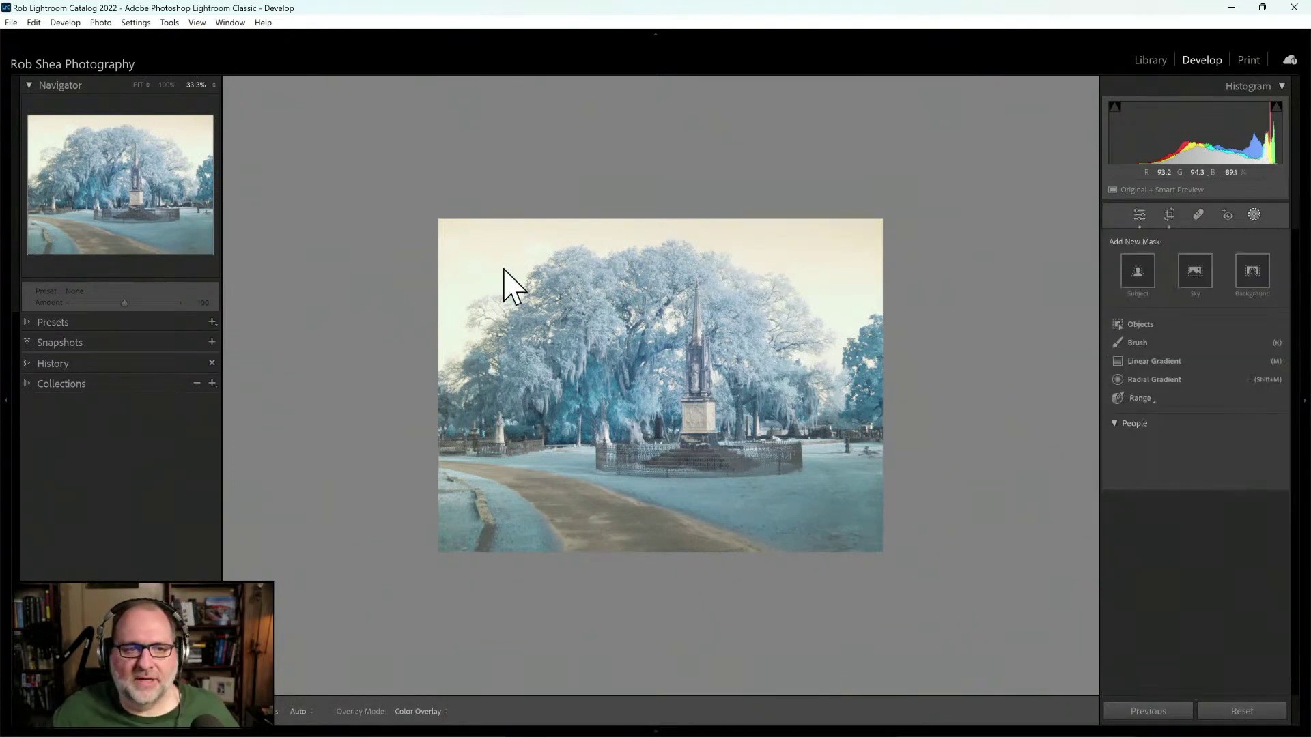
{"action": "left_click", "coordinate": [1135, 381]}
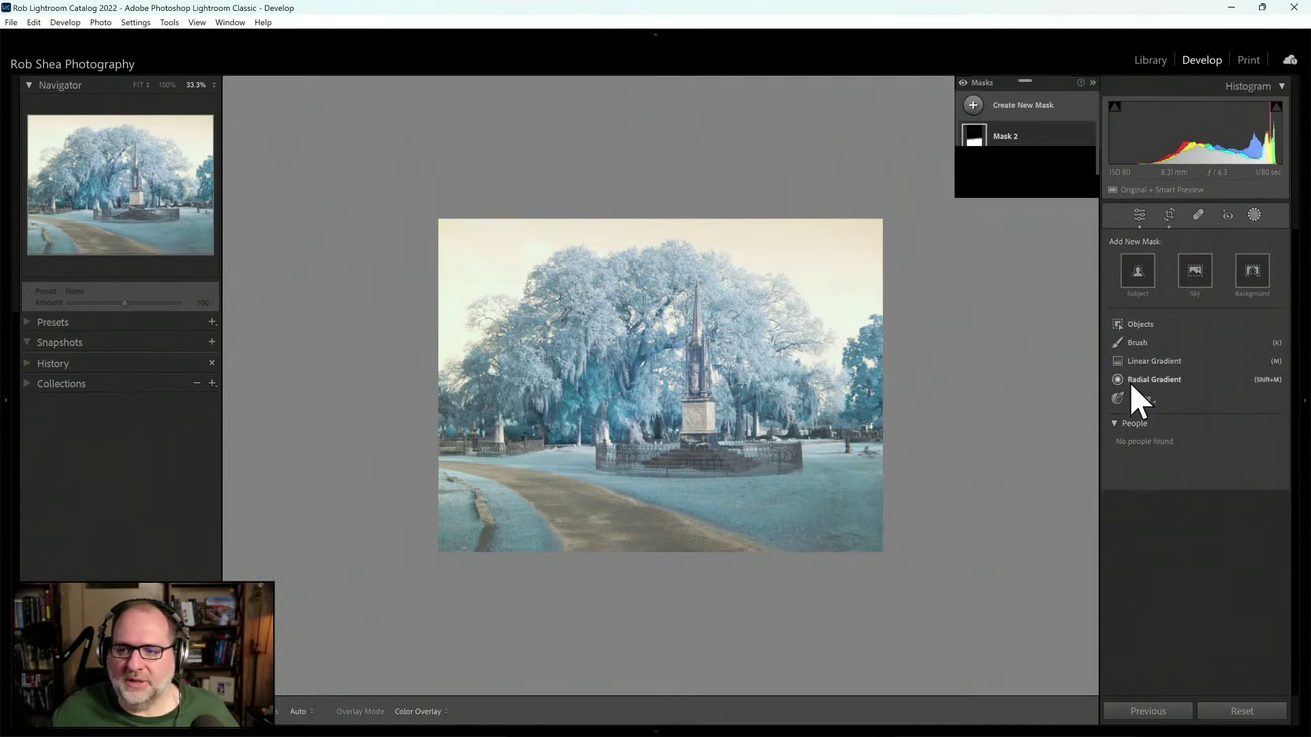
{"action": "key", "text": "m"}
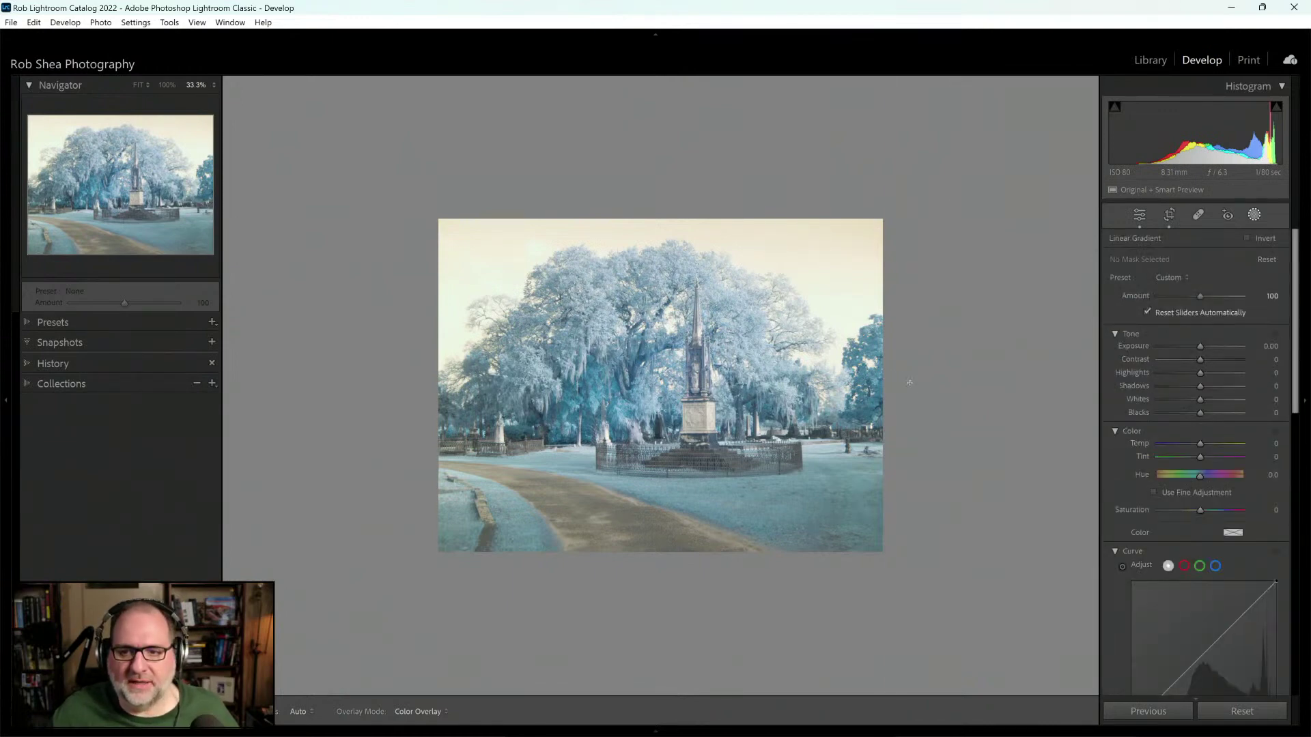
{"action": "left_click_drag", "start_coordinate": [890, 384], "coordinate": [914, 384]}
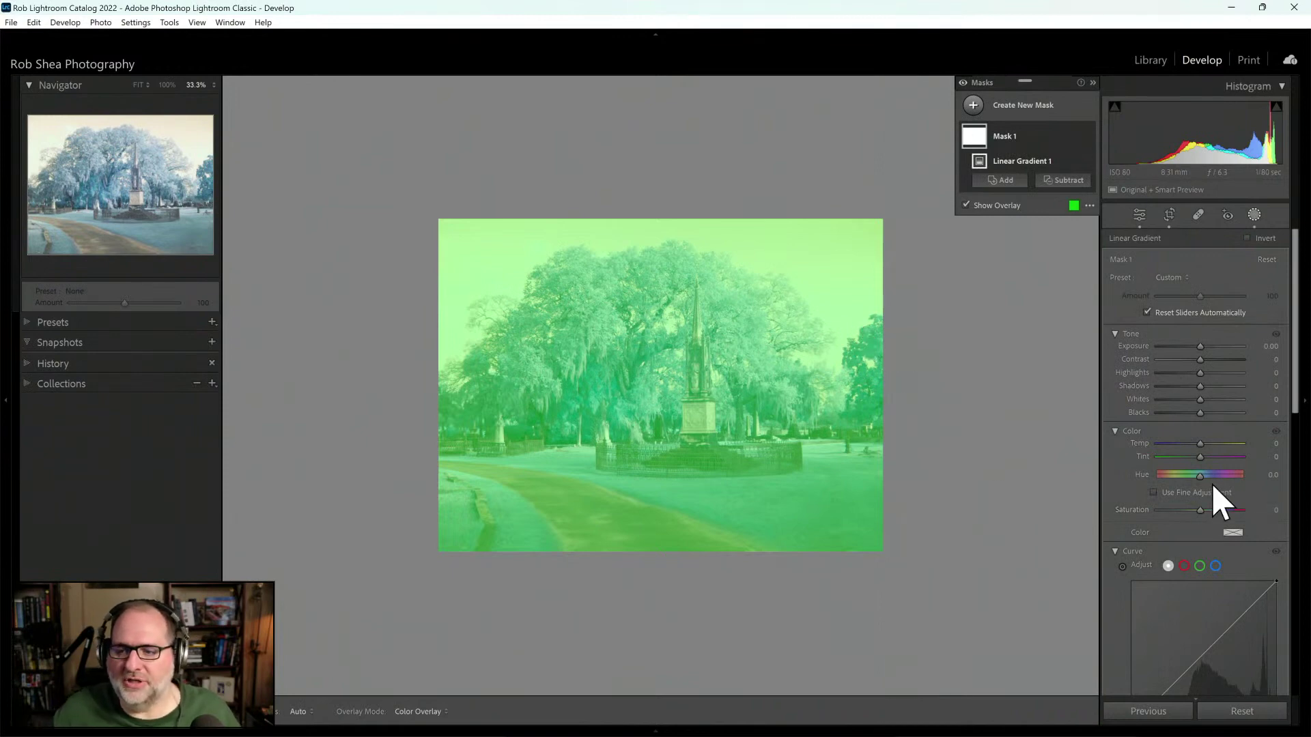
{"action": "left_click_drag", "start_coordinate": [1200, 476], "coordinate": [1264, 478]}
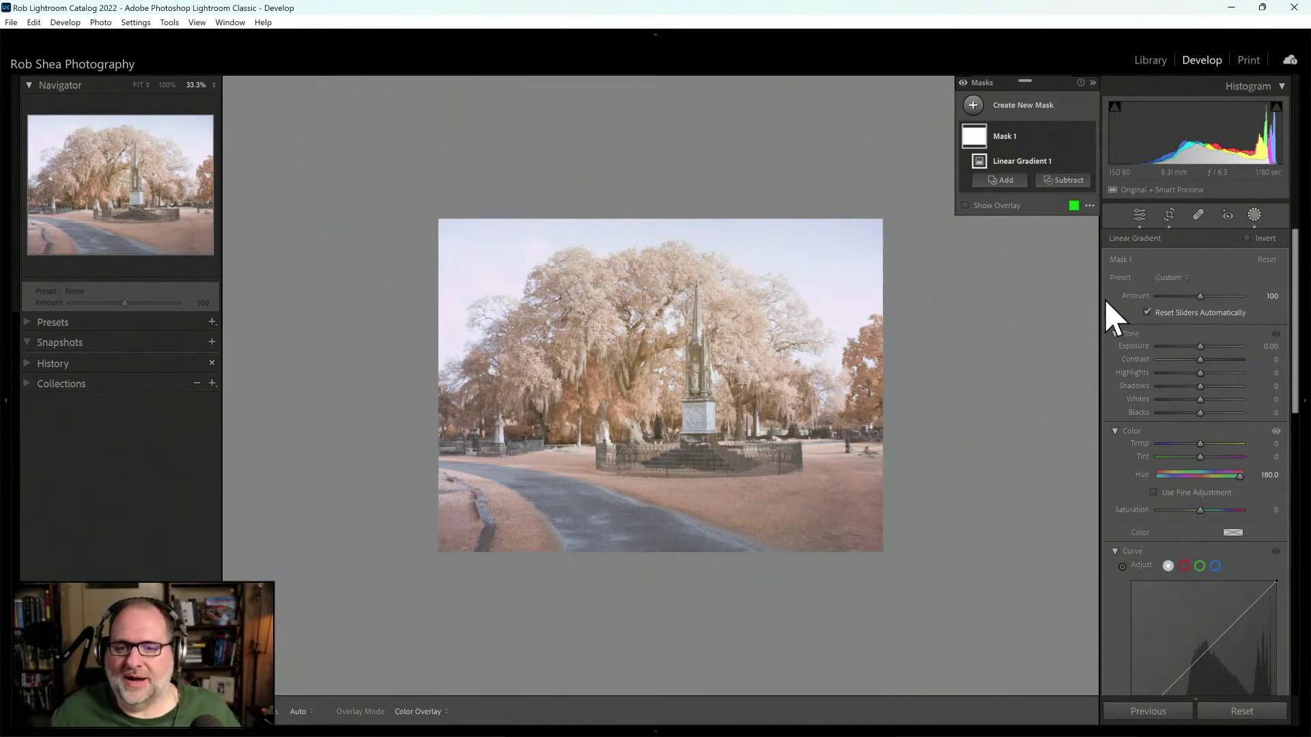
Step: Create a Sky mask and set its Dehaze to 48
{"action": "left_click", "coordinate": [139, 85]}
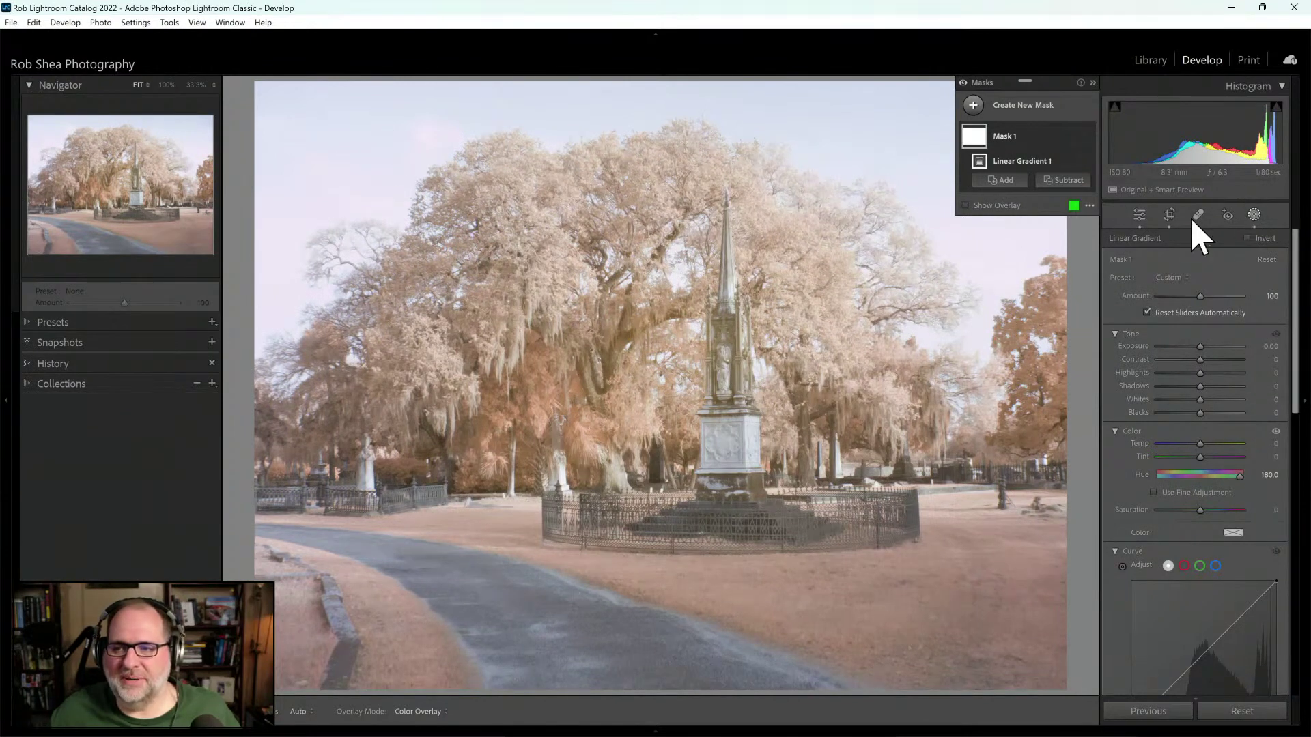
{"action": "left_click", "coordinate": [974, 105]}
{"action": "left_click", "coordinate": [1056, 166]}
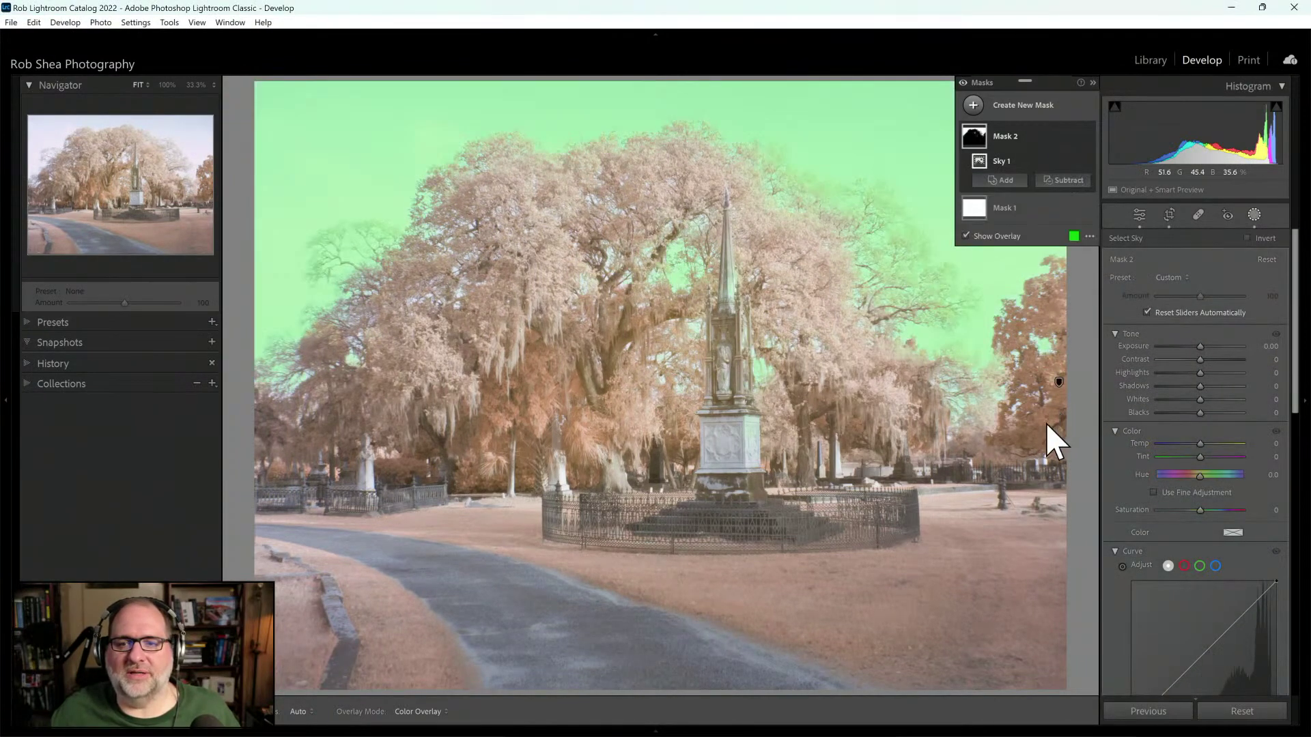
{"action": "left_click_drag", "start_coordinate": [1296, 321], "coordinate": [1296, 469]}
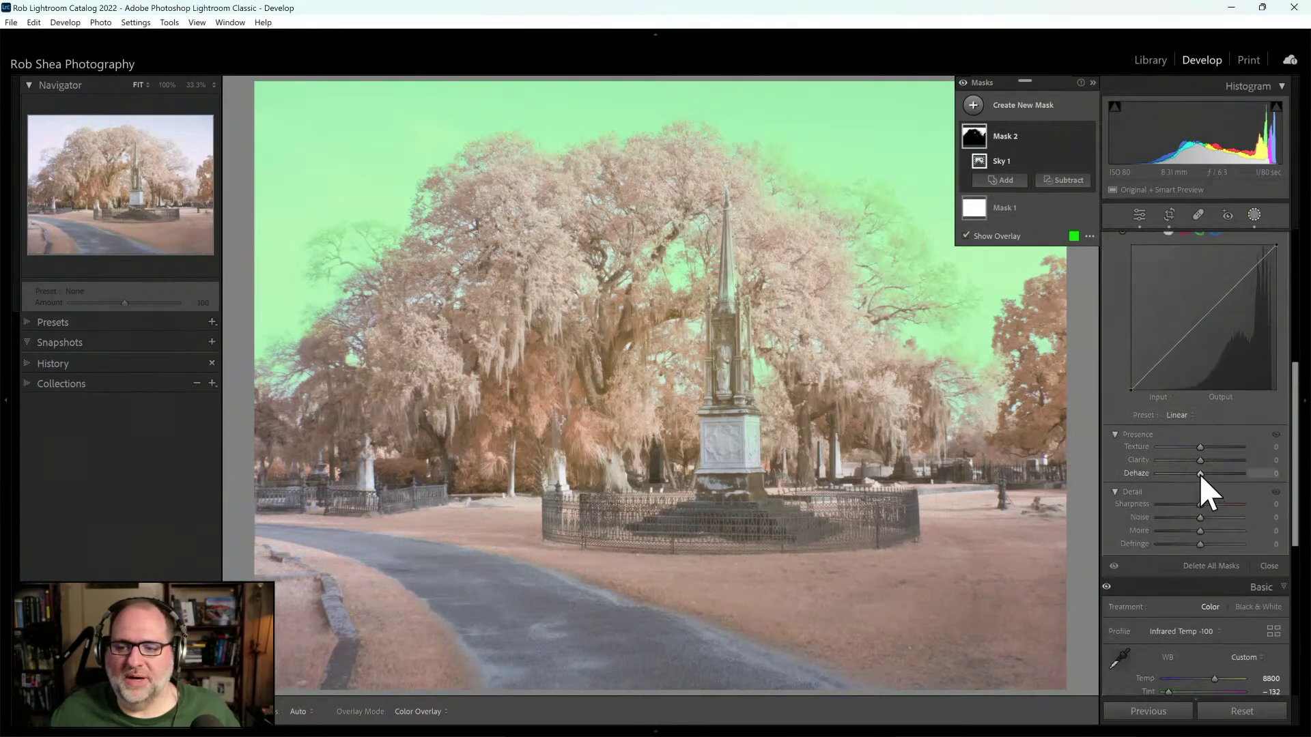
{"action": "left_click_drag", "start_coordinate": [1200, 473], "coordinate": [1214, 474]}
{"action": "left_click_drag", "start_coordinate": [1220, 476], "coordinate": [1220, 477]}
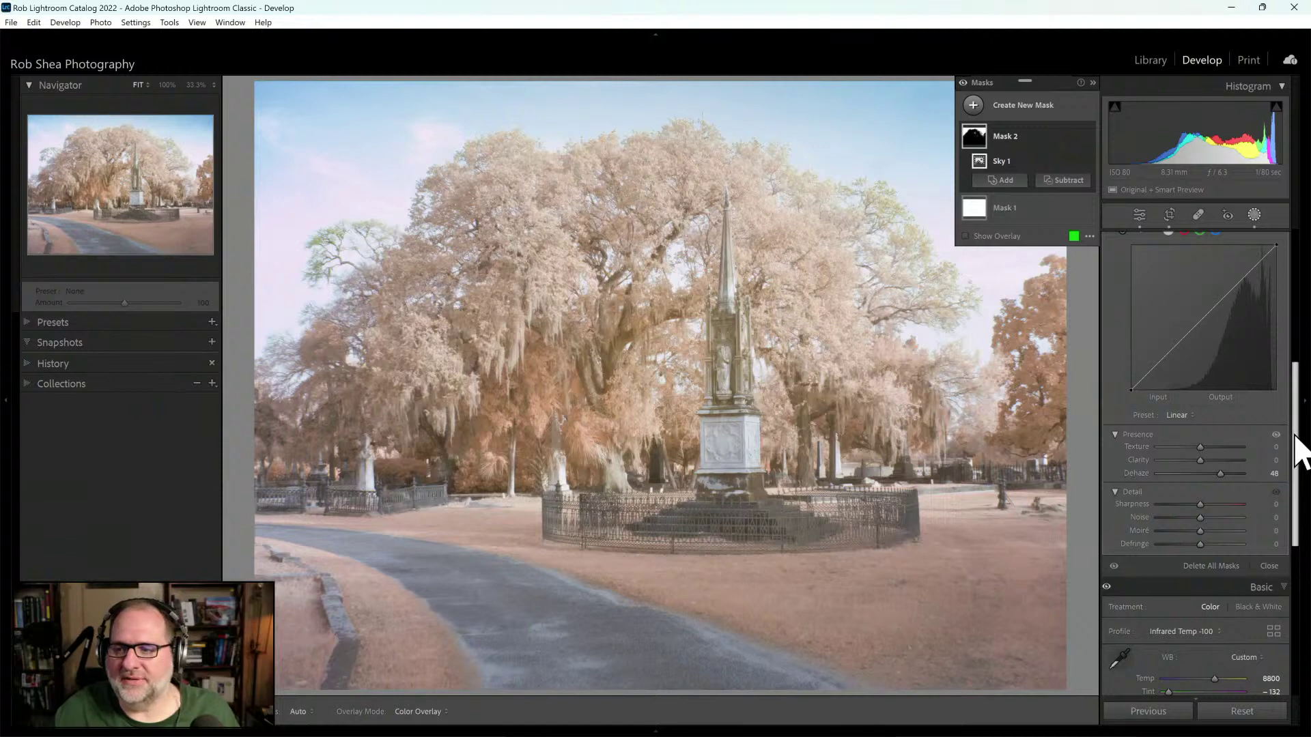
Step: Create a Subject mask for the monument and subtract the tree foliage behind it with a brush
{"action": "left_click", "coordinate": [973, 105]}
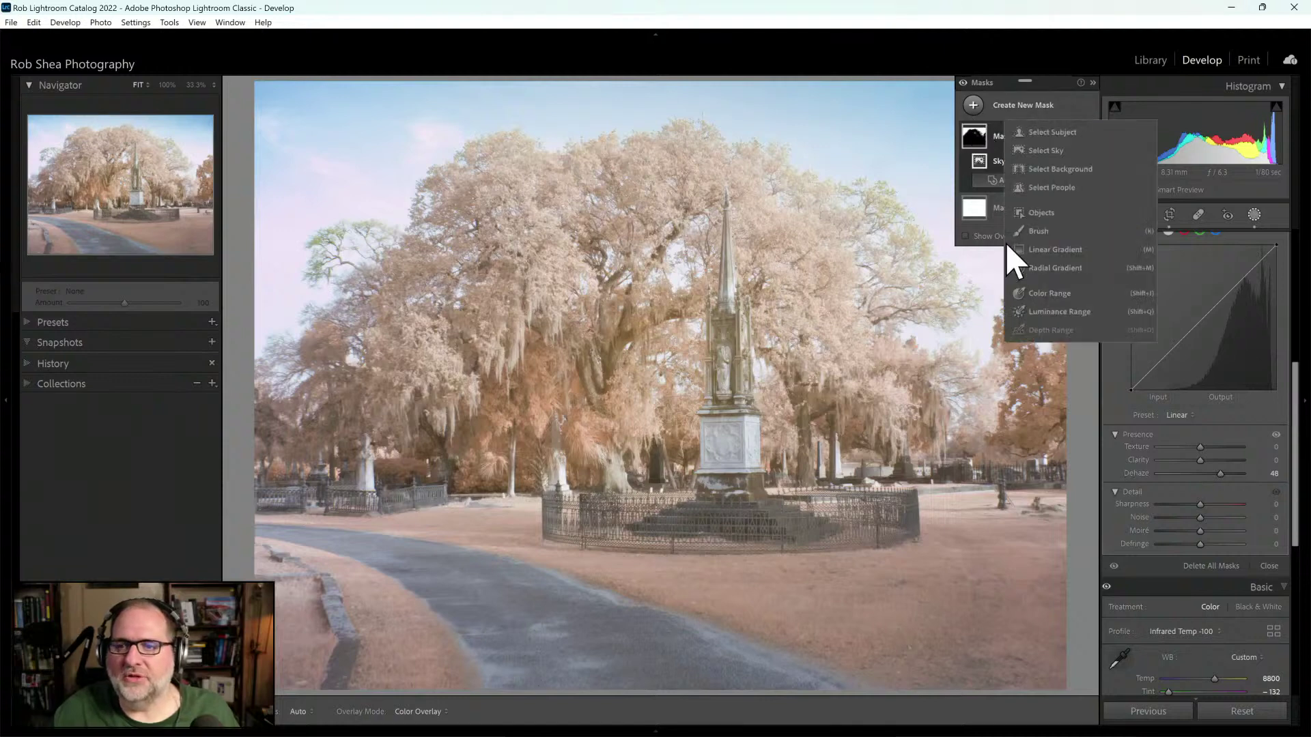
{"action": "left_click", "coordinate": [1065, 132]}
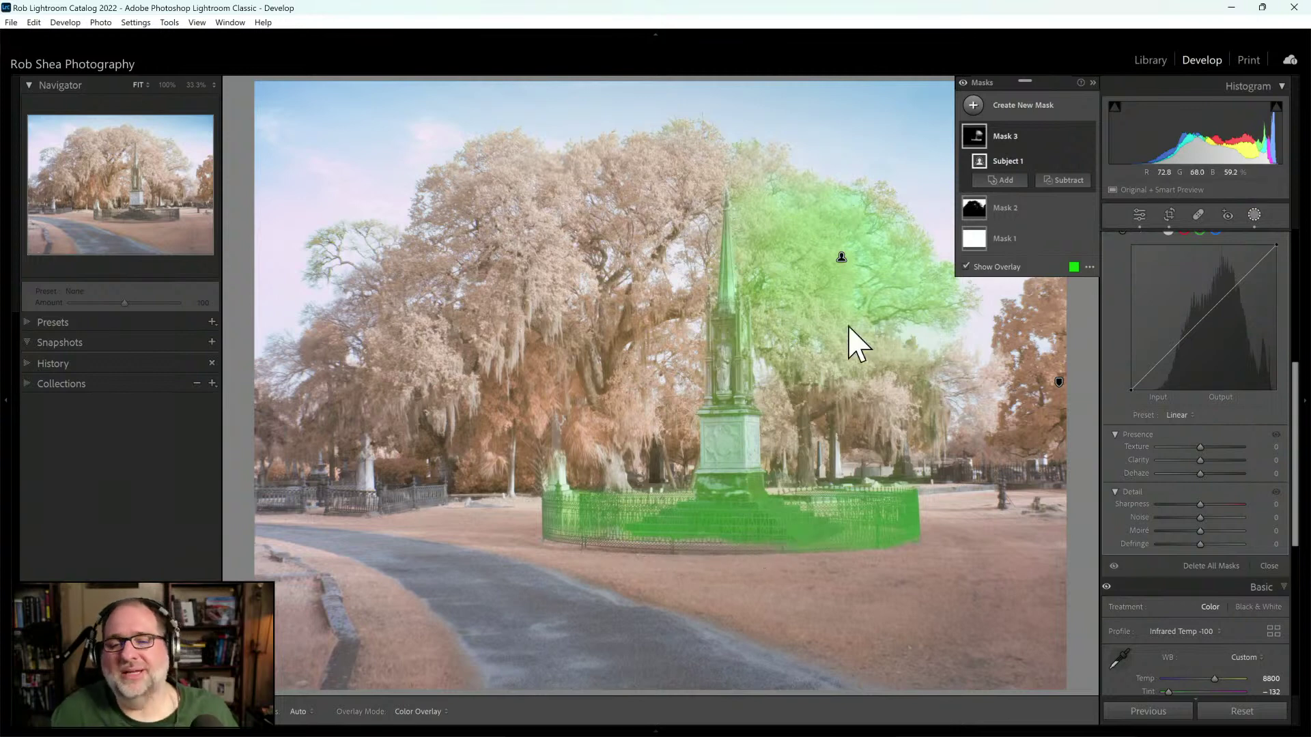
{"action": "left_click", "coordinate": [1065, 180]}
{"action": "left_click", "coordinate": [1068, 314]}
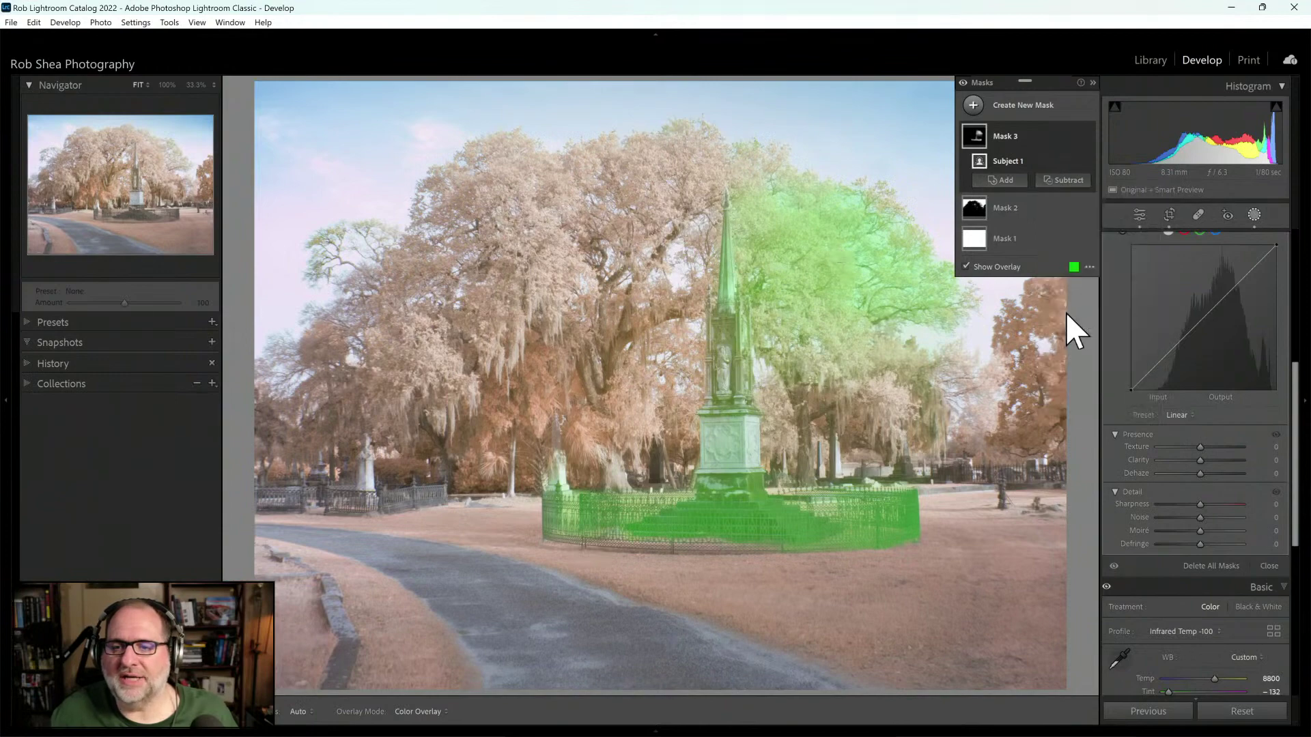
{"action": "key", "text": "h"}
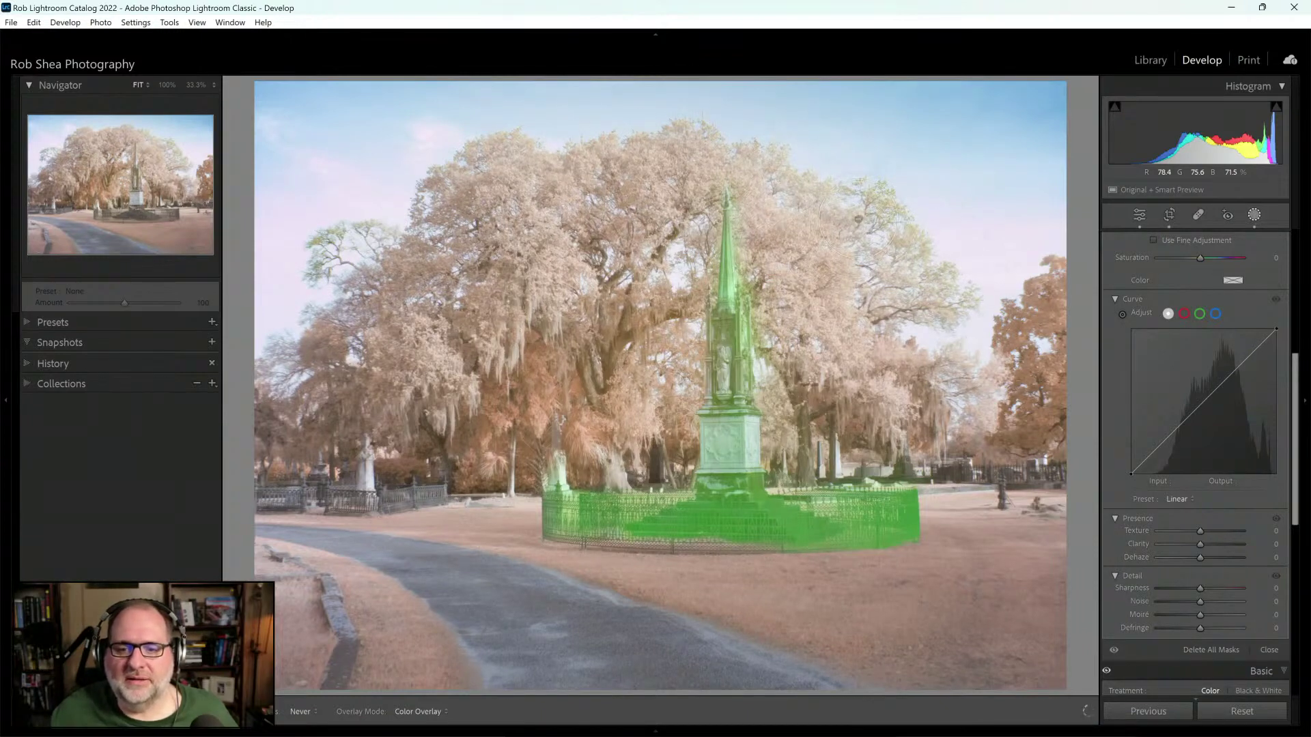
Step: Add a brush to the monument's Subject mask and paint over the statue section, pedestal and upper shaft
{"action": "key", "text": "h"}
{"action": "left_click", "coordinate": [1001, 199]}
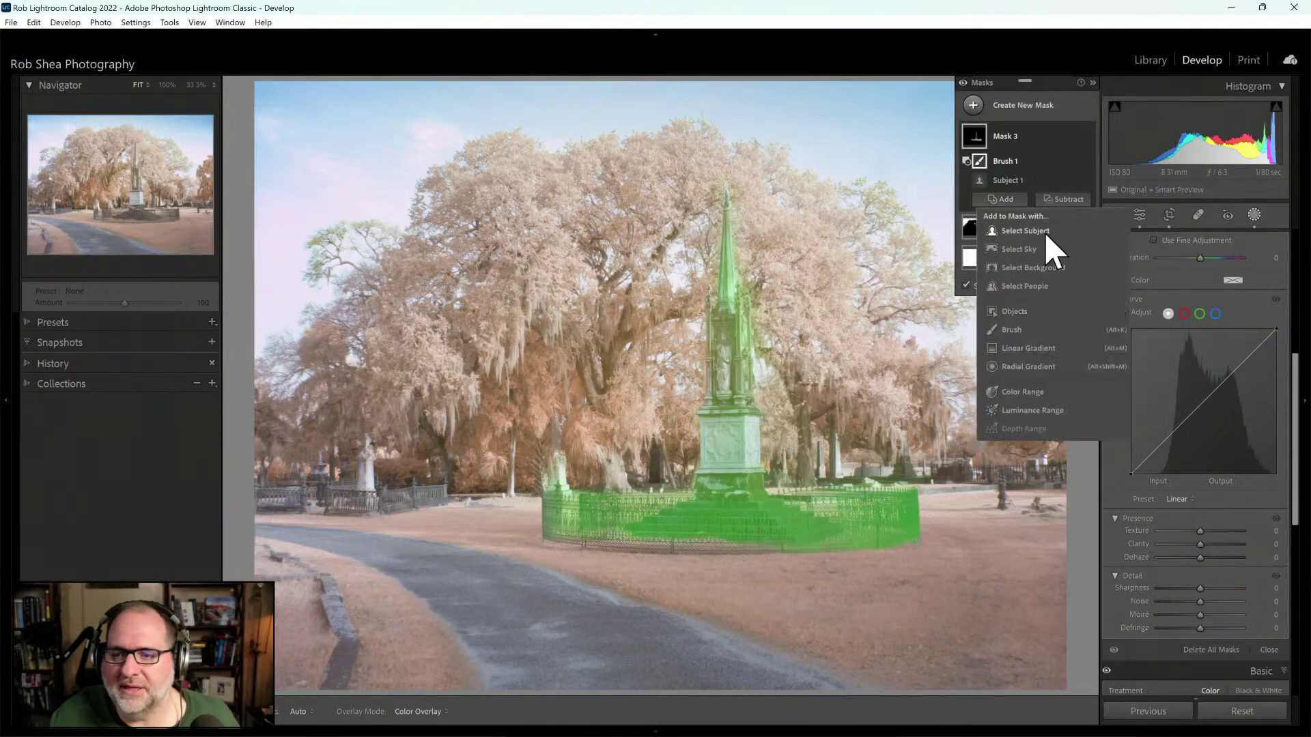
{"action": "left_click", "coordinate": [1018, 331]}
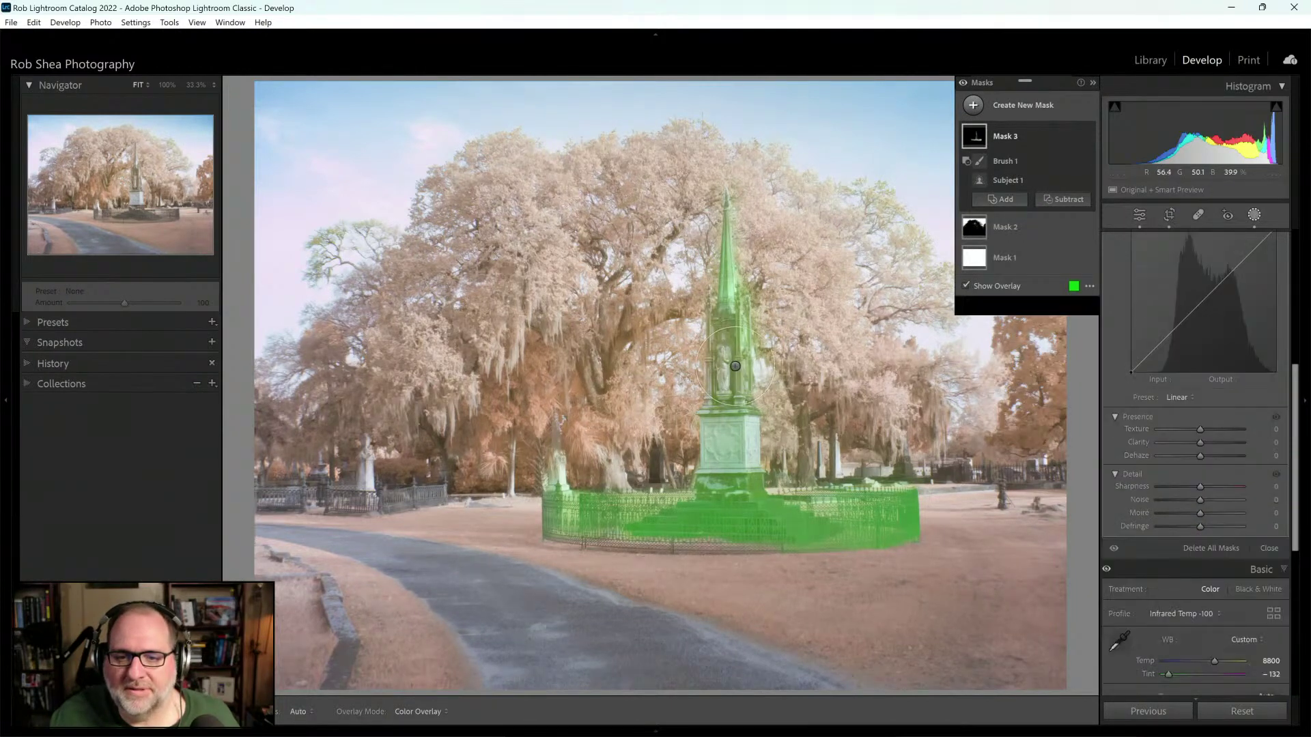
{"action": "key", "text": "h"}
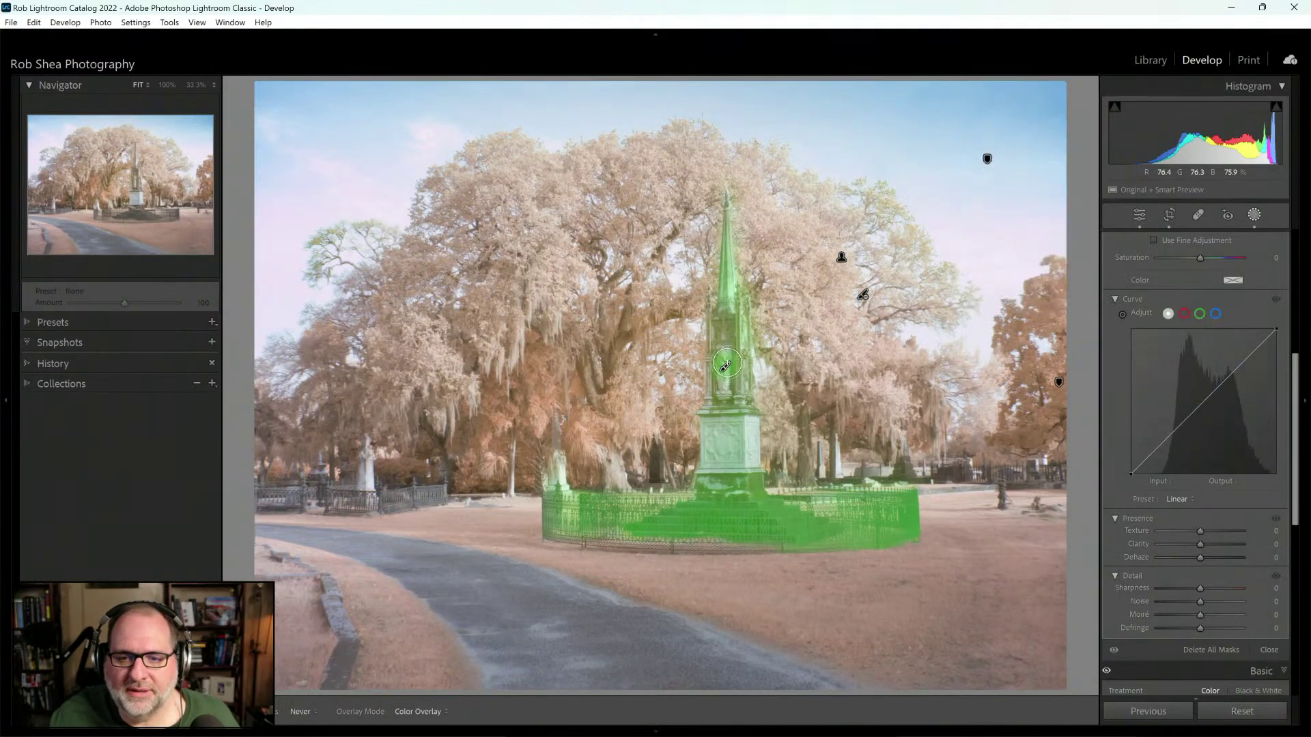
{"action": "mouse_move", "coordinate": [735, 369]}
{"action": "left_mouse_down"}
{"action": "mouse_move", "coordinate": [725, 323]}
{"action": "mouse_move", "coordinate": [712, 485]}
{"action": "mouse_move", "coordinate": [725, 494]}
{"action": "mouse_move", "coordinate": [740, 459]}
{"action": "left_mouse_up"}
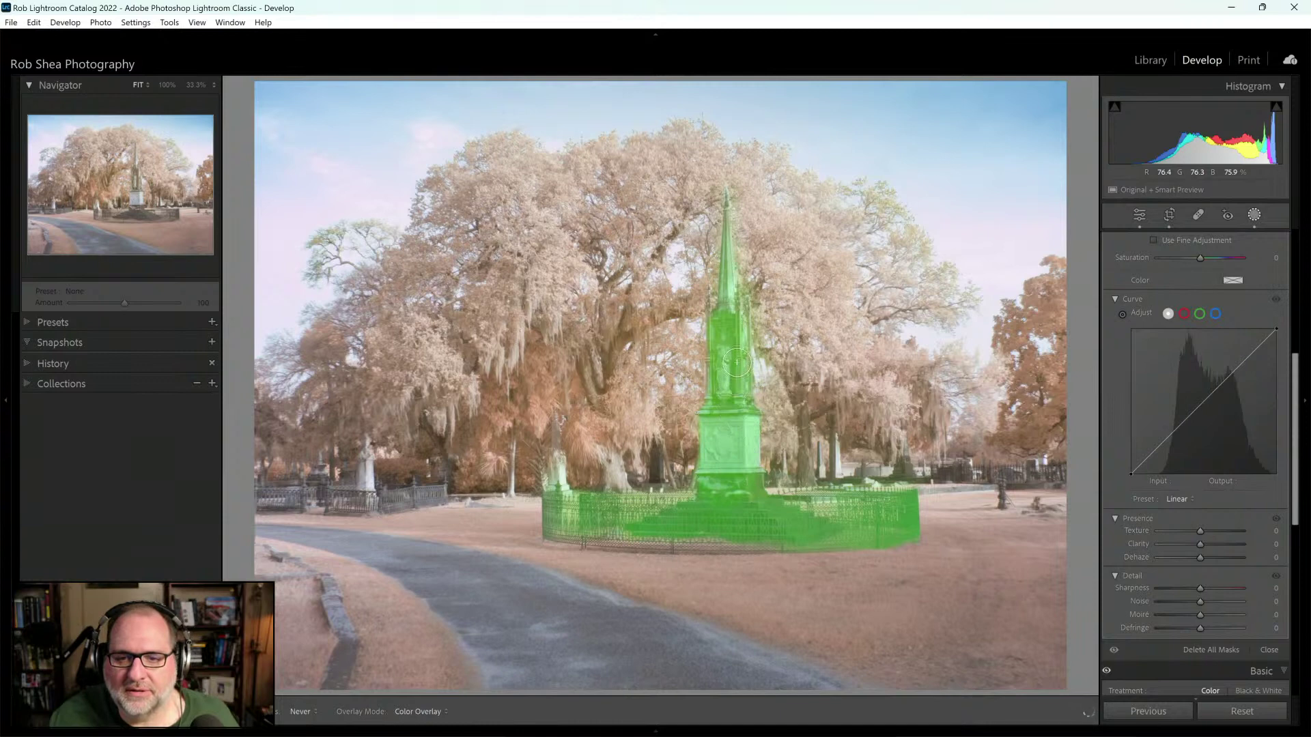
{"action": "left_click_drag", "start_coordinate": [735, 330], "coordinate": [725, 286]}
{"action": "scroll", "coordinate": [726, 329], "scroll_direction": "down", "scroll_amount": 3}
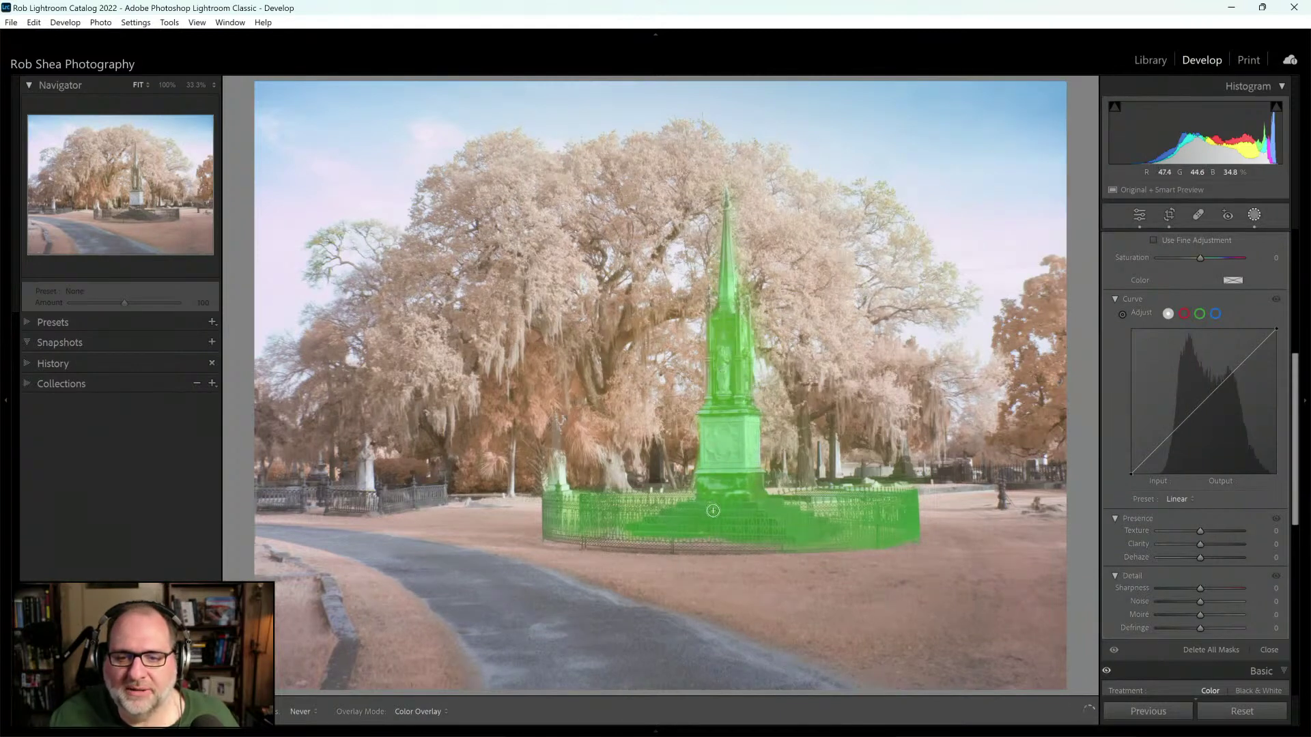
{"action": "left_click_drag", "start_coordinate": [833, 470], "coordinate": [256, 86]}
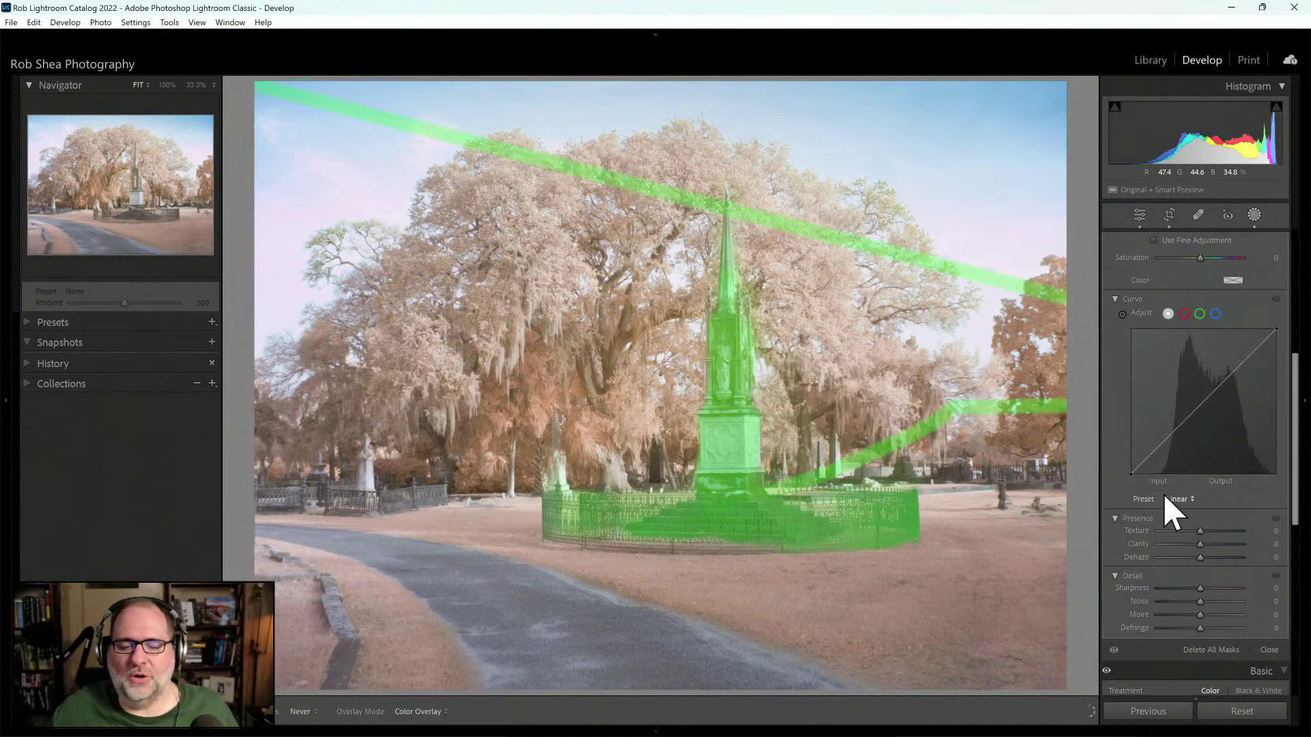
Step: Try to undo the stray brush strokes across the trees and sky, reloading the masking tool
{"action": "key", "text": "ctrl+z"}
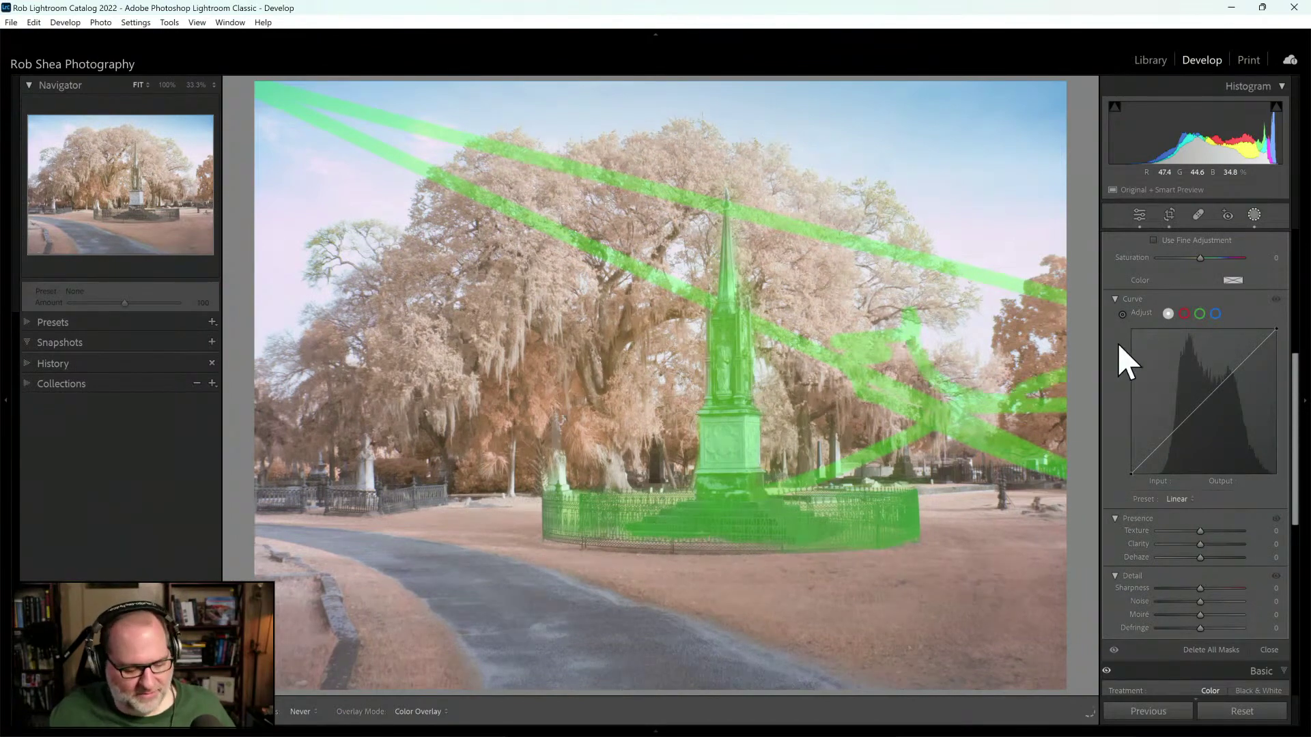
{"action": "key", "text": "ctrl+z"}
{"action": "key", "text": "ctrl+z"}
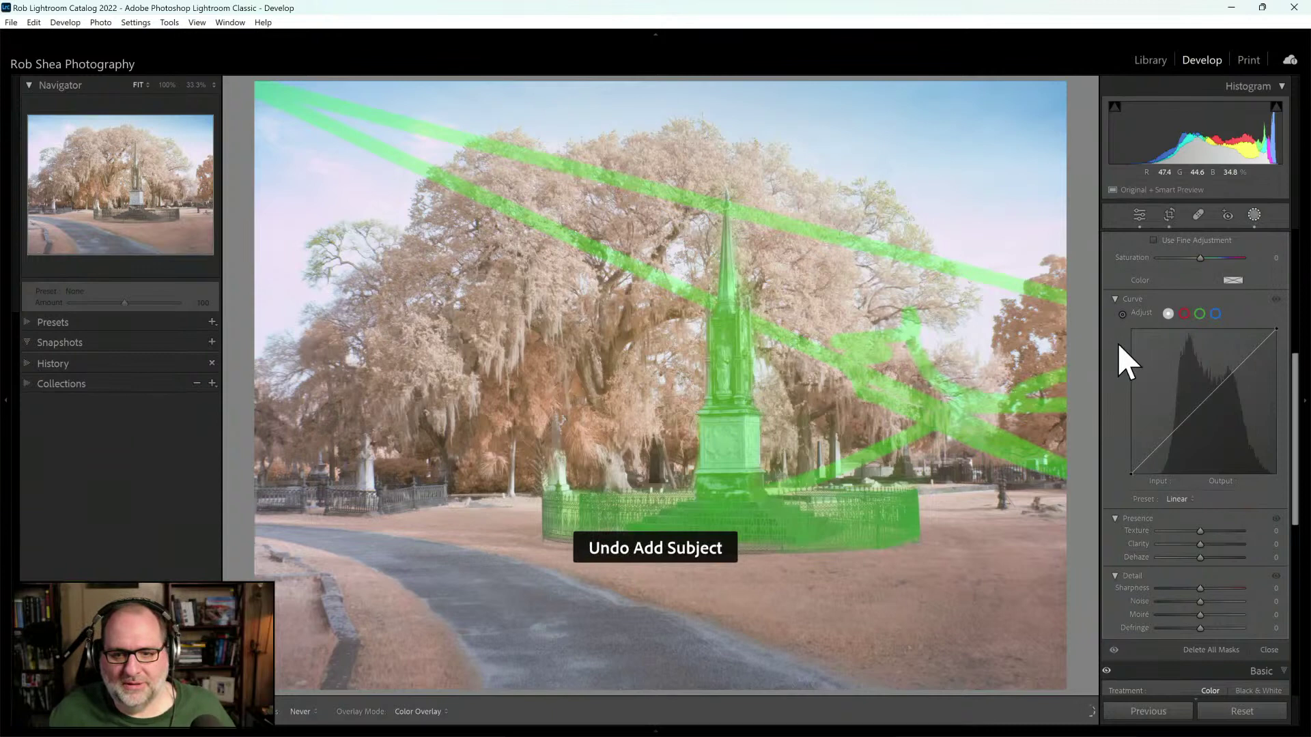
{"action": "key", "text": "ctrl+z"}
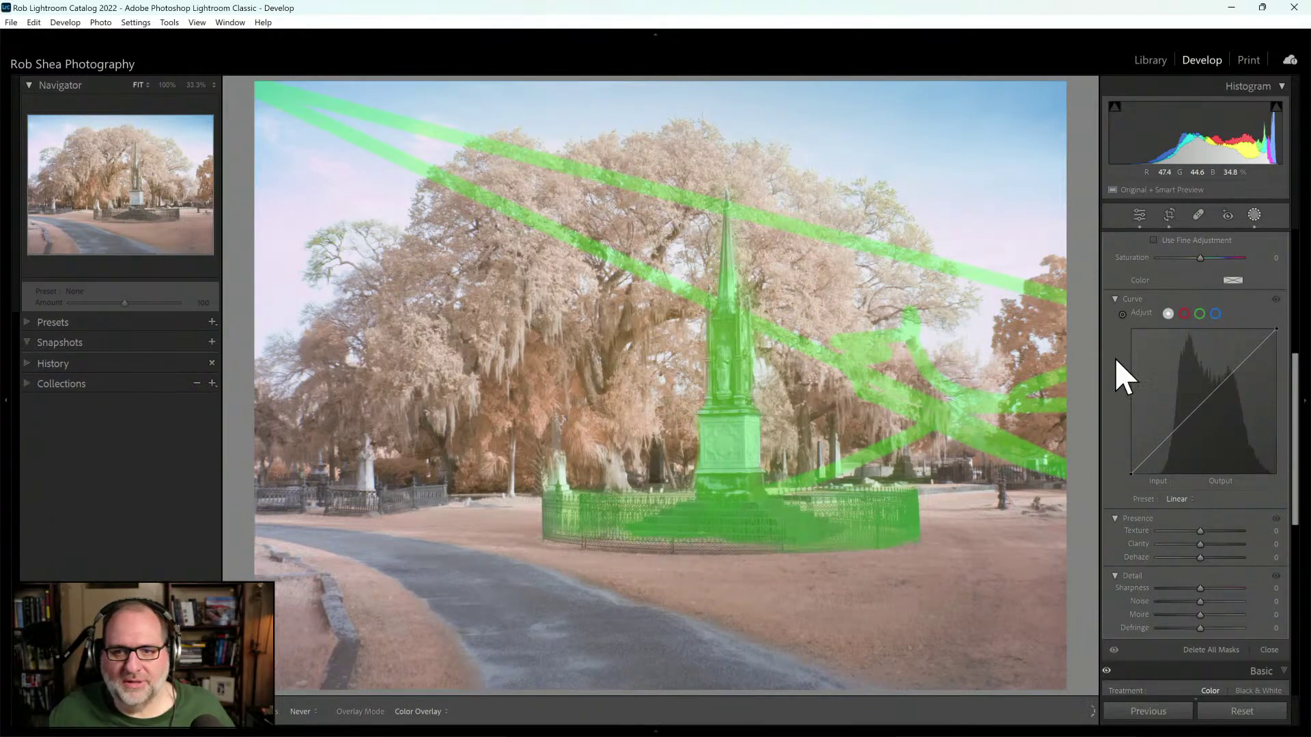
{"action": "left_click", "coordinate": [1255, 215]}
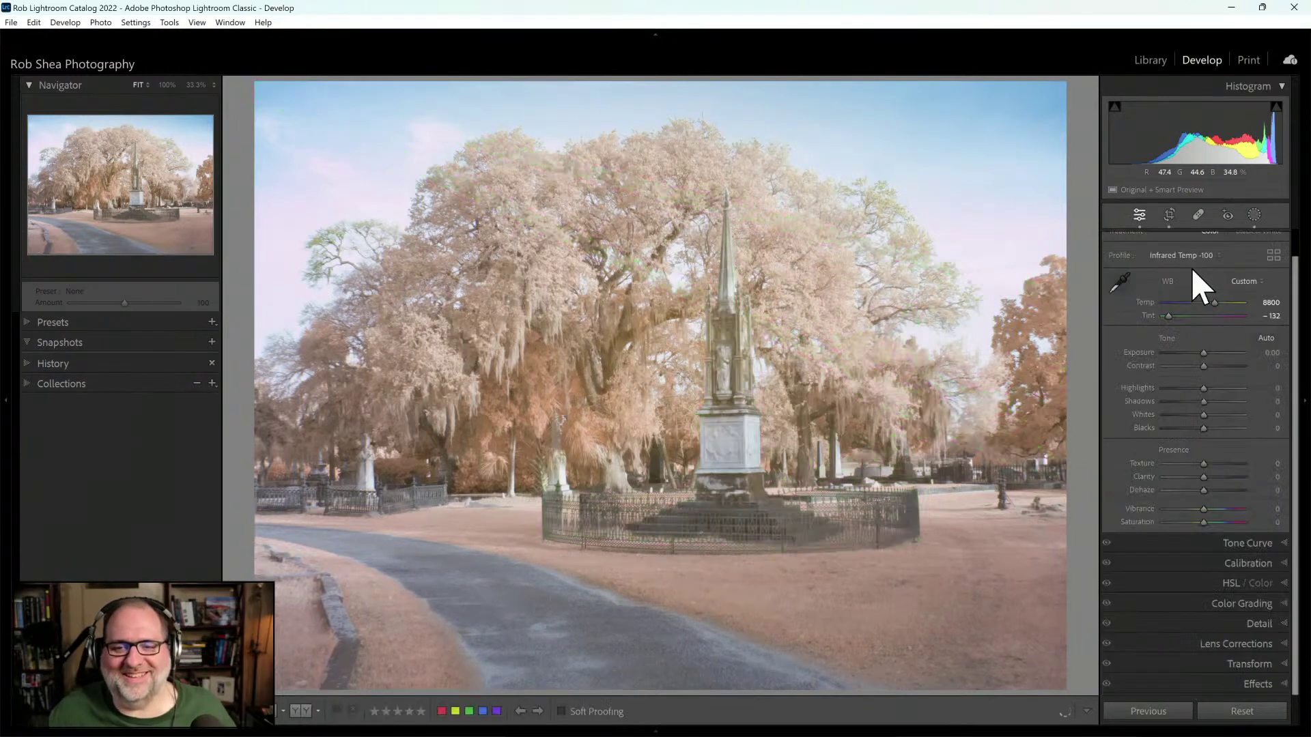
{"action": "left_click", "coordinate": [1257, 217]}
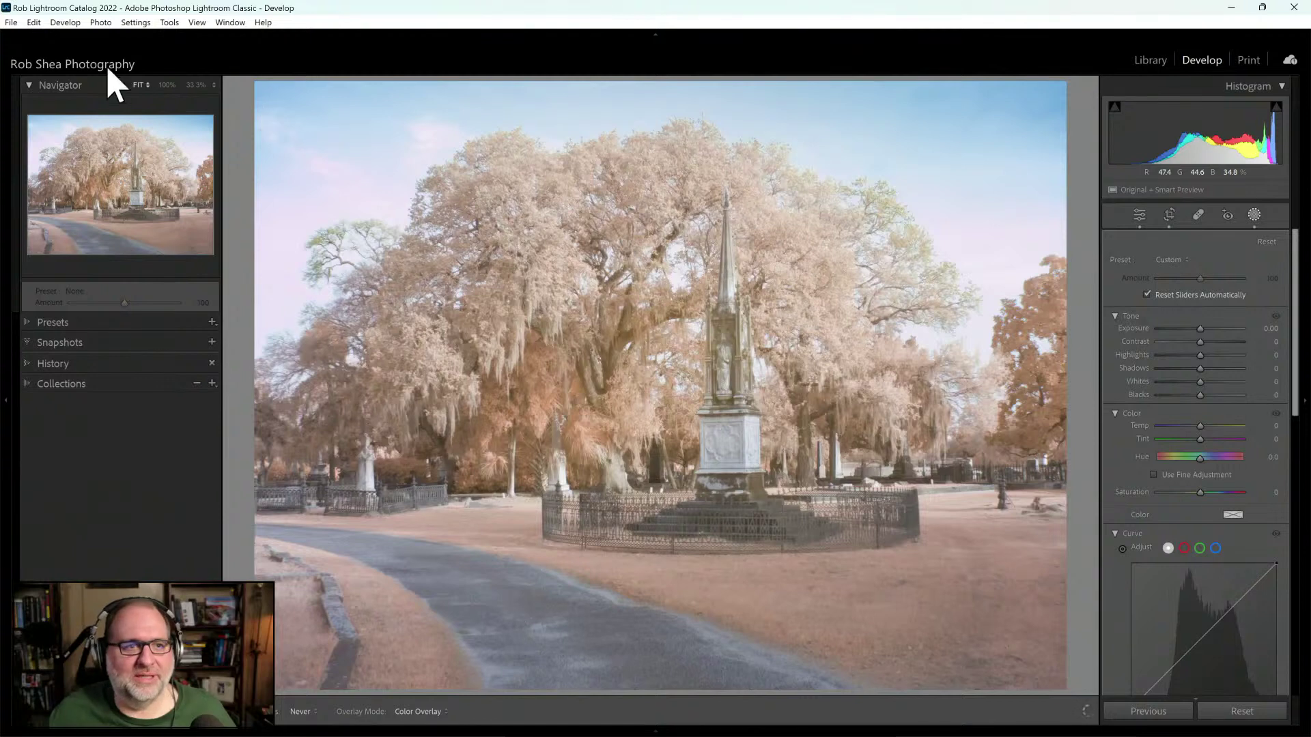
Step: Try to revert the photo to the "Mask 1: Update Hue Adjustment" history state and reload the masking tool
{"action": "left_click", "coordinate": [76, 25]}
{"action": "mouse_move", "coordinate": [111, 29]}
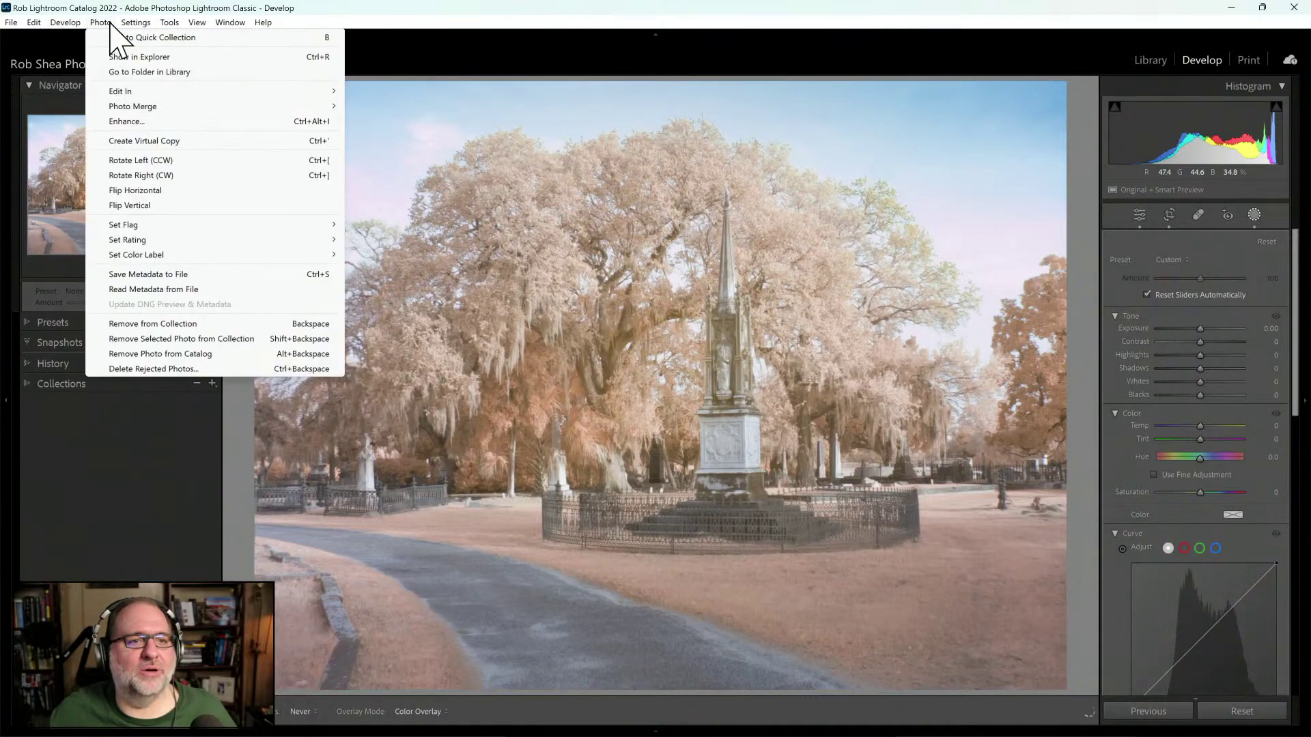
{"action": "left_click", "coordinate": [87, 388]}
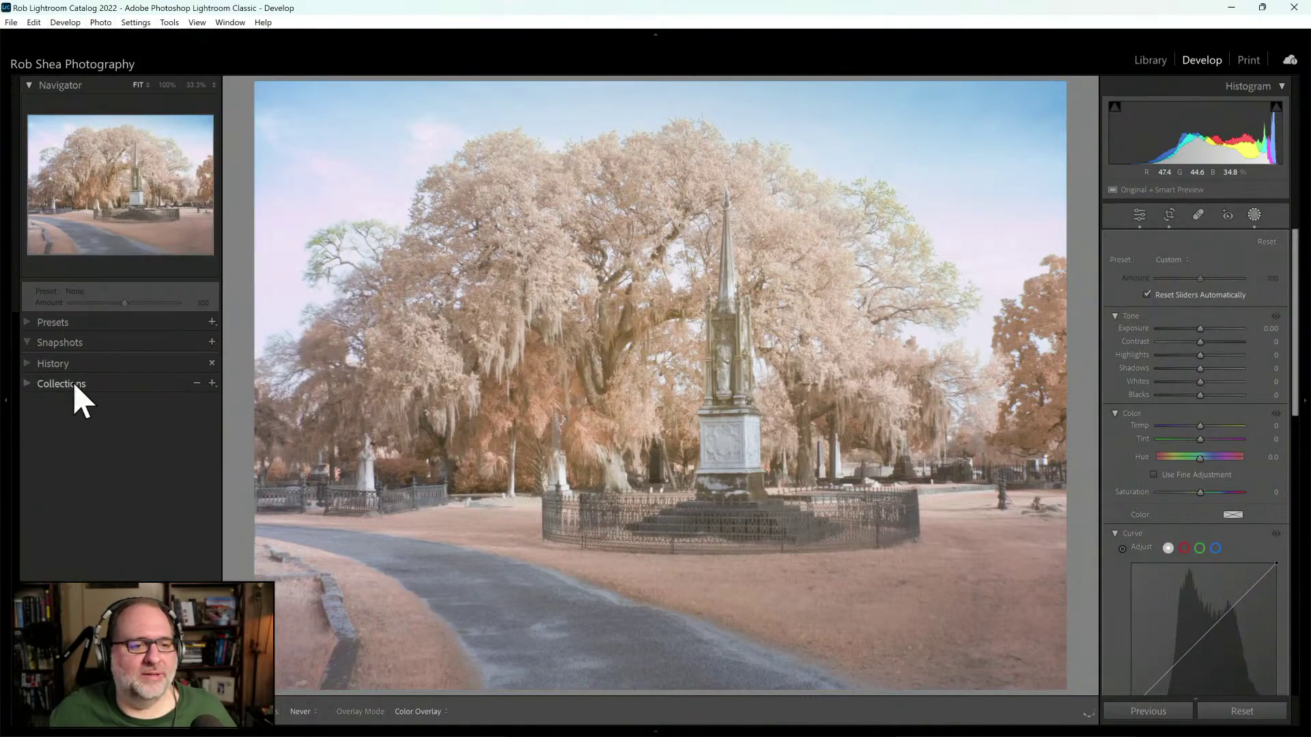
{"action": "left_click", "coordinate": [43, 363]}
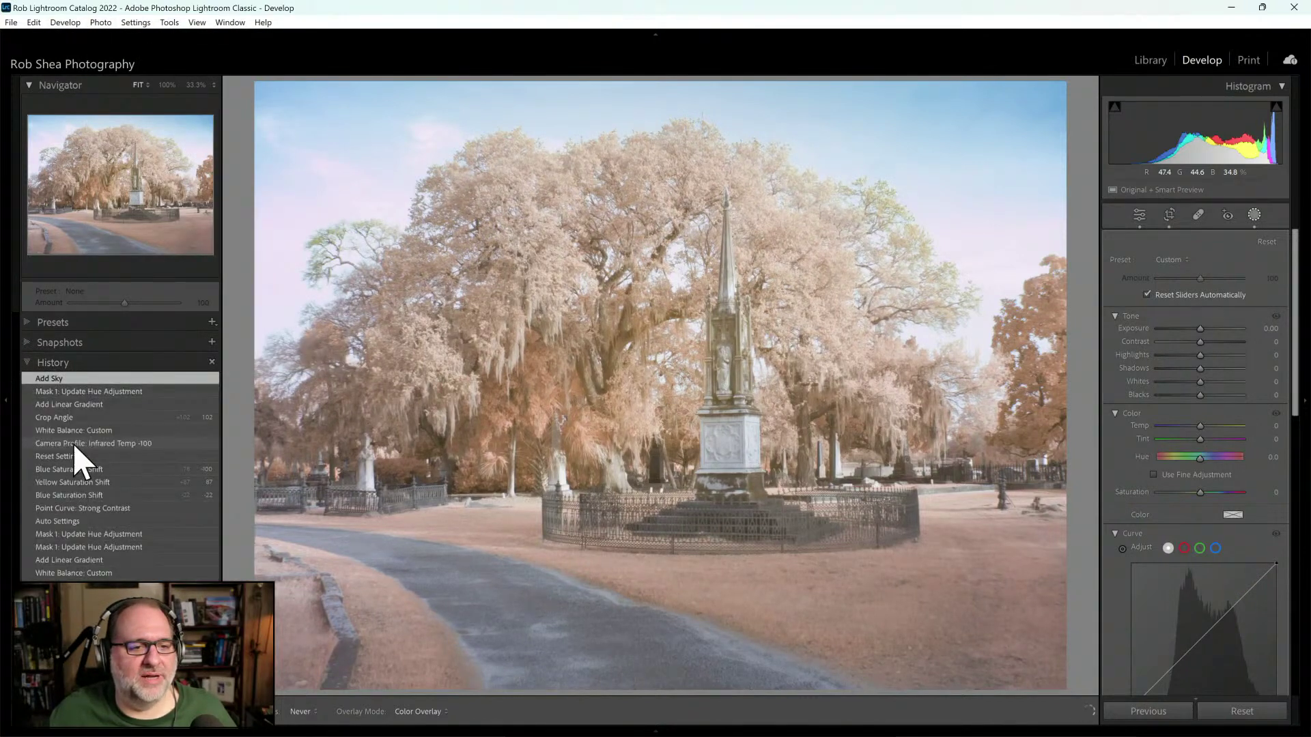
{"action": "left_click", "coordinate": [123, 393]}
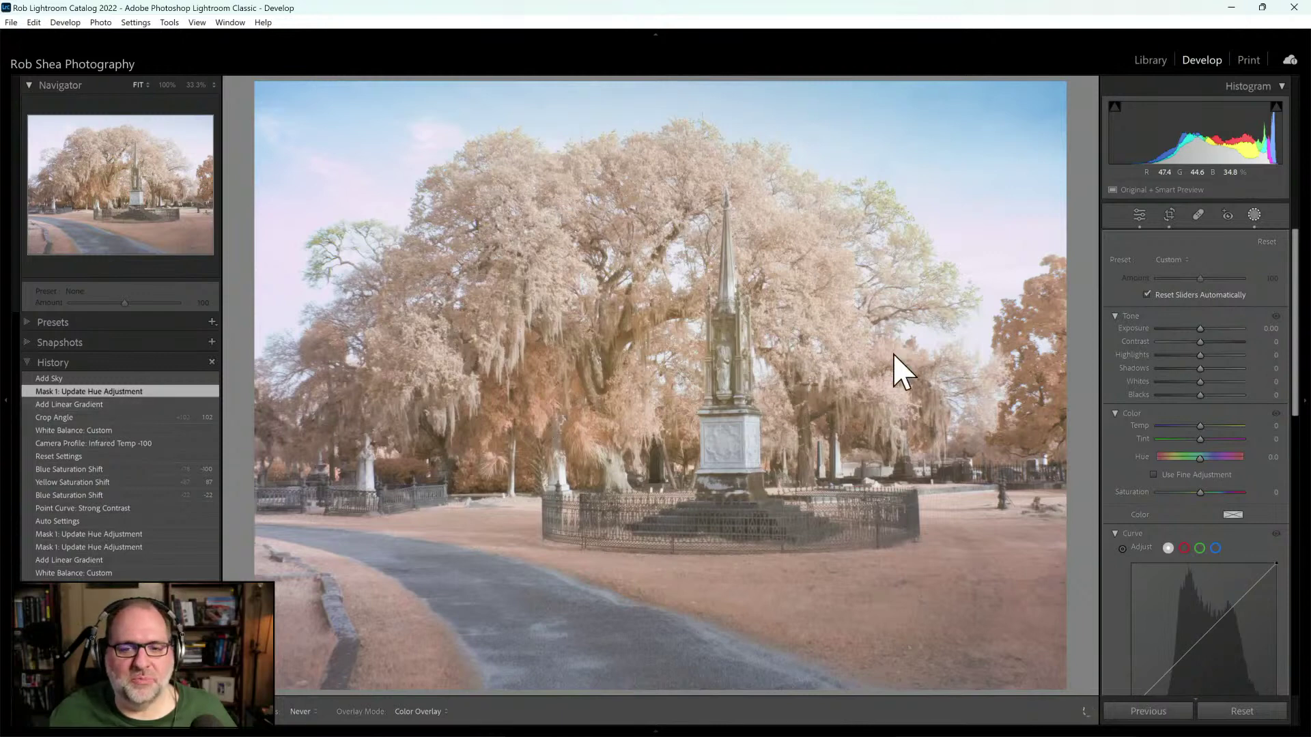
{"action": "left_click", "coordinate": [1255, 217]}
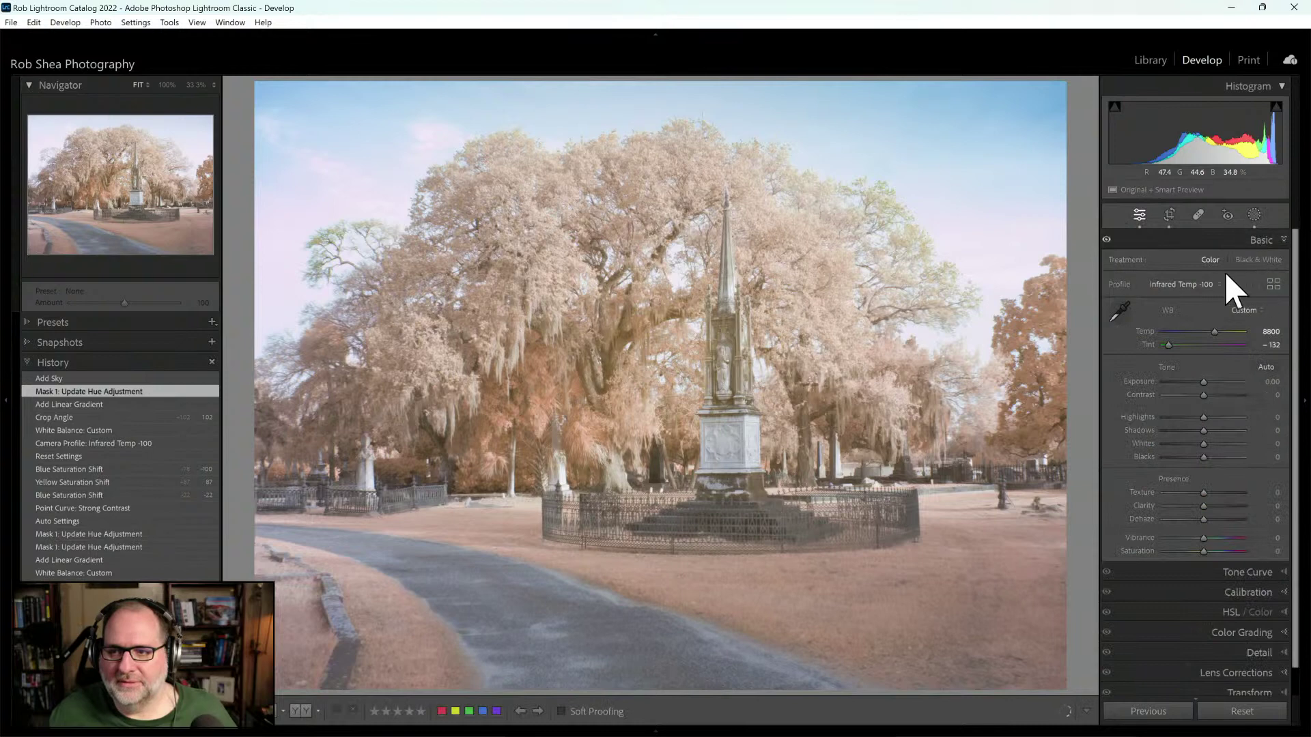
{"action": "left_click", "coordinate": [1253, 216]}
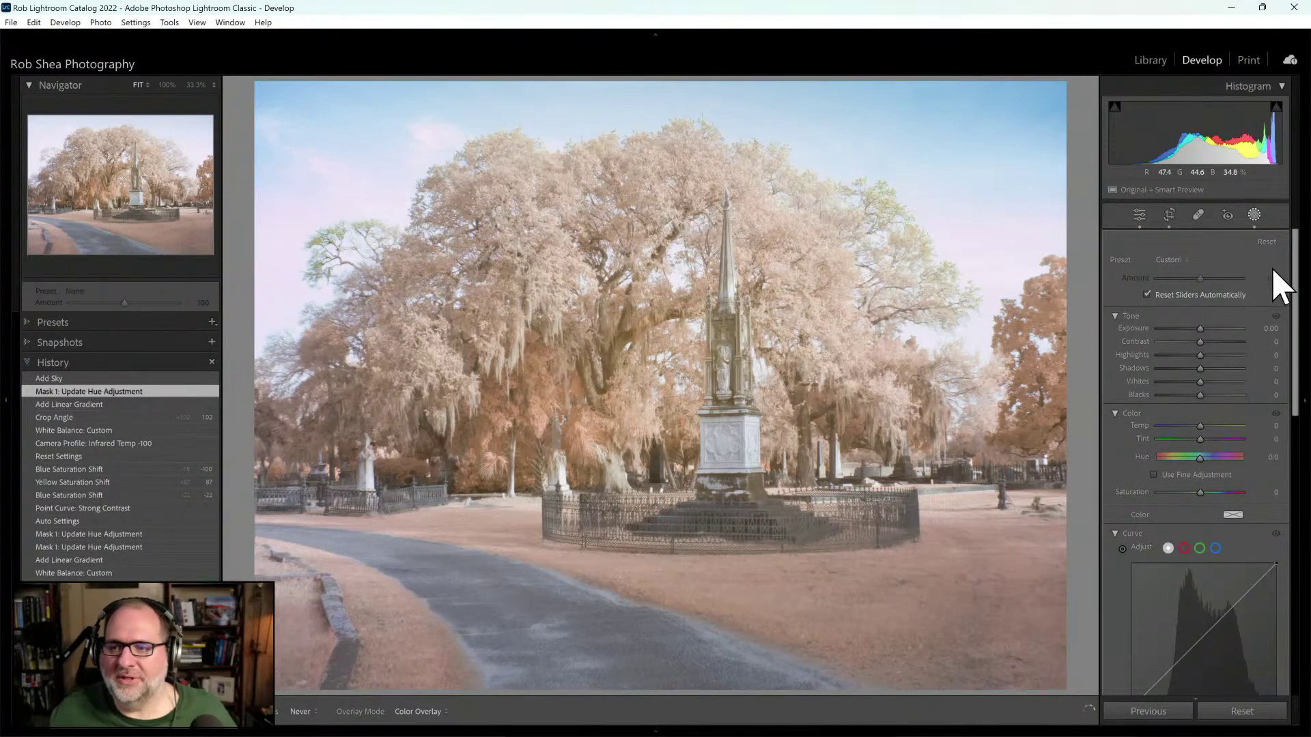
{"action": "scroll", "coordinate": [1248, 292], "scroll_direction": "down", "scroll_amount": 6}
{"action": "scroll", "coordinate": [1246, 292], "scroll_direction": "up", "scroll_amount": 6}
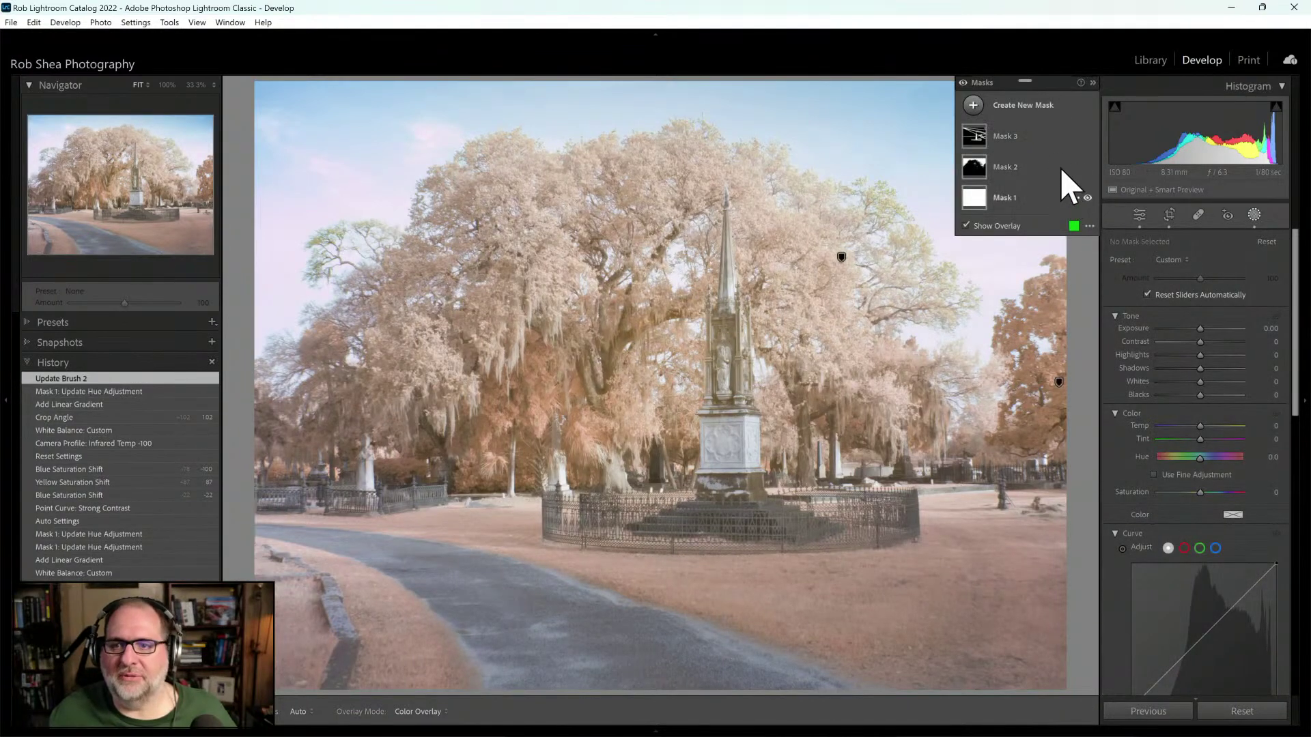
Step: Delete the Brush 1 and Brush 2 components from Mask 3, keeping only its Subject 1 component
{"action": "left_click", "coordinate": [1037, 137]}
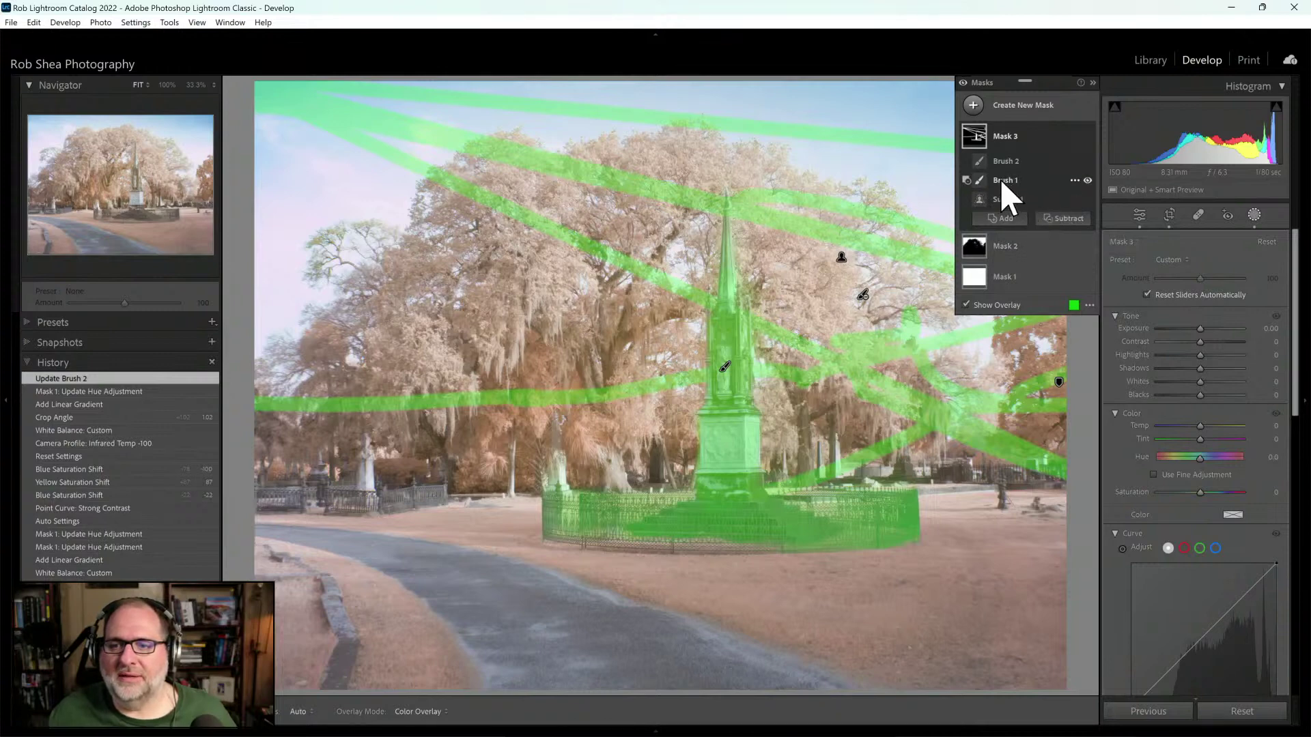
{"action": "left_click", "coordinate": [1075, 180]}
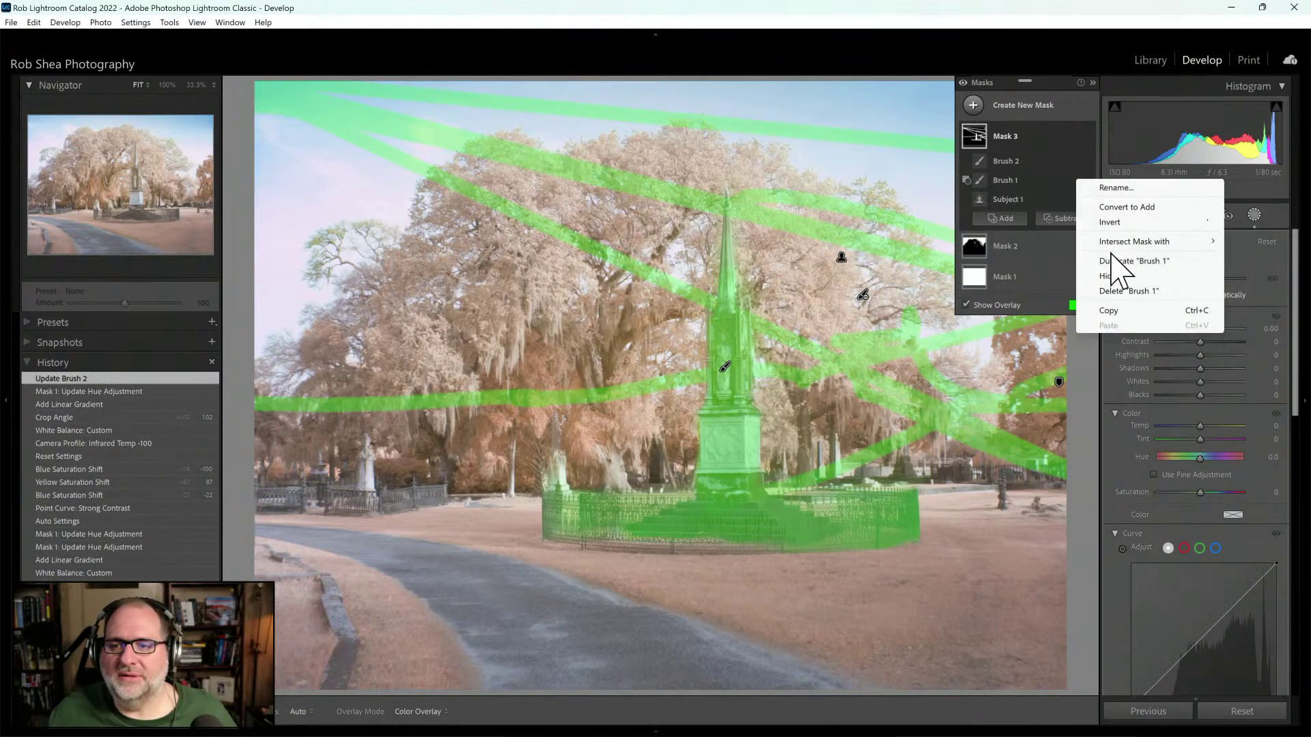
{"action": "left_click", "coordinate": [1113, 291]}
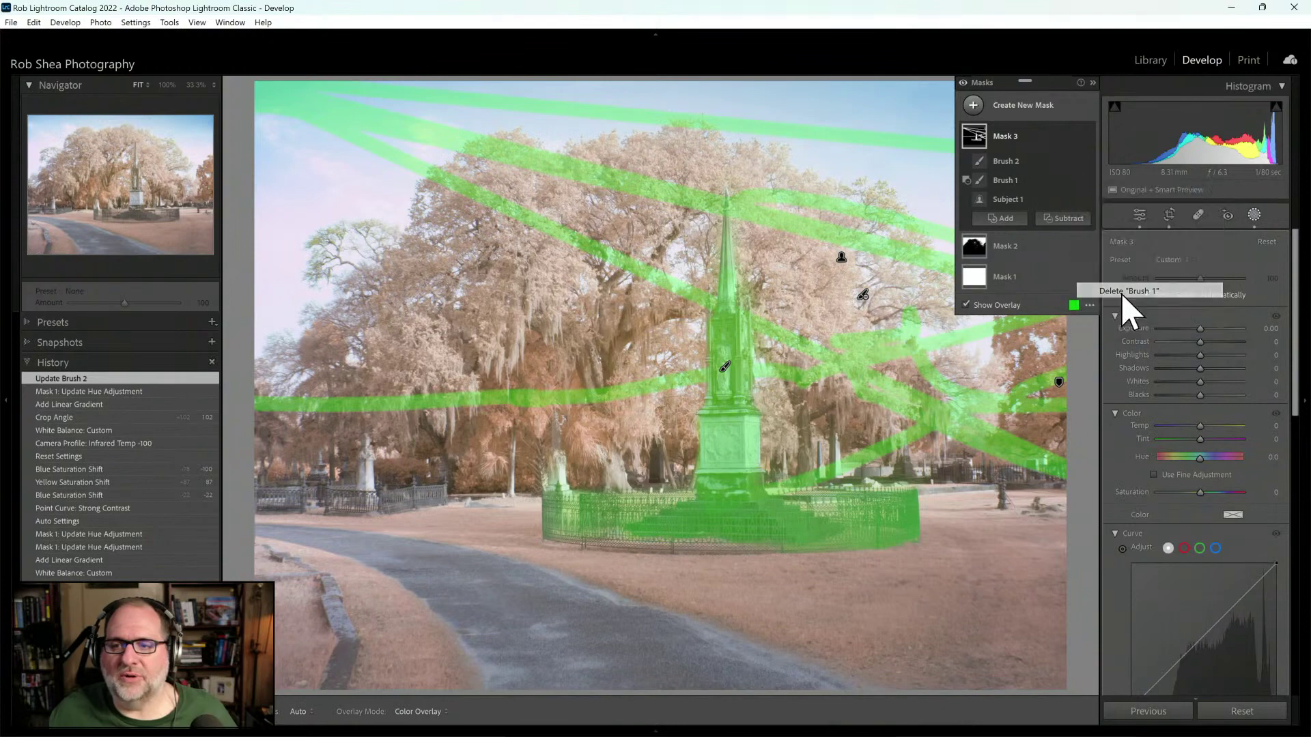
{"action": "left_click", "coordinate": [1044, 161]}
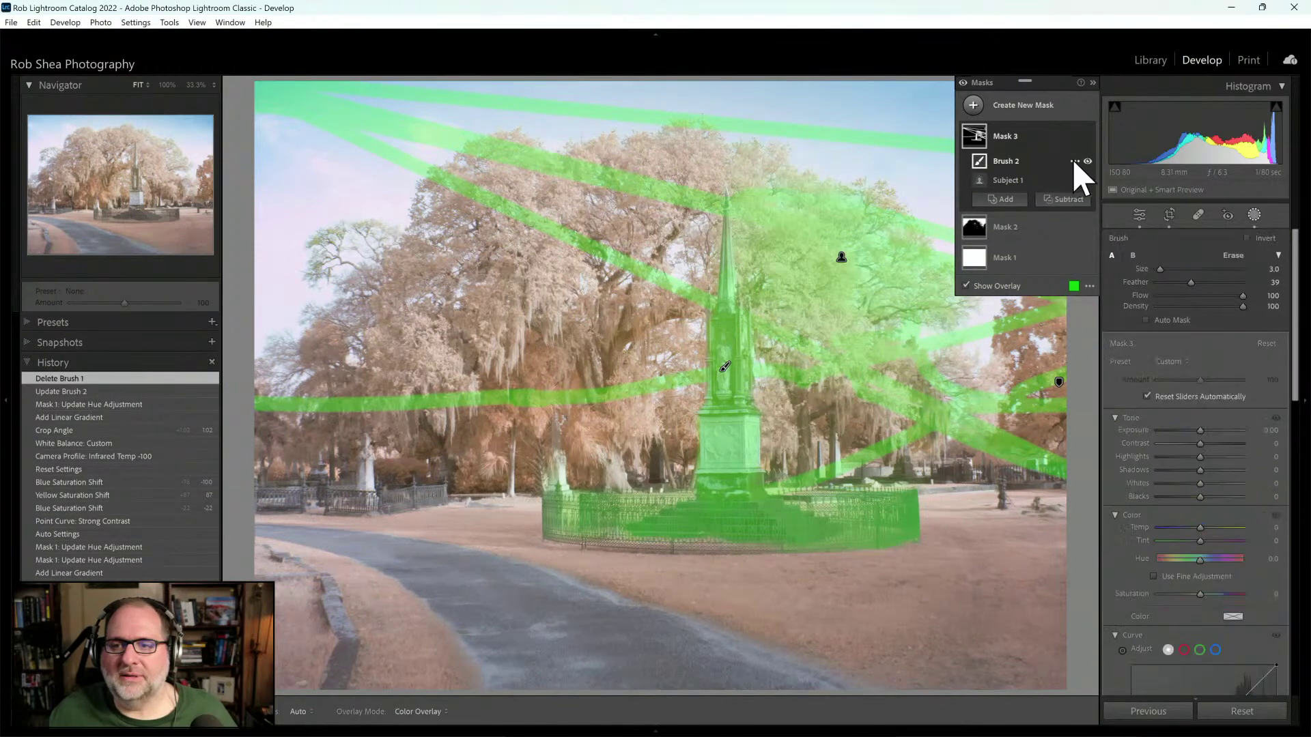
{"action": "left_click", "coordinate": [1075, 162]}
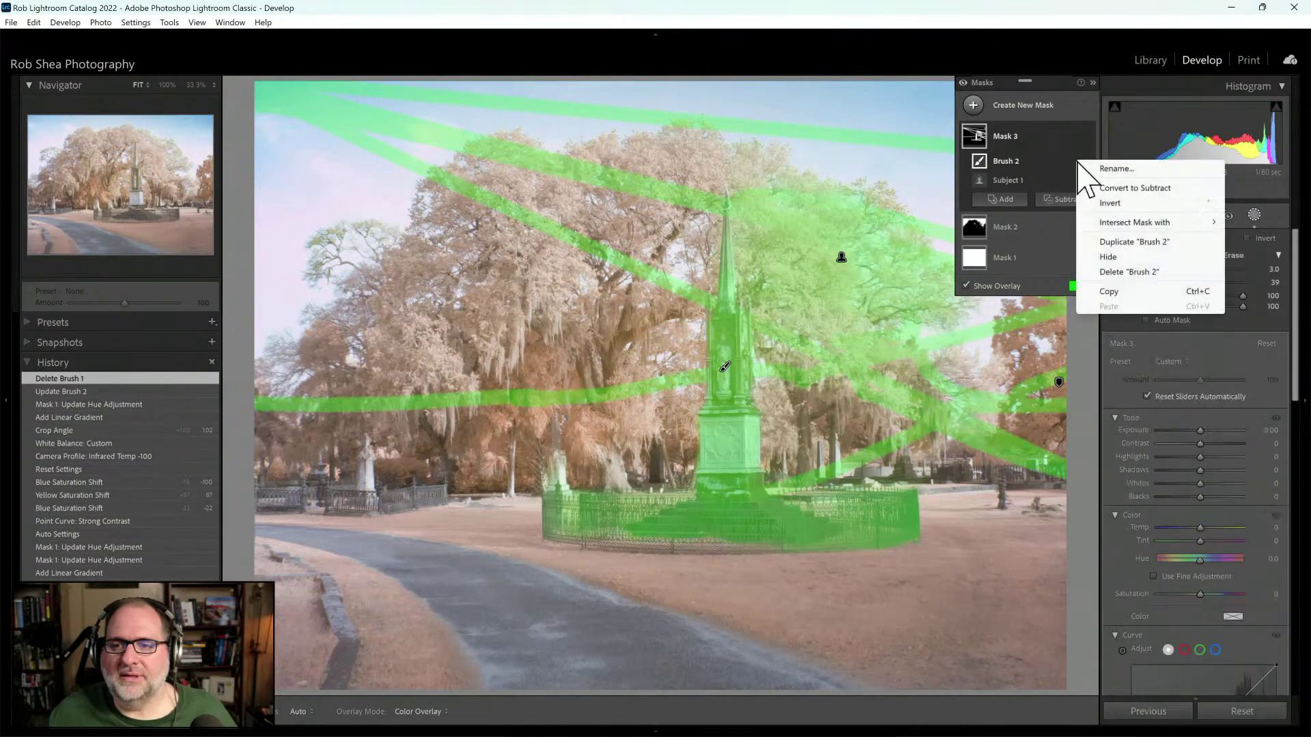
{"action": "left_click", "coordinate": [1132, 274]}
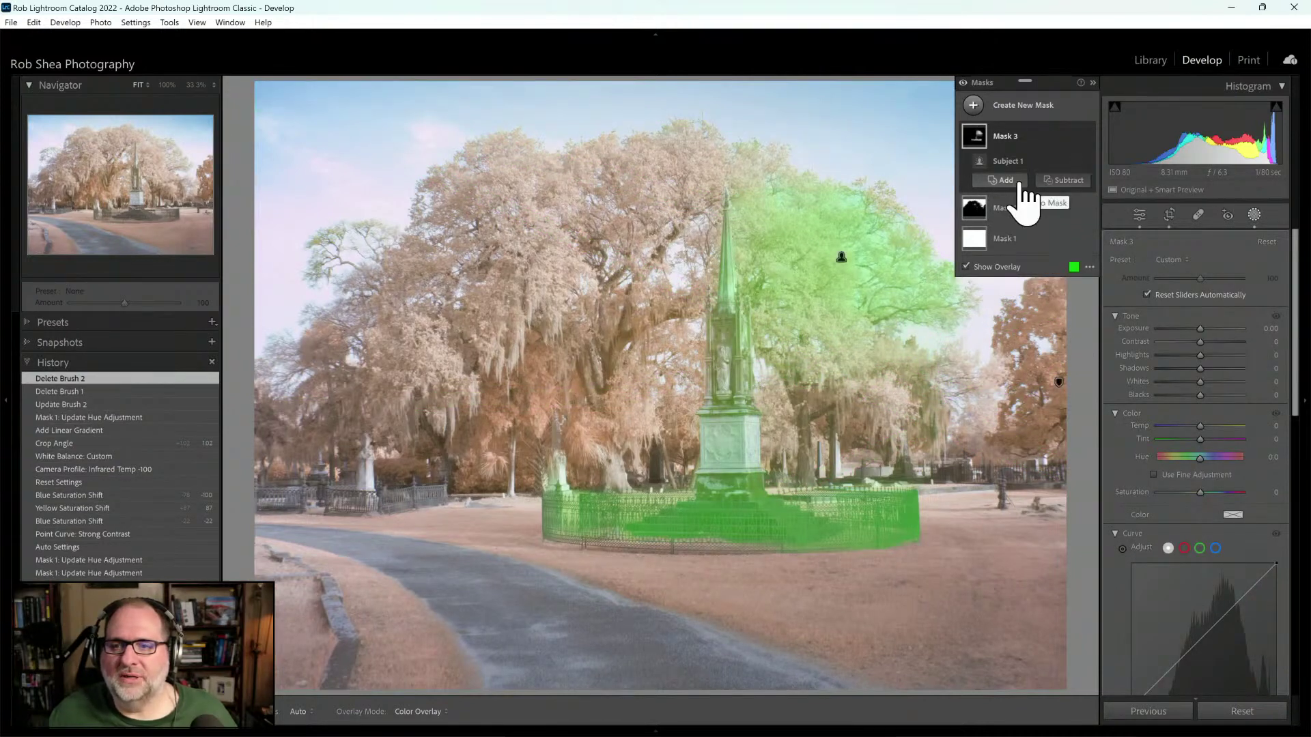
Step: Subtract the tree foliage behind the monument from Mask 3 with a size 11 brush
{"action": "left_click", "coordinate": [1074, 180]}
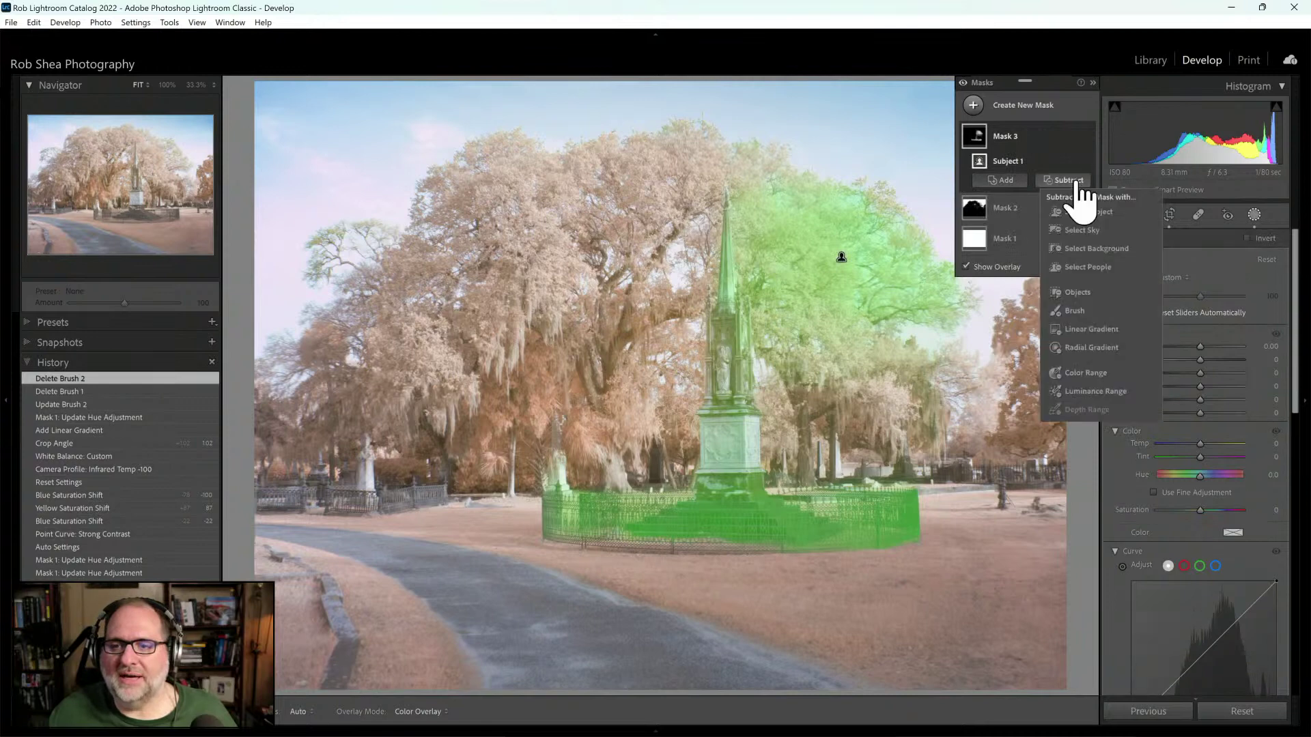
{"action": "left_click", "coordinate": [1079, 311]}
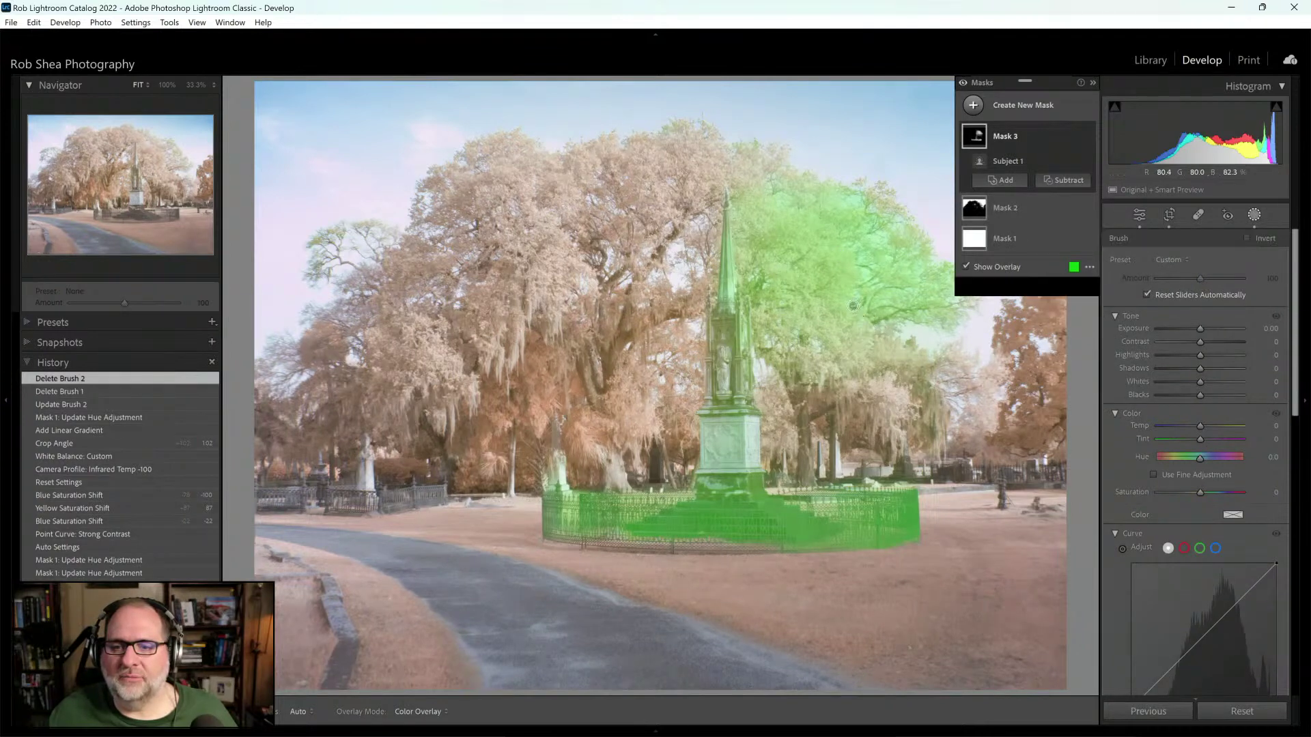
{"action": "mouse_move", "coordinate": [865, 317]}
{"action": "left_mouse_down"}
{"action": "mouse_move", "coordinate": [784, 267]}
{"action": "mouse_move", "coordinate": [760, 207]}
{"action": "left_mouse_up"}
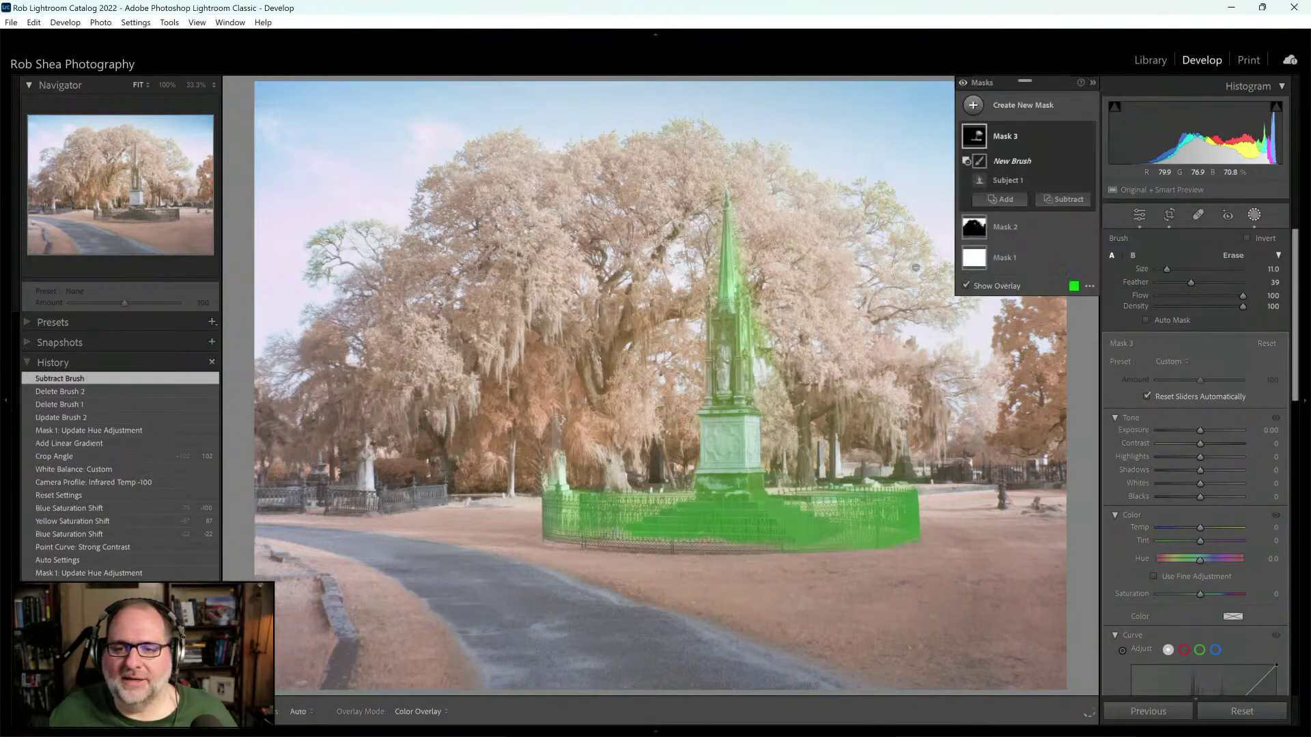
Step: Add the monument's statue section and pedestal to Mask 3 with a size 7 brush
{"action": "left_click", "coordinate": [1009, 199]}
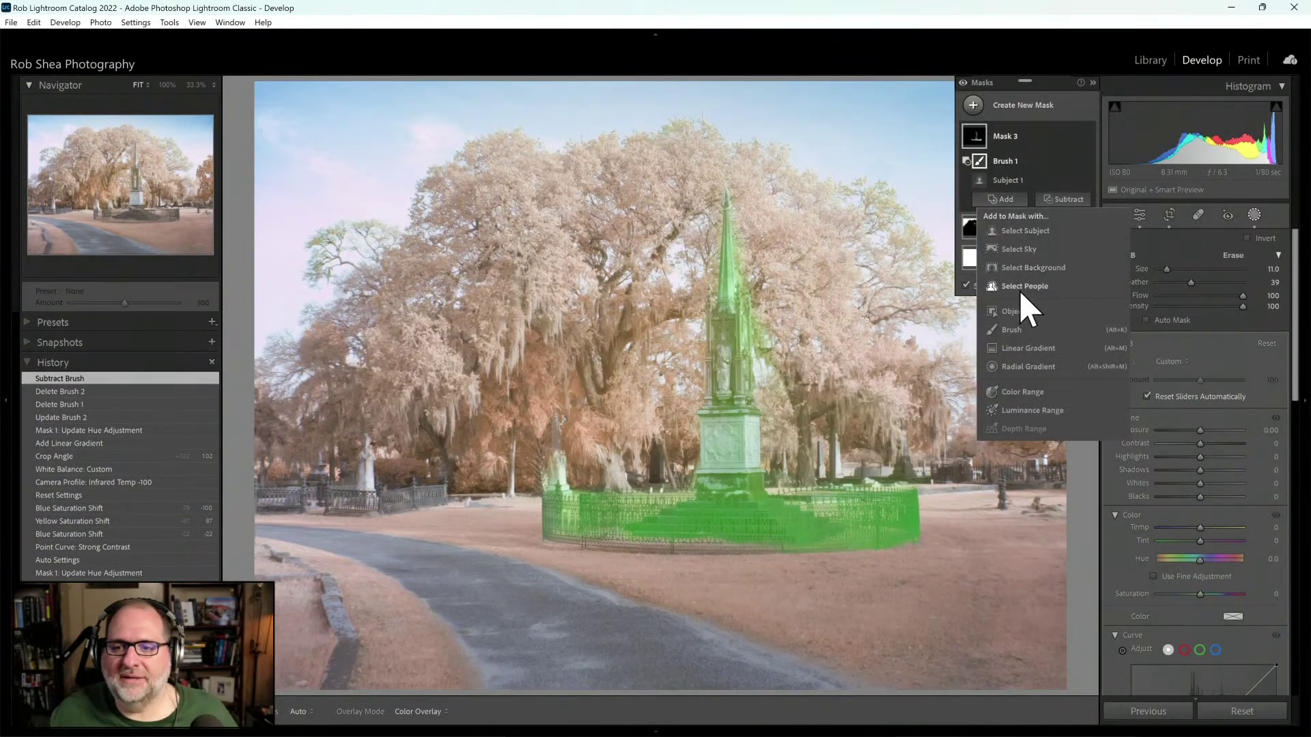
{"action": "left_click", "coordinate": [1014, 325]}
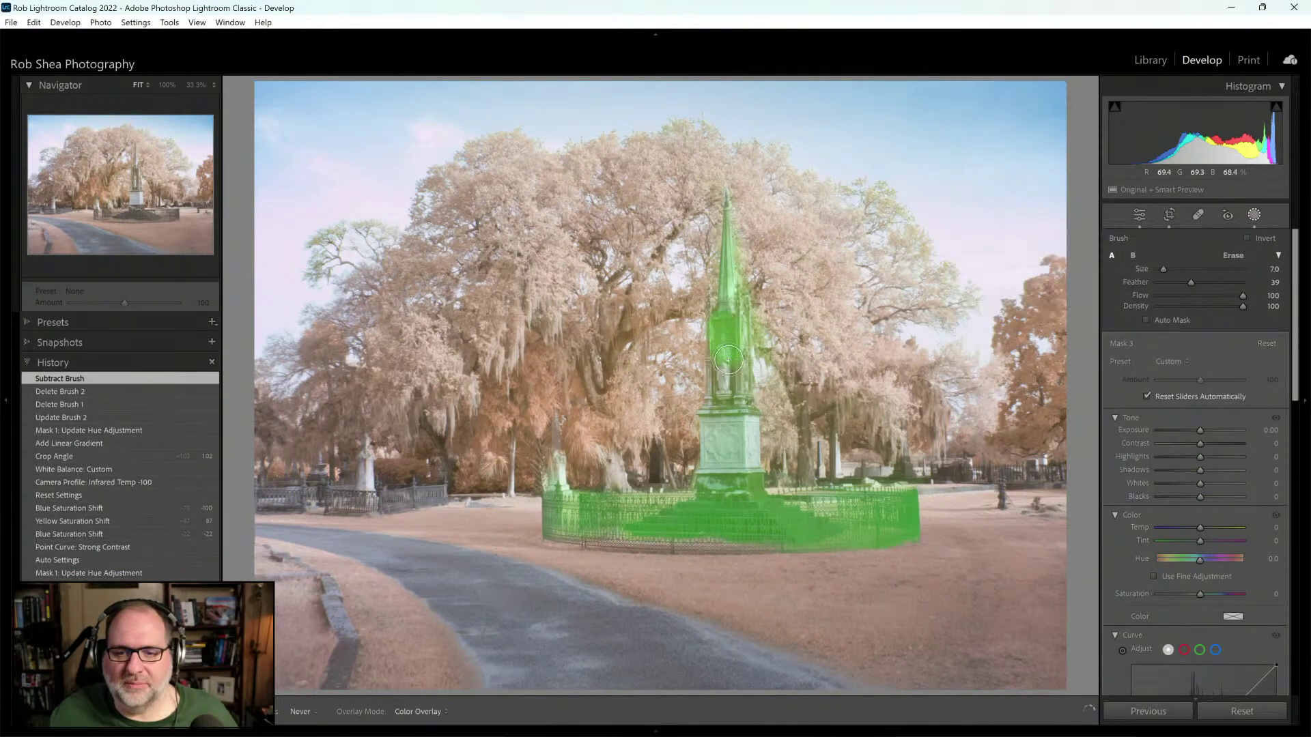
{"action": "left_click_drag", "start_coordinate": [728, 360], "coordinate": [719, 414]}
{"action": "left_click_drag", "start_coordinate": [713, 465], "coordinate": [740, 480]}
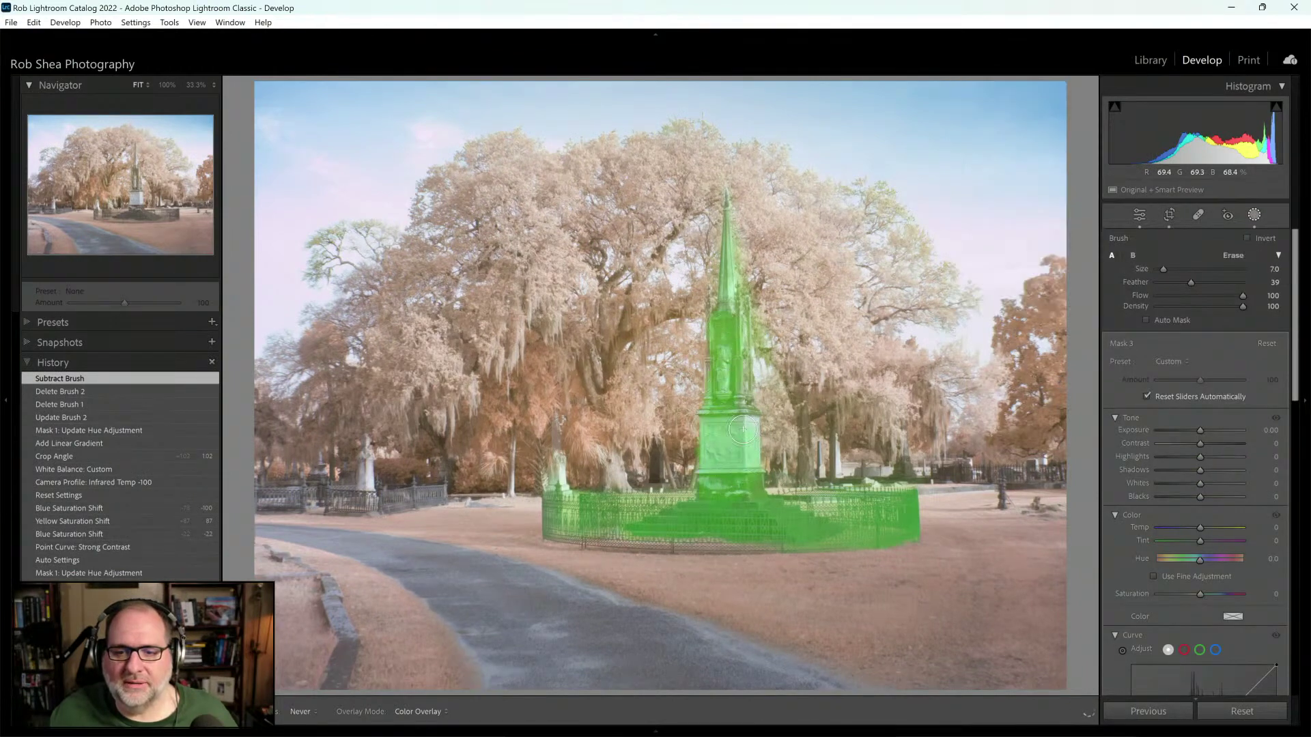
{"action": "left_click_drag", "start_coordinate": [732, 321], "coordinate": [719, 319]}
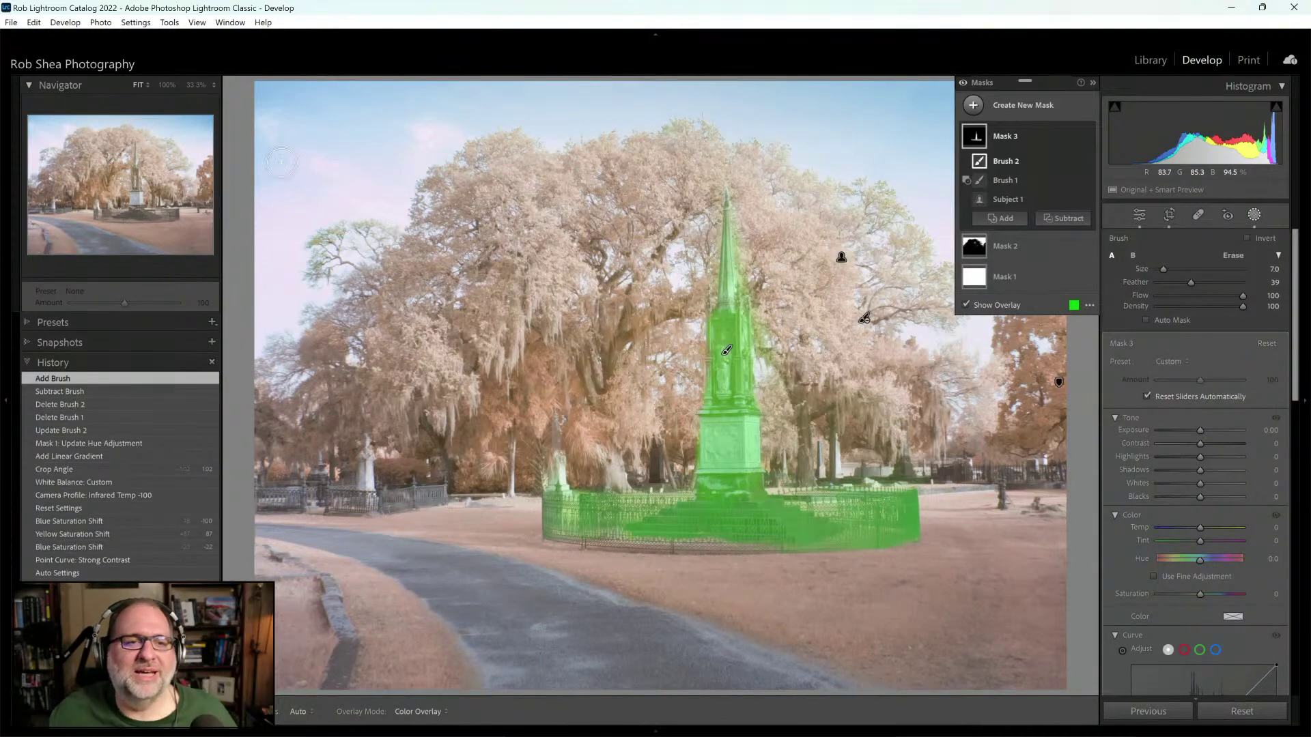
Step: Subtract the overlay spill along the pedestal's left edge from Mask 3 with its Brush 1 component, working at 200% zoom
{"action": "left_click", "coordinate": [168, 85]}
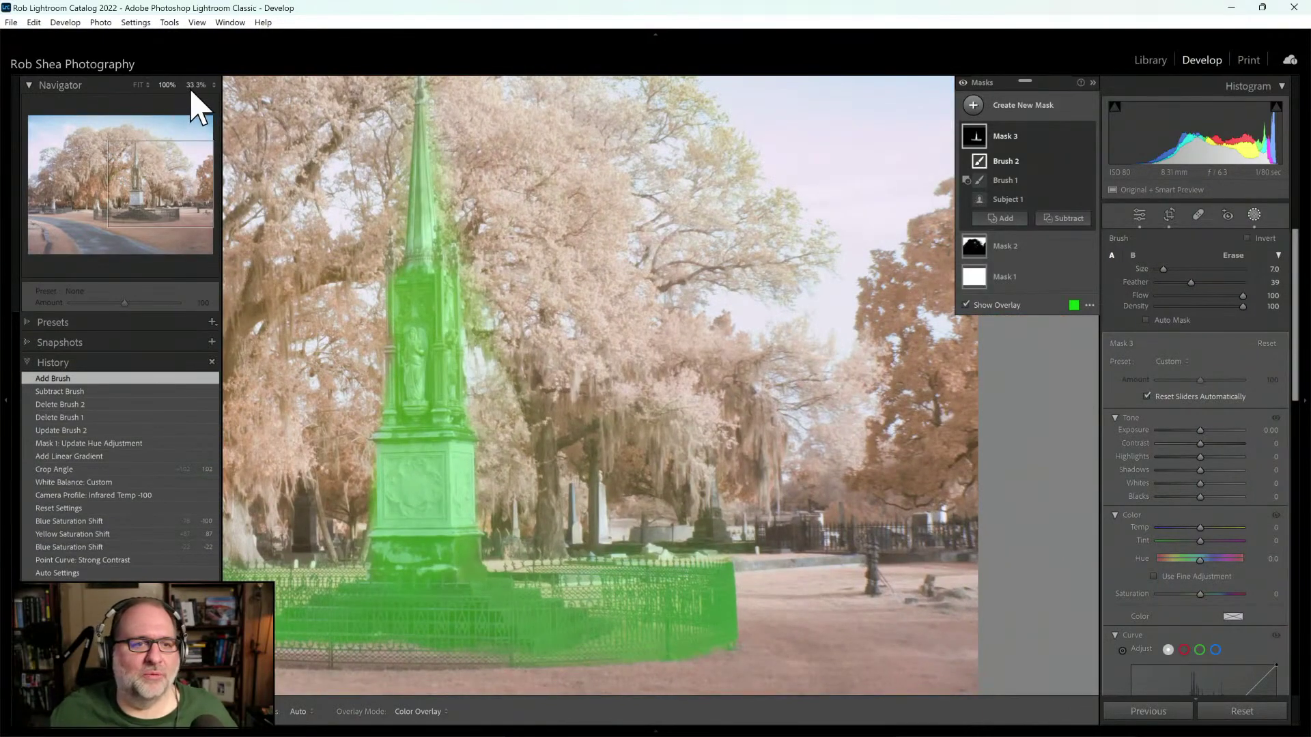
{"action": "left_click", "coordinate": [212, 86]}
{"action": "left_click", "coordinate": [172, 213]}
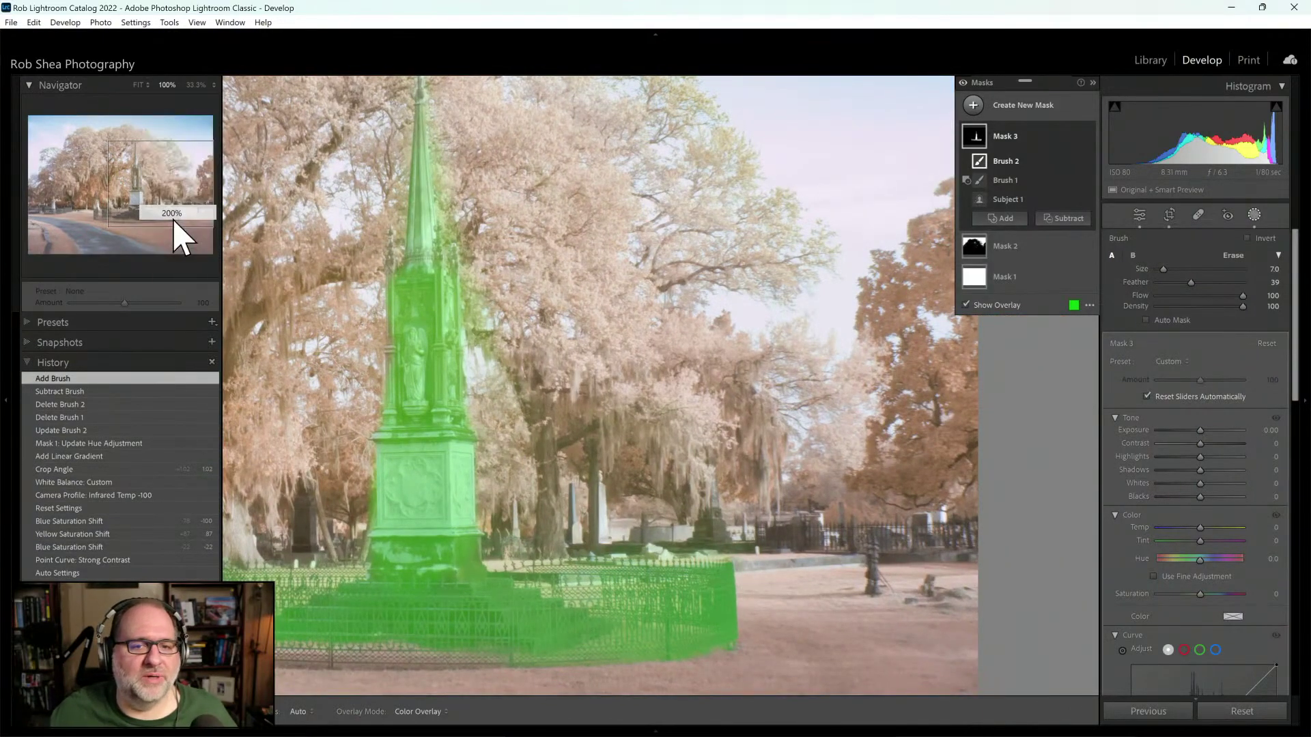
{"action": "left_click_drag", "start_coordinate": [168, 186], "coordinate": [139, 197]}
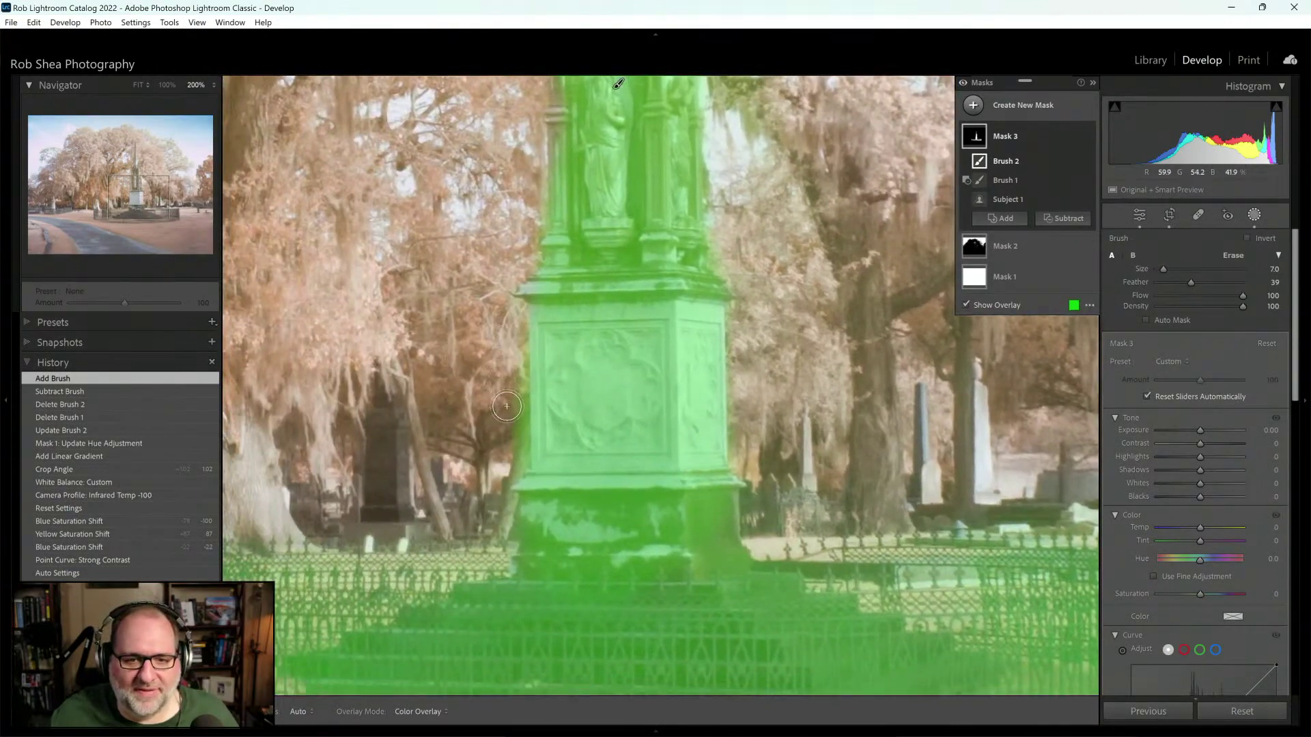
{"action": "left_click", "coordinate": [1013, 202]}
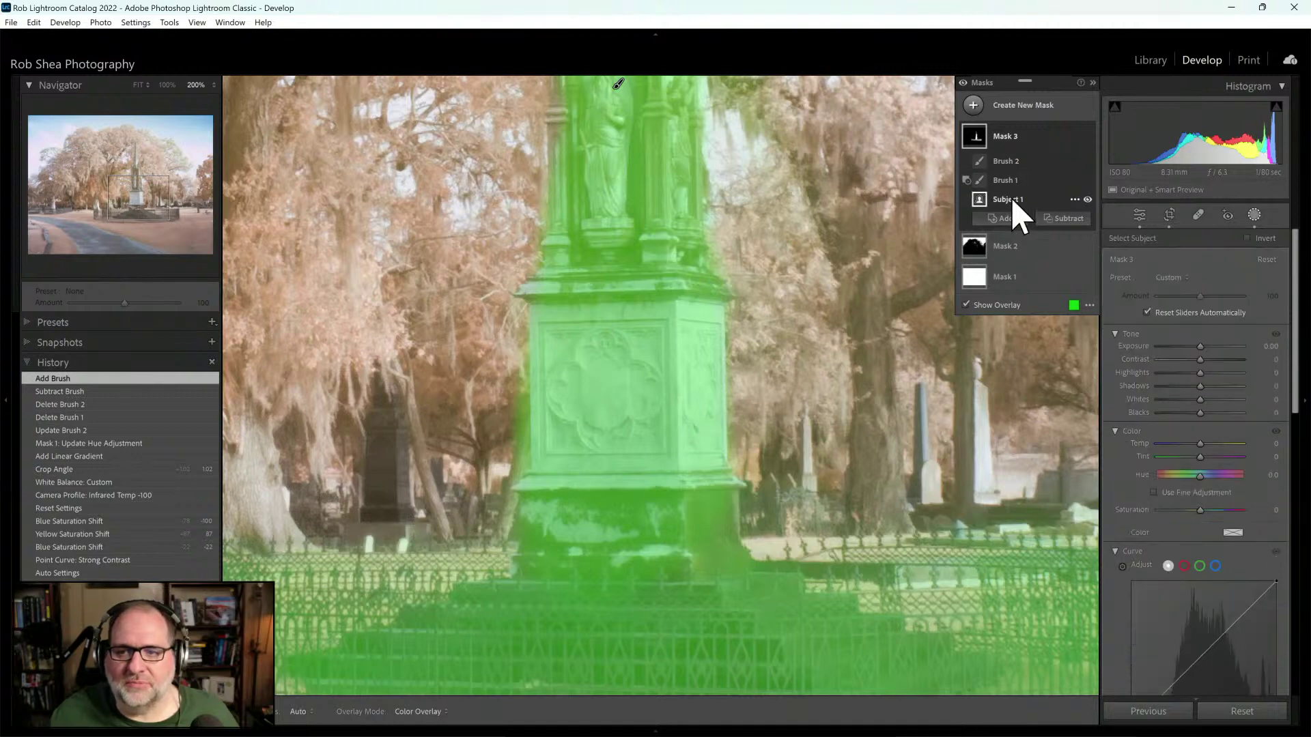
{"action": "left_click", "coordinate": [1015, 183]}
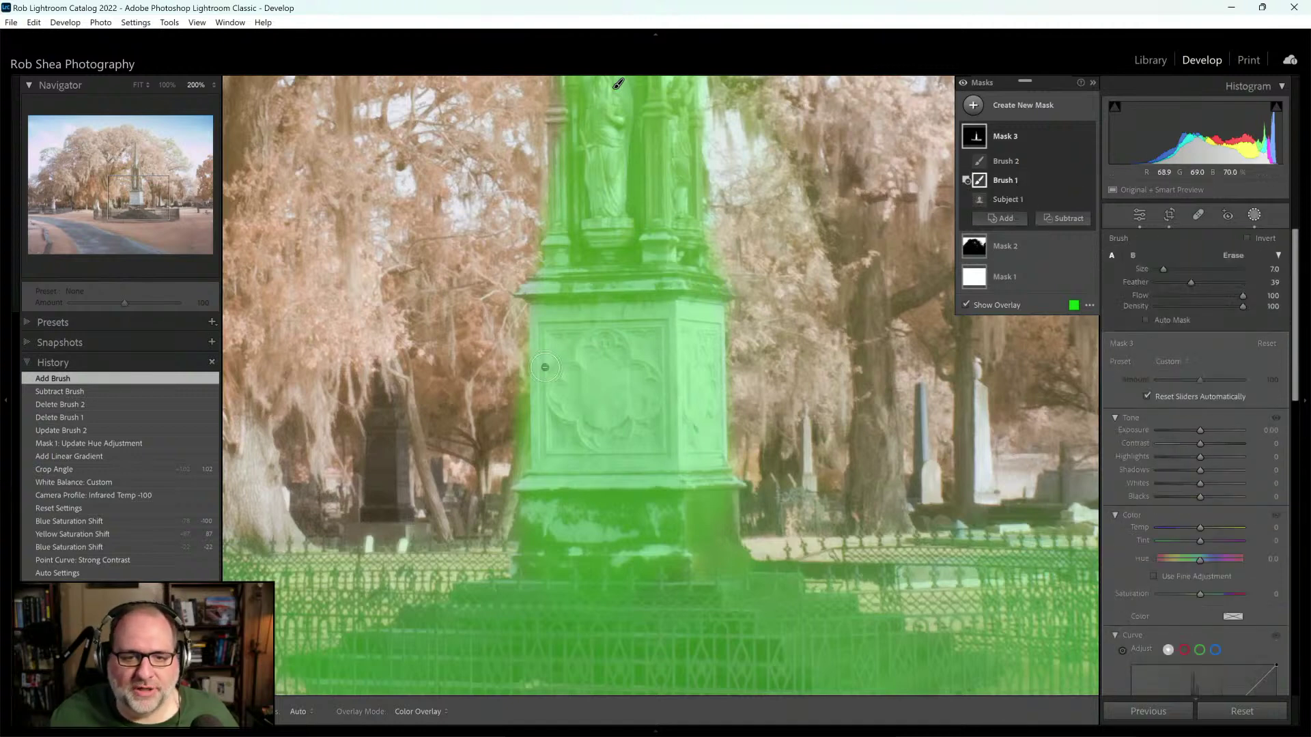
{"action": "key", "text": "h"}
{"action": "mouse_move", "coordinate": [514, 355]}
{"action": "left_mouse_down"}
{"action": "mouse_move", "coordinate": [514, 458]}
{"action": "mouse_move", "coordinate": [511, 370]}
{"action": "mouse_move", "coordinate": [498, 437]}
{"action": "left_mouse_up"}
{"action": "key", "text": "h"}
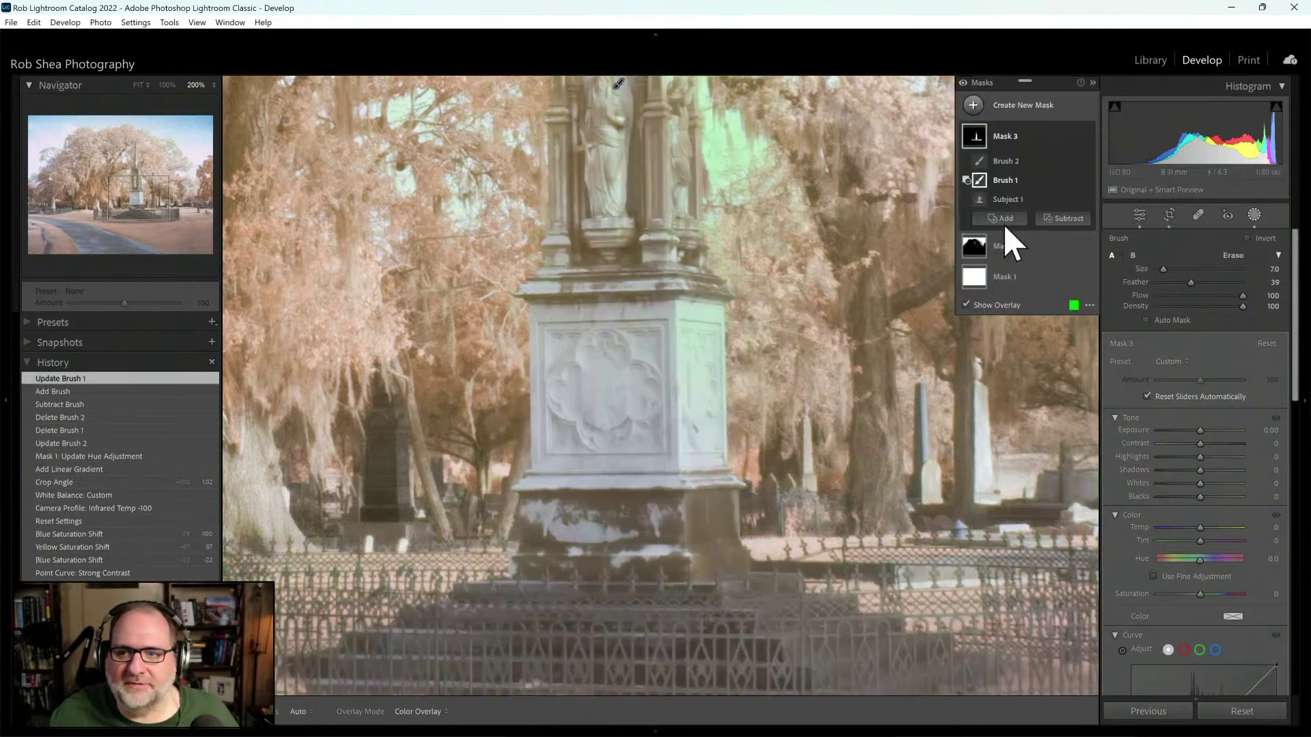
Step: Set Mask 3's Texture to 36, Clarity to 30, Dehaze to 10, Exposure to 0.16 and Contrast to 31
{"action": "left_click", "coordinate": [1009, 164]}
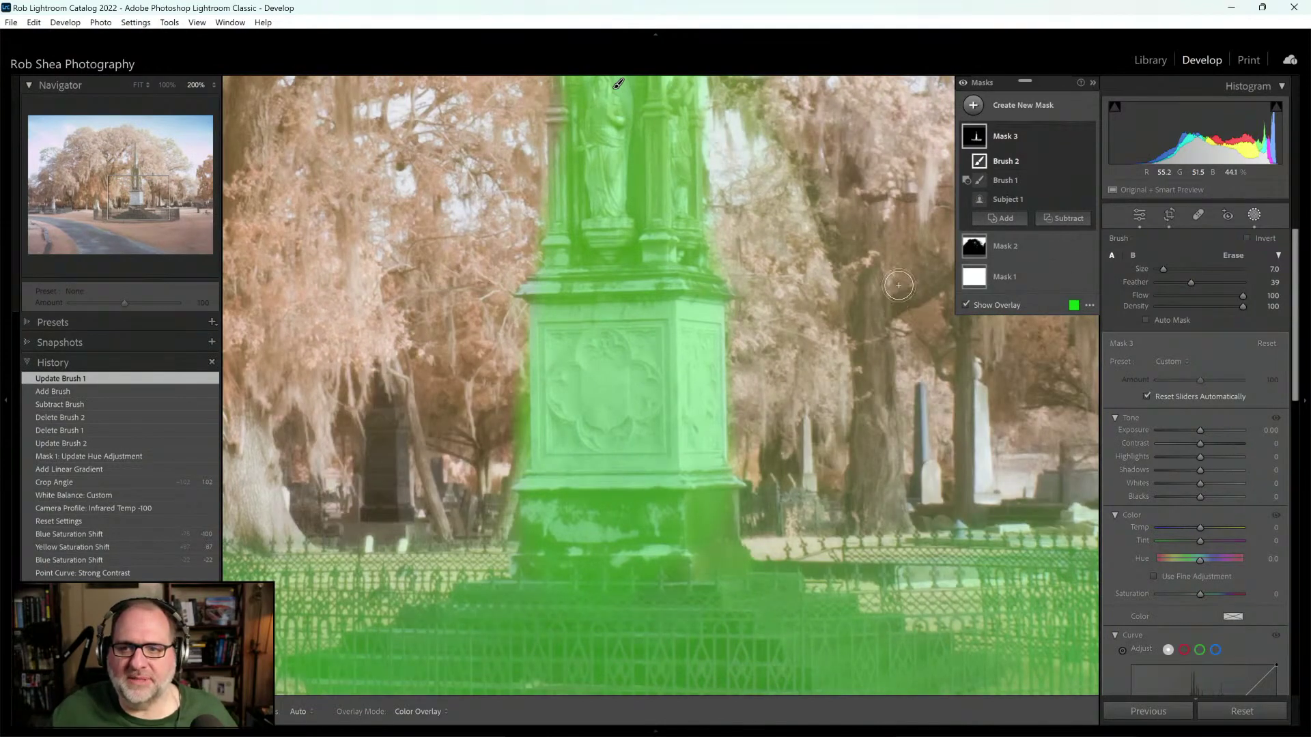
{"action": "left_click", "coordinate": [1008, 197]}
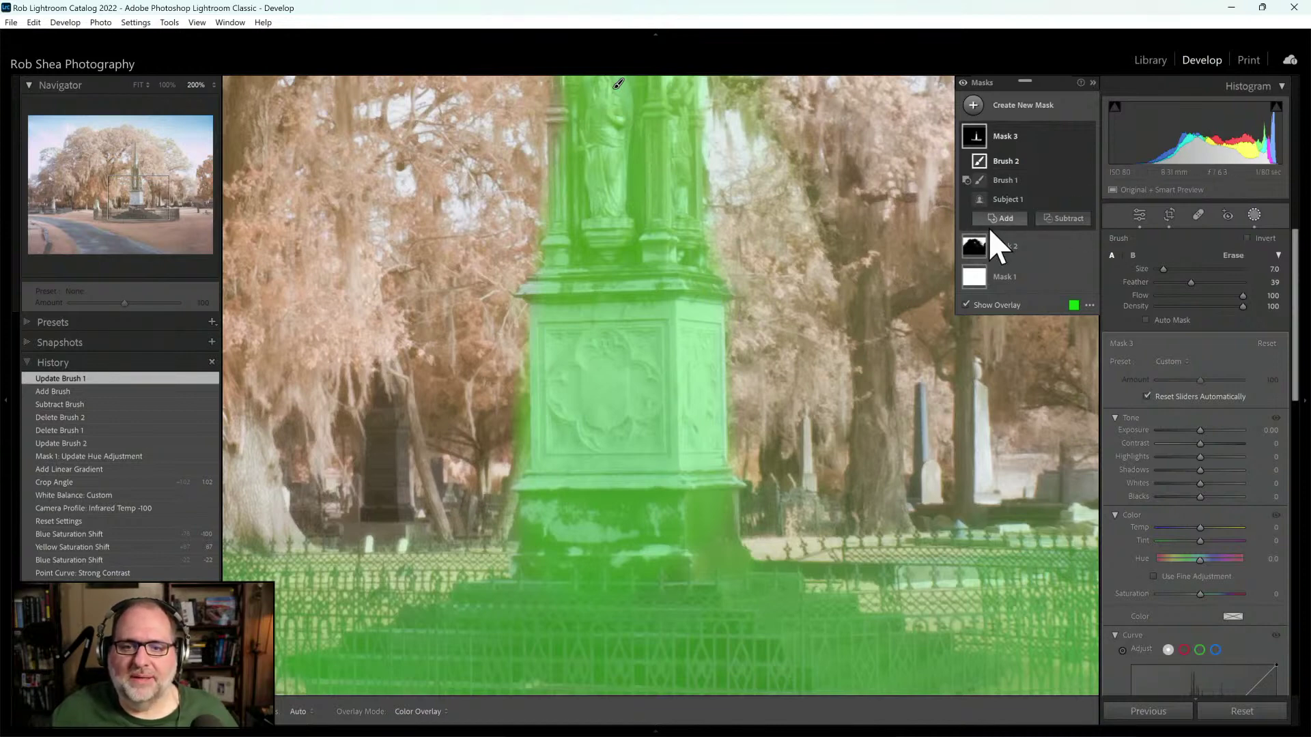
{"action": "left_click", "coordinate": [1009, 179]}
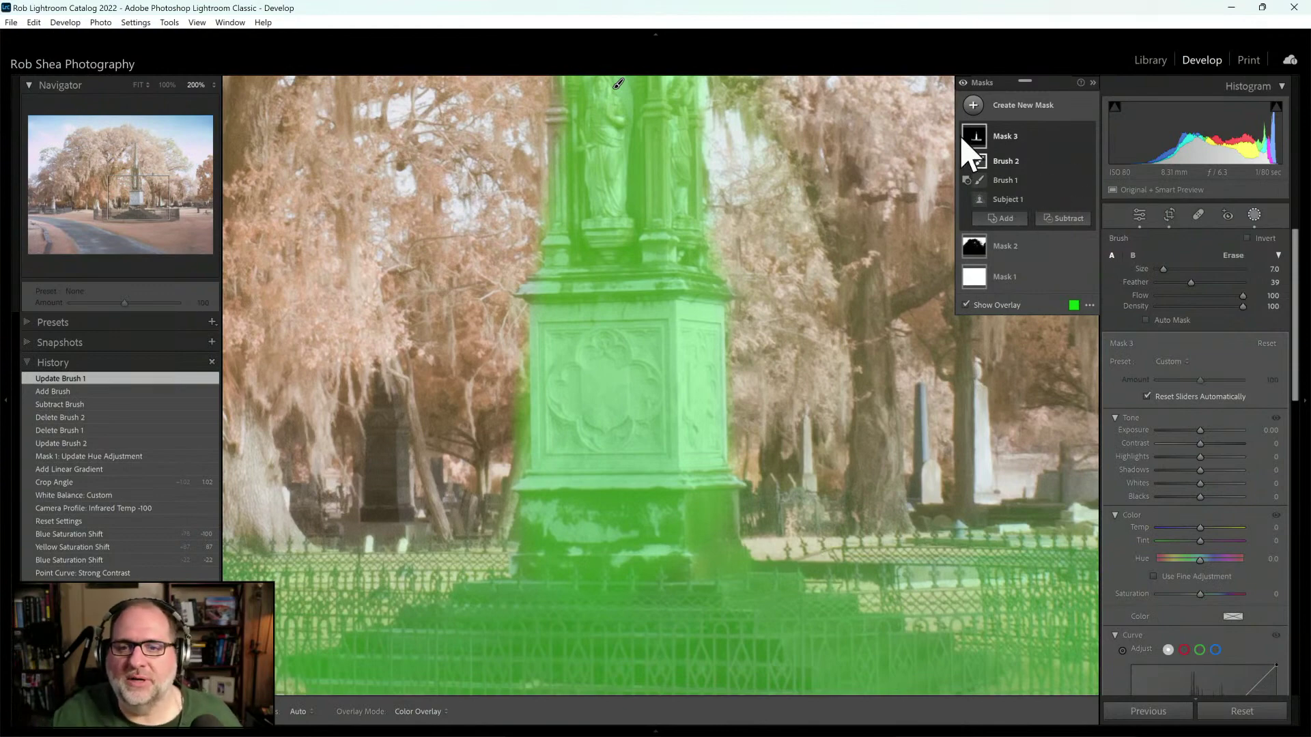
{"action": "left_click", "coordinate": [139, 84]}
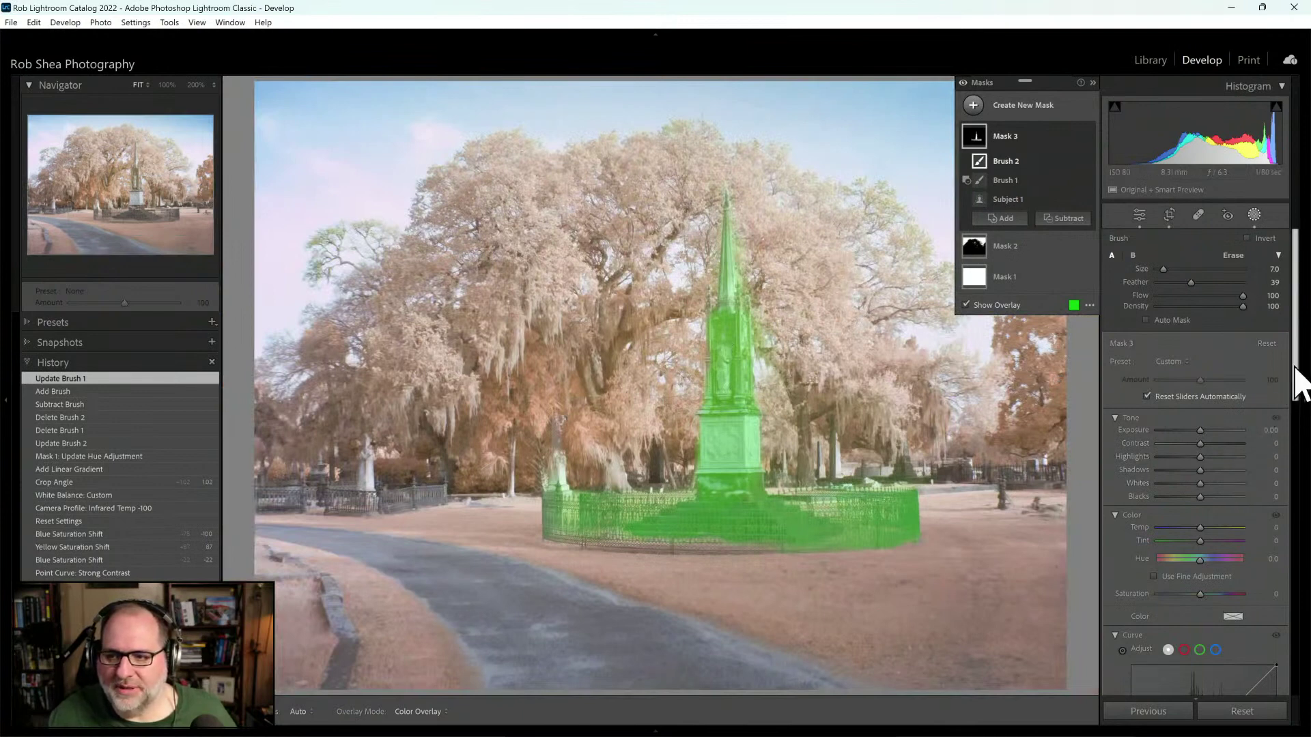
{"action": "left_click_drag", "start_coordinate": [1296, 380], "coordinate": [1297, 529]}
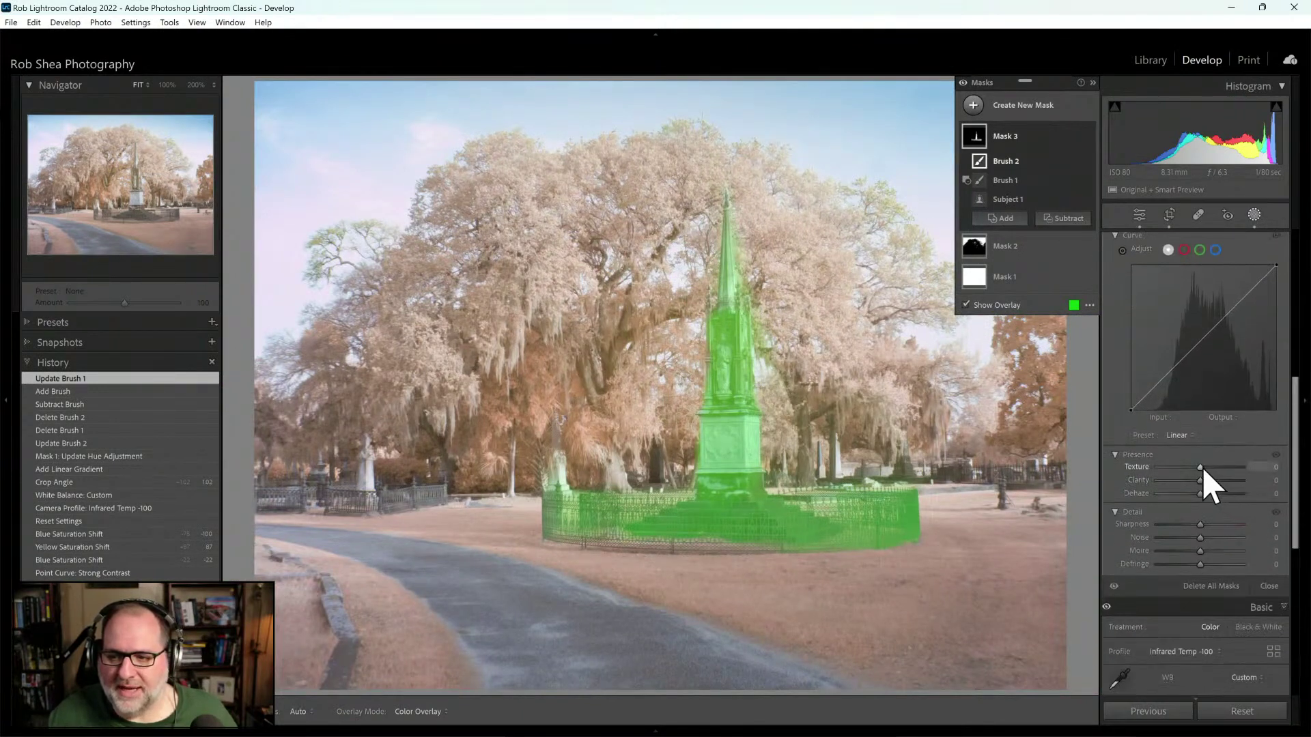
{"action": "mouse_move", "coordinate": [1201, 467]}
{"action": "left_mouse_down"}
{"action": "mouse_move", "coordinate": [1216, 469]}
{"action": "mouse_move", "coordinate": [1206, 498]}
{"action": "left_mouse_up"}
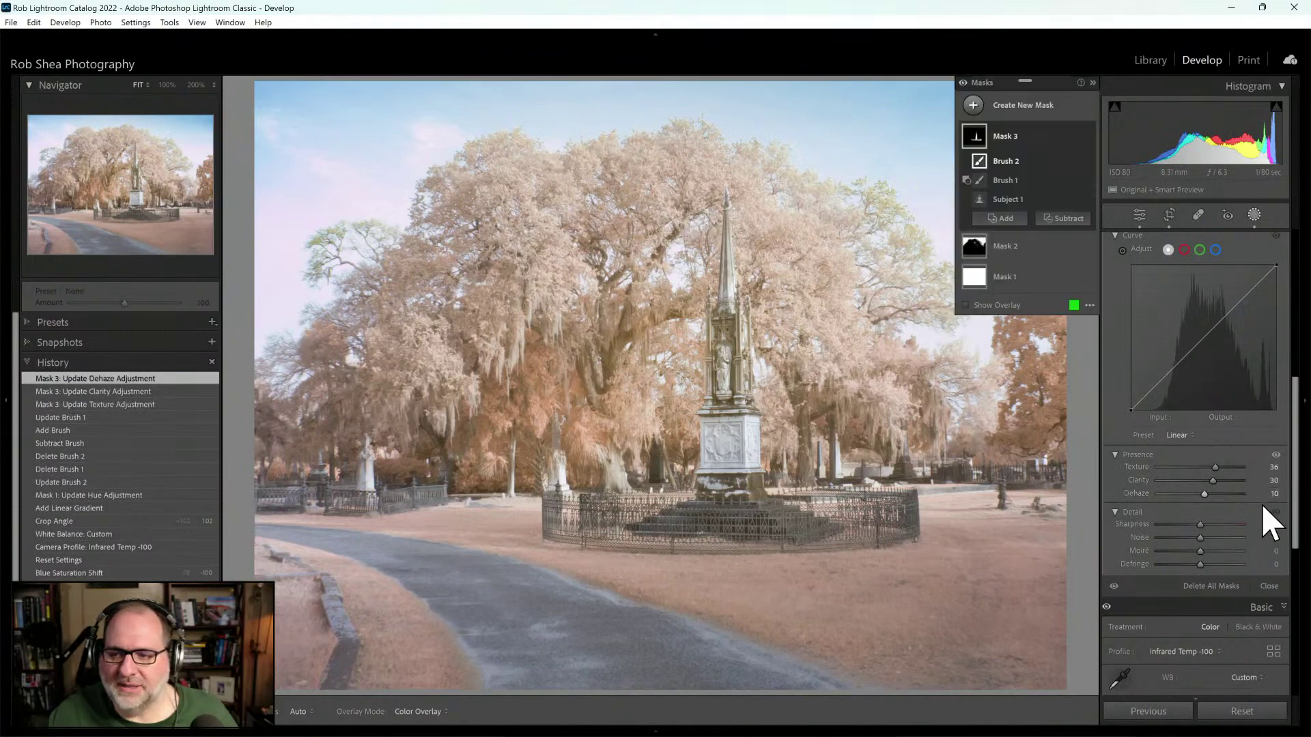
{"action": "left_click_drag", "start_coordinate": [1297, 506], "coordinate": [1297, 338]}
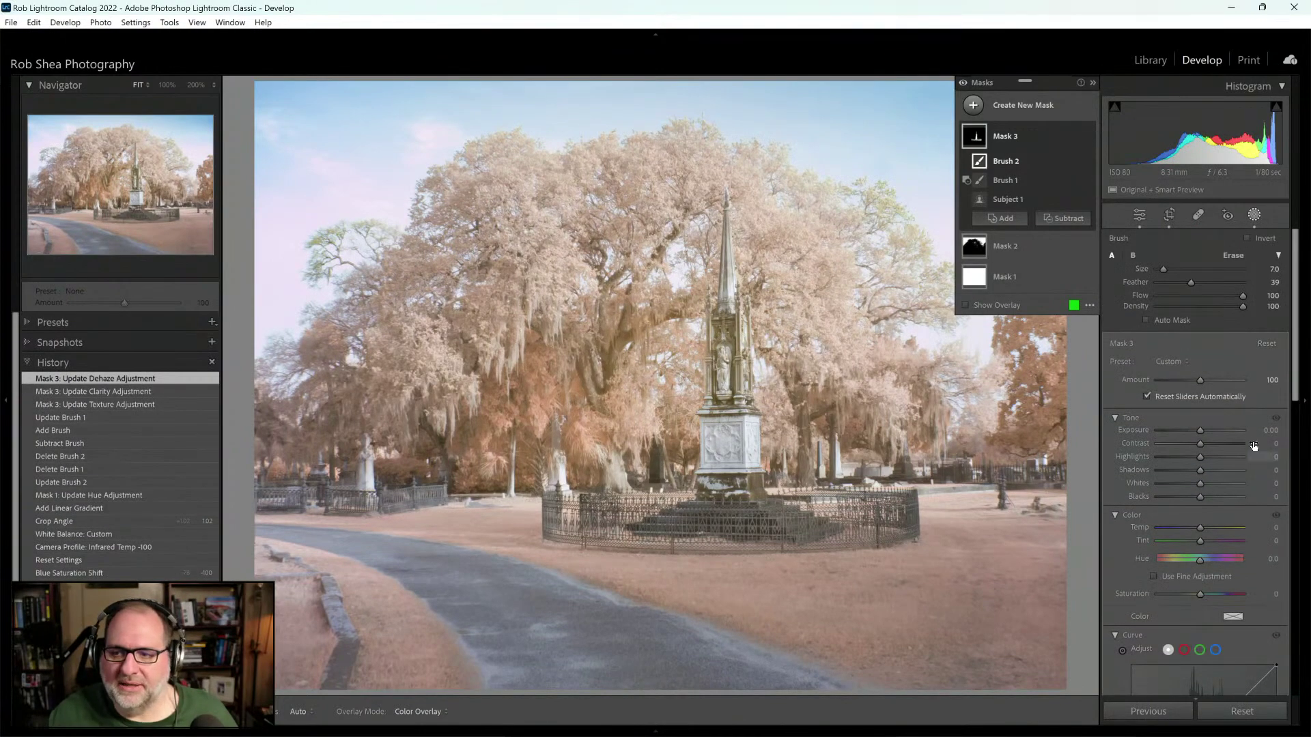
{"action": "left_click_drag", "start_coordinate": [1203, 431], "coordinate": [1206, 461]}
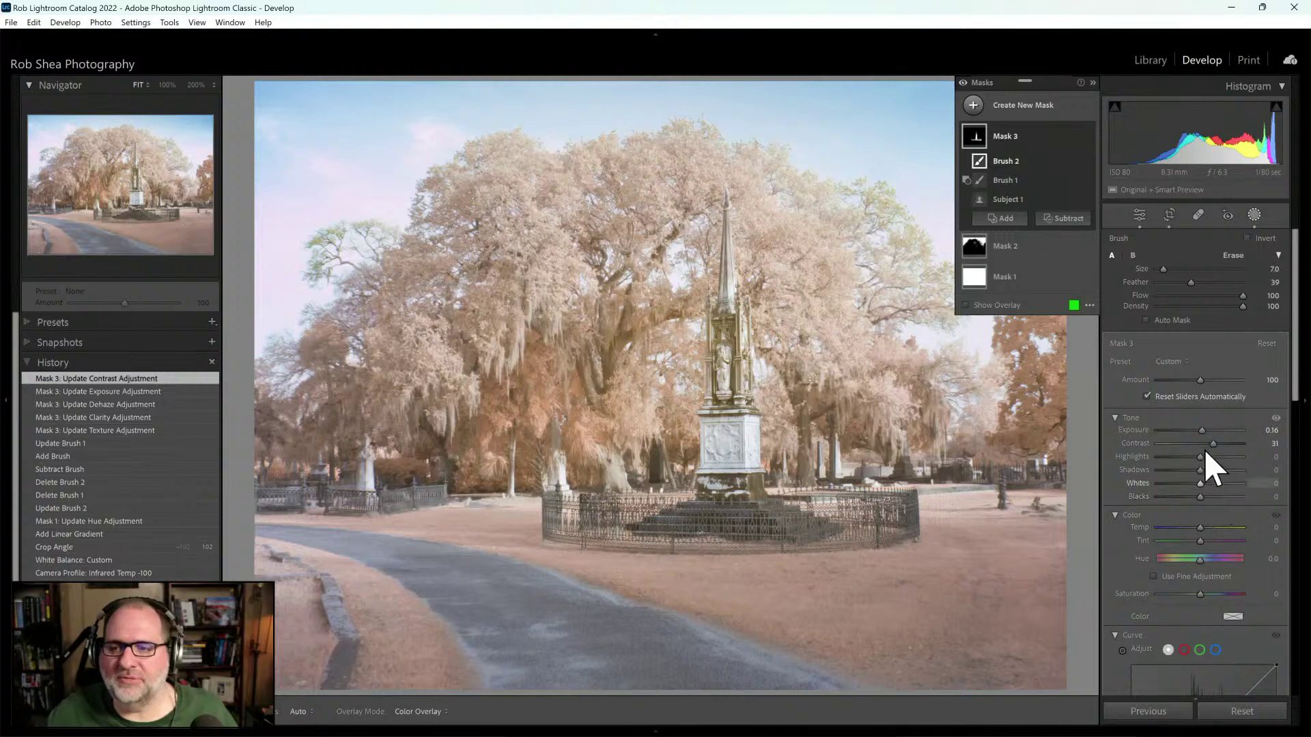
Step: Duplicate and invert Mask 3, and subtract a sky selection from the inverted copy
{"action": "right_click", "coordinate": [975, 139]}
{"action": "left_click", "coordinate": [1041, 179]}
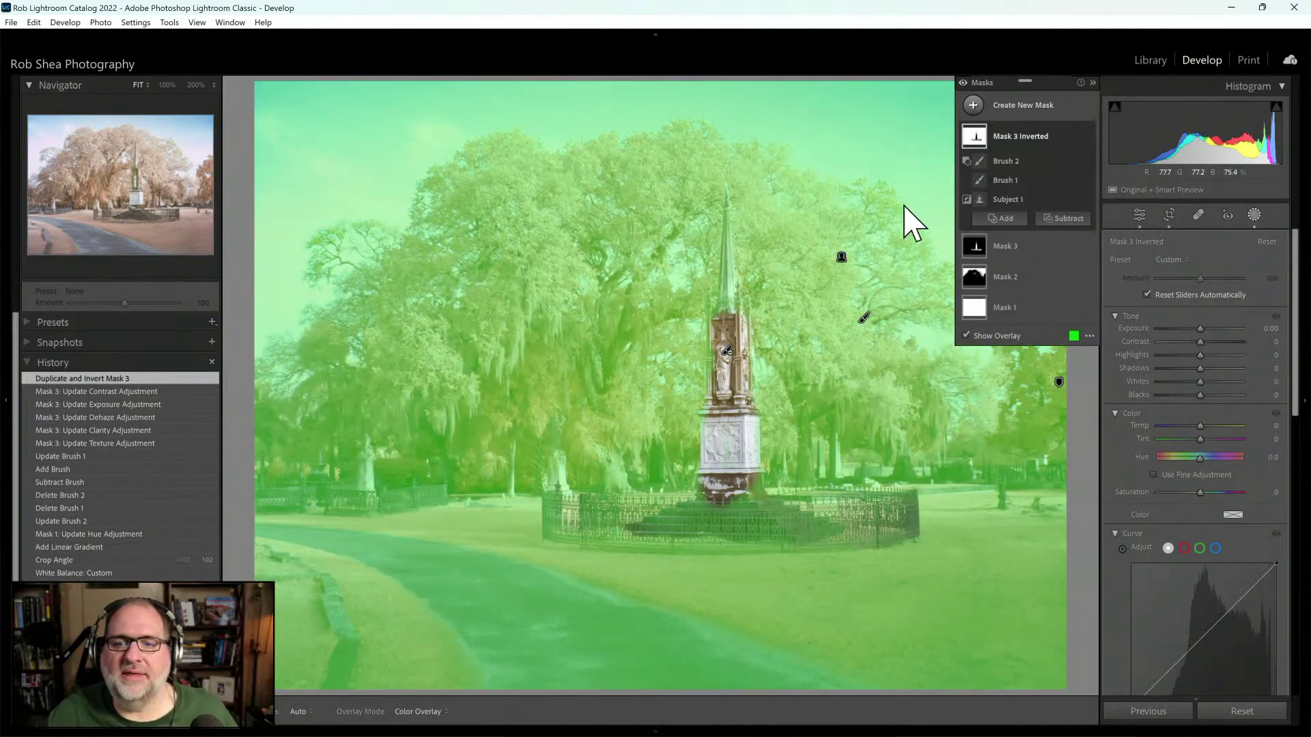
{"action": "left_click", "coordinate": [1065, 219]}
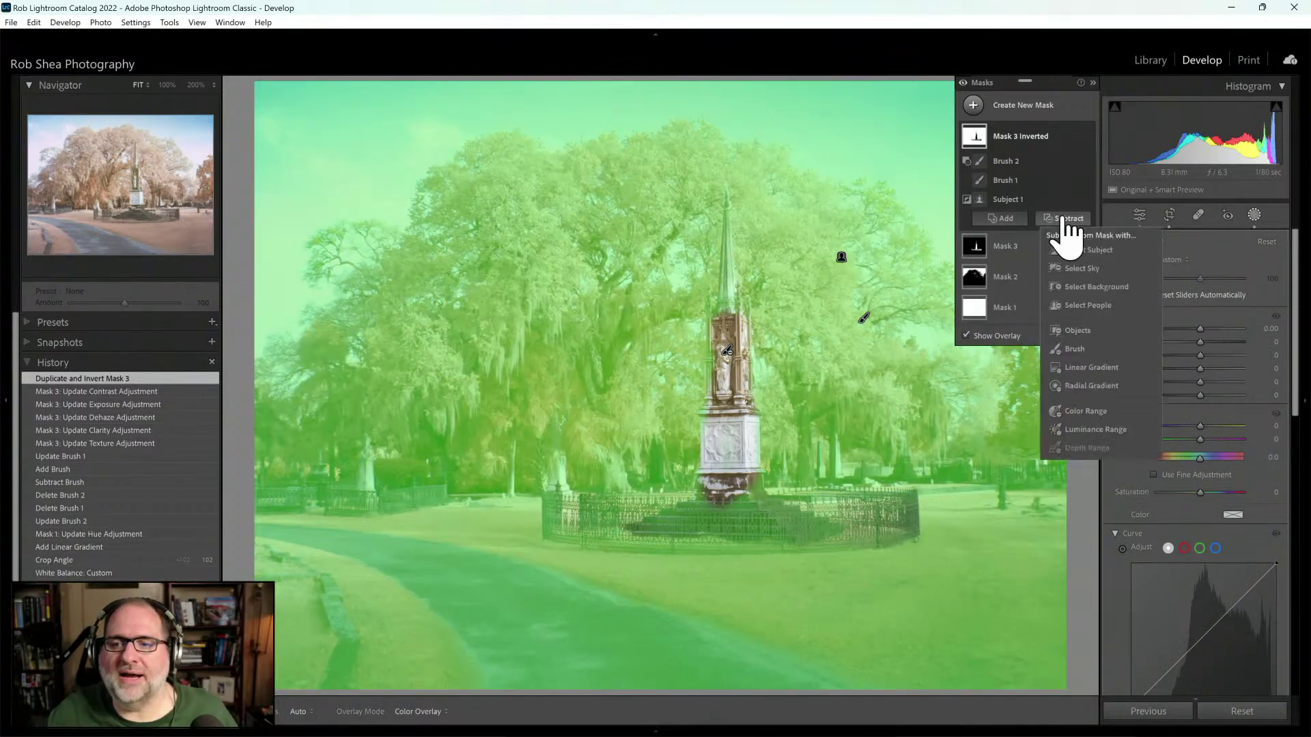
{"action": "left_click", "coordinate": [1085, 268]}
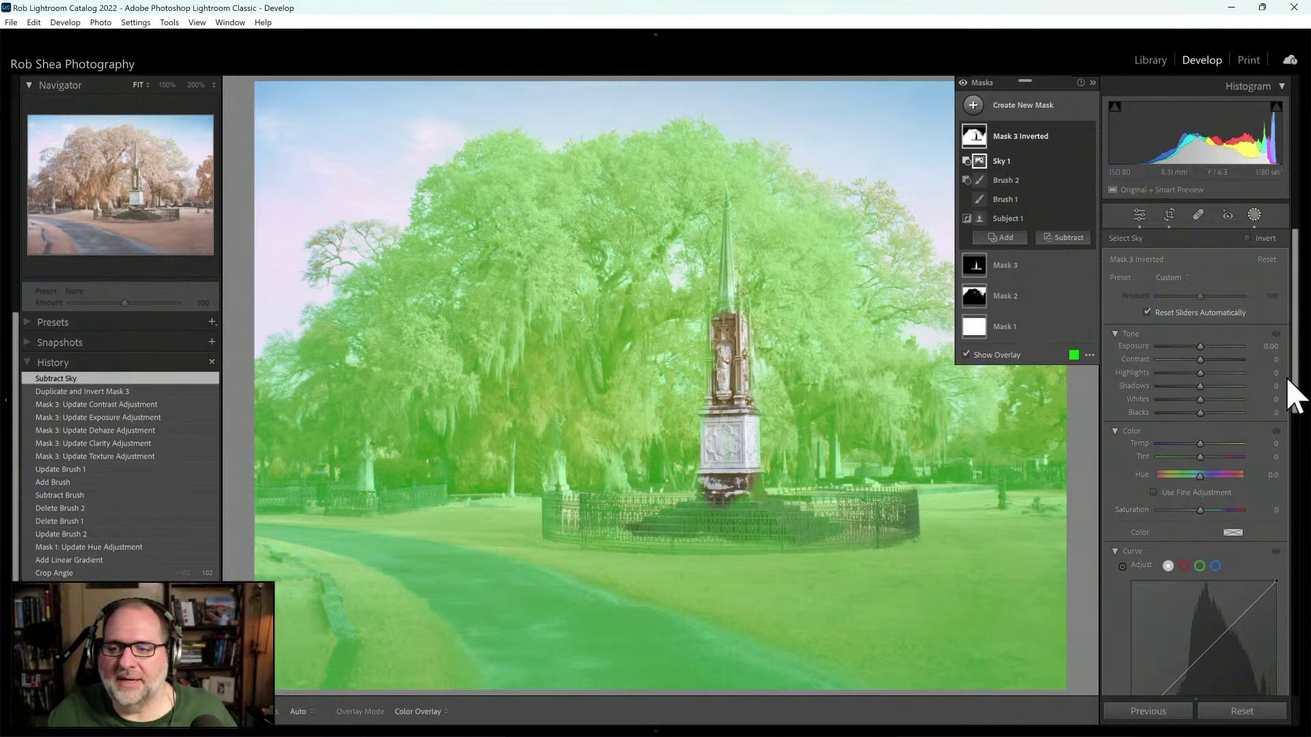
Step: Set the Clarity of Mask 3 Inverted to -18 to soften the monument's surroundings
{"action": "left_click_drag", "start_coordinate": [1295, 392], "coordinate": [1305, 527]}
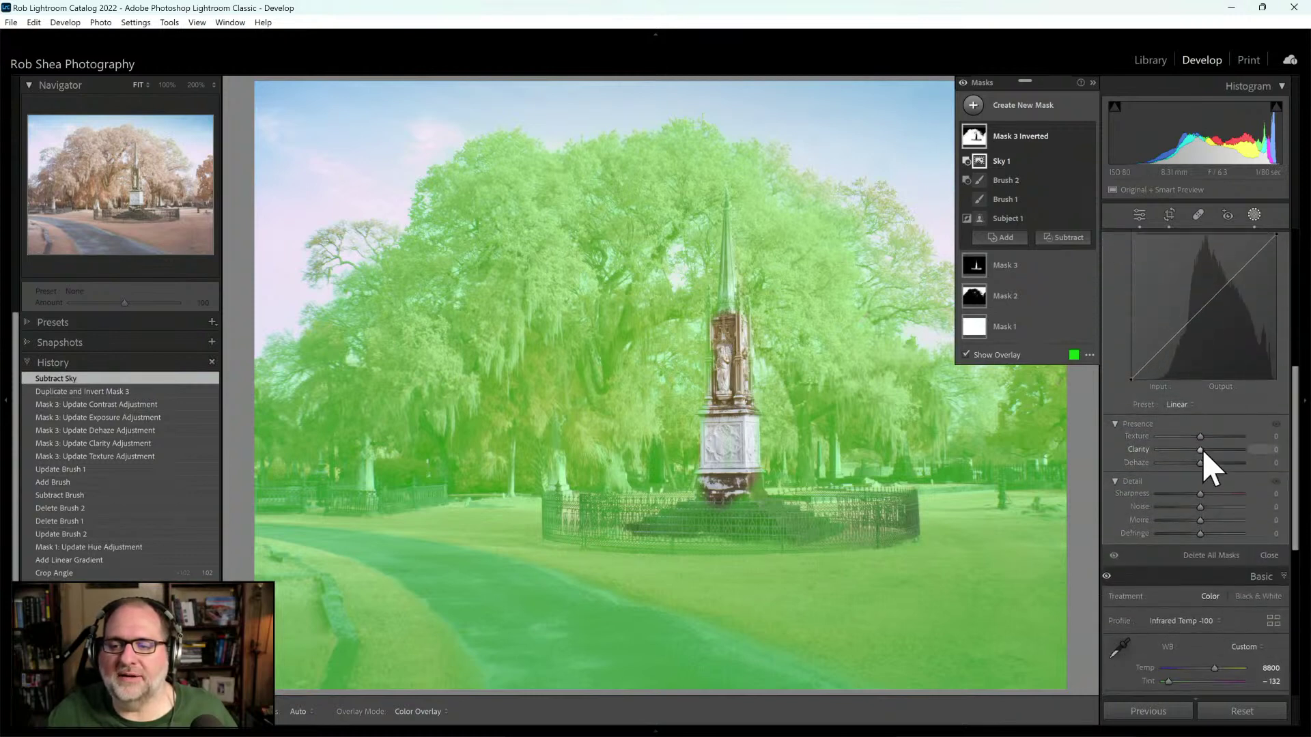
{"action": "left_click_drag", "start_coordinate": [1203, 449], "coordinate": [1191, 450]}
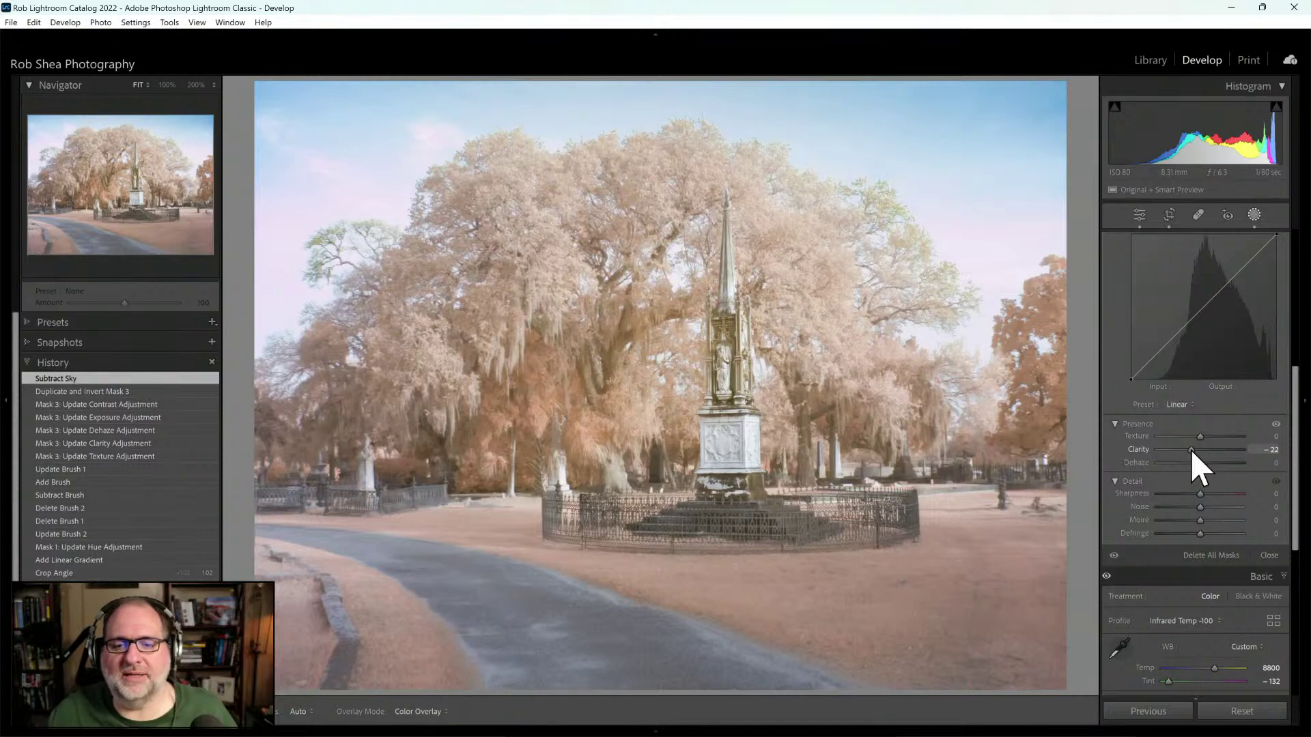
{"action": "left_click_drag", "start_coordinate": [1191, 450], "coordinate": [1190, 450]}
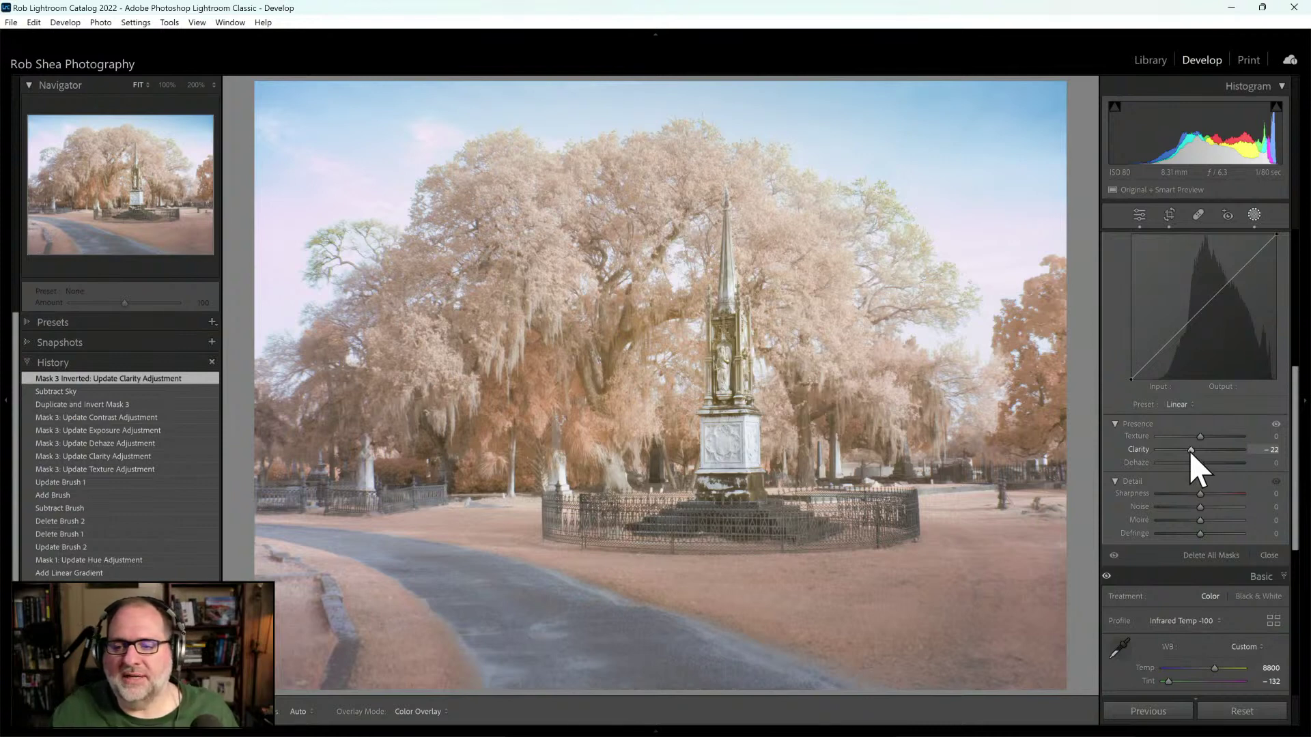
{"action": "left_click", "coordinate": [1191, 450]}
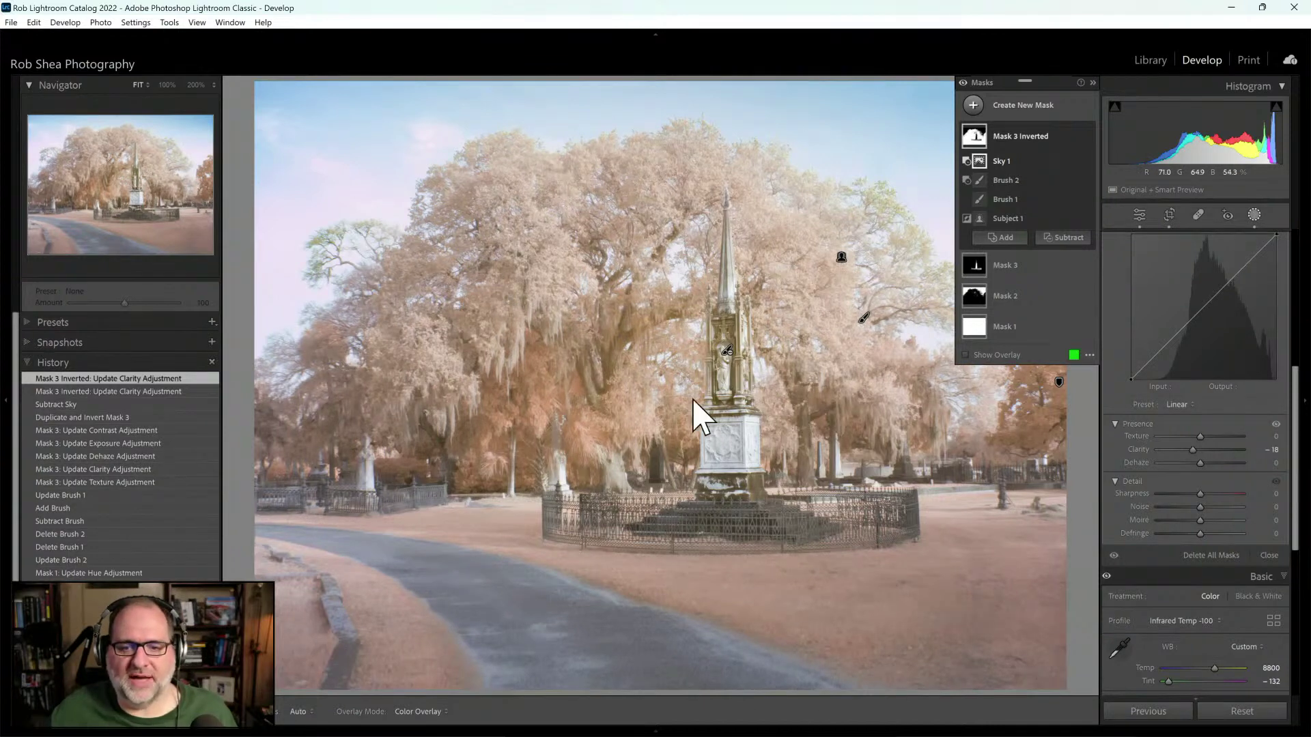
Step: Close masking and compare the edited photo with the neighboring unedited monument photo
{"action": "left_click", "coordinate": [1255, 216]}
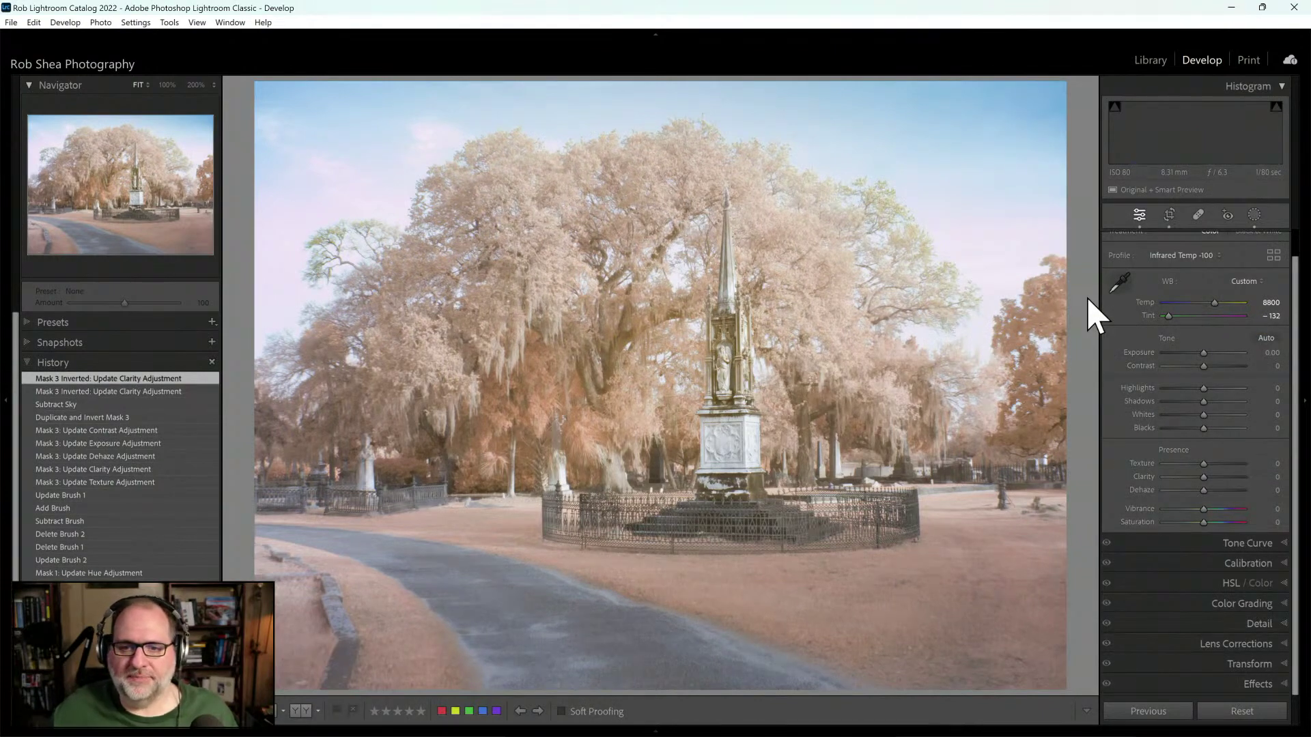
{"action": "key", "text": "Left"}
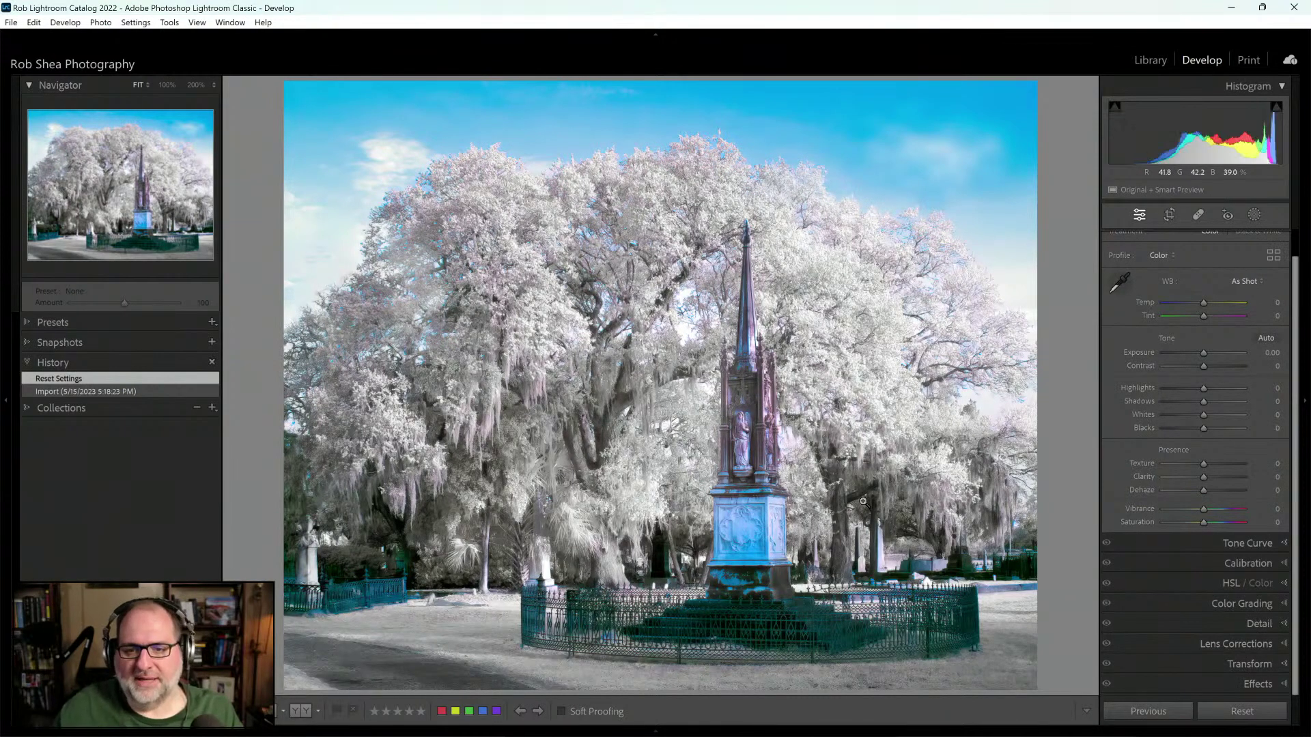
{"action": "key", "text": "ctrl+z"}
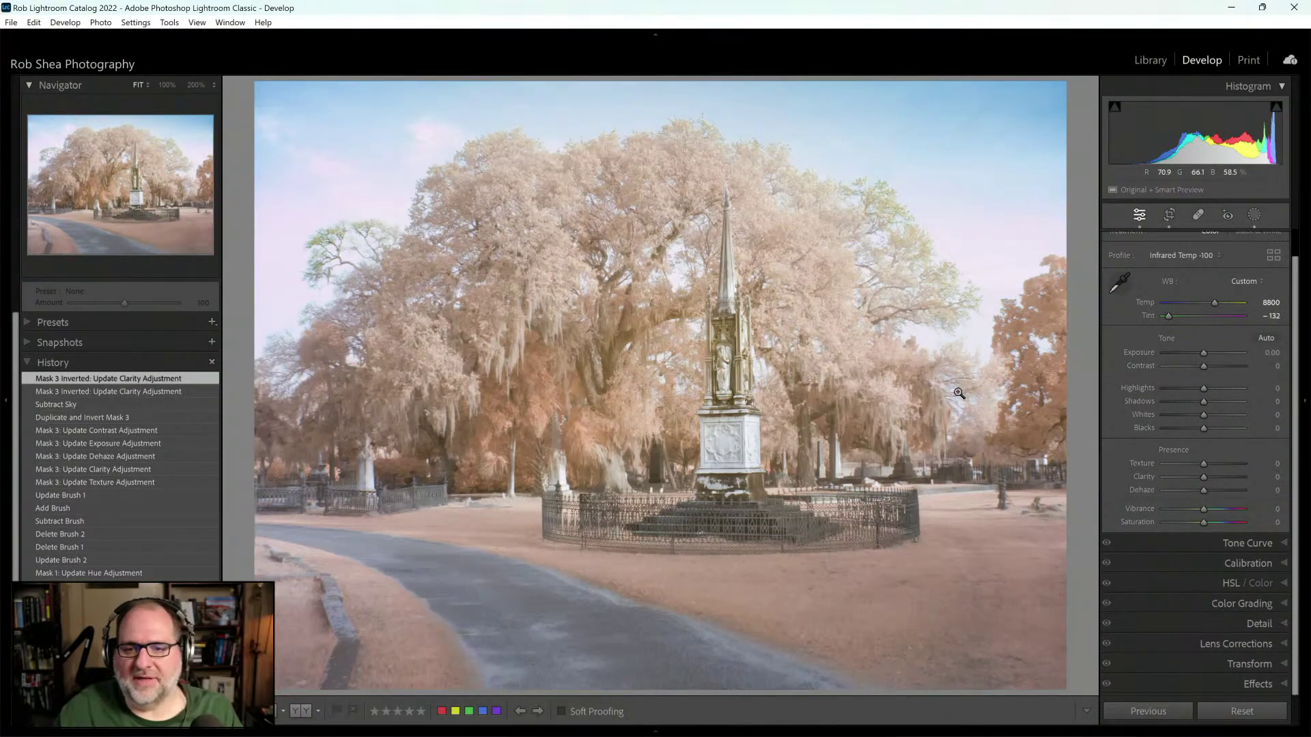
Step: Set the Saturation of Mask 3 Inverted to -36, and leave masking to view the unedited monument photo
{"action": "left_click", "coordinate": [1255, 215]}
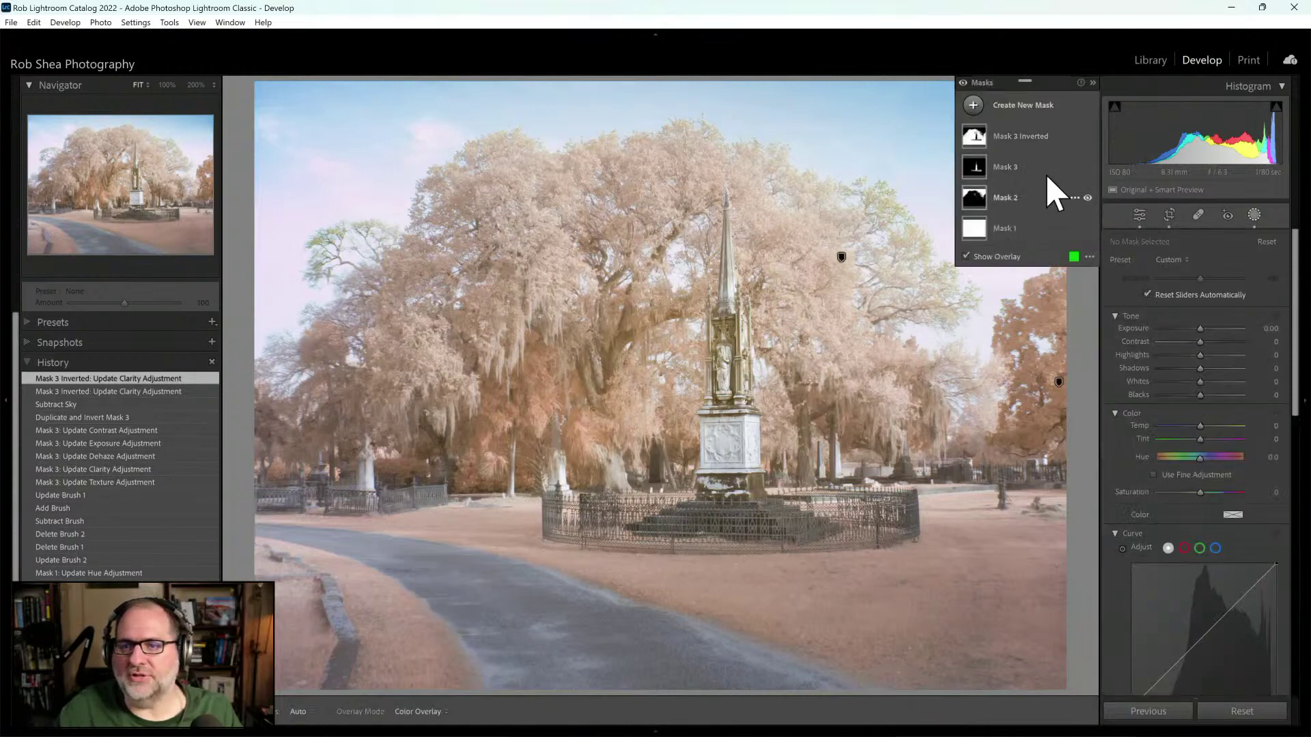
{"action": "left_click", "coordinate": [1014, 136]}
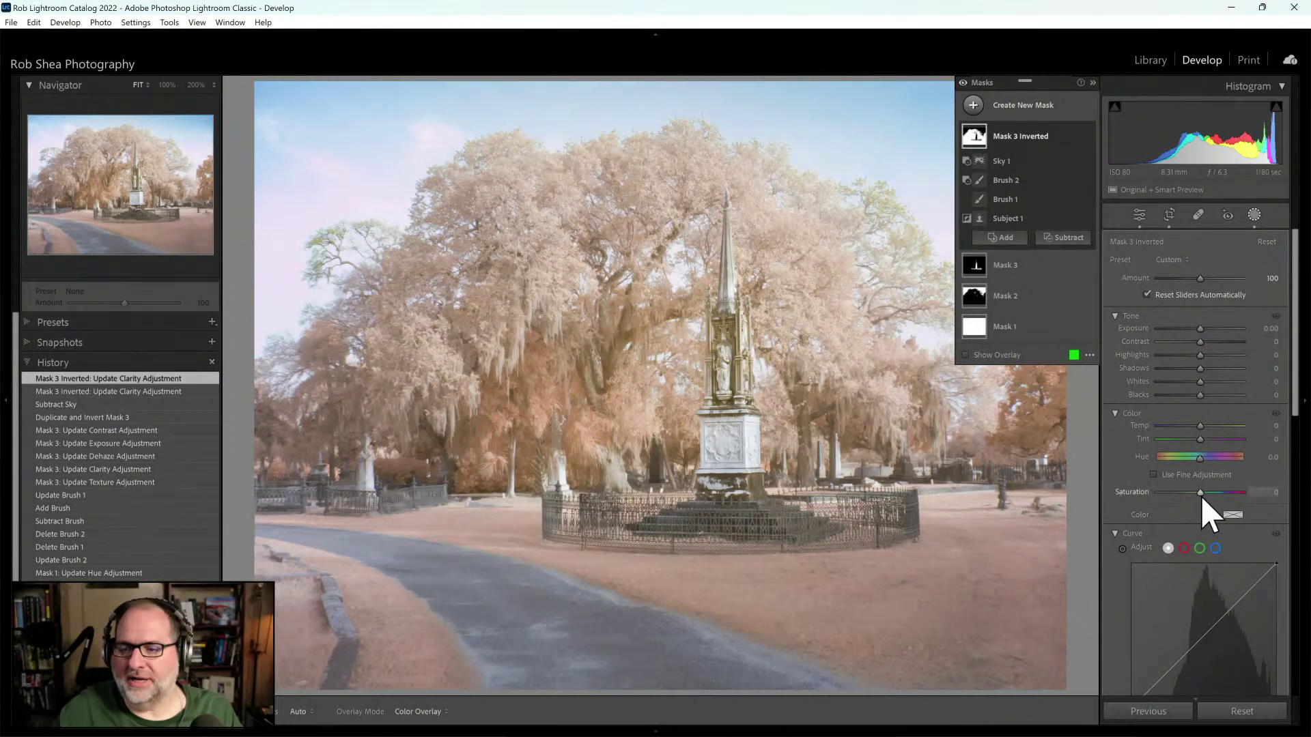
{"action": "mouse_move", "coordinate": [1200, 492]}
{"action": "left_mouse_down"}
{"action": "mouse_move", "coordinate": [1131, 496]}
{"action": "mouse_move", "coordinate": [1182, 497]}
{"action": "left_mouse_up"}
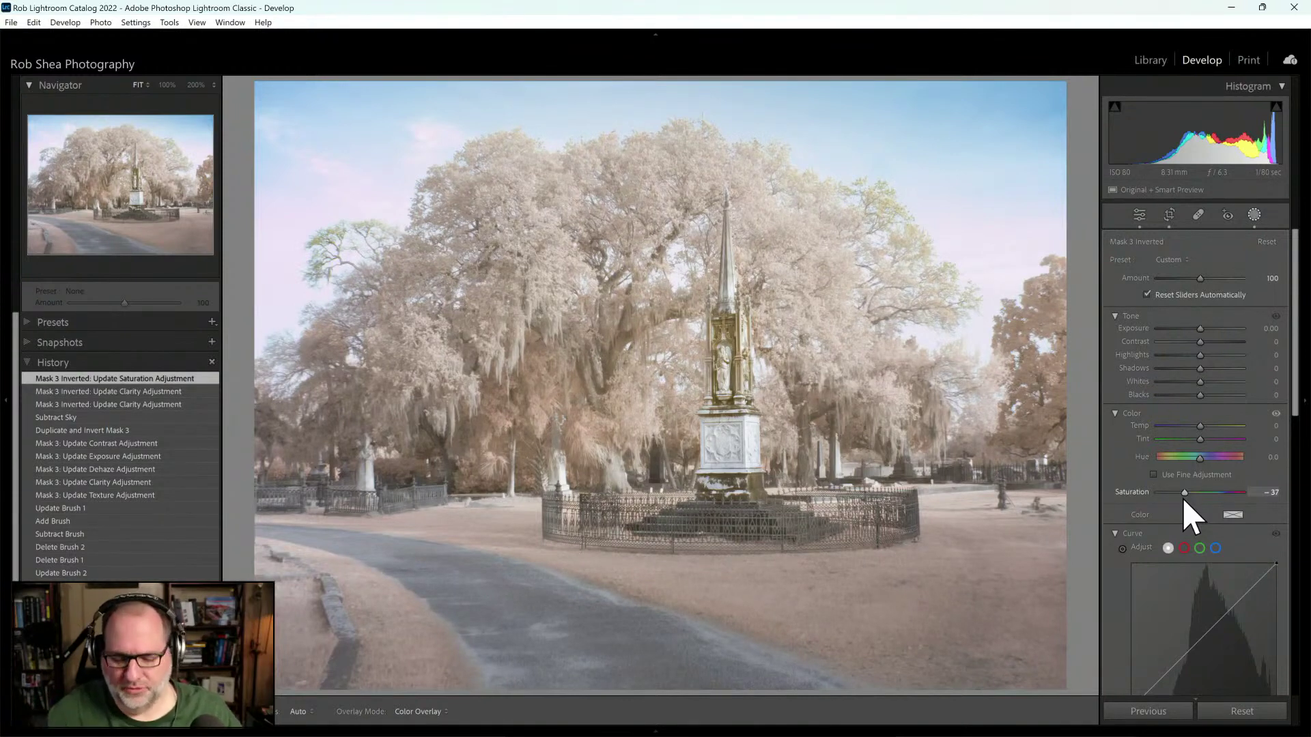
{"action": "scroll", "coordinate": [1182, 498], "scroll_direction": "up", "scroll_amount": 1}
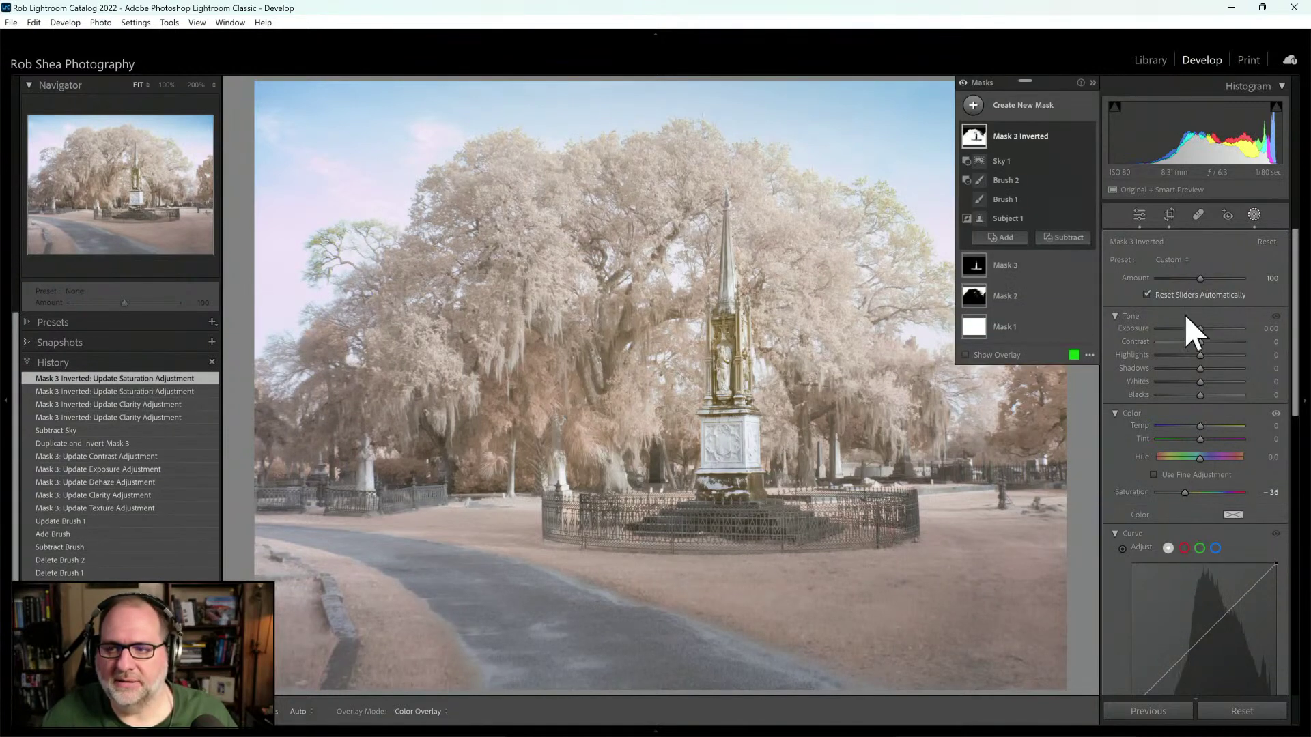
{"action": "left_click", "coordinate": [1140, 215]}
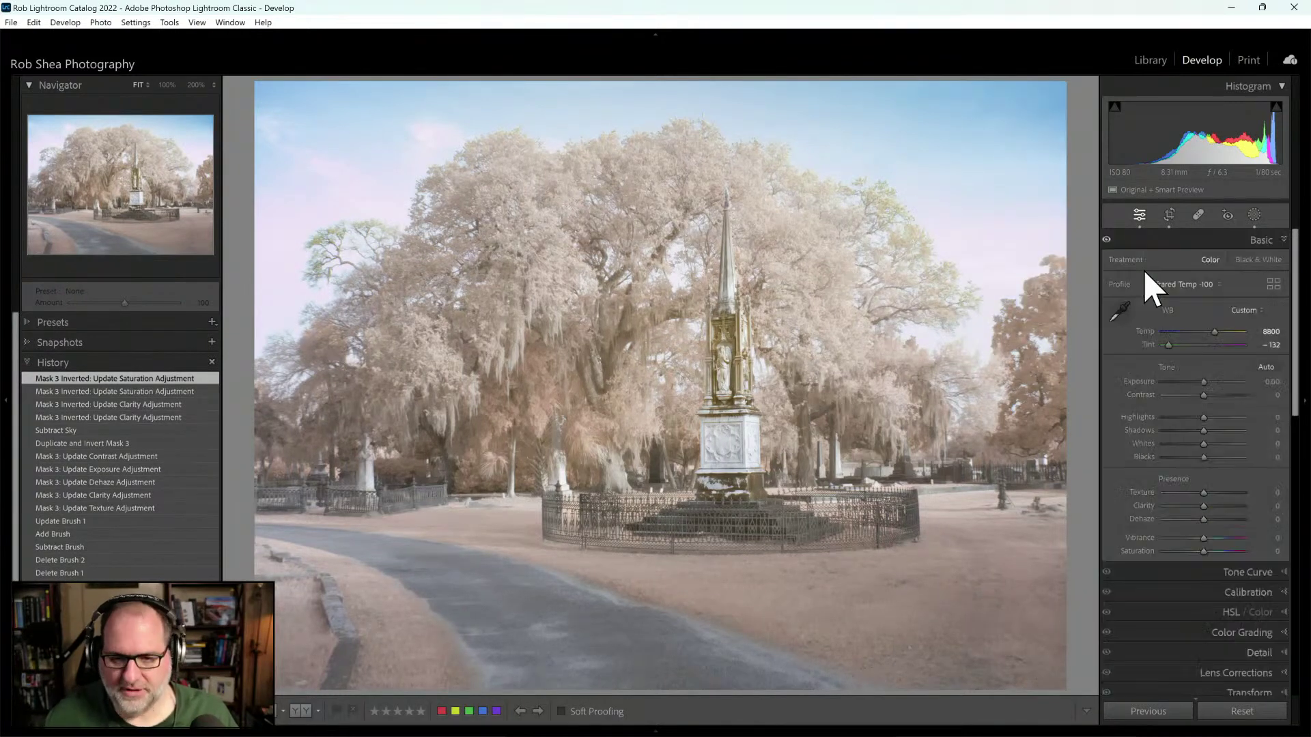
{"action": "key", "text": "ctrl+shift+r"}
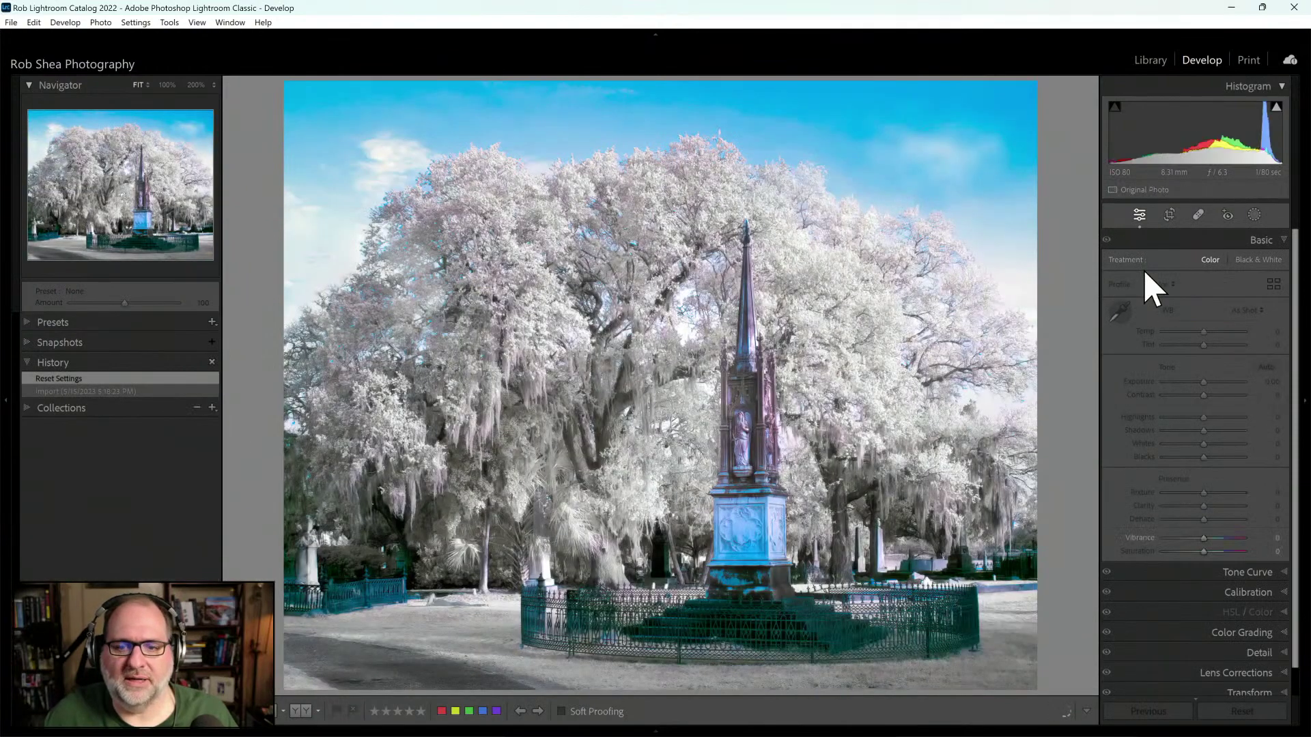
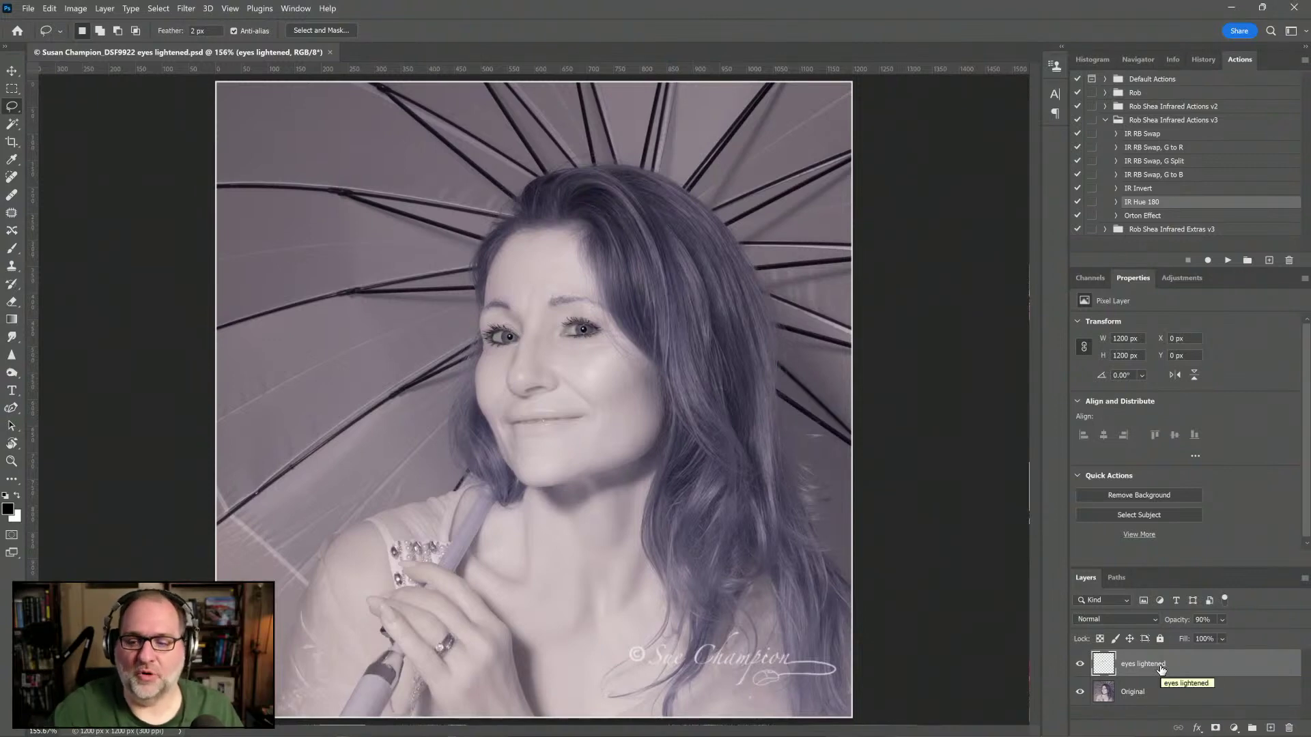
Step: In Photoshop, compare the portrait with the "eyes lightened" layer hidden and shown, and examine the eyes at 300% zoom
{"action": "left_click", "coordinate": [1080, 664]}
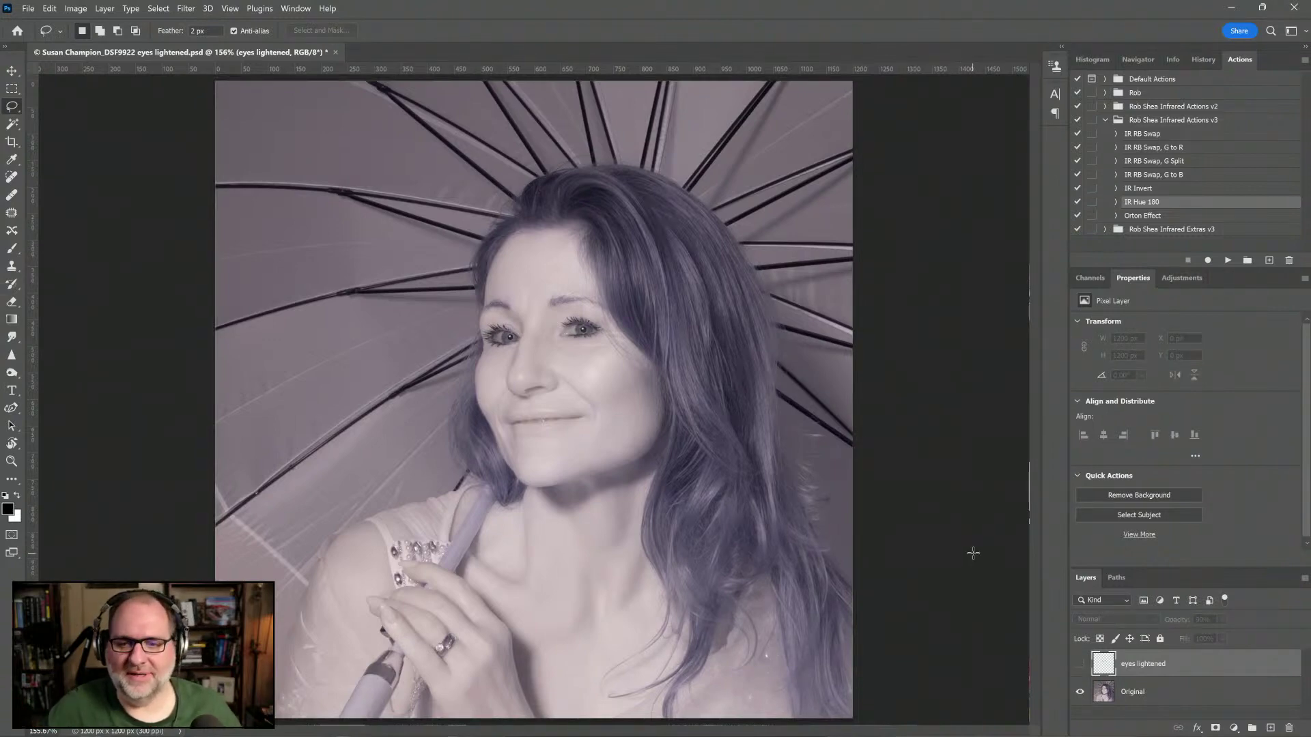
{"action": "left_click", "coordinate": [1080, 664]}
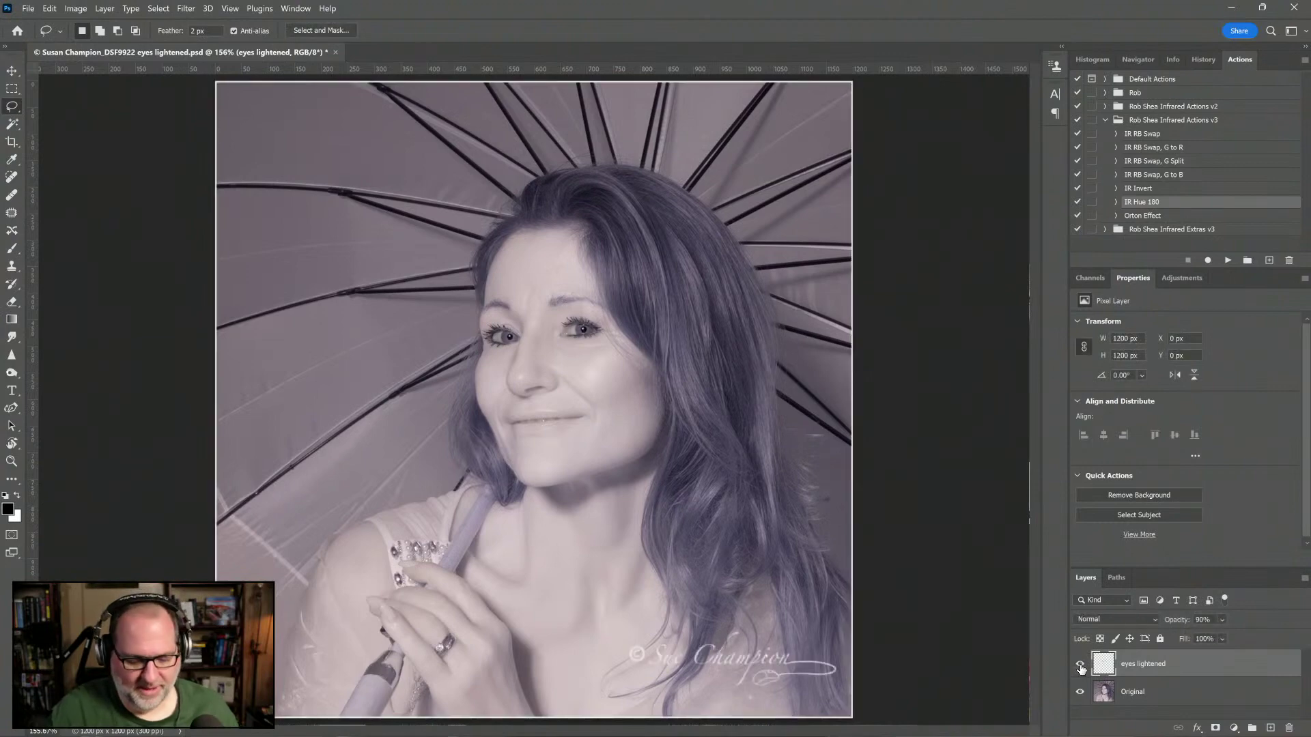
{"action": "key", "text": "ctrl+plus"}
{"action": "key", "text": "ctrl+plus"}
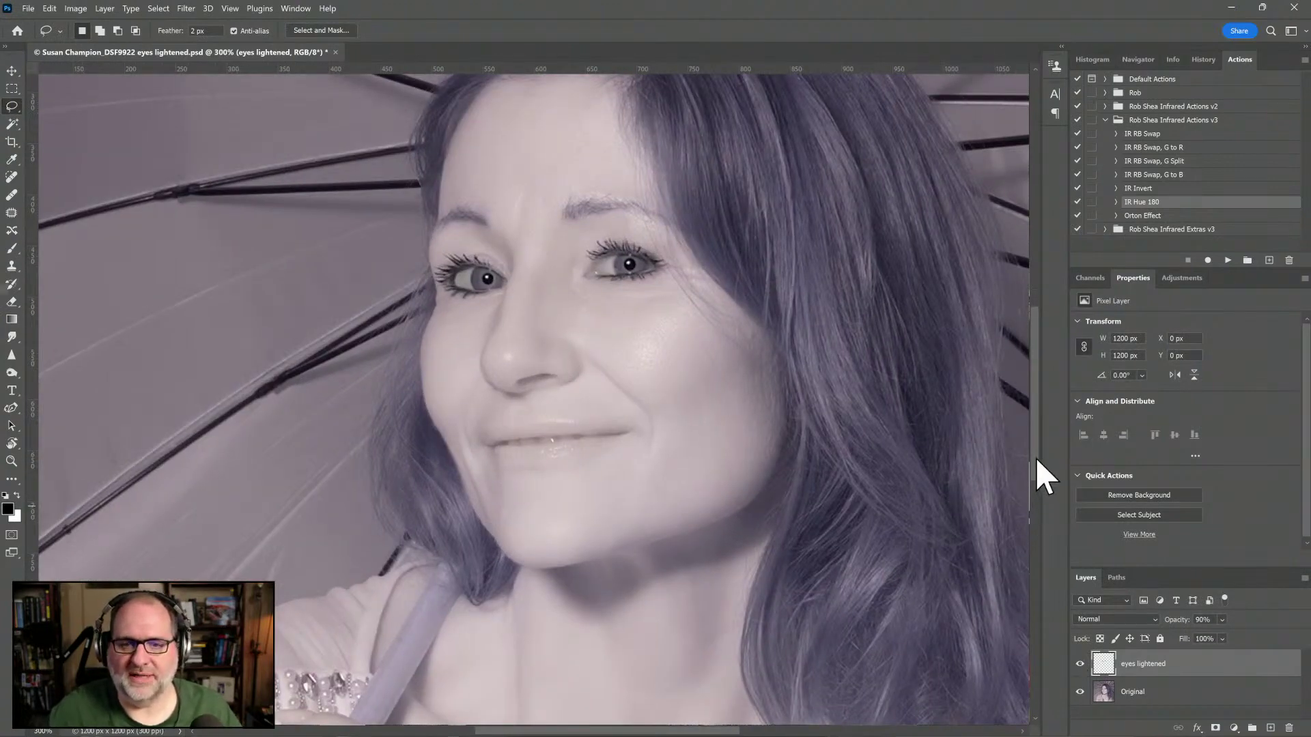
{"action": "scroll", "coordinate": [1037, 455], "scroll_direction": "up", "scroll_amount": 2}
{"action": "scroll", "coordinate": [1038, 453], "scroll_direction": "up", "scroll_amount": 1}
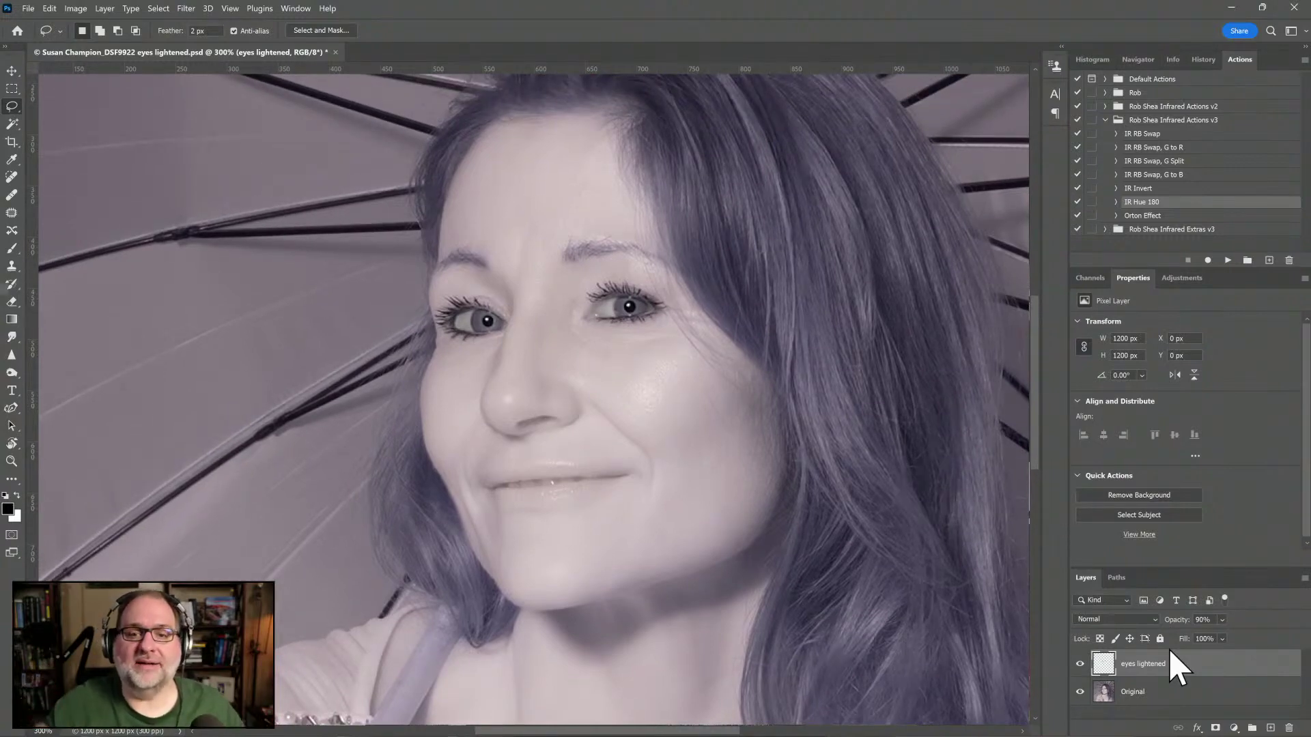
Step: Compare the close-up portrait with the "eyes lightened" layer hidden and shown, and return to the whole image
{"action": "left_click", "coordinate": [1080, 664]}
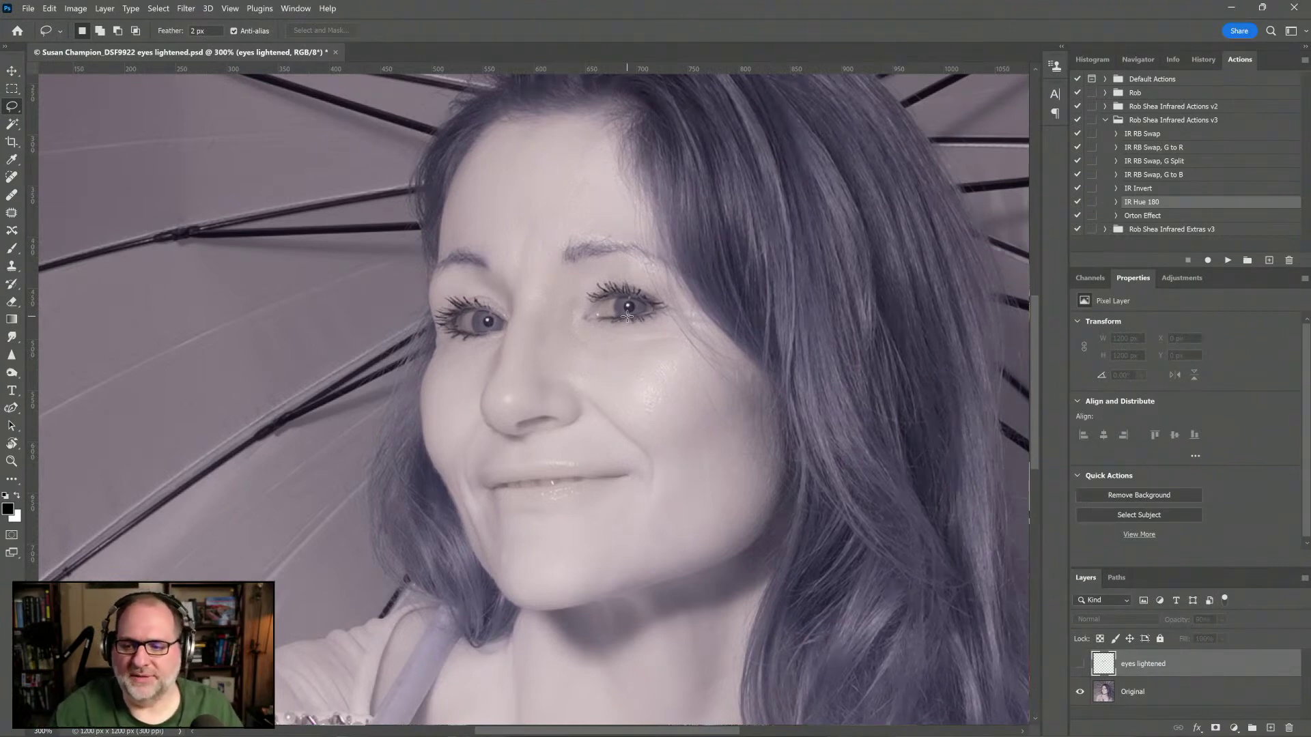
{"action": "left_click", "coordinate": [1080, 665]}
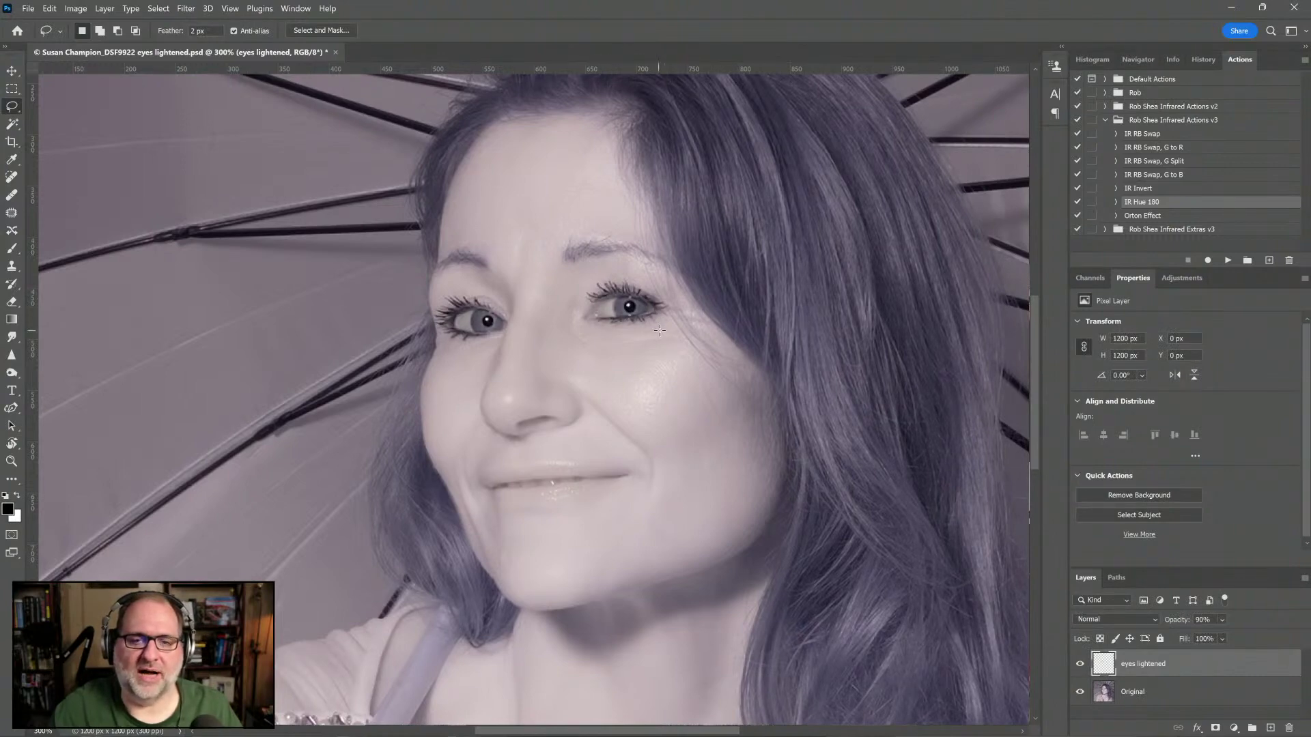
{"action": "key", "text": "ctrl+0"}
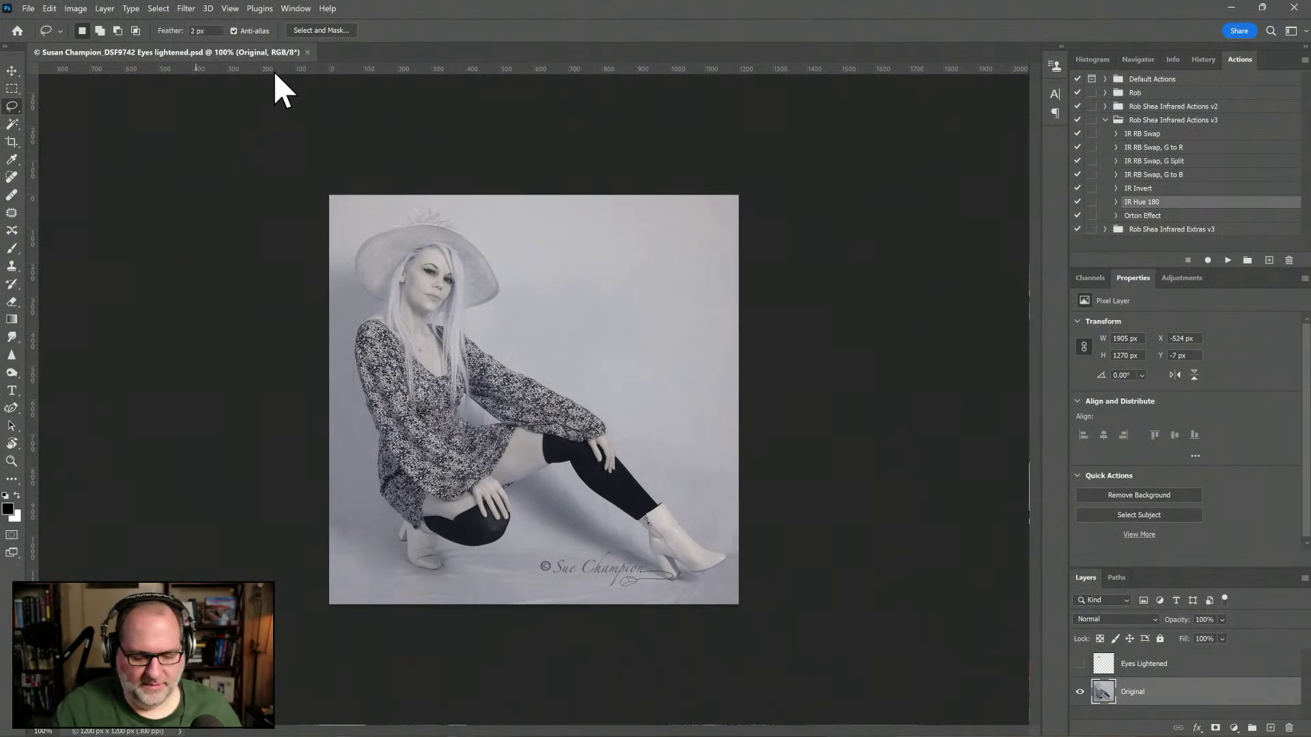
Step: Fit the seated hat portrait to the window and compare it with the "Eyes Lightened" layer shown and hidden
{"action": "key", "text": "ctrl+0"}
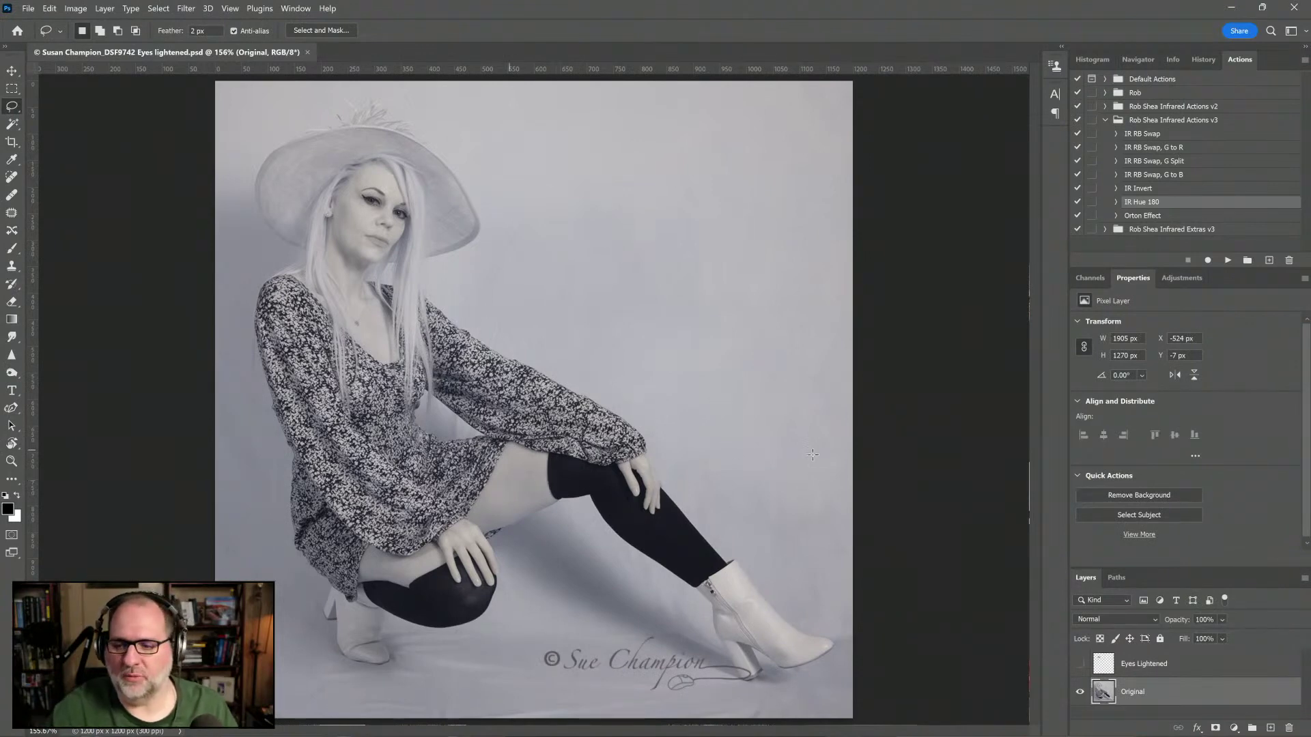
{"action": "left_click", "coordinate": [1141, 666]}
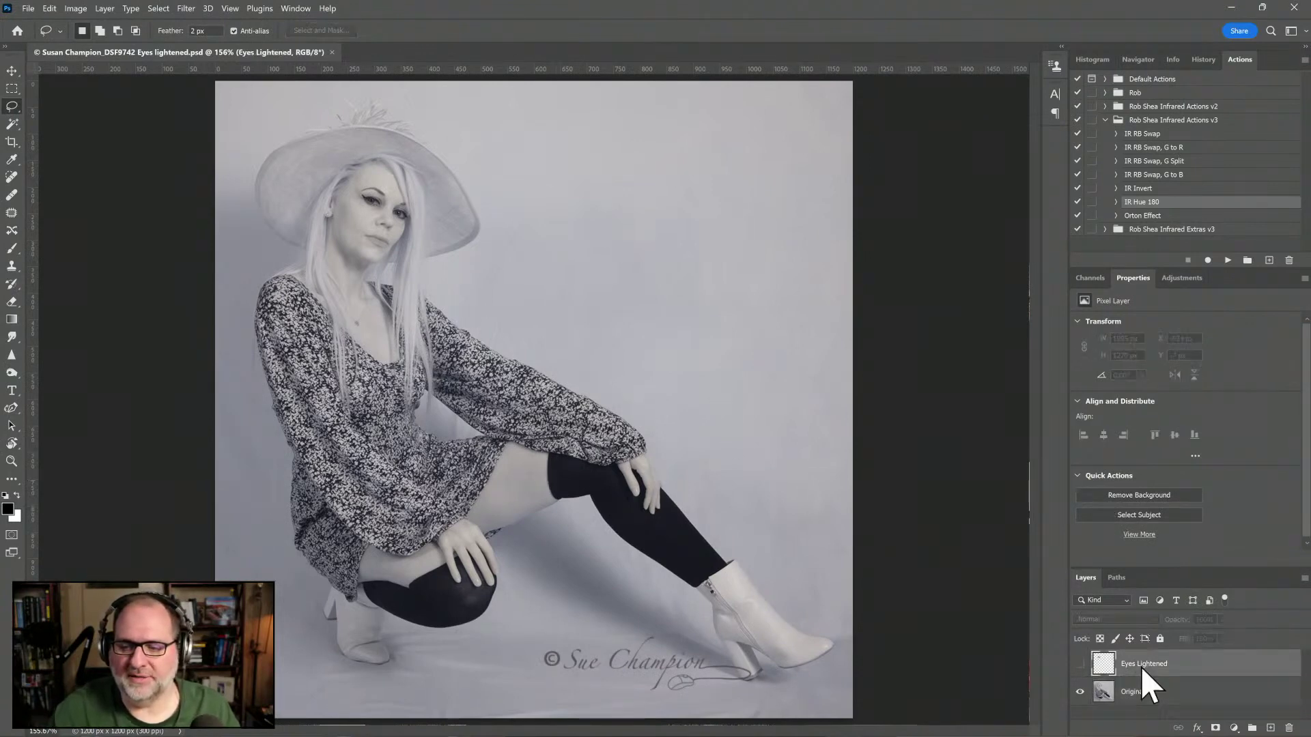
{"action": "left_click", "coordinate": [1080, 665]}
{"action": "left_click", "coordinate": [1080, 665]}
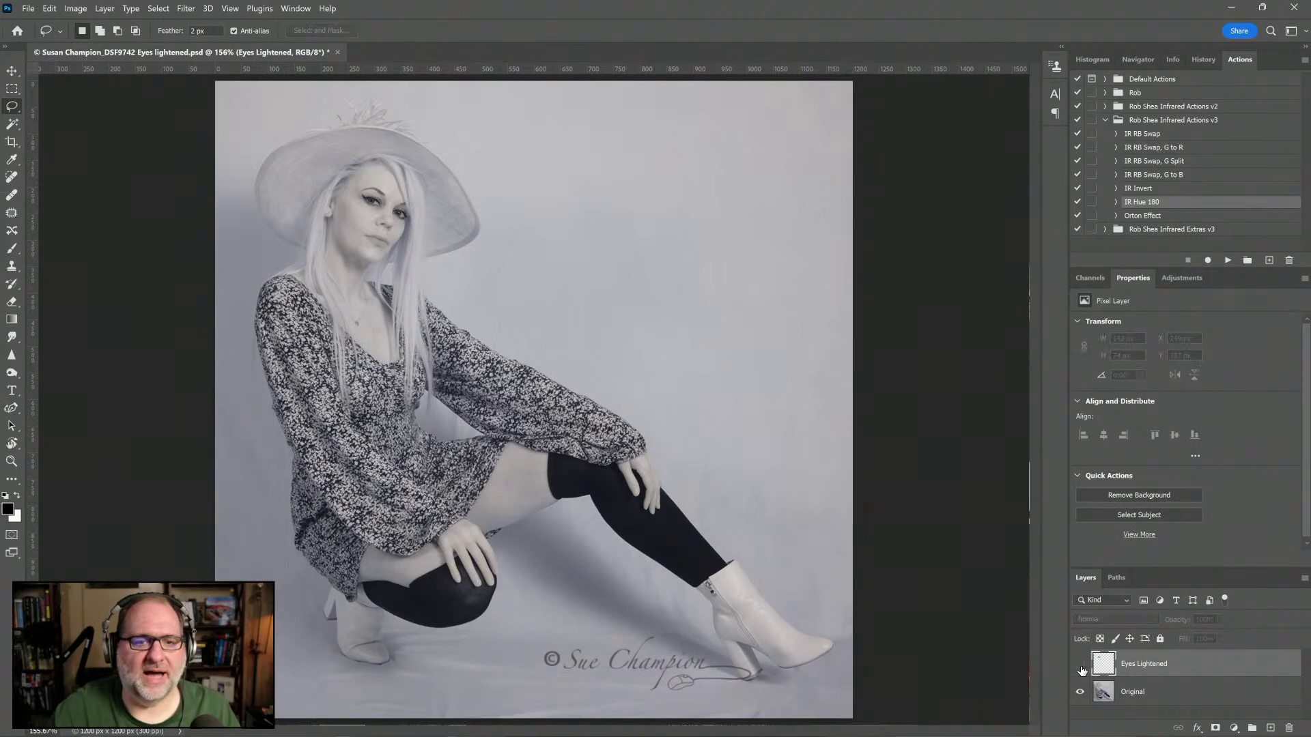
{"action": "left_click", "coordinate": [1080, 665]}
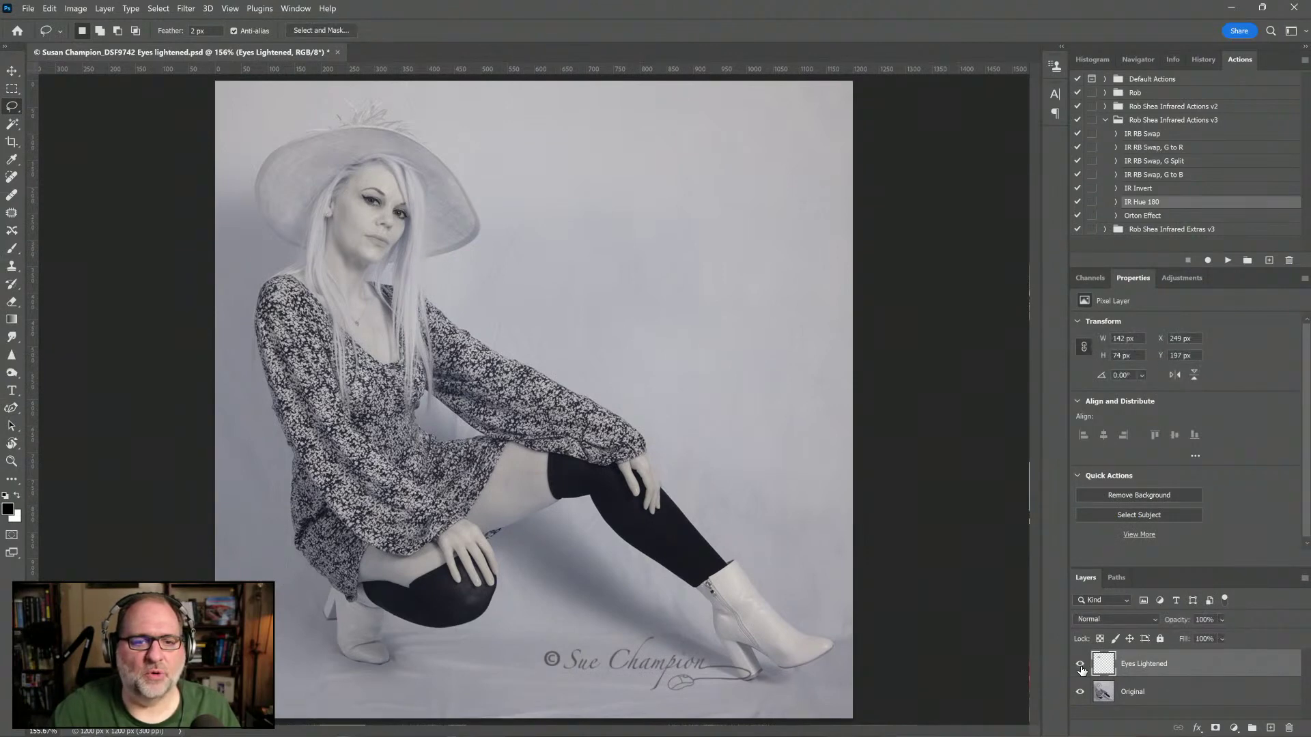
{"action": "left_click", "coordinate": [1080, 666]}
Step: Examine the seated woman's face at 300% zoom with the "Eyes Lightened" layer shown and hidden
{"action": "key", "text": "ctrl+plus"}
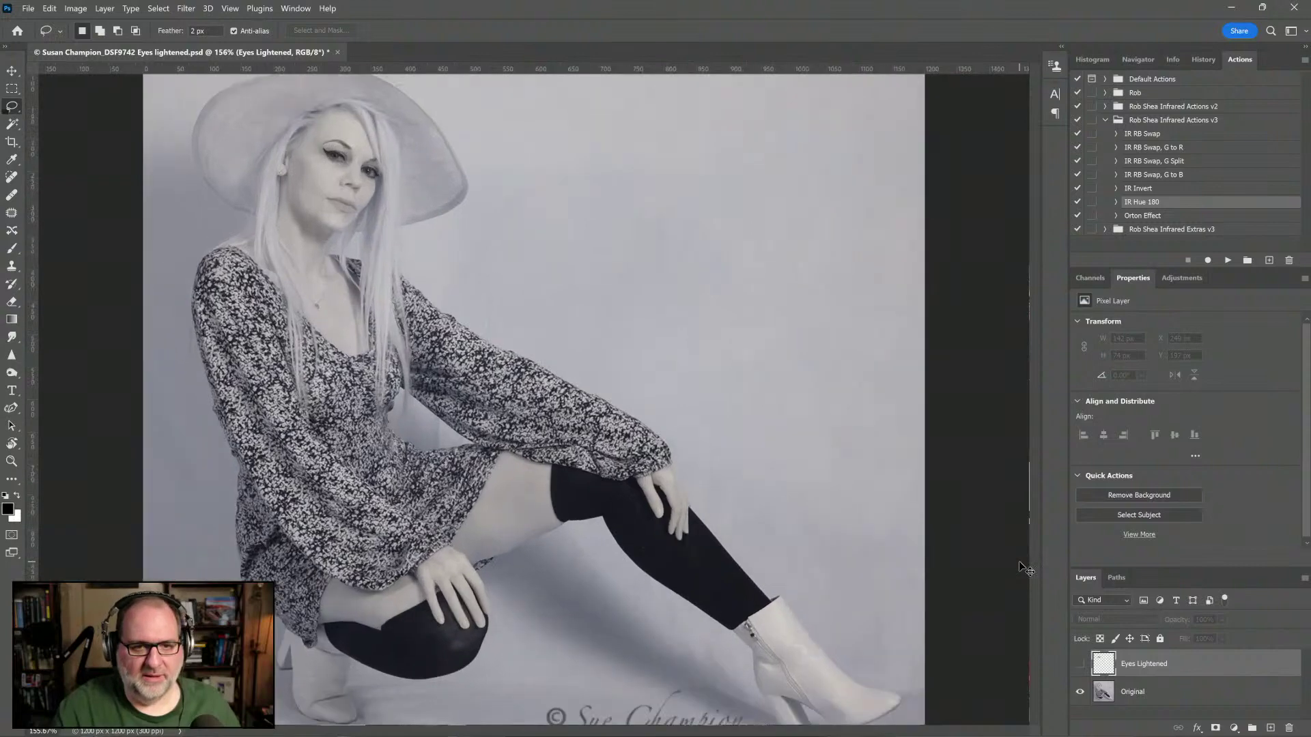
{"action": "key", "text": "ctrl+plus"}
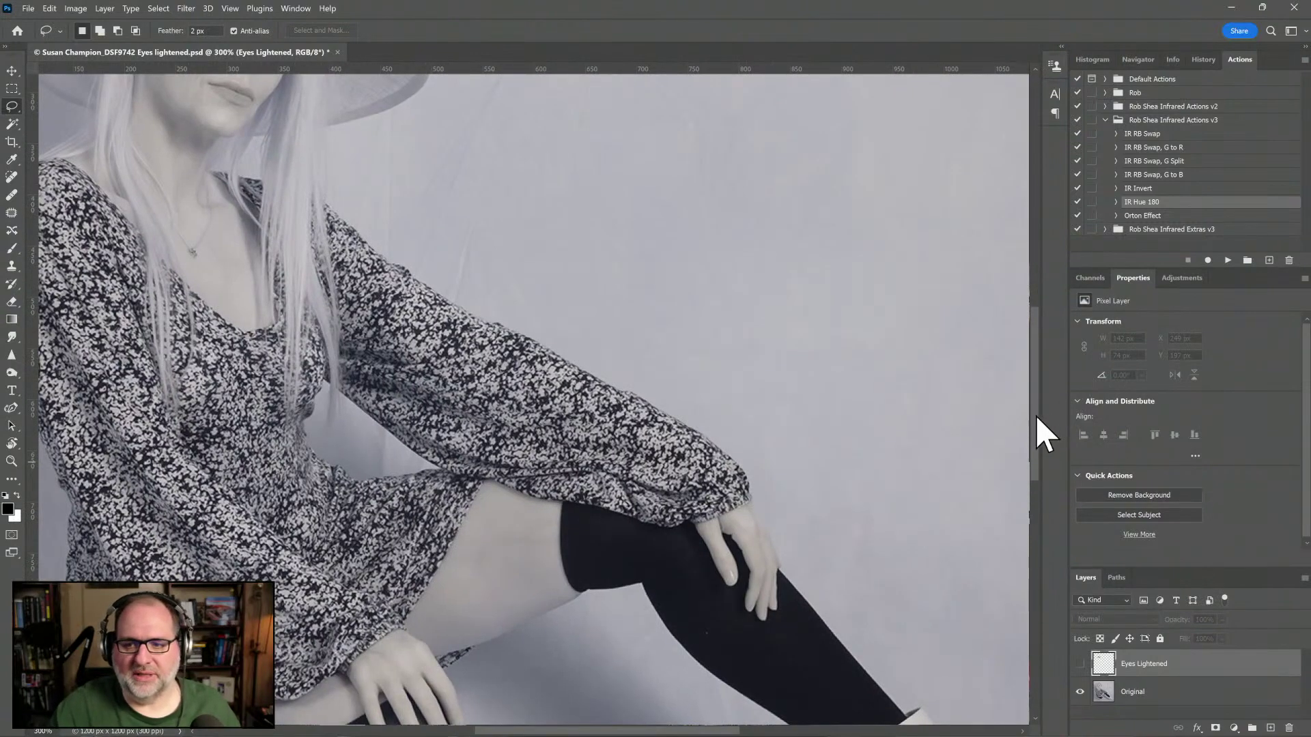
{"action": "left_click_drag", "start_coordinate": [1035, 415], "coordinate": [1032, 358]}
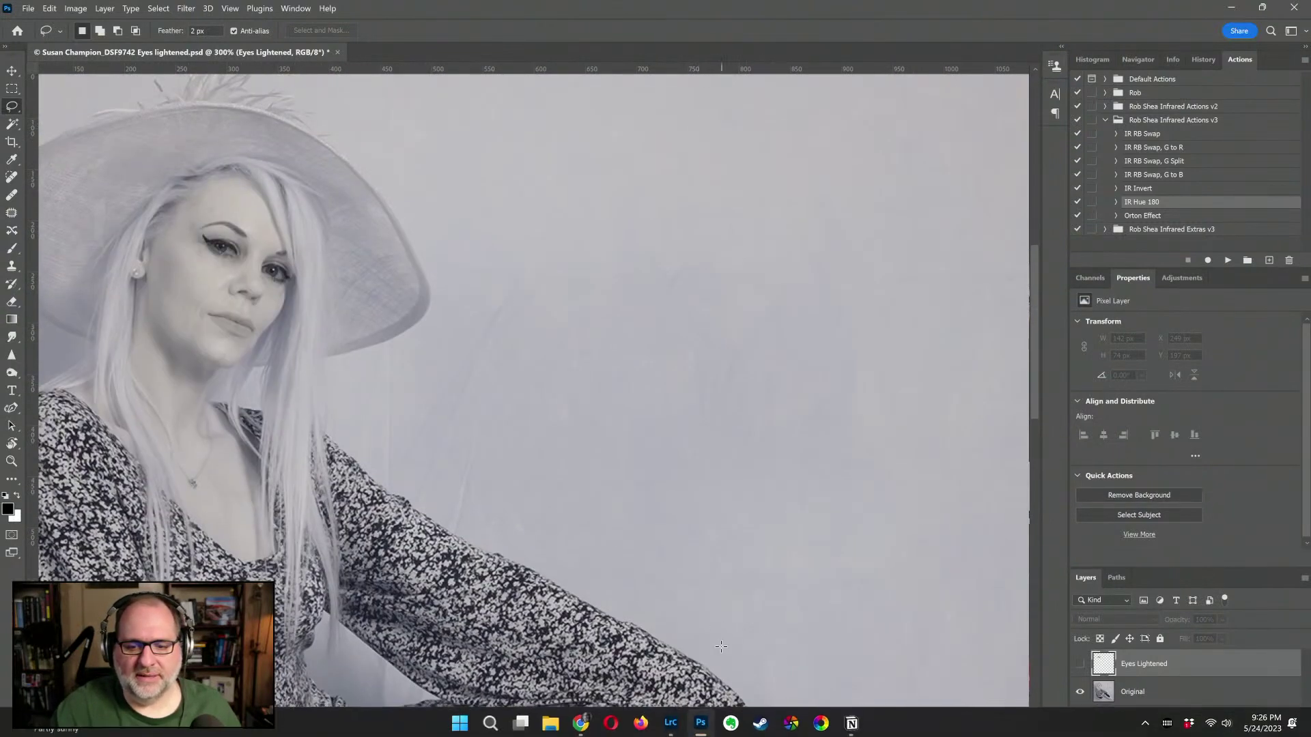
{"action": "left_click_drag", "start_coordinate": [703, 734], "coordinate": [586, 734]}
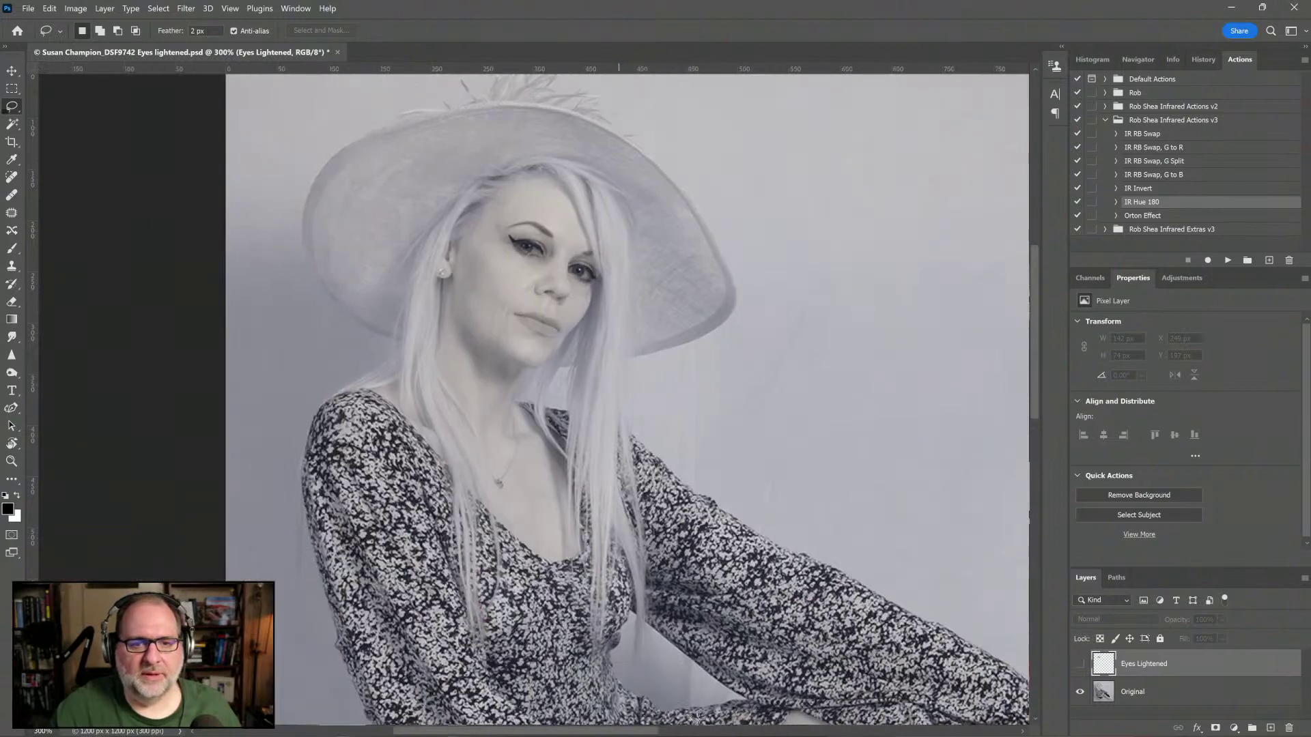
{"action": "left_click", "coordinate": [1079, 666]}
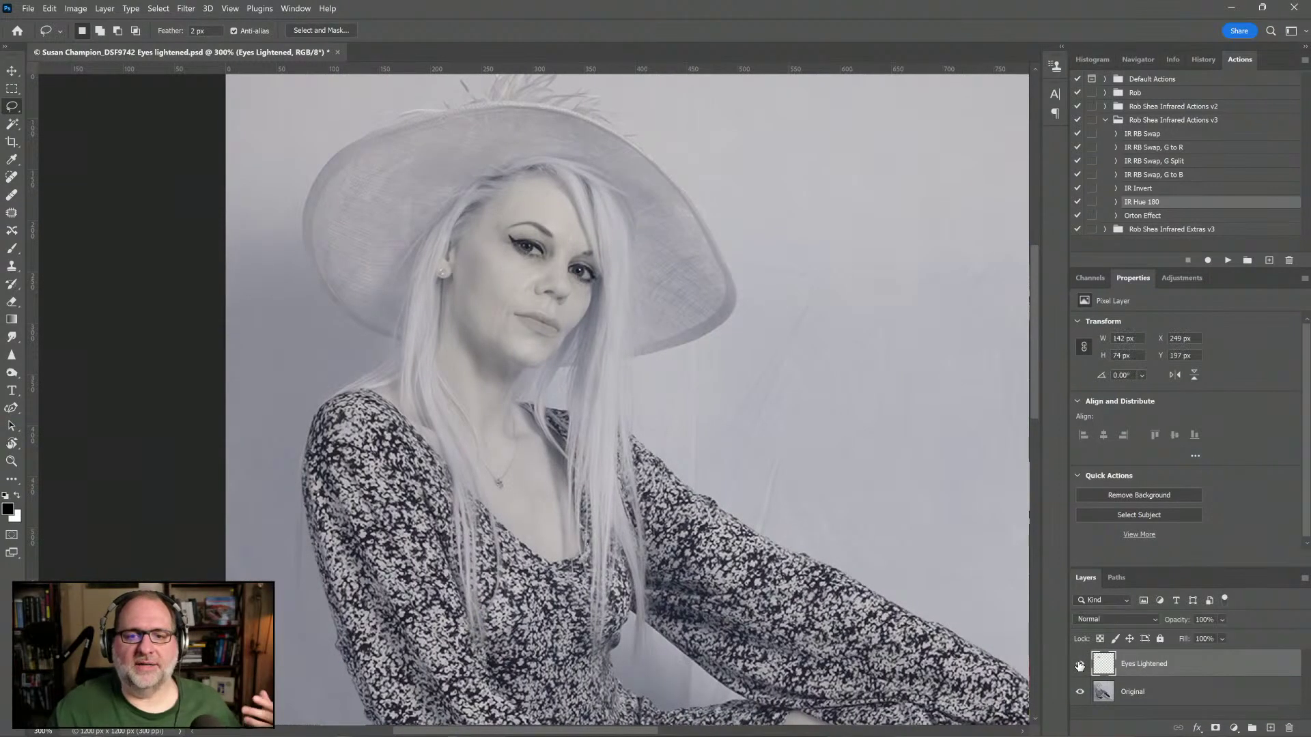
{"action": "left_click", "coordinate": [1079, 666]}
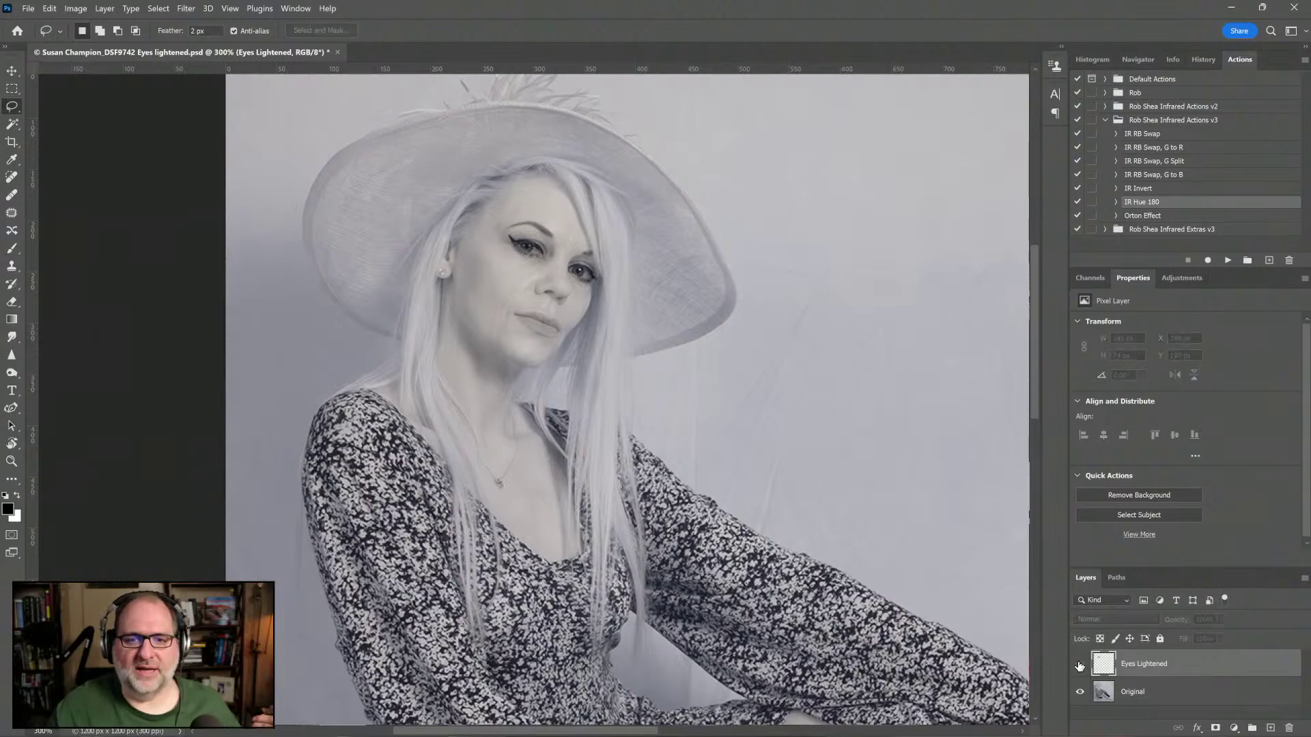
{"action": "left_click", "coordinate": [1080, 665]}
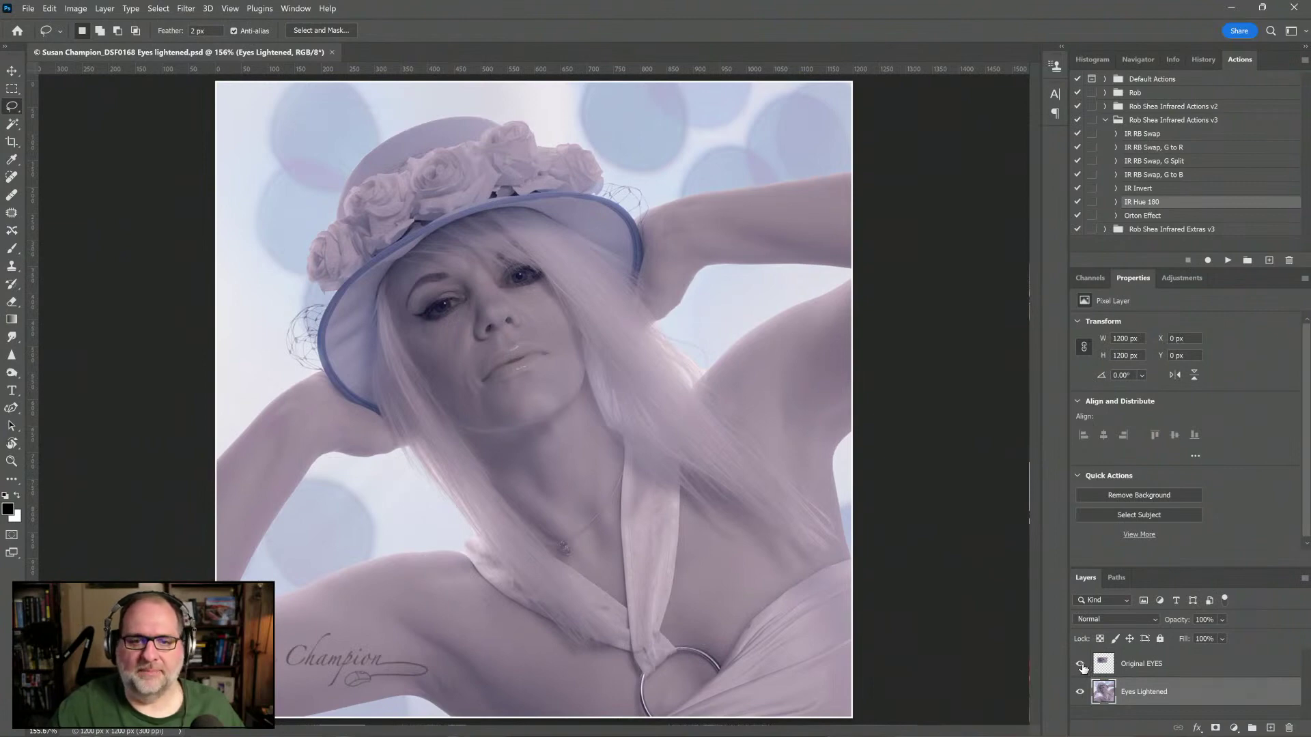
Step: Compare the whole flowered-hat portrait with the "Original EYES" layer hidden and shown over the lightened version
{"action": "left_click", "coordinate": [1154, 666]}
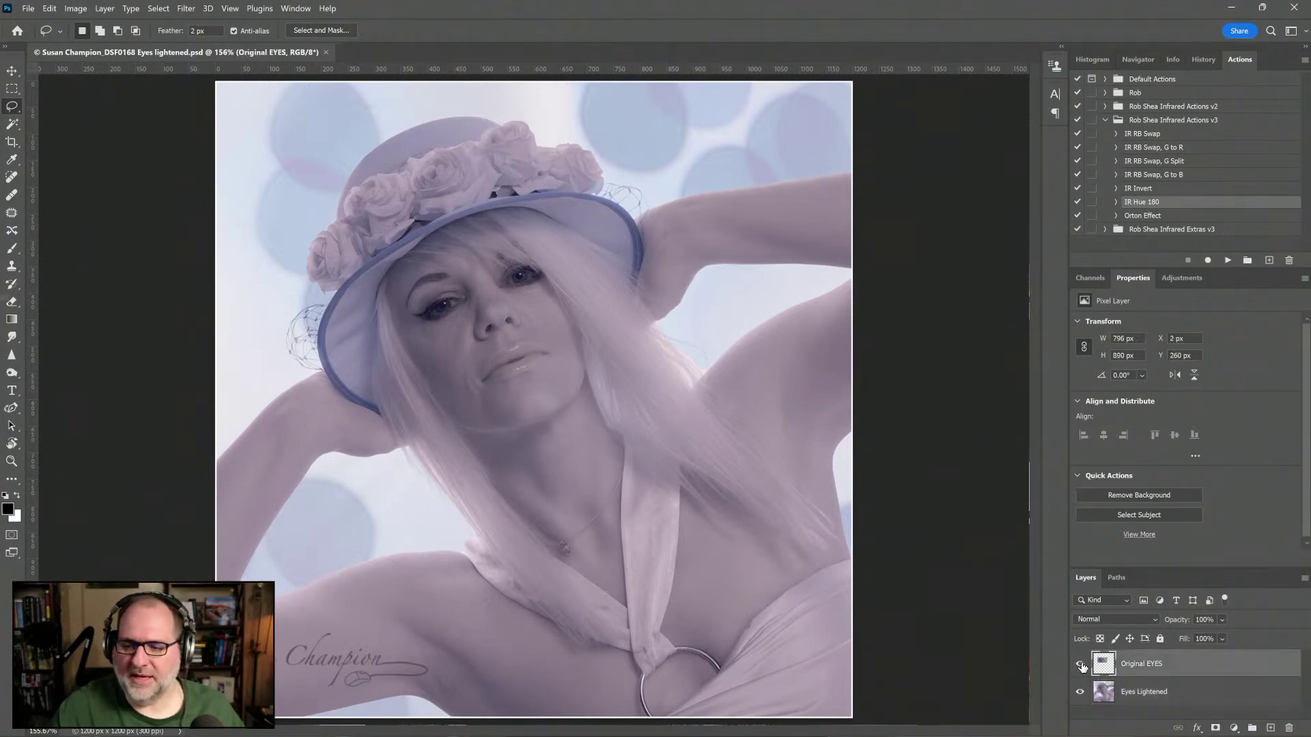
{"action": "left_click", "coordinate": [1080, 665]}
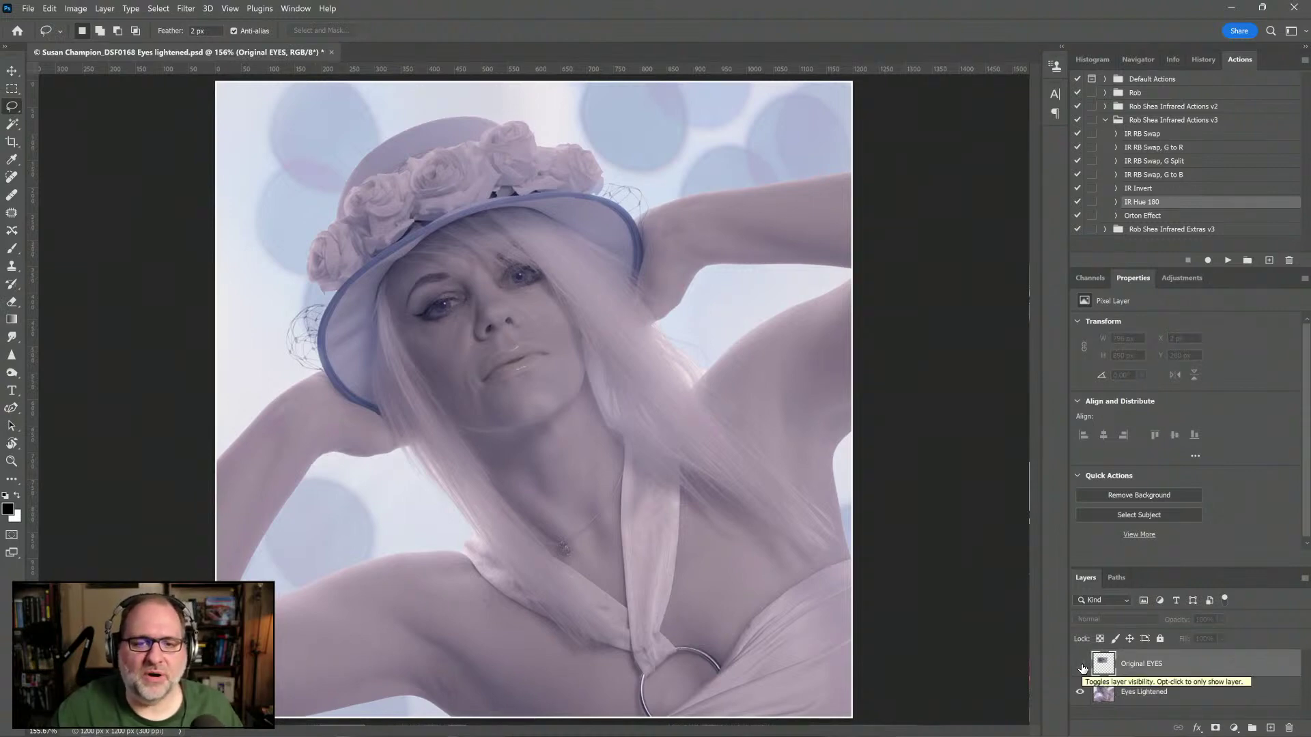
{"action": "left_click", "coordinate": [1081, 665]}
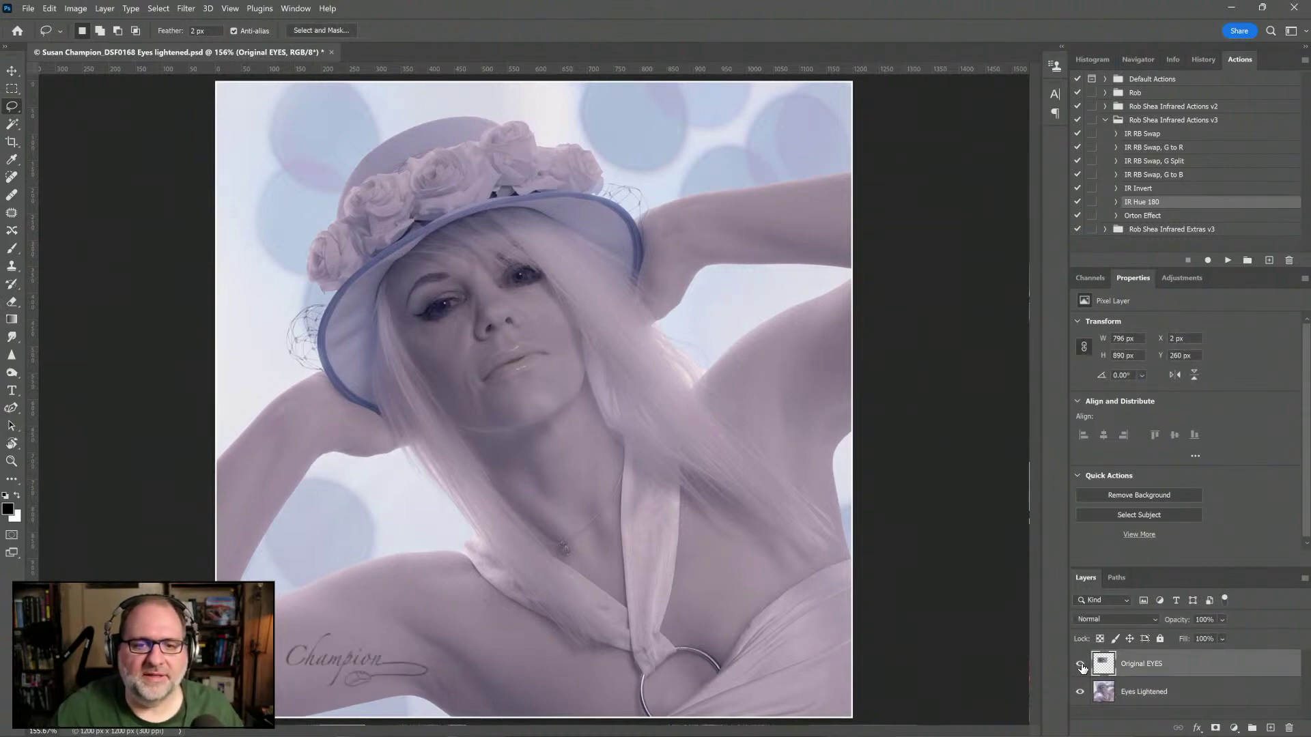
{"action": "left_click", "coordinate": [1080, 665]}
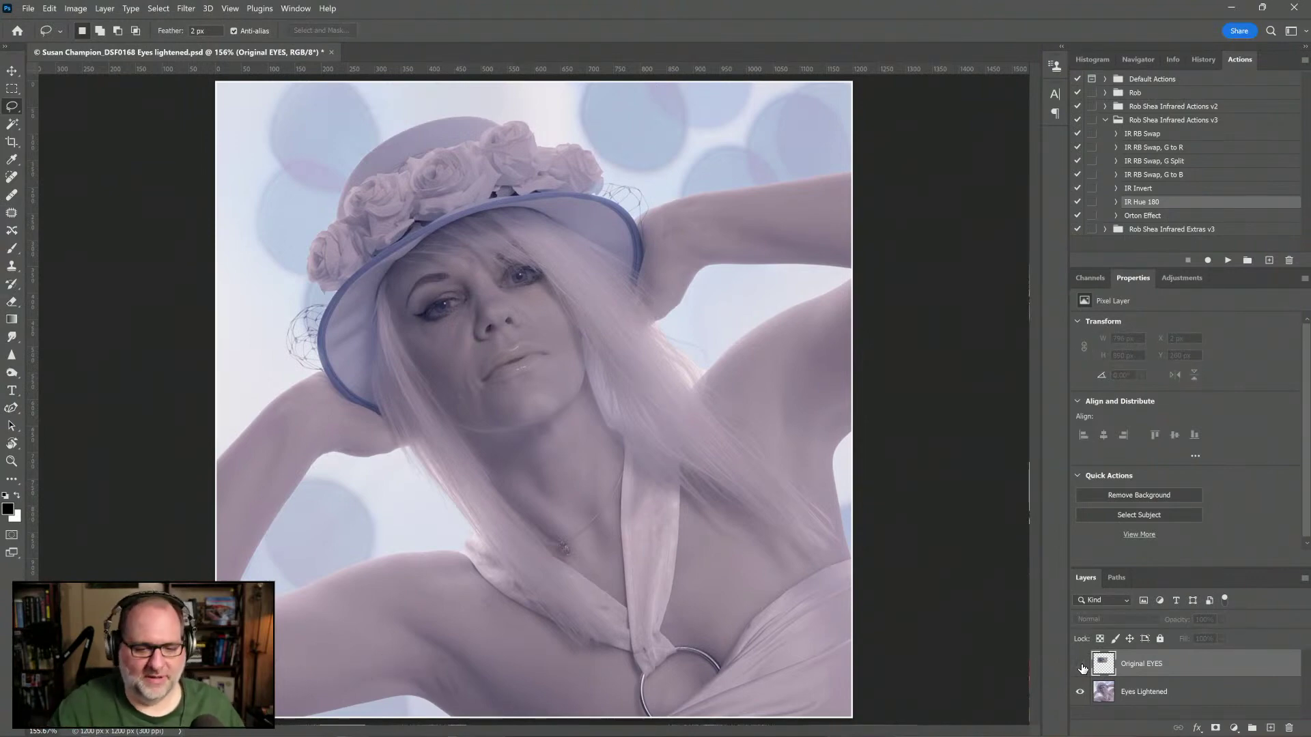
Step: Examine the flowered-hat portrait's eyes at 300% zoom with the "Original EYES" layer shown and hidden
{"action": "key", "text": "ctrl+plus"}
{"action": "key", "text": "ctrl+plus"}
{"action": "key", "text": "ctrl+plus"}
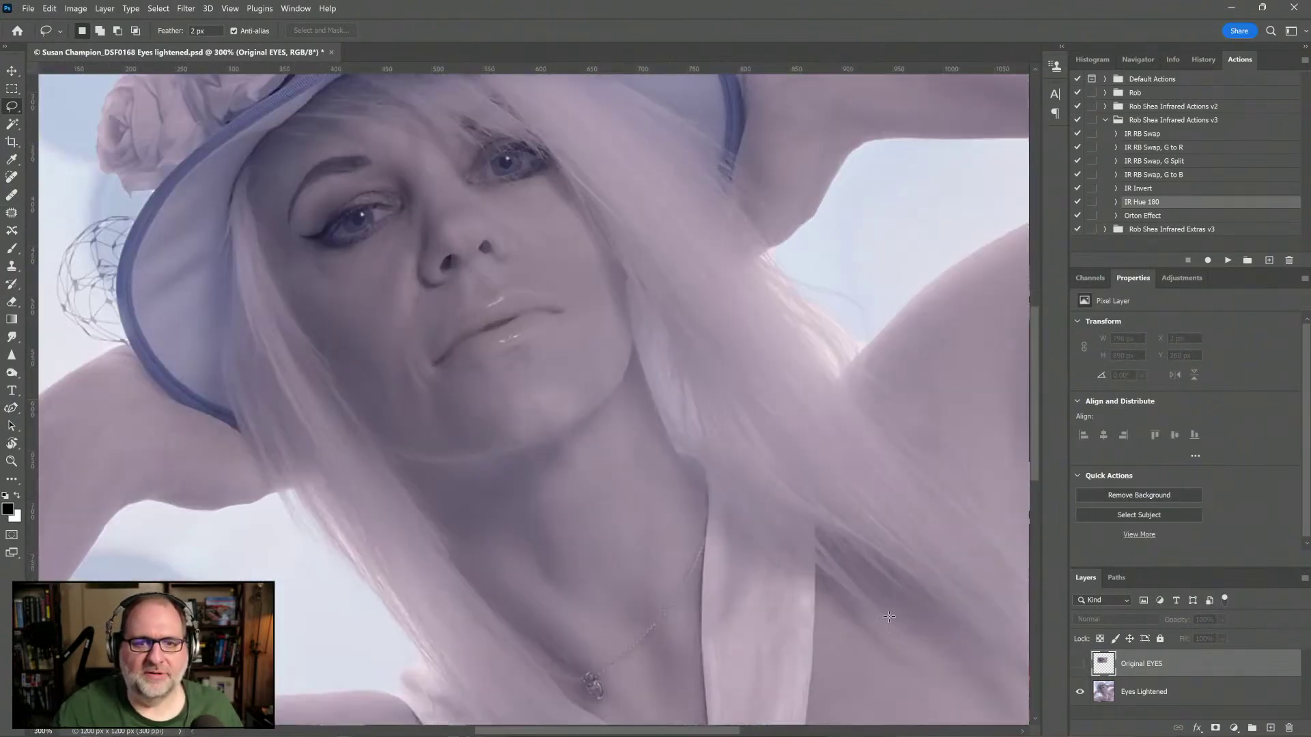
{"action": "left_click_drag", "start_coordinate": [1035, 370], "coordinate": [1036, 339]}
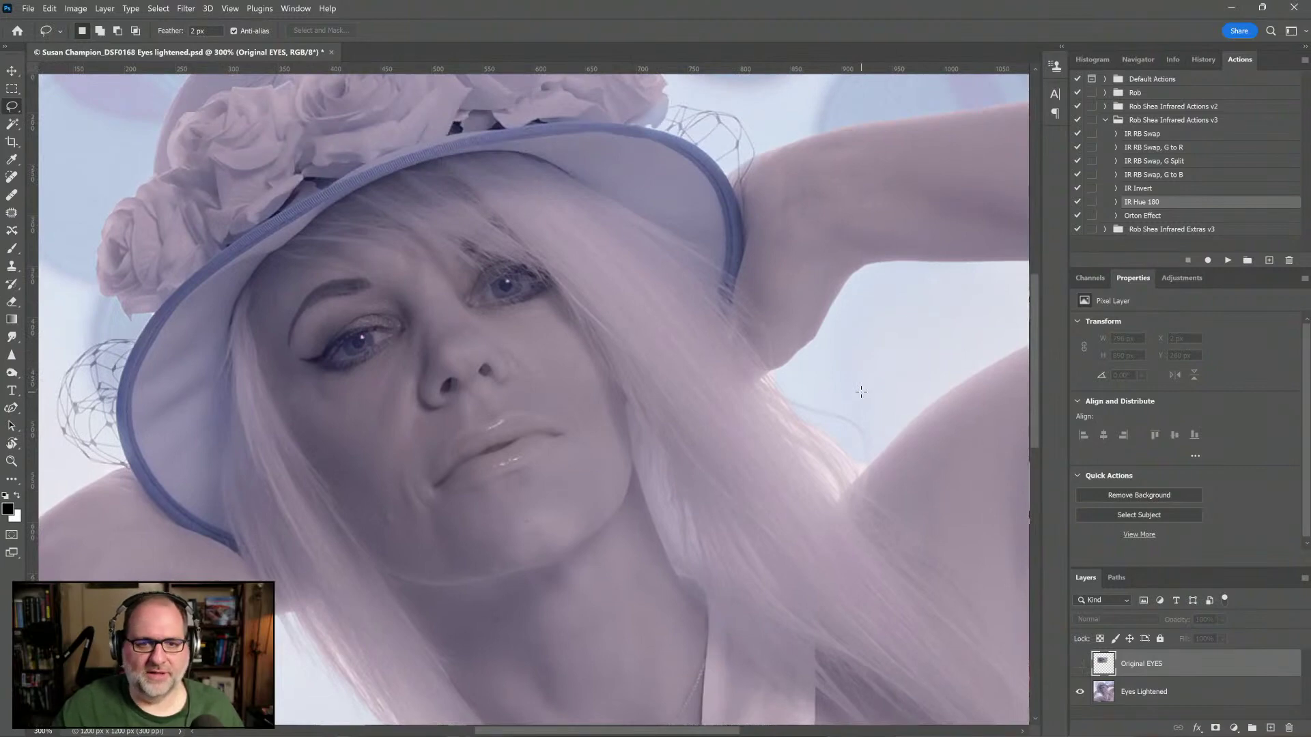
{"action": "left_click", "coordinate": [1080, 664]}
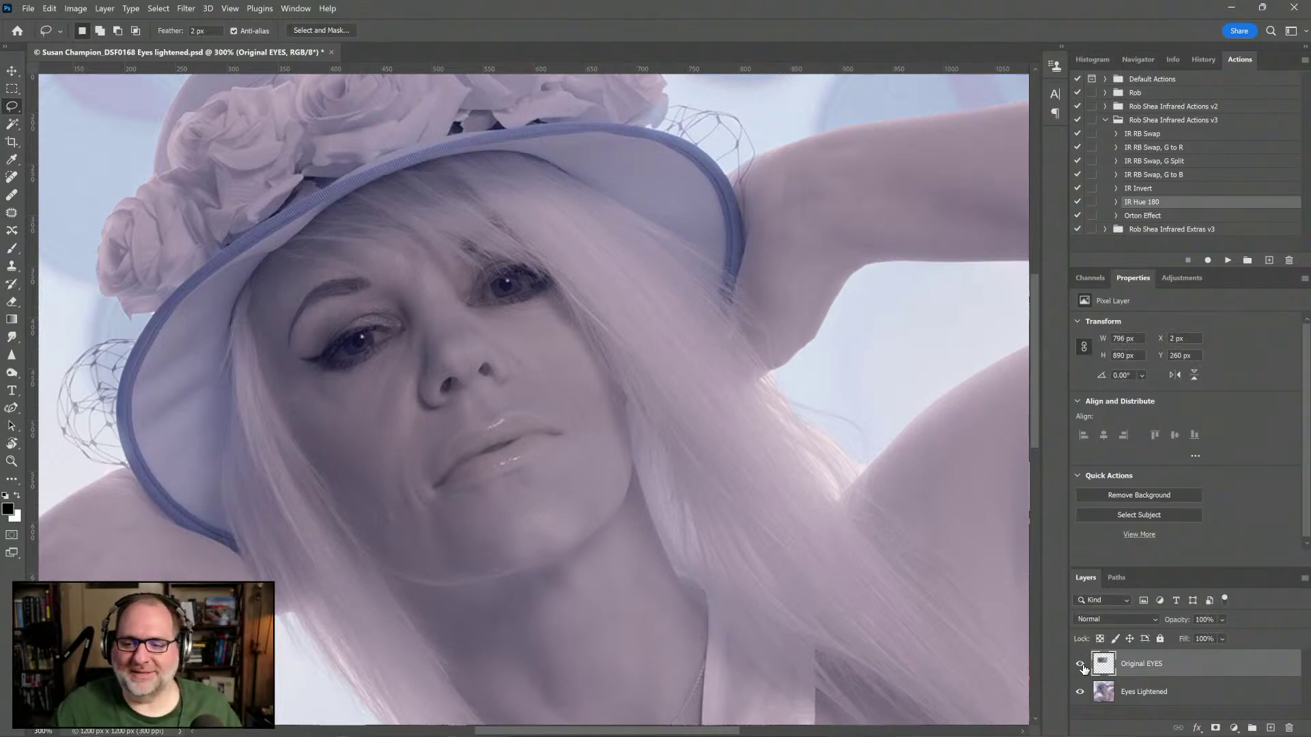
{"action": "left_click", "coordinate": [1082, 668]}
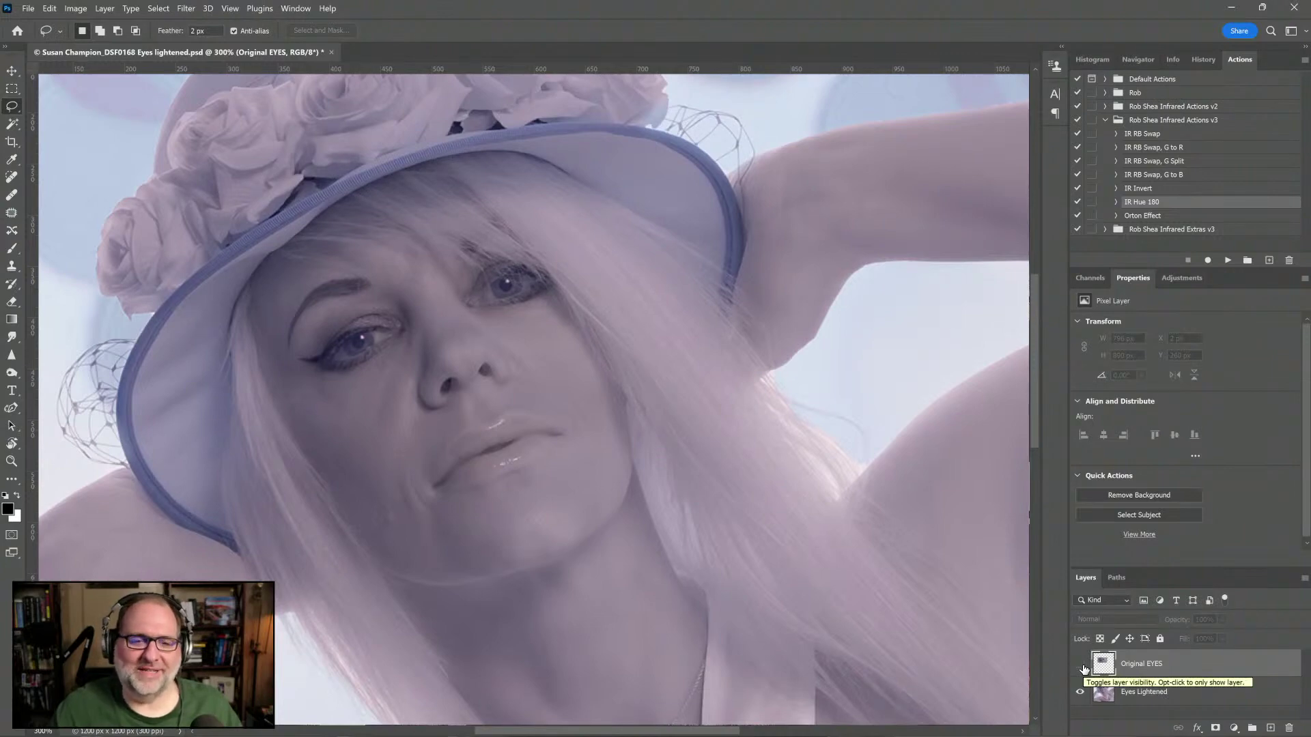
{"action": "left_click", "coordinate": [1083, 669]}
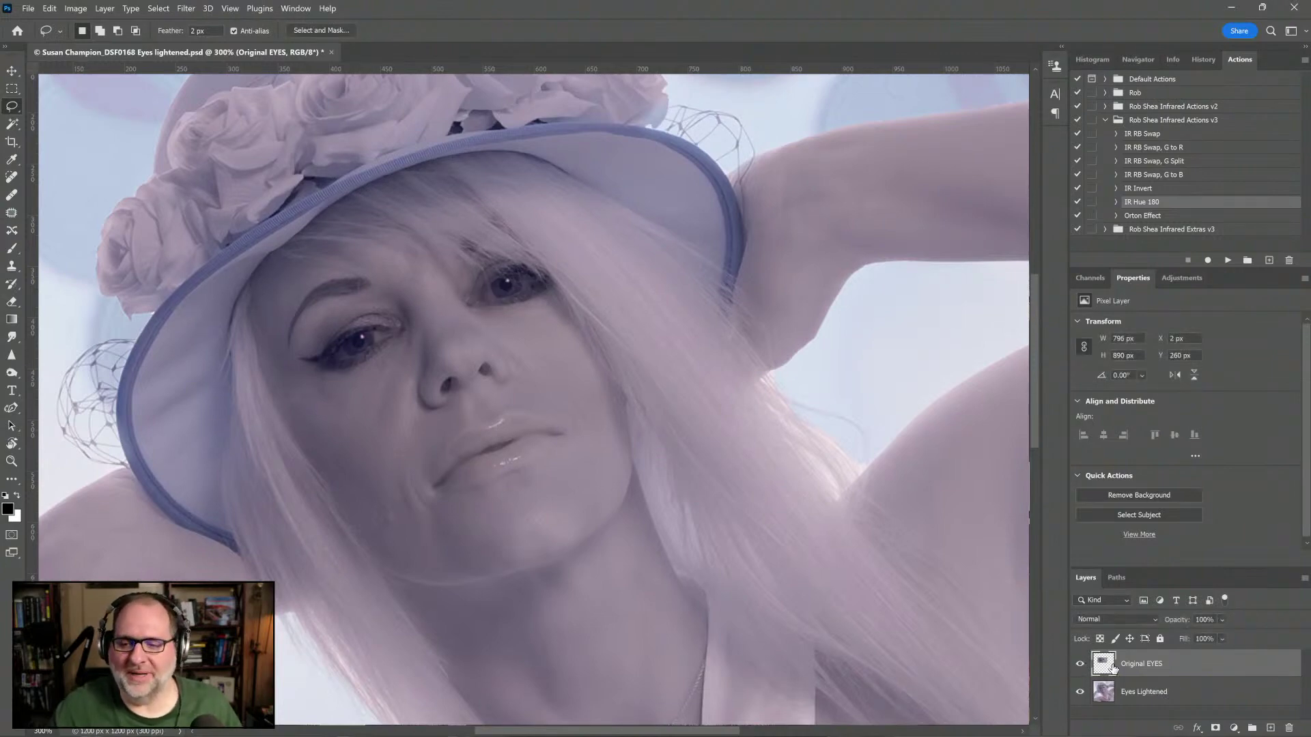
Step: Set the "Original EYES" layer's opacity to 50% and compare the blend hidden and shown, up close and on the whole image
{"action": "mouse_move", "coordinate": [1222, 620]}
{"action": "left_mouse_down"}
{"action": "mouse_move", "coordinate": [1264, 650]}
{"action": "mouse_move", "coordinate": [1207, 635]}
{"action": "mouse_move", "coordinate": [1227, 635]}
{"action": "left_mouse_up"}
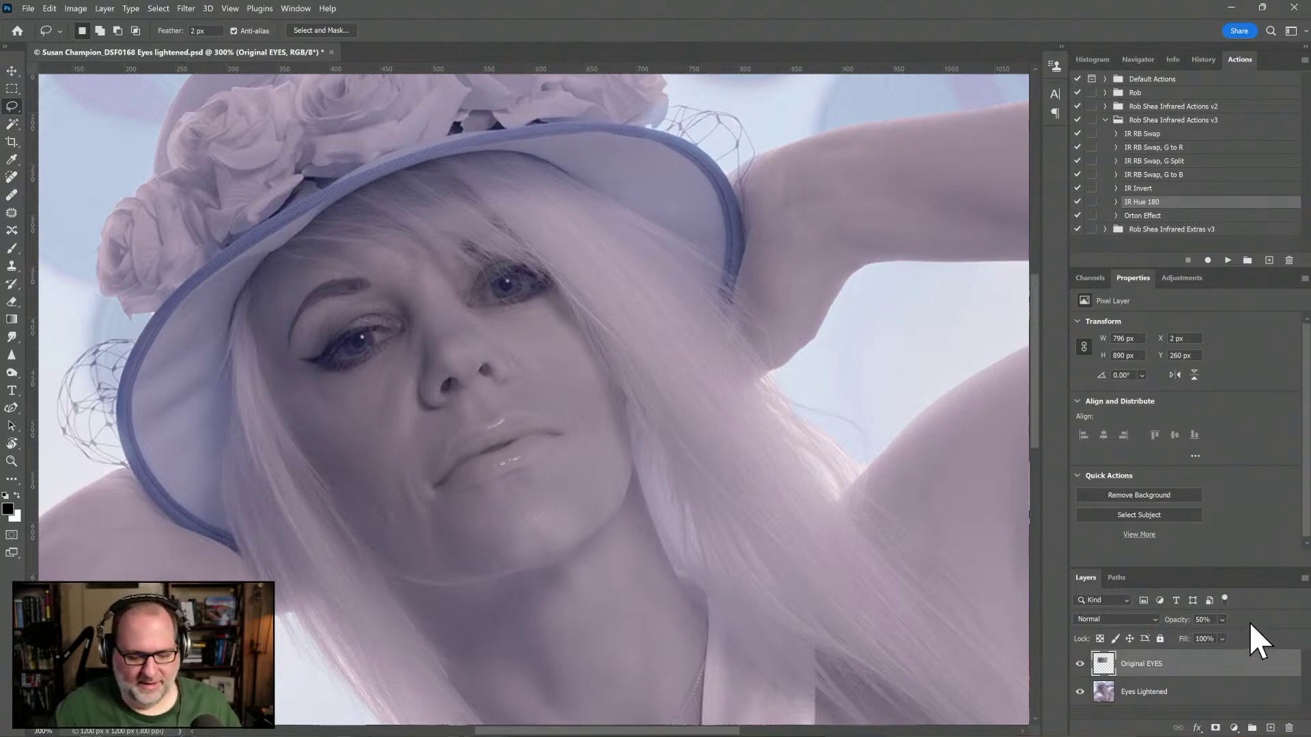
{"action": "left_click", "coordinate": [1080, 665]}
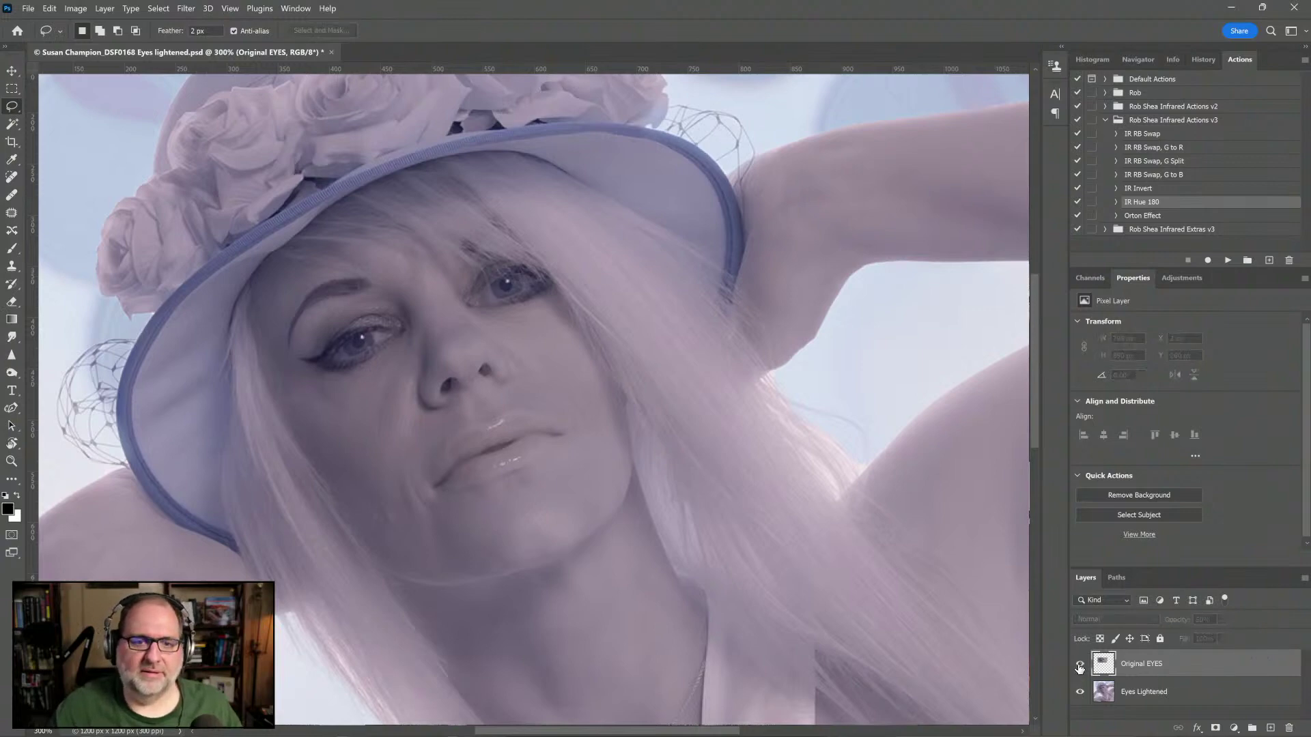
{"action": "left_click", "coordinate": [1080, 665]}
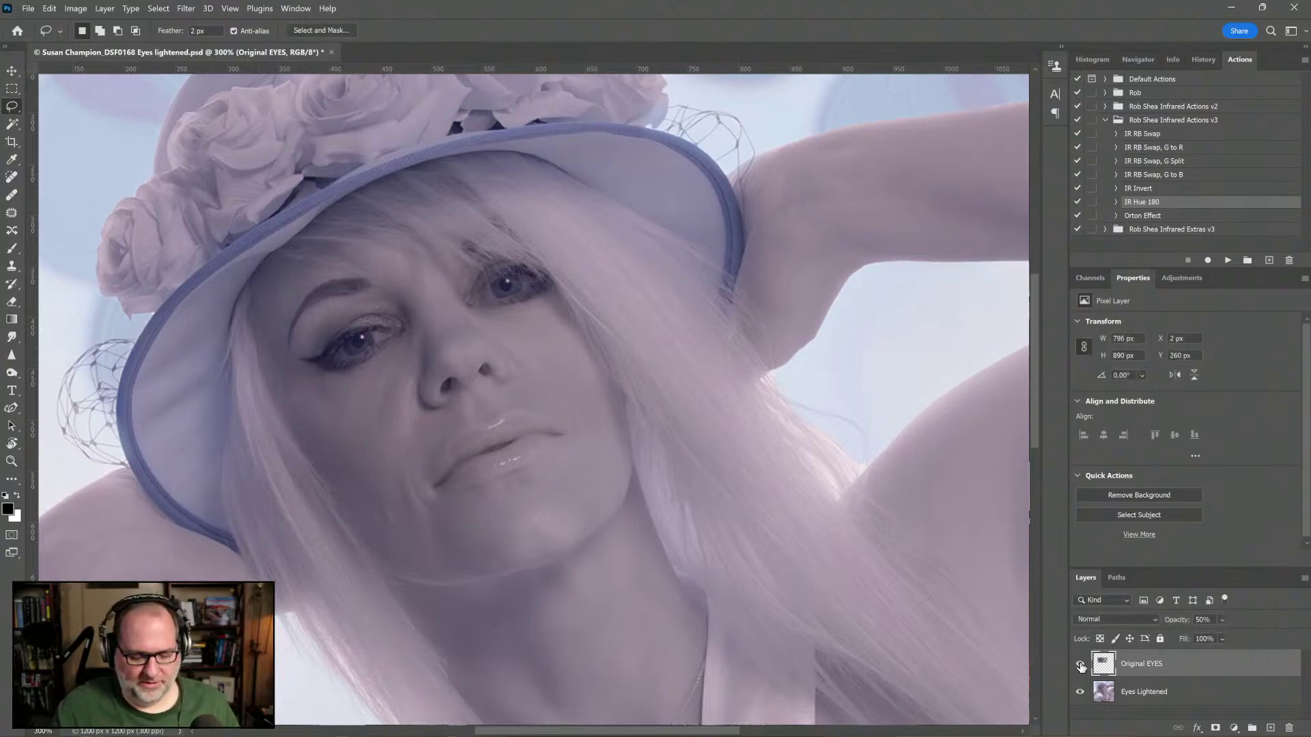
{"action": "key", "text": "ctrl+0"}
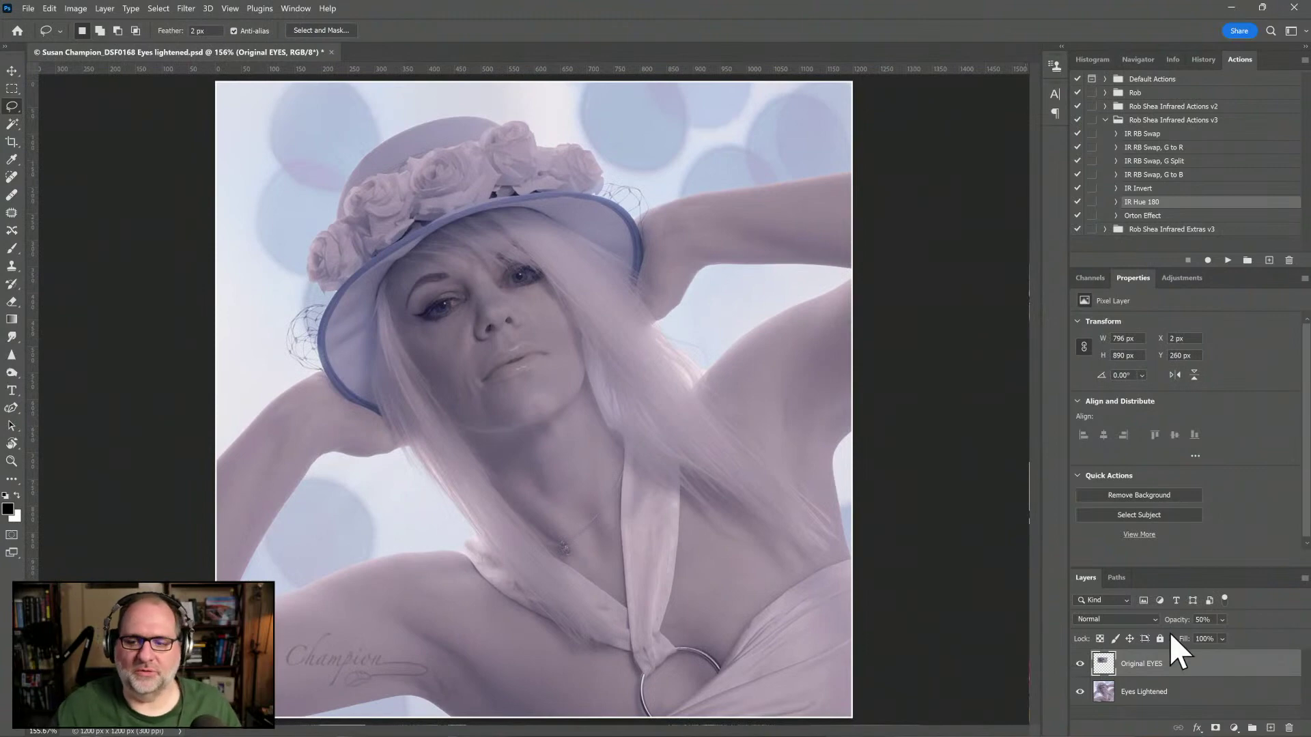
{"action": "left_click", "coordinate": [1080, 666]}
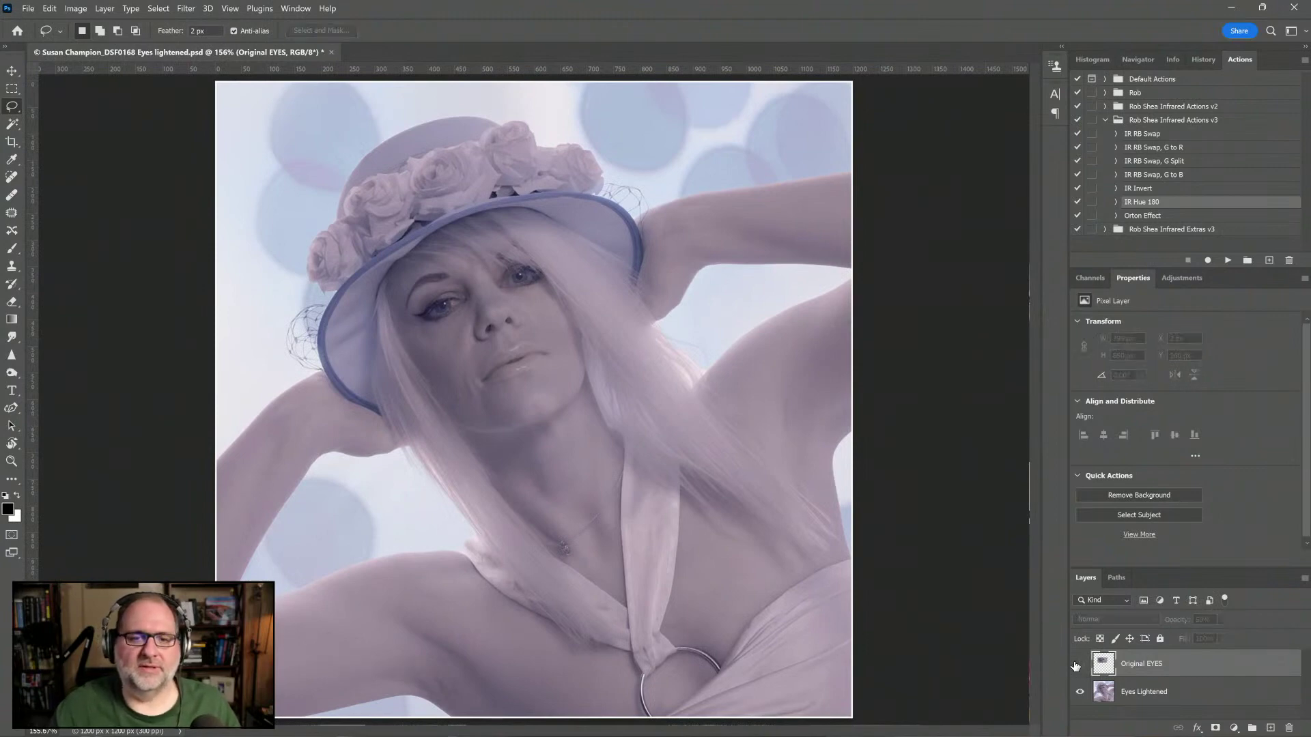
{"action": "left_click", "coordinate": [1077, 665]}
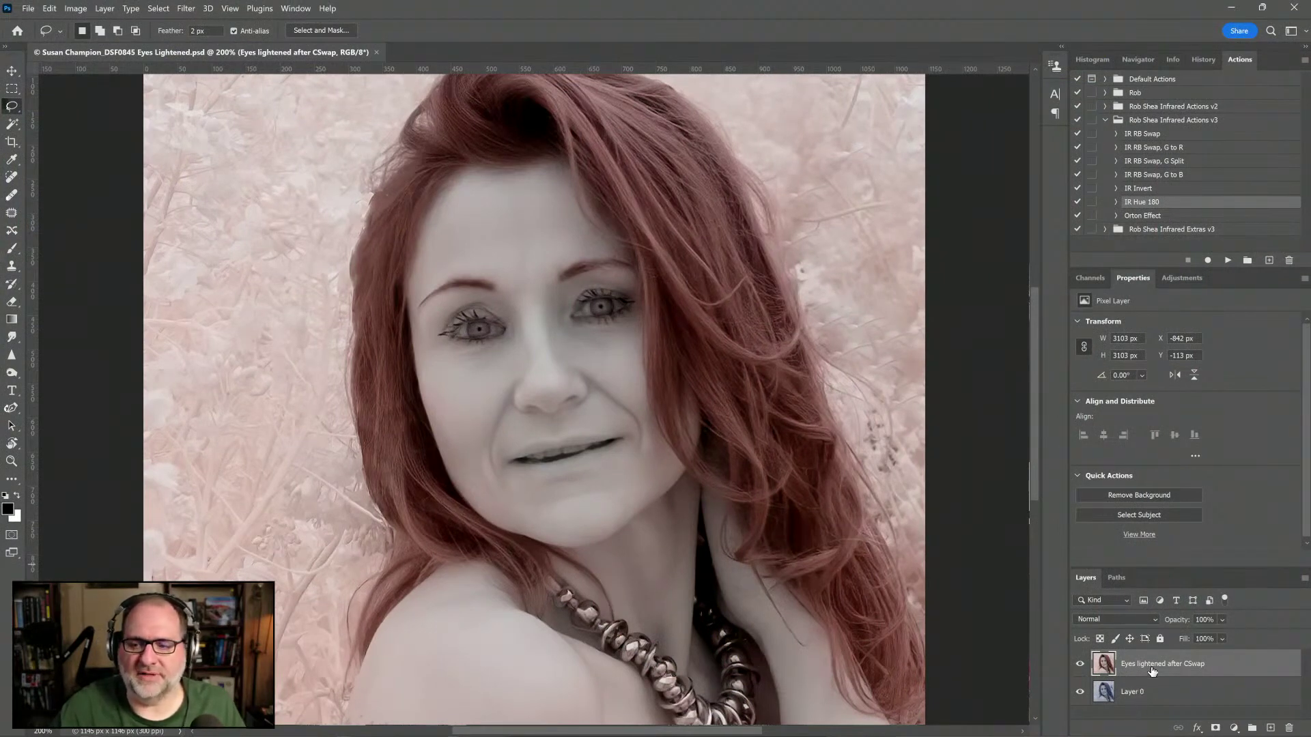
Step: Compare the red-haired portrait's "Eyes lightened after CSwap" layer with the blue original beneath it
{"action": "left_click", "coordinate": [1080, 665]}
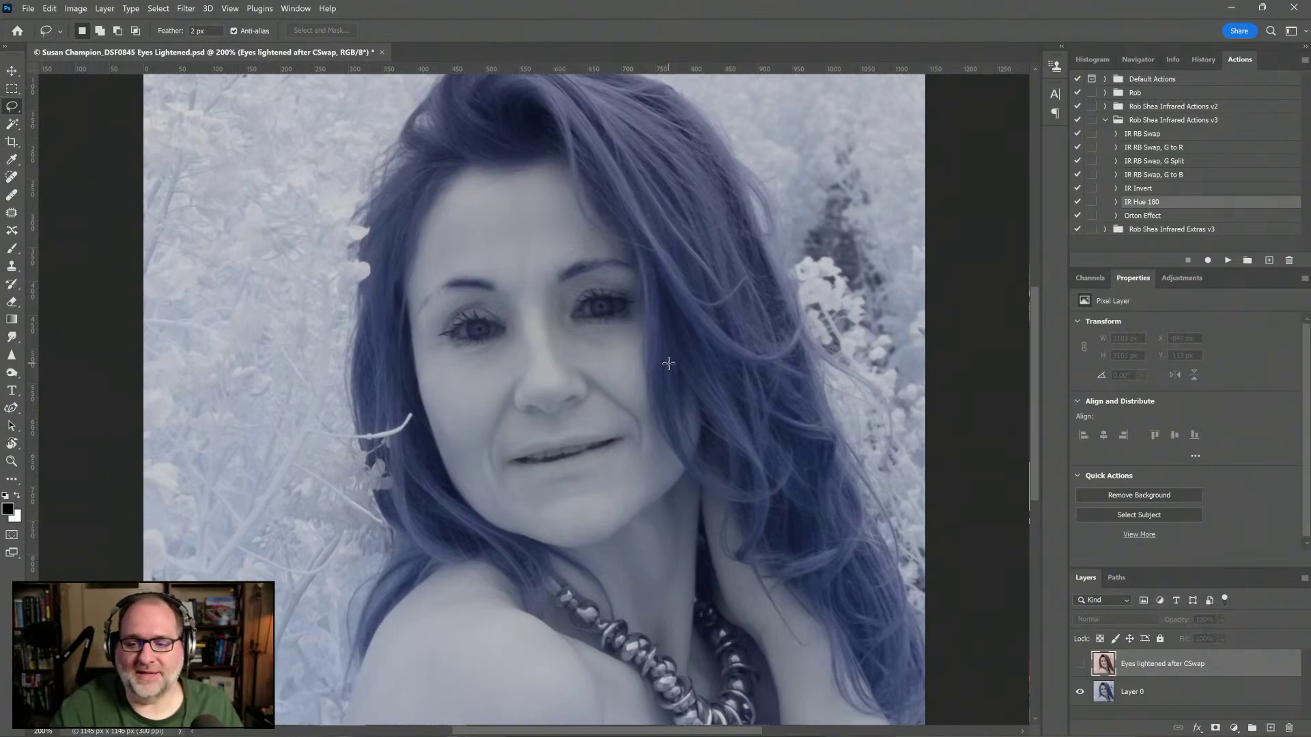
{"action": "left_click", "coordinate": [1081, 665]}
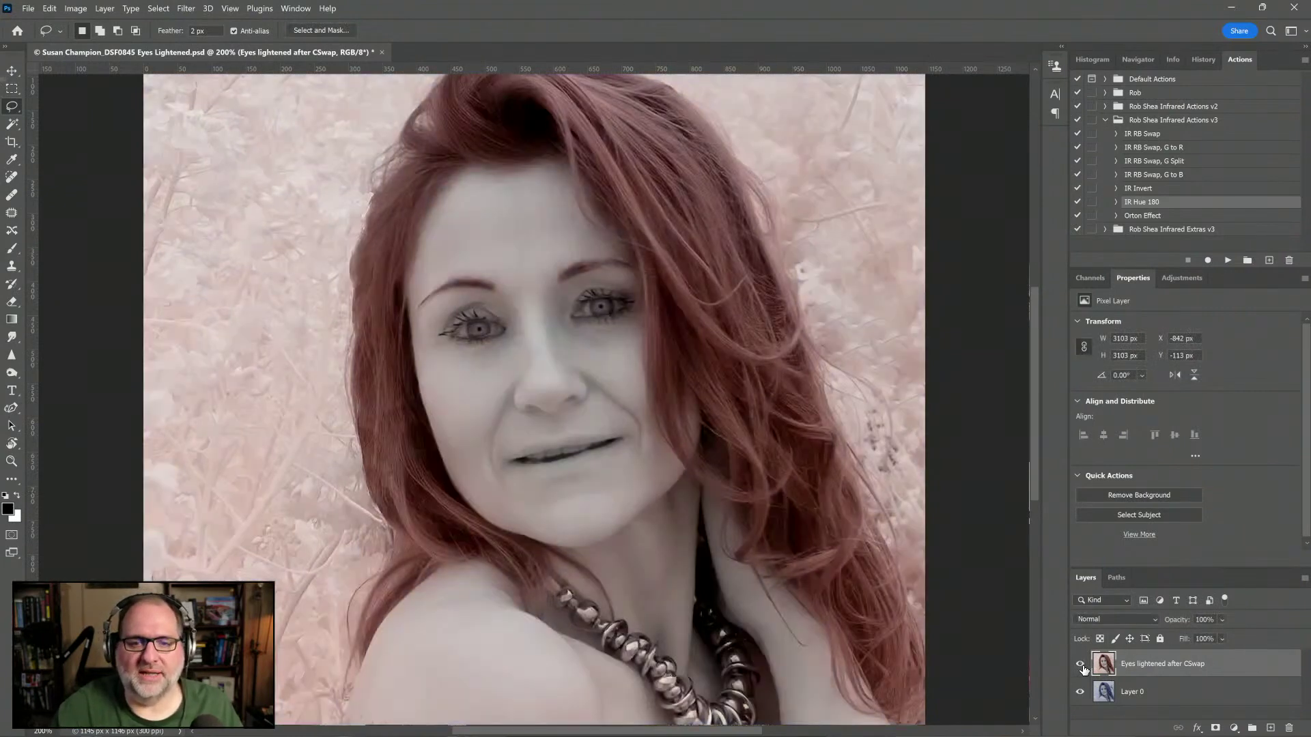
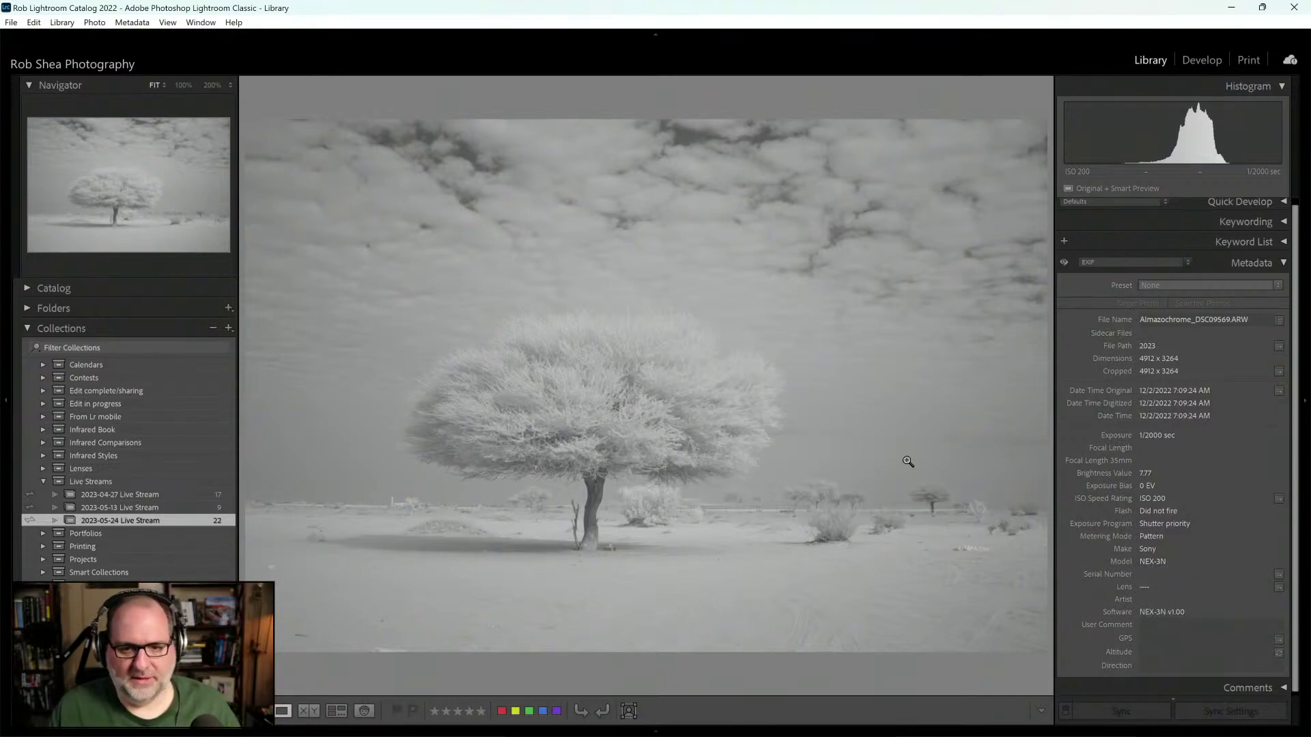
Step: In Lightroom Classic, reset the infrared tree photo's develop settings and change its treatment to Color
{"action": "key", "text": "d"}
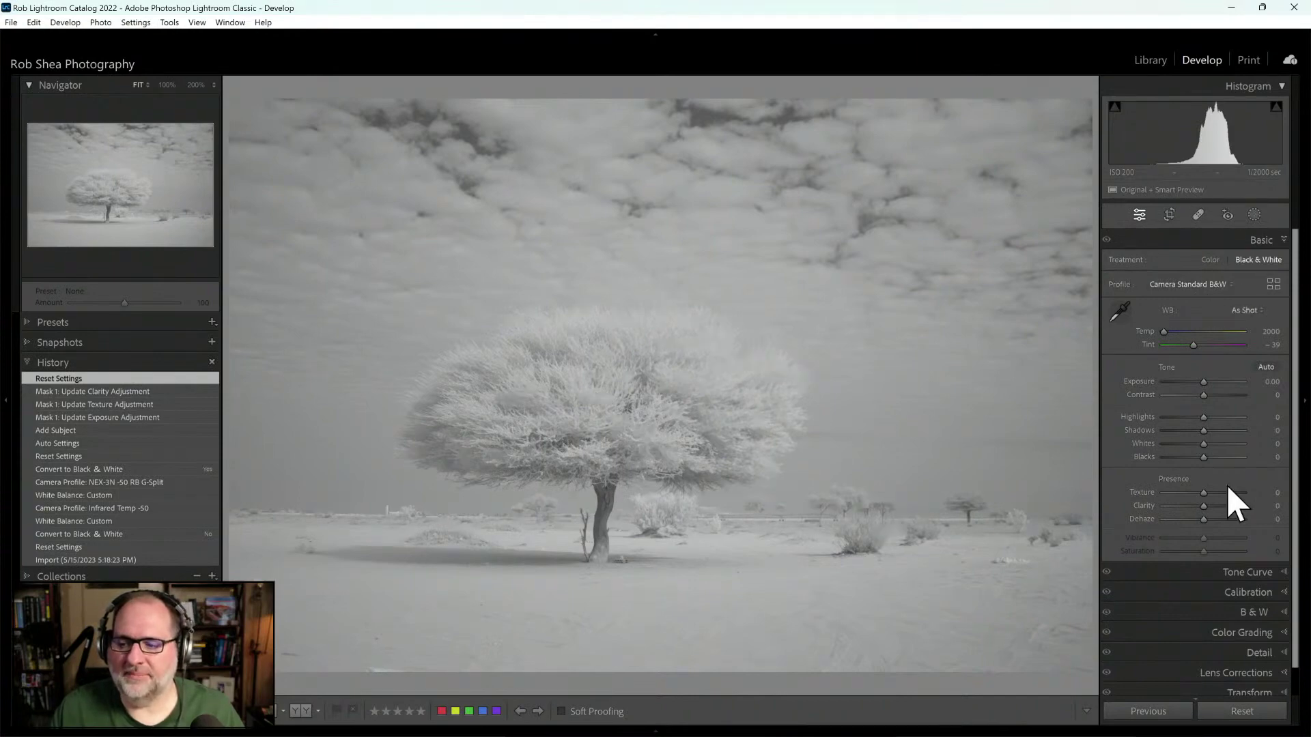
{"action": "left_click", "coordinate": [1239, 712]}
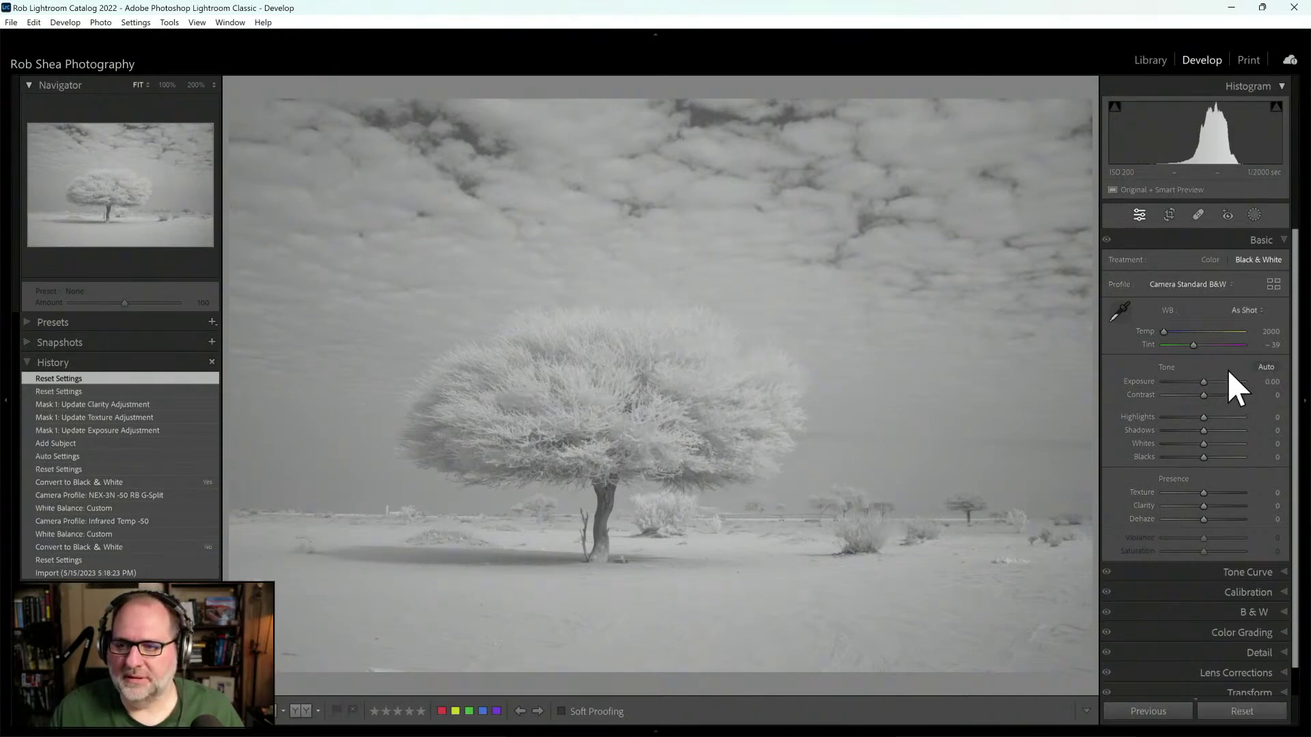
{"action": "left_click", "coordinate": [1212, 262]}
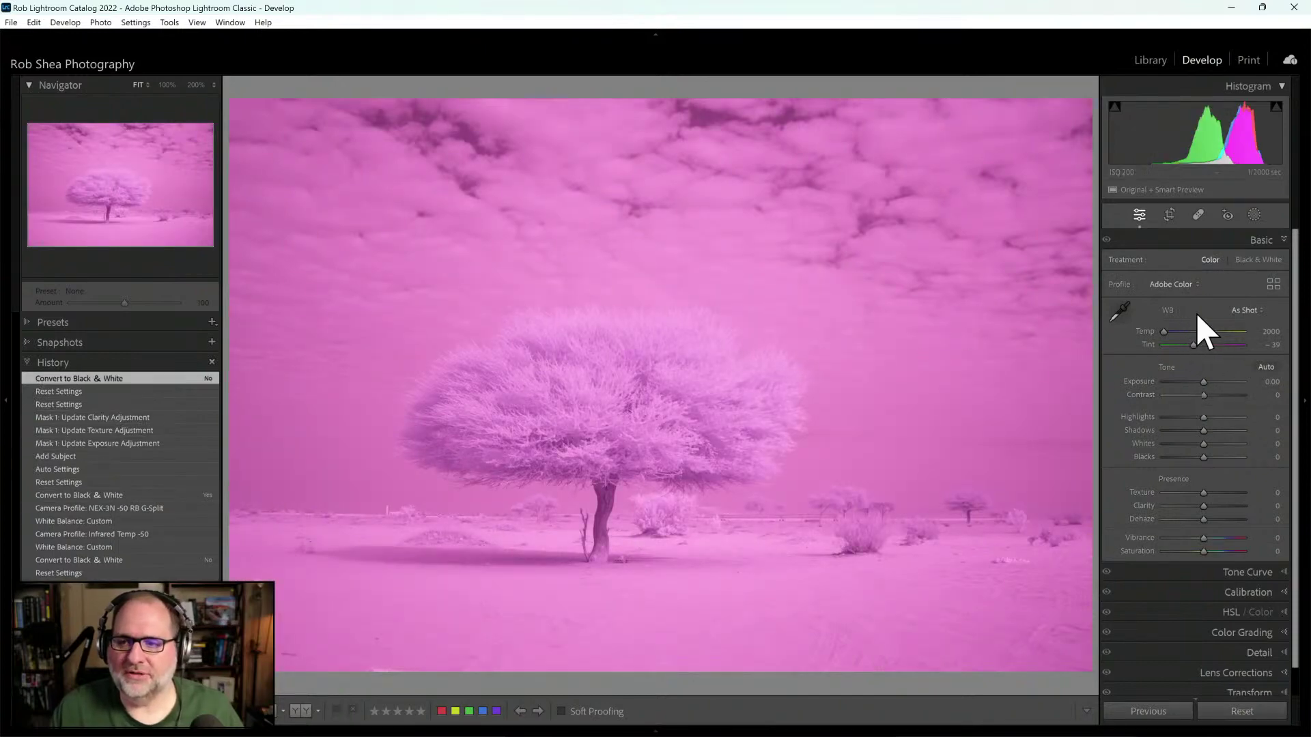
Step: Apply the Infrared Temp -100 profile and set the white balance from a neutral sample in the hazy sky beside the tree
{"action": "left_click", "coordinate": [1181, 290]}
{"action": "left_click", "coordinate": [1195, 334]}
{"action": "left_click", "coordinate": [1120, 312]}
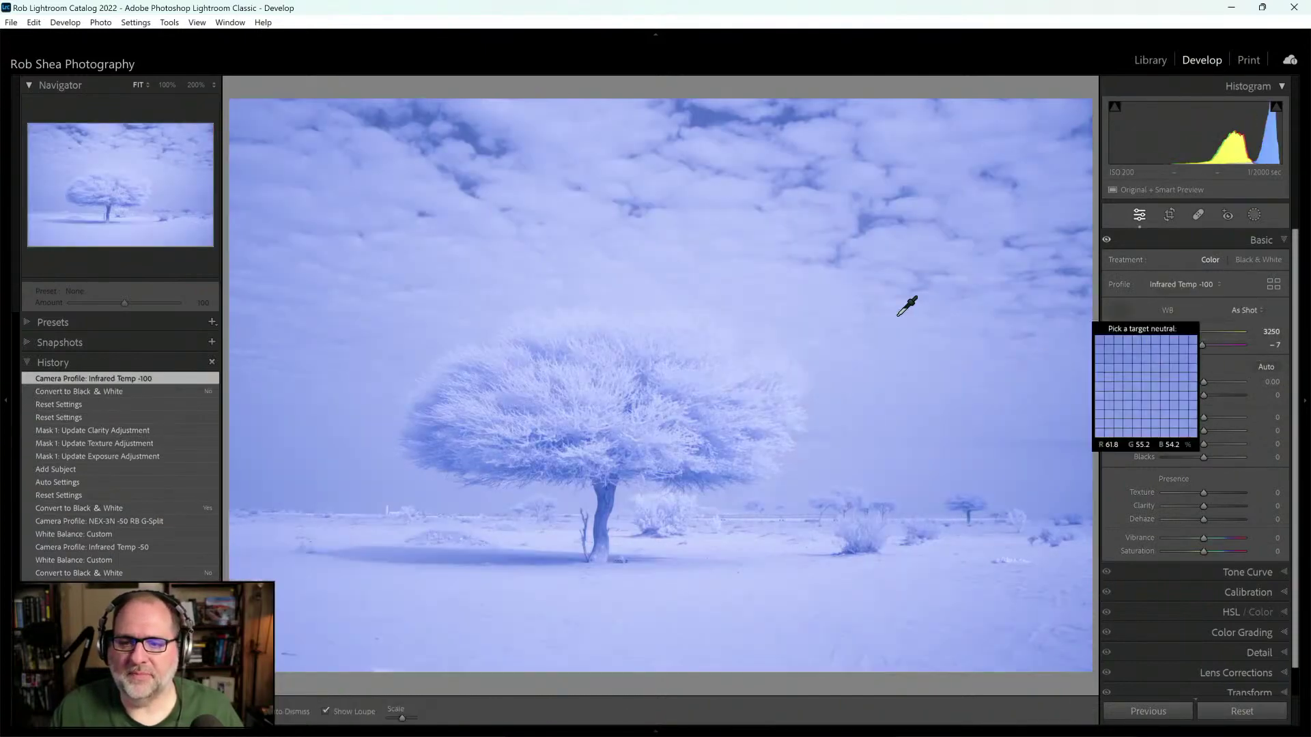
{"action": "left_click", "coordinate": [861, 391]}
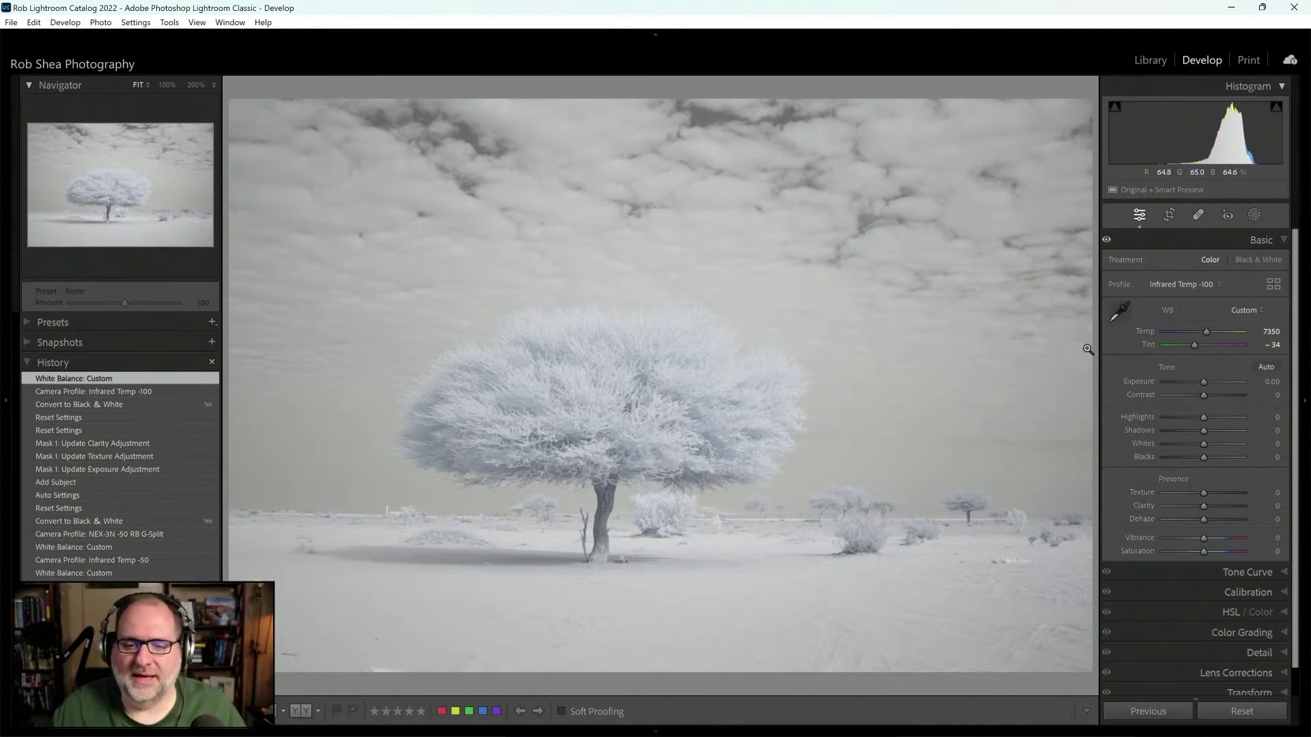
Step: Apply the NEX-3N -100 RB G-Split profile from the IR Color Swap group to the tree photo
{"action": "left_click", "coordinate": [1273, 286]}
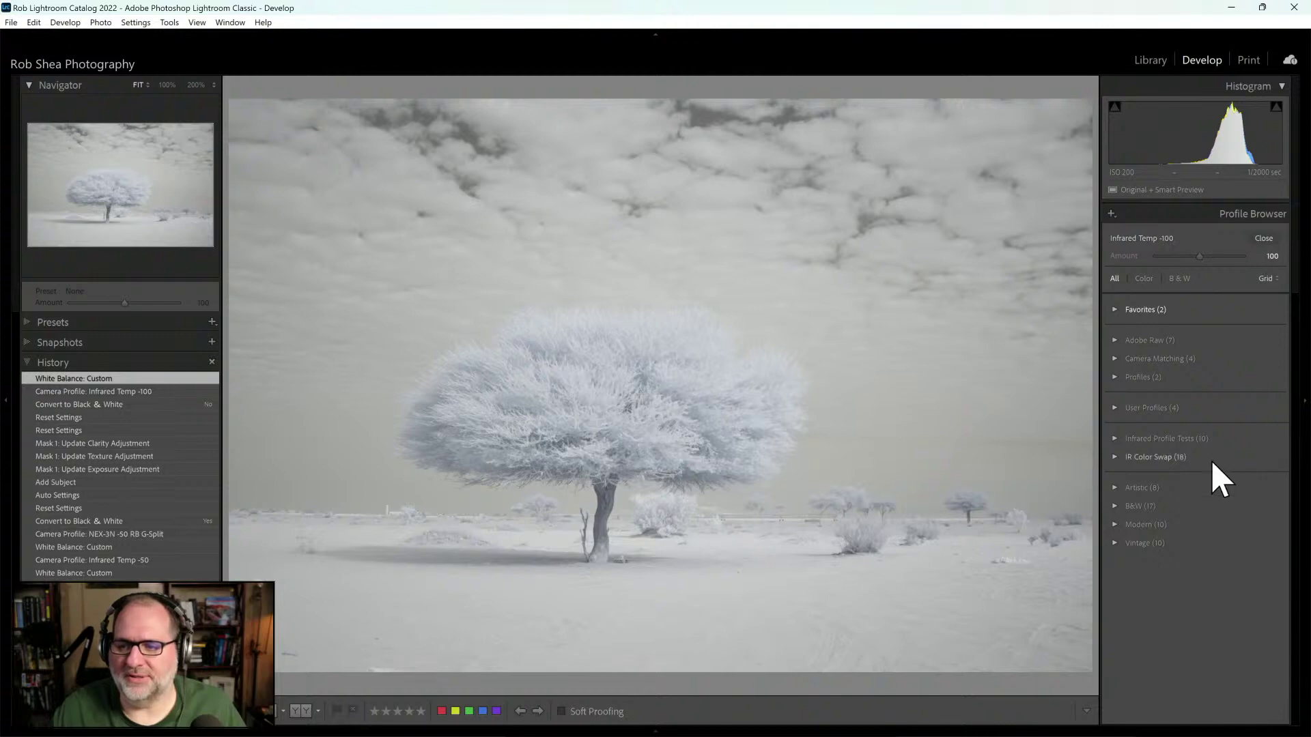
{"action": "left_click", "coordinate": [1211, 458]}
{"action": "left_click_drag", "start_coordinate": [1300, 396], "coordinate": [1297, 623]}
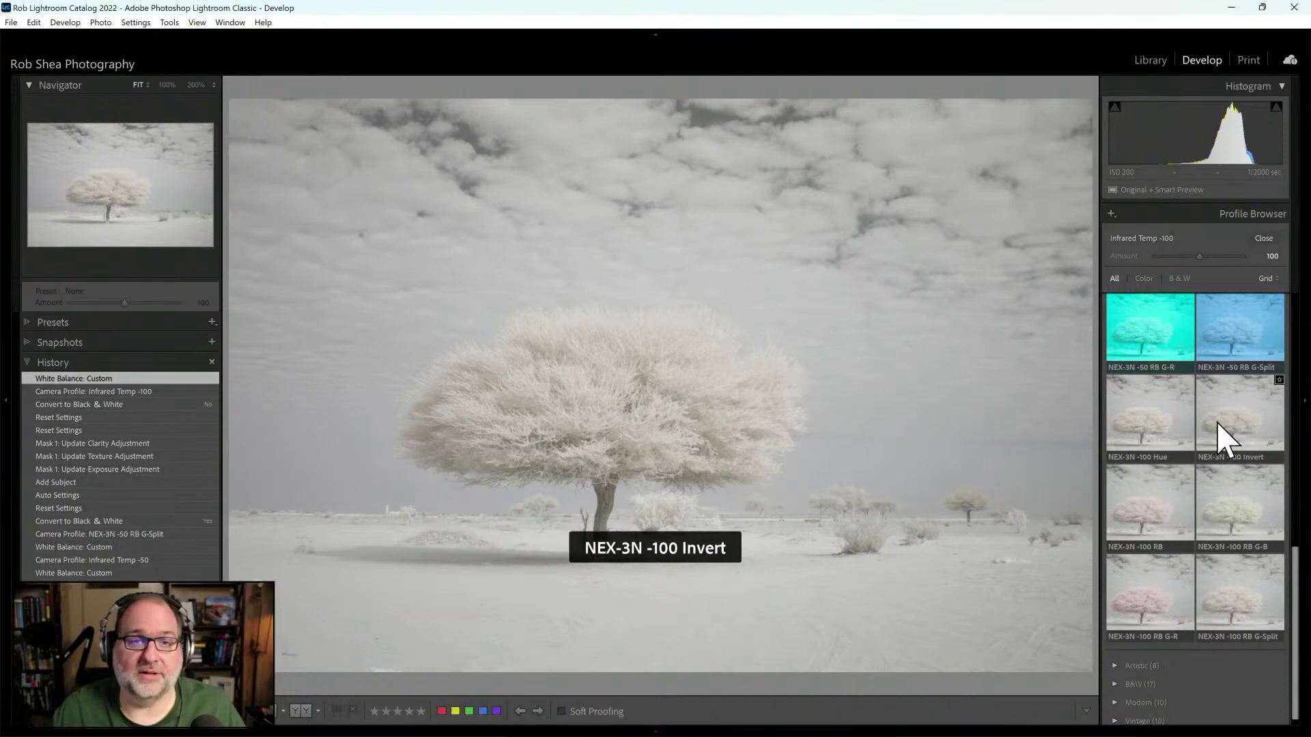
{"action": "left_click", "coordinate": [1229, 587]}
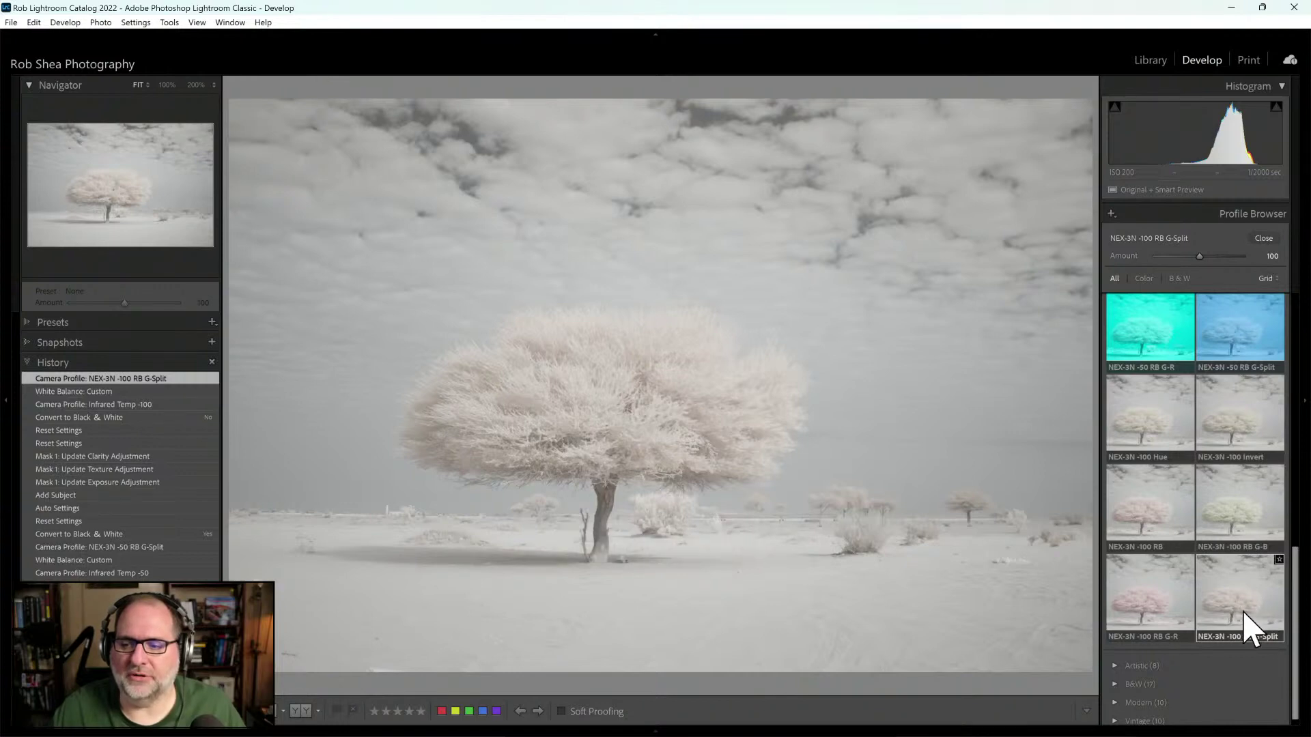
{"action": "left_click", "coordinate": [1263, 239]}
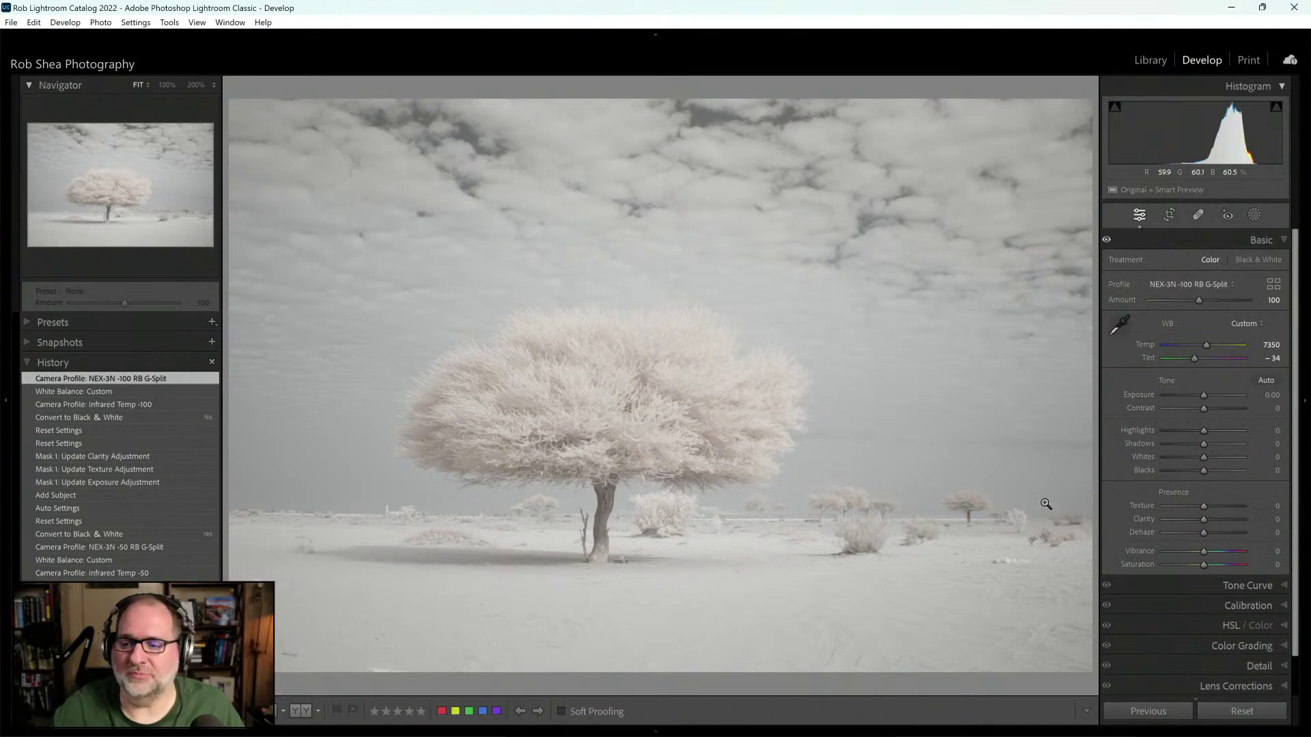
Step: Try a vibrance of +68 and a saturation of +23 on the tree photo, and reset both to 0
{"action": "mouse_move", "coordinate": [1204, 551]}
{"action": "left_mouse_down"}
{"action": "mouse_move", "coordinate": [1234, 564]}
{"action": "mouse_move", "coordinate": [1213, 566]}
{"action": "left_mouse_up"}
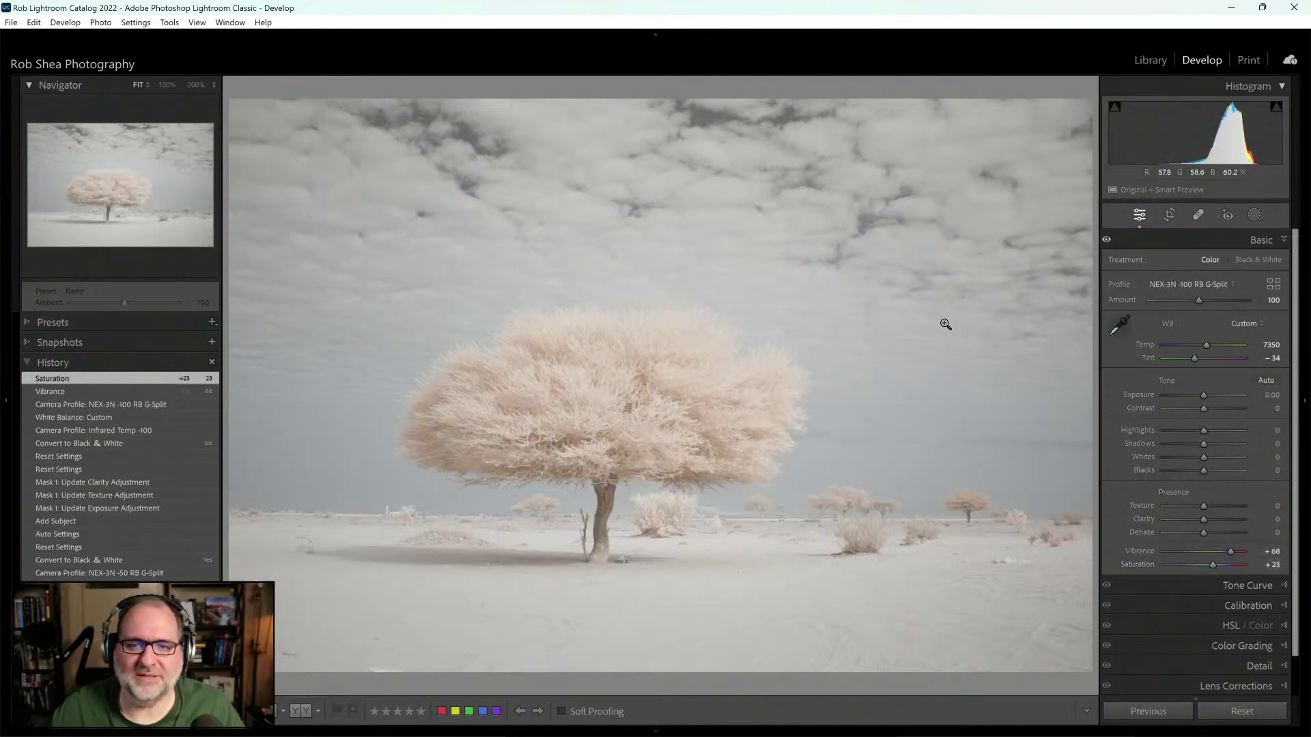
{"action": "double_click", "coordinate": [1141, 551]}
{"action": "double_click", "coordinate": [1141, 564]}
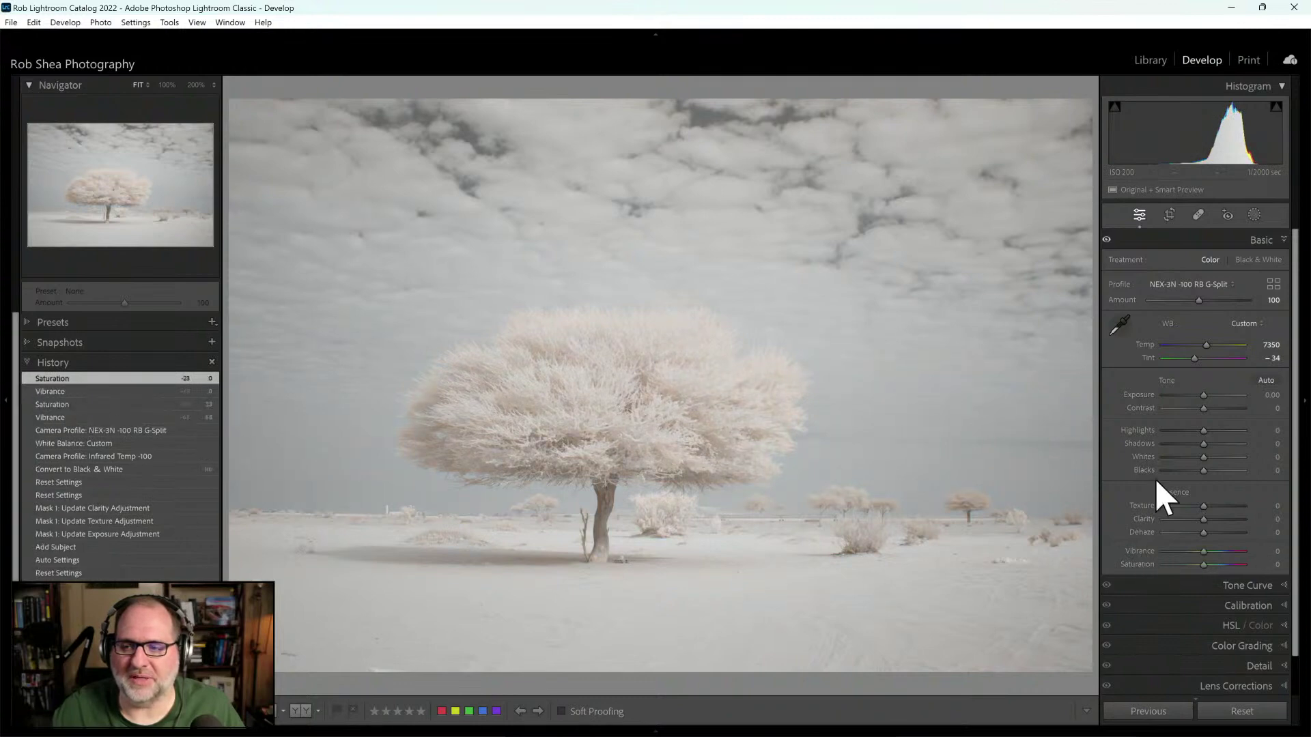
Step: Convert the tree photo to Black & White and raise the contrast to 44
{"action": "left_click", "coordinate": [1258, 260]}
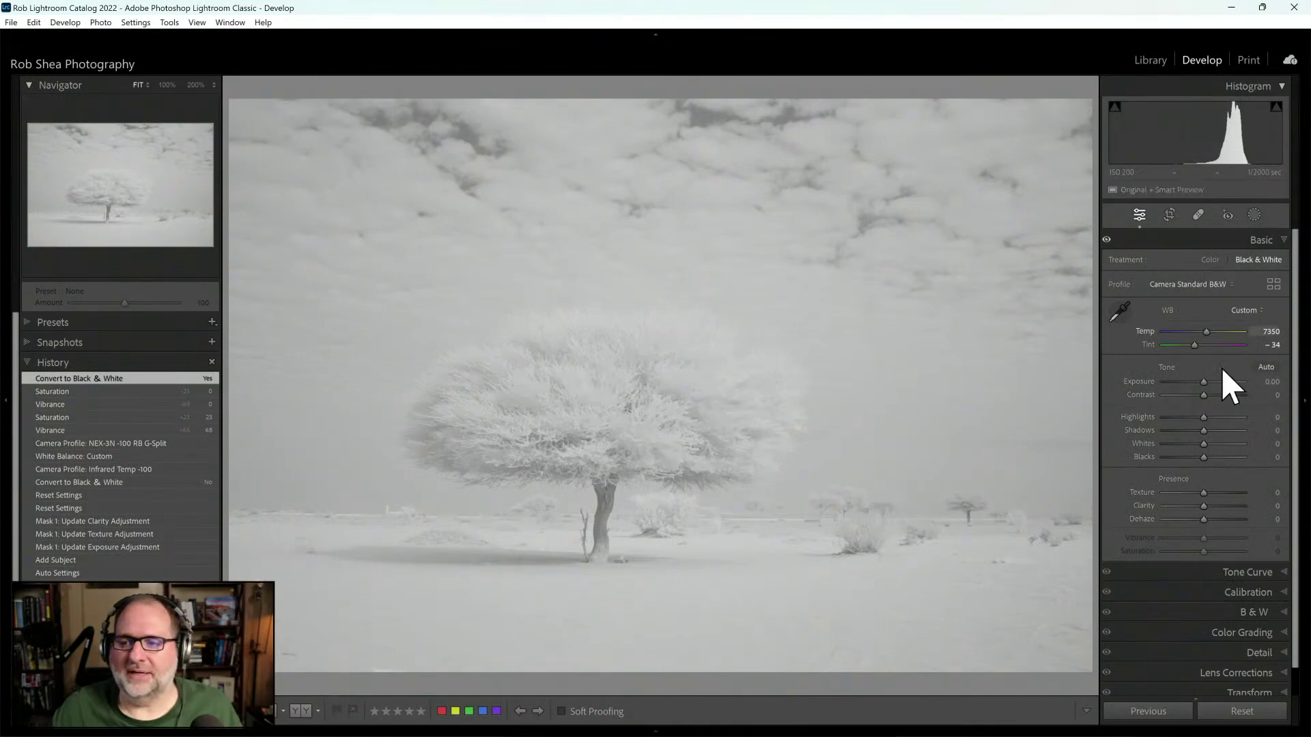
{"action": "left_click_drag", "start_coordinate": [1213, 392], "coordinate": [1223, 399]}
Step: Try the Medium Contrast point curve and settle on Strong Contrast for the photo's tone curve
{"action": "left_click", "coordinate": [1243, 574]}
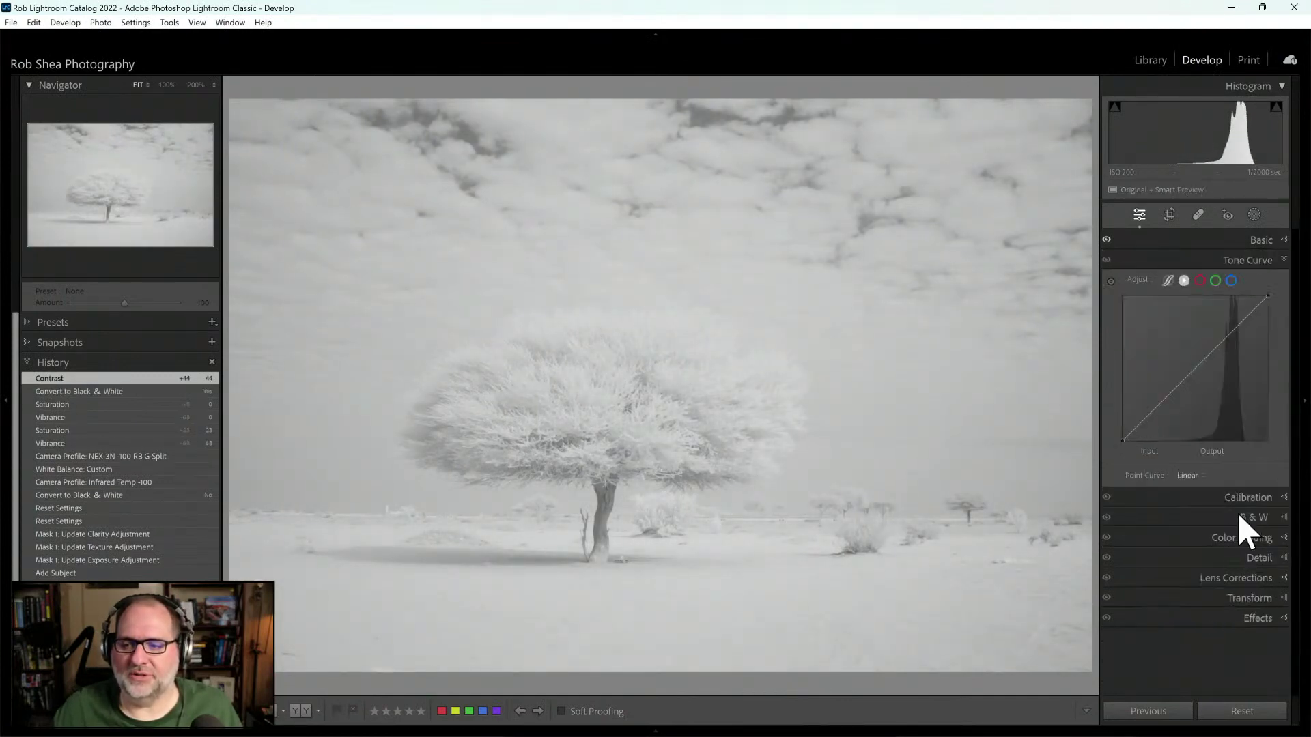
{"action": "left_click", "coordinate": [1200, 476]}
{"action": "left_click", "coordinate": [1204, 506]}
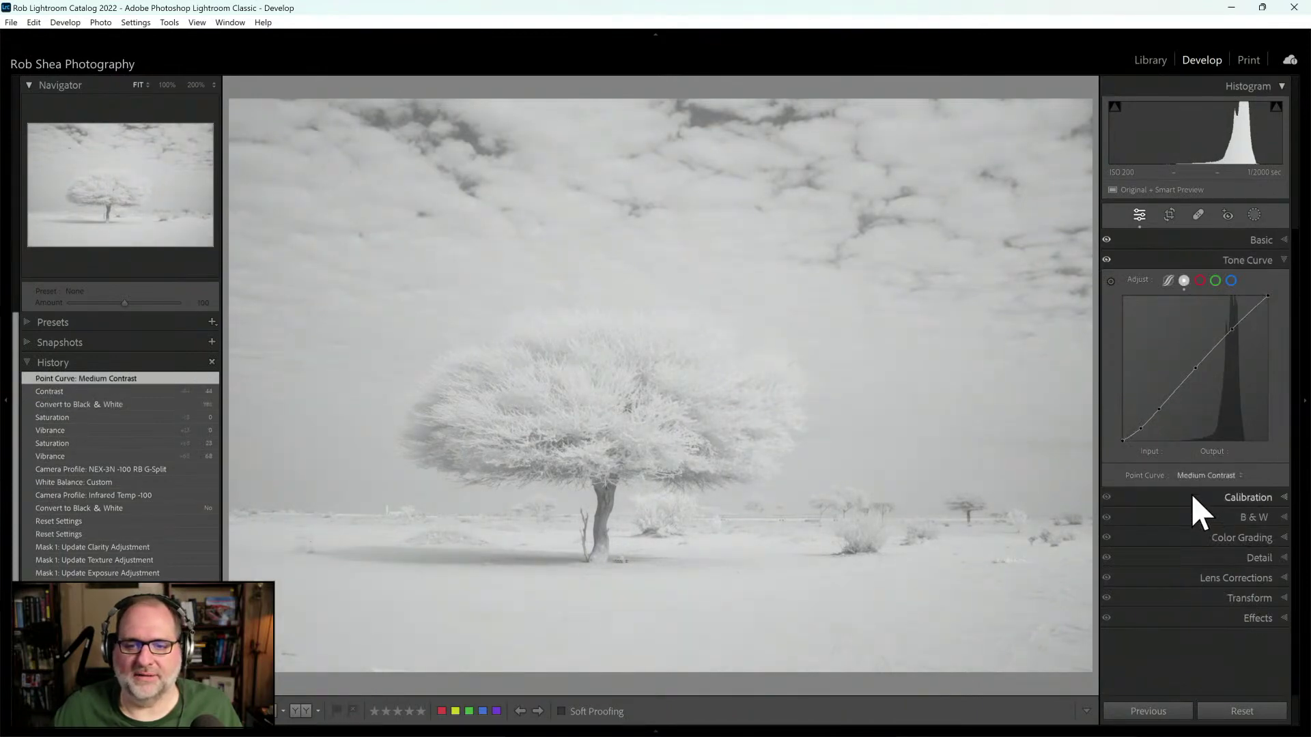
{"action": "left_click", "coordinate": [1202, 476]}
{"action": "left_click", "coordinate": [1193, 521]}
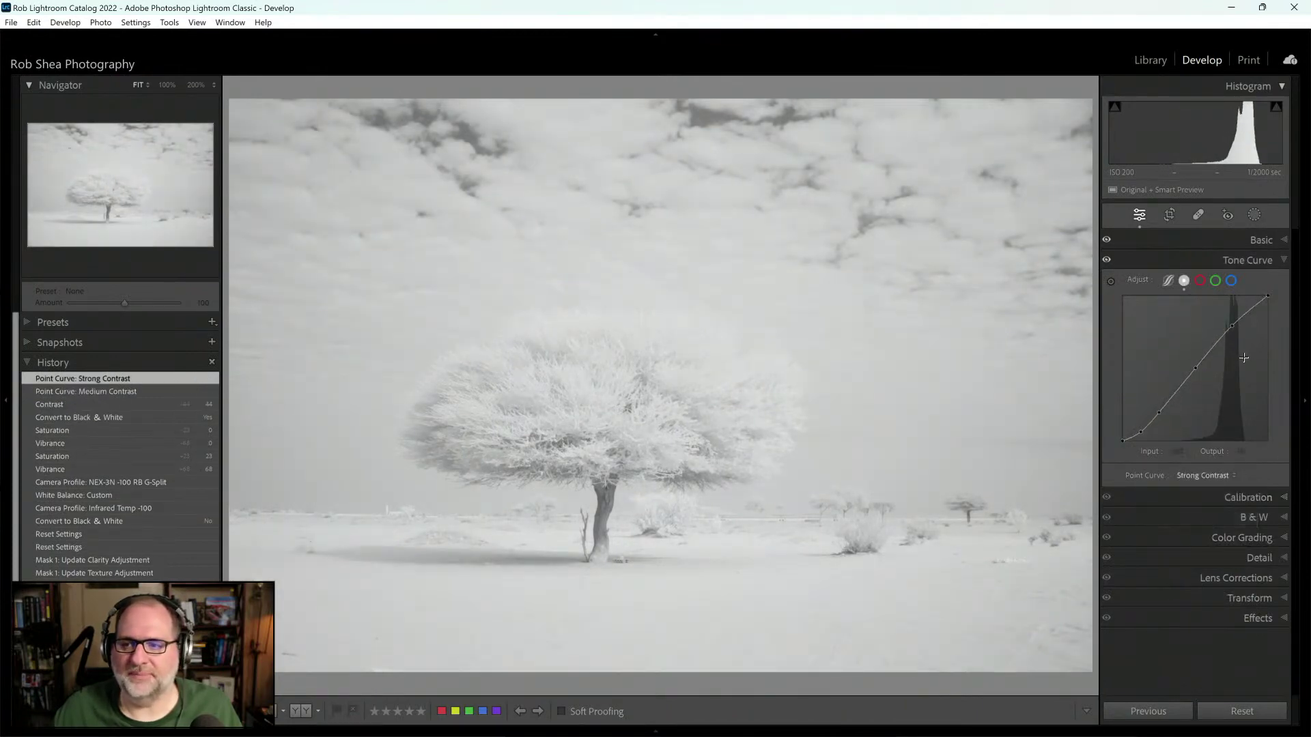
{"action": "left_click", "coordinate": [1263, 267]}
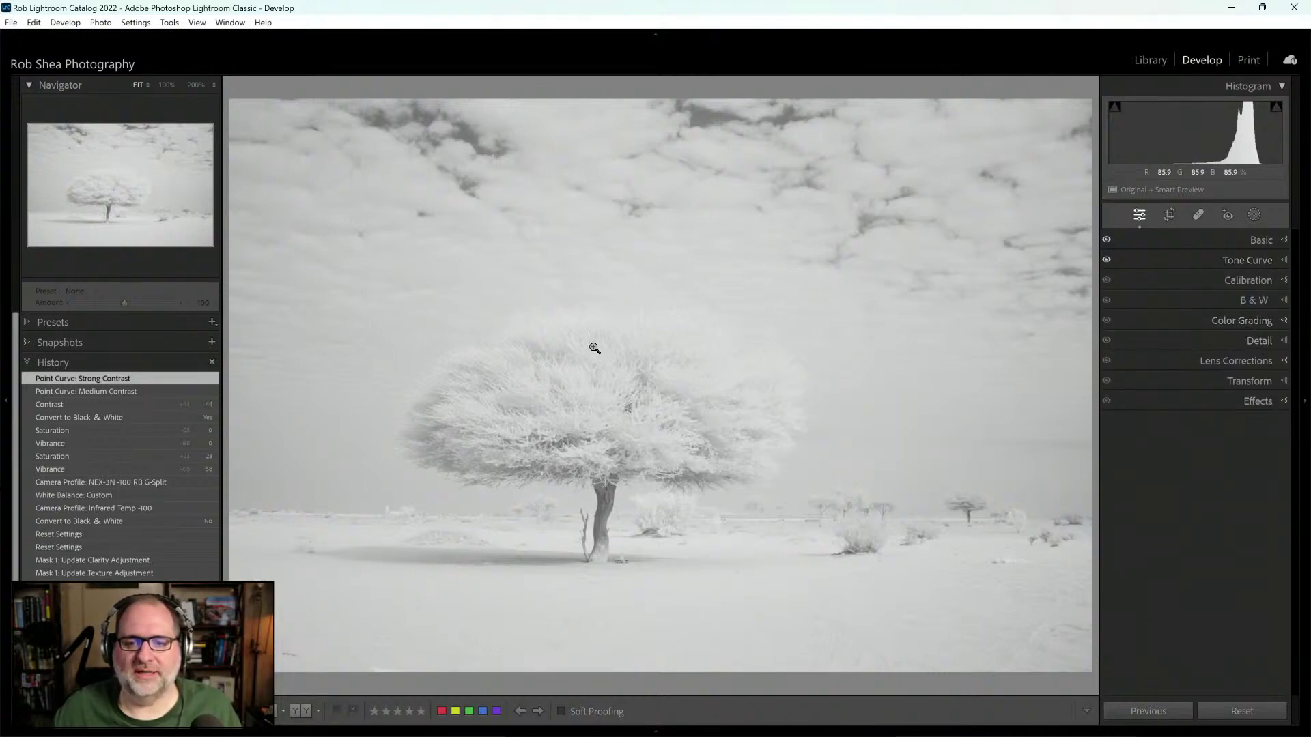
Step: Create a subject mask of the tree and raise its exposure to 0.49
{"action": "left_click", "coordinate": [1249, 214]}
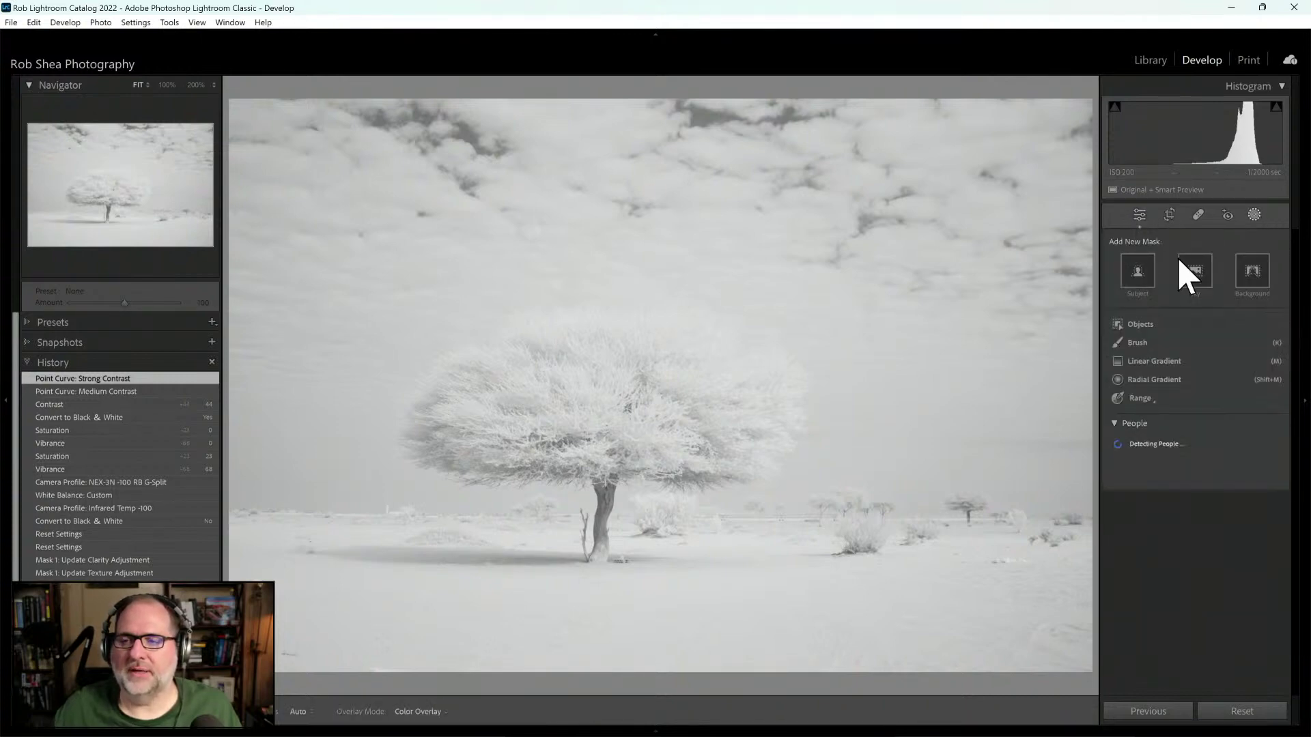
{"action": "left_click", "coordinate": [1137, 272]}
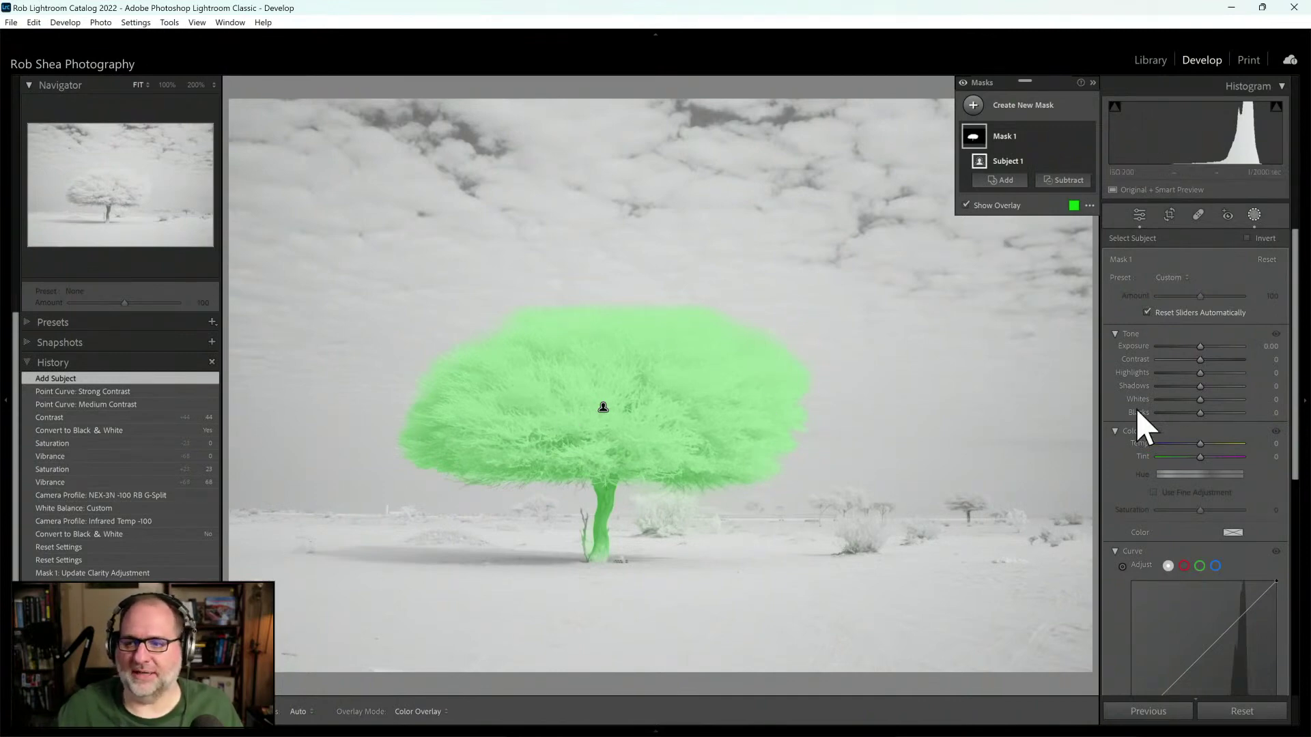
{"action": "mouse_move", "coordinate": [1201, 347]}
{"action": "left_mouse_down"}
{"action": "mouse_move", "coordinate": [1186, 349]}
{"action": "mouse_move", "coordinate": [1206, 348]}
{"action": "left_mouse_up"}
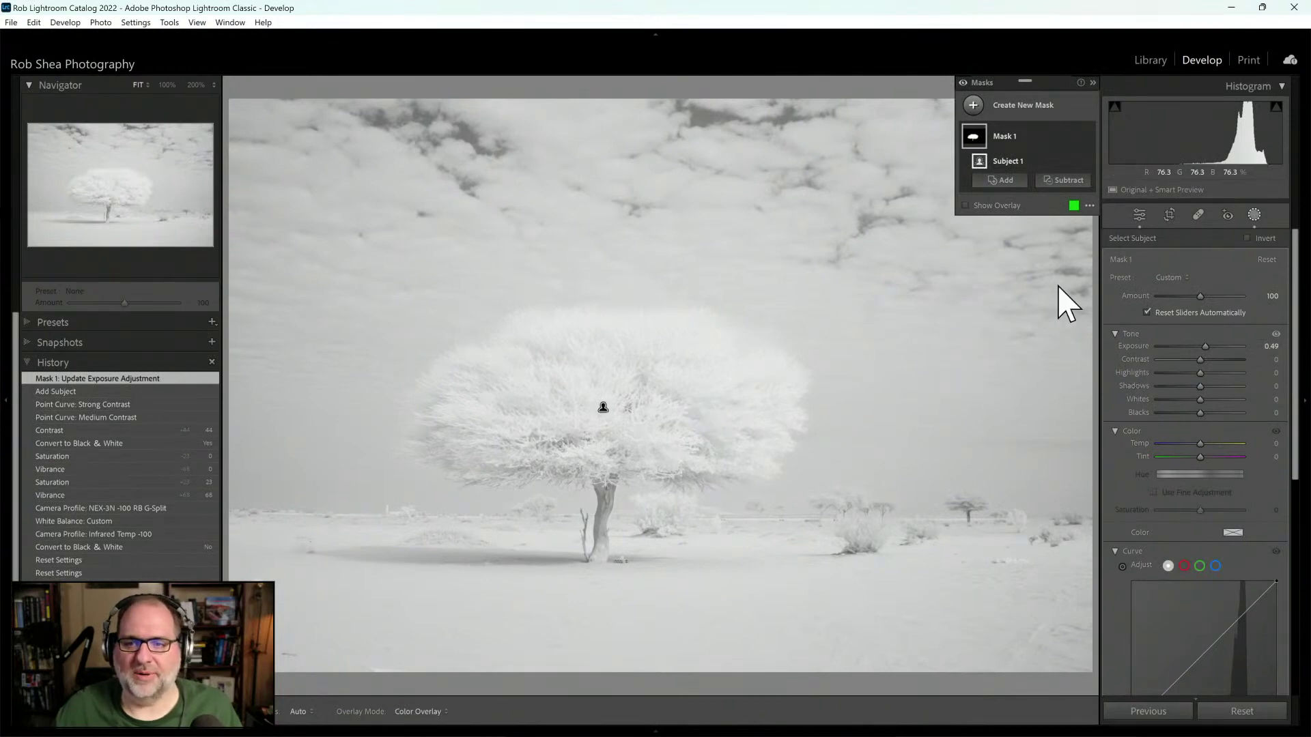
Step: Duplicate and invert the tree mask and lower the background's exposure to -0.32
{"action": "right_click", "coordinate": [981, 137]}
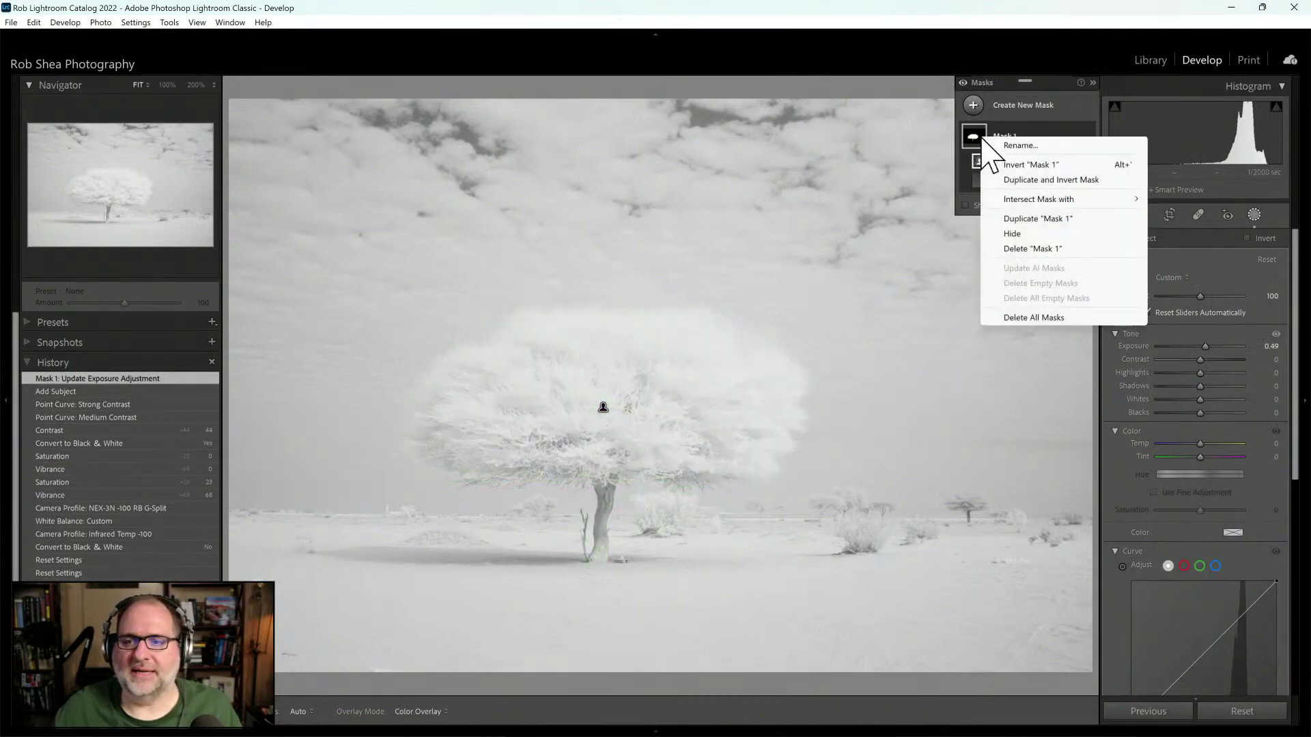
{"action": "left_click", "coordinate": [1060, 182]}
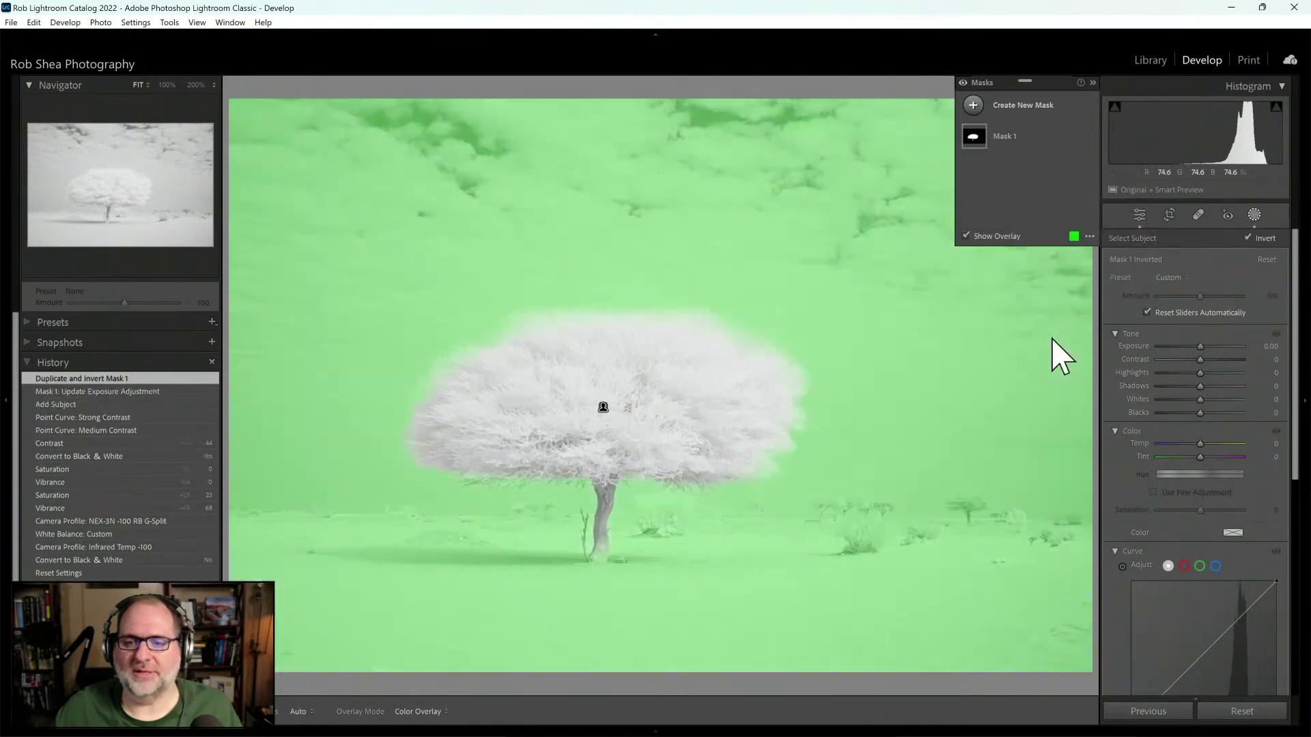
{"action": "left_click_drag", "start_coordinate": [1200, 347], "coordinate": [1196, 347]}
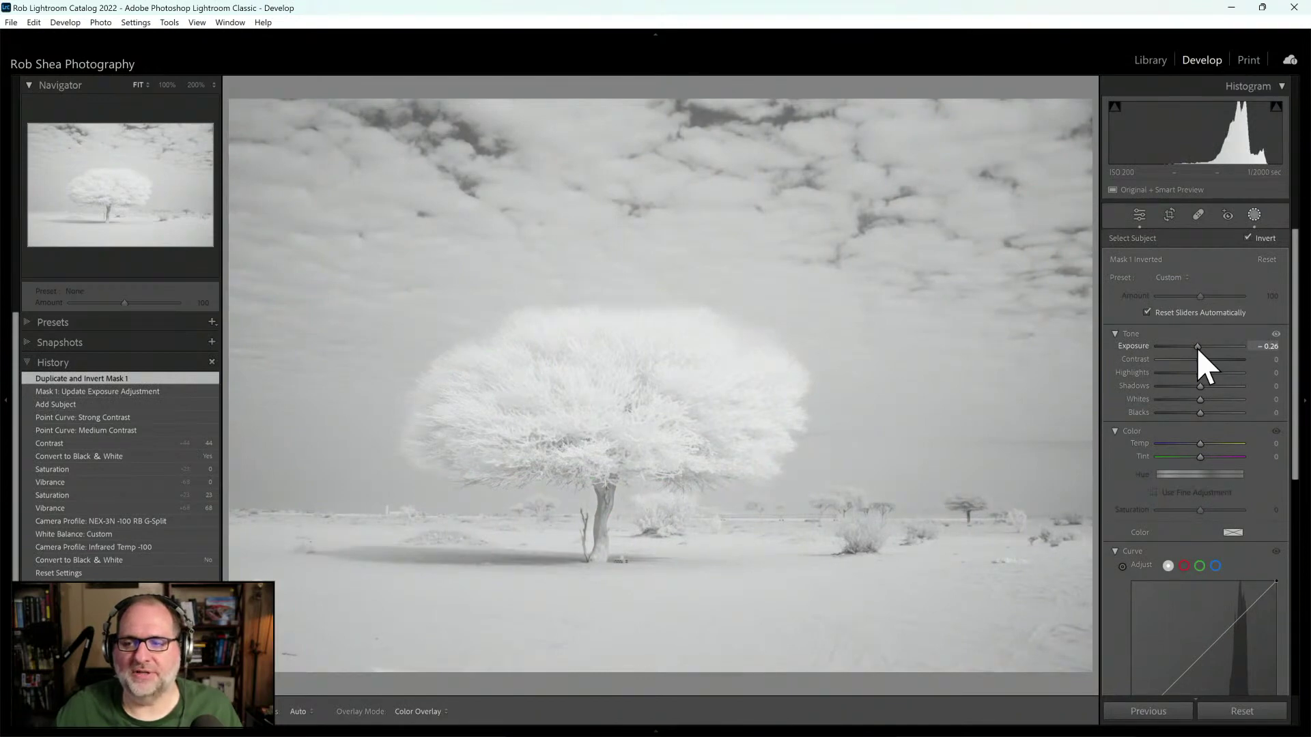
{"action": "left_click_drag", "start_coordinate": [1197, 347], "coordinate": [1195, 349]}
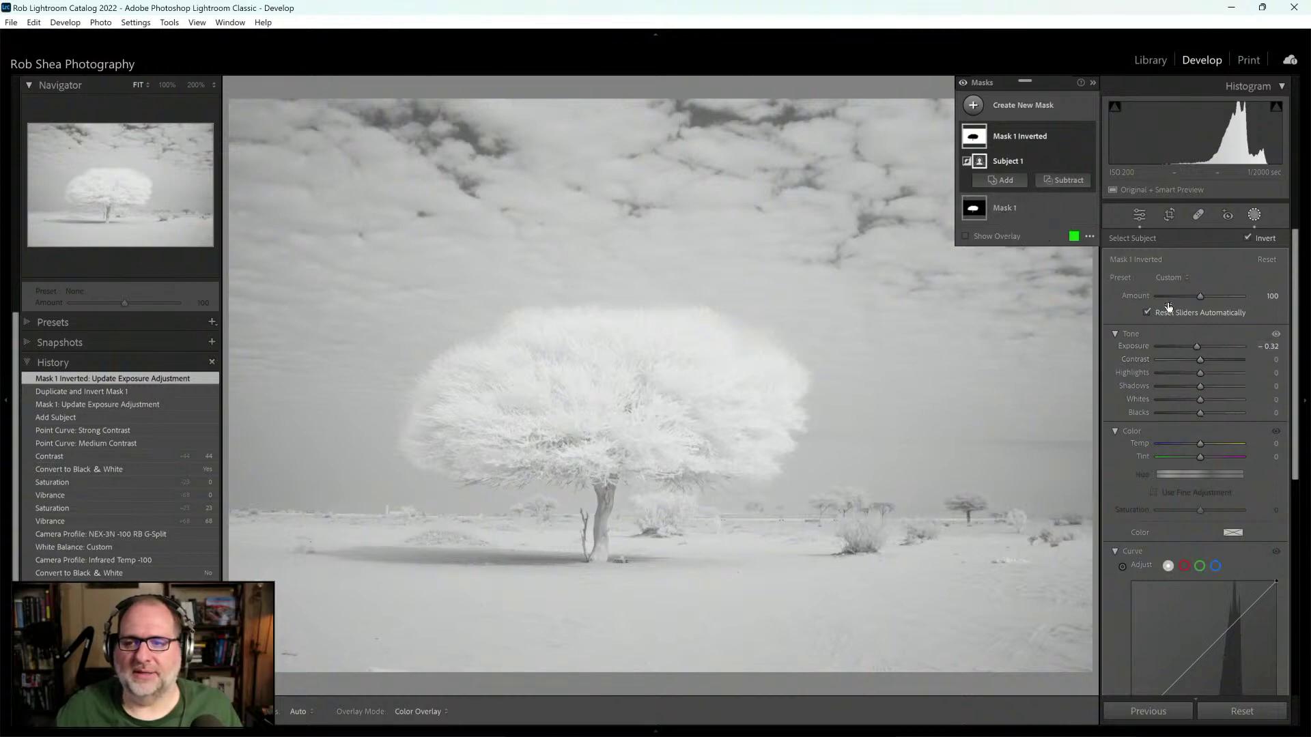
Step: Set the exposure of the original tree mask, Mask 1, to 0.33
{"action": "left_click", "coordinate": [1014, 205]}
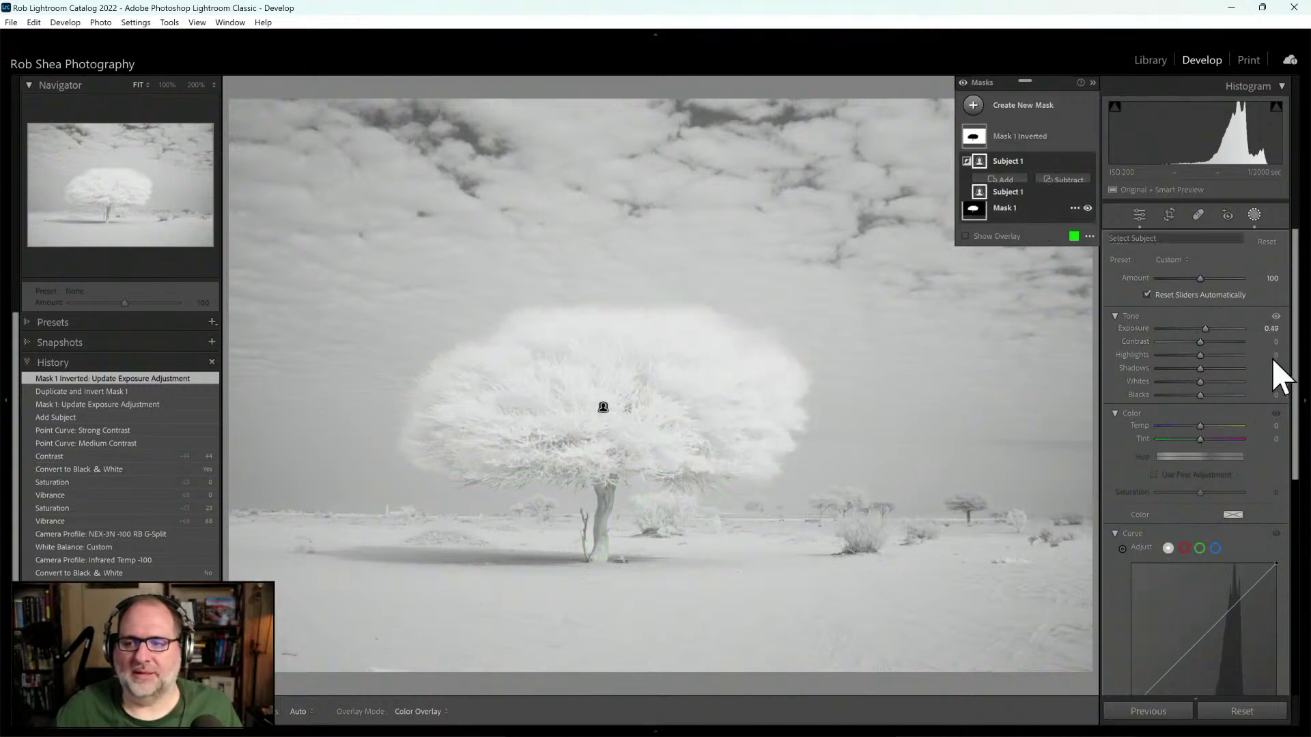
{"action": "left_click_drag", "start_coordinate": [1204, 347], "coordinate": [1201, 347]}
{"action": "left_click", "coordinate": [1271, 346]}
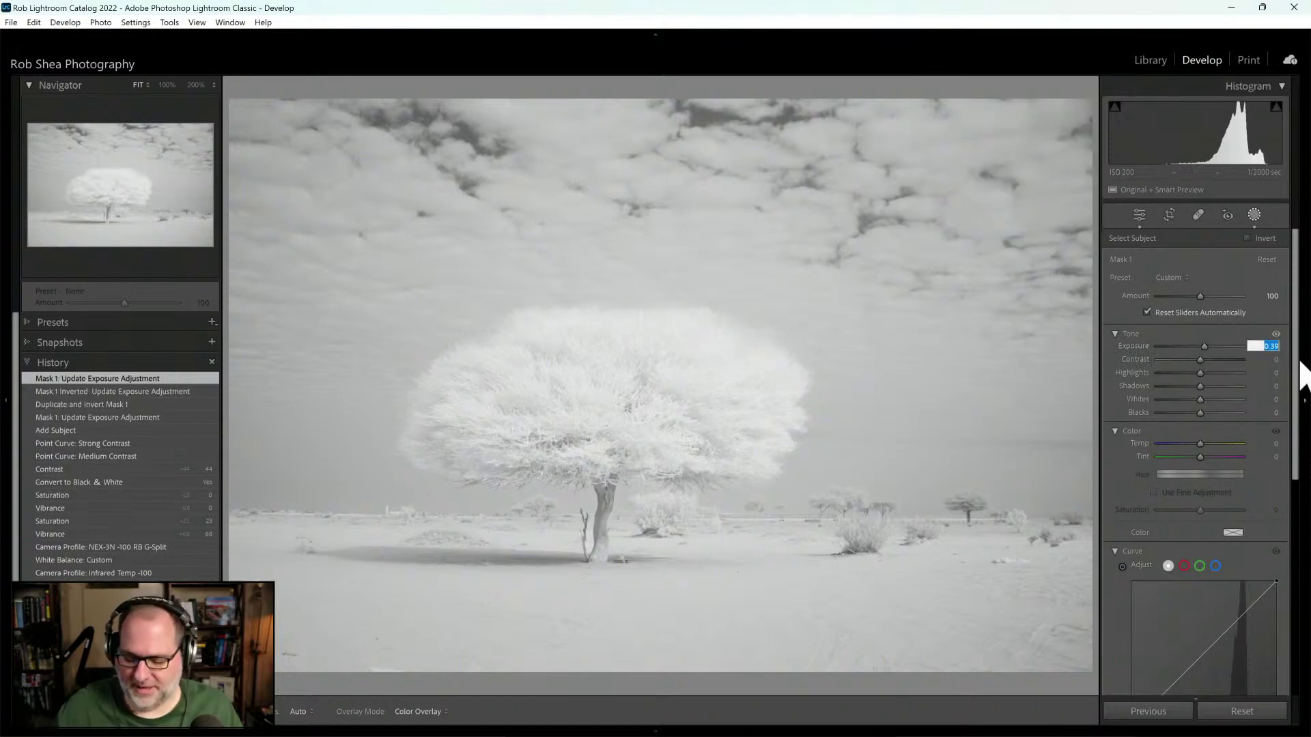
{"action": "type", "text": "0.33"}
{"action": "key", "text": "Return"}
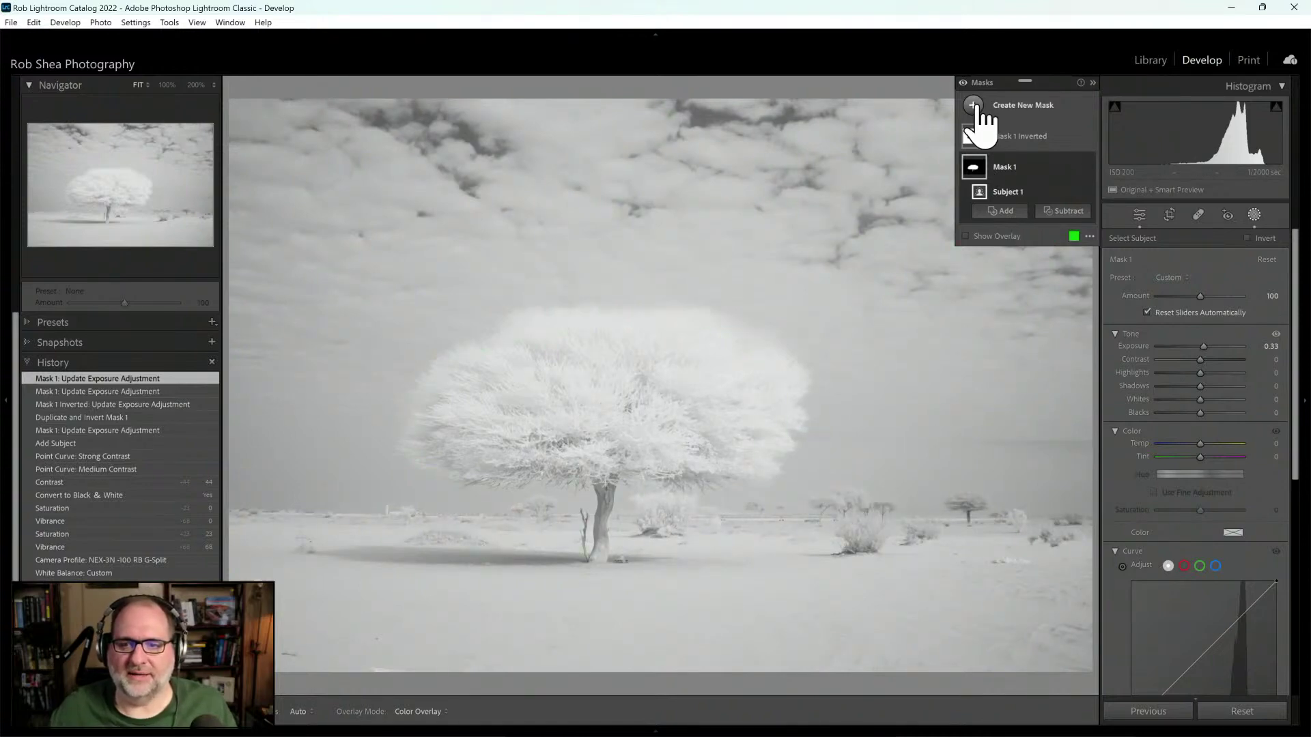
Step: Add a new brush mask and paint it over the whole tree trunk at 100% zoom
{"action": "left_click", "coordinate": [974, 106]}
{"action": "left_click", "coordinate": [1044, 235]}
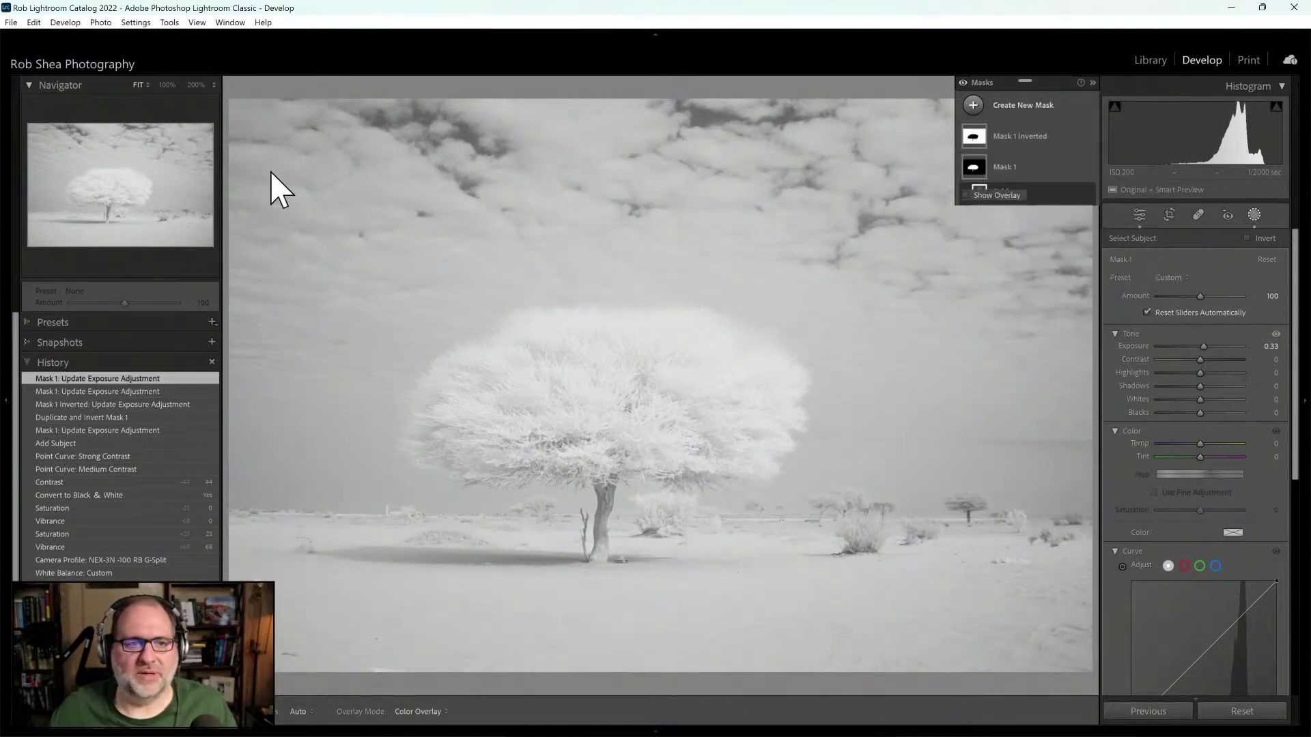
{"action": "left_click", "coordinate": [167, 86]}
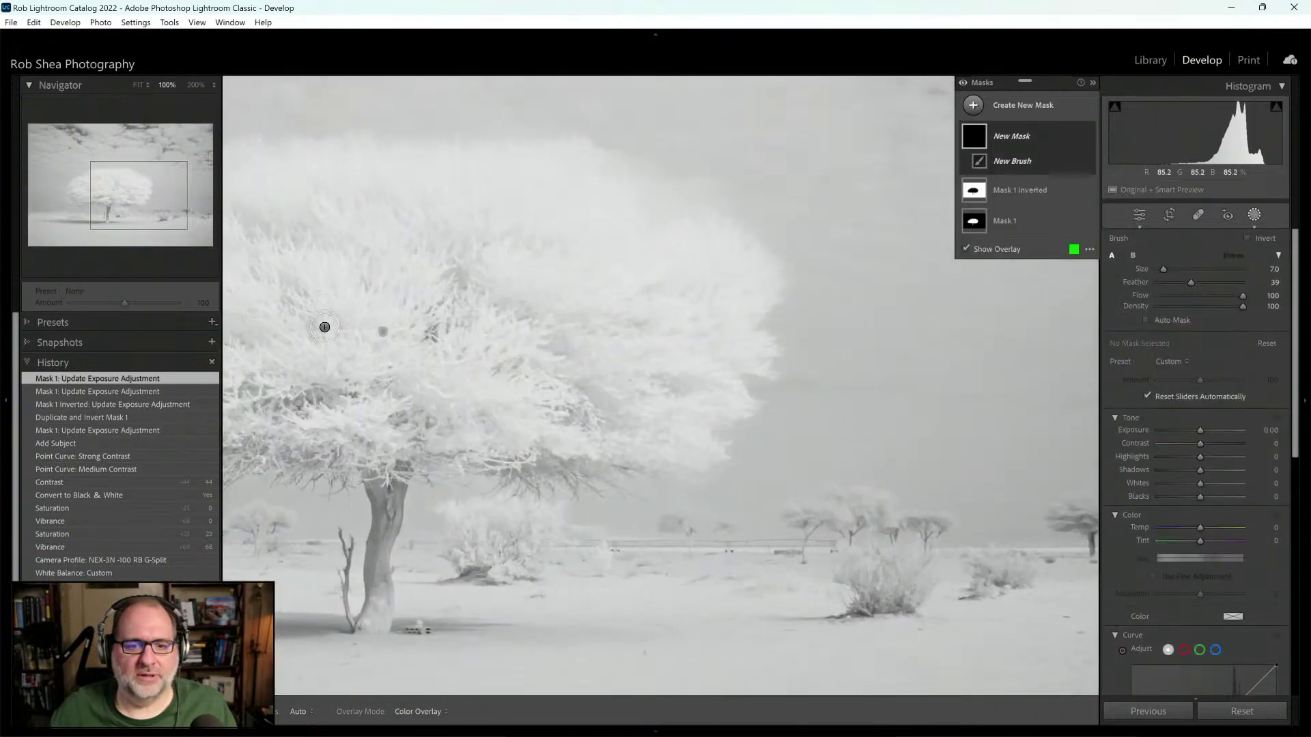
{"action": "left_click", "coordinate": [120, 210]}
{"action": "scroll", "coordinate": [577, 419], "scroll_direction": "down", "scroll_amount": 2}
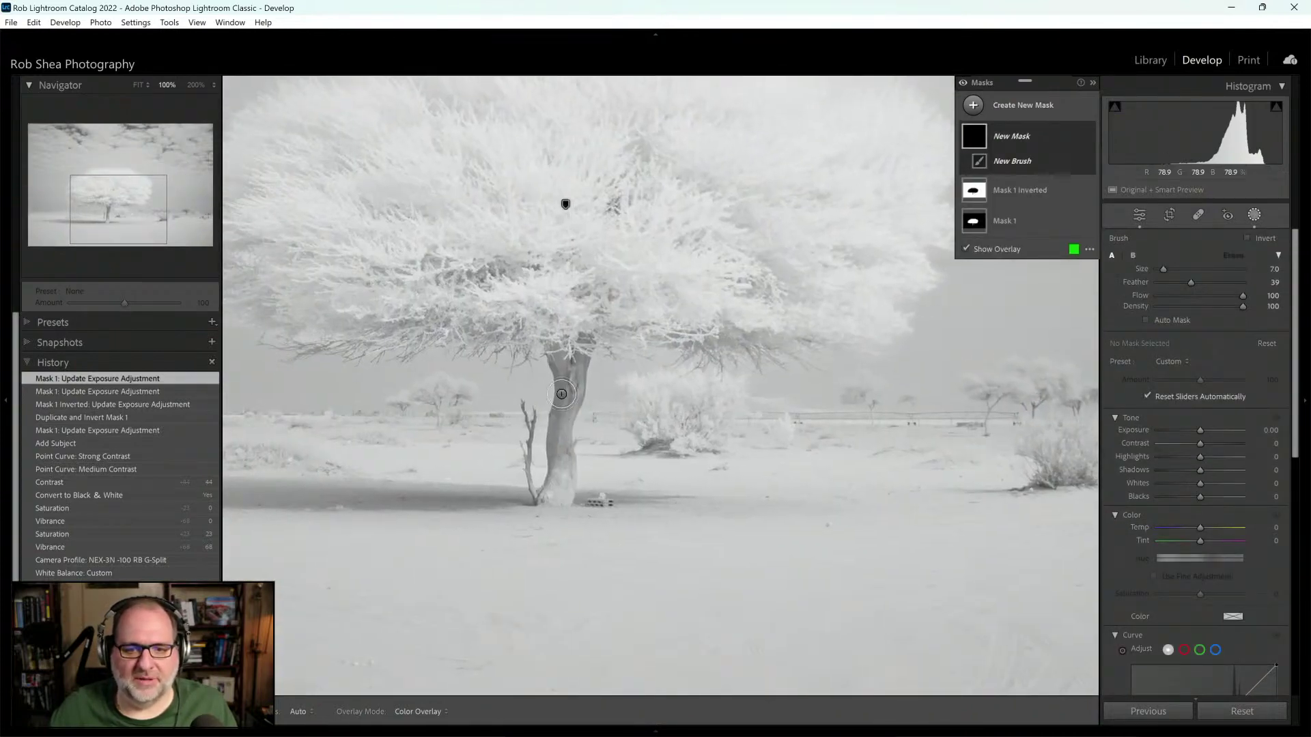
{"action": "mouse_move", "coordinate": [562, 394]}
{"action": "left_mouse_down"}
{"action": "mouse_move", "coordinate": [557, 351]}
{"action": "mouse_move", "coordinate": [575, 372]}
{"action": "mouse_move", "coordinate": [578, 362]}
{"action": "mouse_move", "coordinate": [558, 466]}
{"action": "left_mouse_up"}
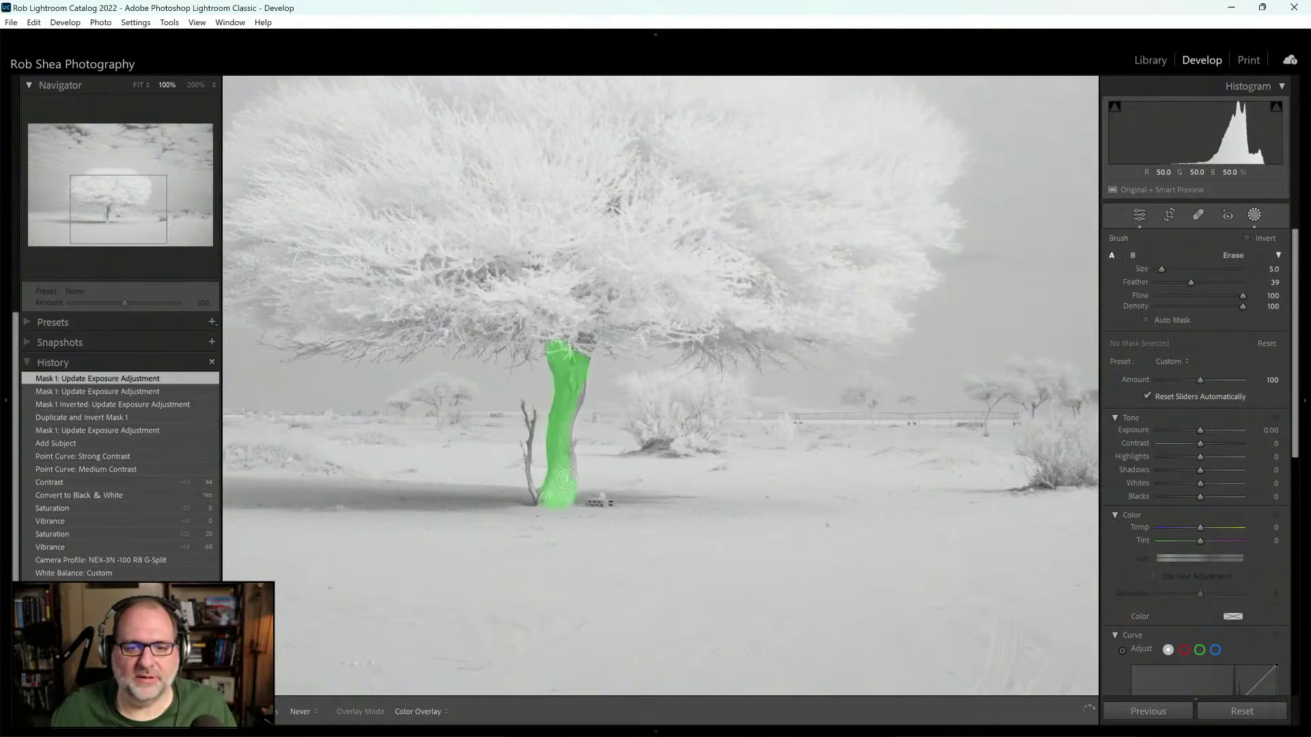
{"action": "left_click_drag", "start_coordinate": [570, 408], "coordinate": [579, 361]}
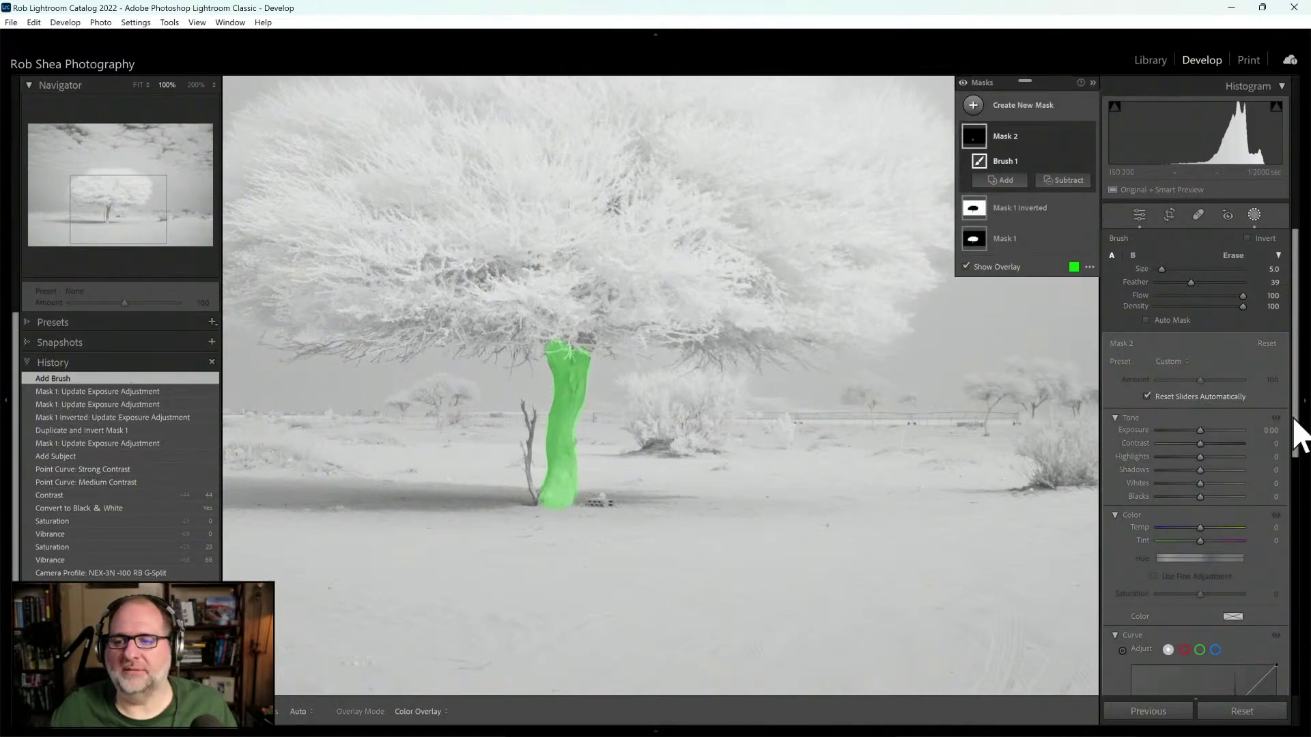
Step: Increase the trunk mask's contrast and set its texture to 18, clarity to 37 and dehaze to 6
{"action": "left_click_drag", "start_coordinate": [1200, 444], "coordinate": [1206, 444]}
{"action": "scroll", "coordinate": [1220, 465], "scroll_direction": "down", "scroll_amount": 4}
{"action": "key", "text": "o"}
{"action": "scroll", "coordinate": [1216, 486], "scroll_direction": "down", "scroll_amount": 3}
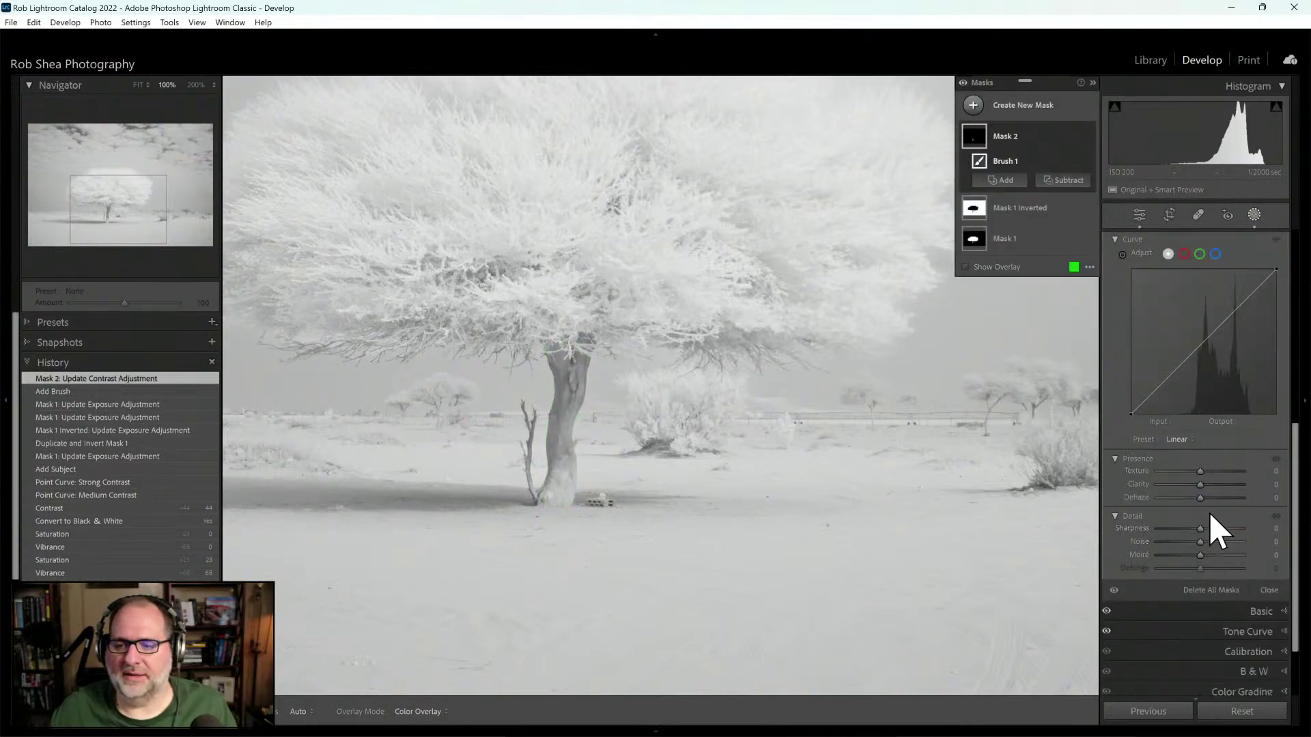
{"action": "left_click_drag", "start_coordinate": [1203, 472], "coordinate": [1204, 499]}
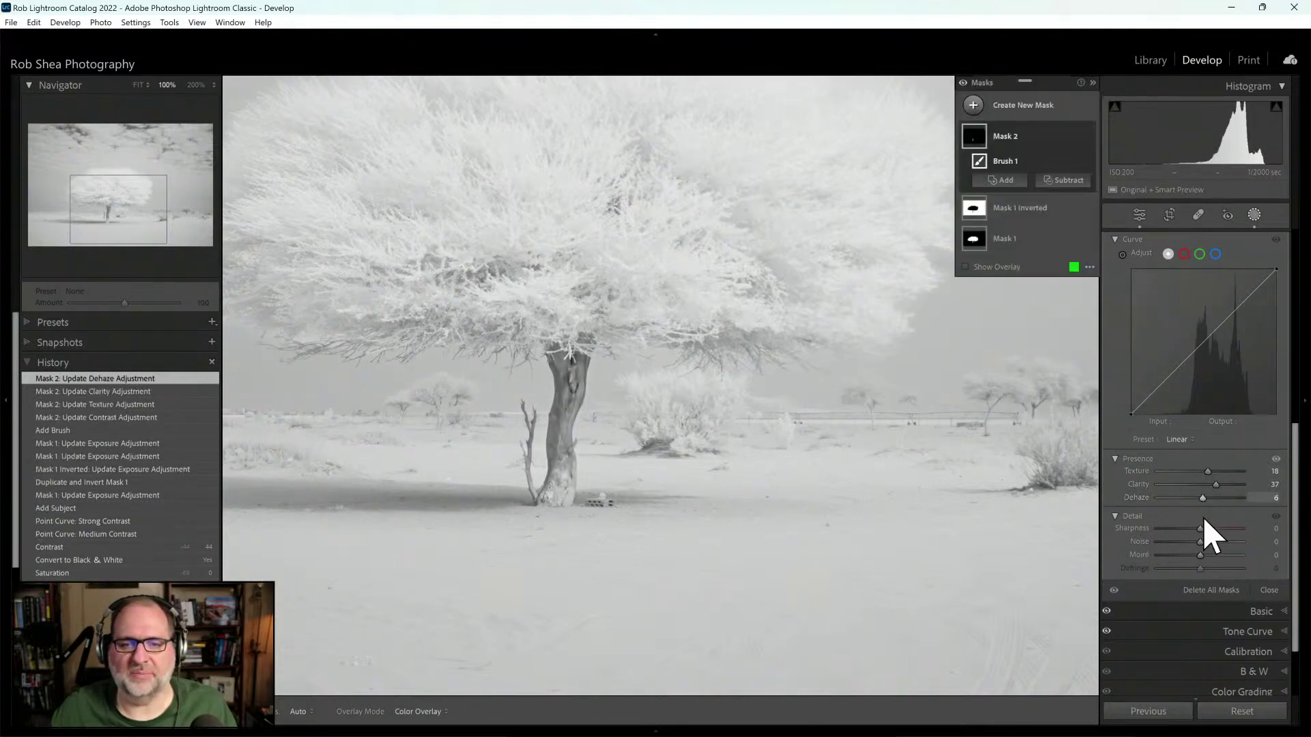
Step: Set the texture to 19 and the clarity to 24 for the tree's subject mask, Mask 1, with the whole photo in view
{"action": "left_click", "coordinate": [1074, 239]}
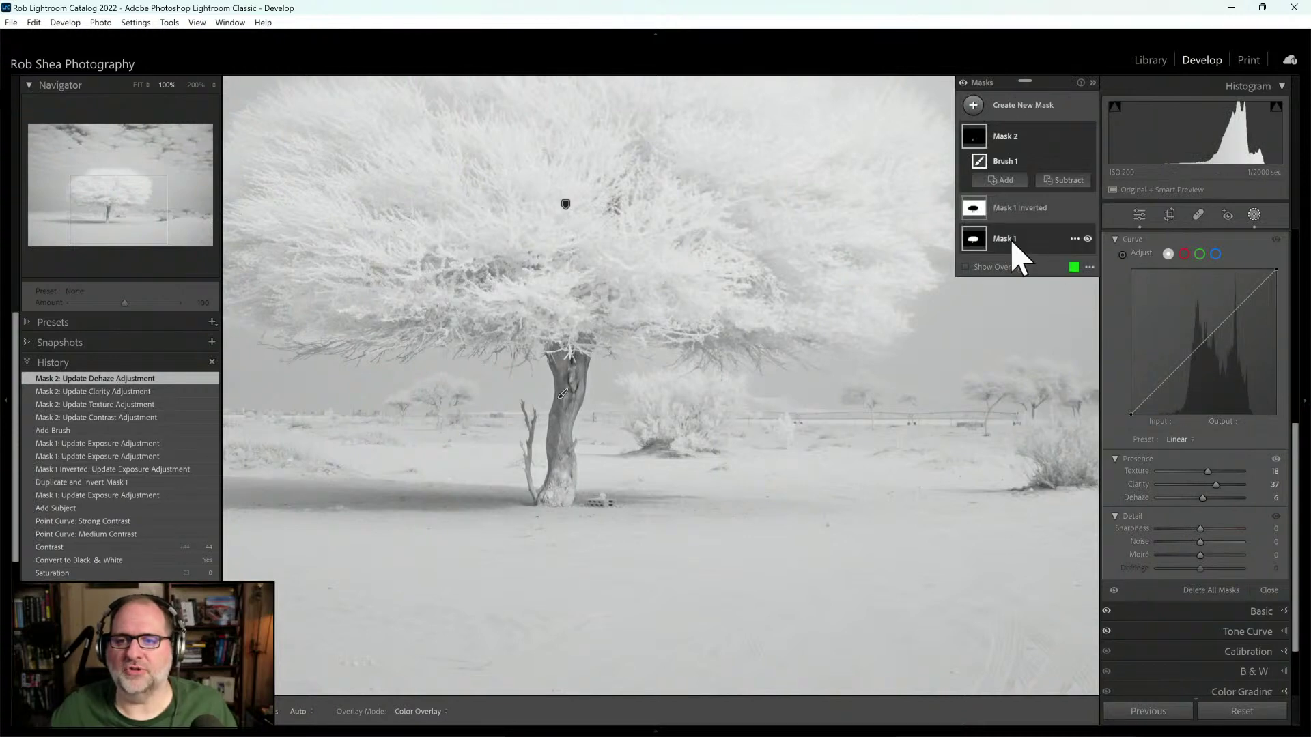
{"action": "left_click", "coordinate": [134, 82]}
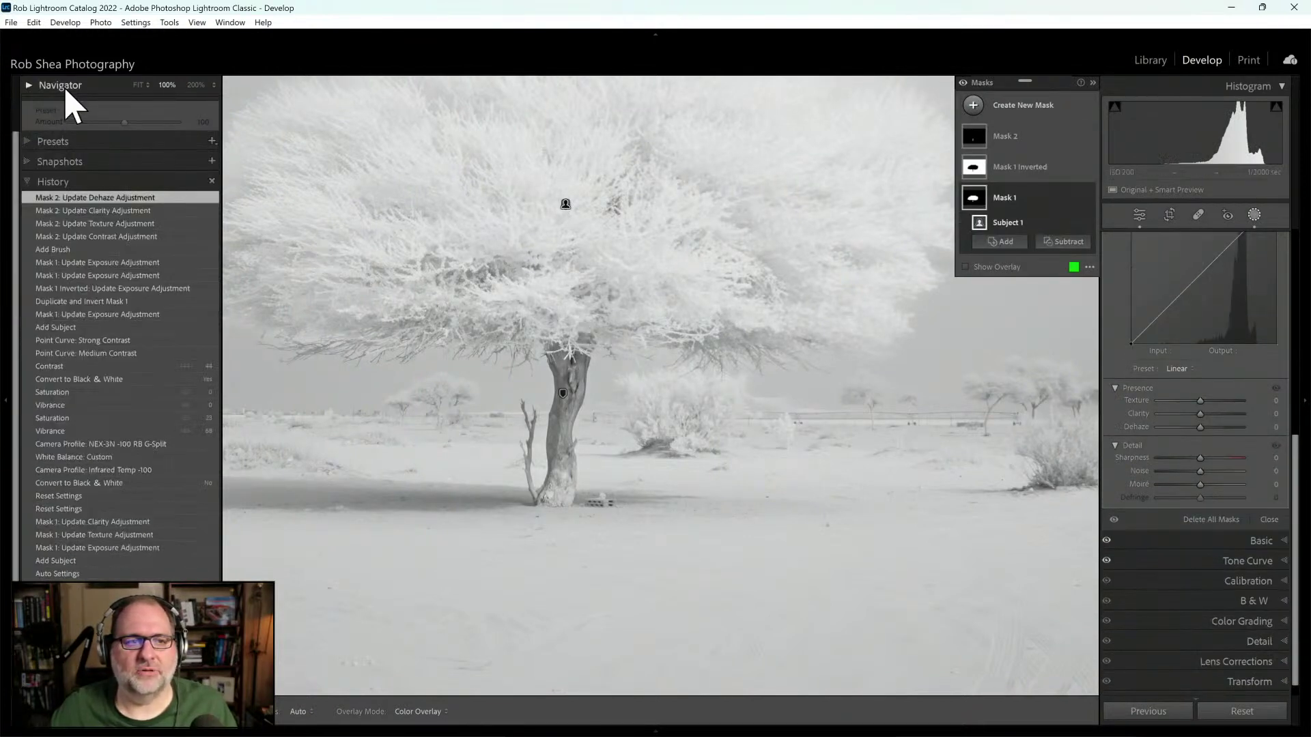
{"action": "left_click", "coordinate": [30, 85]}
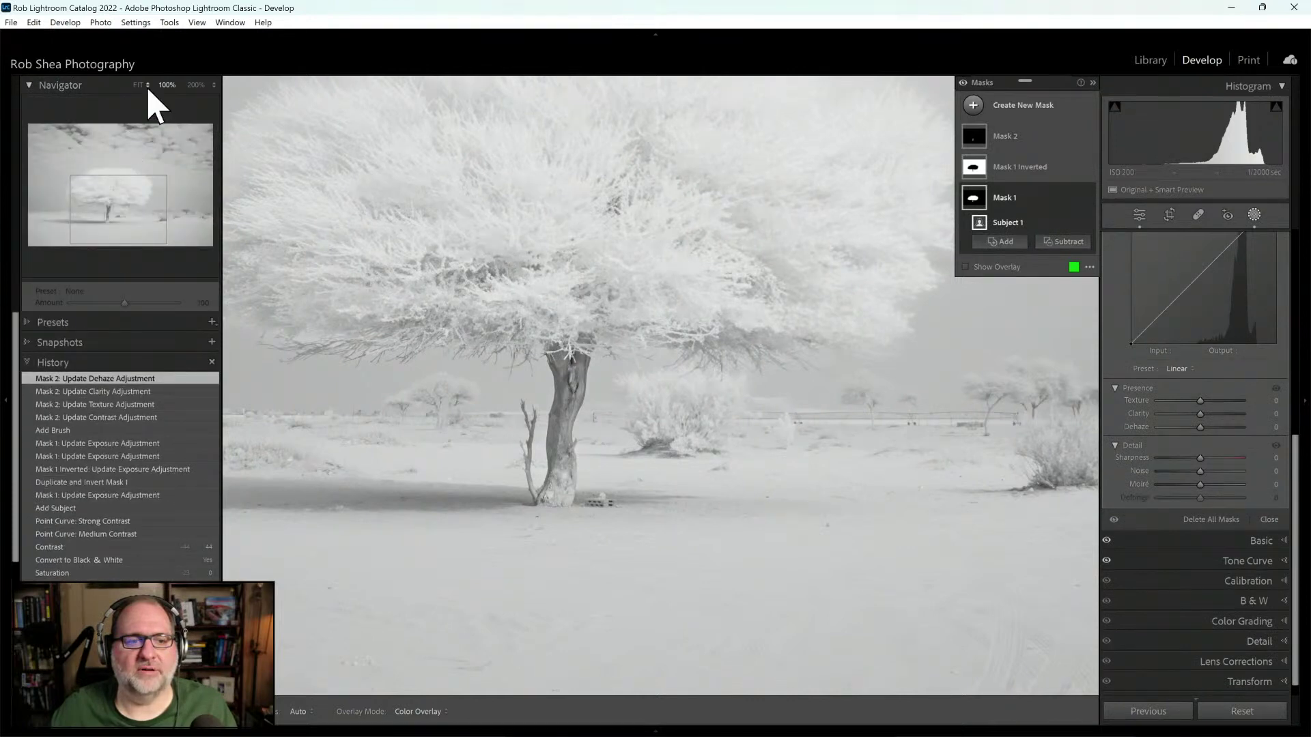
{"action": "left_click", "coordinate": [140, 86]}
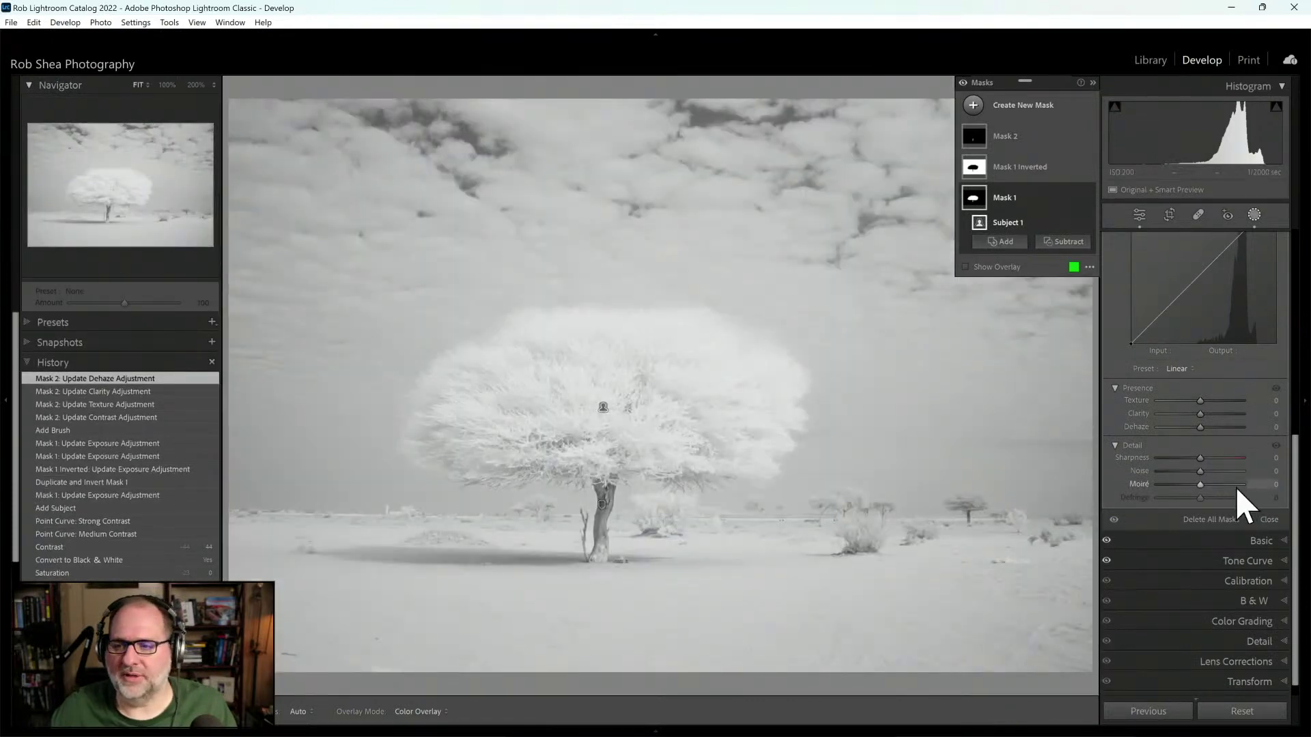
{"action": "mouse_move", "coordinate": [1200, 401]}
{"action": "left_mouse_down"}
{"action": "mouse_move", "coordinate": [1200, 422]}
{"action": "mouse_move", "coordinate": [1209, 413]}
{"action": "left_mouse_up"}
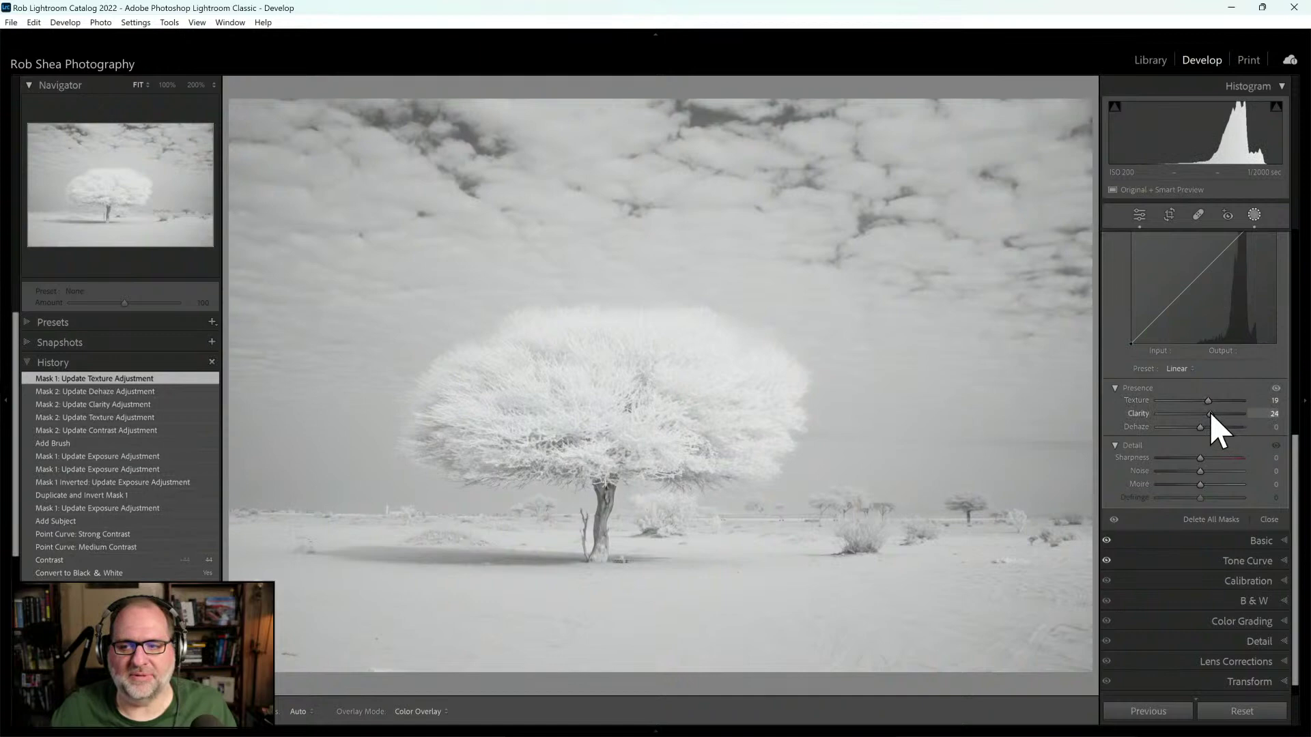
Step: Close masking and heal the dark debris and the small light spots in the sand left of the tree at 100% zoom
{"action": "left_click", "coordinate": [1255, 217]}
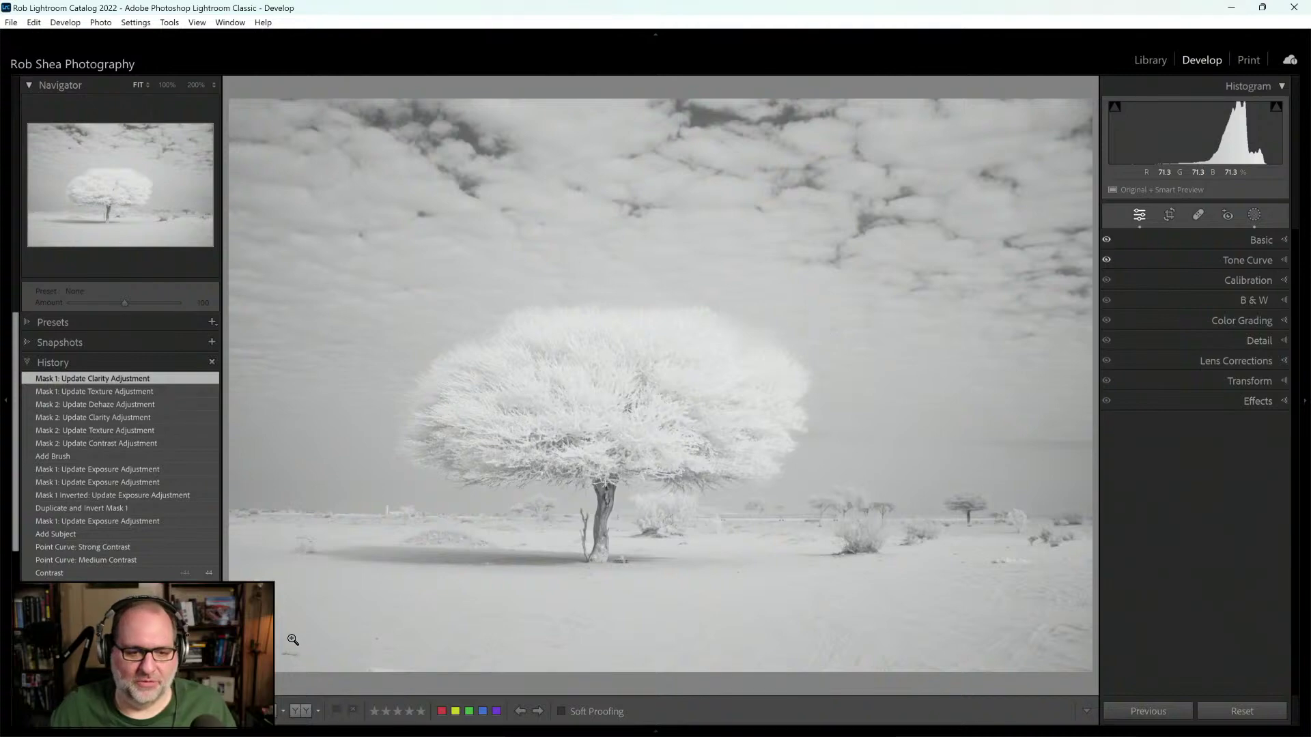
{"action": "left_click", "coordinate": [277, 658]}
{"action": "left_click_drag", "start_coordinate": [483, 600], "coordinate": [571, 533]}
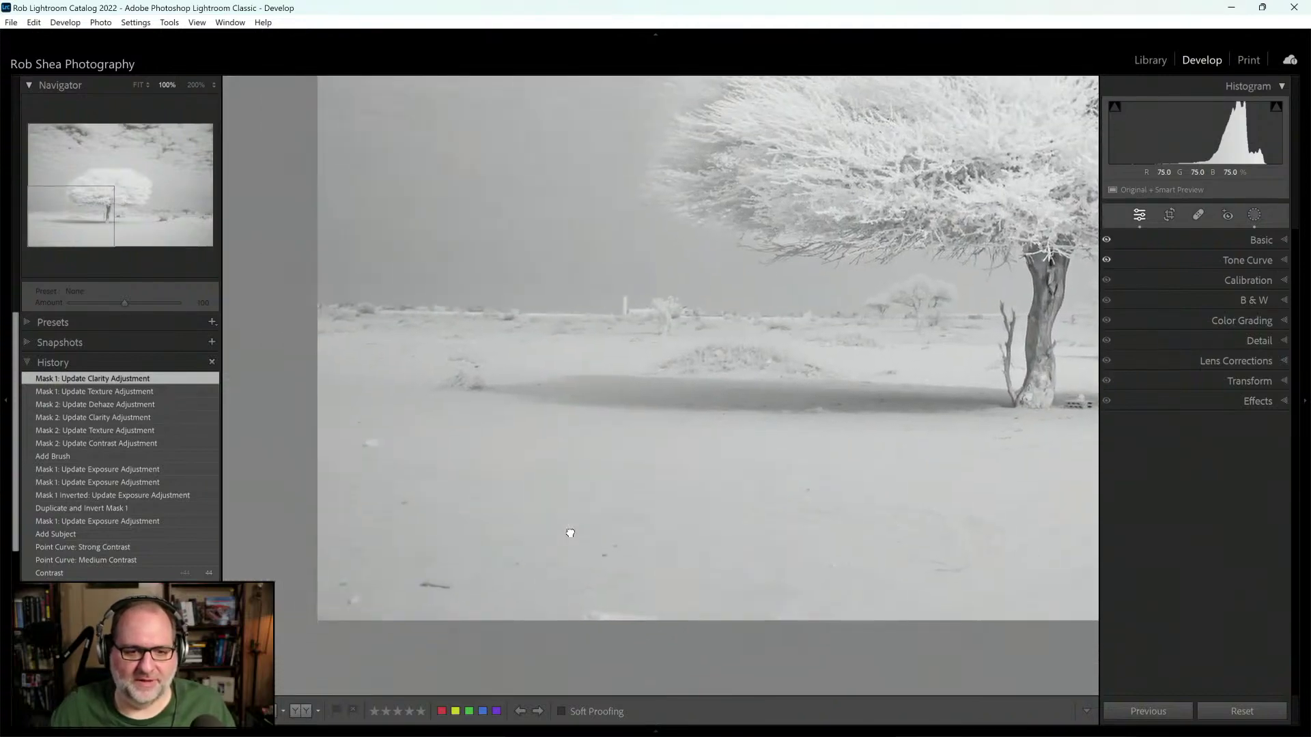
{"action": "left_click", "coordinate": [1198, 215]}
{"action": "scroll", "coordinate": [618, 526], "scroll_direction": "up", "scroll_amount": 4}
{"action": "scroll", "coordinate": [469, 585], "scroll_direction": "down", "scroll_amount": 1}
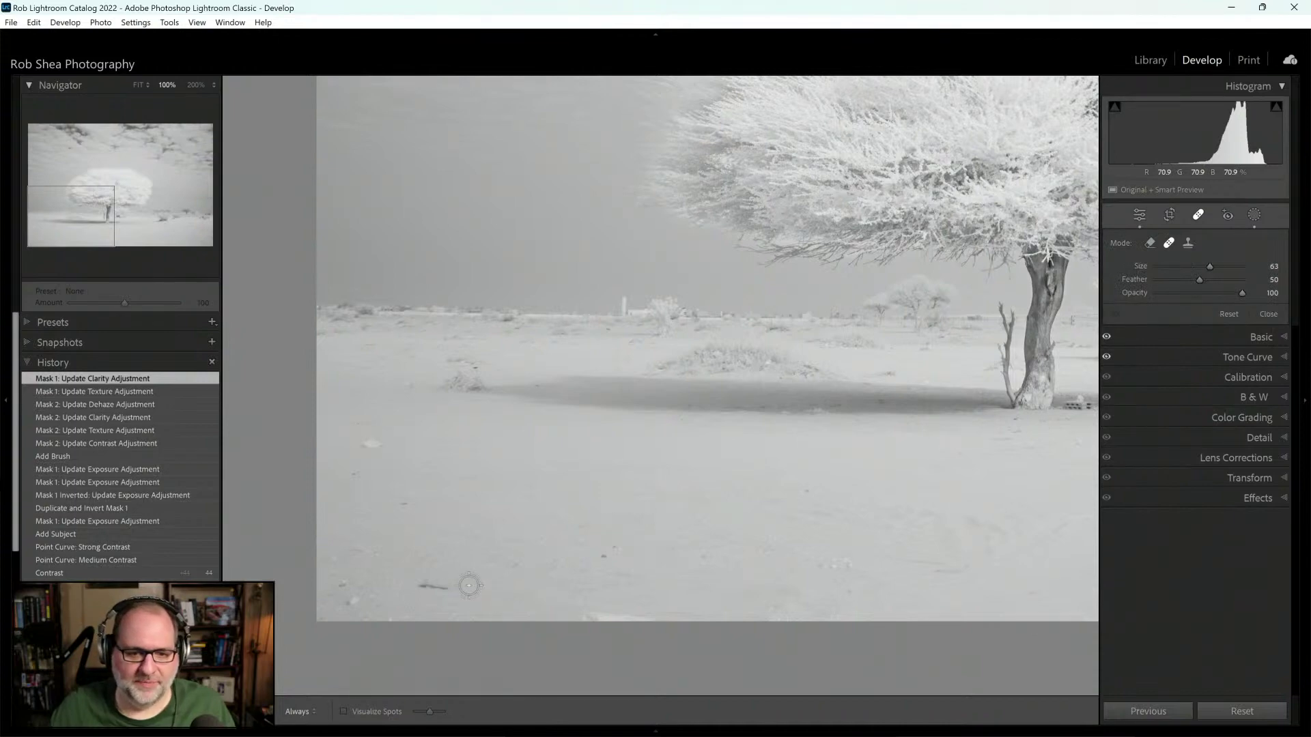
{"action": "mouse_move", "coordinate": [422, 587]}
{"action": "left_mouse_down"}
{"action": "mouse_move", "coordinate": [452, 590]}
{"action": "mouse_move", "coordinate": [438, 586]}
{"action": "left_mouse_up"}
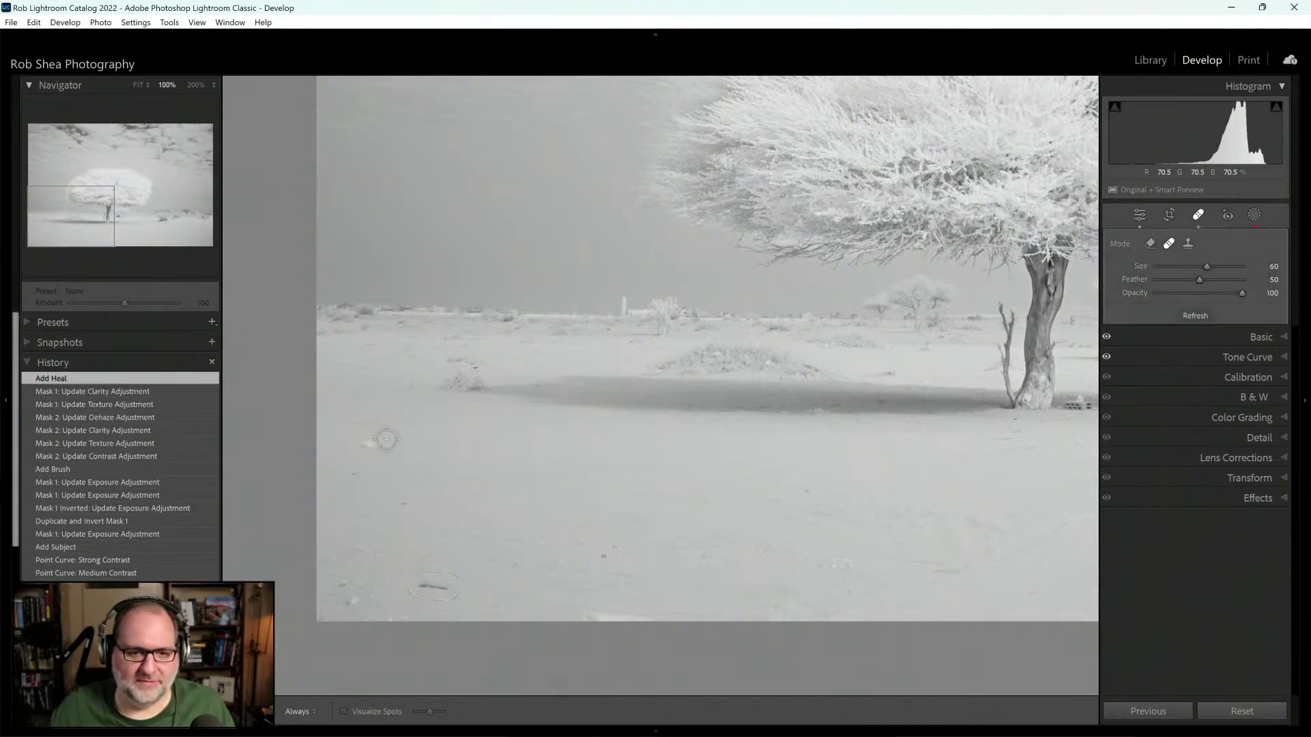
{"action": "left_click", "coordinate": [373, 447]}
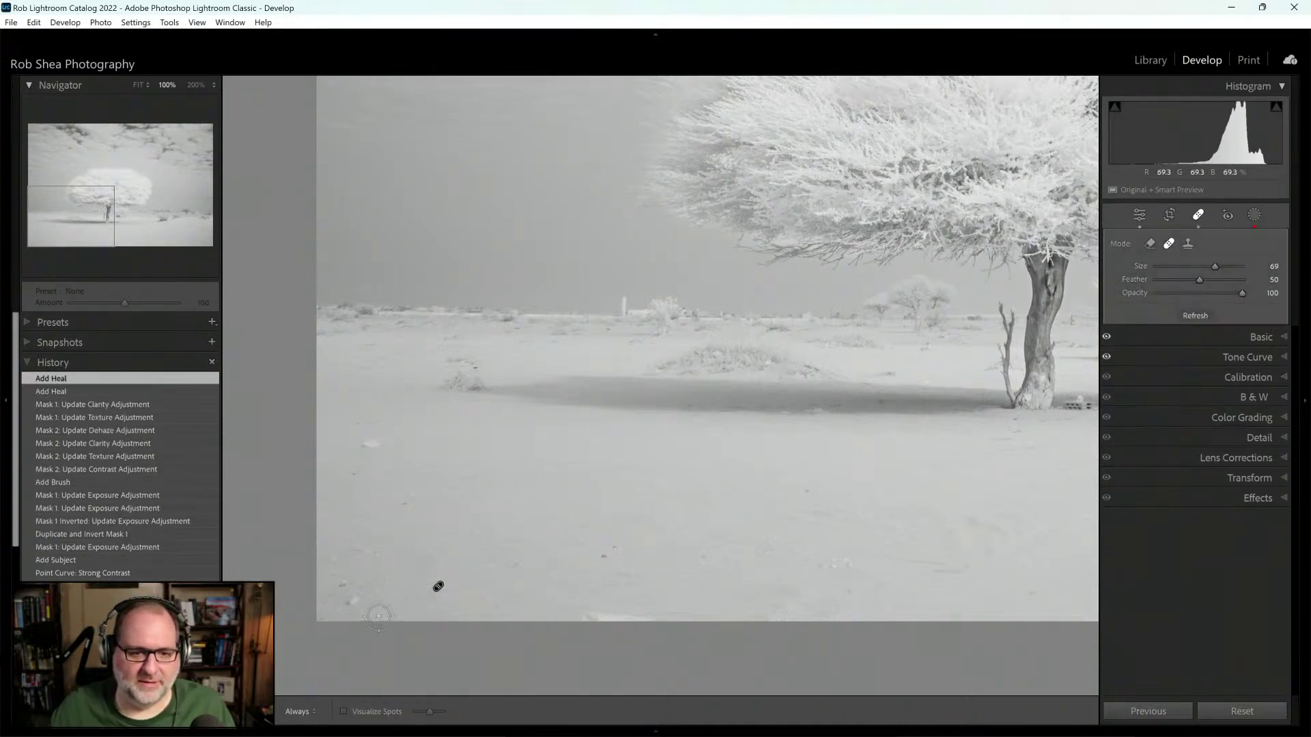
{"action": "scroll", "coordinate": [348, 471], "scroll_direction": "up", "scroll_amount": 2}
{"action": "left_click", "coordinate": [353, 603]}
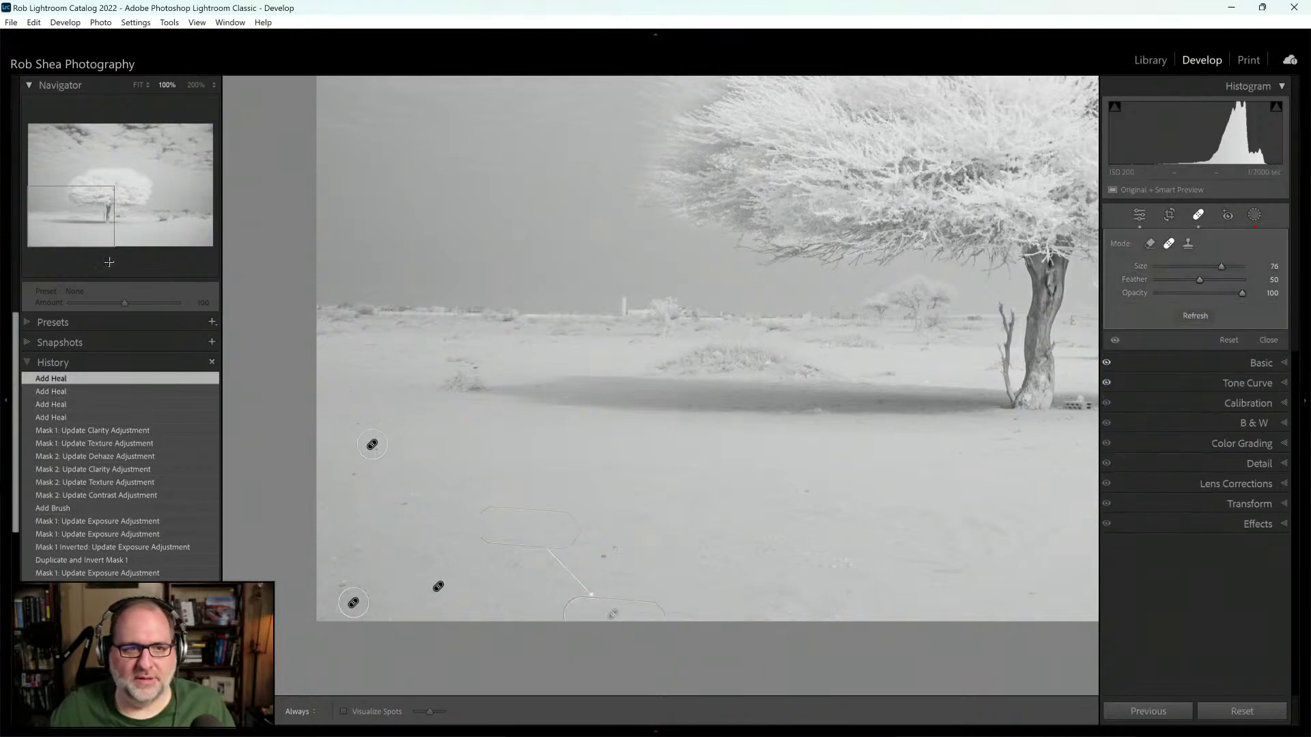
Step: Heal the small spot on the right edge of the sand with brush size 60 and close the healing tool
{"action": "left_click", "coordinate": [118, 218]}
{"action": "left_click", "coordinate": [172, 217]}
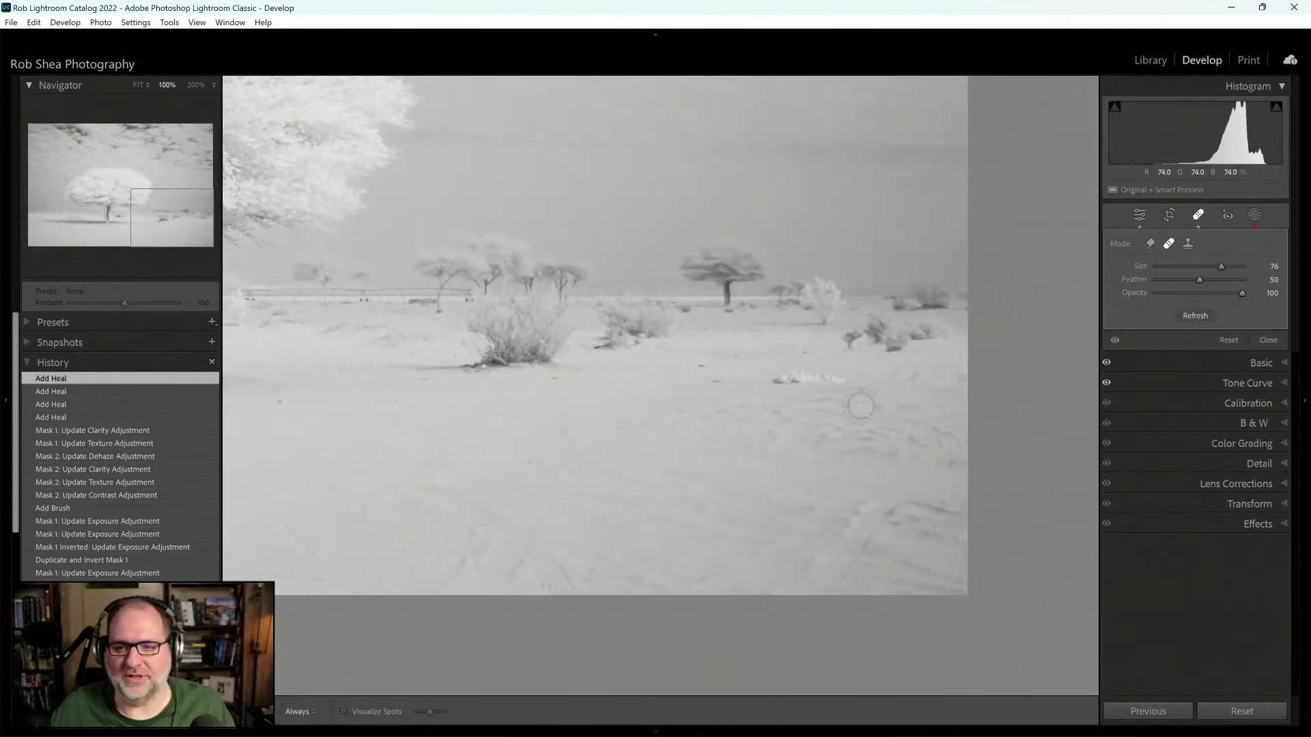
{"action": "scroll", "coordinate": [963, 365], "scroll_direction": "down", "scroll_amount": 4}
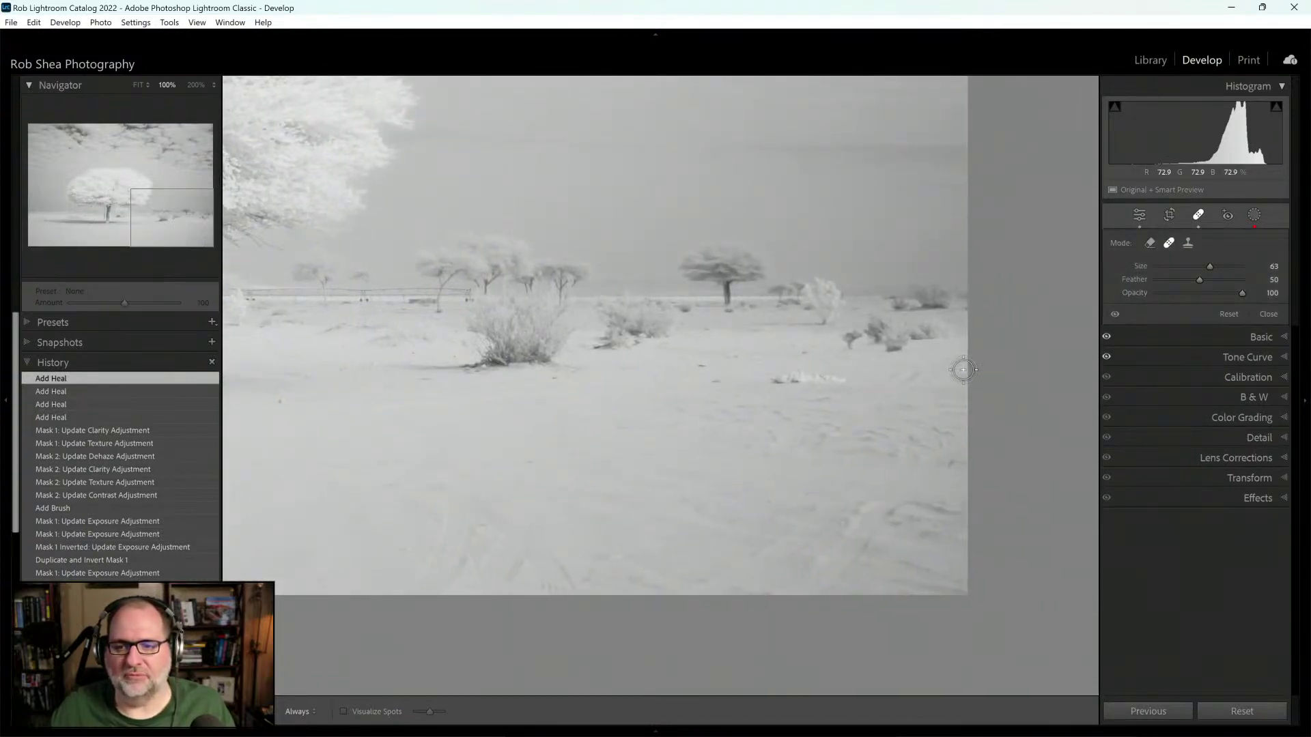
{"action": "left_click", "coordinate": [964, 369]}
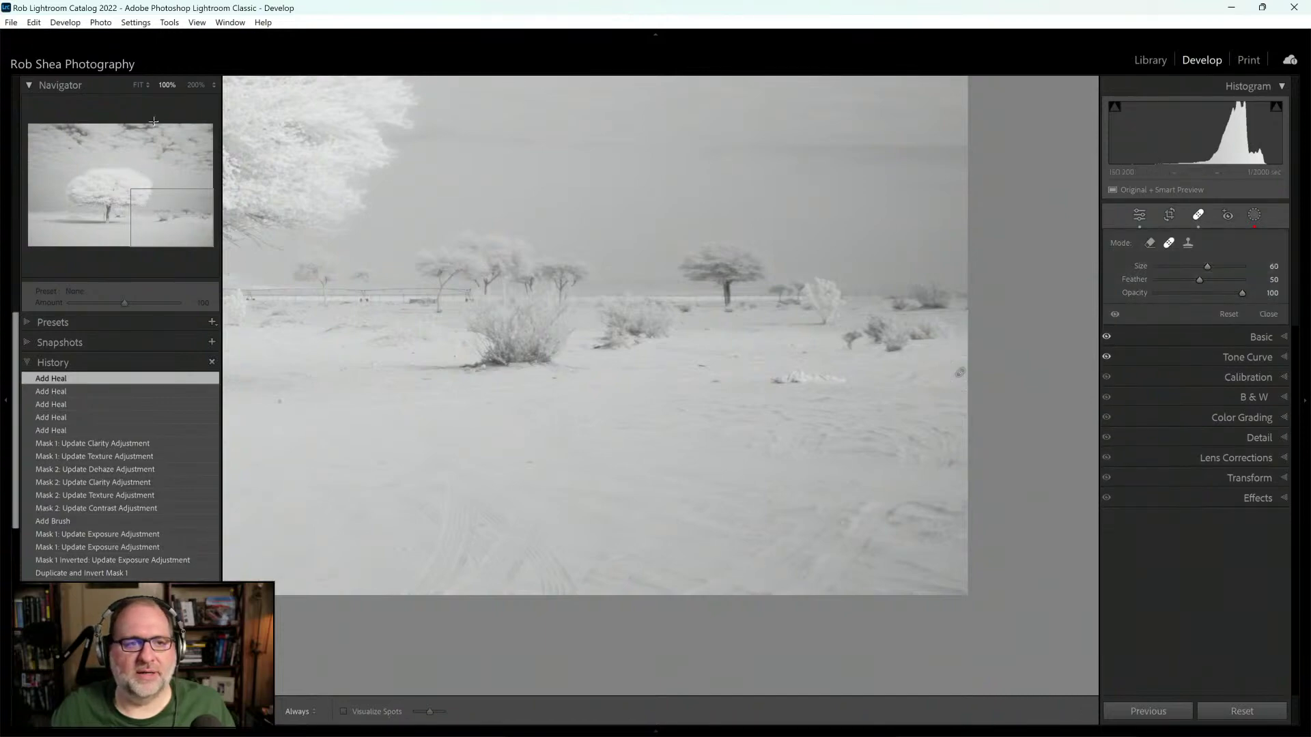
{"action": "left_click", "coordinate": [138, 86]}
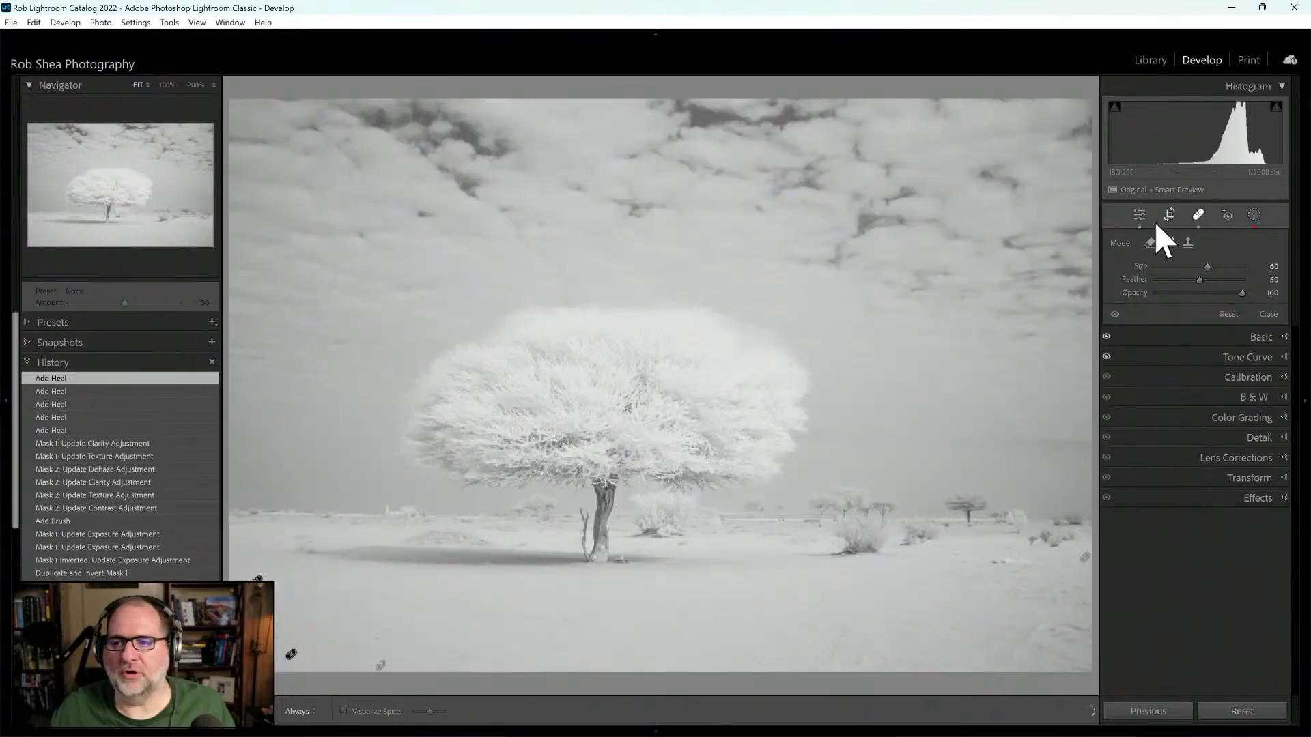
{"action": "key", "text": "q"}
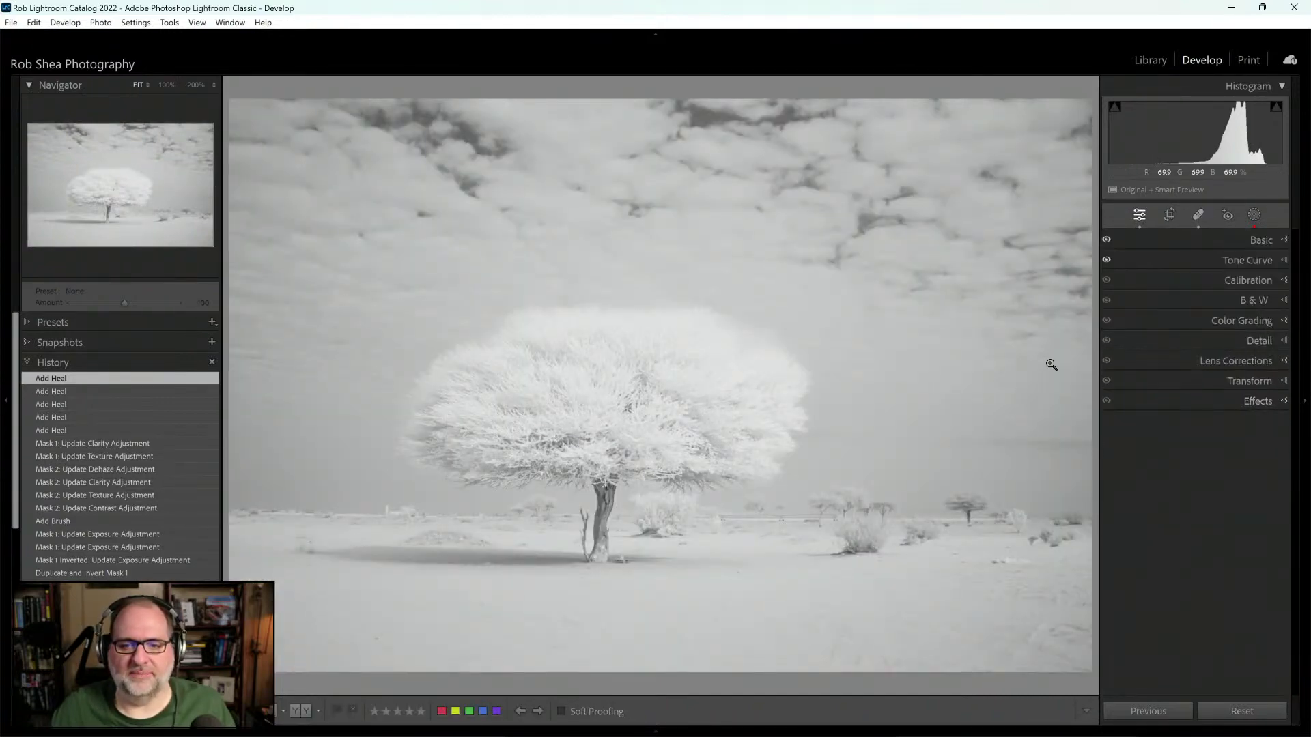
Step: Compare the retouched black and white tree photo at 33% zoom and in the fit view
{"action": "left_click", "coordinate": [213, 85]}
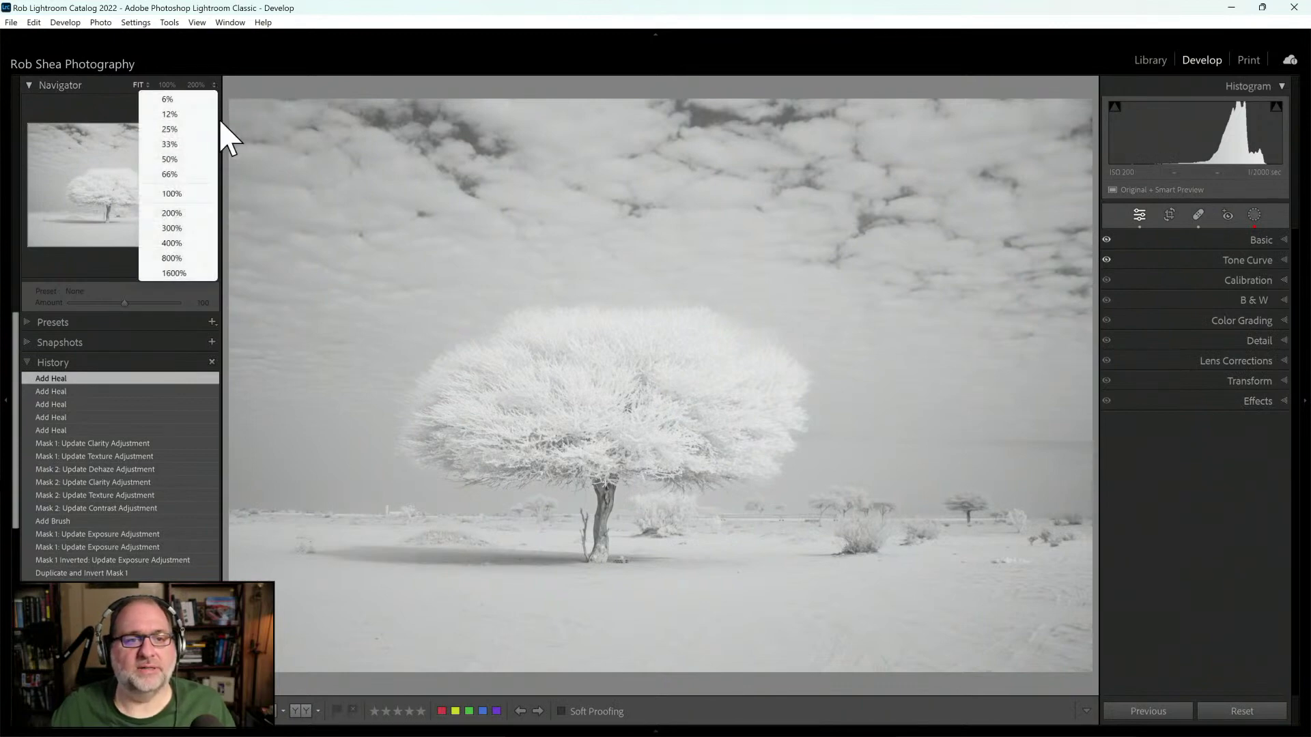
{"action": "left_click", "coordinate": [189, 145]}
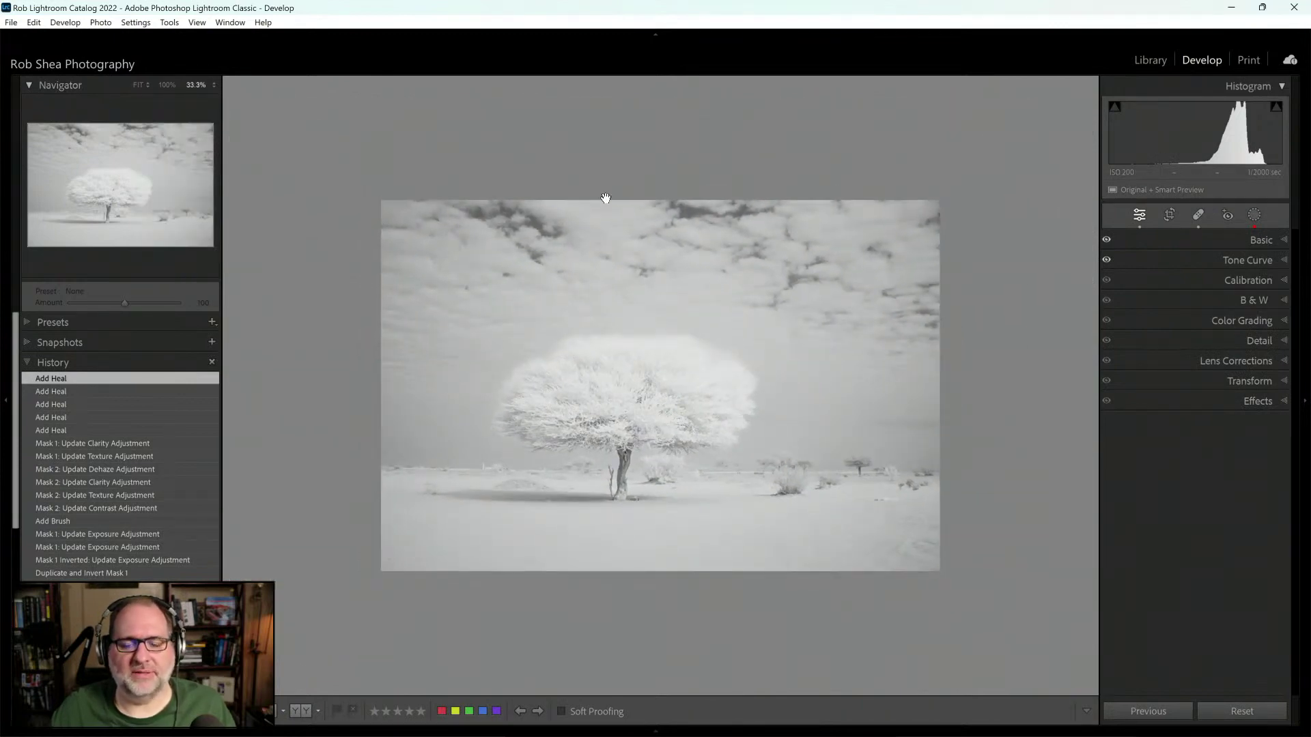
{"action": "left_click", "coordinate": [1012, 302]}
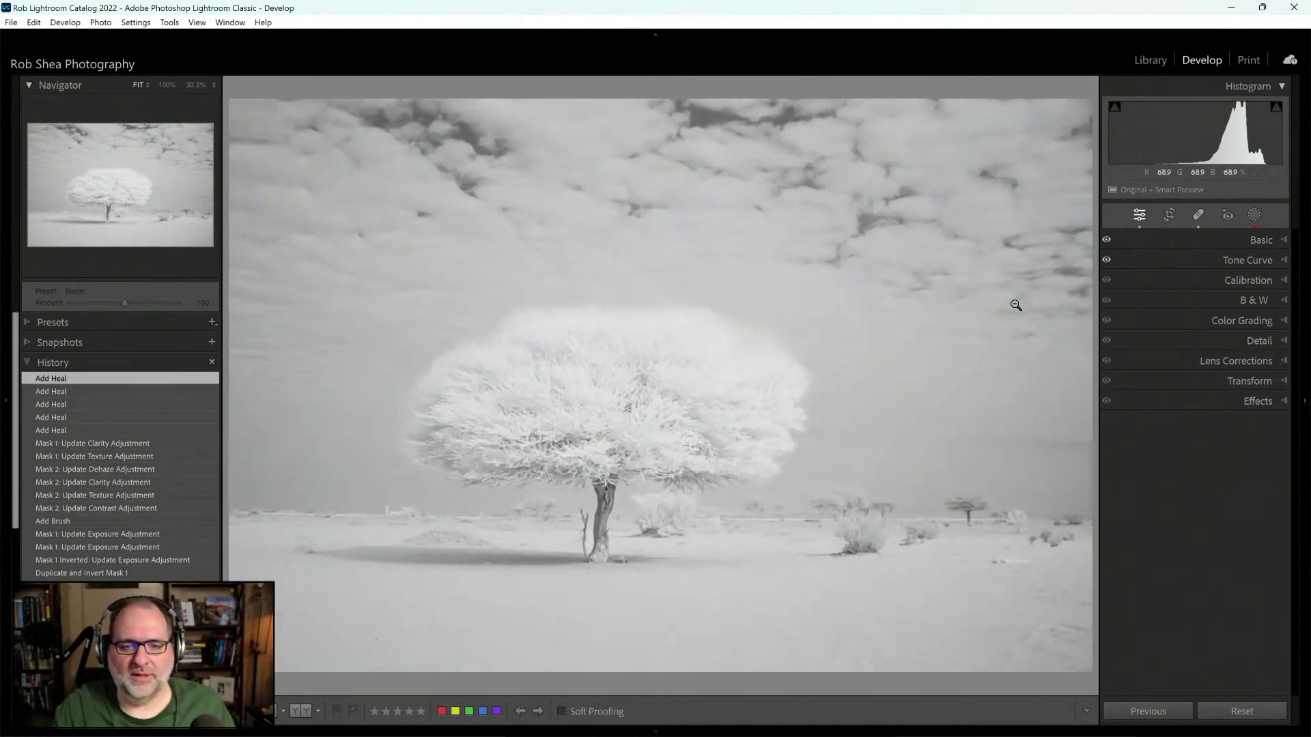
{"action": "left_click", "coordinate": [196, 84]}
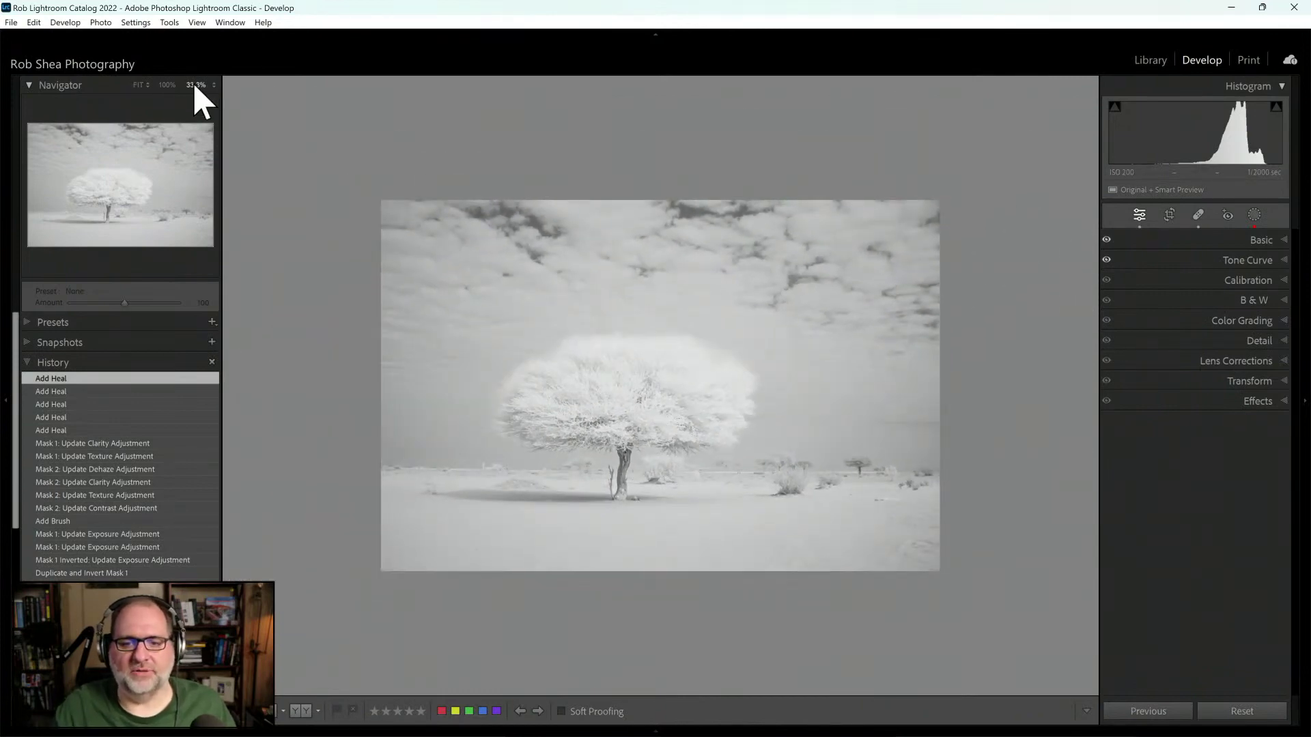
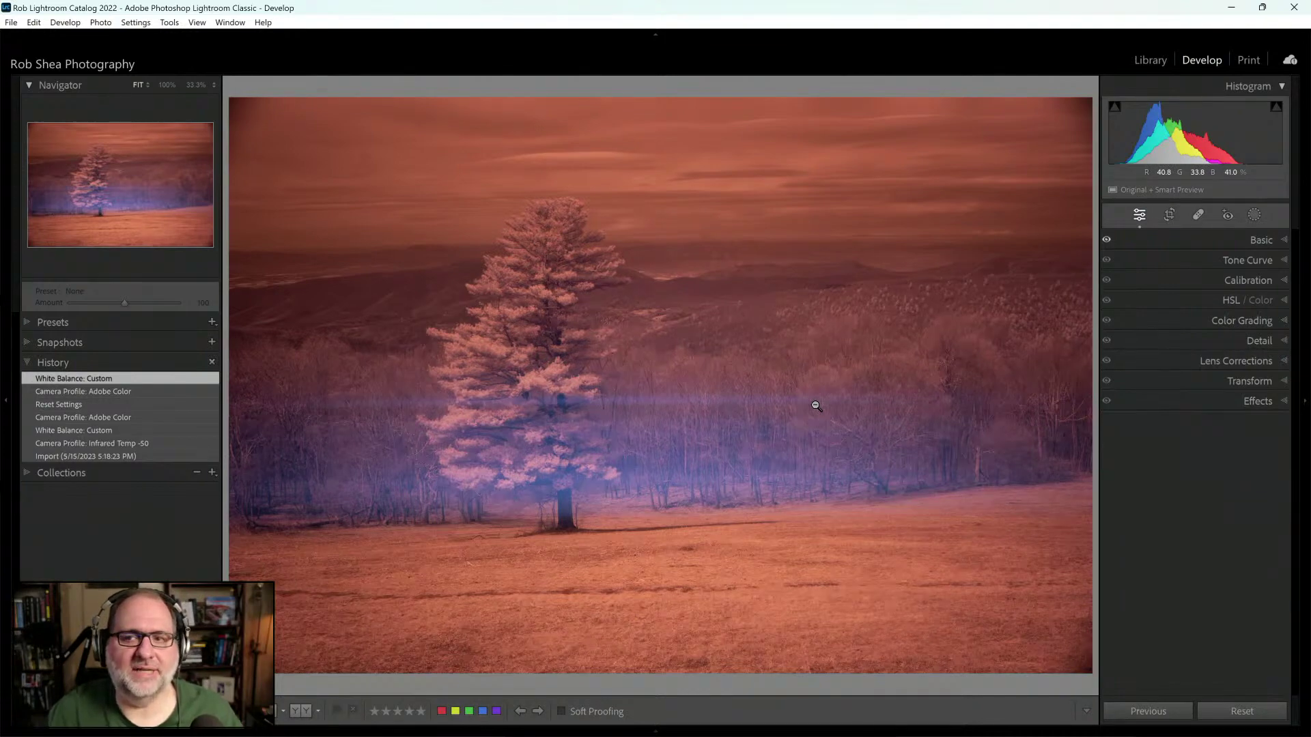
Step: Apply the Infrared Temp -100 profile to the red evergreen photo and sample the white balance from the sky beside the treetop
{"action": "left_click", "coordinate": [1262, 243]}
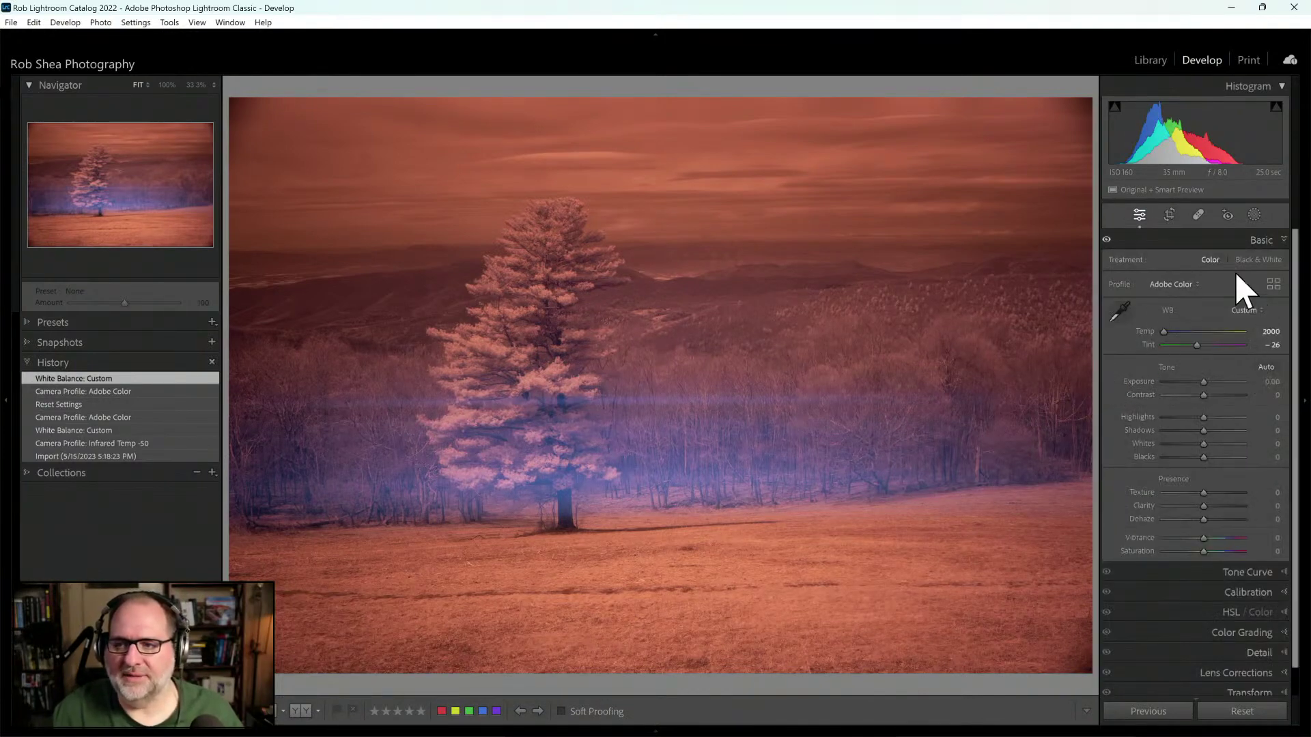
{"action": "left_click", "coordinate": [1181, 285]}
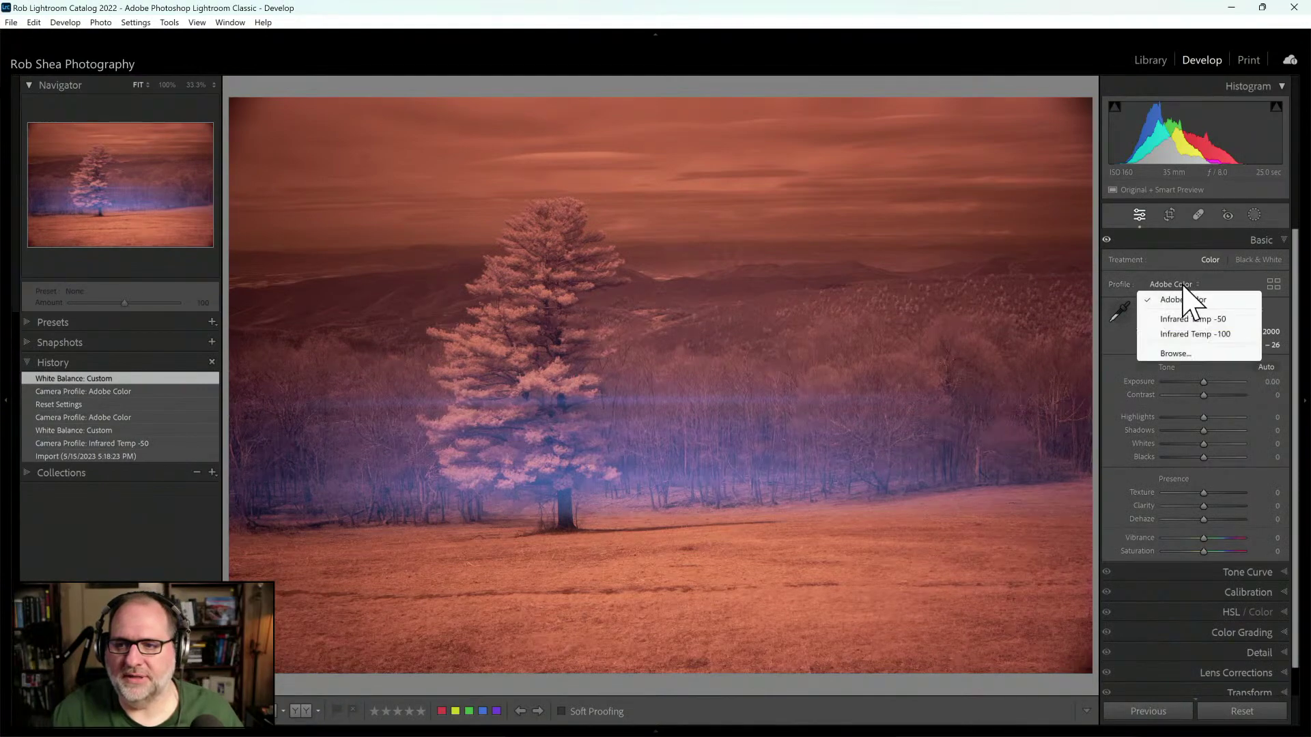
{"action": "left_click", "coordinate": [1194, 334]}
{"action": "left_click", "coordinate": [1122, 312]}
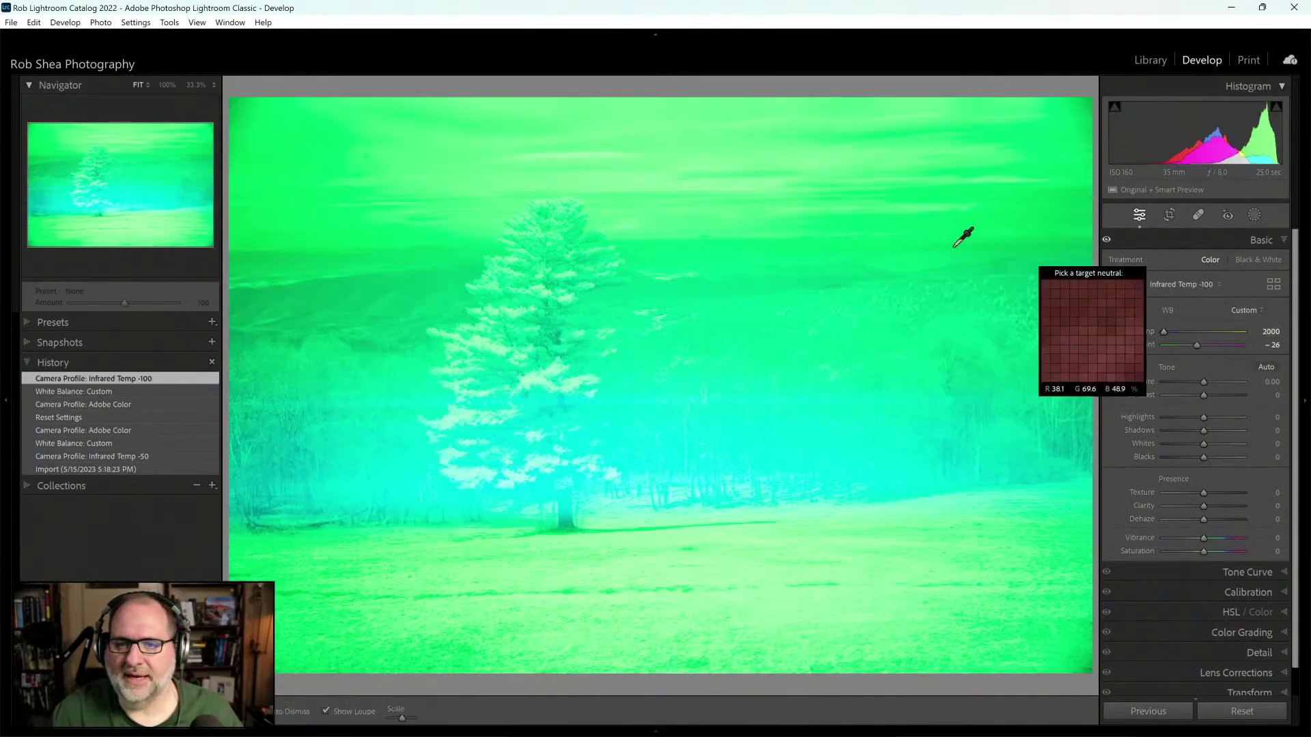
{"action": "left_click", "coordinate": [681, 220]}
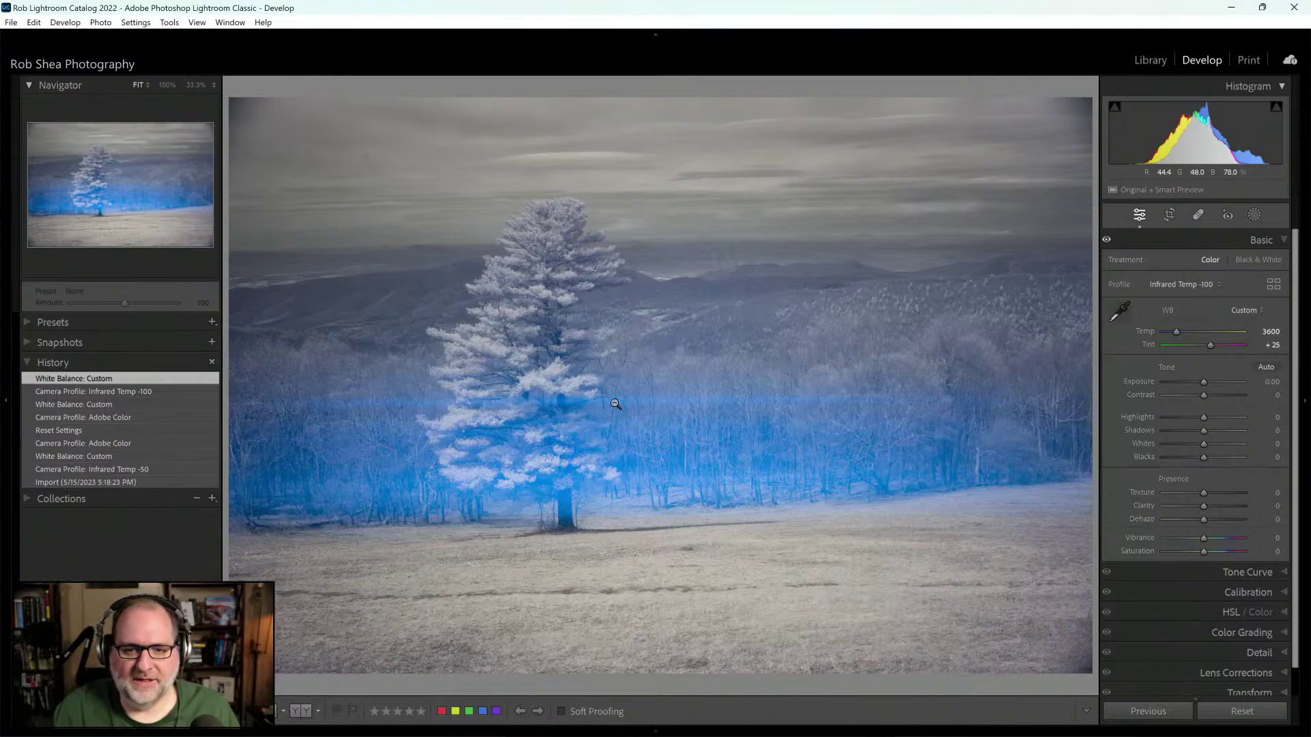
Step: Examine the blue light-leak band around the tree trunk at 100% zoom and across the whole photo at 25%
{"action": "left_click", "coordinate": [590, 403]}
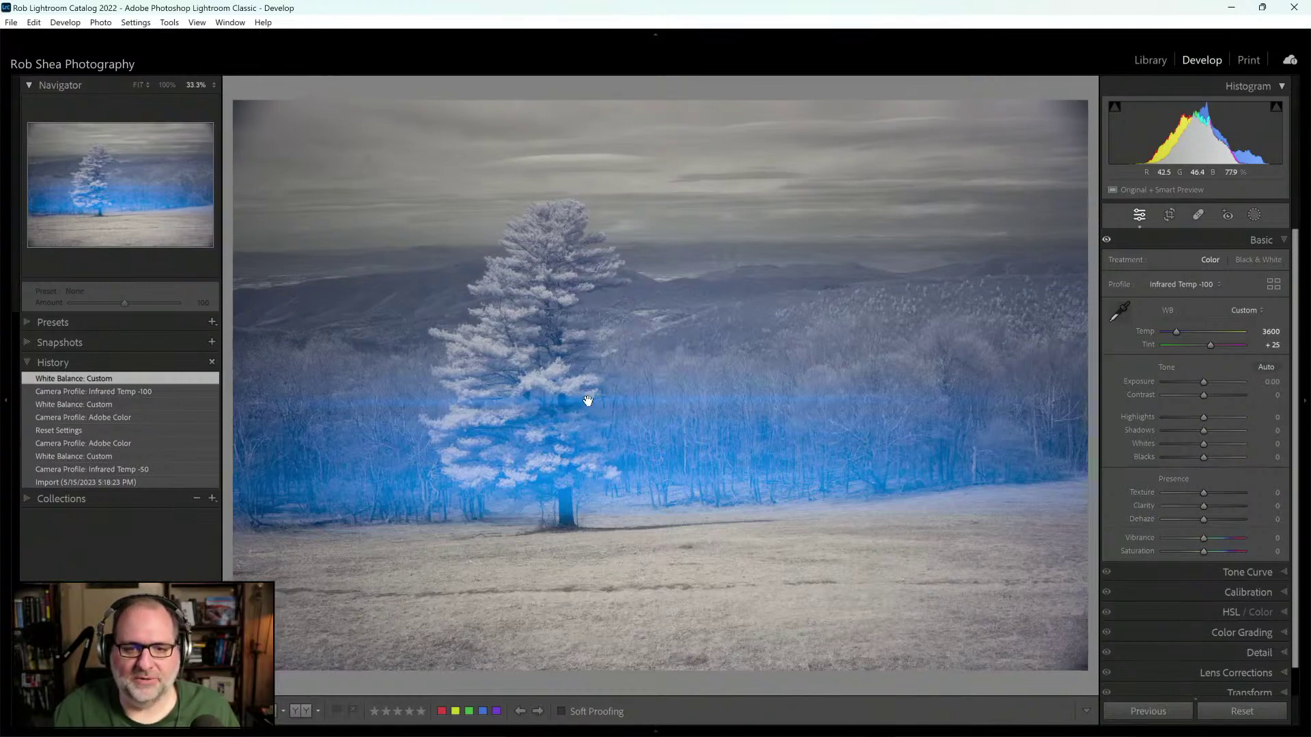
{"action": "left_click", "coordinate": [167, 86]}
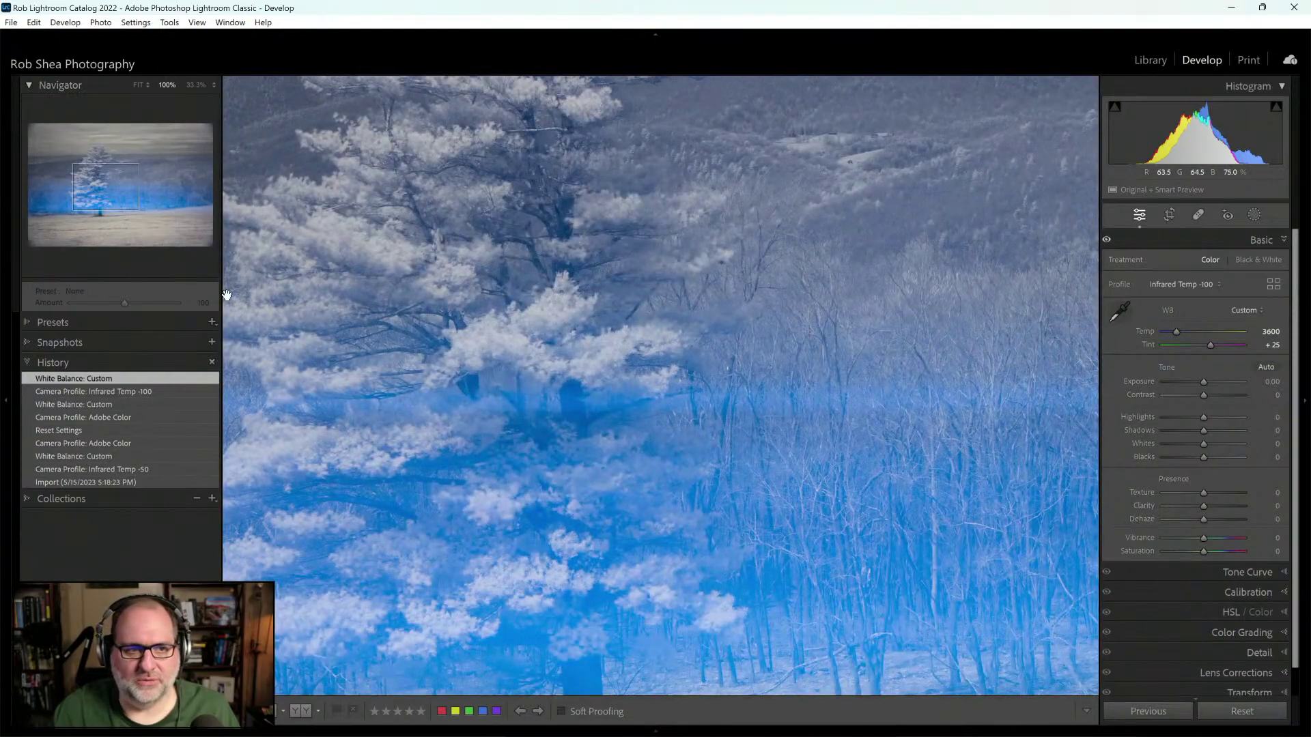
{"action": "left_click_drag", "start_coordinate": [108, 189], "coordinate": [84, 205]}
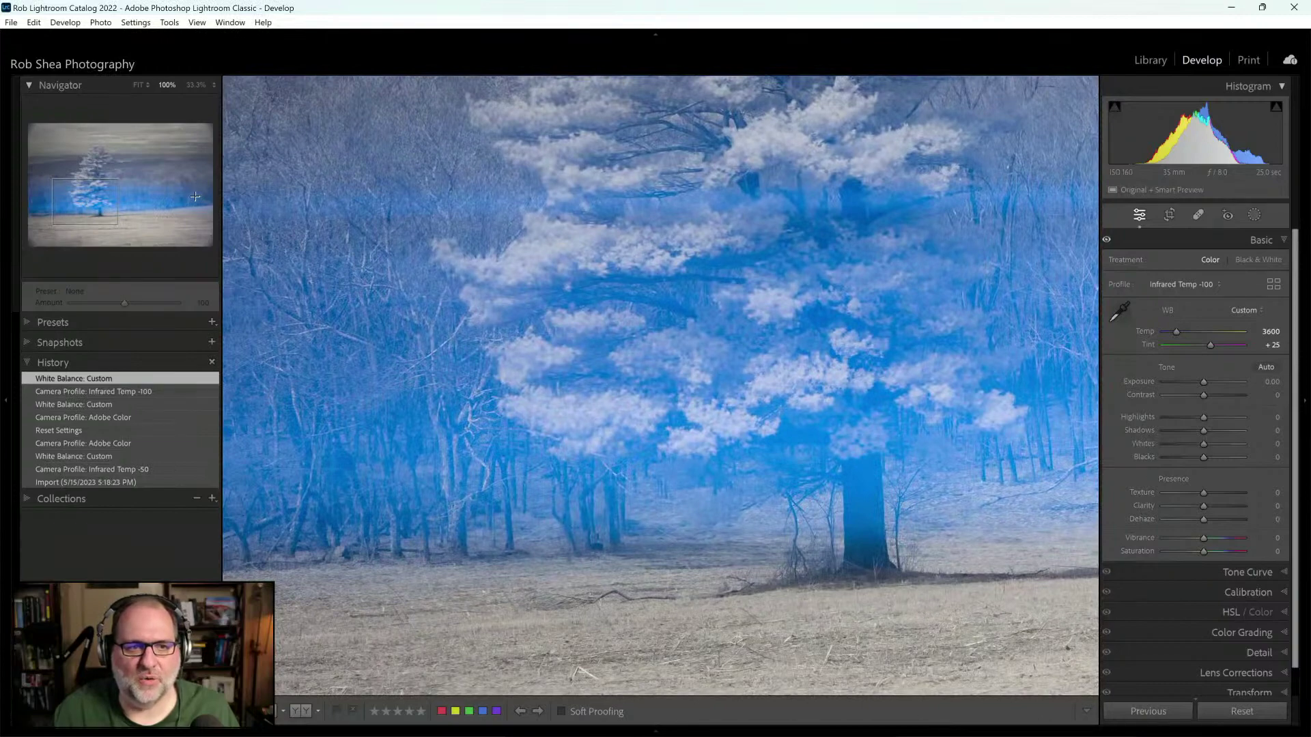
{"action": "left_click", "coordinate": [196, 86]}
{"action": "left_click", "coordinate": [207, 87]}
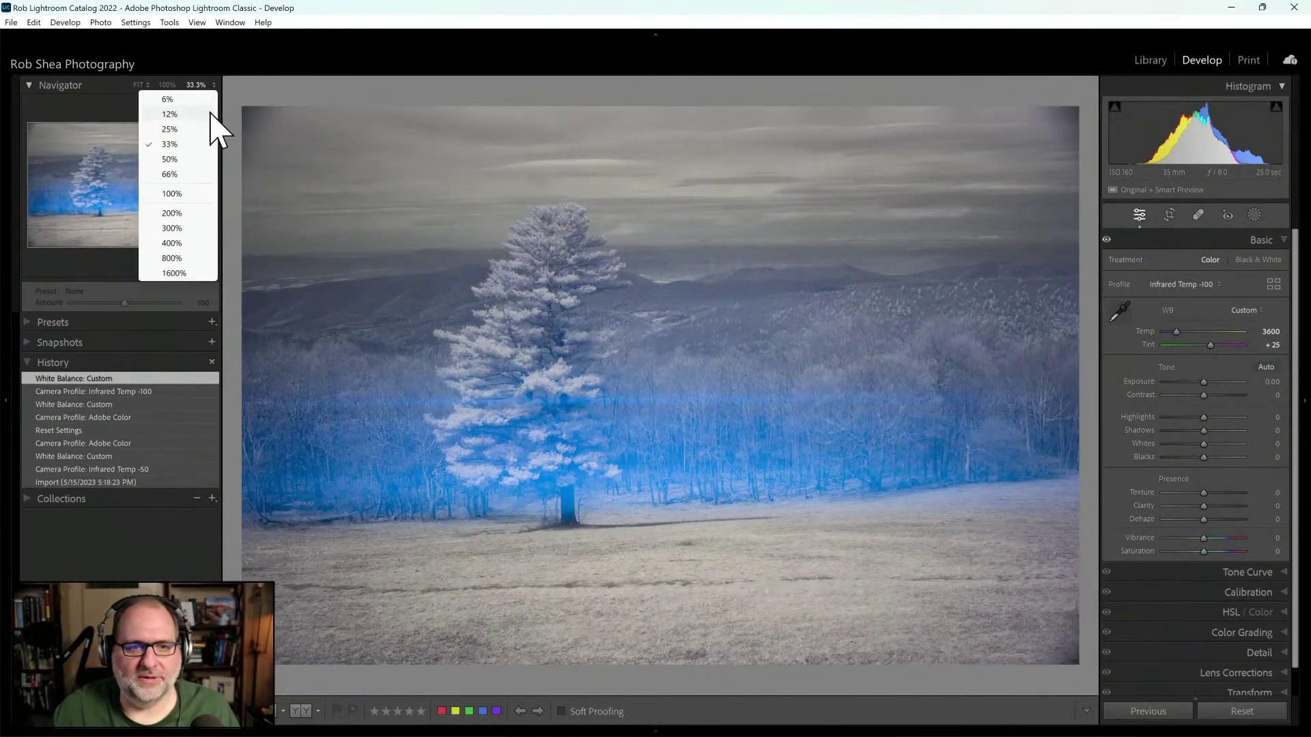
{"action": "left_click", "coordinate": [182, 131]}
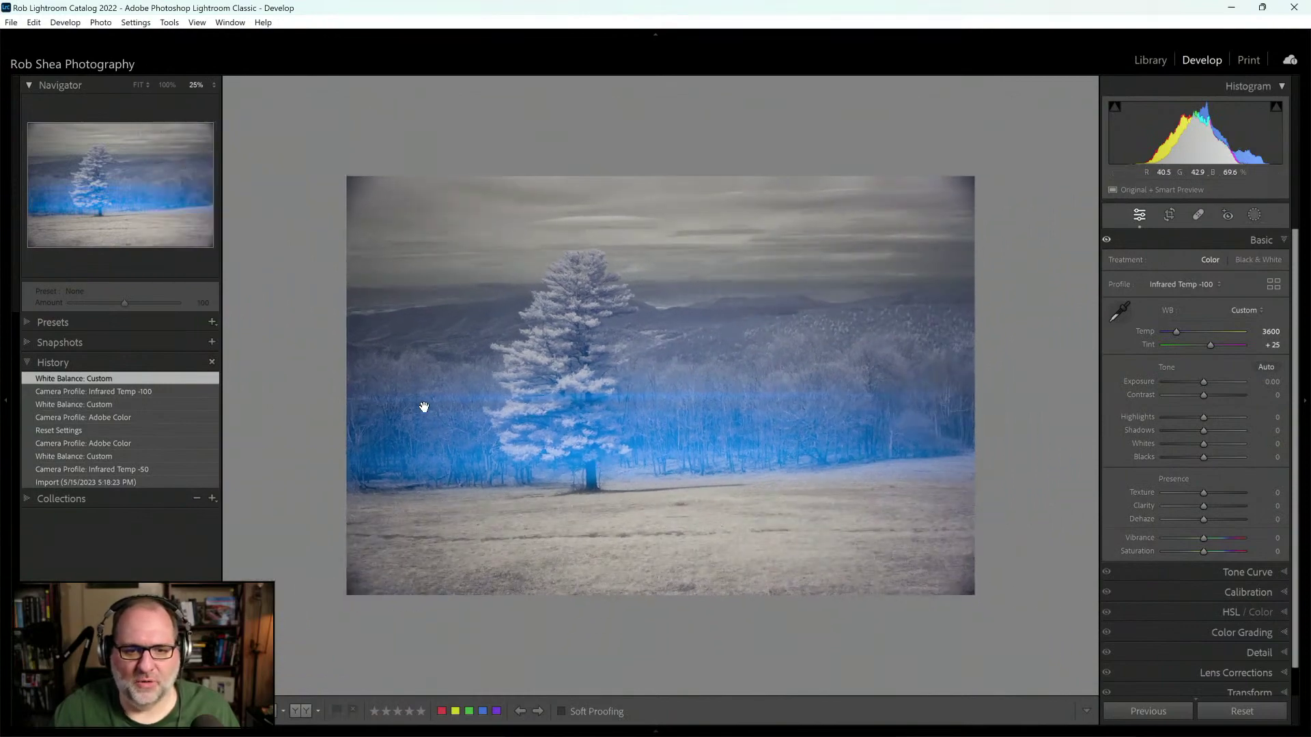
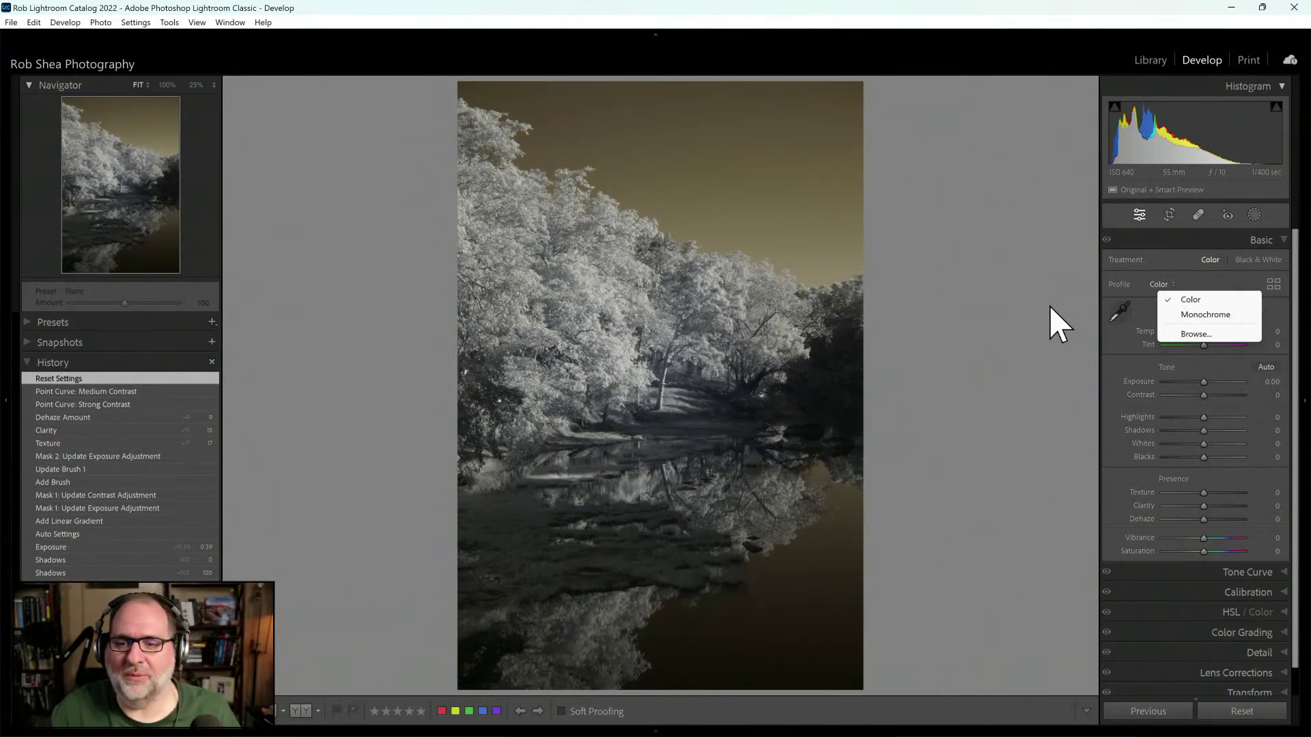
Step: Browse the IR Color Swap profiles for the river photo and compare the JPEG Hue and JPEG Invert previews
{"action": "left_click", "coordinate": [1059, 325]}
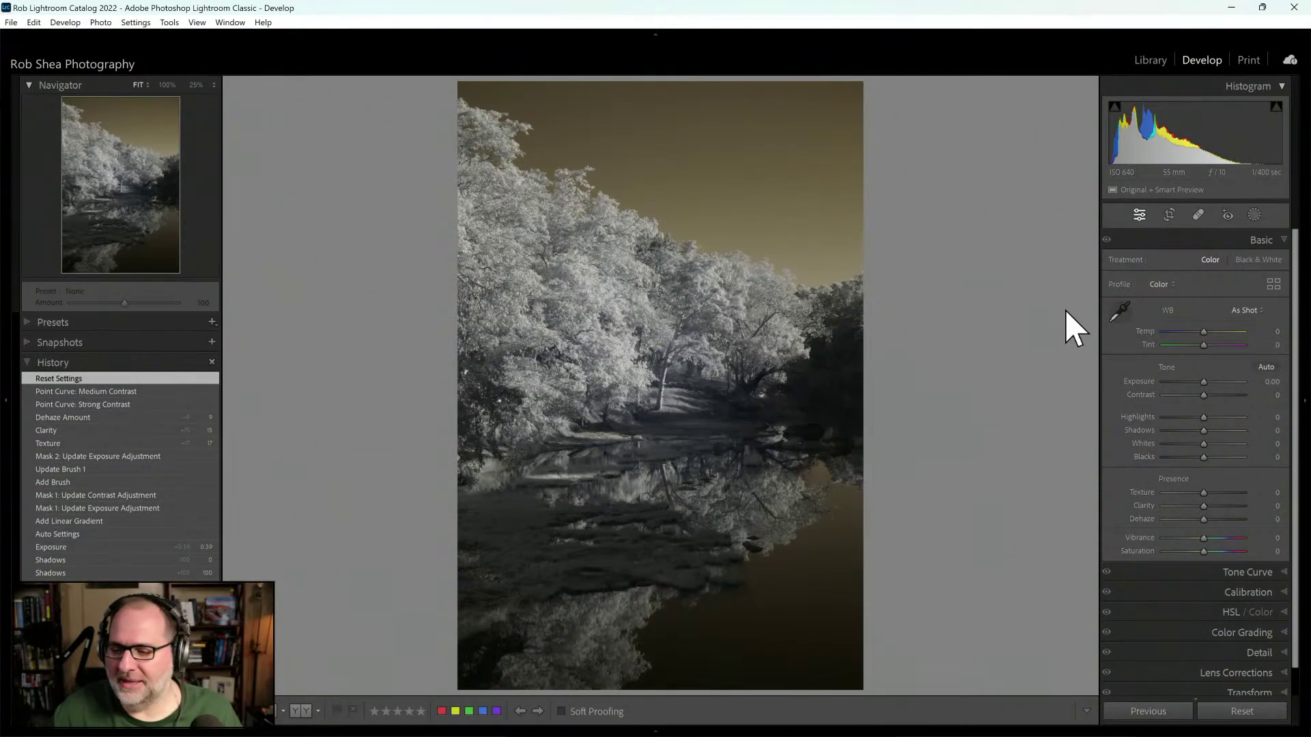
{"action": "left_click", "coordinate": [1274, 284]}
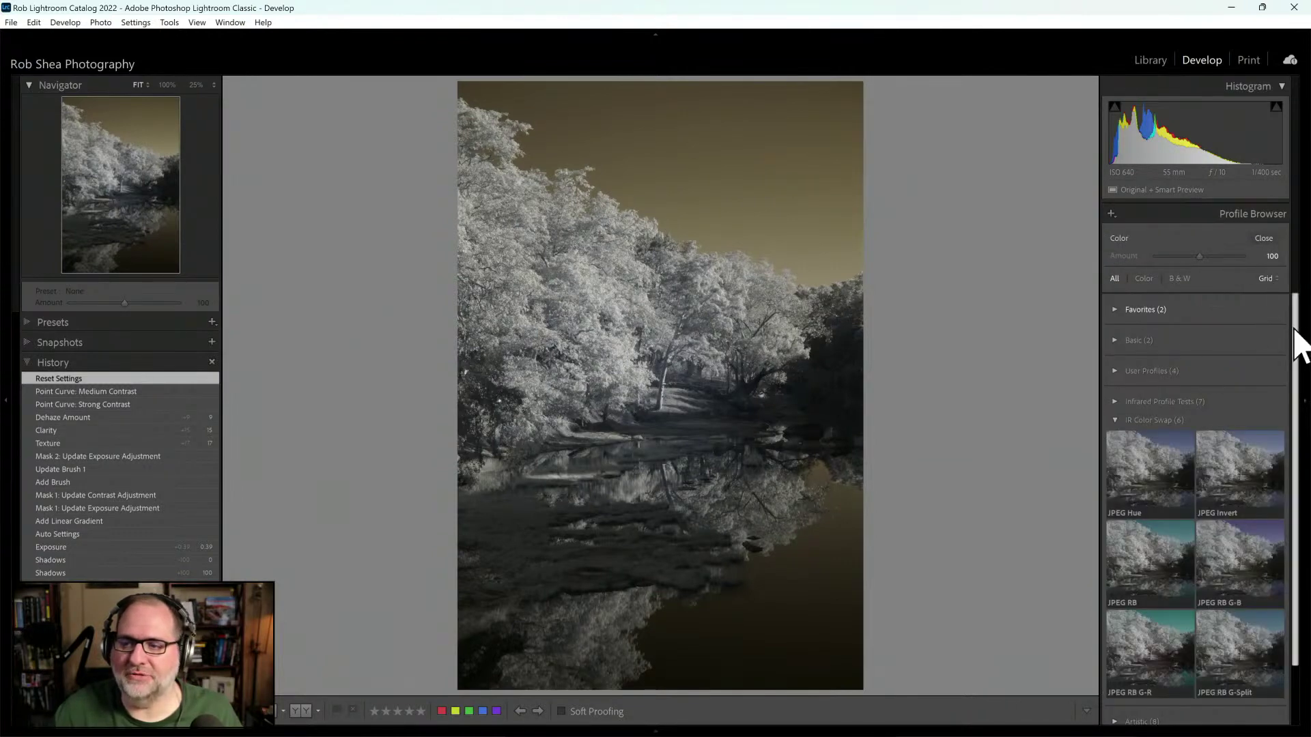
{"action": "left_click_drag", "start_coordinate": [1298, 351], "coordinate": [1299, 410]}
{"action": "left_click", "coordinate": [1169, 425]}
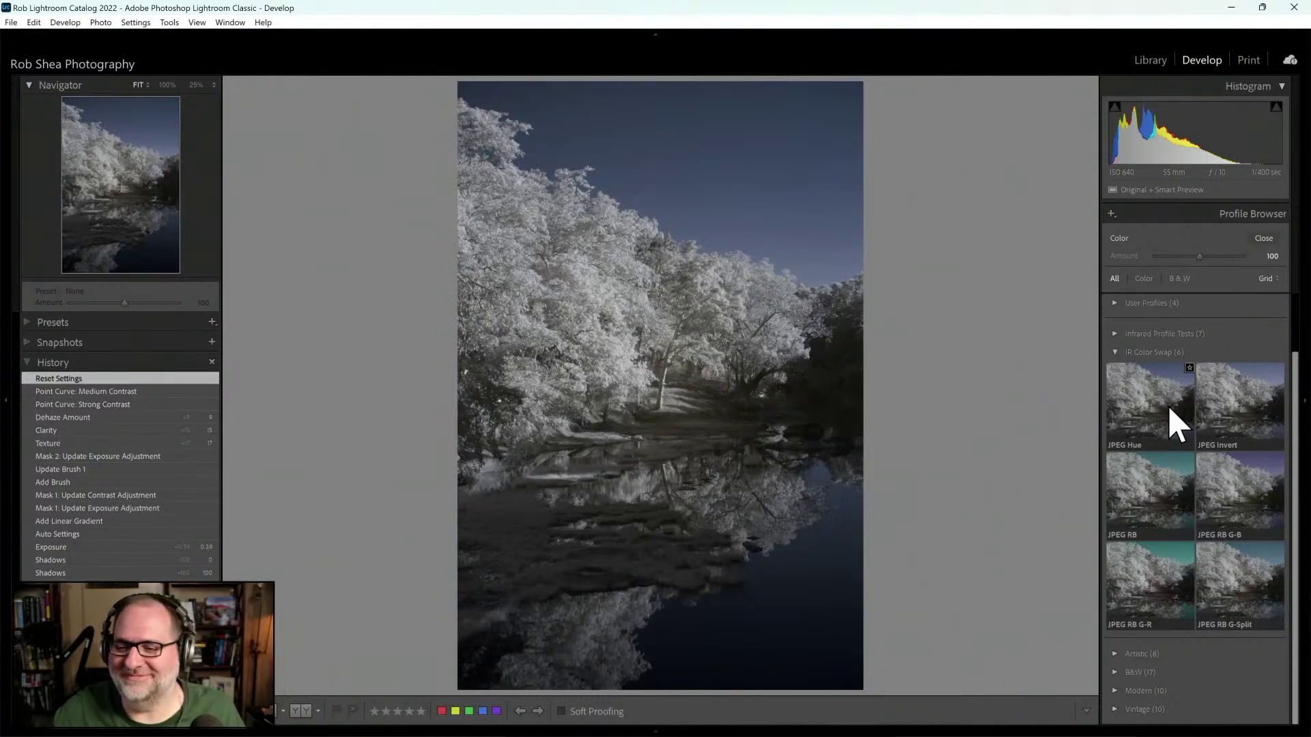
{"action": "left_click", "coordinate": [1253, 406]}
{"action": "left_click", "coordinate": [1180, 417]}
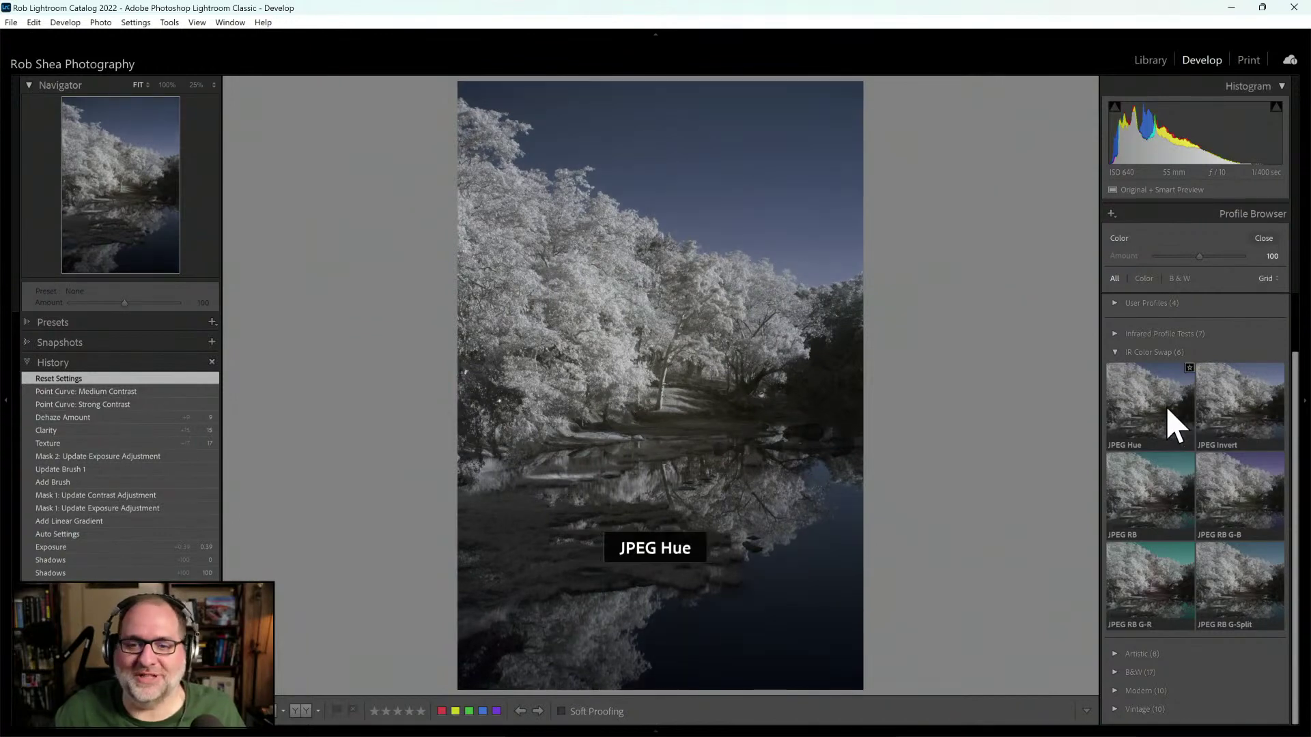
{"action": "left_click", "coordinate": [1232, 420]}
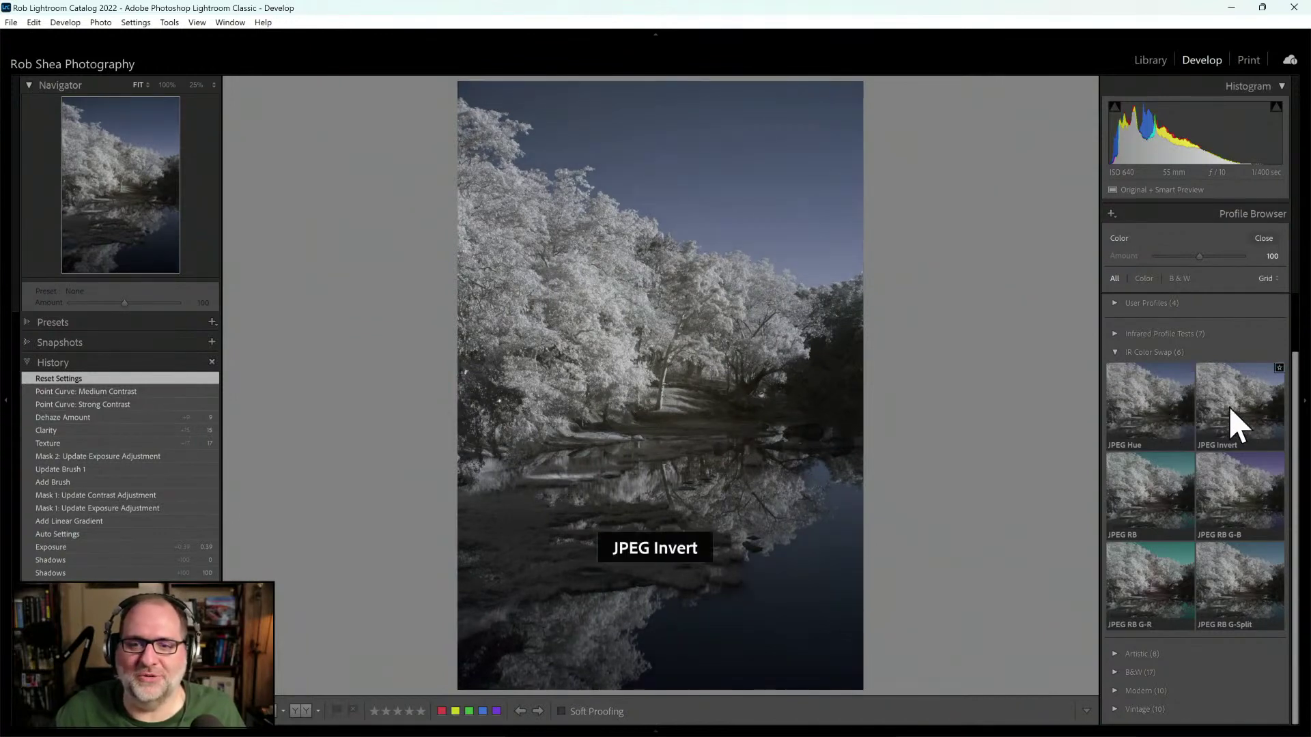
{"action": "left_click", "coordinate": [1169, 430]}
{"action": "left_click", "coordinate": [1228, 431]}
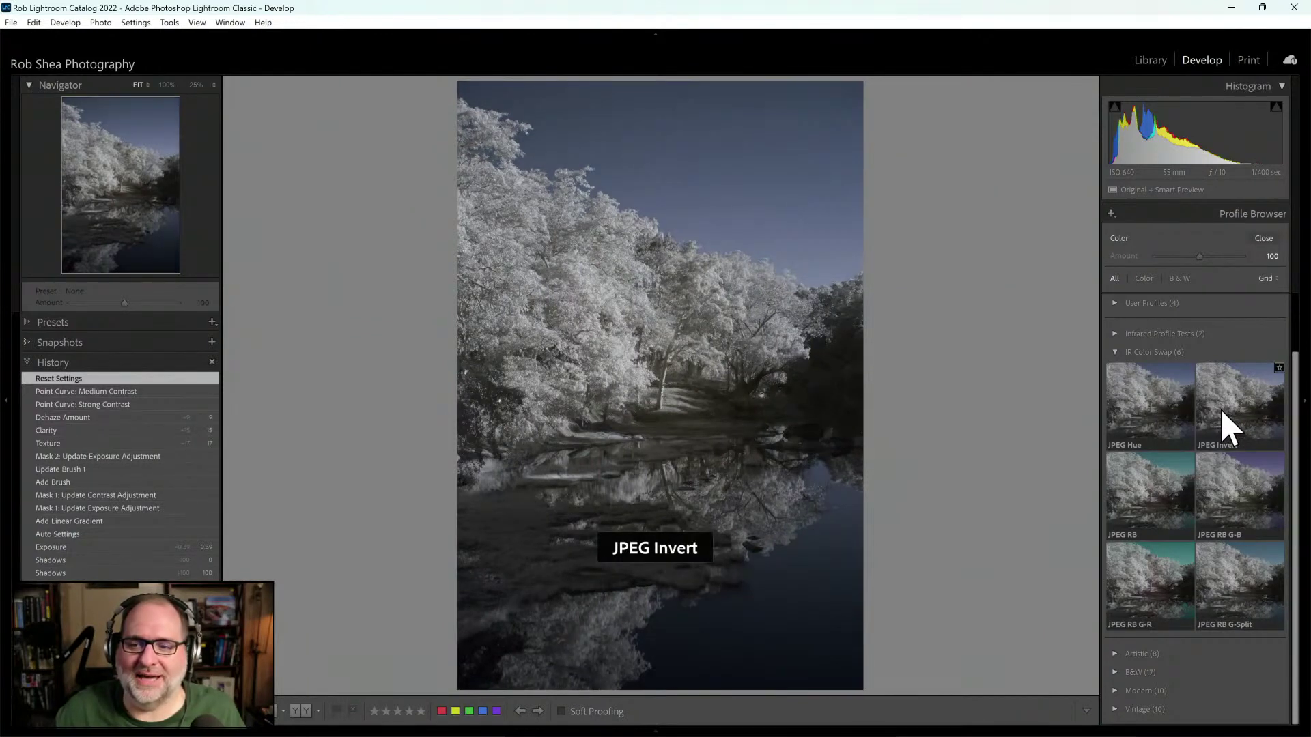
Step: Preview the JPEG RB profile variants, apply JPEG RB G-Split to the river photo and close the profile browser
{"action": "left_click", "coordinate": [1171, 513]}
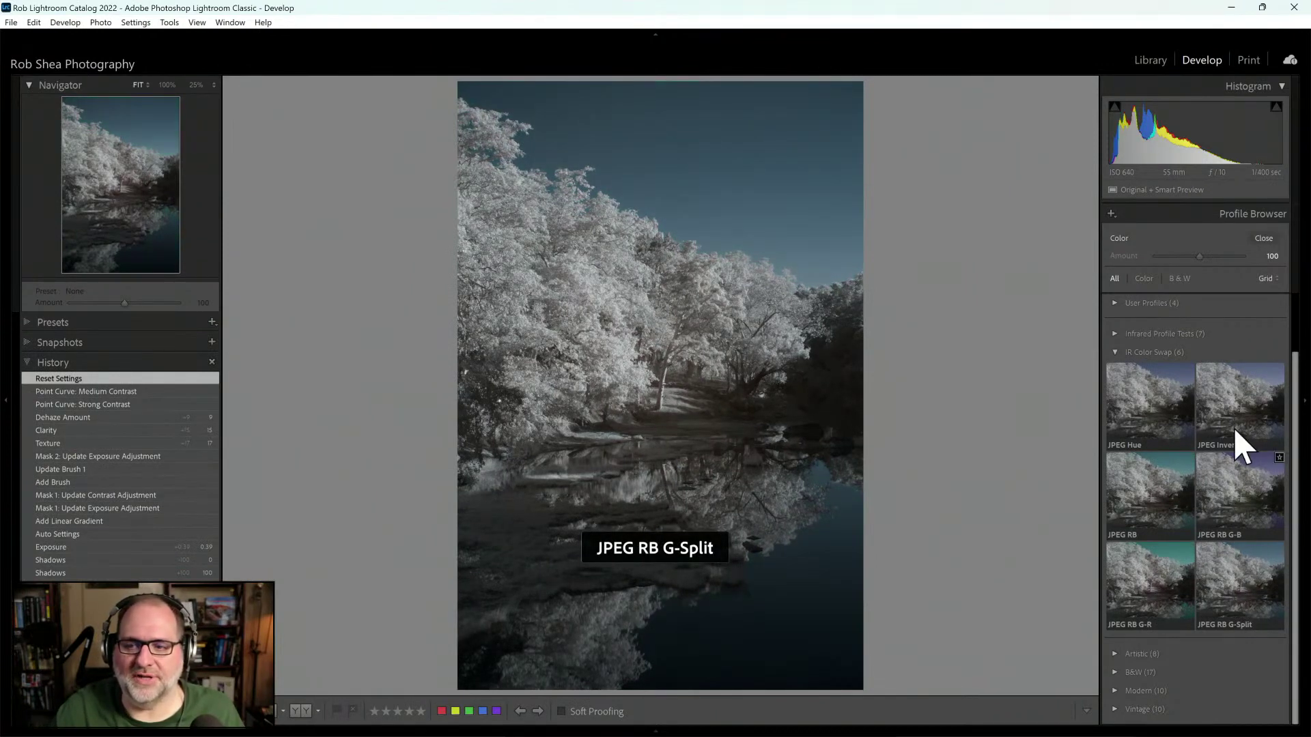
{"action": "left_click", "coordinate": [1236, 599]}
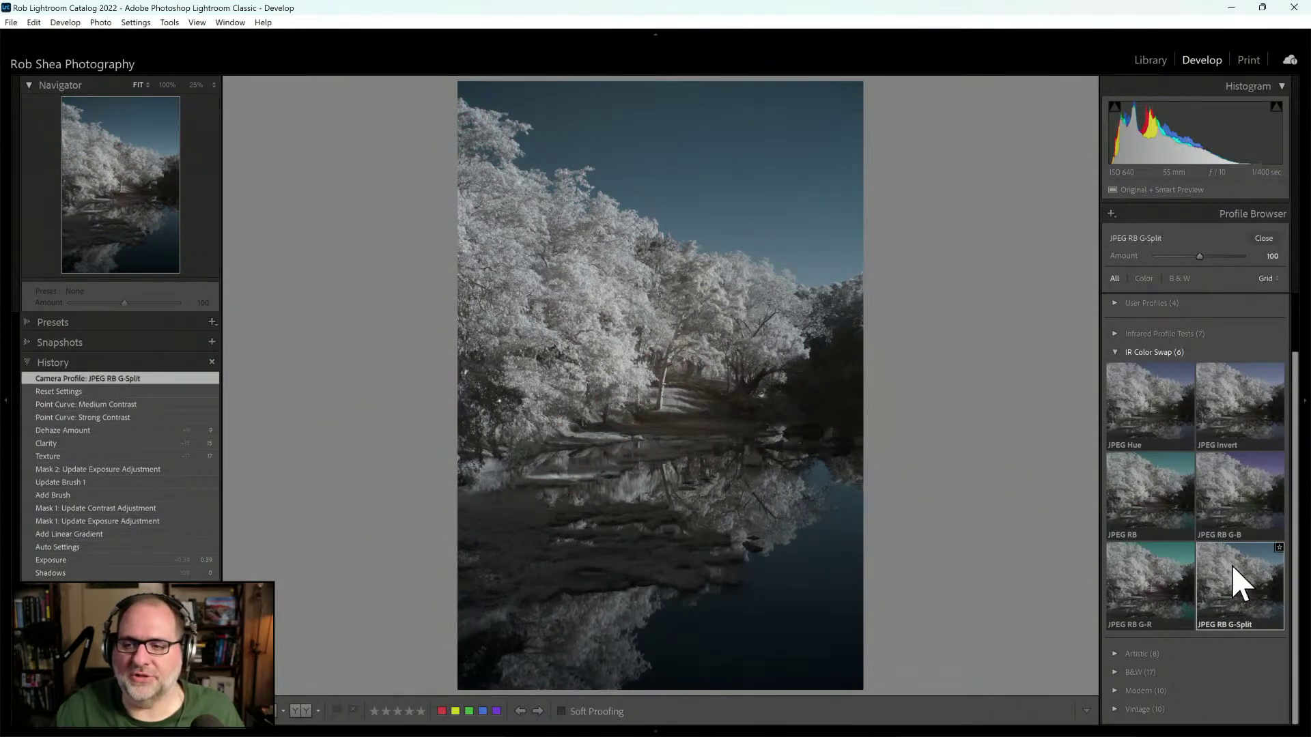
{"action": "left_click", "coordinate": [1265, 238]}
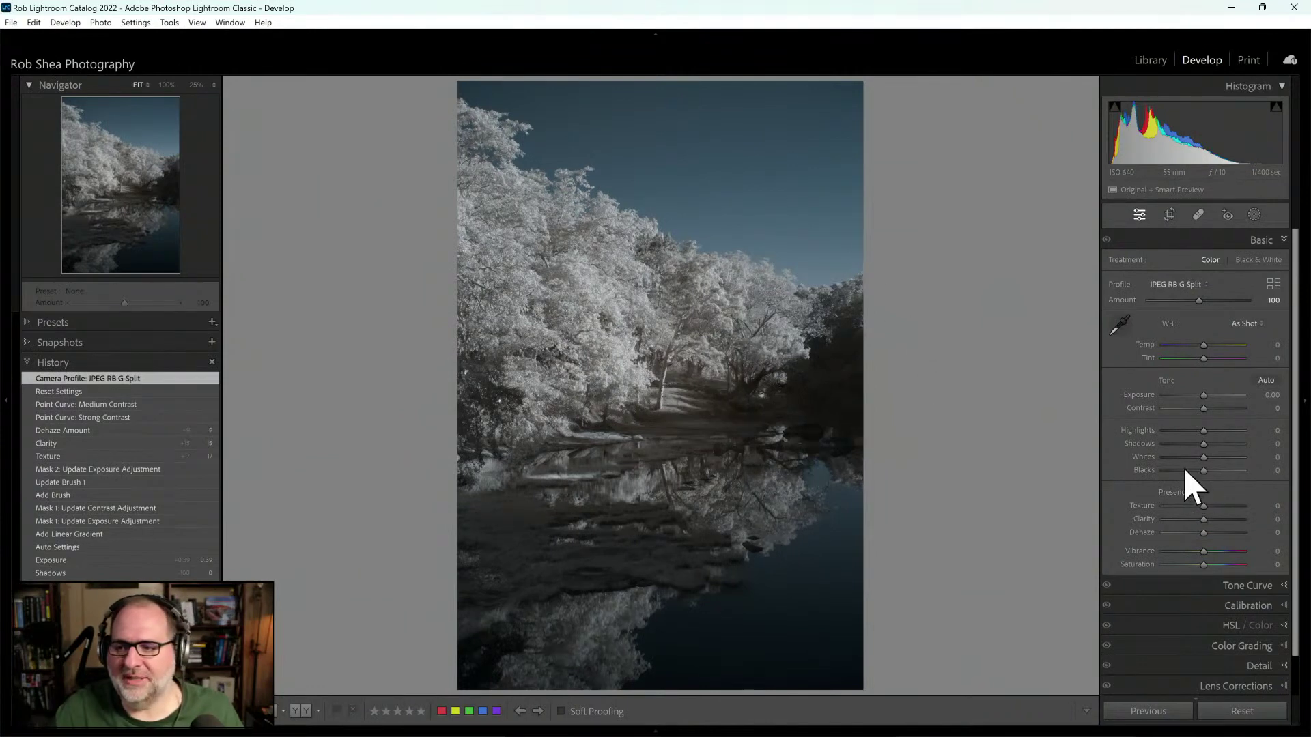
Step: Set the river photo's exposure to +0.43, then try Shadows at +100 and reset Shadows to 0
{"action": "left_click_drag", "start_coordinate": [1201, 395], "coordinate": [1207, 396]}
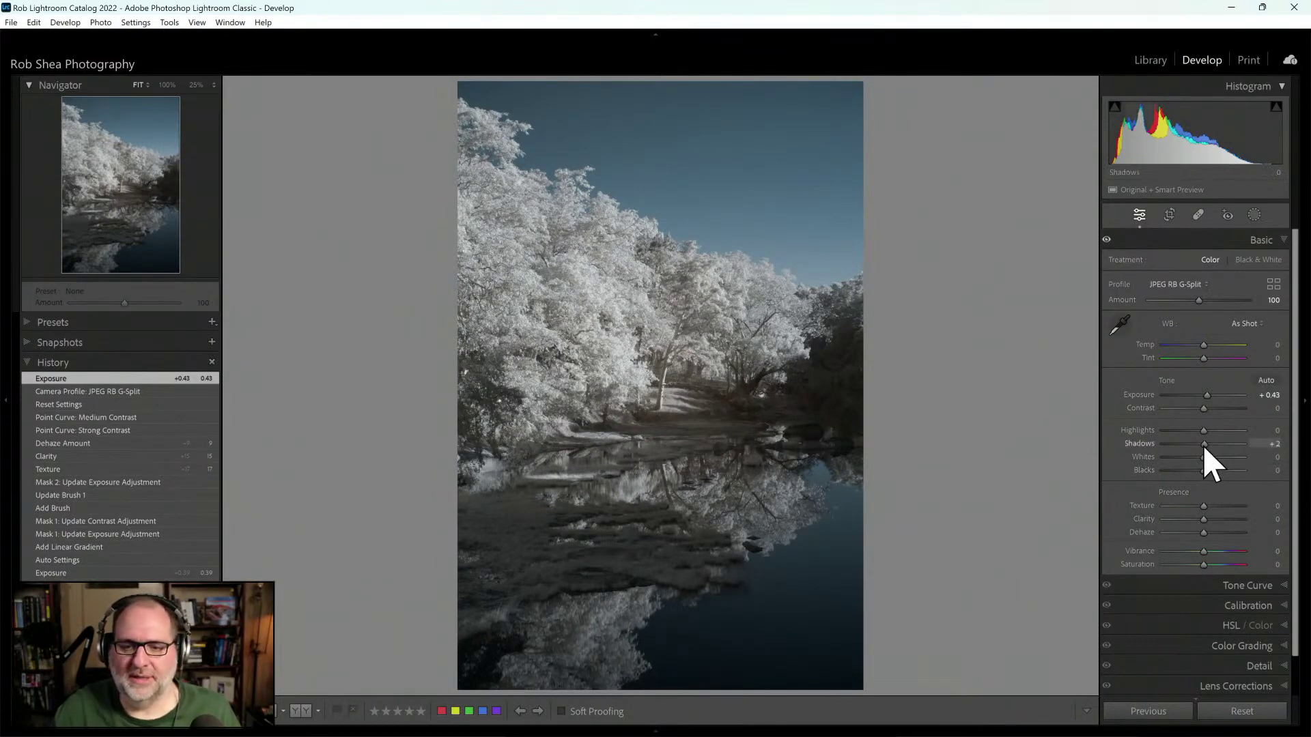
{"action": "left_click_drag", "start_coordinate": [1203, 444], "coordinate": [1266, 446]}
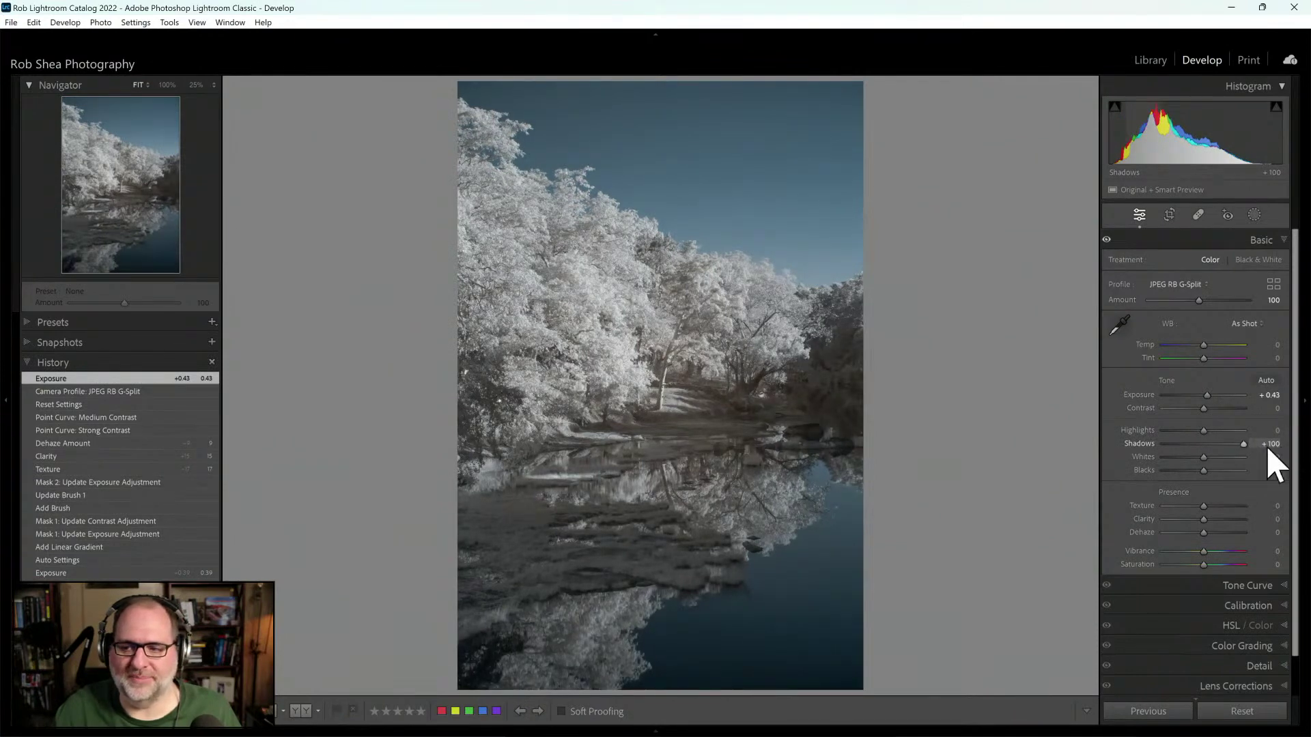
{"action": "double_click", "coordinate": [1151, 443]}
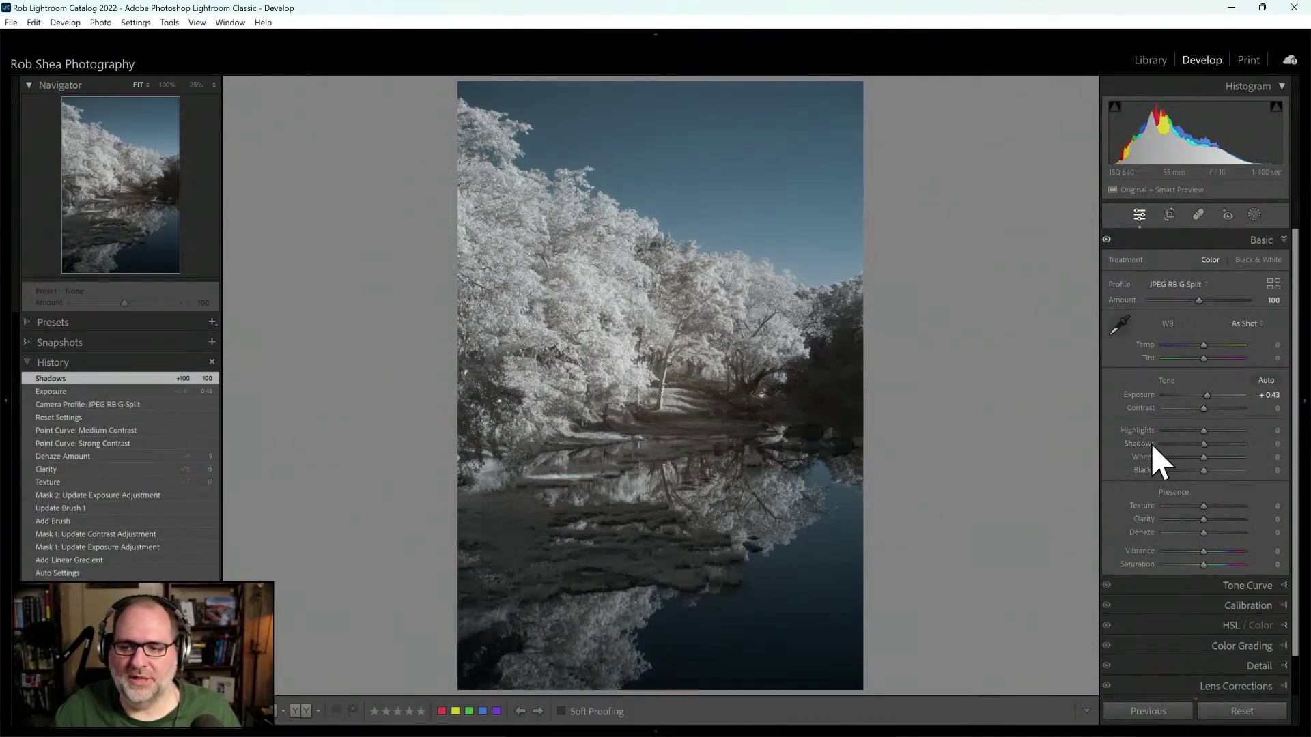
Step: Add a linear gradient mask over the river and lower bank with exposure 1.00, and reset its shadows after trying a lift
{"action": "left_click", "coordinate": [1256, 218]}
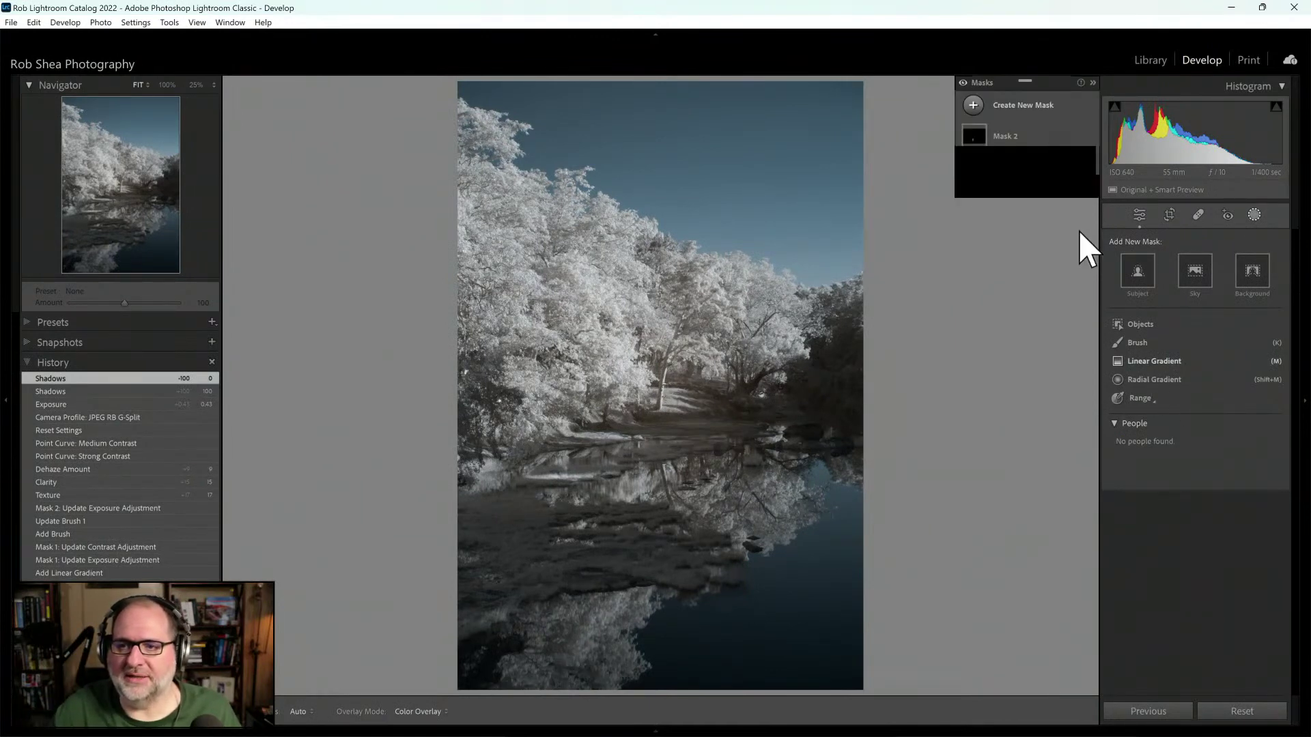
{"action": "key", "text": "m"}
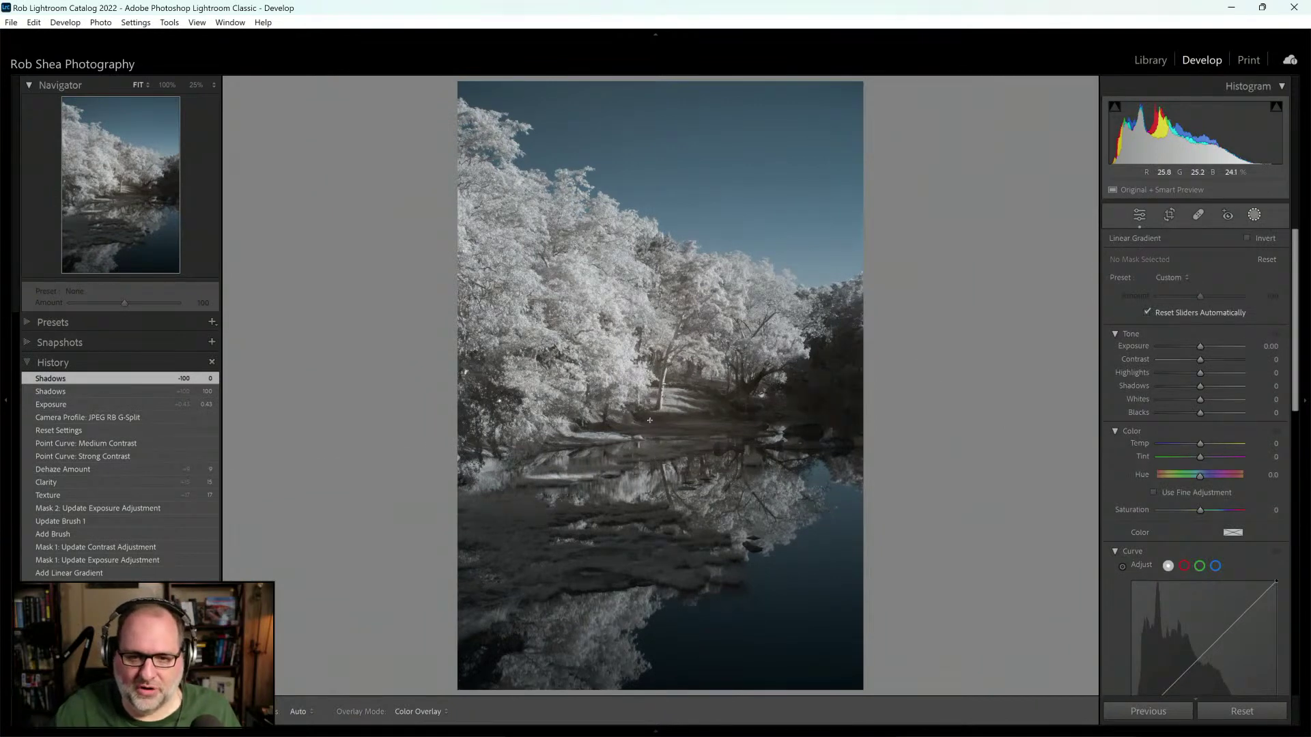
{"action": "left_click_drag", "start_coordinate": [649, 420], "coordinate": [639, 361]}
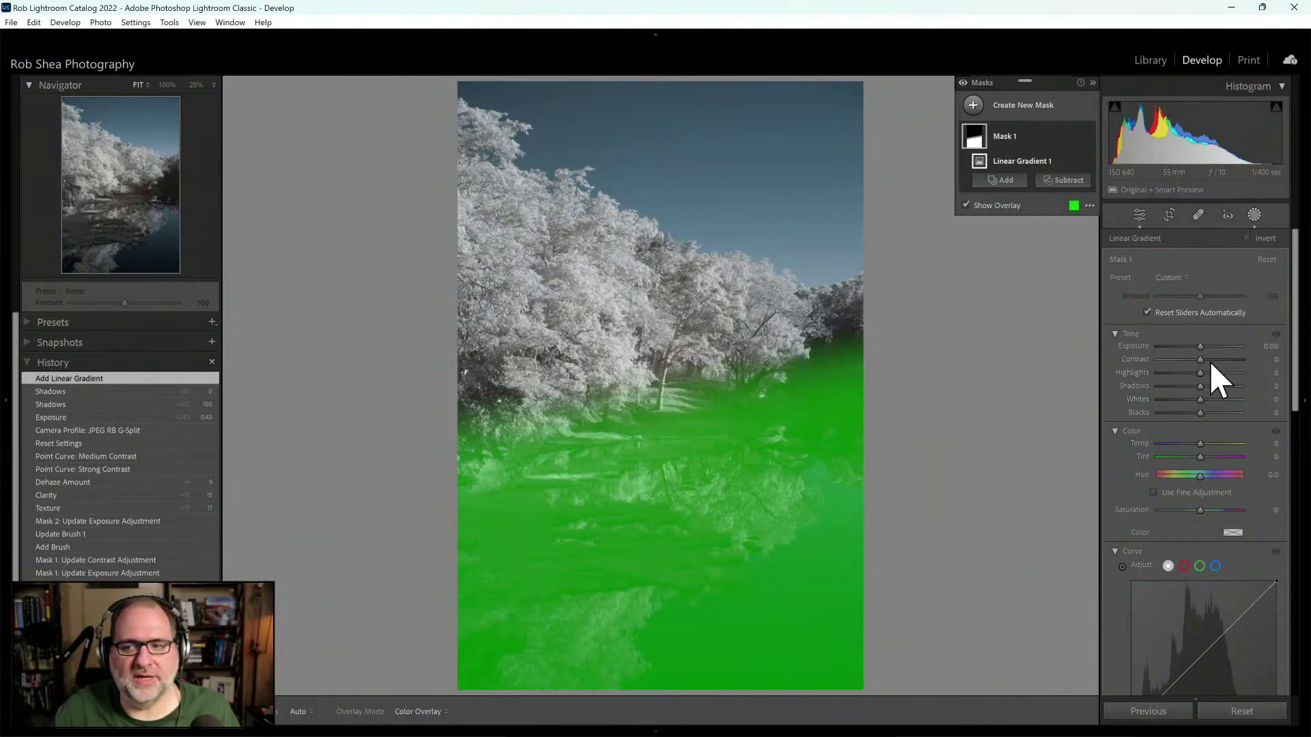
{"action": "left_click_drag", "start_coordinate": [1201, 347], "coordinate": [1209, 348]}
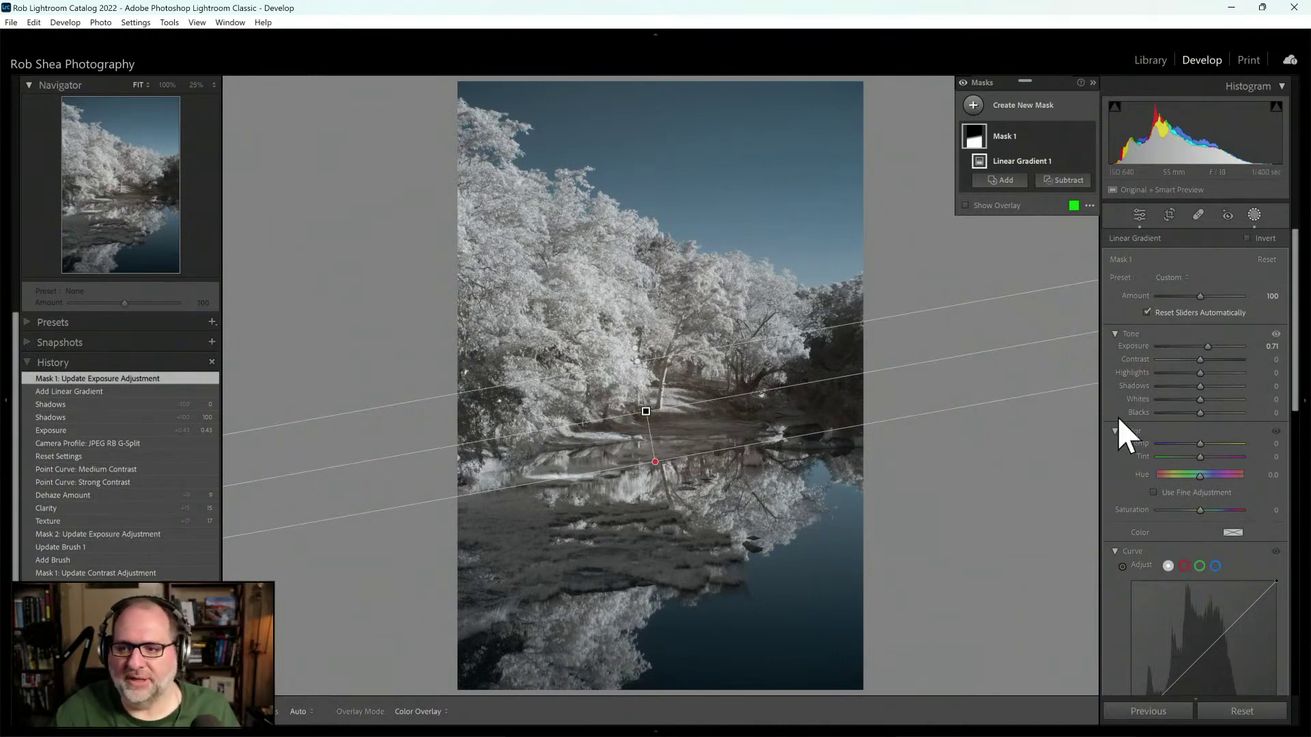
{"action": "left_click_drag", "start_coordinate": [1209, 346], "coordinate": [1214, 347]}
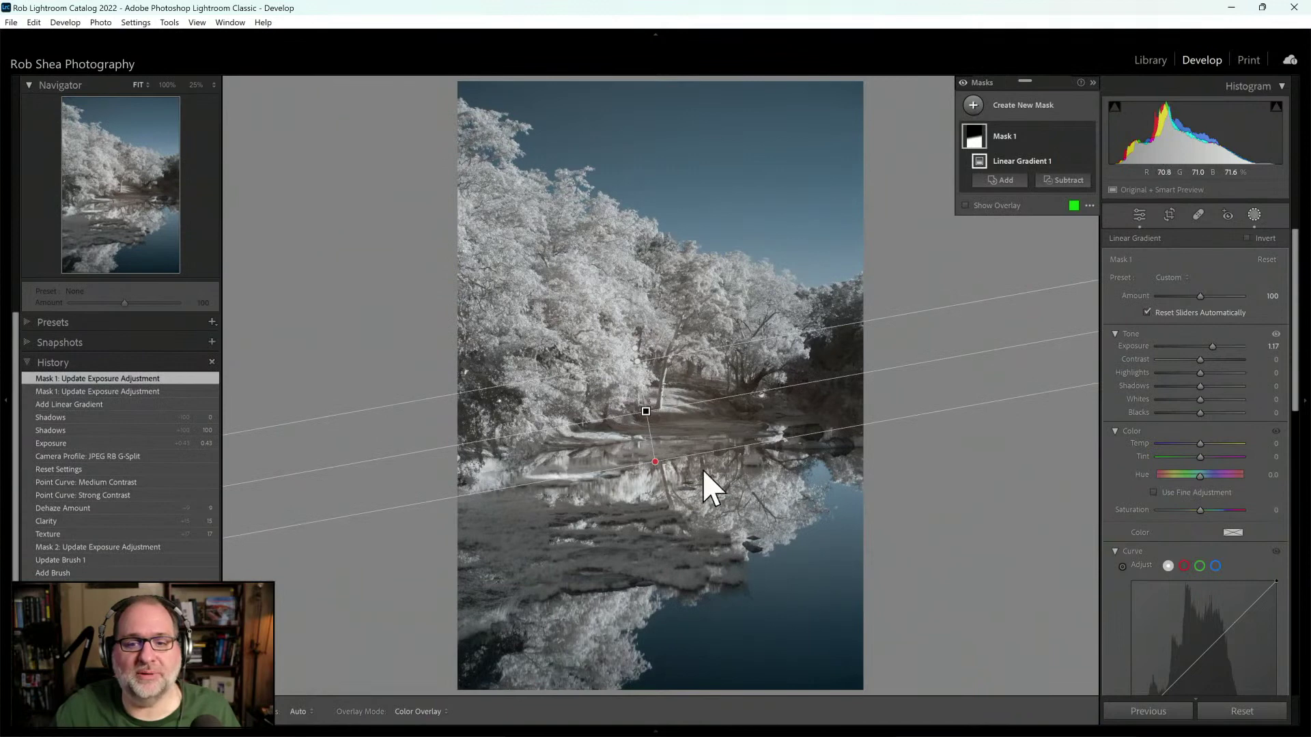
{"action": "left_click", "coordinate": [1273, 346]}
{"action": "type", "text": "1"}
{"action": "key", "text": "Return"}
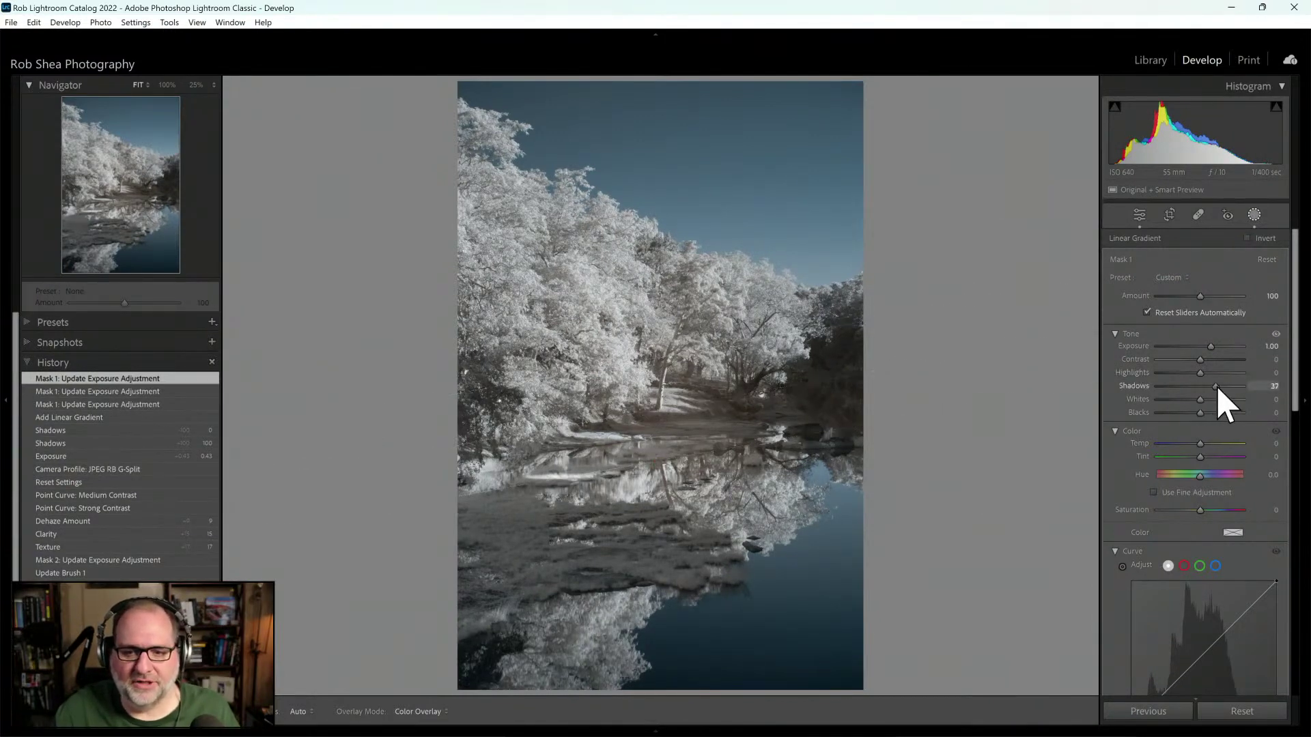
{"action": "left_click_drag", "start_coordinate": [1216, 387], "coordinate": [1204, 387]}
{"action": "double_click", "coordinate": [1146, 387]}
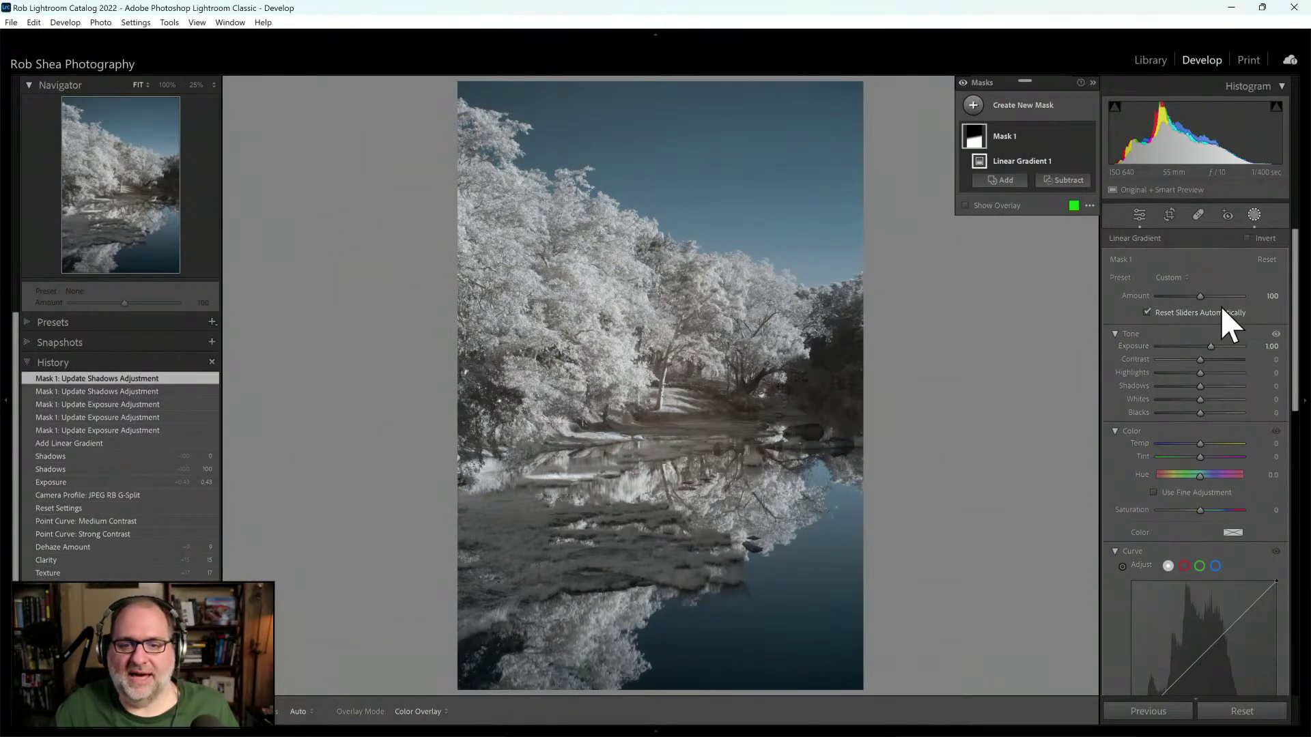
{"action": "left_click", "coordinate": [1255, 217]}
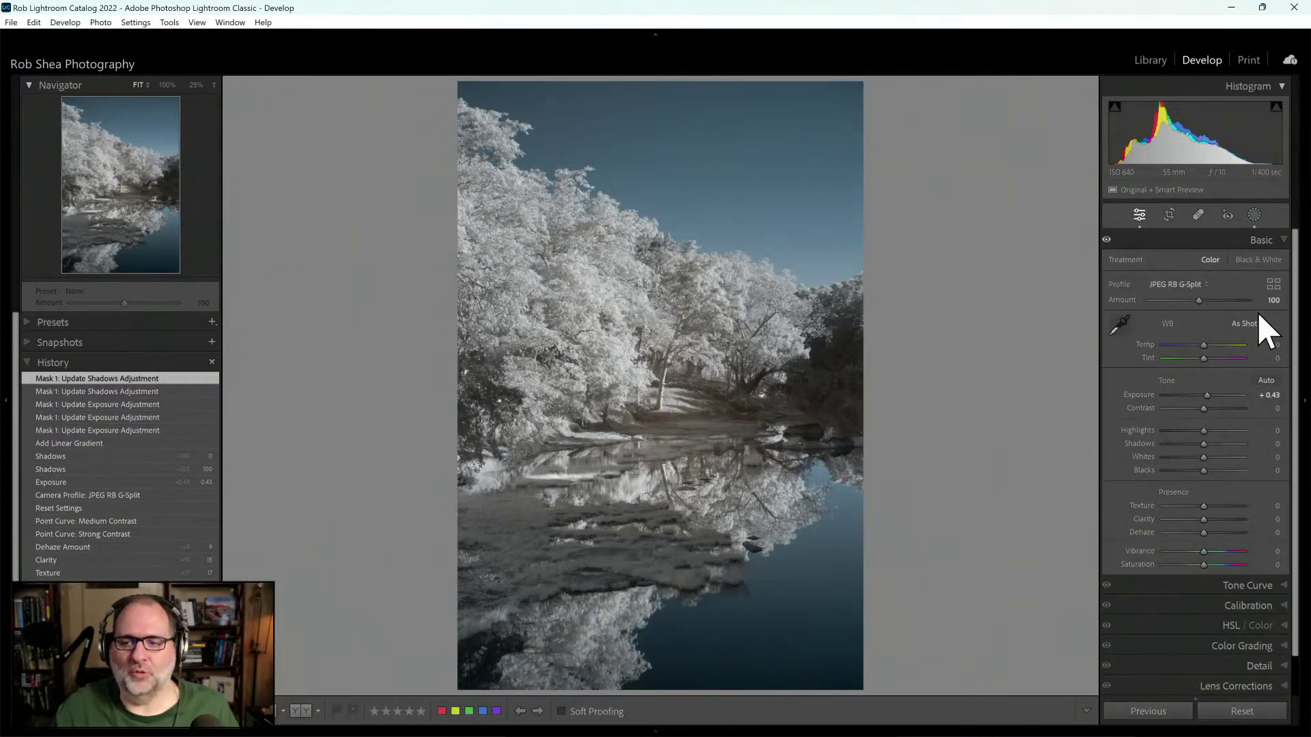
Step: Raise the river photo's overall contrast to +21 and apply the Medium Contrast point curve
{"action": "left_click_drag", "start_coordinate": [1204, 410], "coordinate": [1211, 409]}
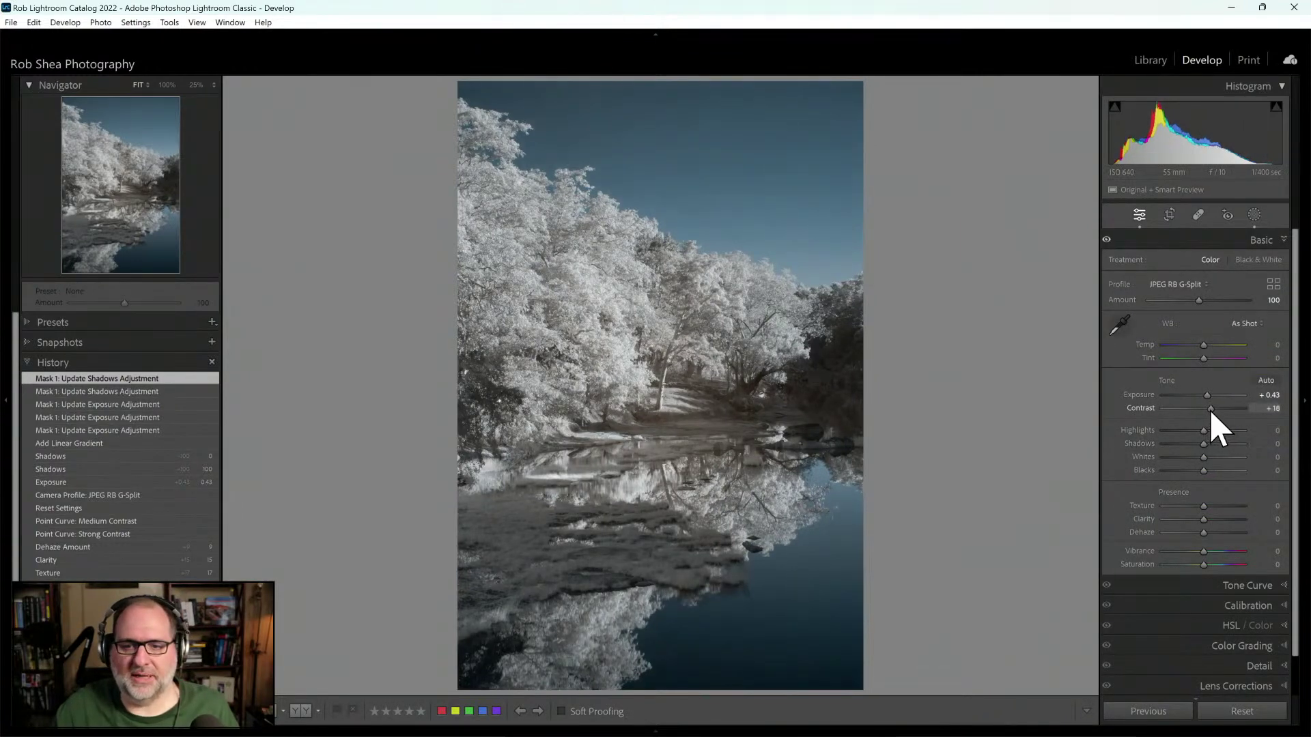
{"action": "left_click", "coordinate": [1237, 587]}
{"action": "left_click", "coordinate": [1192, 476]}
{"action": "left_click", "coordinate": [1201, 509]}
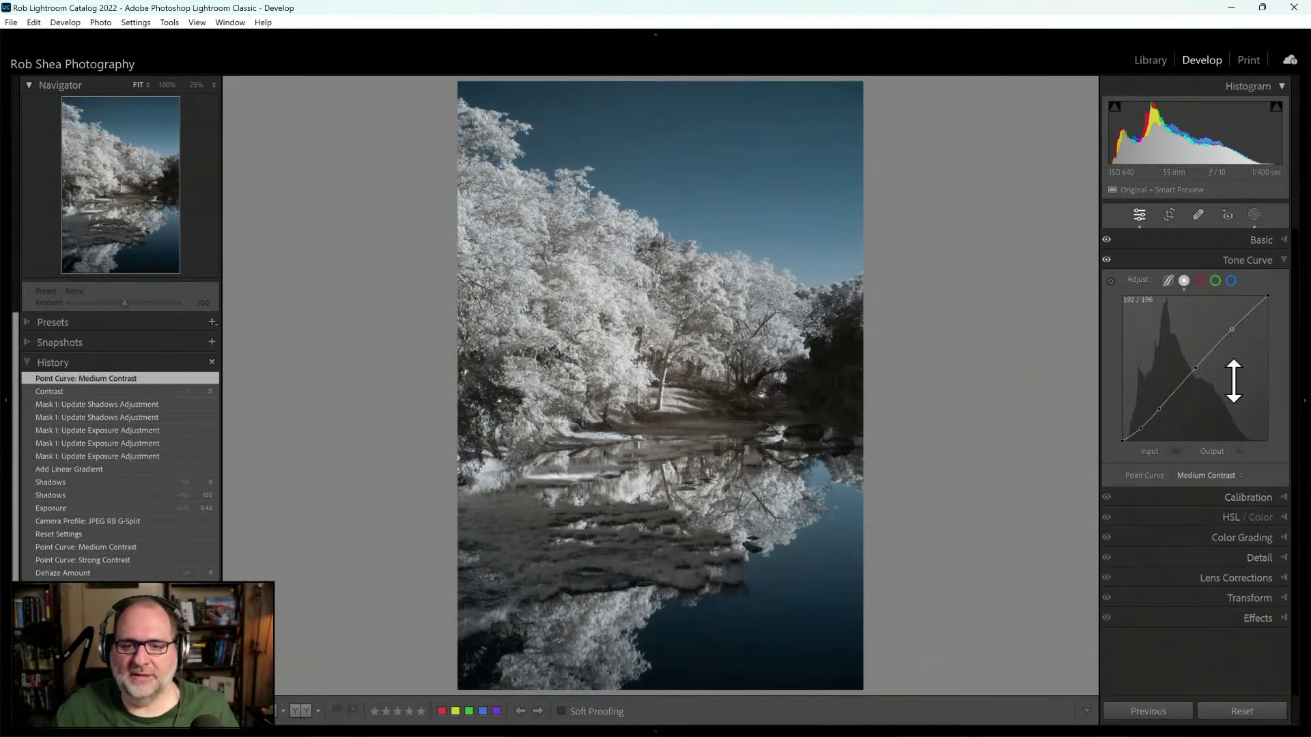
{"action": "left_click", "coordinate": [1254, 260]}
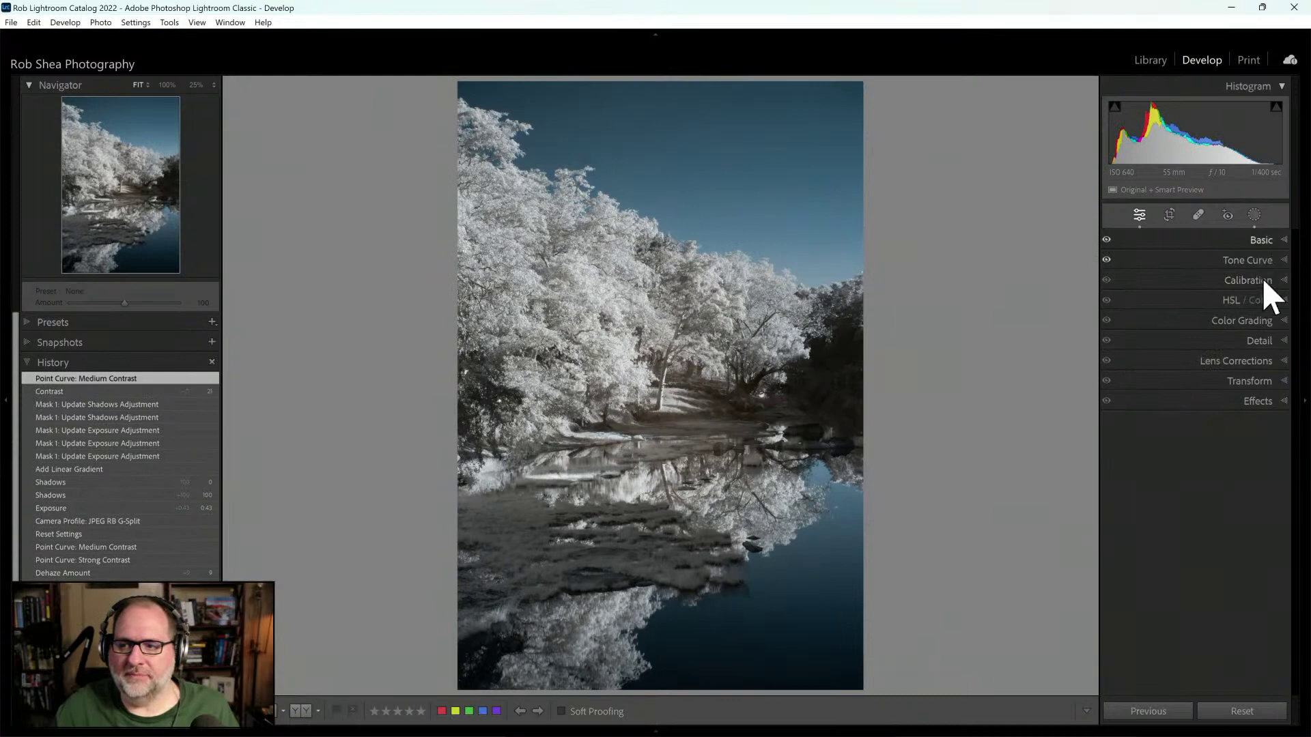
Step: Set the river photo's texture to +18 and clarity to +7
{"action": "left_click", "coordinate": [1260, 240]}
{"action": "left_click_drag", "start_coordinate": [1204, 509], "coordinate": [1209, 523]}
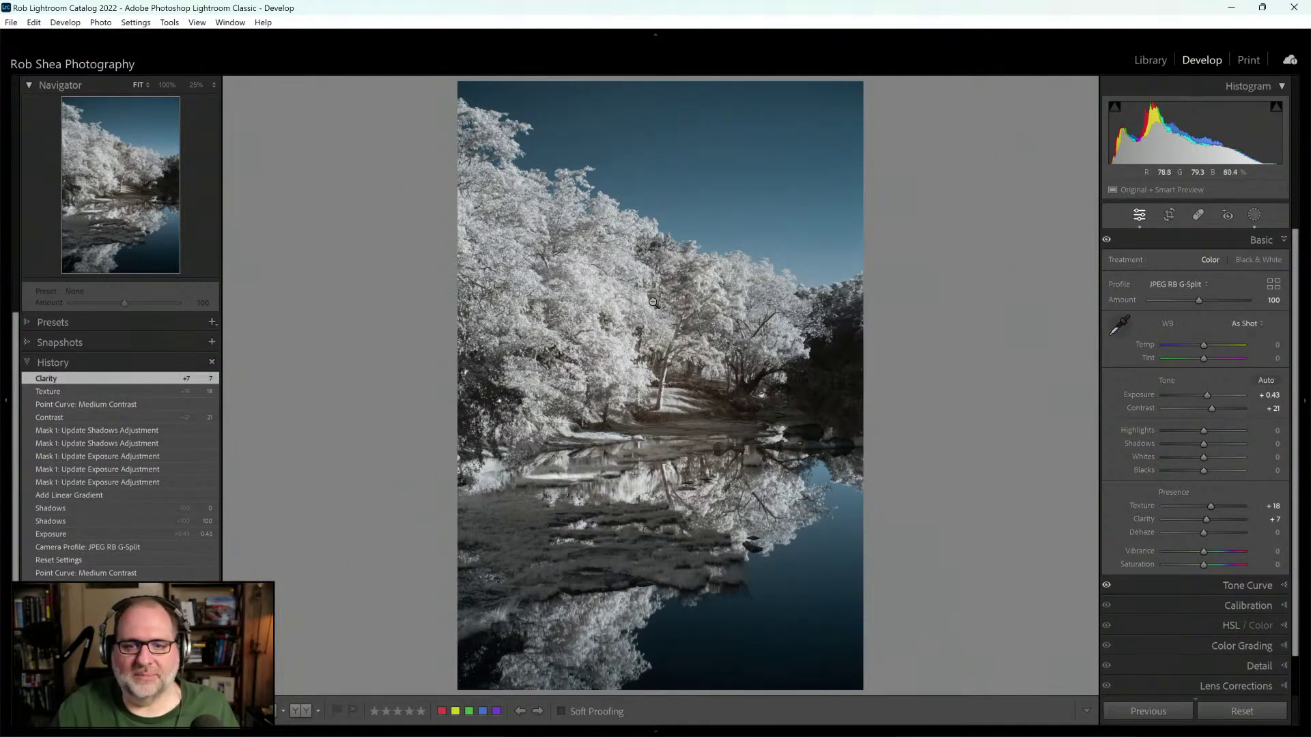
Step: Paint a brush mask of size 12 down the bright foliage beside the central tree and lower its exposure to -0.13
{"action": "left_click", "coordinate": [1255, 215]}
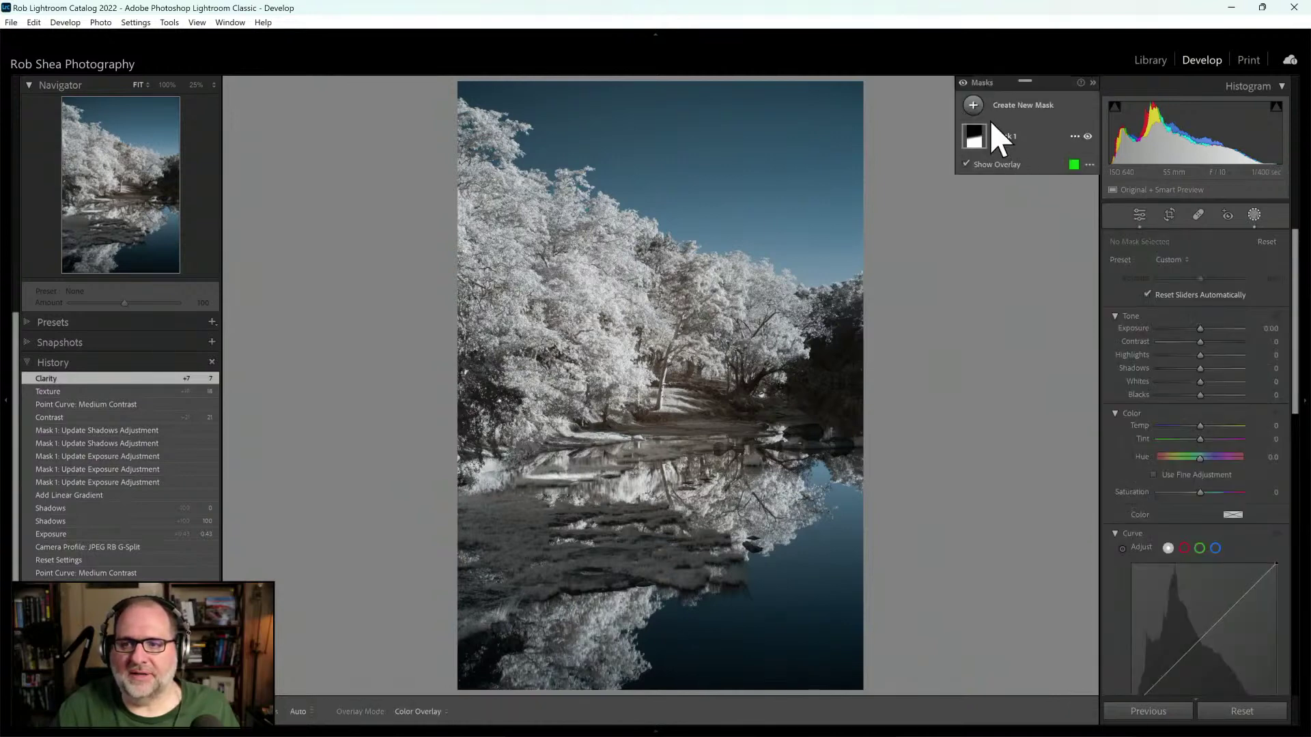
{"action": "left_click", "coordinate": [974, 106]}
{"action": "left_click", "coordinate": [1052, 232]}
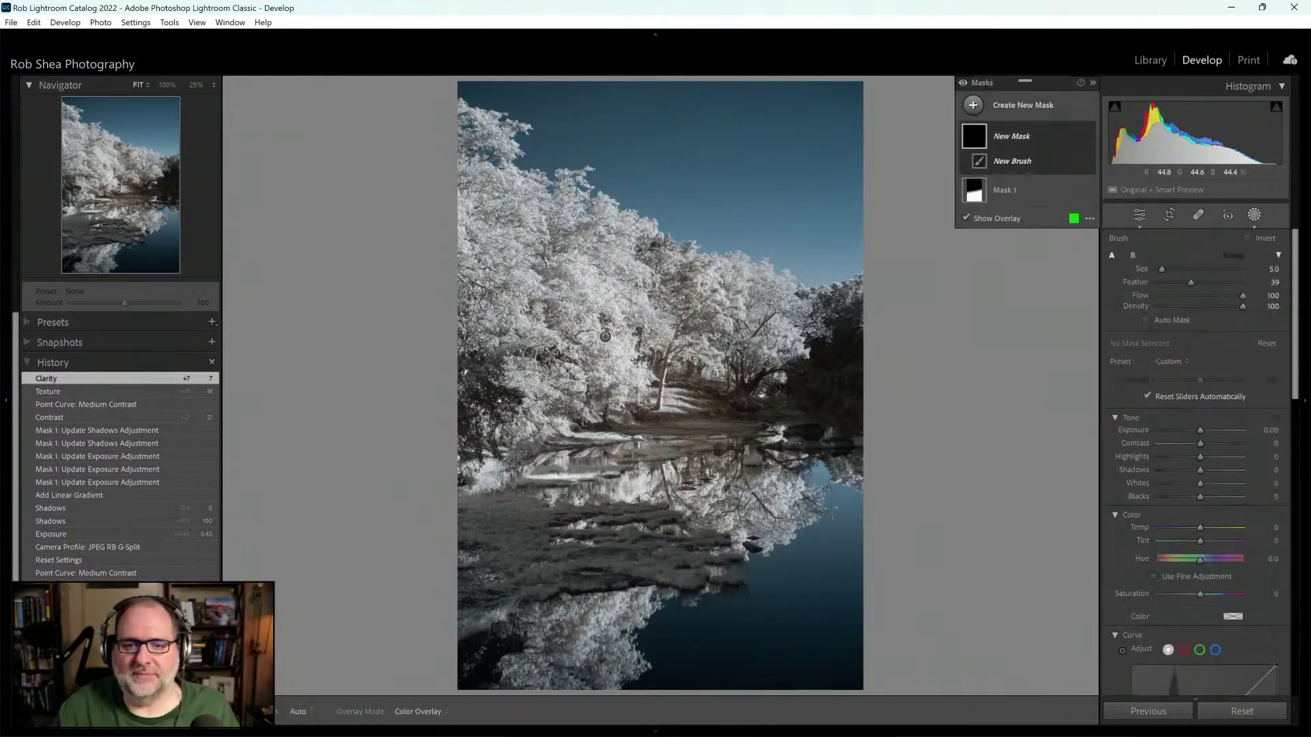
{"action": "scroll", "coordinate": [628, 337], "scroll_direction": "up", "scroll_amount": 1}
{"action": "mouse_move", "coordinate": [628, 336]}
{"action": "left_mouse_down"}
{"action": "mouse_move", "coordinate": [645, 372]}
{"action": "mouse_move", "coordinate": [607, 389]}
{"action": "mouse_move", "coordinate": [612, 256]}
{"action": "left_mouse_up"}
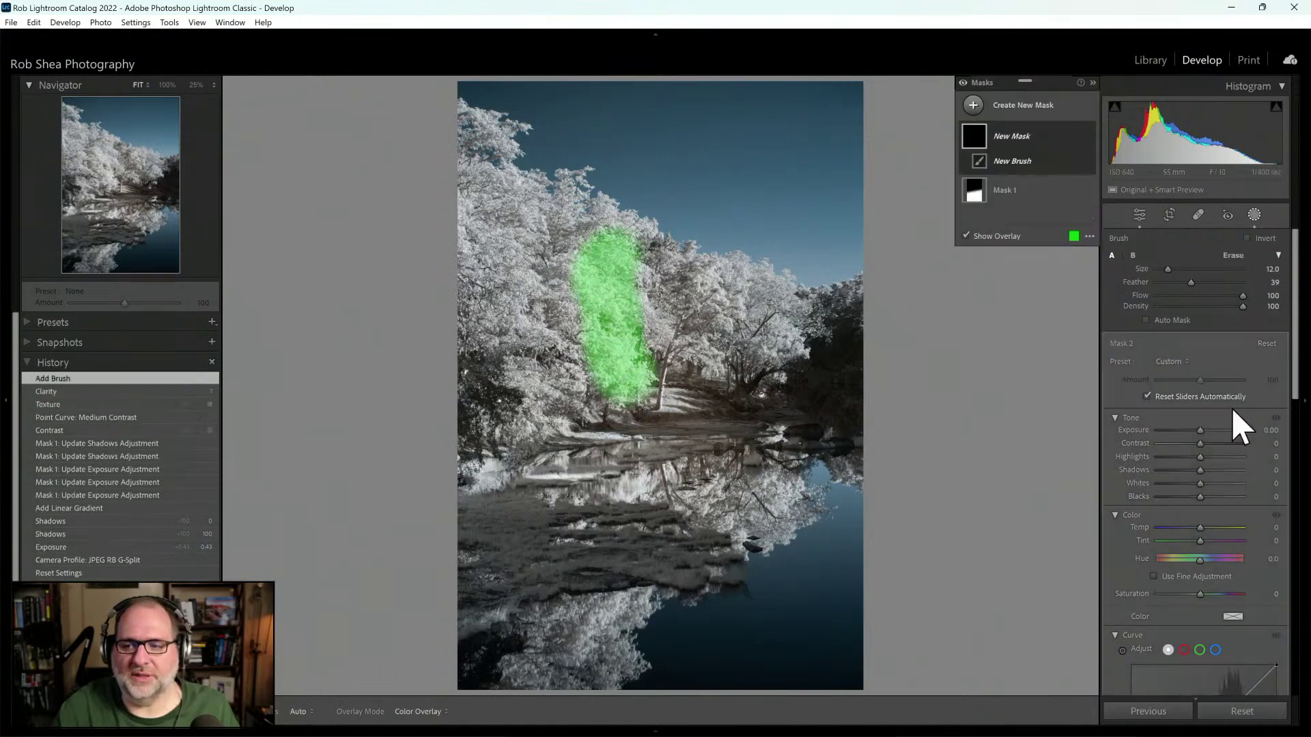
{"action": "left_click_drag", "start_coordinate": [1206, 429], "coordinate": [1211, 438]}
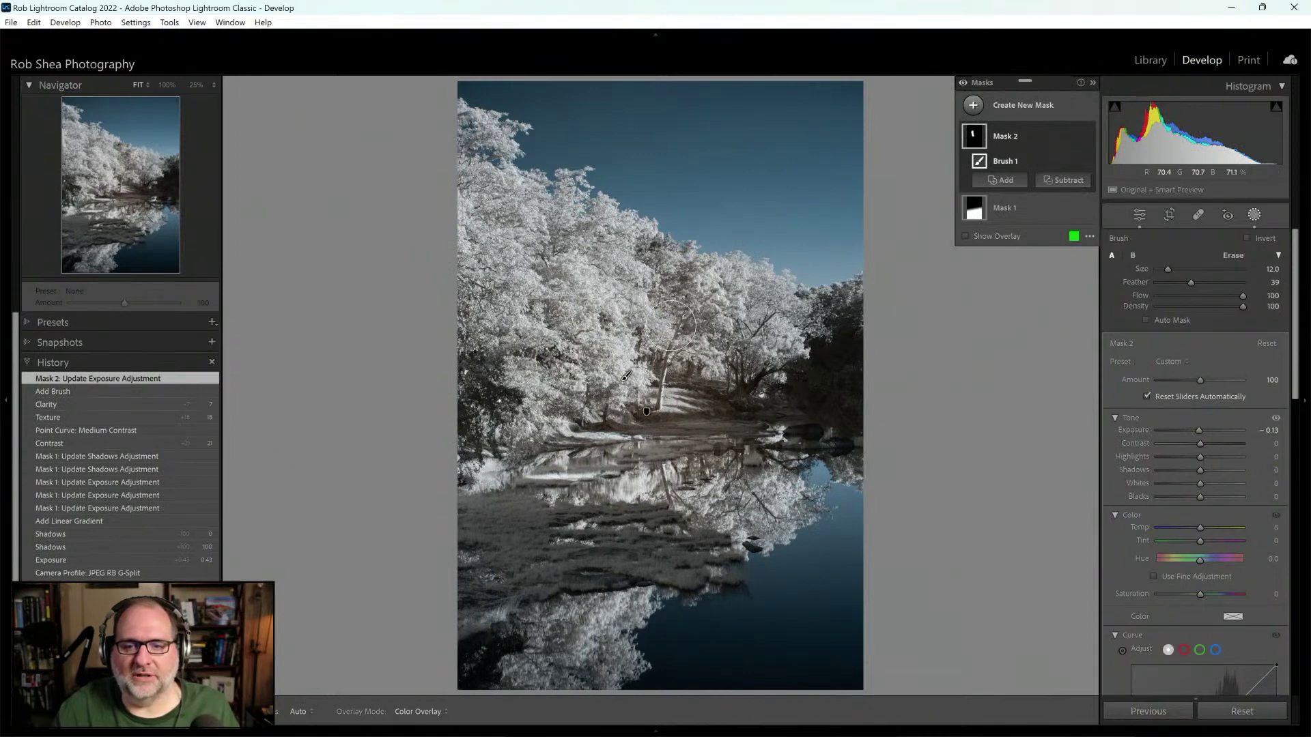
{"action": "scroll", "coordinate": [670, 392], "scroll_direction": "down", "scroll_amount": 5}
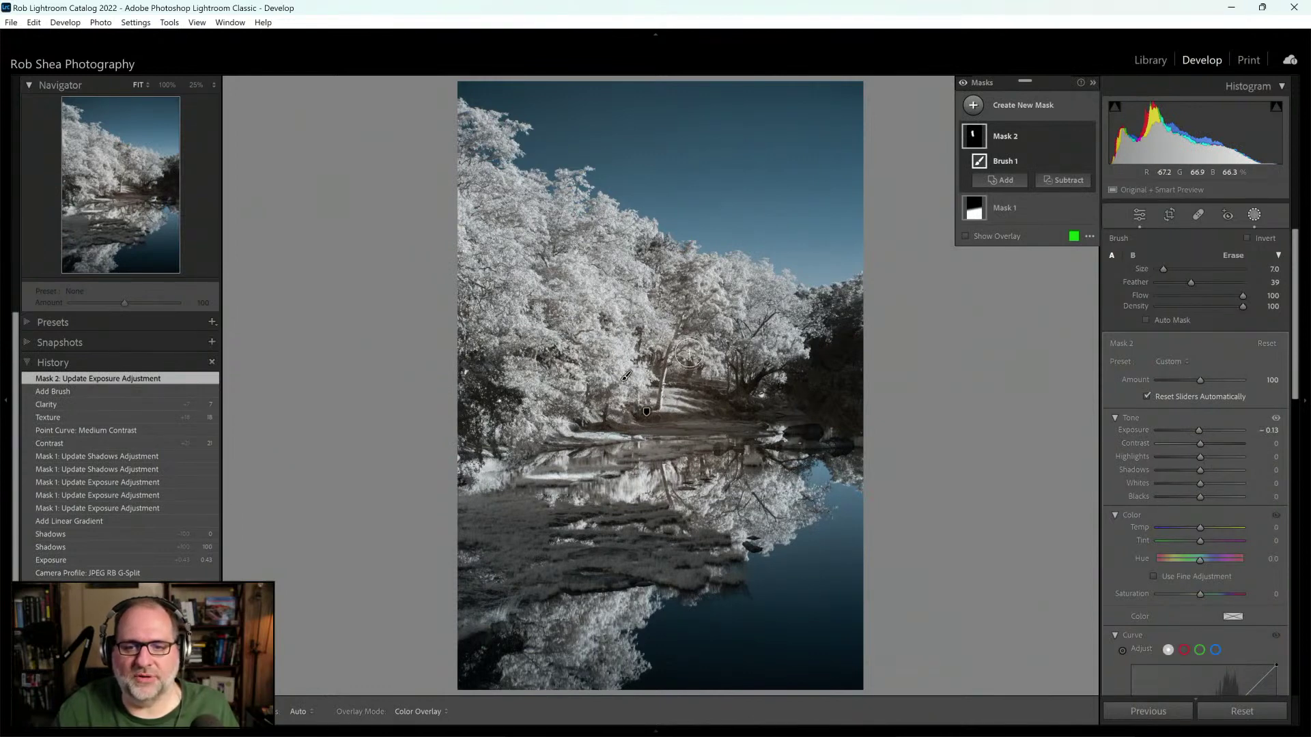
{"action": "scroll", "coordinate": [657, 405], "scroll_direction": "down", "scroll_amount": 4}
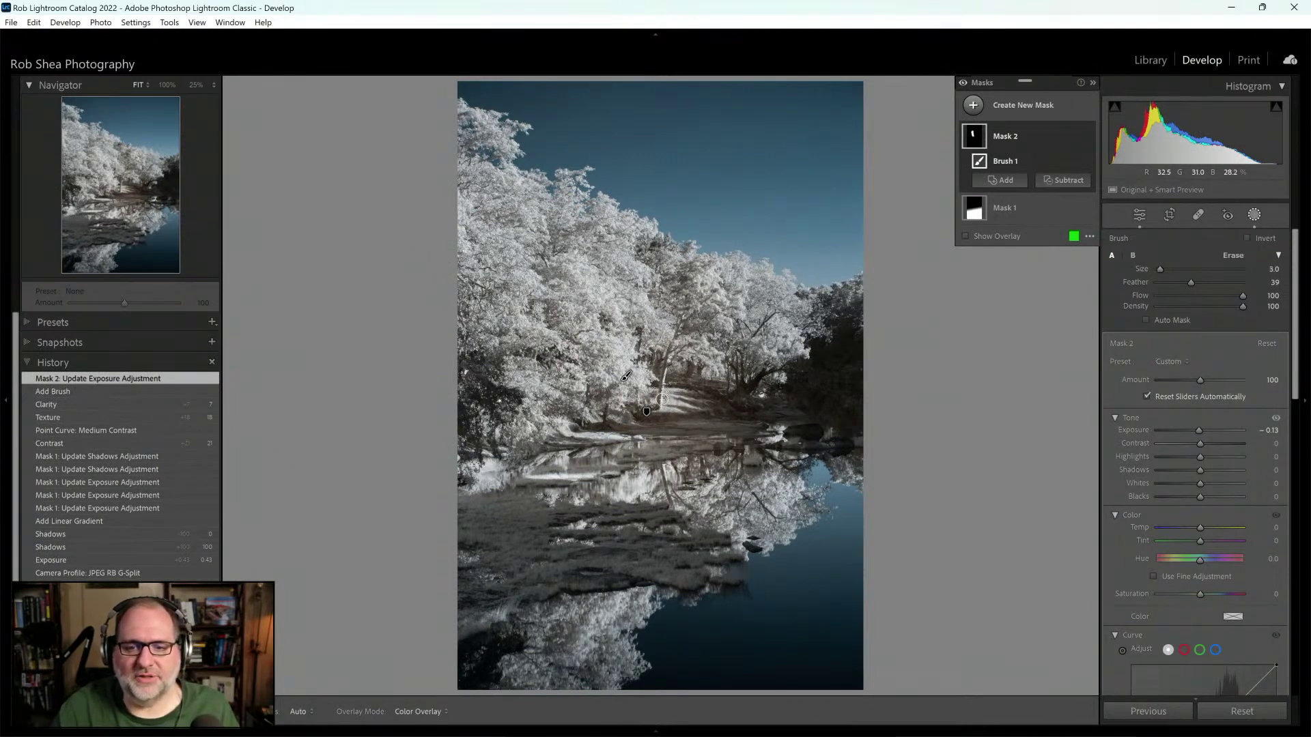
{"action": "scroll", "coordinate": [659, 404], "scroll_direction": "down", "scroll_amount": 1}
{"action": "key", "text": "h"}
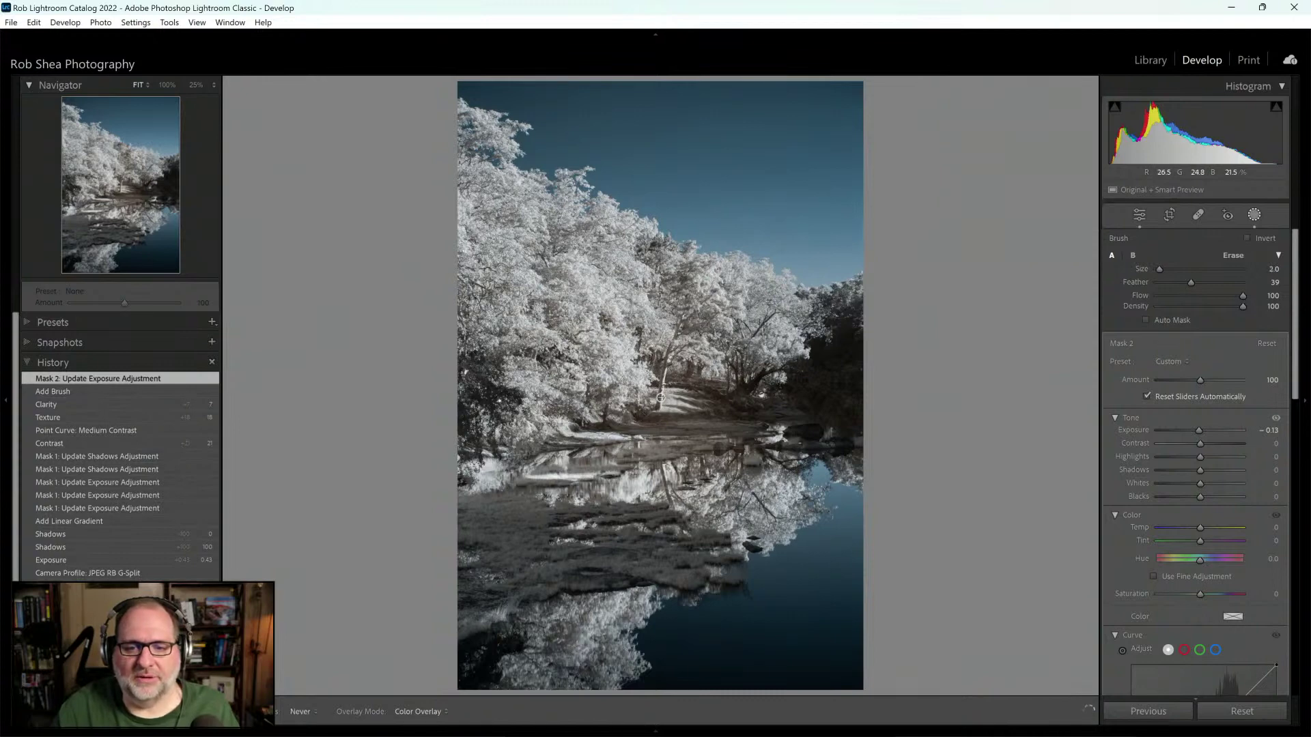
{"action": "key", "text": "h"}
{"action": "left_click", "coordinate": [669, 355]}
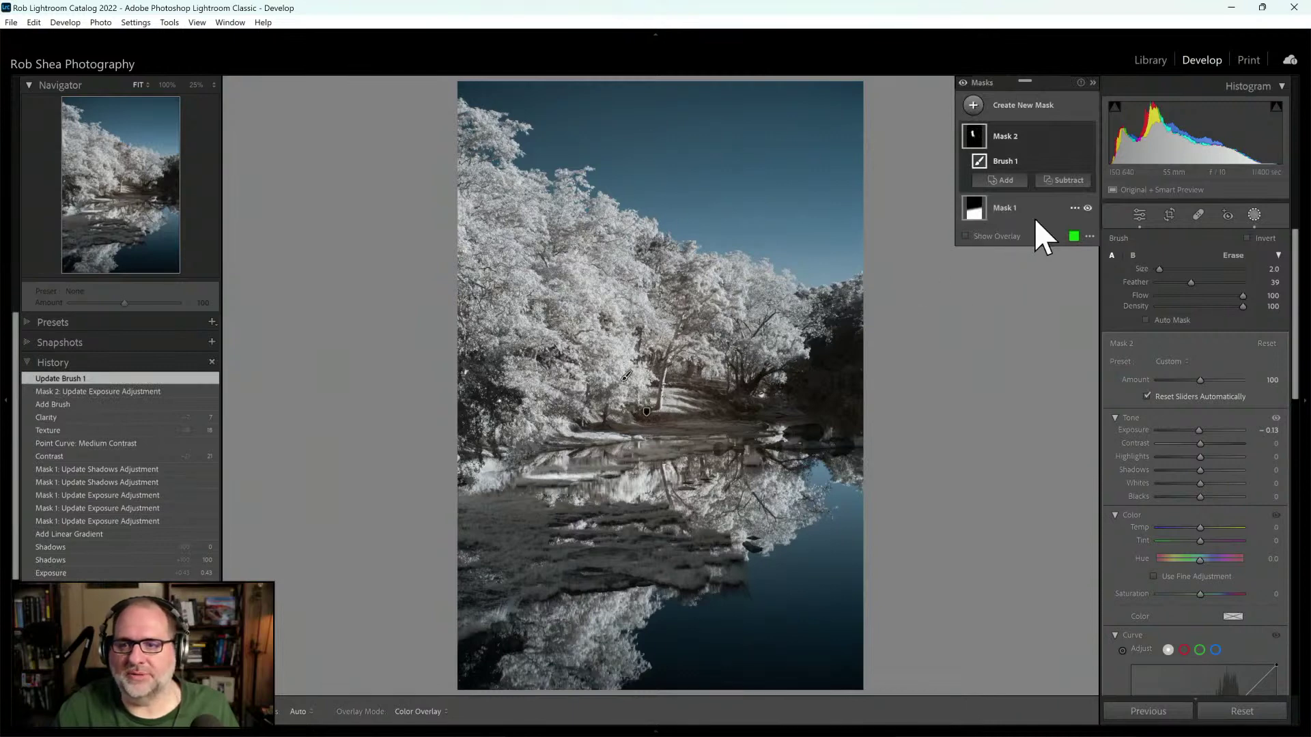
{"action": "key", "text": "ctrl+z"}
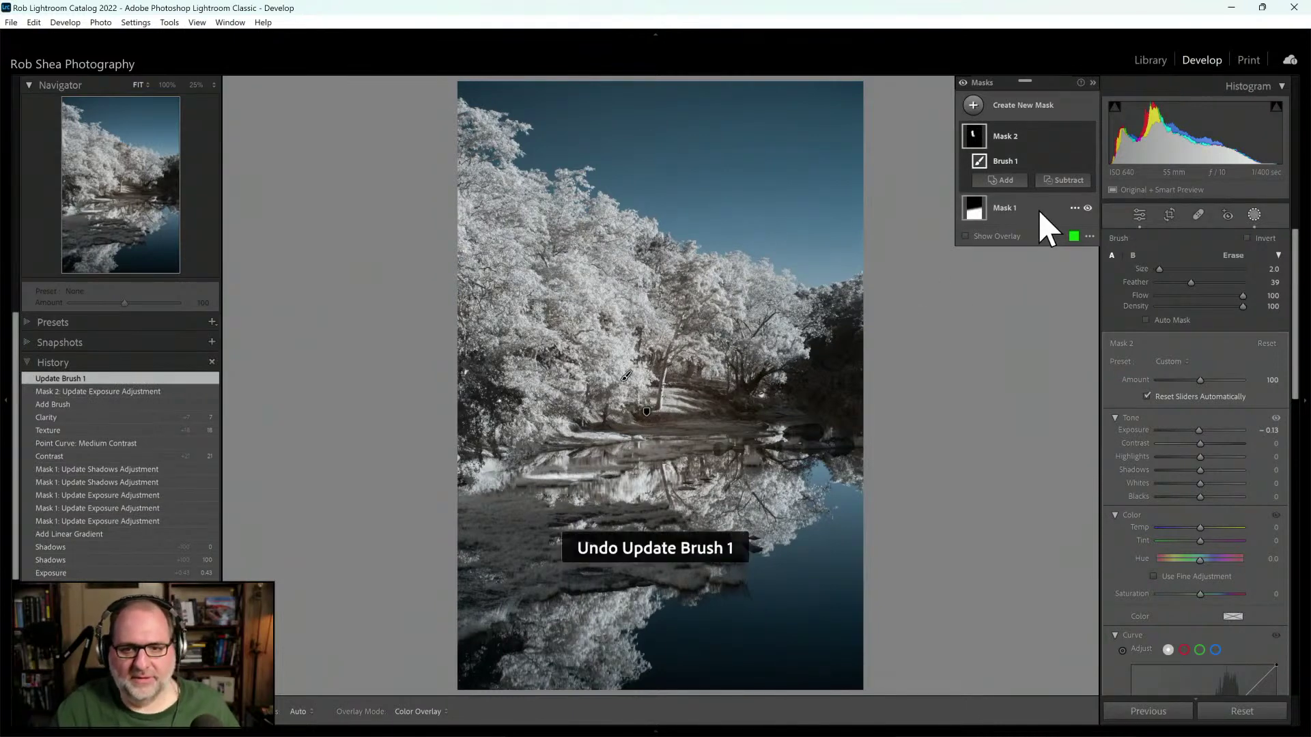
Step: Paint a separate brush mask along the central tree's trunk and upper branches, with contrast 24 and exposure -0.36
{"action": "left_click", "coordinate": [974, 106]}
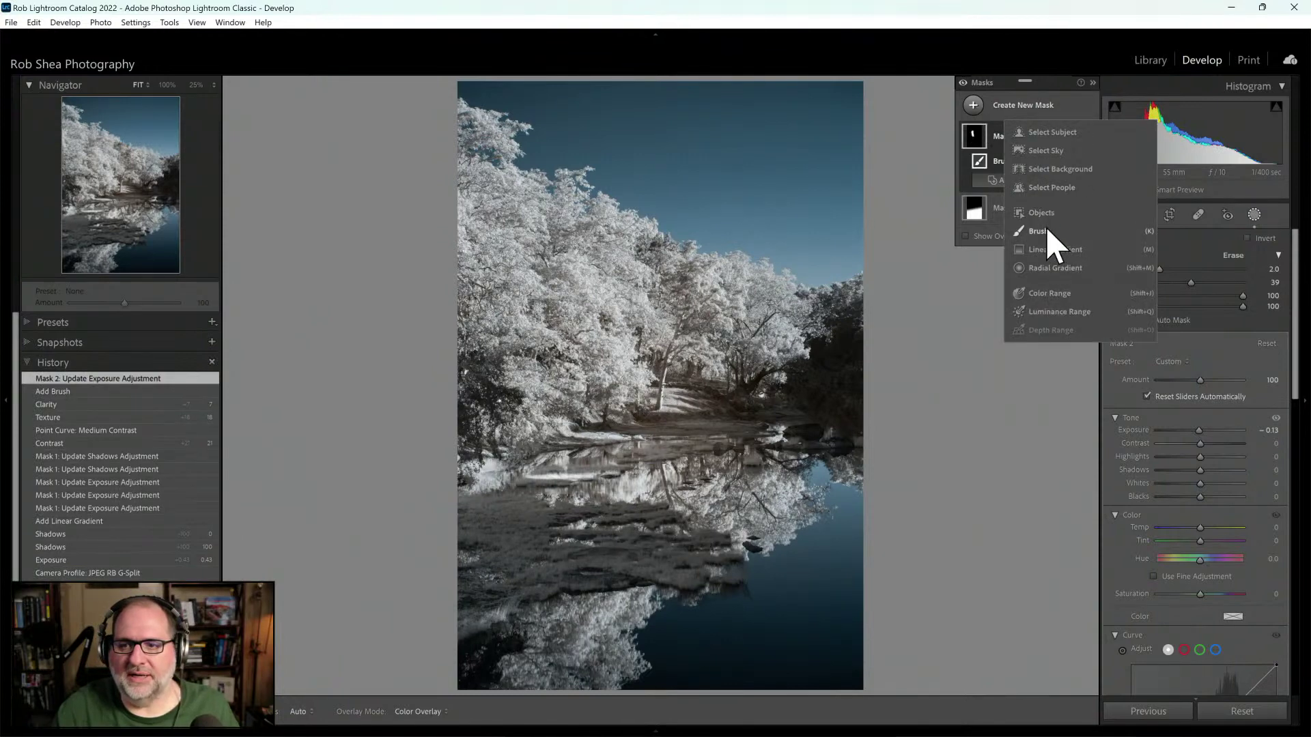
{"action": "left_click", "coordinate": [1043, 231]}
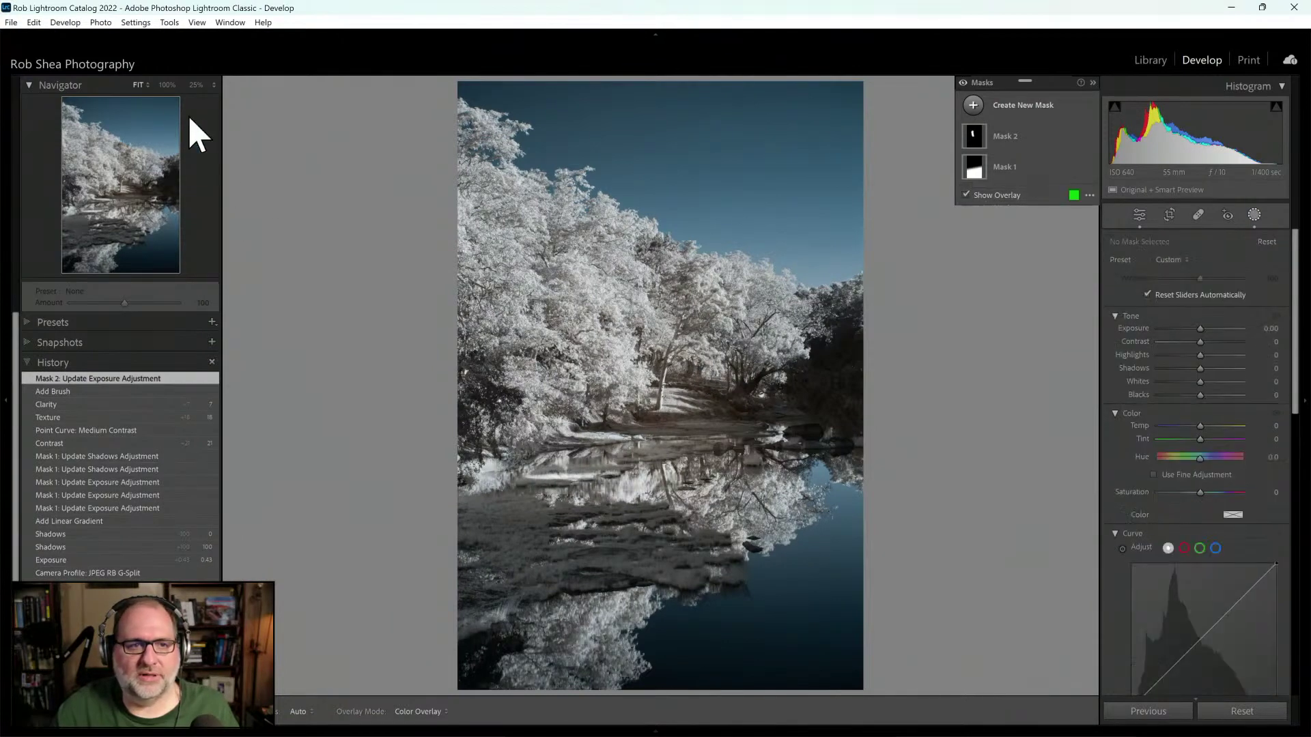
{"action": "key", "text": "z"}
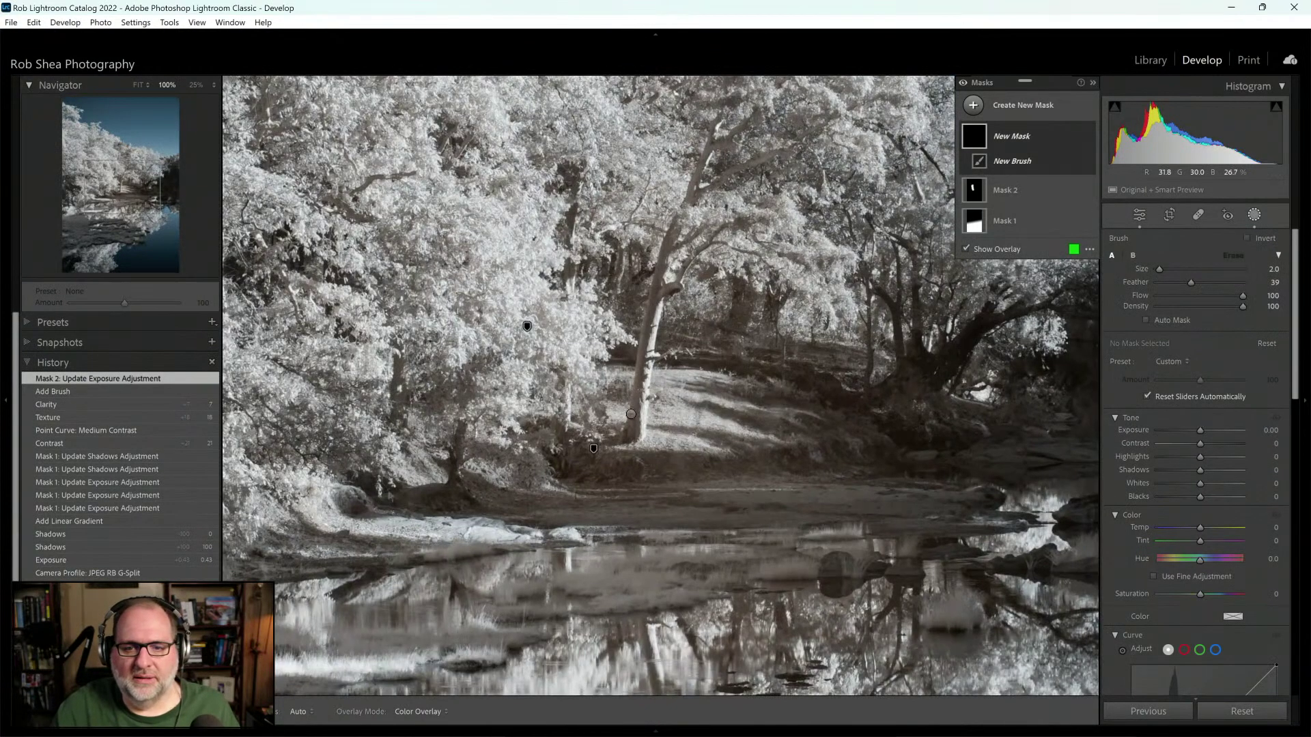
{"action": "mouse_move", "coordinate": [631, 436]}
{"action": "left_mouse_down"}
{"action": "mouse_move", "coordinate": [661, 278]}
{"action": "mouse_move", "coordinate": [708, 148]}
{"action": "mouse_move", "coordinate": [734, 167]}
{"action": "mouse_move", "coordinate": [785, 156]}
{"action": "left_mouse_up"}
{"action": "key", "text": "bracketleft"}
{"action": "key", "text": "bracketleft"}
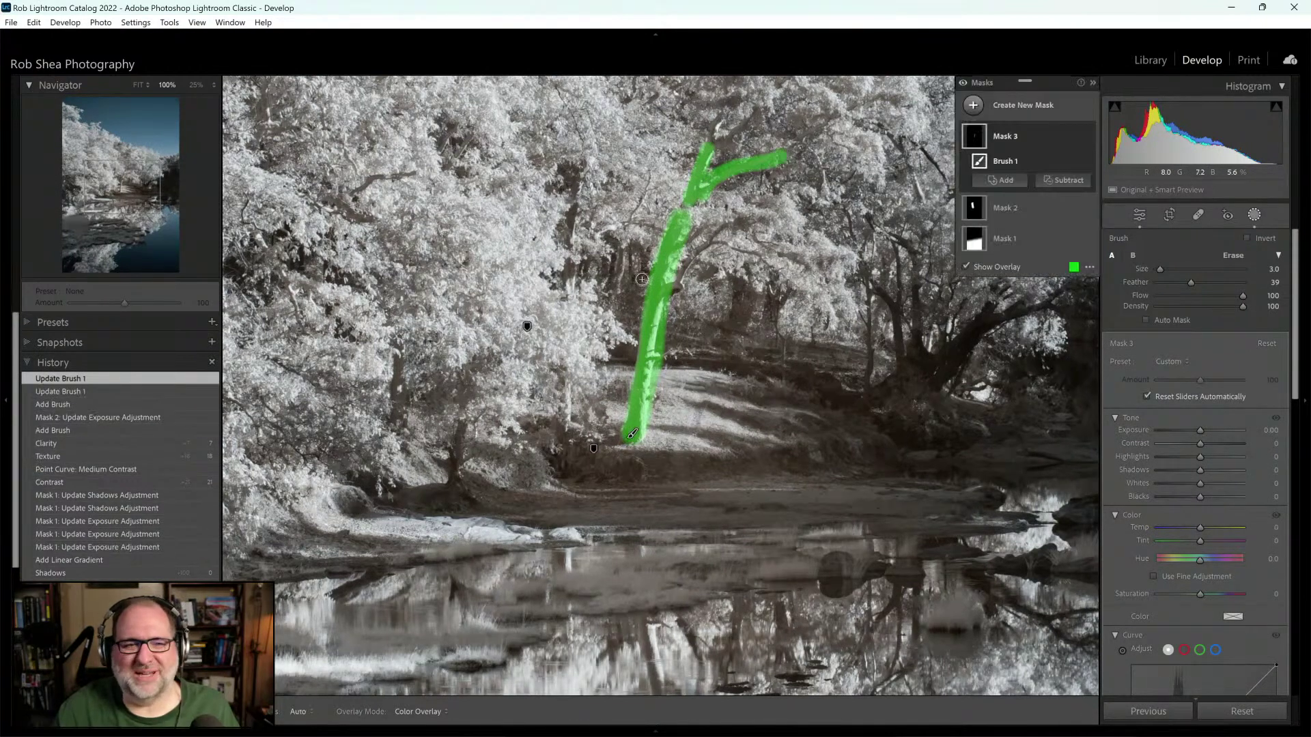
{"action": "left_click", "coordinate": [139, 85]}
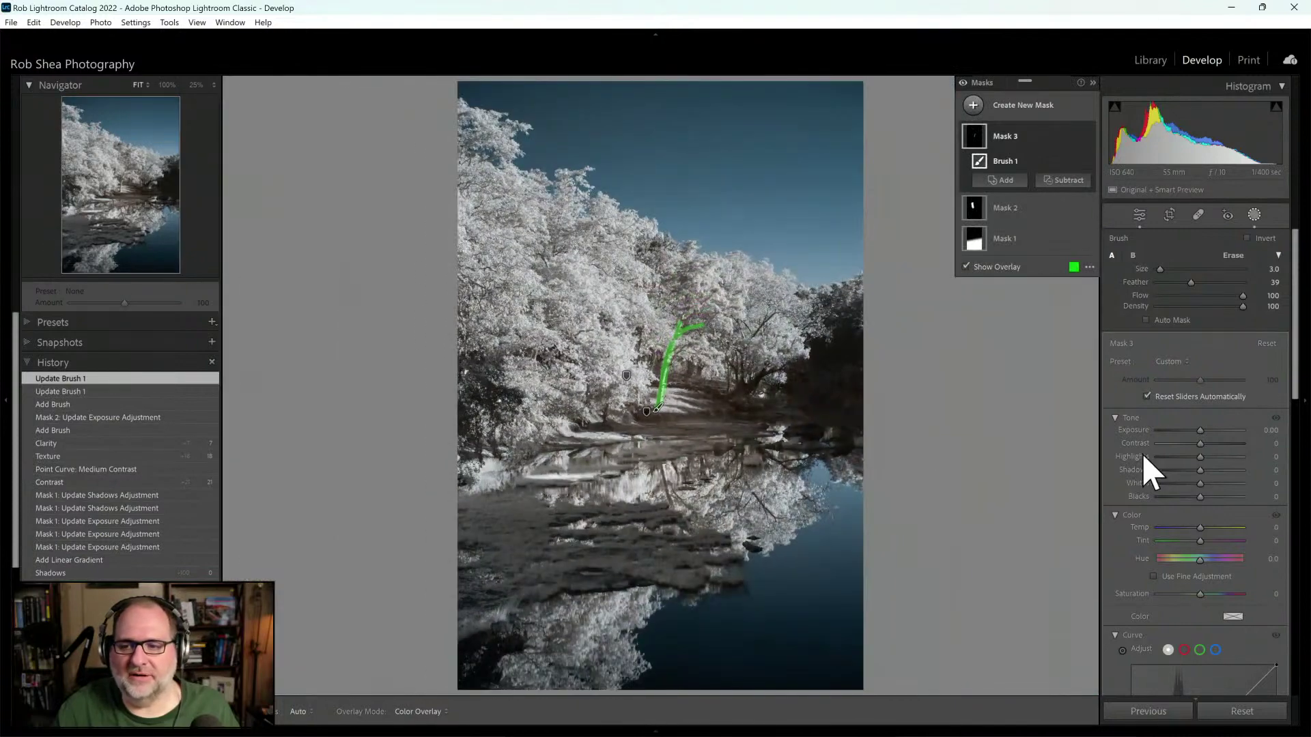
{"action": "mouse_move", "coordinate": [1202, 444]}
{"action": "left_mouse_down"}
{"action": "mouse_move", "coordinate": [1202, 460]}
{"action": "mouse_move", "coordinate": [1195, 432]}
{"action": "left_mouse_up"}
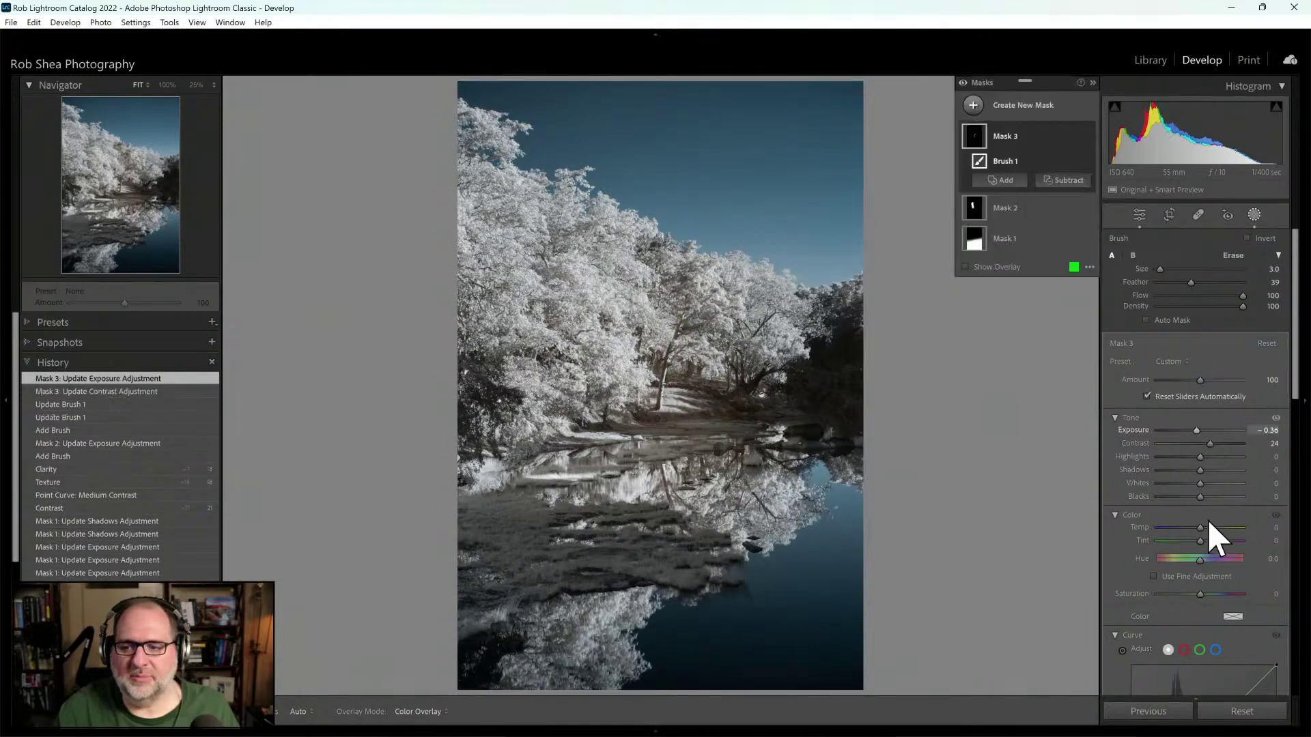
{"action": "left_click_drag", "start_coordinate": [1295, 387], "coordinate": [1292, 453]}
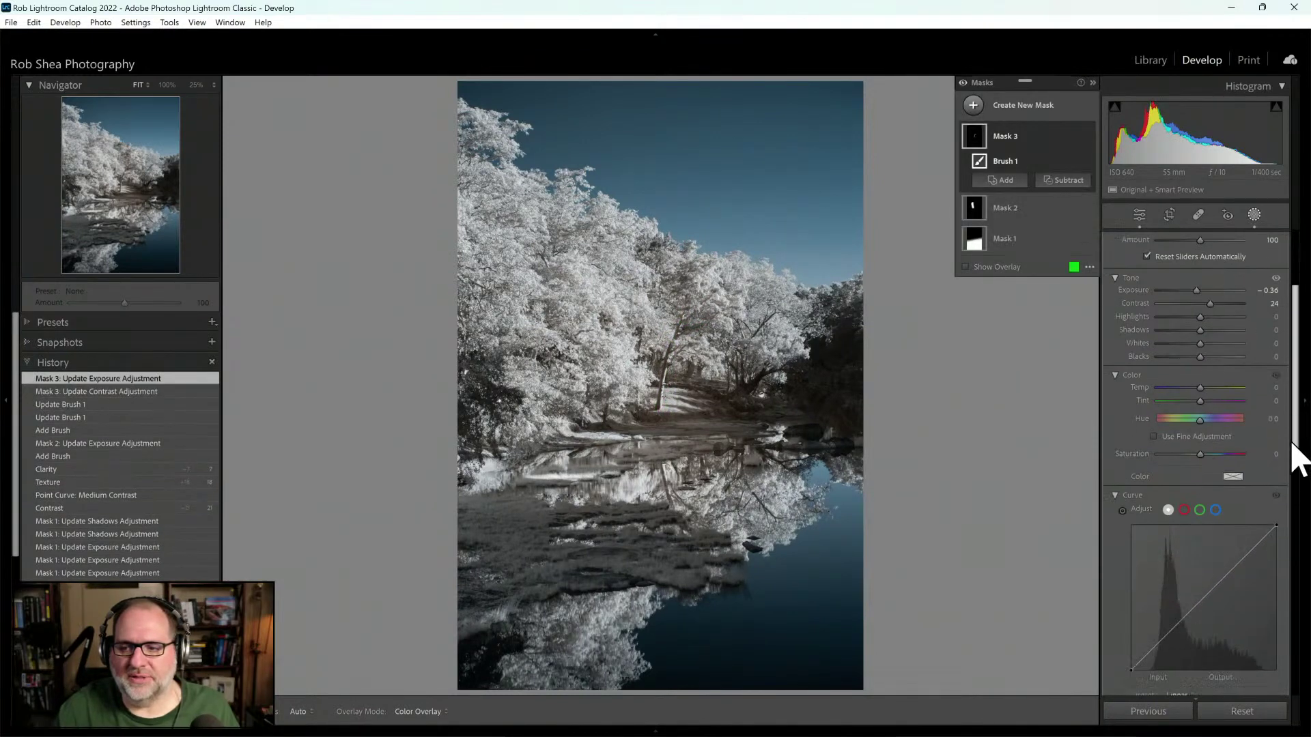
{"action": "left_click_drag", "start_coordinate": [1295, 401], "coordinate": [1294, 420]}
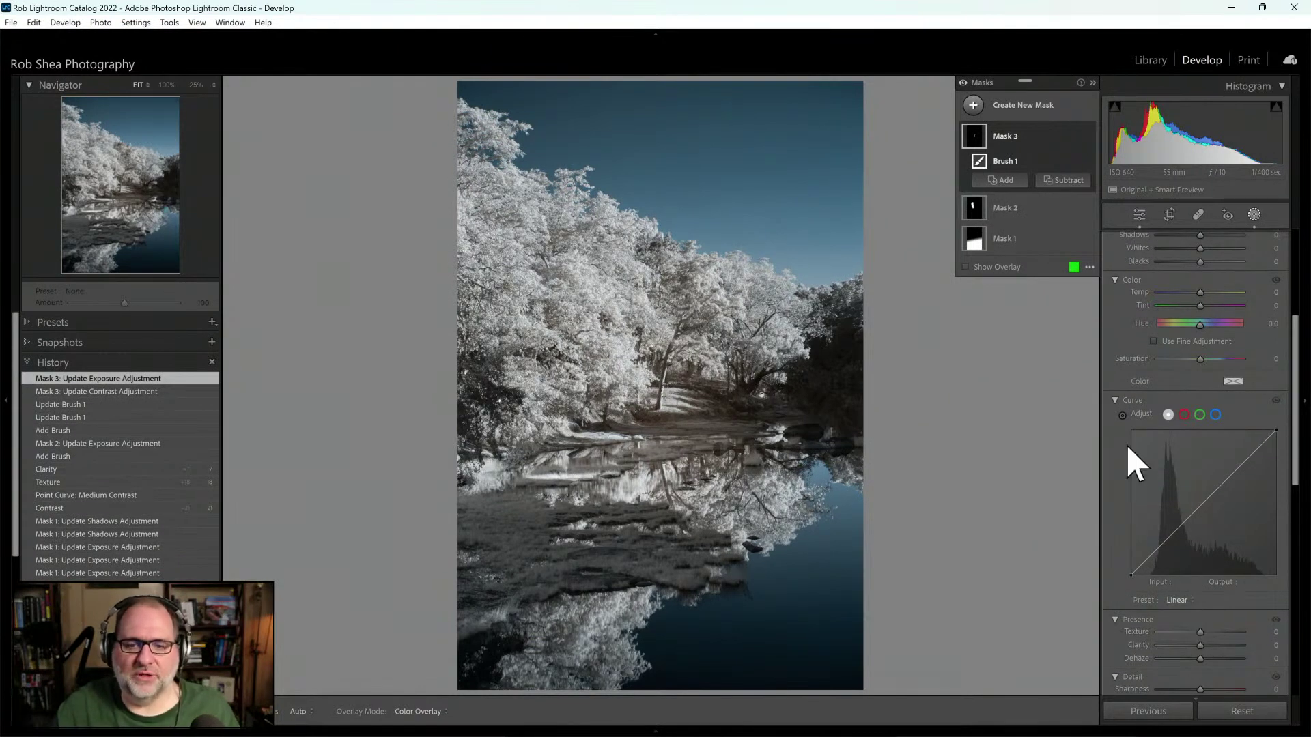
{"action": "left_click", "coordinate": [1141, 215]}
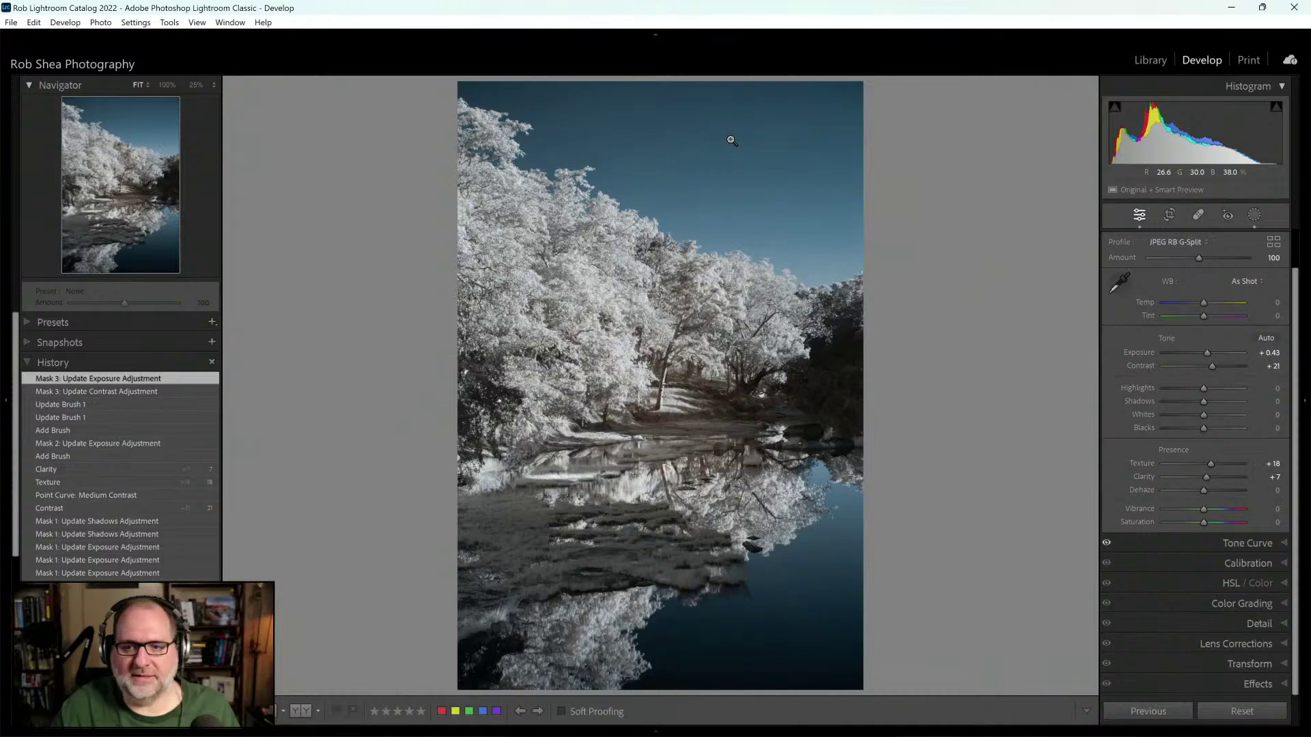
Step: Open the red full-spectrum TIFF photo of the lone tree under clouds for developing
{"action": "key", "text": "Right"}
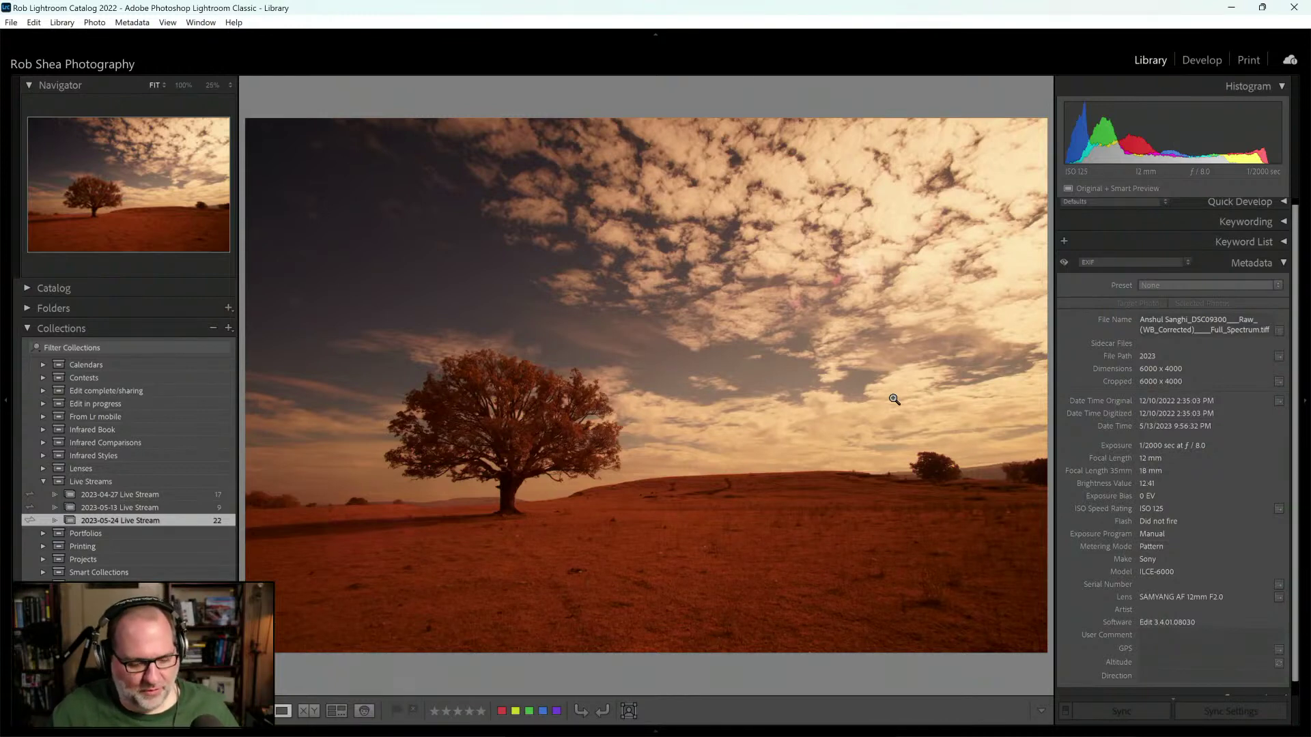
{"action": "key", "text": "d"}
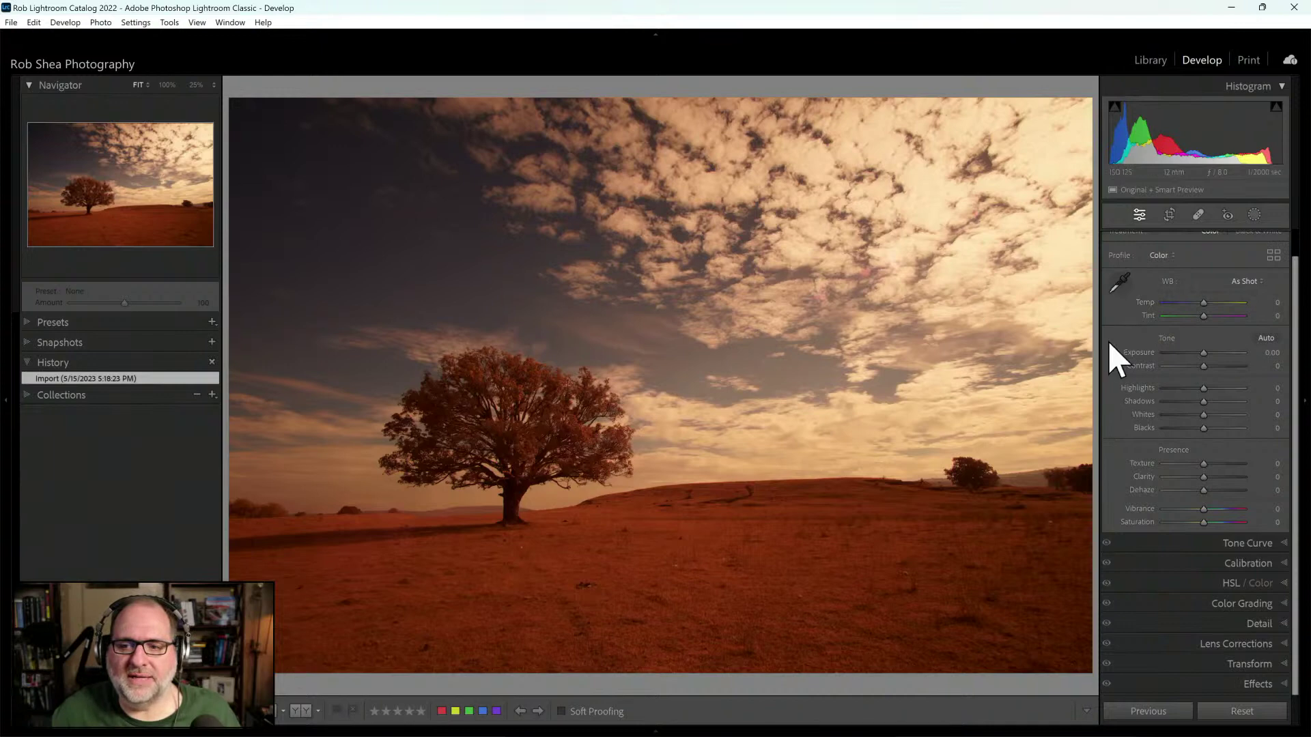
{"action": "scroll", "coordinate": [1134, 353], "scroll_direction": "up", "scroll_amount": 1}
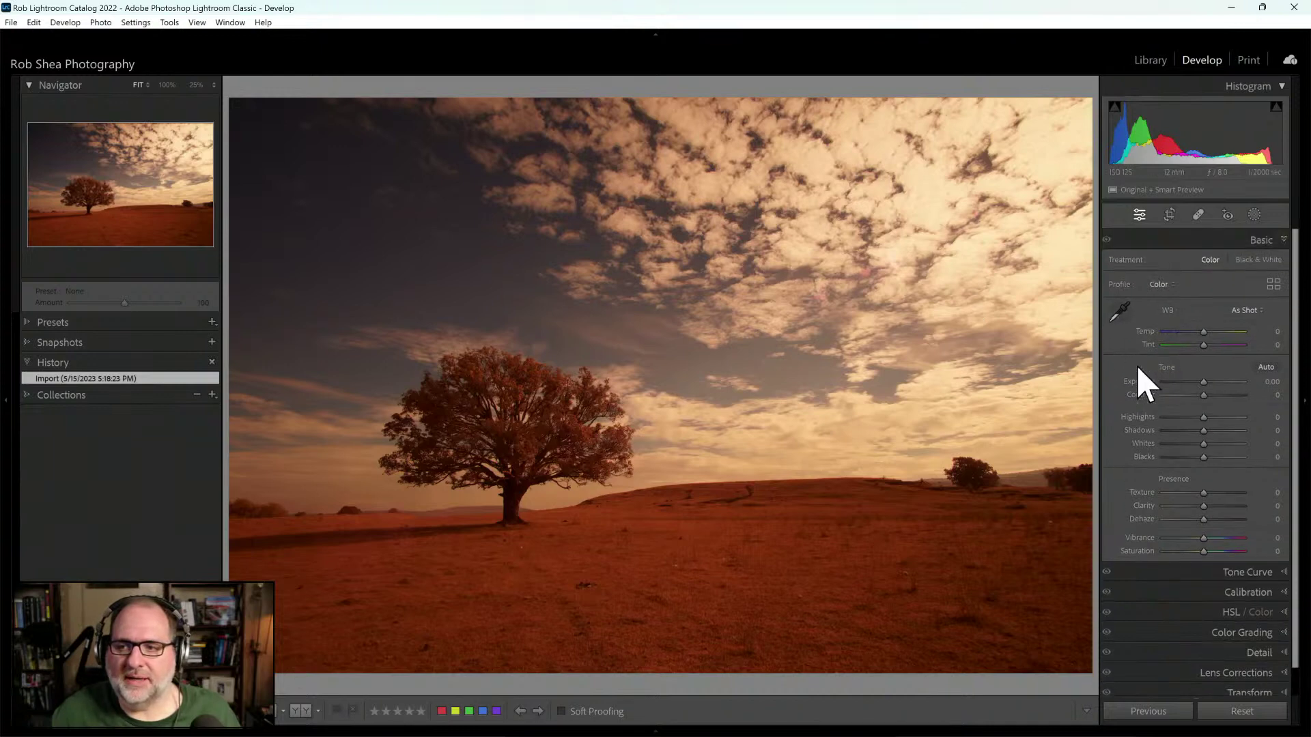
{"action": "left_click", "coordinate": [1120, 312]}
{"action": "left_click", "coordinate": [785, 427]}
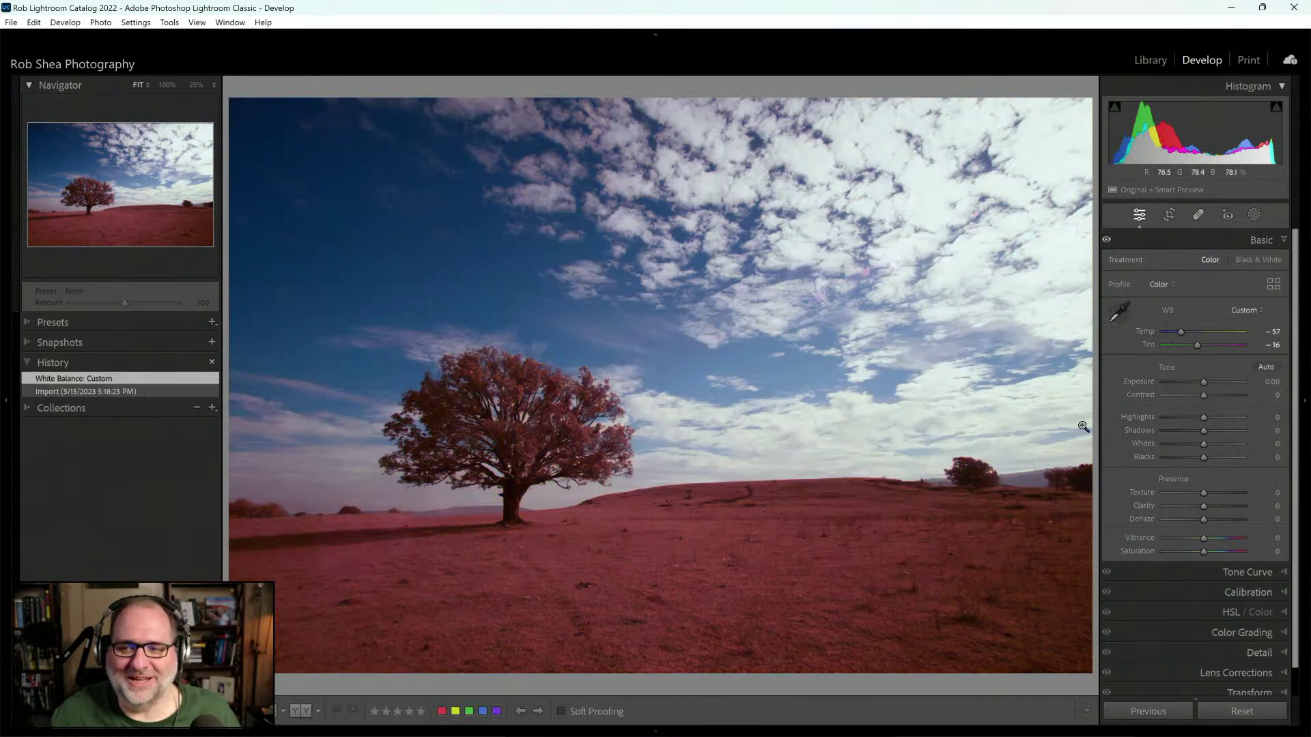
{"action": "left_click", "coordinate": [1250, 713]}
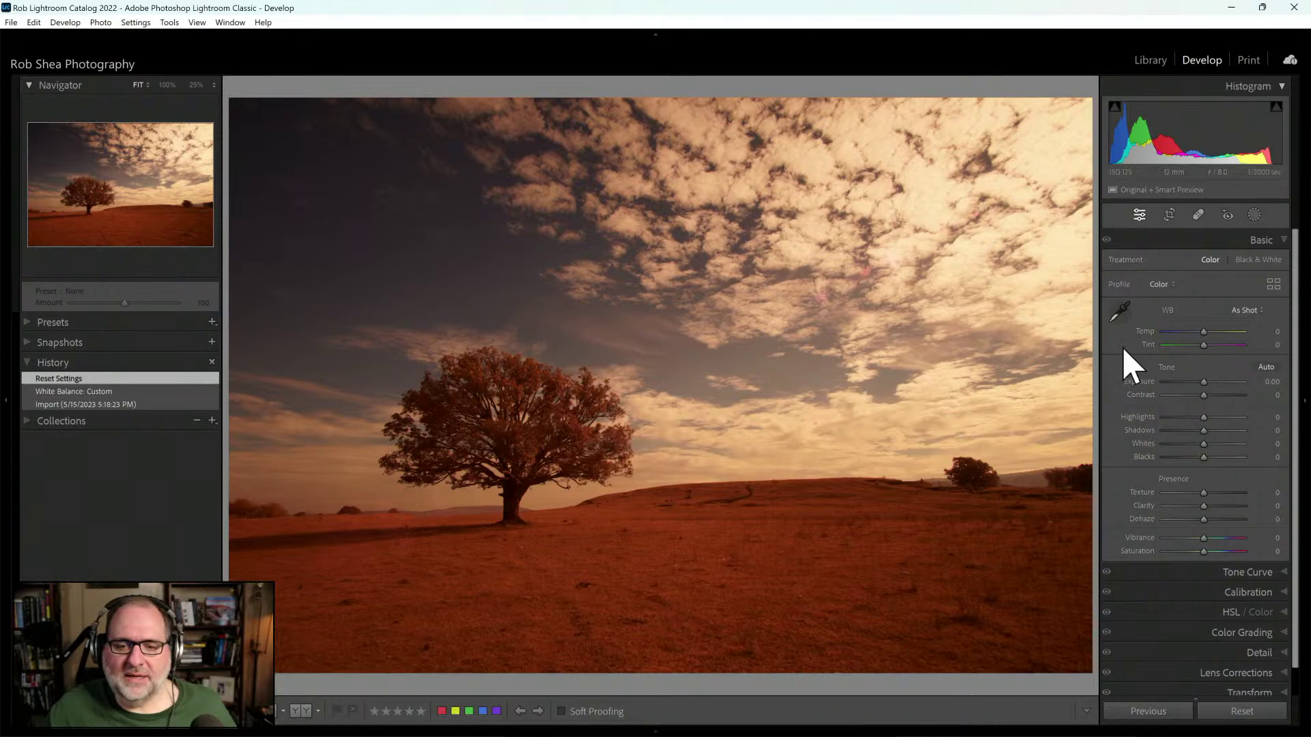
Step: Set a custom white balance by sampling the pale cloud just above the hill, and check the photo's EXIF metadata in the library
{"action": "left_click", "coordinate": [1126, 310]}
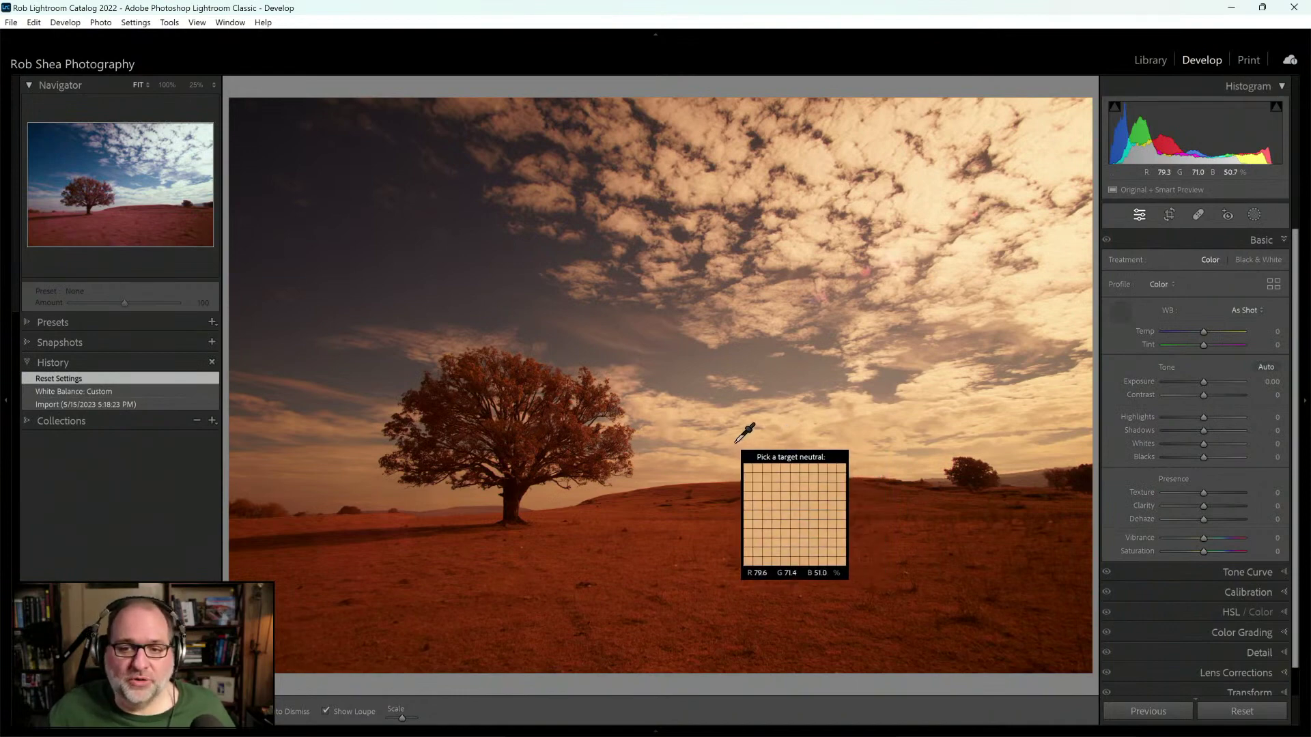
{"action": "left_click", "coordinate": [736, 442]}
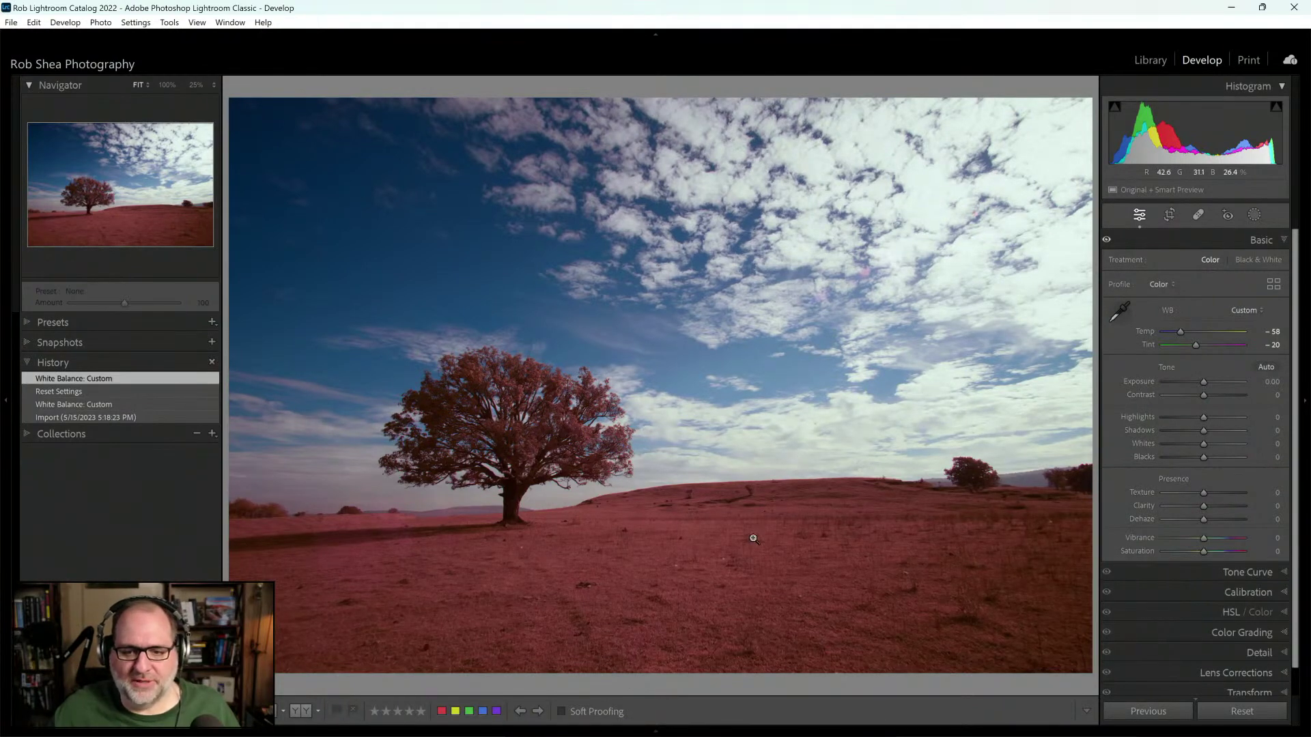
{"action": "key", "text": "e"}
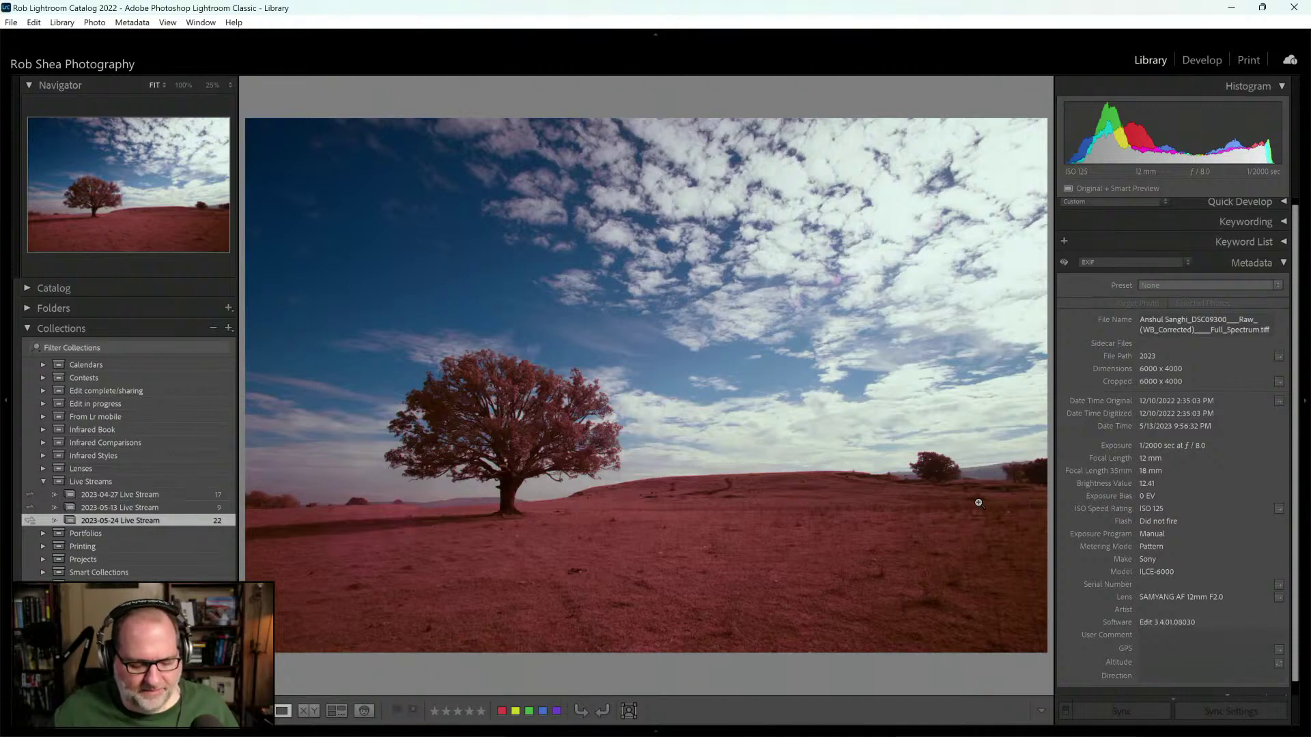
{"action": "key", "text": "d"}
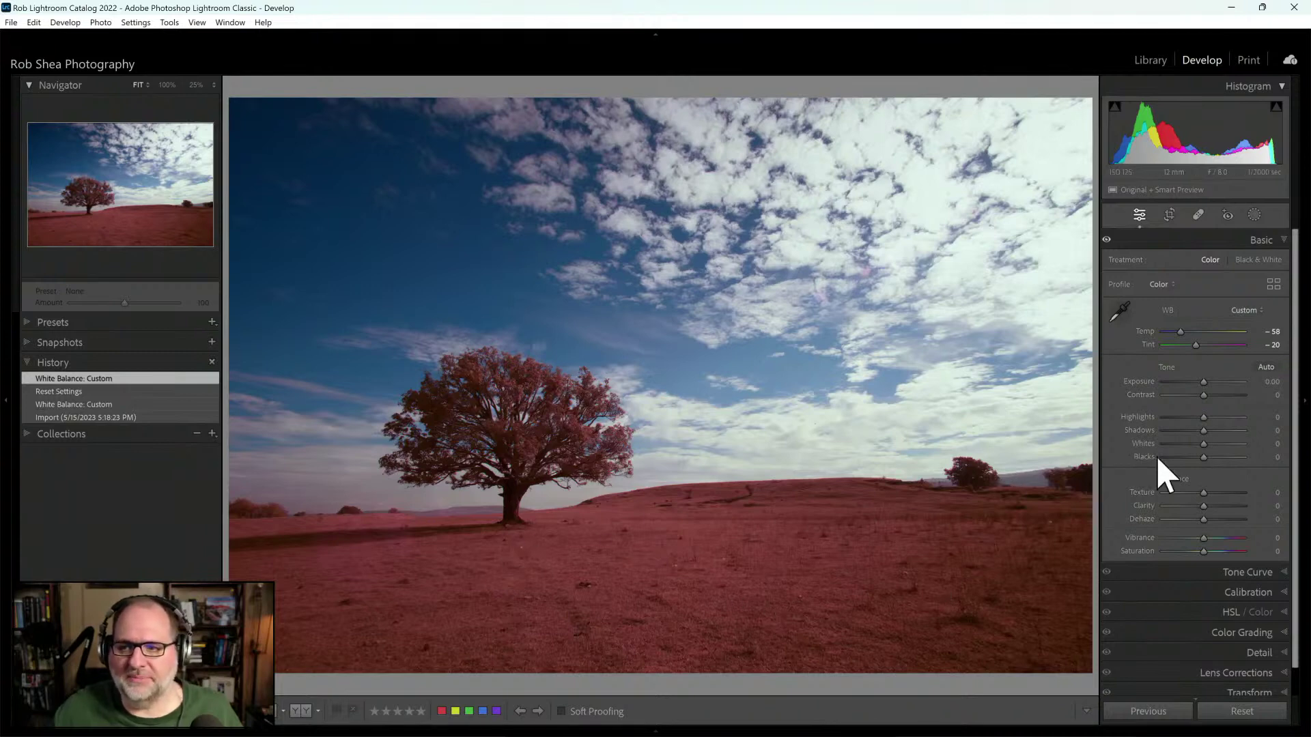
Step: Set the tree photo's shadows to +79, blacks to -4 and whites to +14
{"action": "left_click_drag", "start_coordinate": [1204, 431], "coordinate": [1202, 459]}
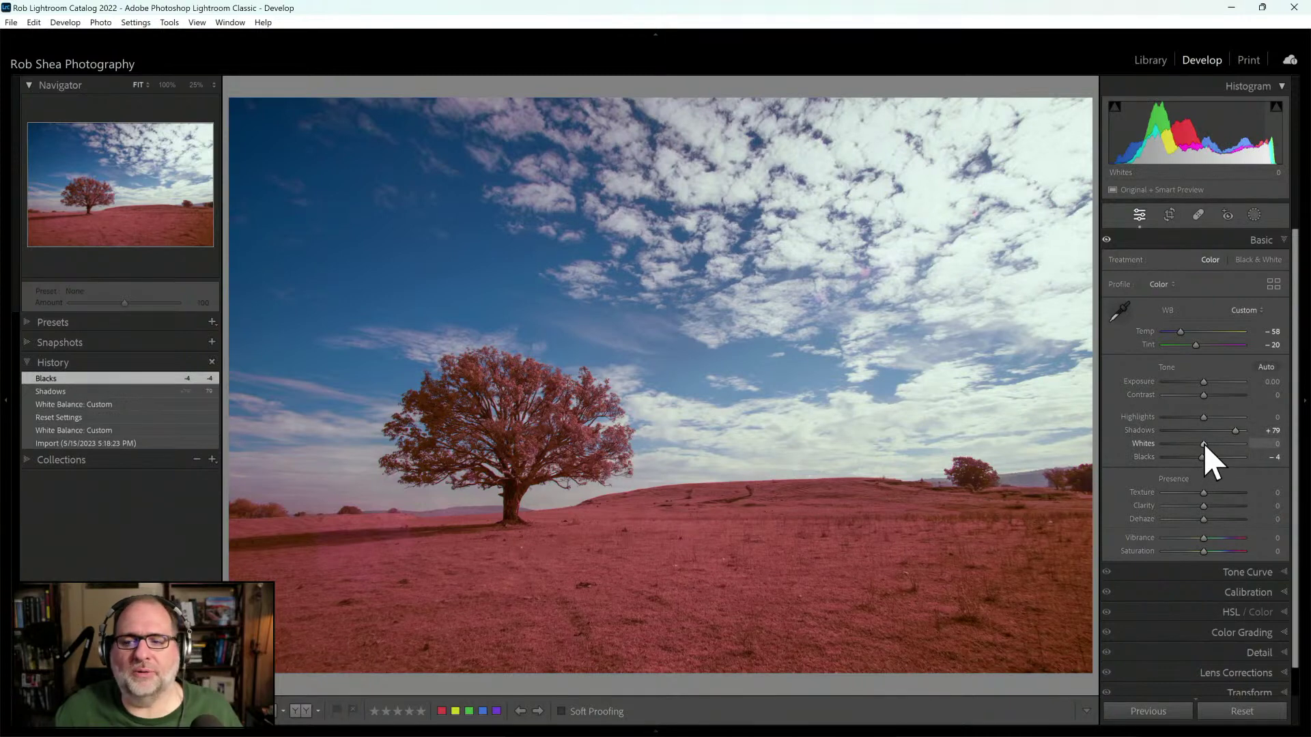
{"action": "left_click_drag", "start_coordinate": [1205, 444], "coordinate": [1206, 450]}
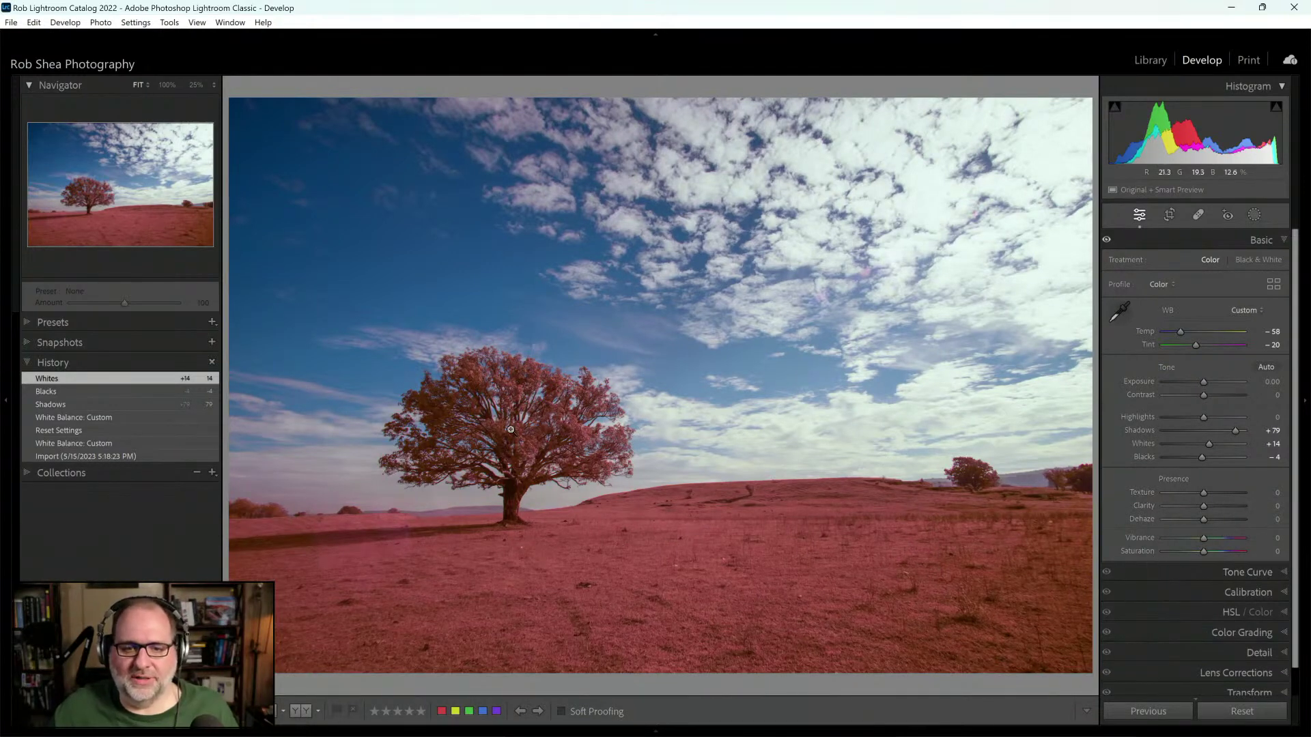
Step: Create a subject mask of the lone tree and raise its exposure to 0.32
{"action": "left_click", "coordinate": [1255, 214]}
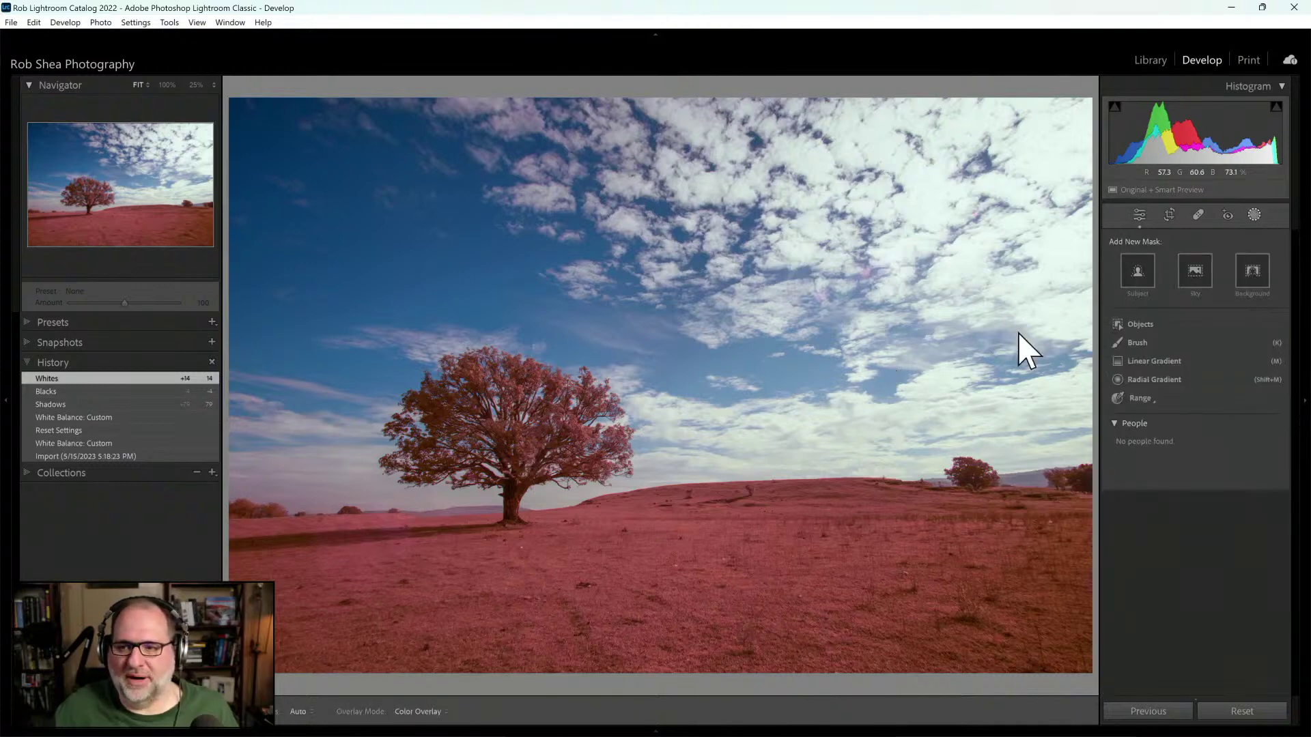
{"action": "left_click", "coordinate": [1149, 286]}
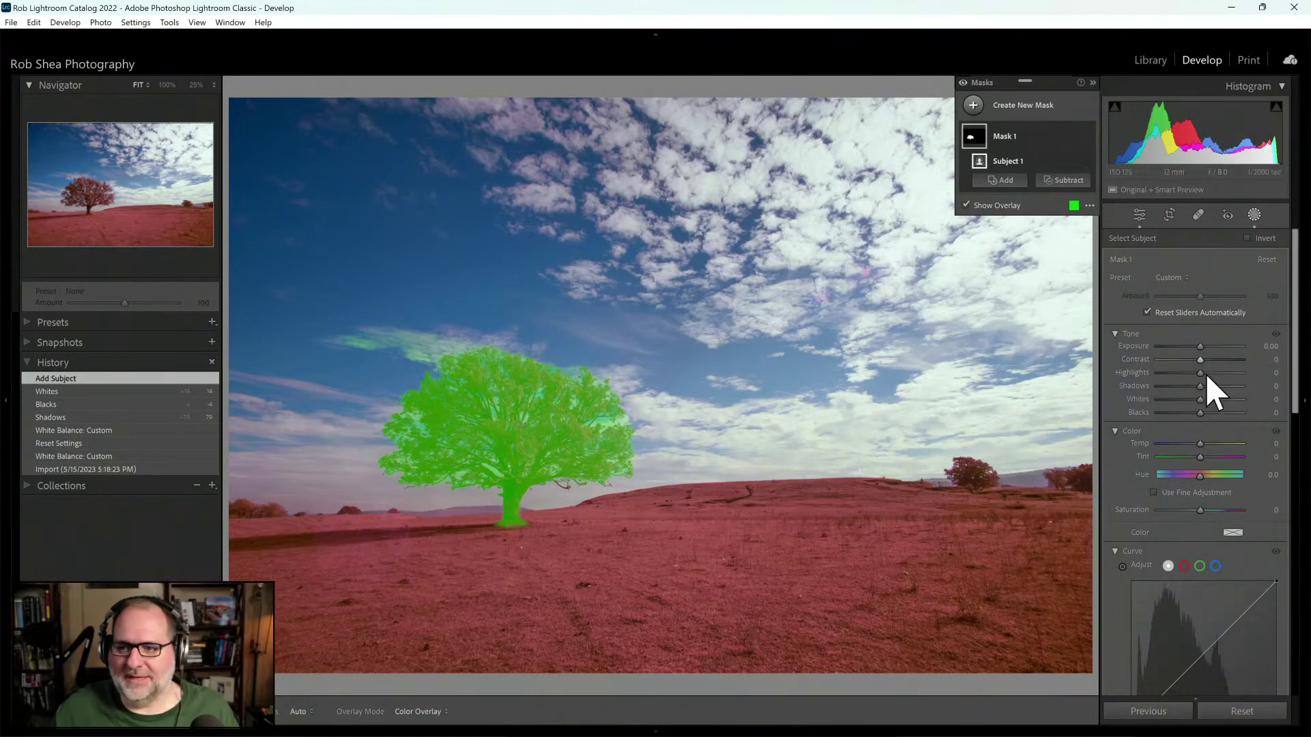
{"action": "left_click_drag", "start_coordinate": [1202, 350], "coordinate": [1203, 349]}
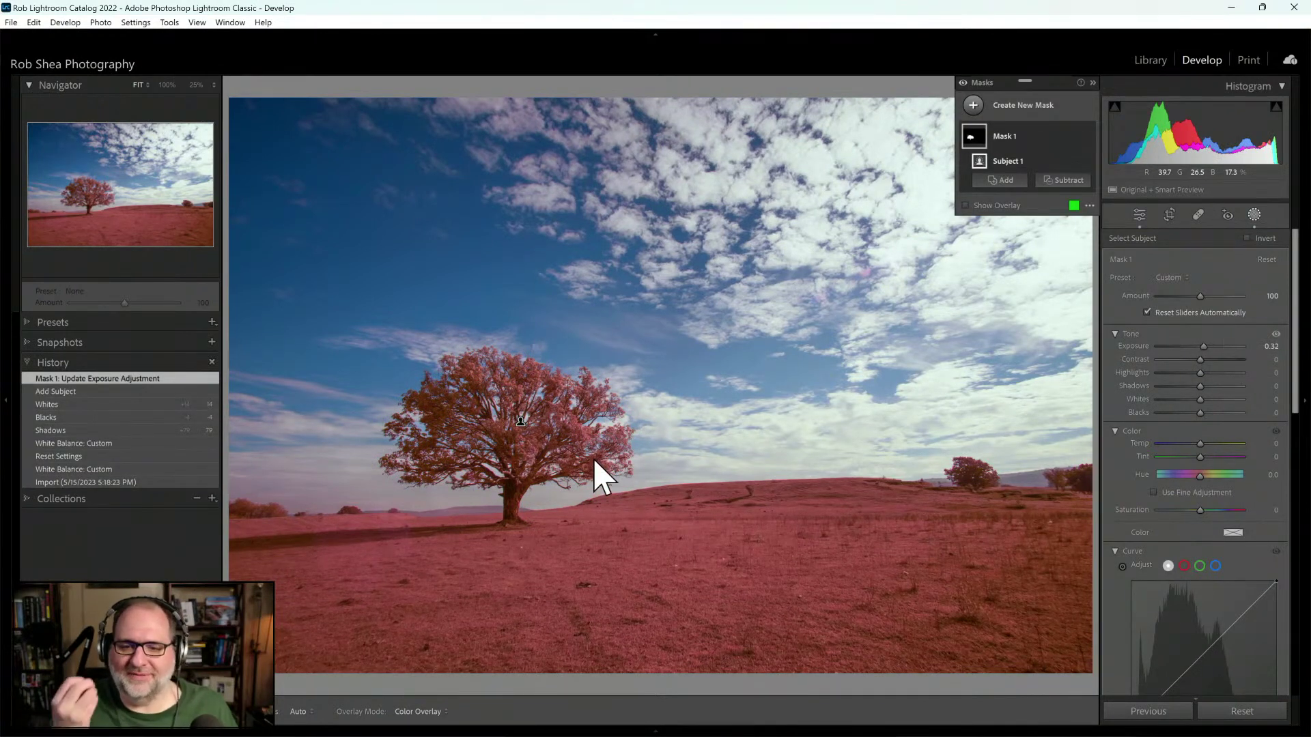
Step: Add a linear gradient mask rising over the foreground grass up to the tree's base and lower its exposure to -0.36
{"action": "left_click", "coordinate": [973, 106]}
{"action": "left_click", "coordinate": [1063, 249]}
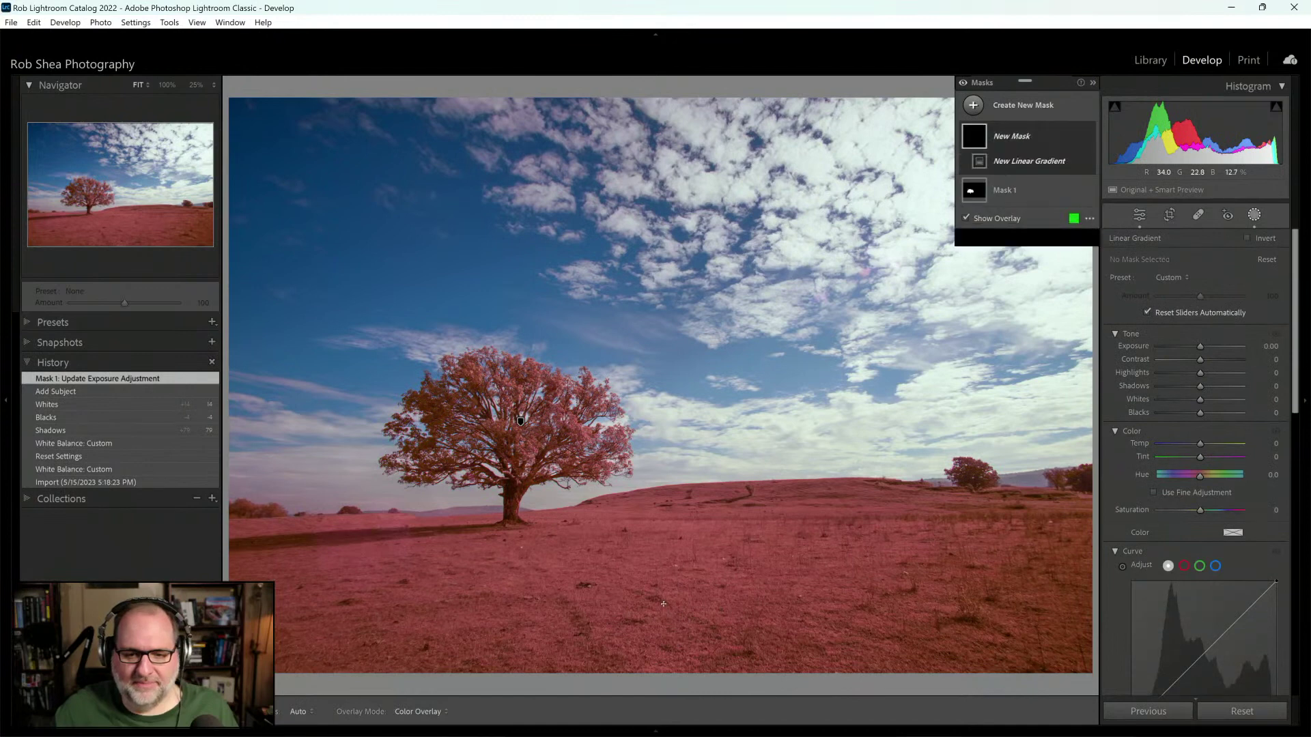
{"action": "left_click_drag", "start_coordinate": [661, 605], "coordinate": [663, 517]}
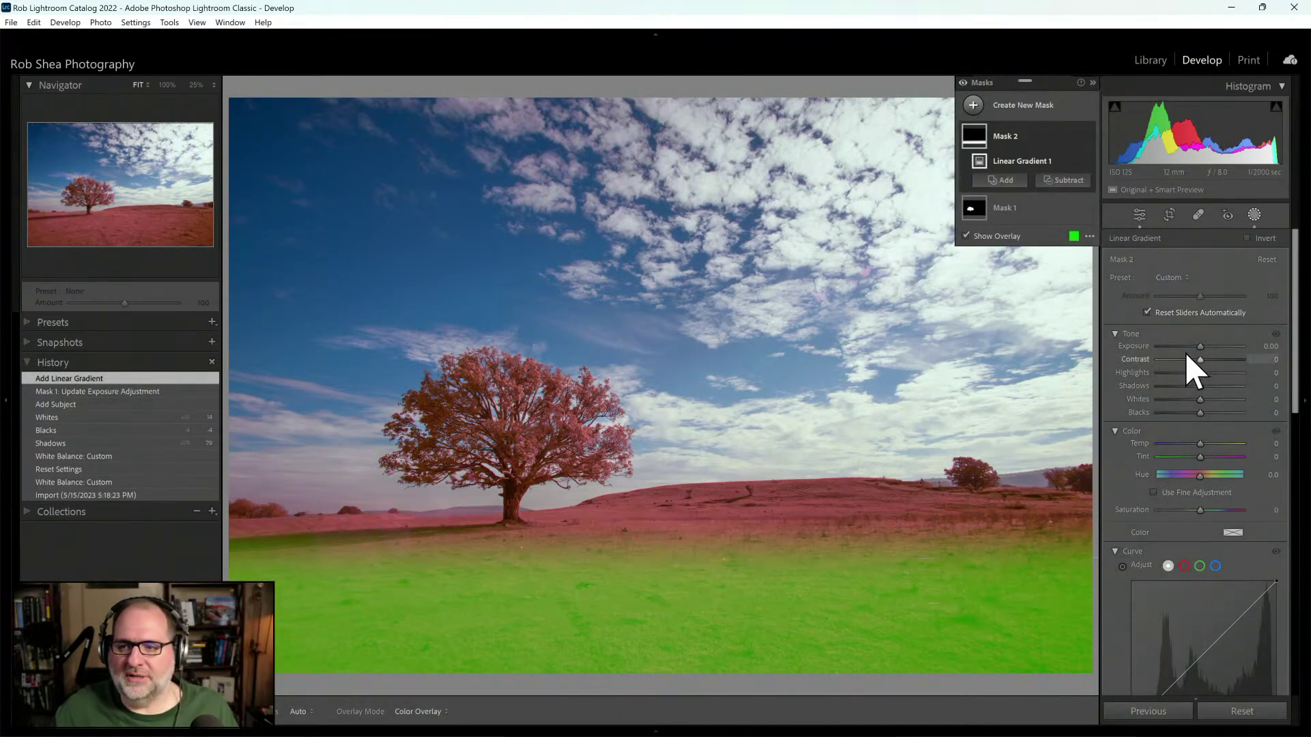
{"action": "left_click_drag", "start_coordinate": [1200, 346], "coordinate": [1195, 347]}
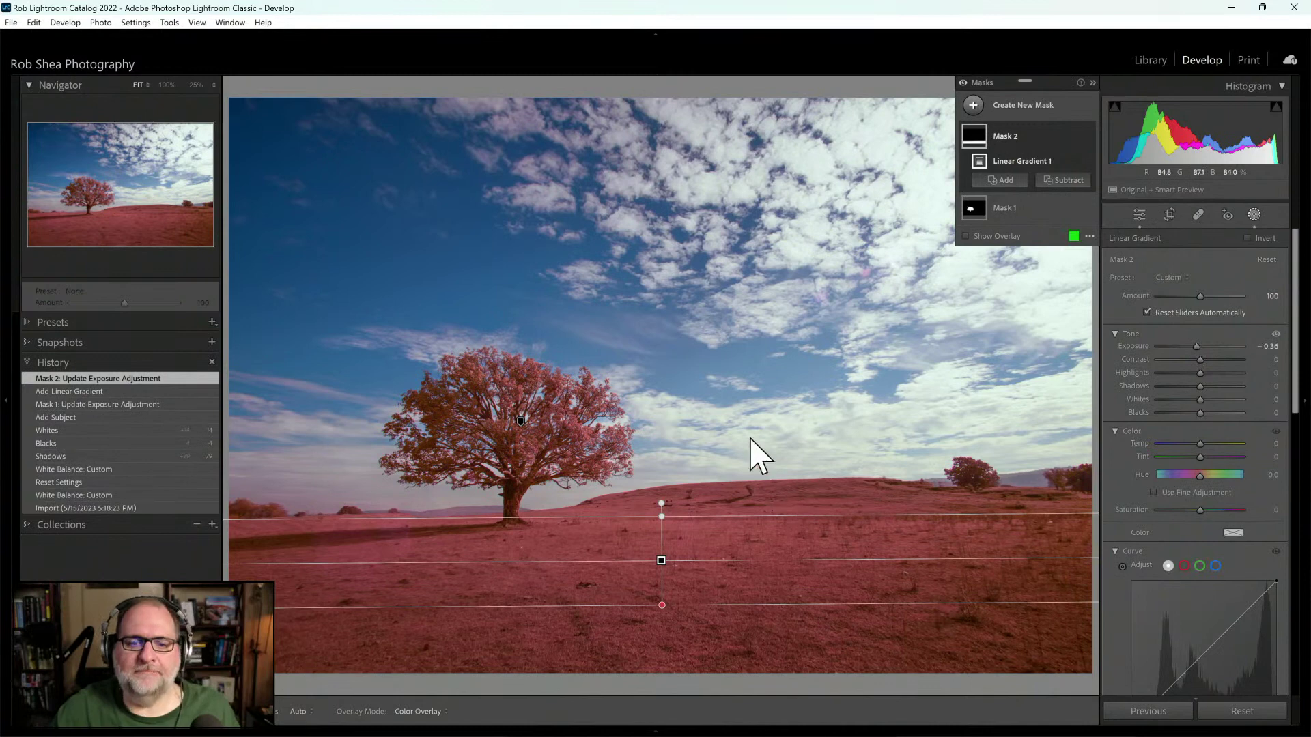
{"action": "left_click", "coordinate": [1254, 215]}
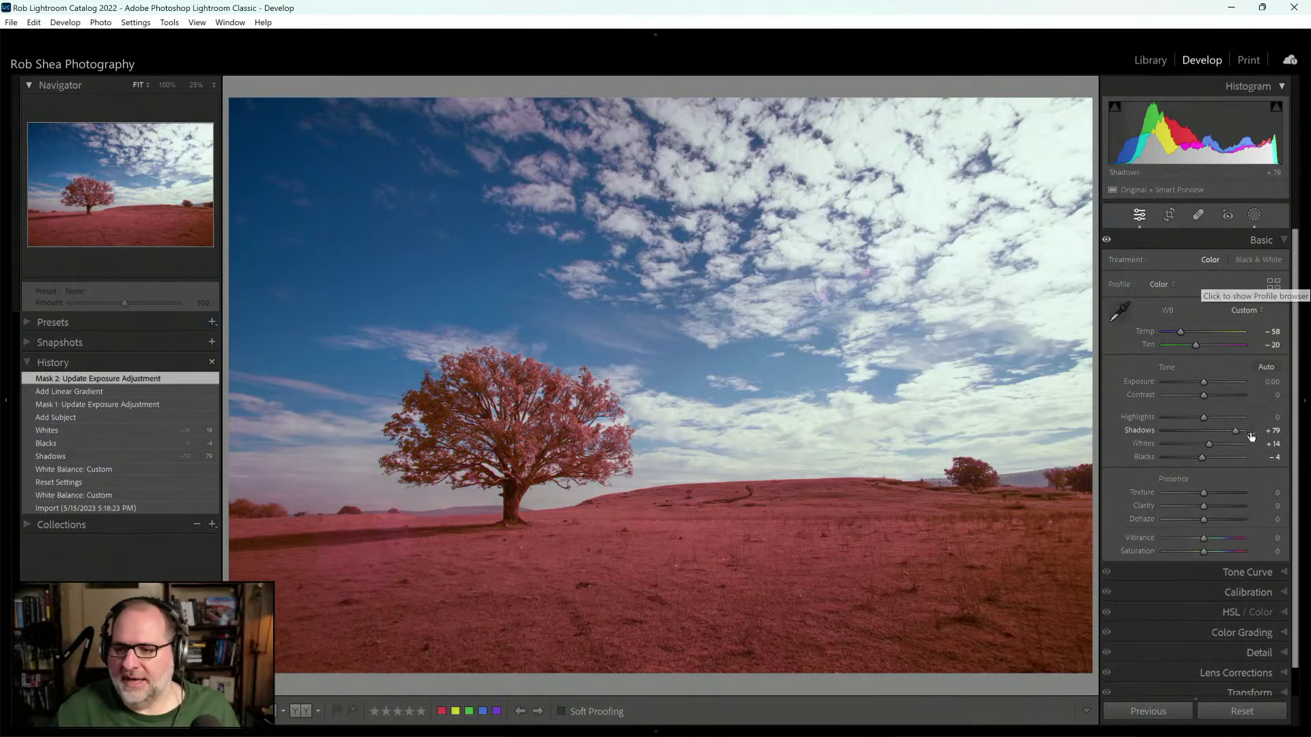
Step: Shift the hue of the grass by targeted adjustment, with red at -23 and orange at -15
{"action": "left_click", "coordinate": [1231, 613]}
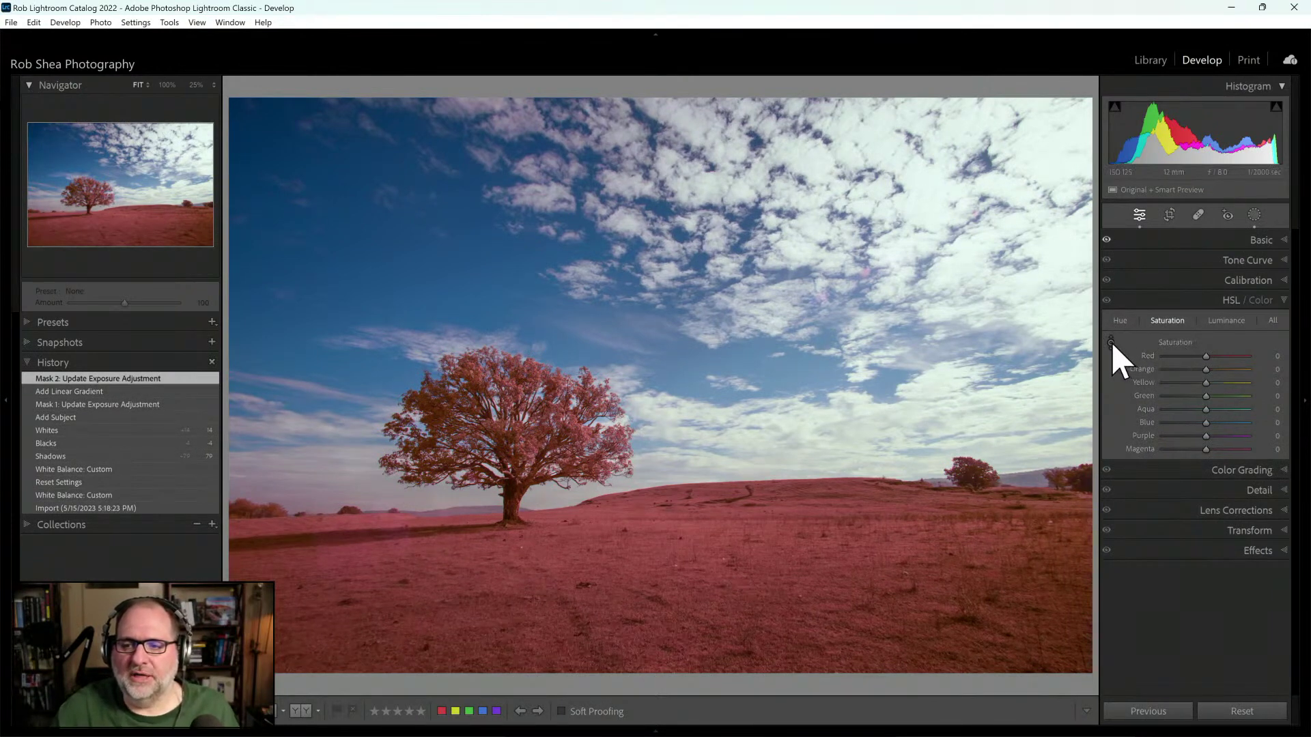
{"action": "left_click", "coordinate": [1121, 321]}
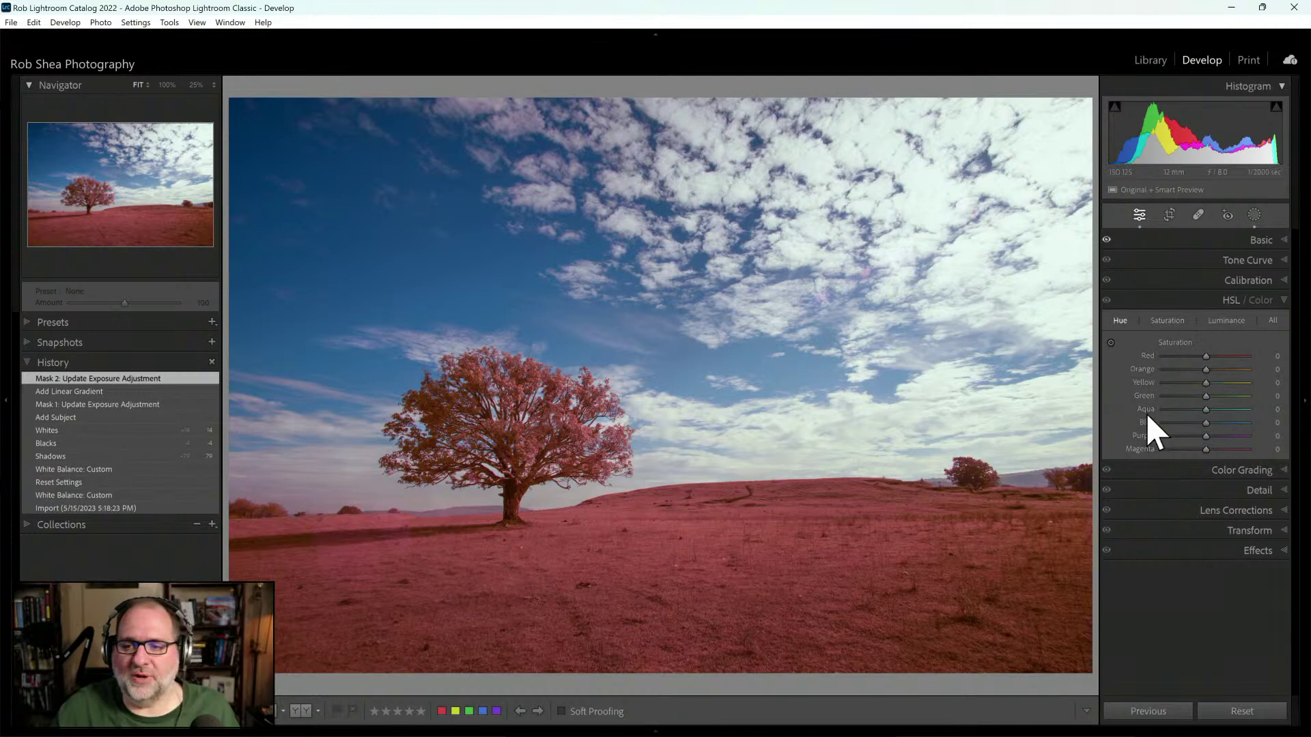
{"action": "left_click", "coordinate": [1112, 342]}
{"action": "mouse_move", "coordinate": [761, 550]}
{"action": "left_mouse_down"}
{"action": "mouse_move", "coordinate": [761, 513]}
{"action": "mouse_move", "coordinate": [761, 576]}
{"action": "mouse_move", "coordinate": [761, 564]}
{"action": "left_mouse_up"}
Step: Increase the grass's color saturation by targeted adjustment and raise its luminance, with red at +25 and orange at +13
{"action": "left_click", "coordinate": [1168, 321]}
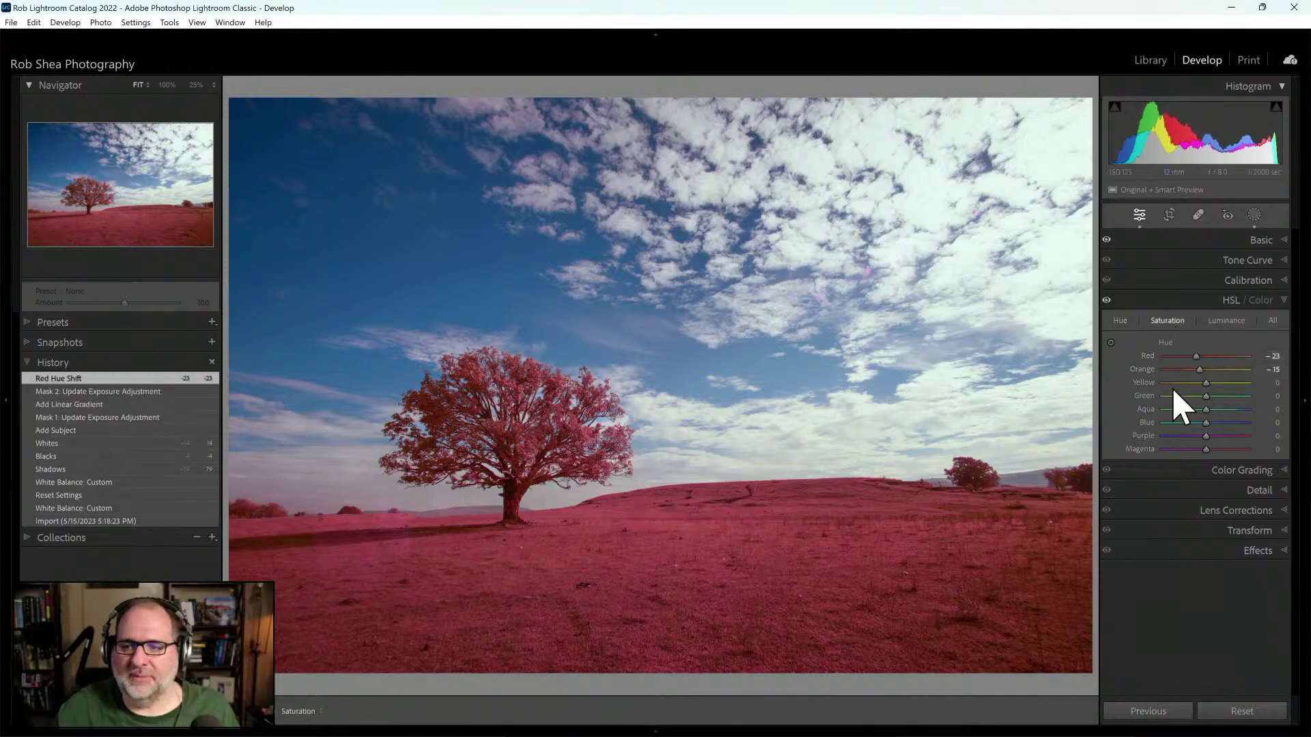
{"action": "left_click_drag", "start_coordinate": [724, 541], "coordinate": [723, 523]}
{"action": "left_click", "coordinate": [1226, 320]}
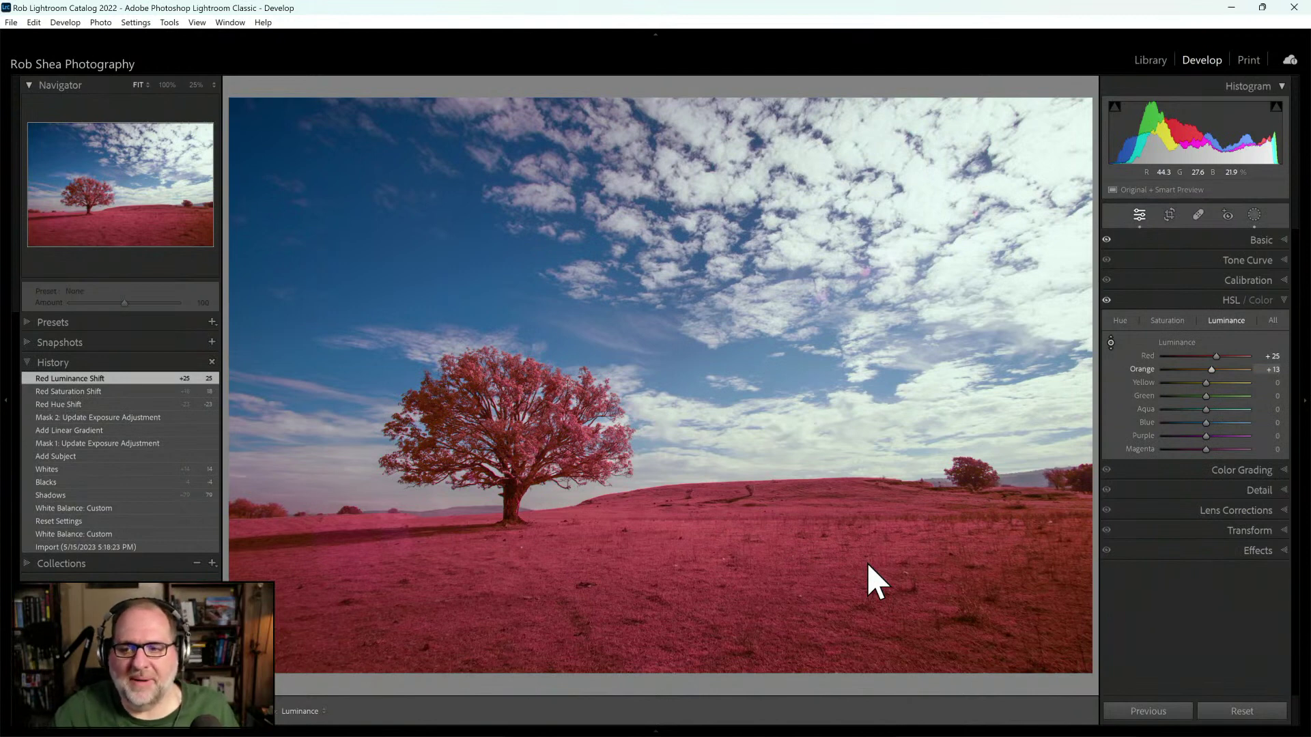
{"action": "left_click", "coordinate": [1244, 301]}
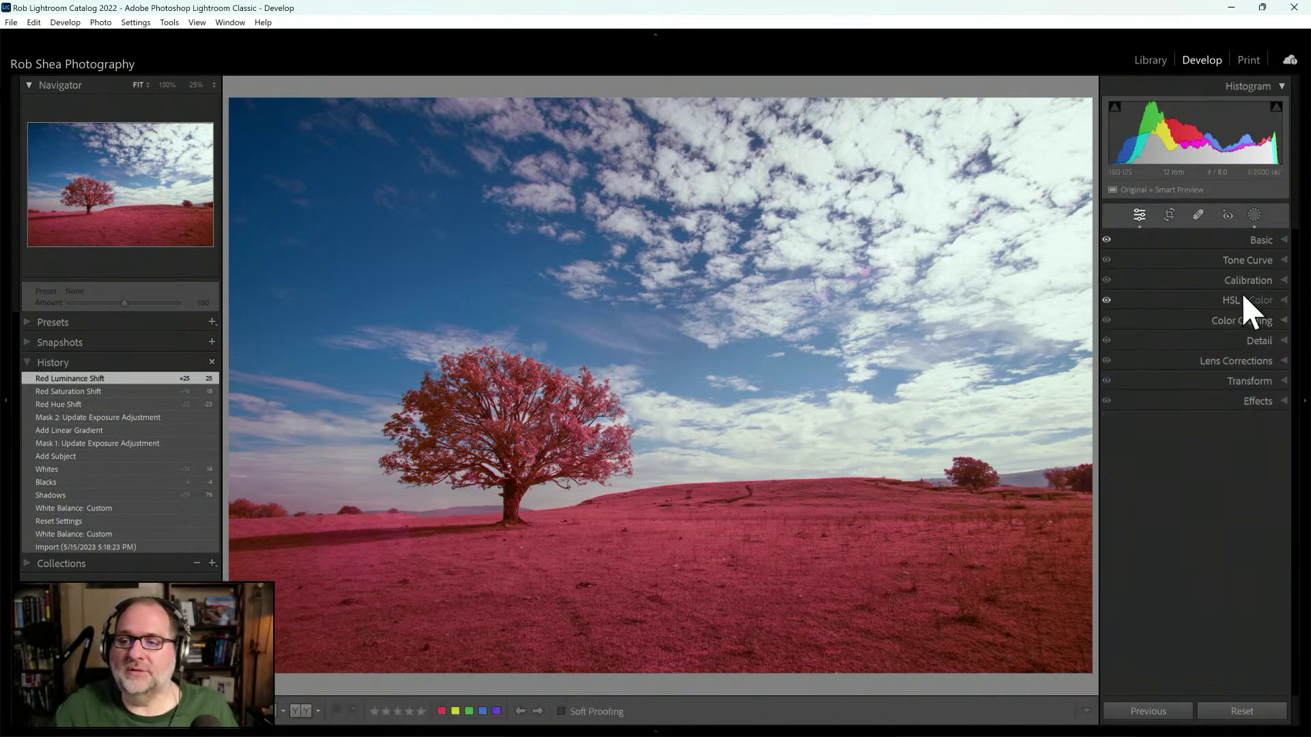
Step: Warm the whole photo by setting the white balance temperature to -31
{"action": "left_click", "coordinate": [1262, 240]}
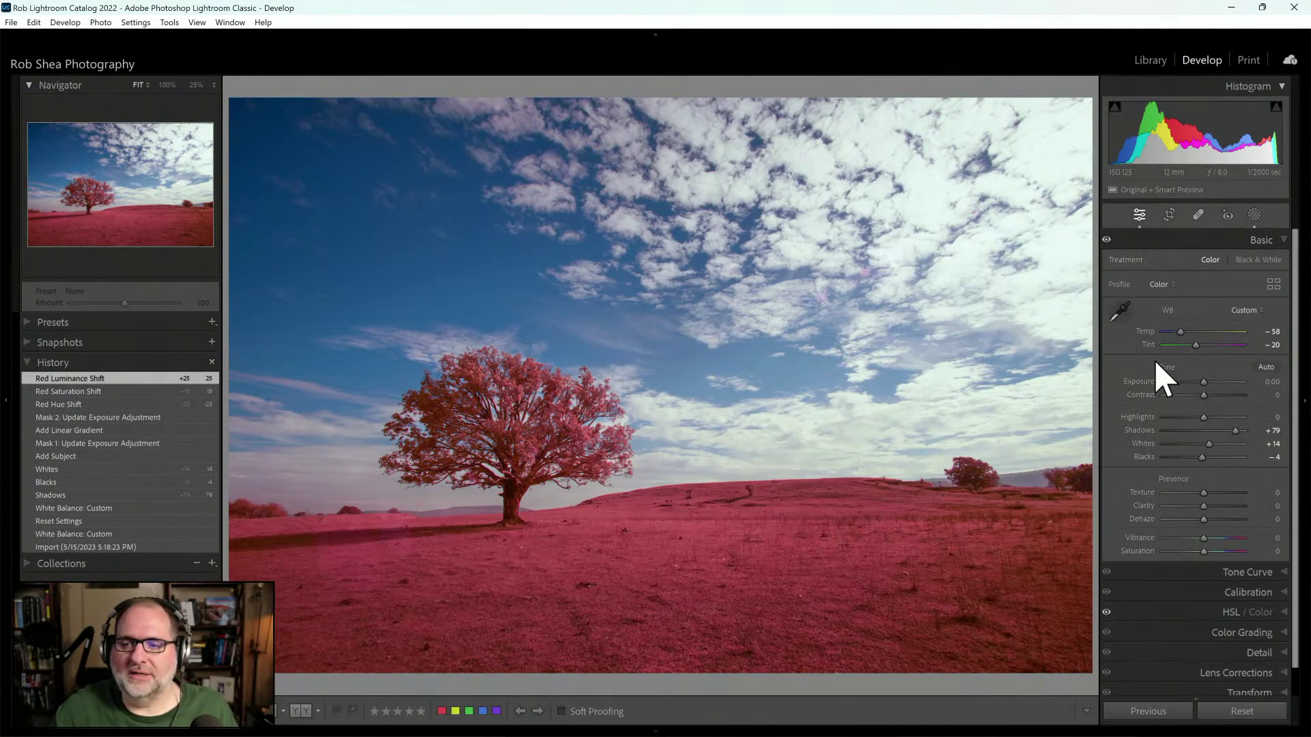
{"action": "left_click_drag", "start_coordinate": [1180, 332], "coordinate": [1189, 335]}
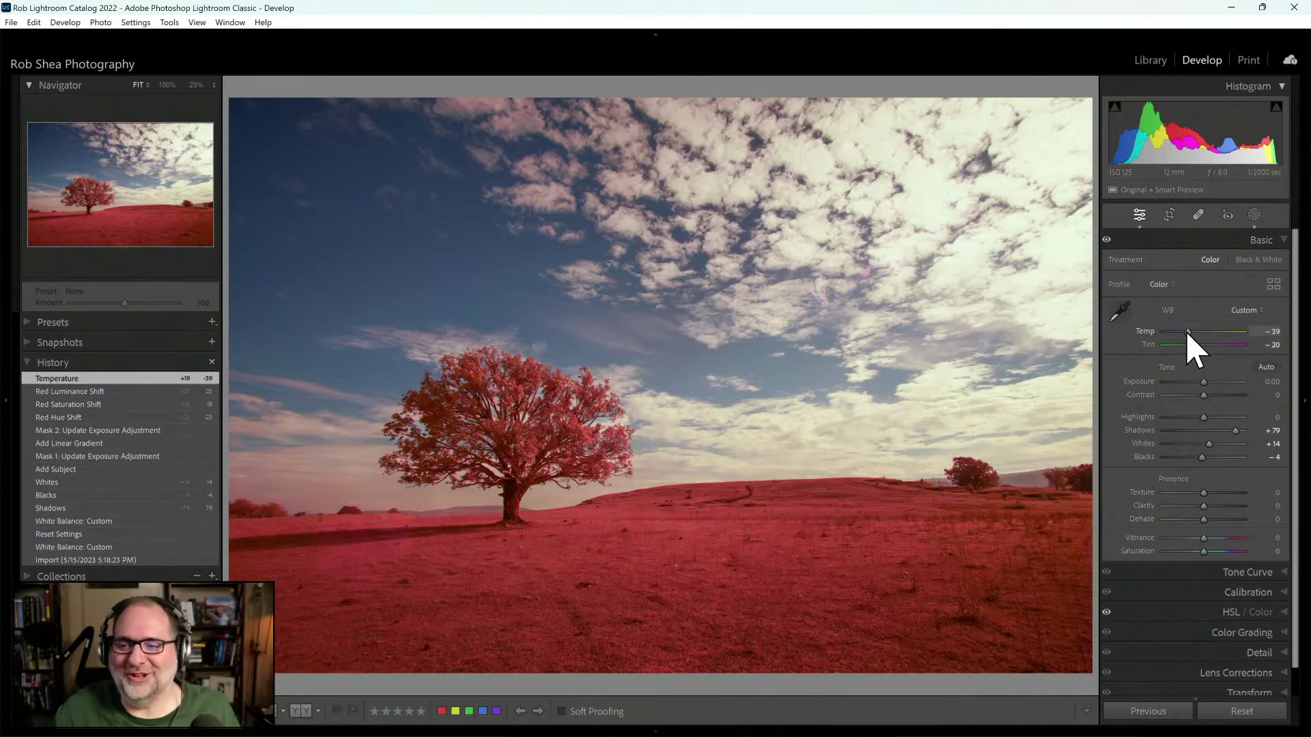
{"action": "left_click_drag", "start_coordinate": [1185, 331], "coordinate": [1186, 331]}
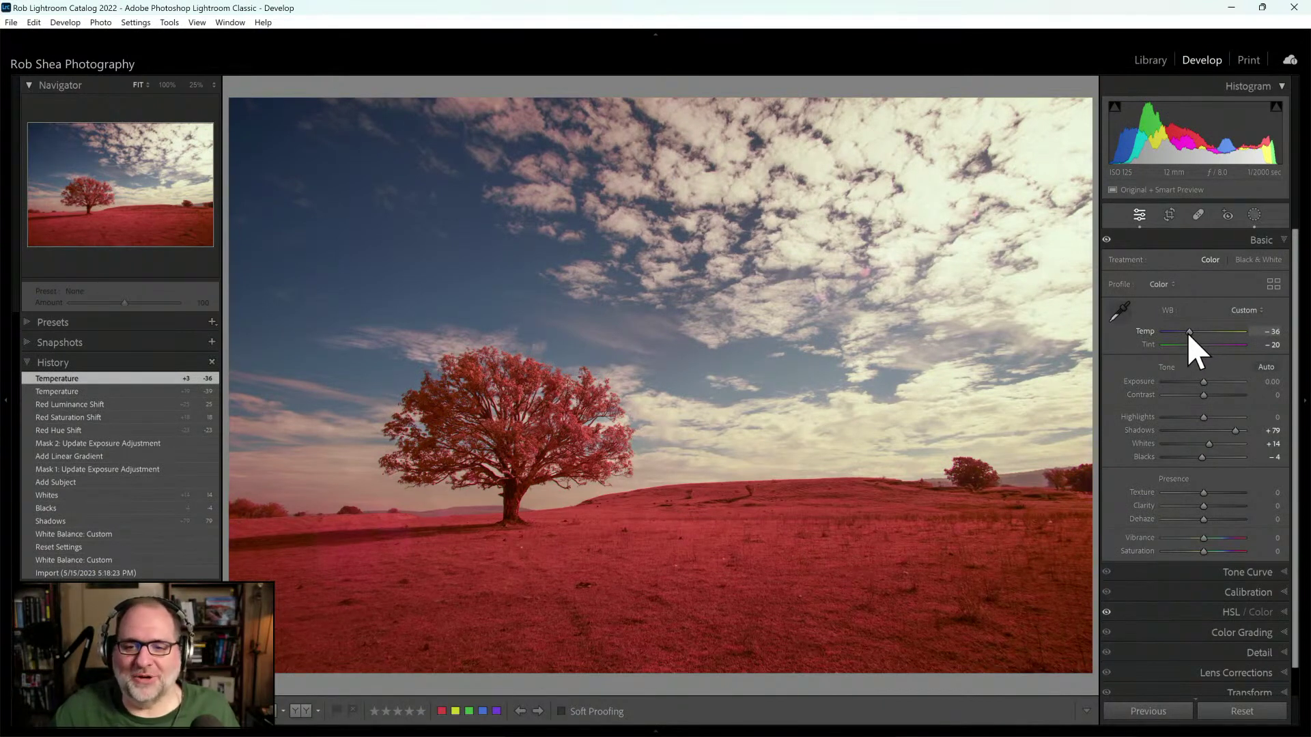
{"action": "mouse_move", "coordinate": [1189, 333]}
{"action": "left_mouse_down"}
{"action": "mouse_move", "coordinate": [1202, 332]}
{"action": "mouse_move", "coordinate": [1189, 331]}
{"action": "left_mouse_up"}
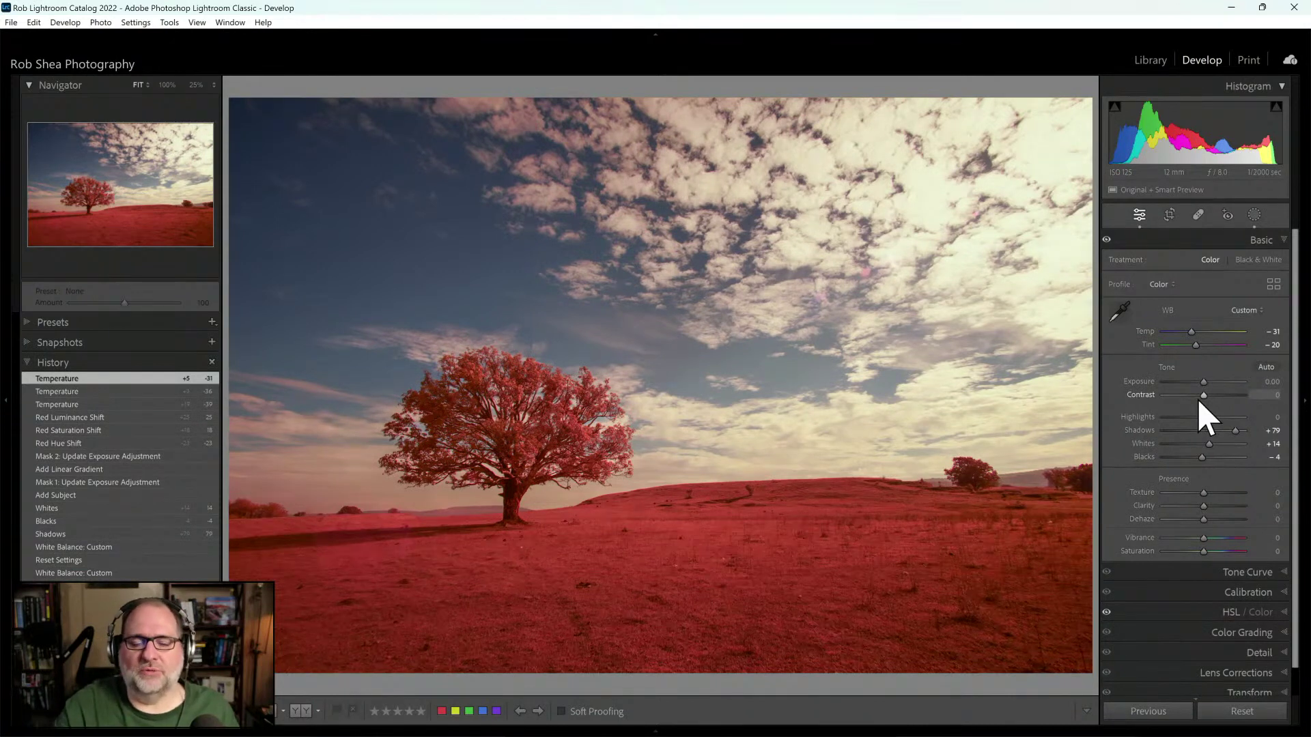
Step: Add a sky mask and set its dehaze to 20
{"action": "left_click", "coordinate": [1255, 215]}
{"action": "left_click", "coordinate": [1007, 106]}
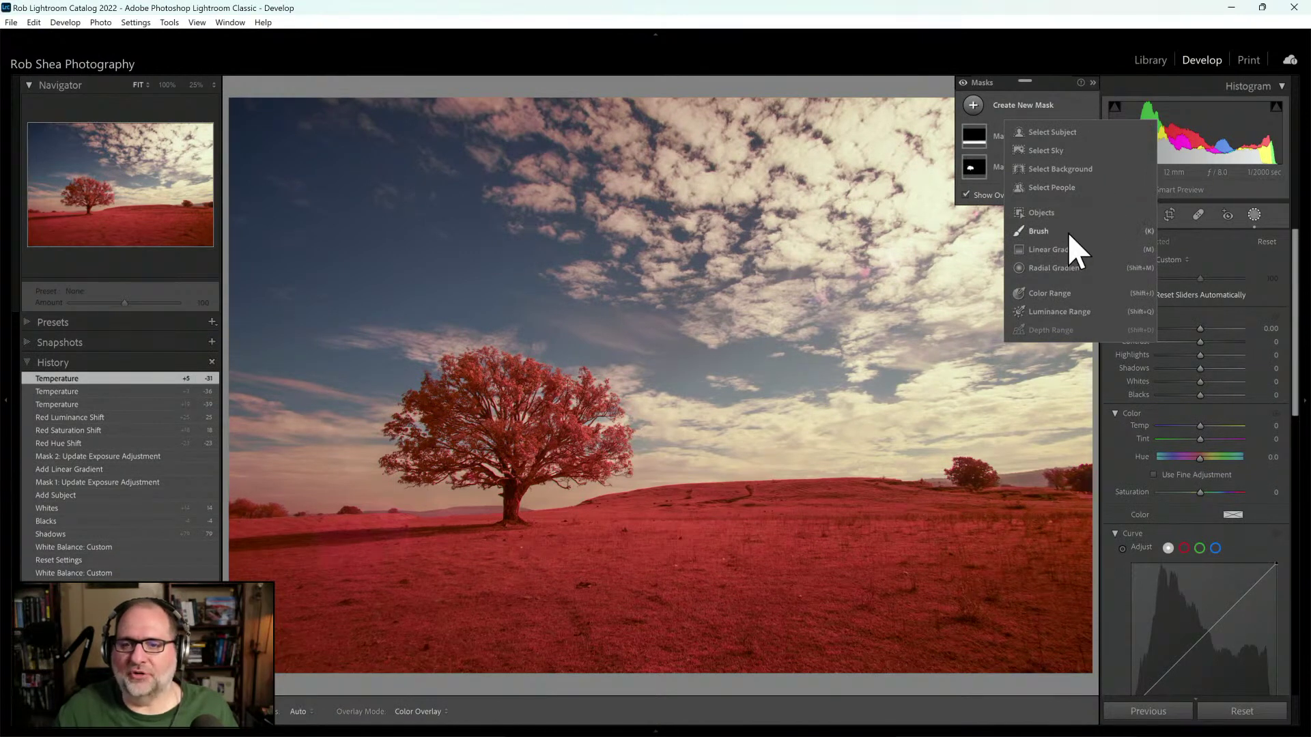
{"action": "left_click", "coordinate": [1047, 151]}
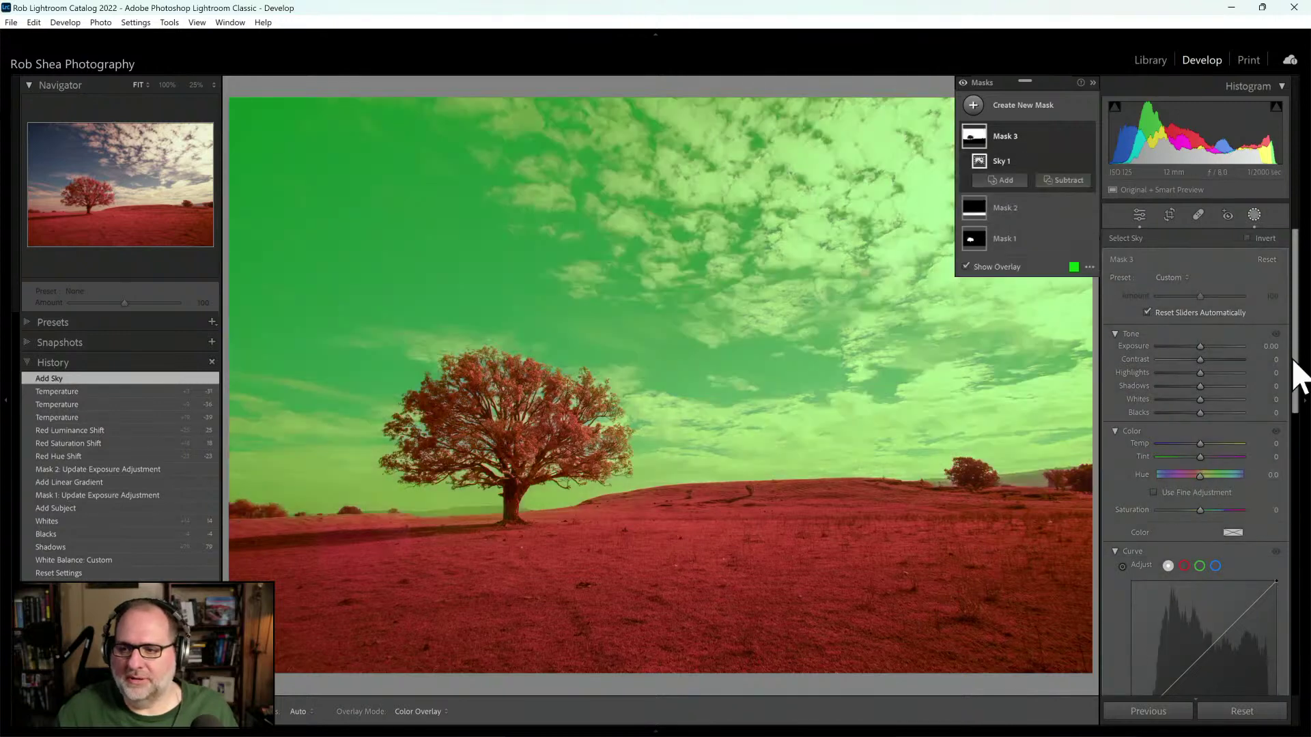
{"action": "left_click_drag", "start_coordinate": [1299, 356], "coordinate": [1302, 506]}
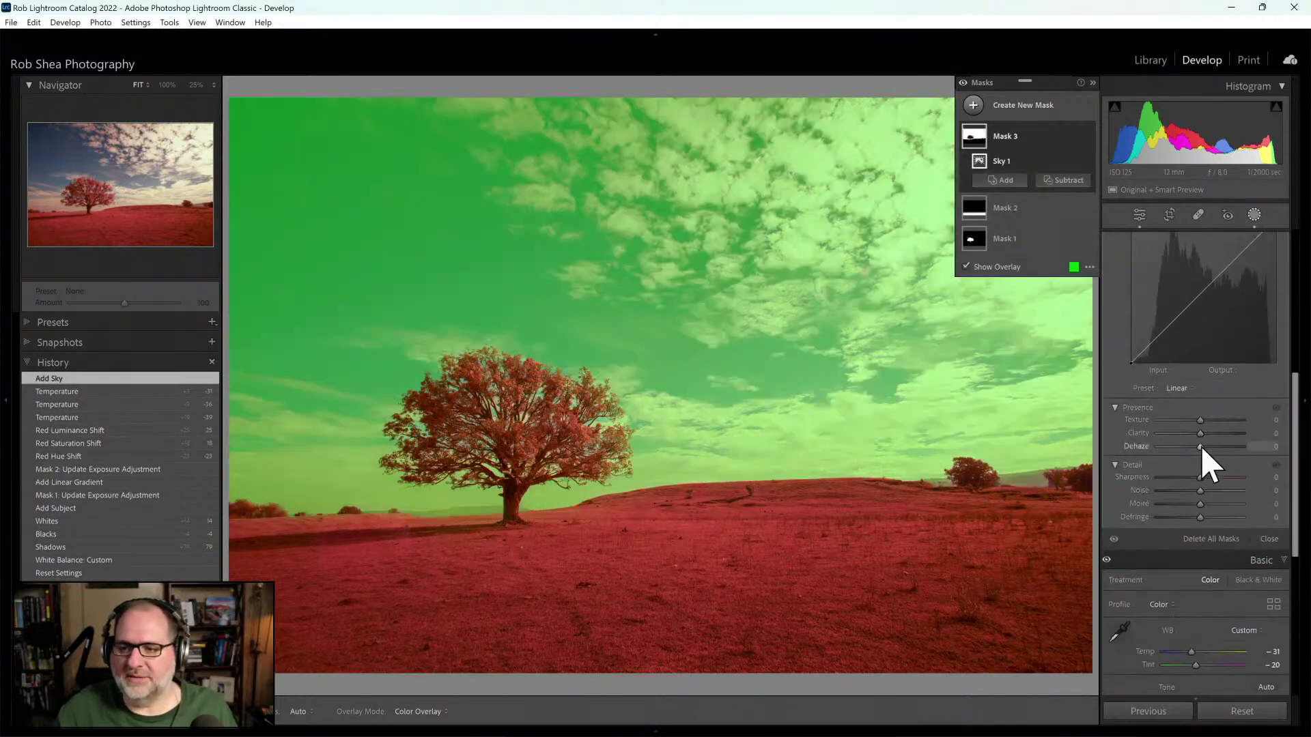
{"action": "left_click_drag", "start_coordinate": [1200, 443], "coordinate": [1209, 445]}
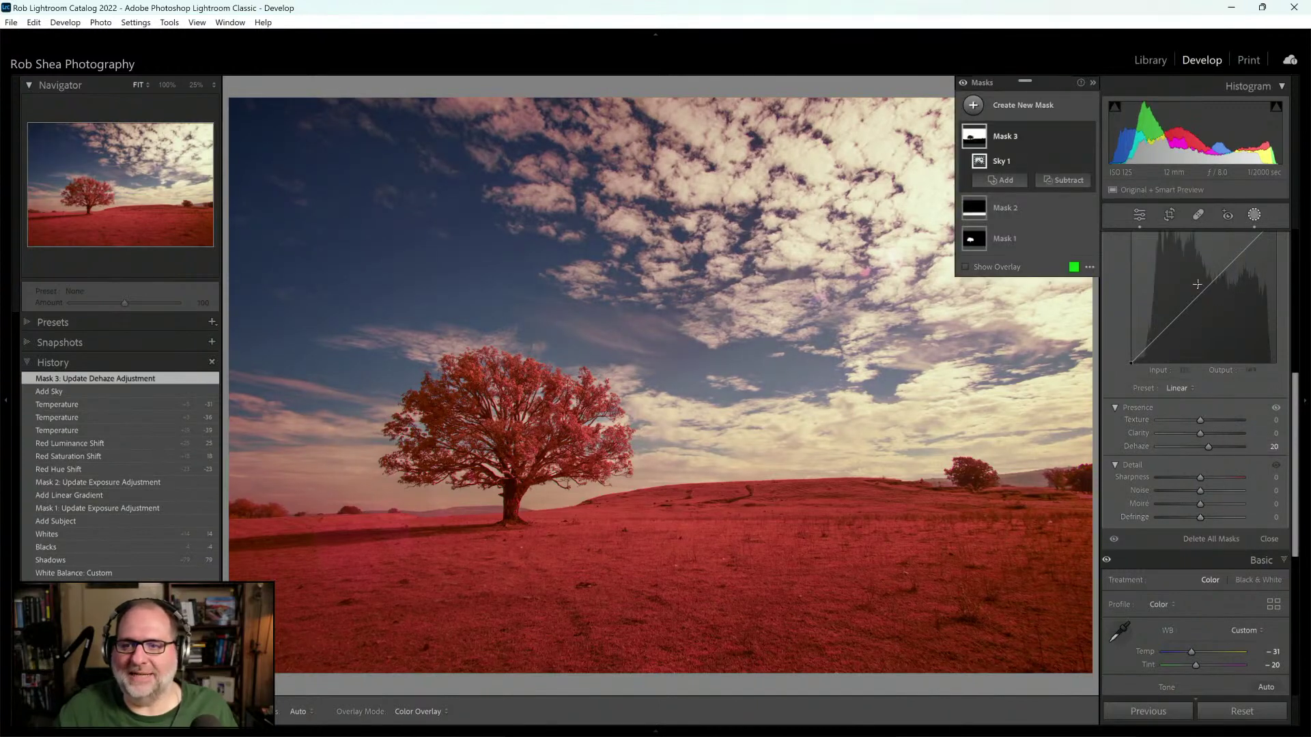
{"action": "left_click", "coordinate": [1144, 217]}
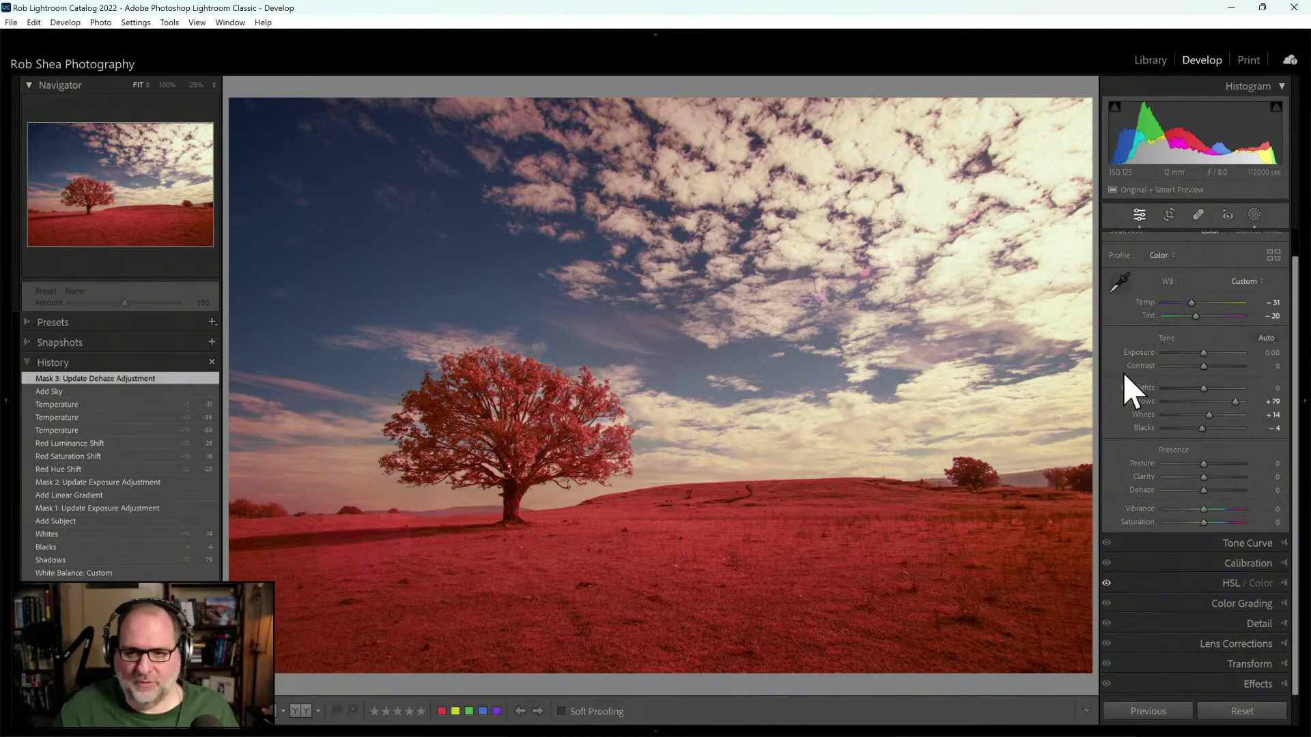
Step: Compare the edited tree photo with the signed teal-sky version of the same scene
{"action": "key", "text": "Right"}
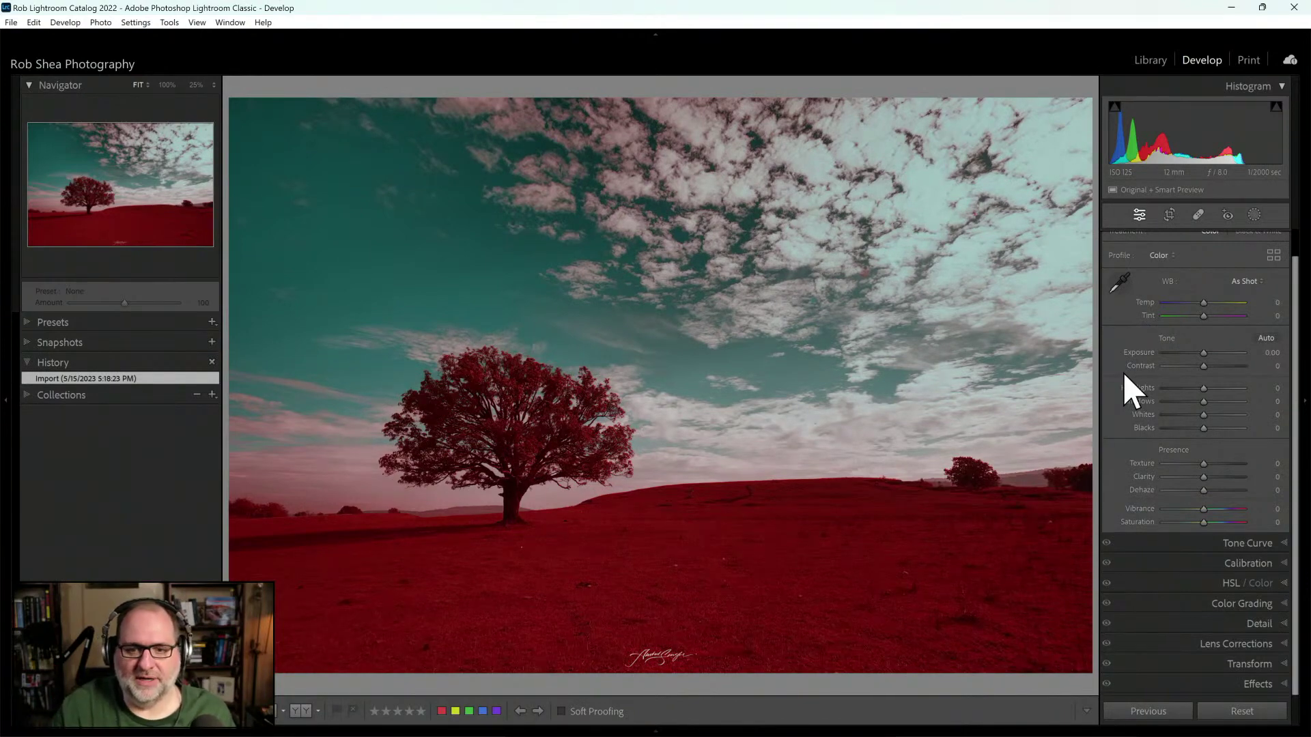
{"action": "key", "text": "Right"}
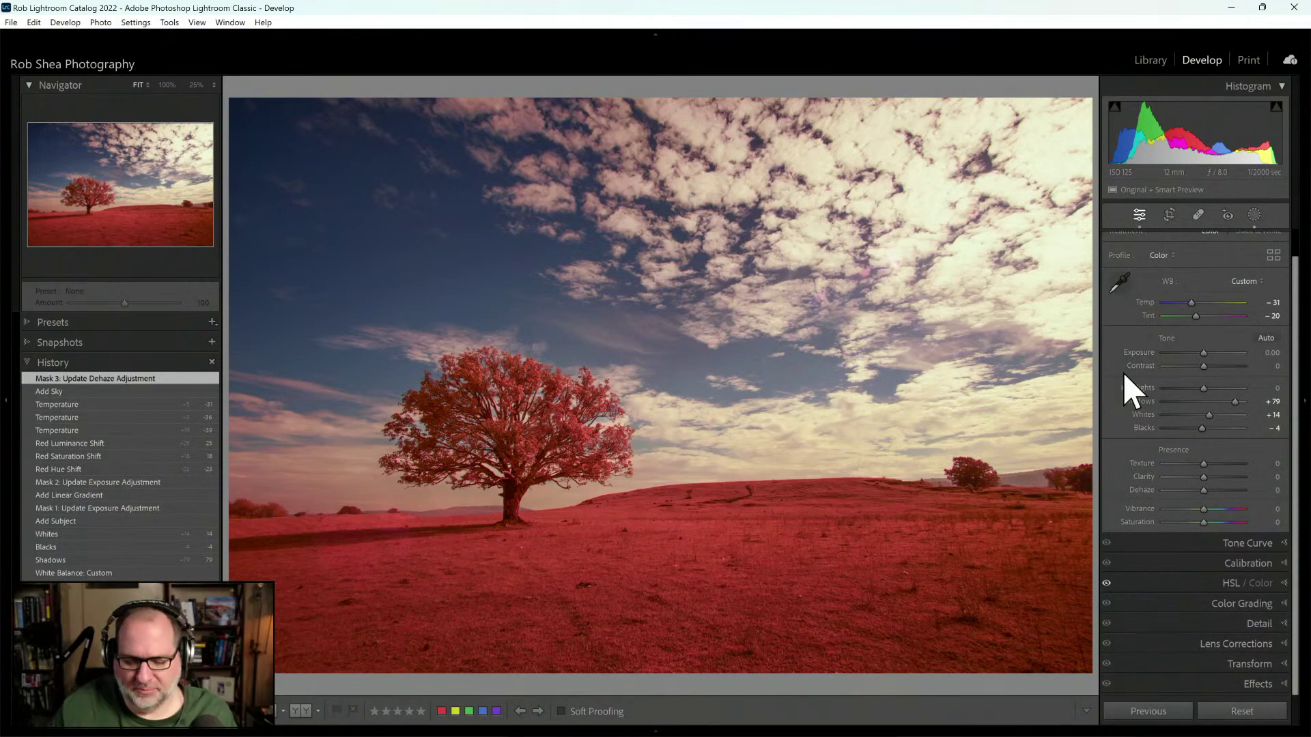
{"action": "key", "text": "Left"}
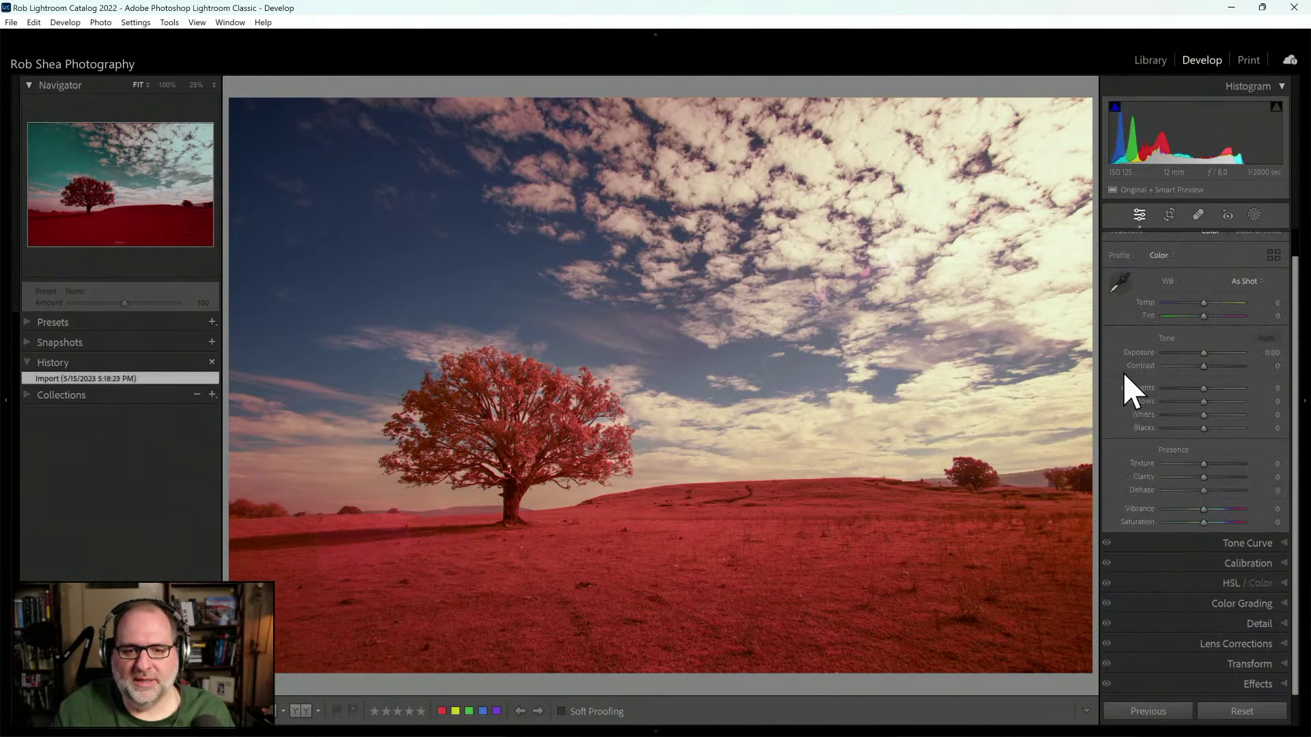